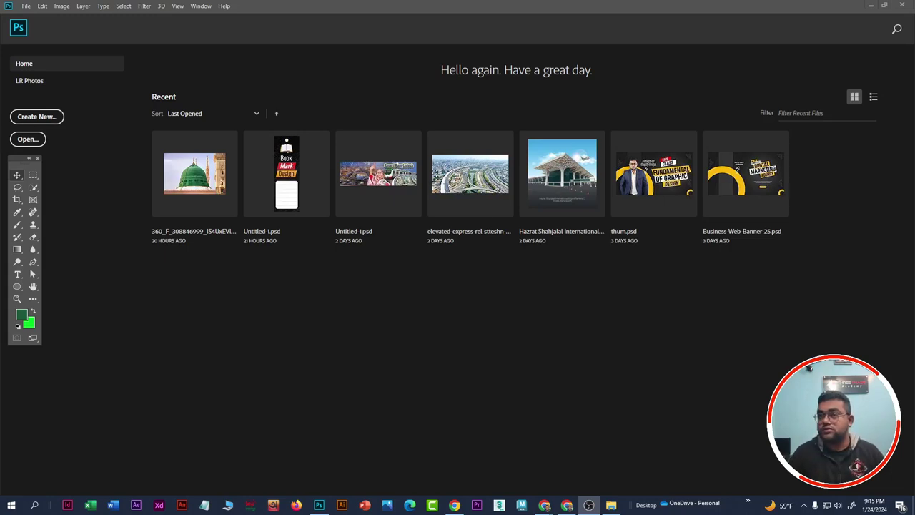
Step: Open thum.psd, the 'Fundamental of Graphic Design' live-class thumbnail, from the Home screen's Recent files
key(alt+Tab)
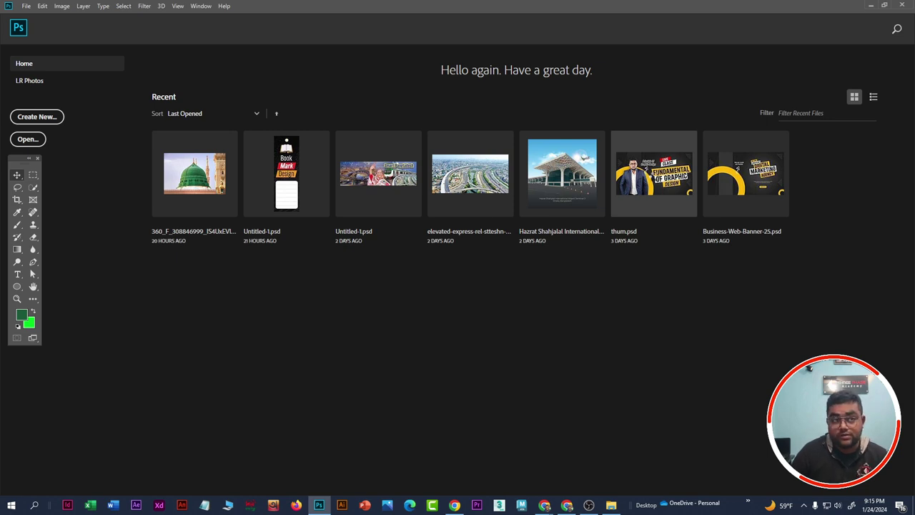
click(654, 176)
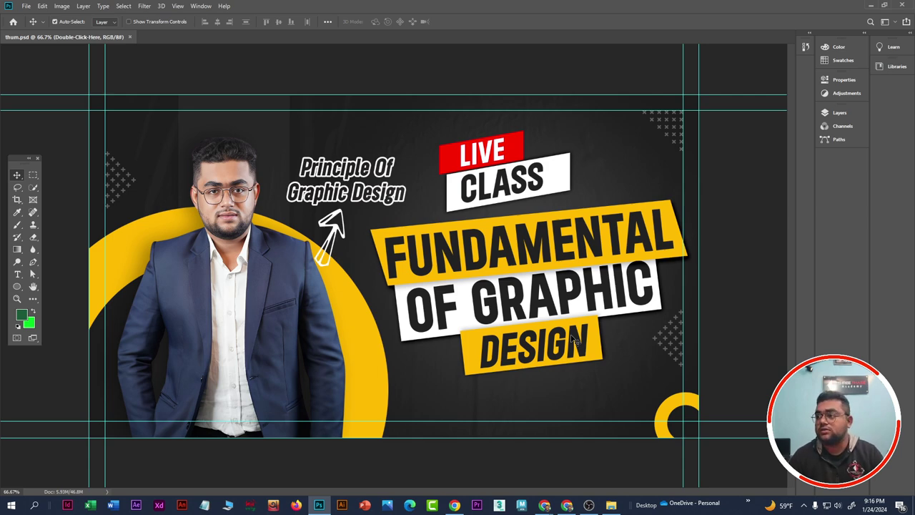
key(alt+Tab)
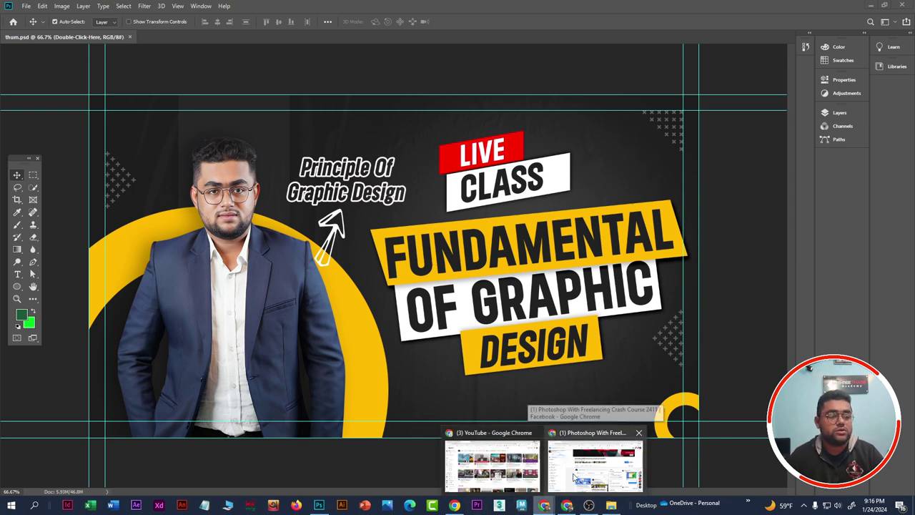
Step: Bring up the Photoshop With Freelancing Crash Course 2411 Facebook group, minimize its chat, and scroll the feed
click(573, 477)
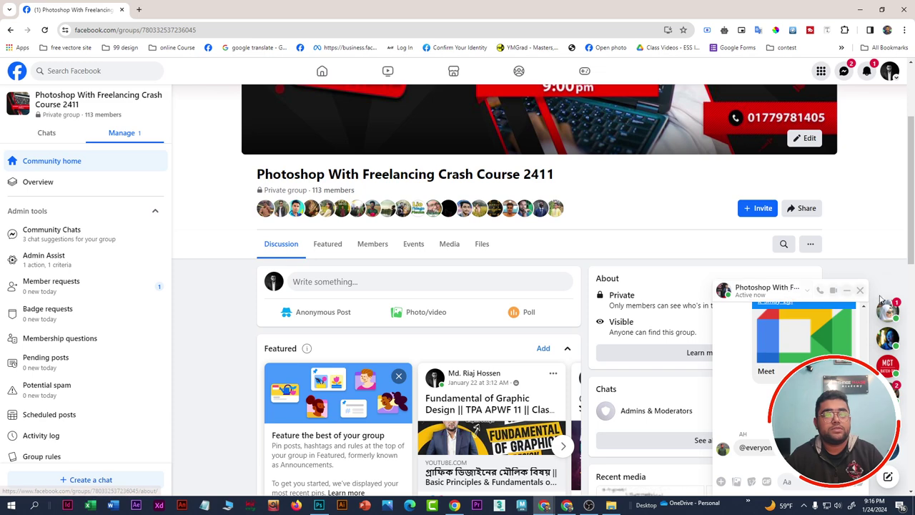
click(850, 293)
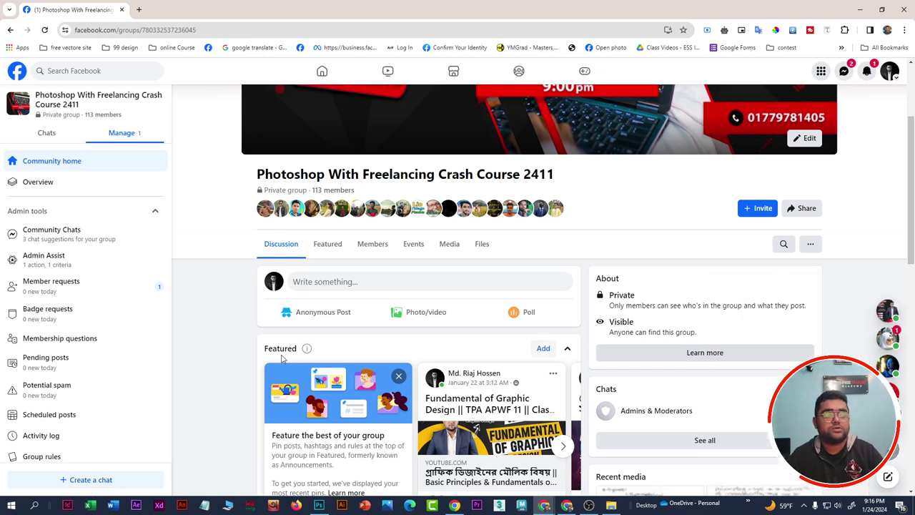
scroll(402, 396, down, 3)
scroll(218, 327, down, 5)
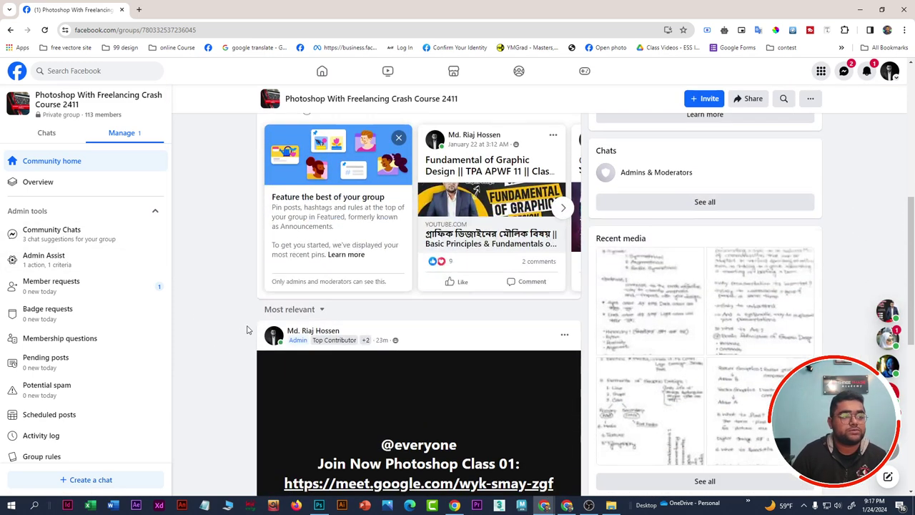
scroll(249, 326, down, 2)
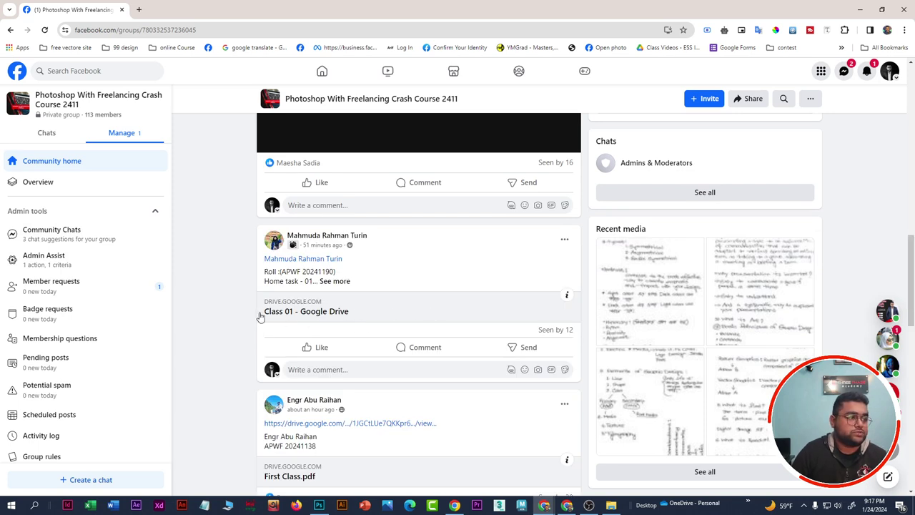
Step: Open a member's Class 01 Google Drive link in a new tab, view it, then return to the group feed
middle_click(336, 313)
click(191, 8)
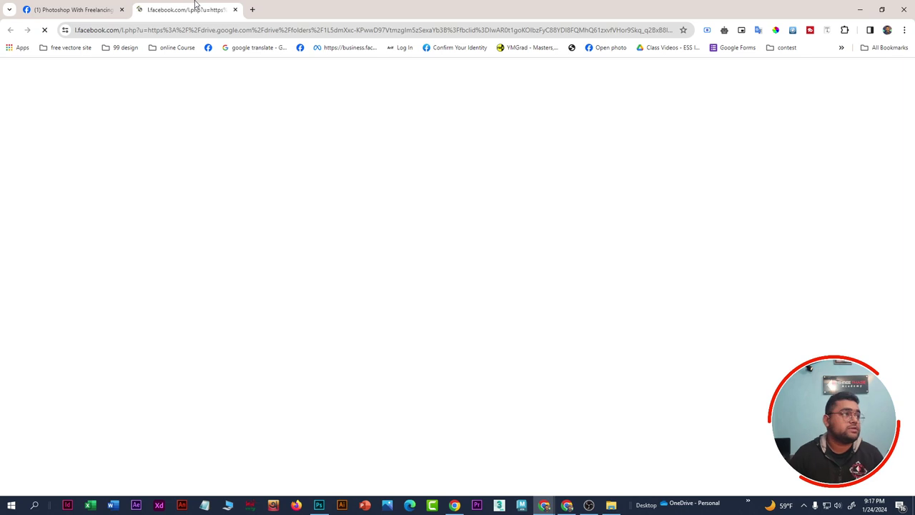
click(83, 7)
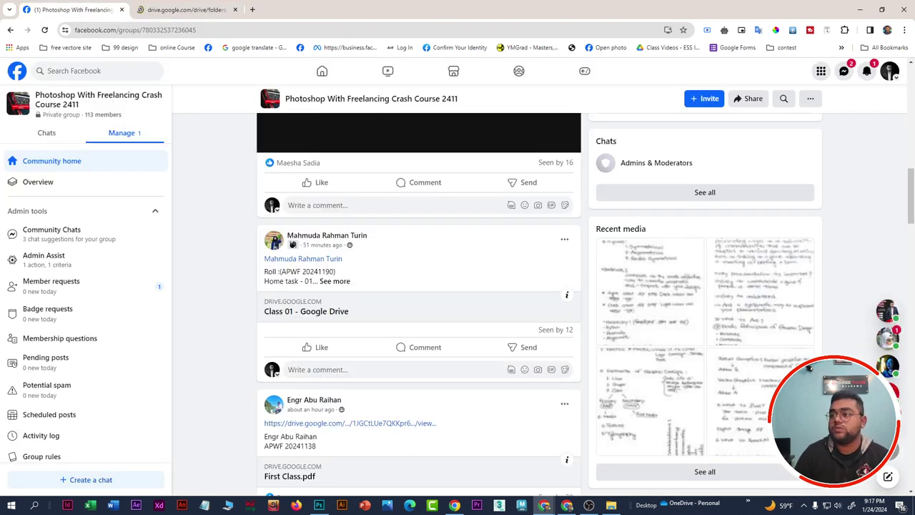
mouse_move(326, 346)
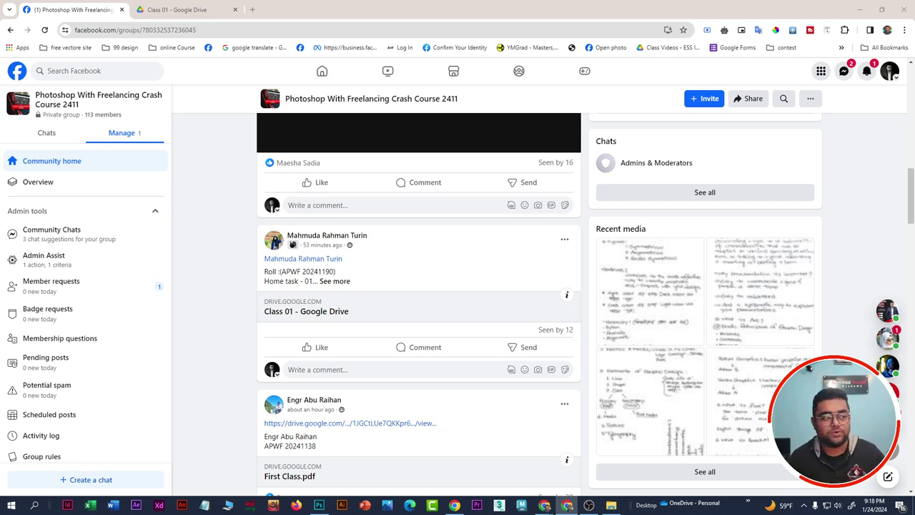
scroll(319, 390, up, 4)
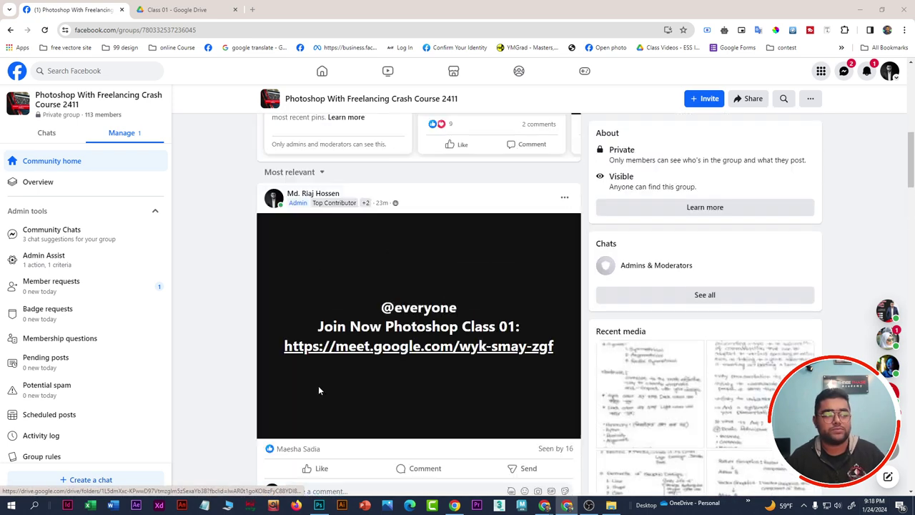
scroll(321, 387, up, 4)
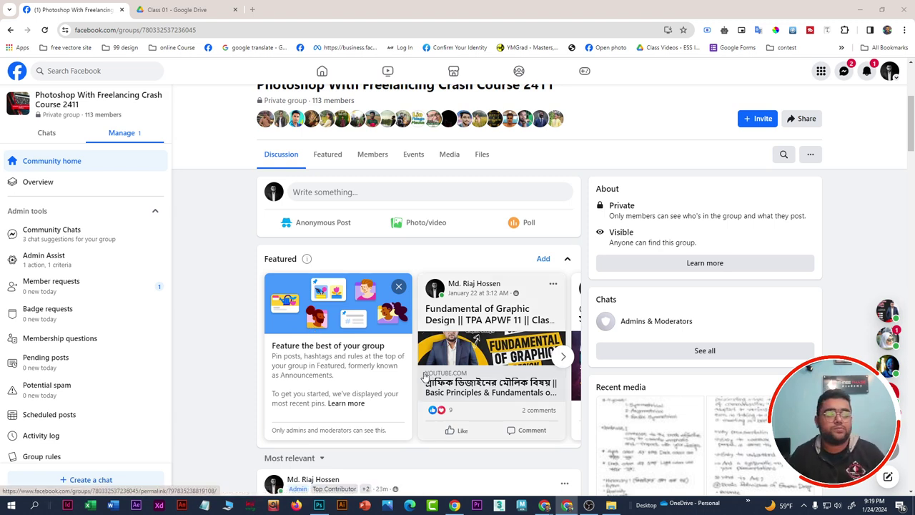
scroll(441, 431, down, 5)
scroll(441, 431, down, 3)
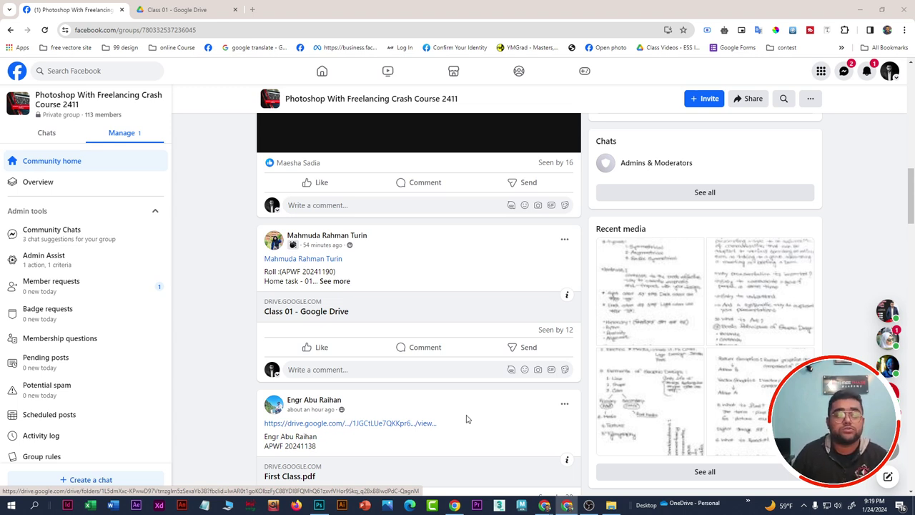
mouse_move(544, 336)
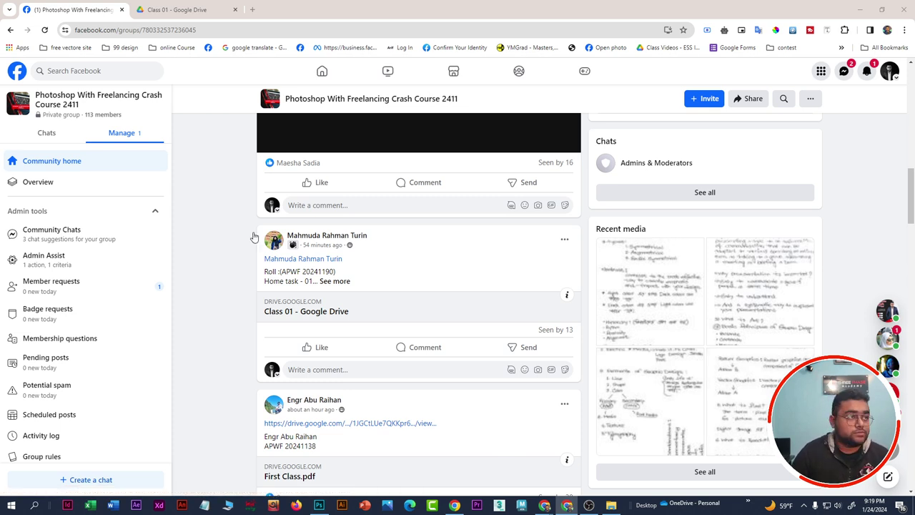
scroll(304, 362, down, 1)
scroll(304, 361, down, 3)
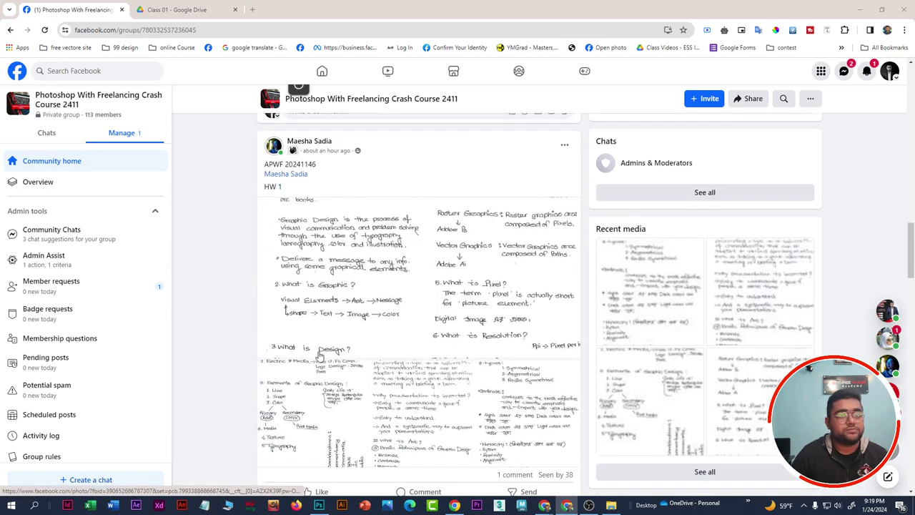
scroll(350, 346, up, 7)
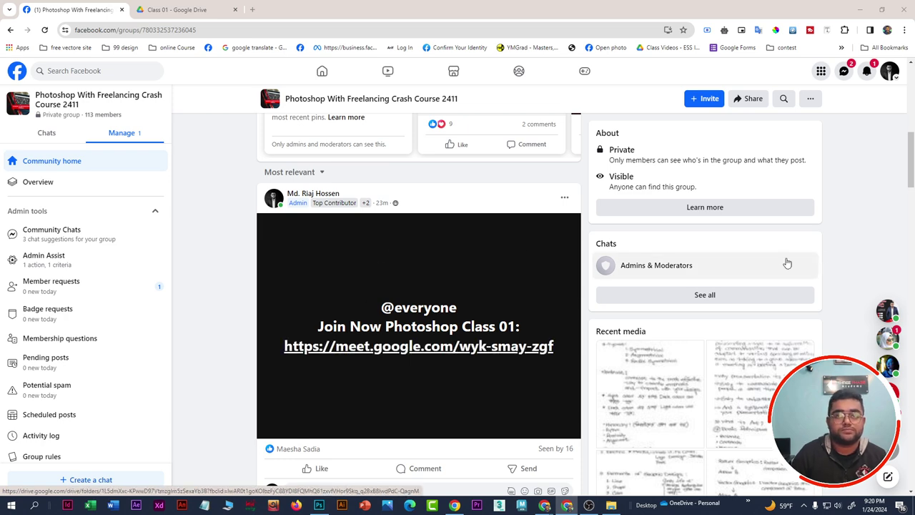
drag(912, 164, 912, 100)
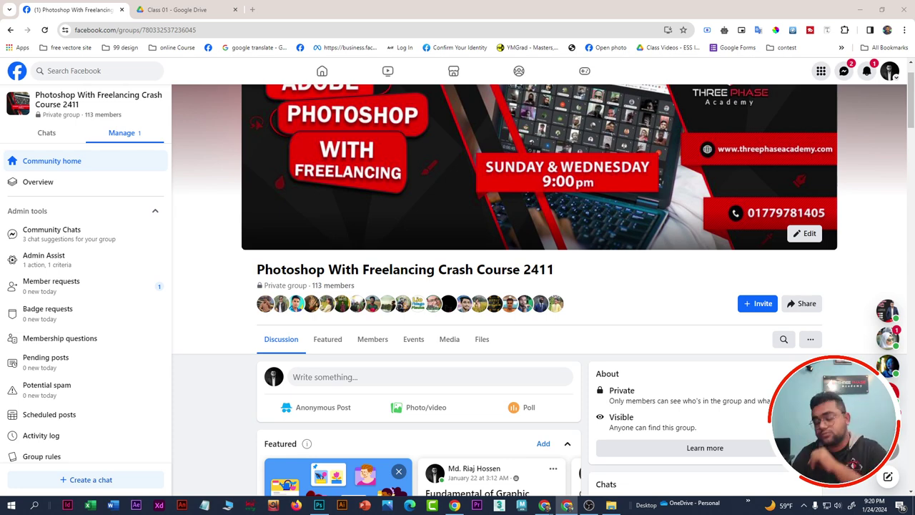
Step: Scroll back to the top of the group page and check today's date and time
scroll(651, 316, up, 1)
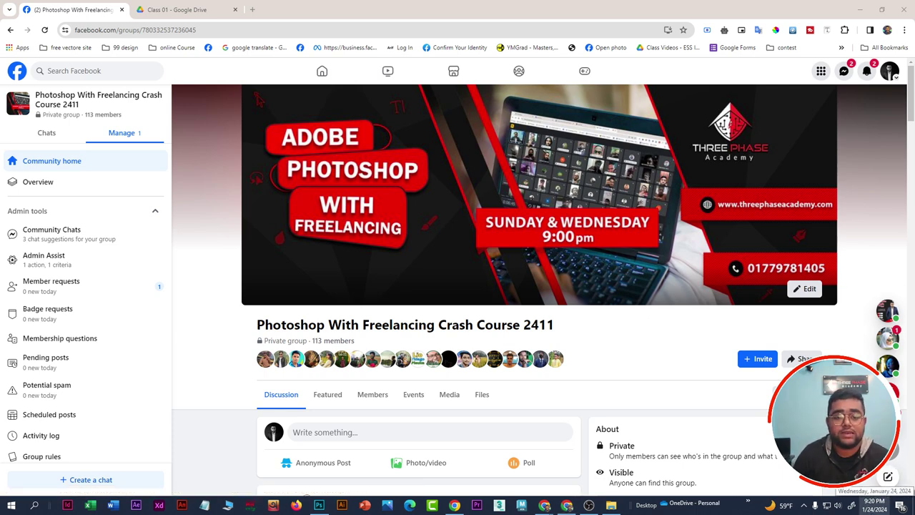
click(874, 505)
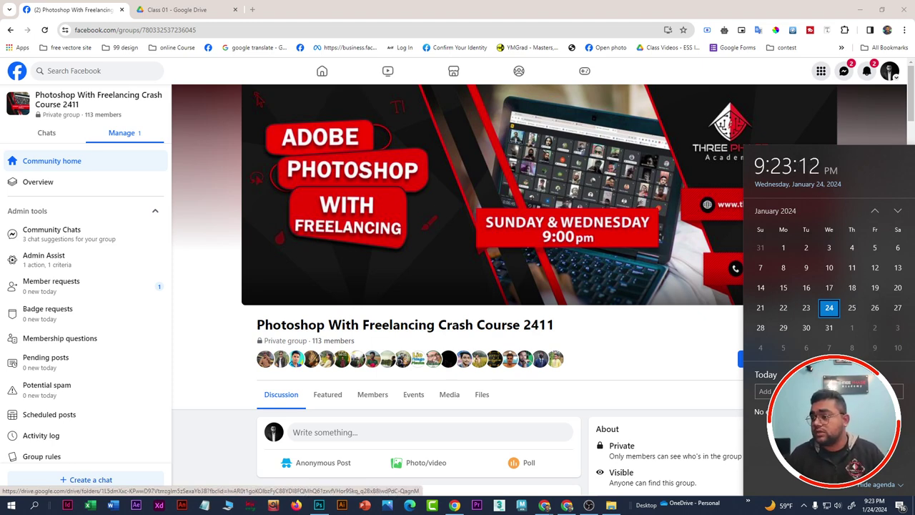
key(Escape)
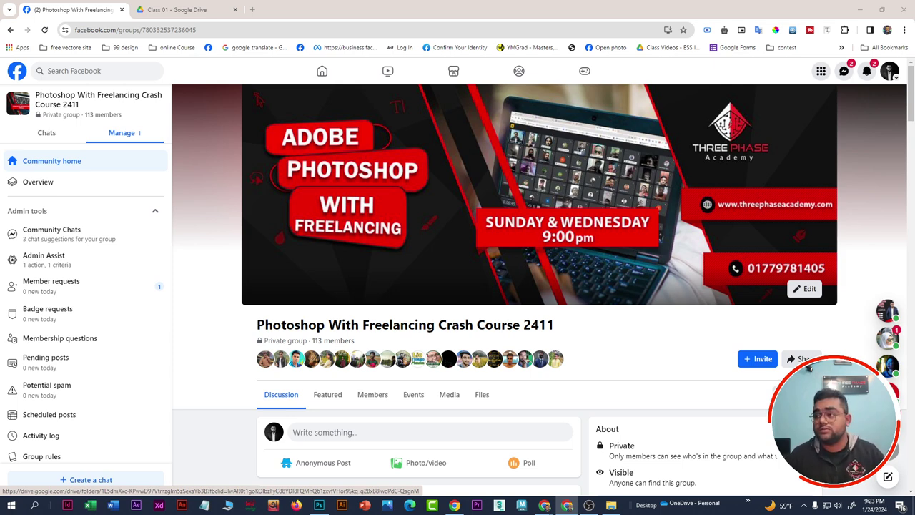
Step: Minimize Chrome, close the thum.psd document, and nudge the floating Tools panel slightly
click(861, 12)
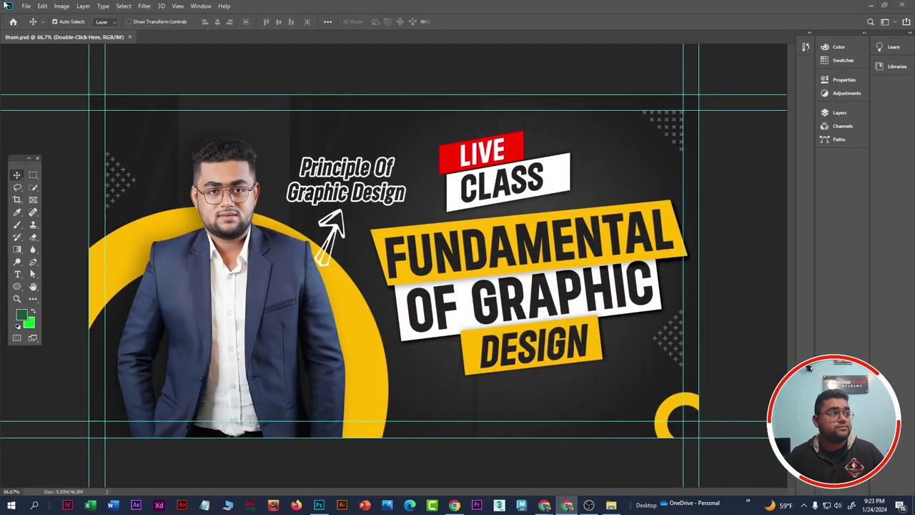
click(130, 36)
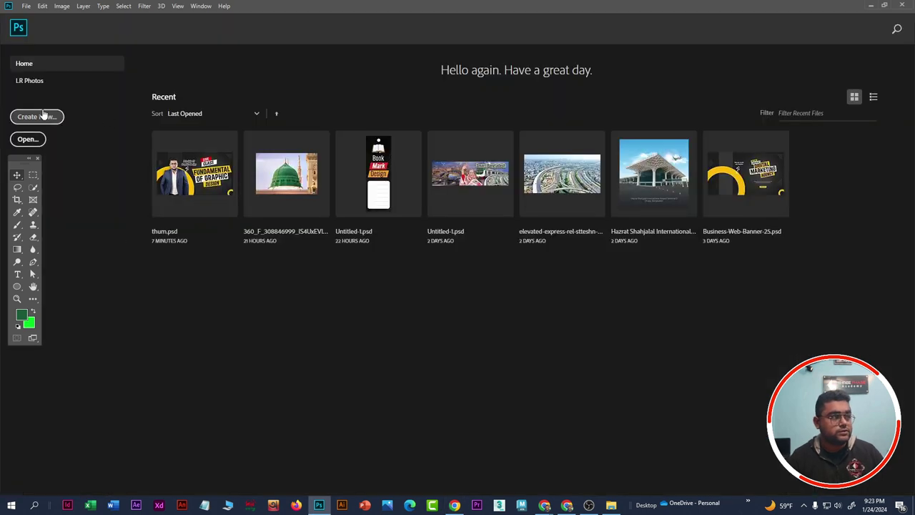
drag(24, 163, 27, 162)
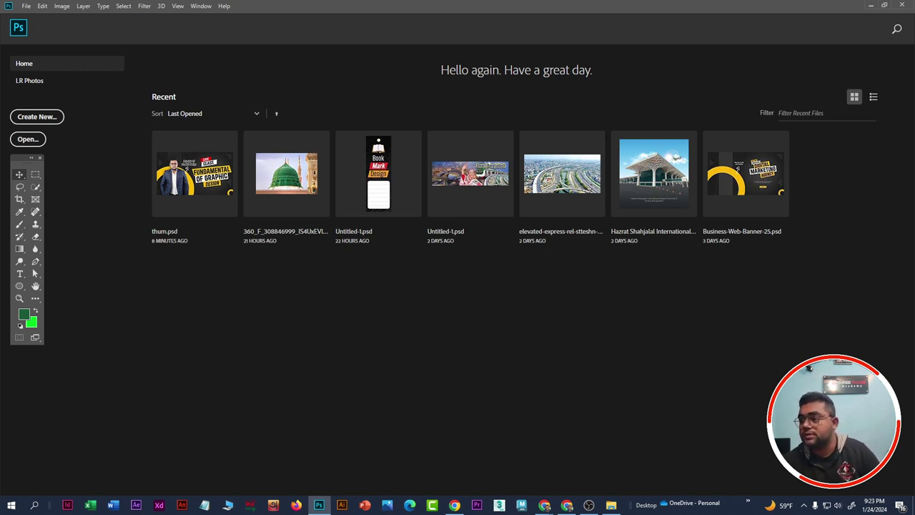
click(567, 505)
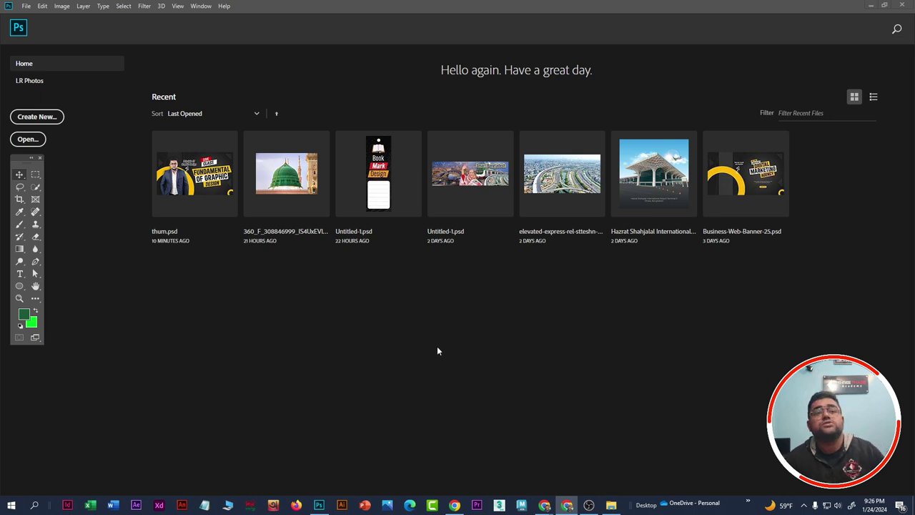
Step: Show the Home screen's recent files as a detailed list and reposition the floating Tools panel
click(874, 101)
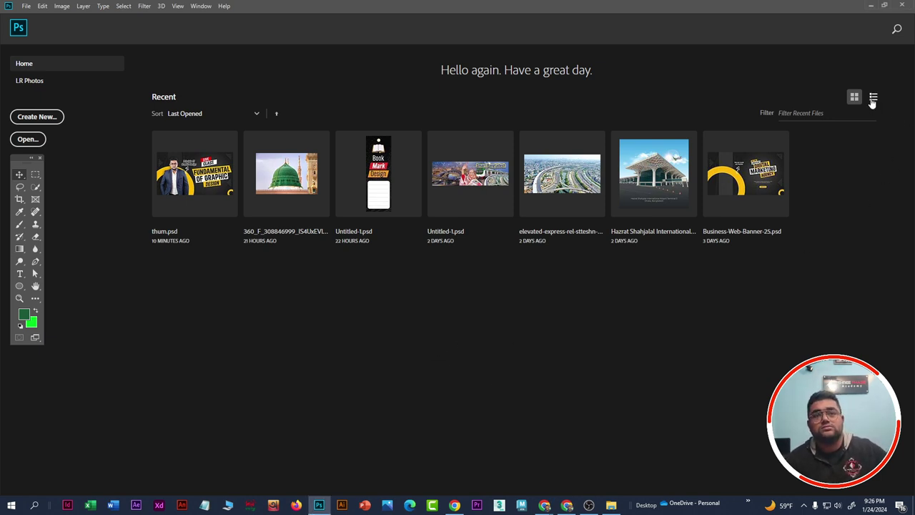
click(873, 99)
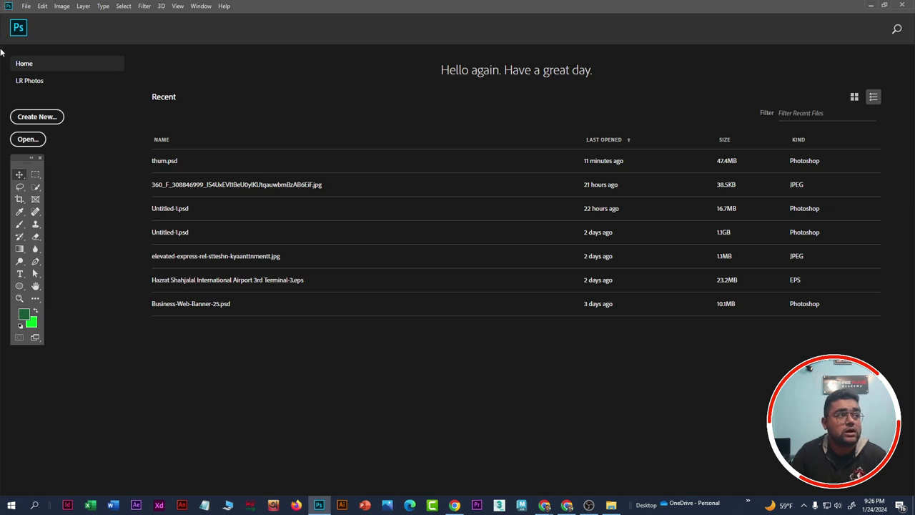
drag(21, 158, 34, 192)
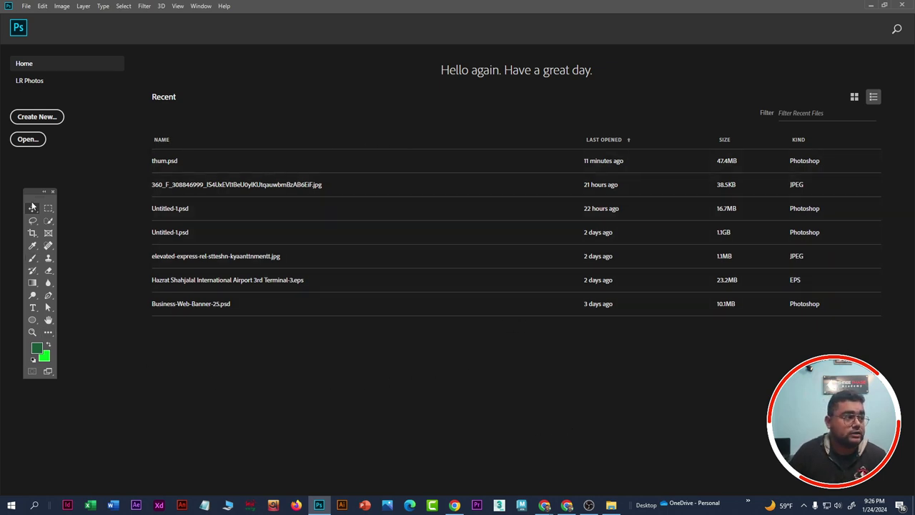
drag(34, 189, 28, 182)
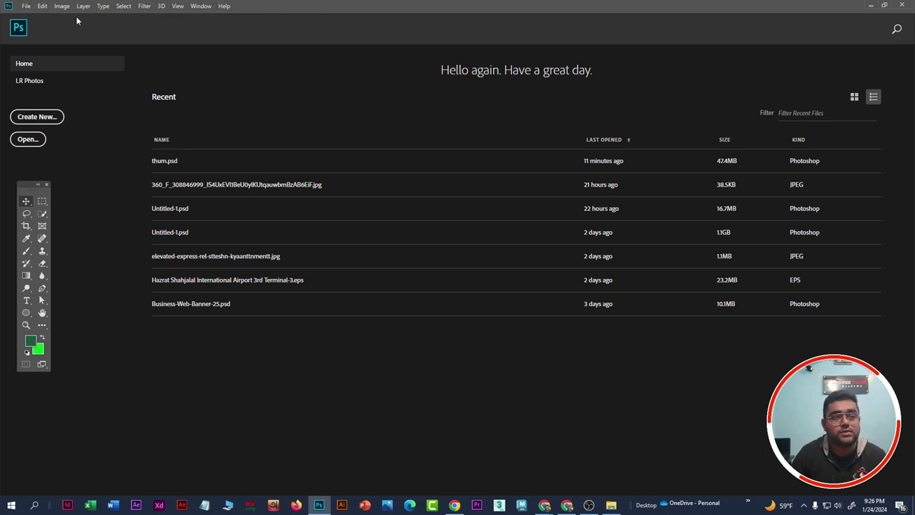
click(204, 7)
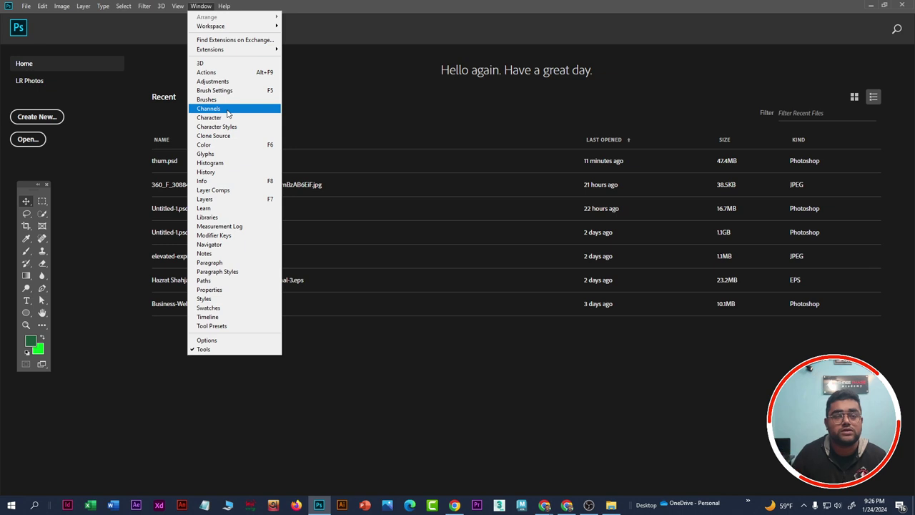
click(205, 5)
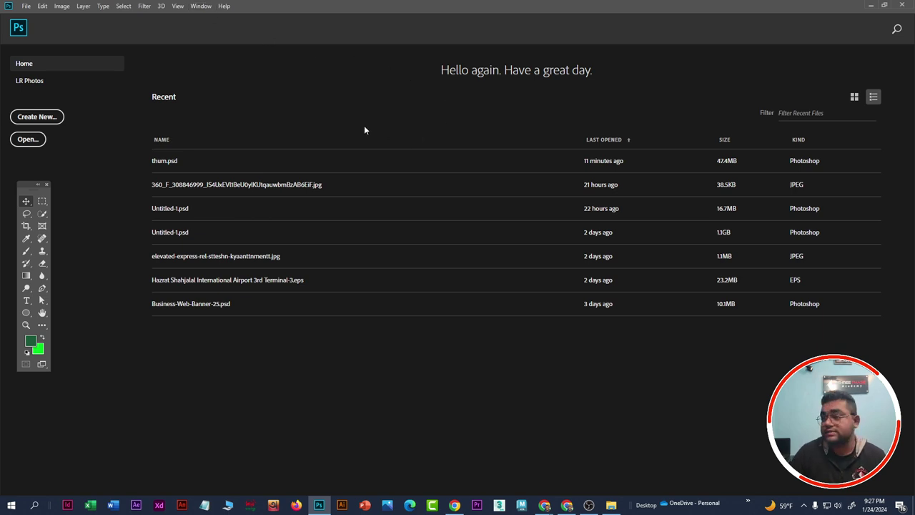
click(25, 5)
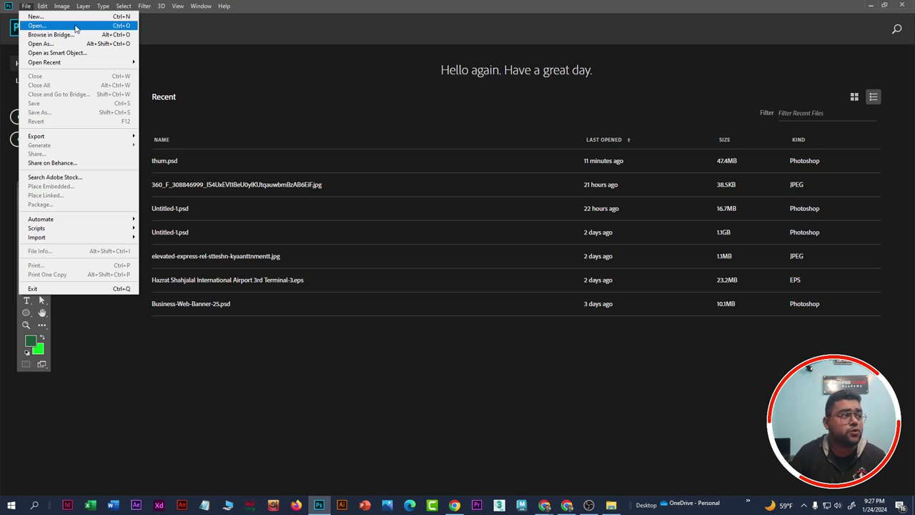
click(273, 68)
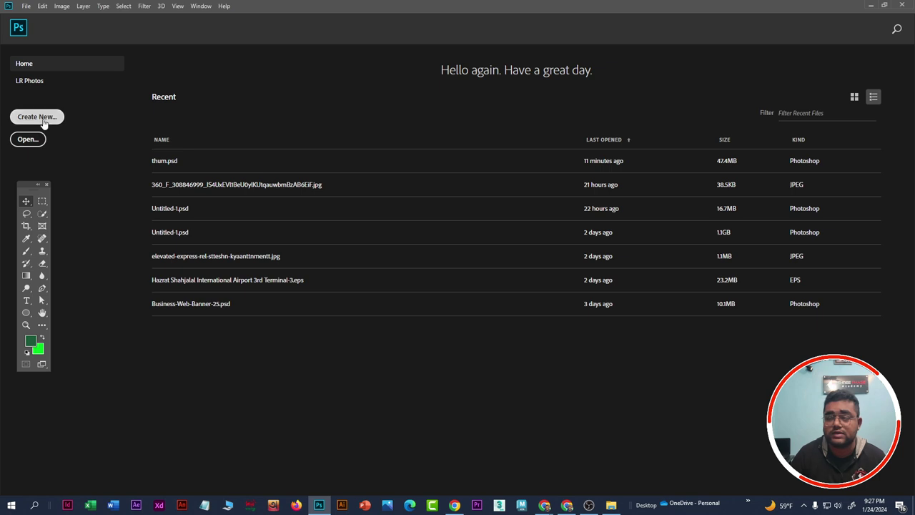
click(26, 6)
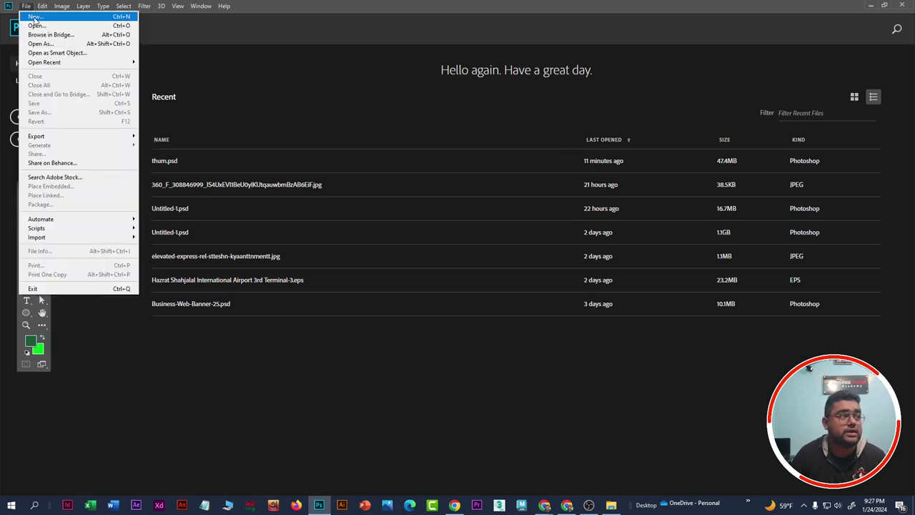
click(240, 69)
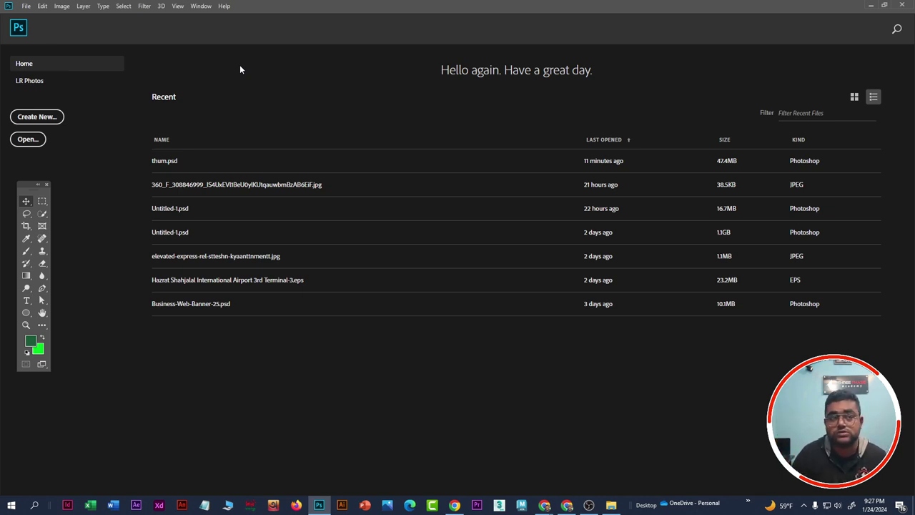
click(32, 118)
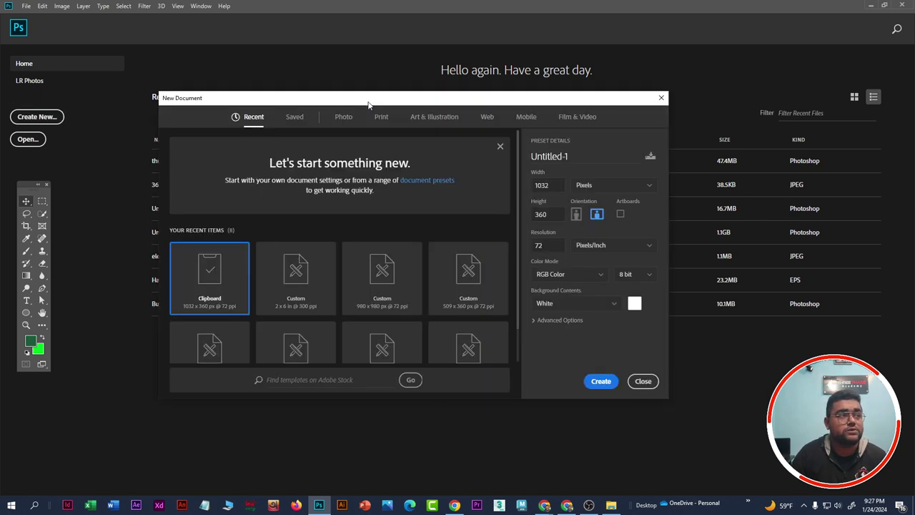
drag(368, 105, 407, 110)
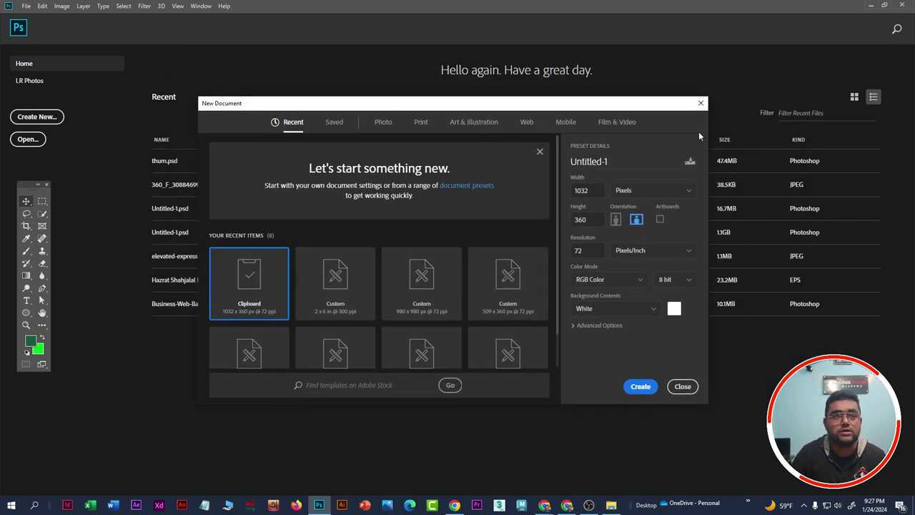
click(701, 103)
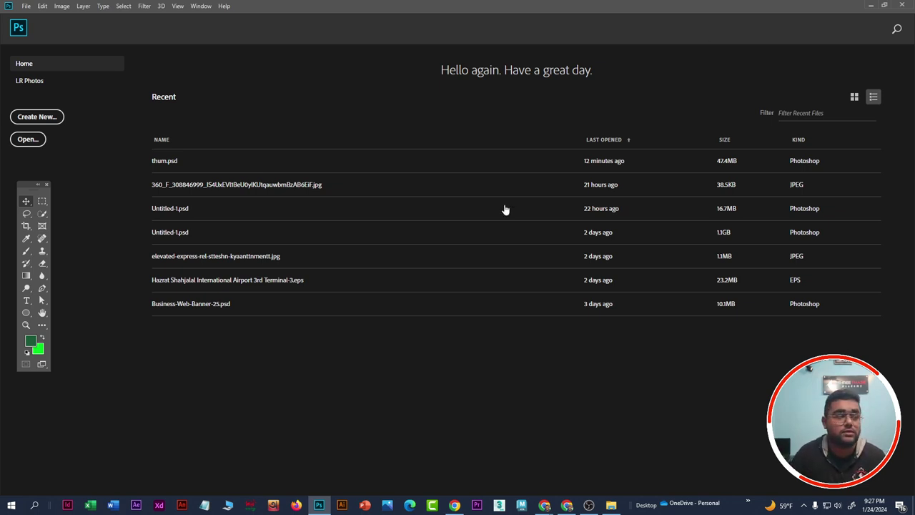
Step: Open the navy-suit portrait JPG from the Downloads folder
click(30, 141)
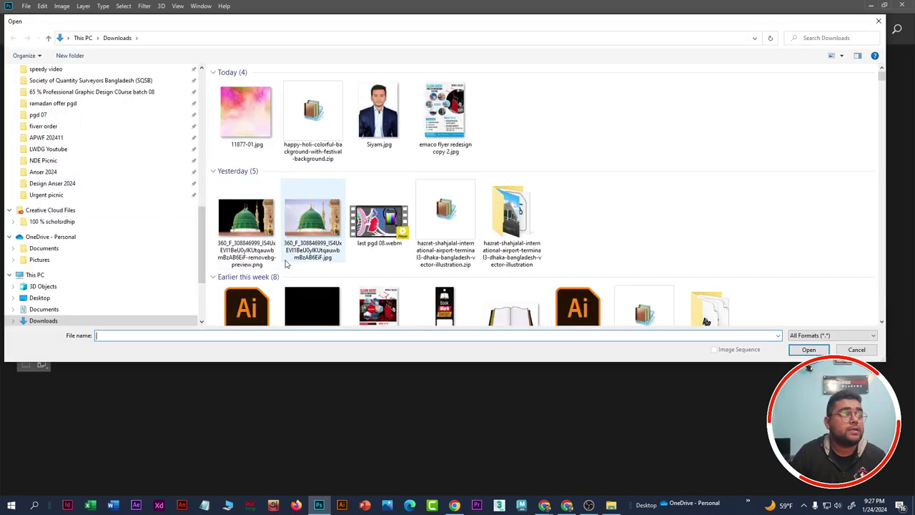
double_click(383, 126)
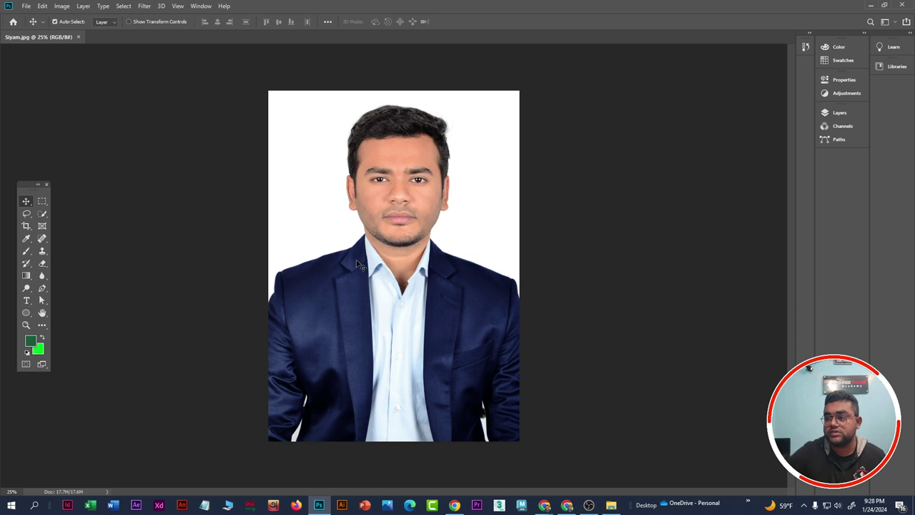
key(ctrl+plus)
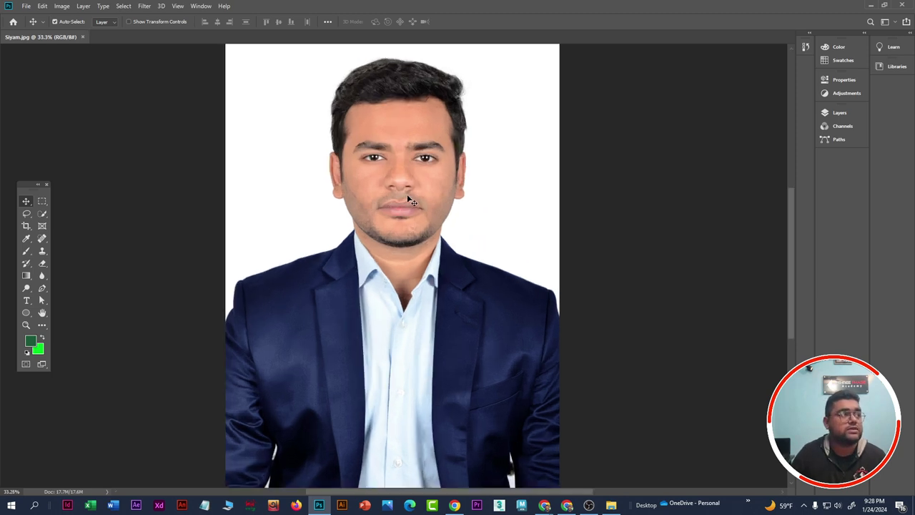
click(30, 7)
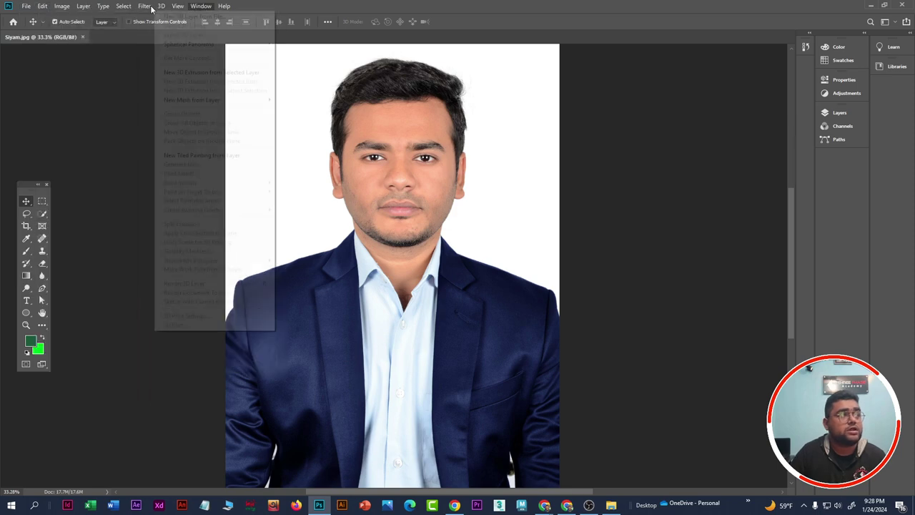
mouse_move(44, 8)
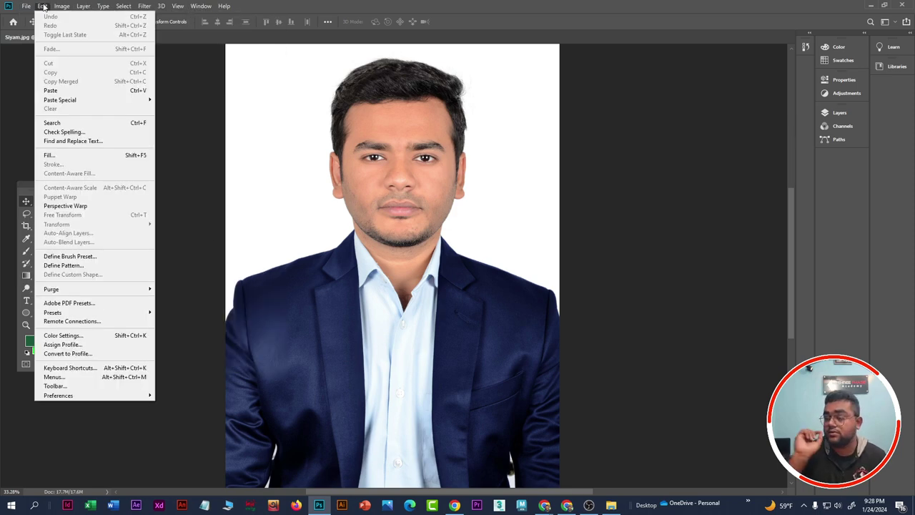
click(44, 7)
click(26, 6)
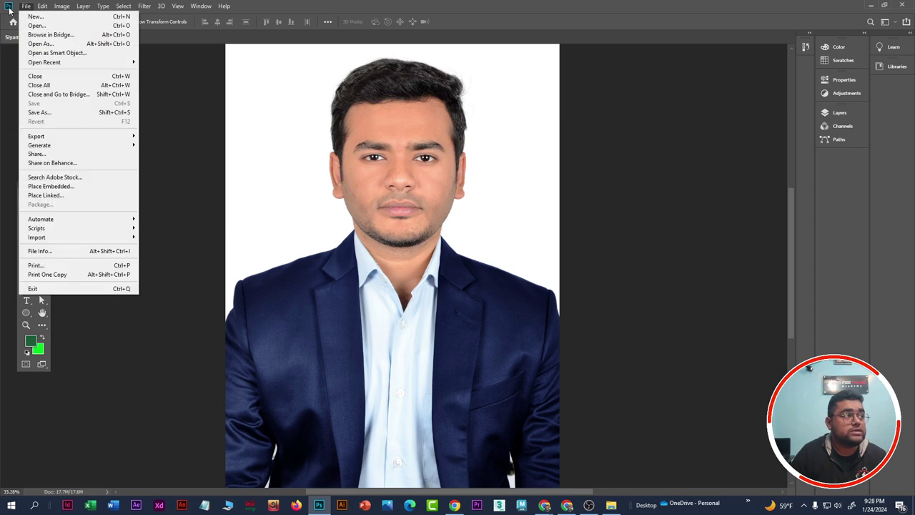
mouse_move(33, 8)
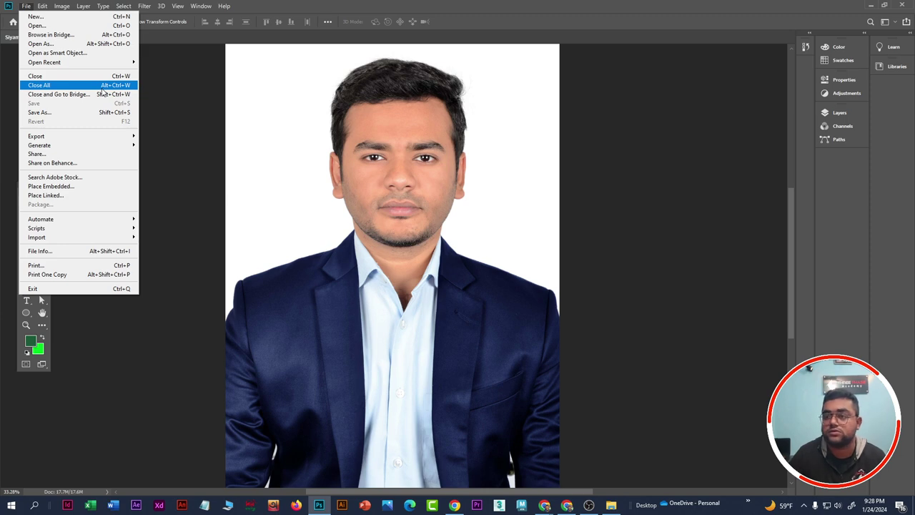
click(23, 6)
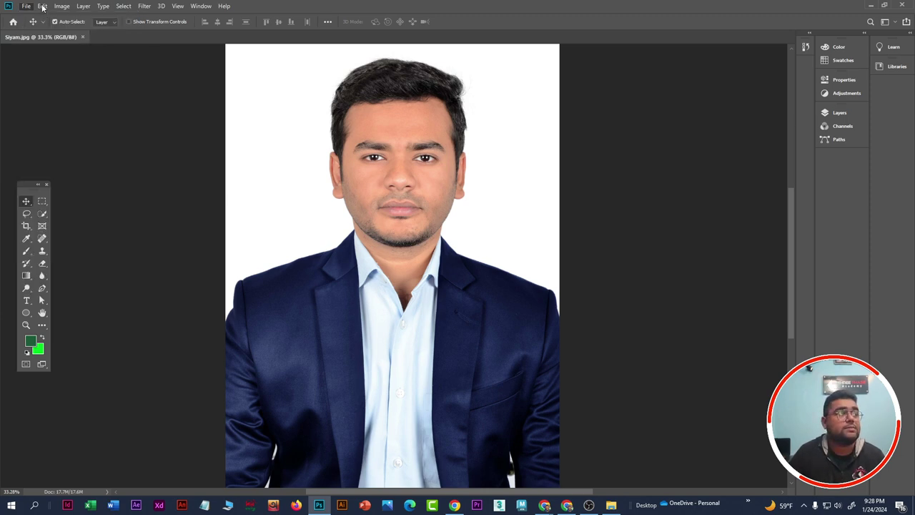
click(22, 5)
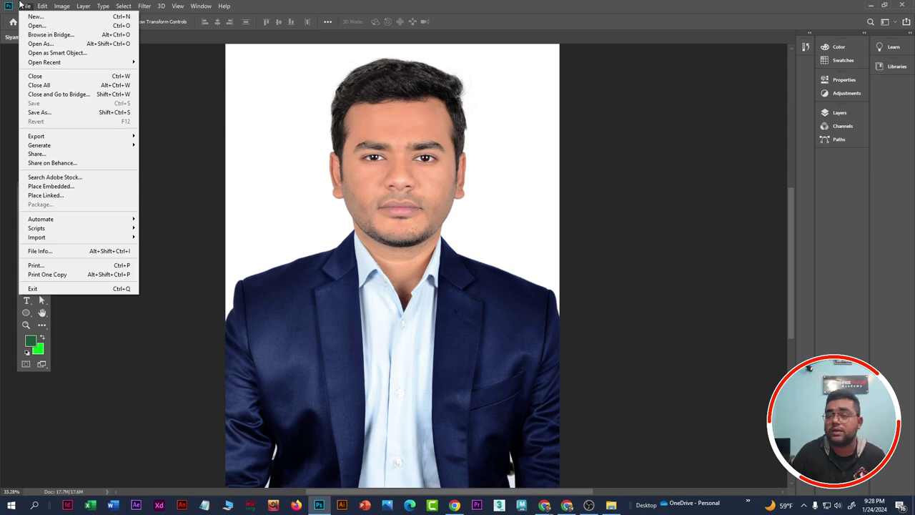
Step: Browse the Select and File menus, then close all open menus
click(123, 6)
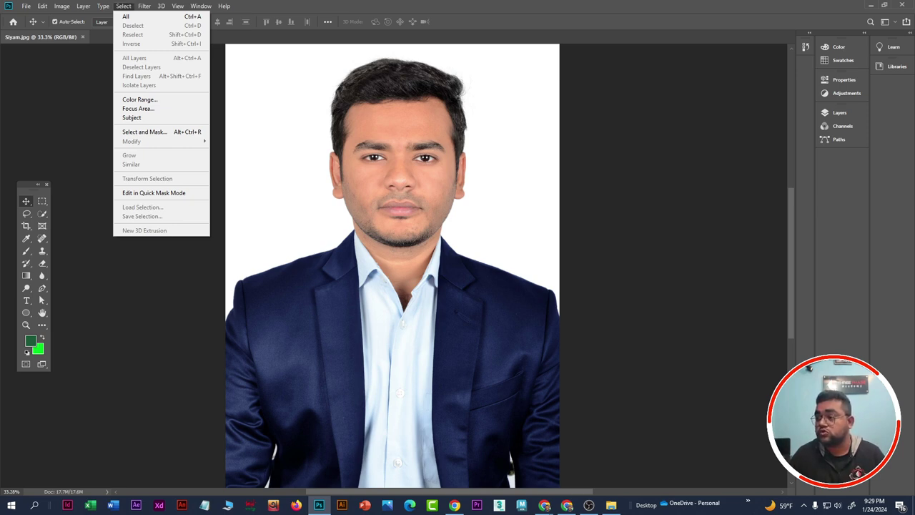
key(Escape)
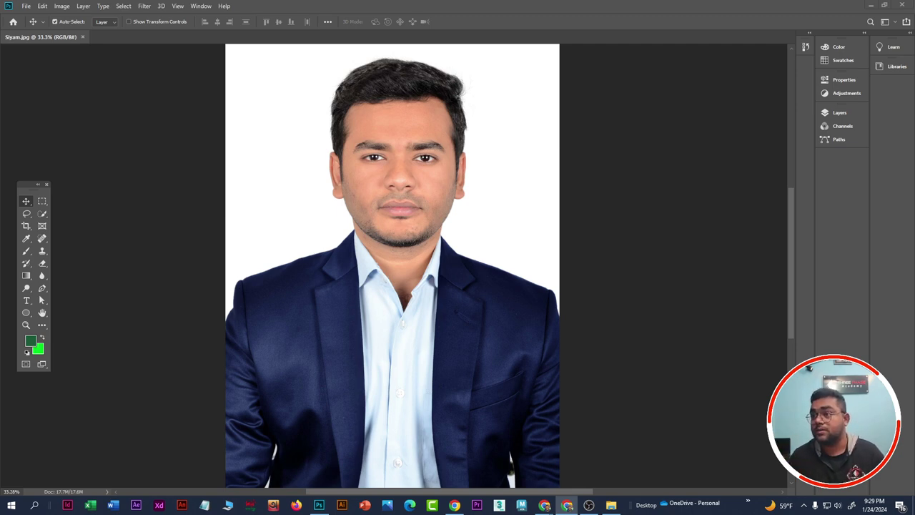
click(25, 7)
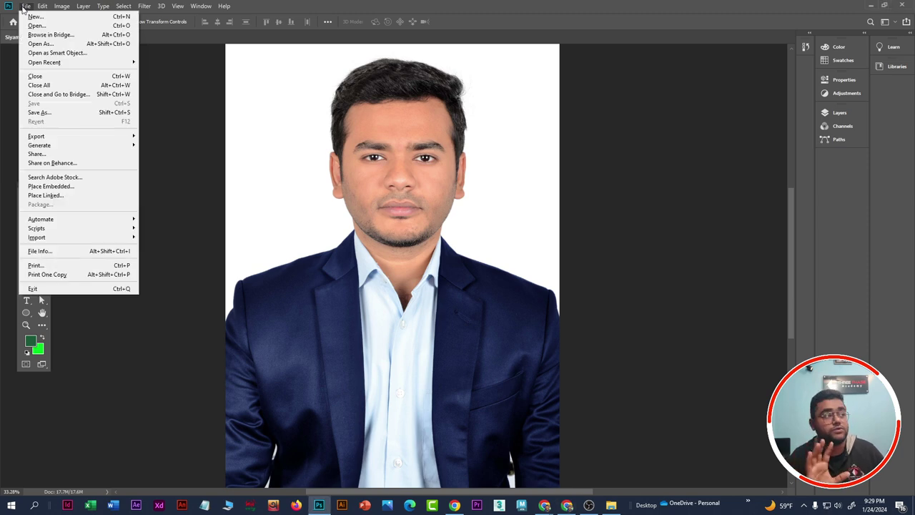
mouse_move(61, 6)
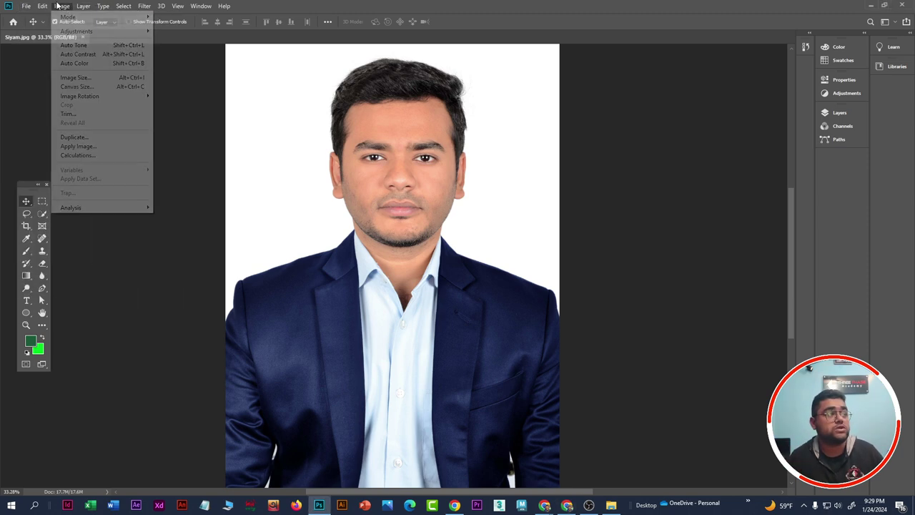
mouse_move(70, 32)
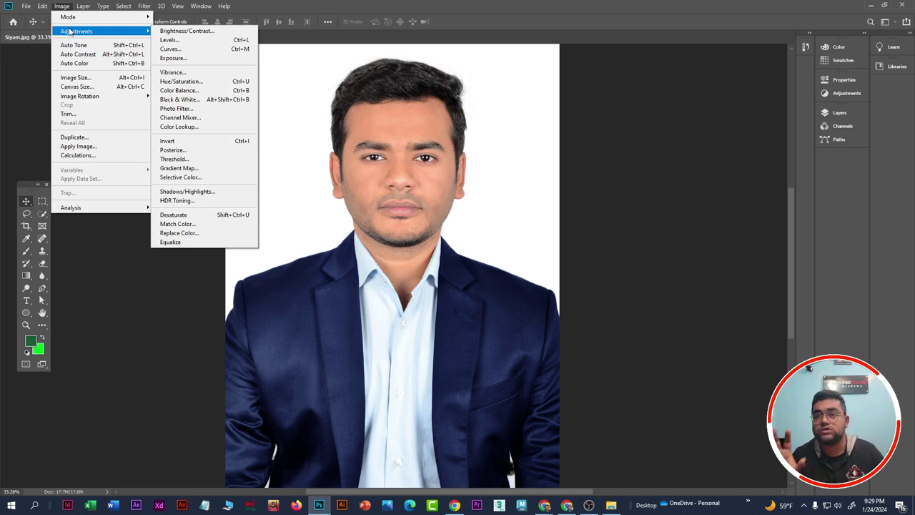
mouse_move(103, 6)
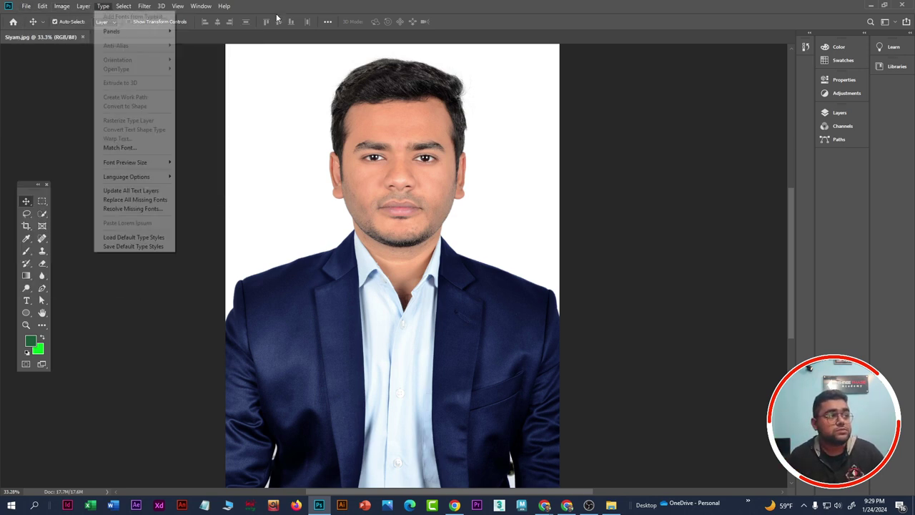
click(332, 10)
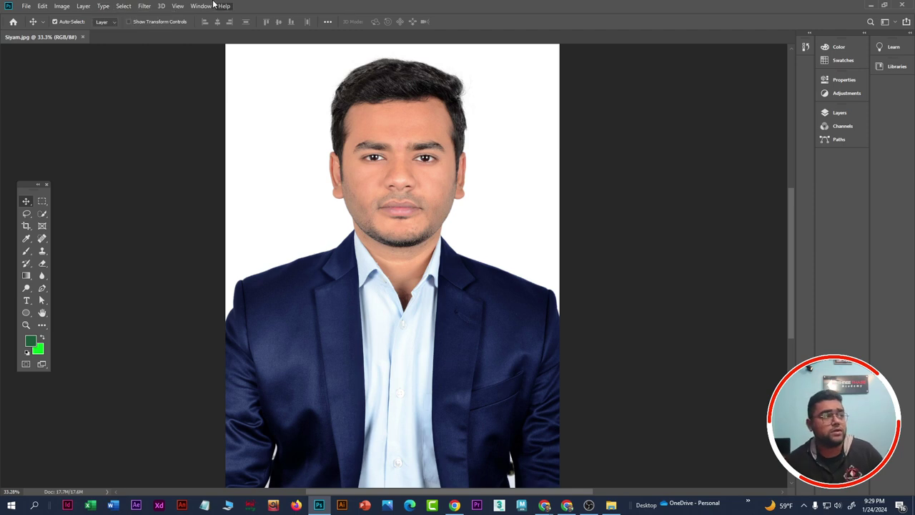
click(28, 5)
click(311, 5)
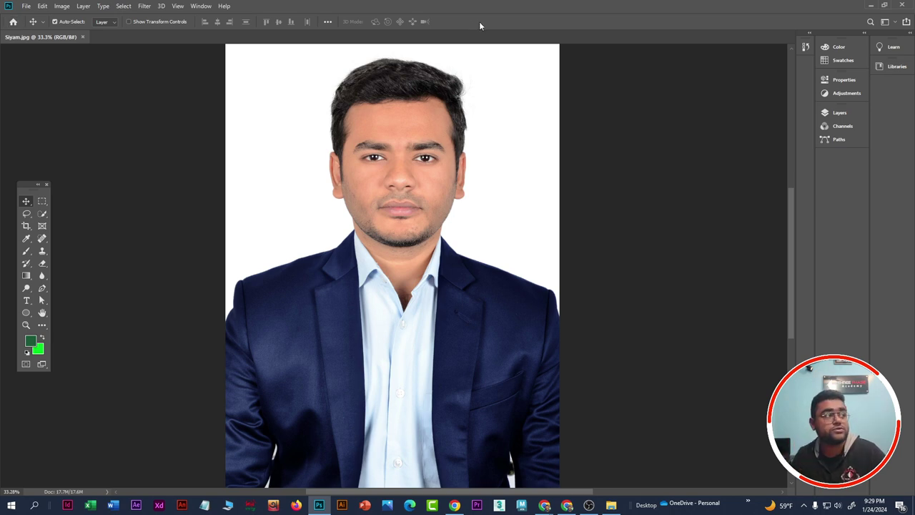
Step: Move the floating Tools panel to the top-left, try Clone Stamp, Dodge and Type, then reselect Move
drag(32, 184, 19, 73)
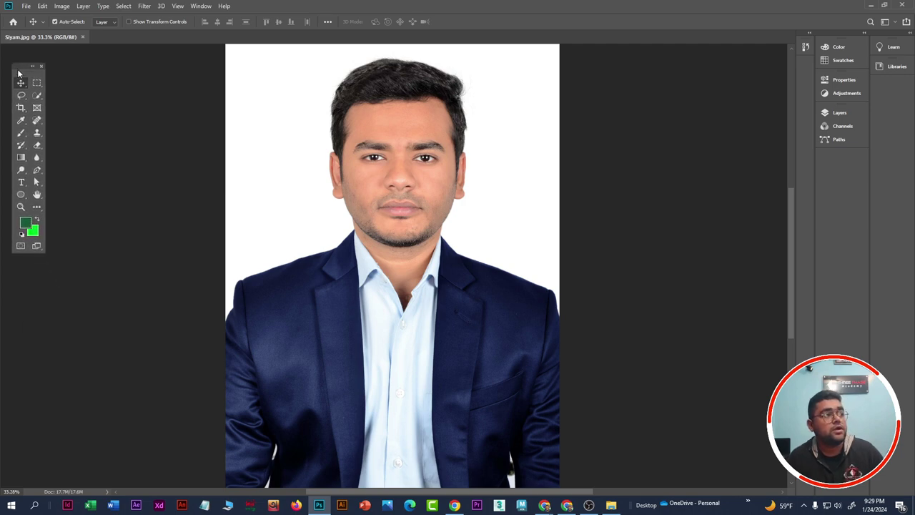
click(36, 133)
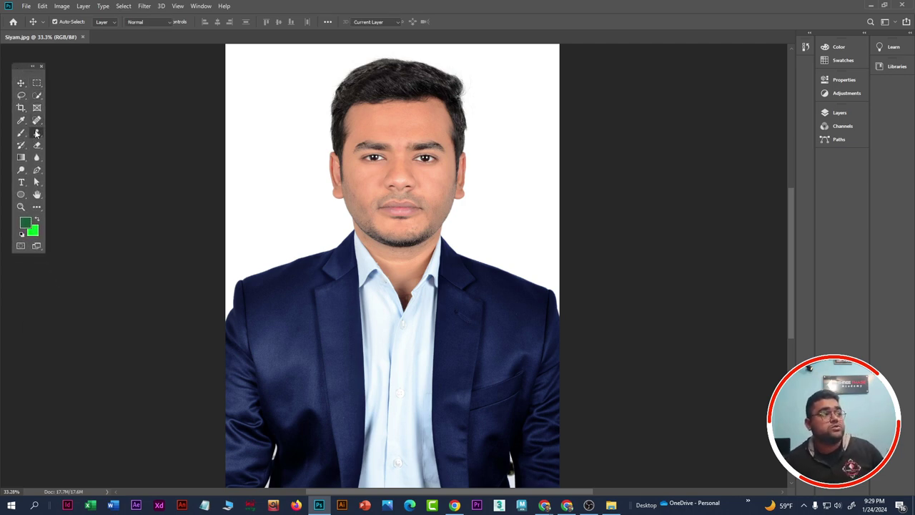
click(22, 170)
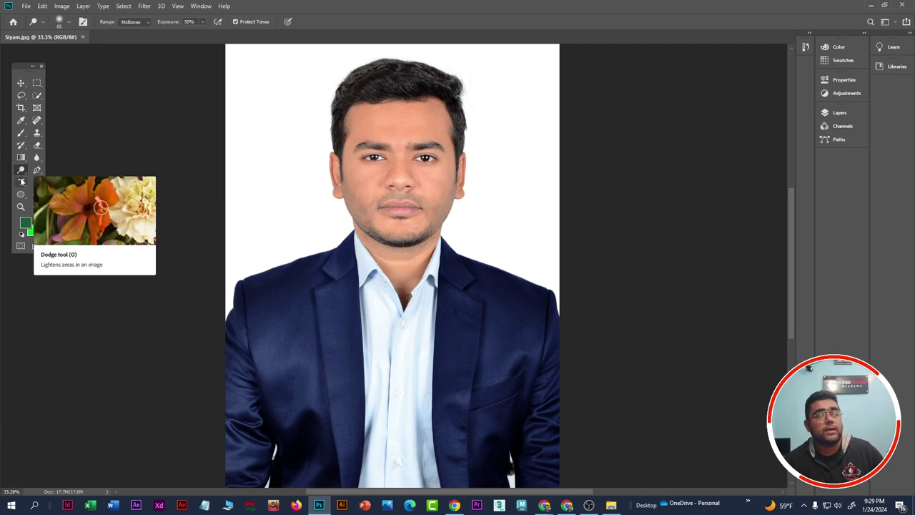
click(21, 183)
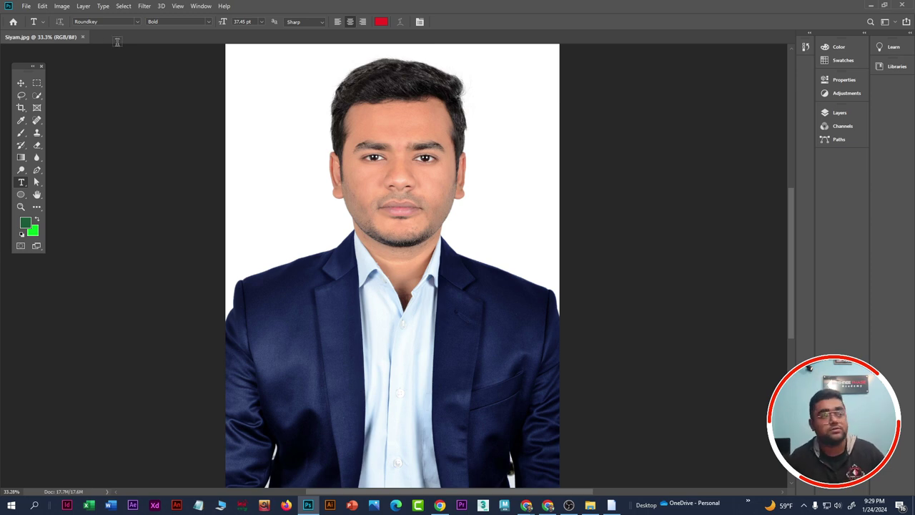
click(21, 83)
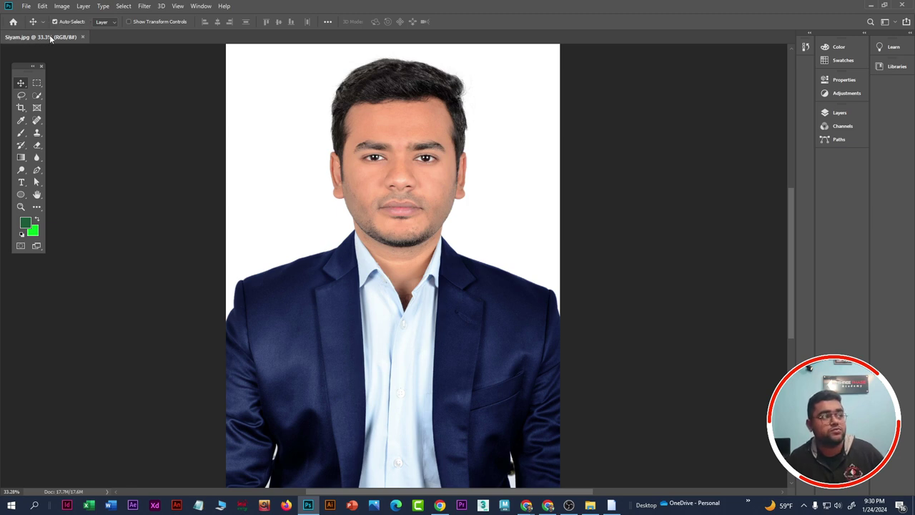
Step: Zoom the Siyam.jpg portrait in and back out with the scroll wheel
scroll(279, 224, up, 2)
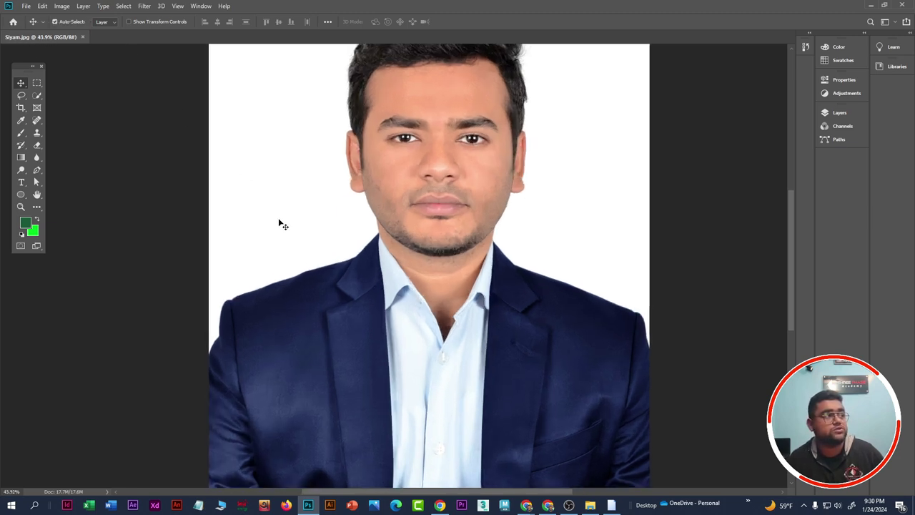
scroll(279, 224, up, 1)
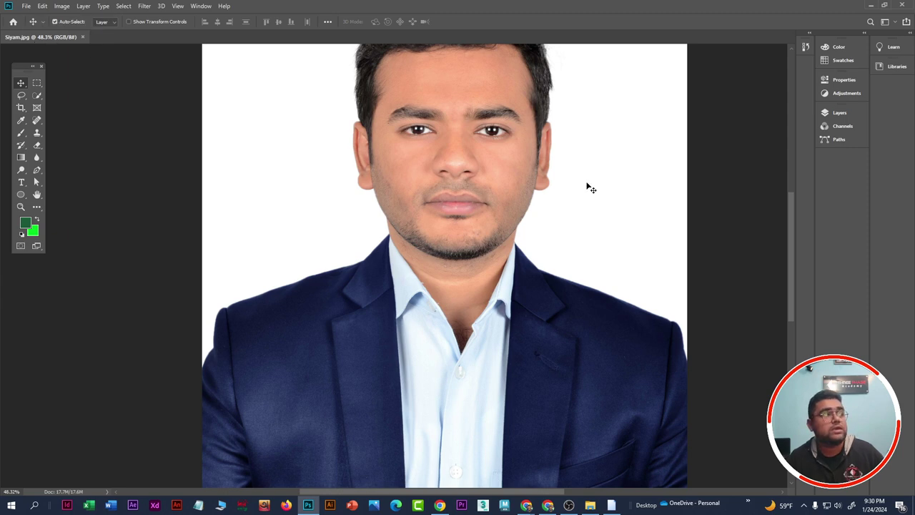
scroll(349, 214, down, 8)
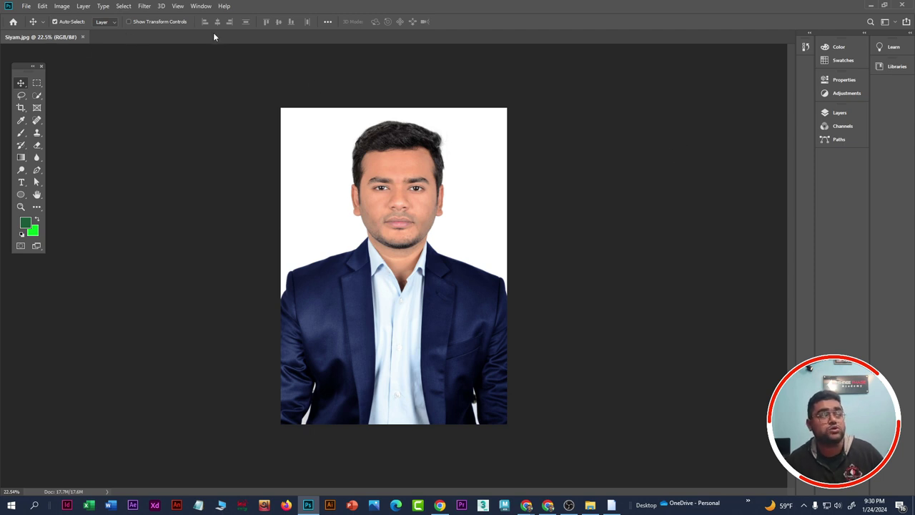
Step: Open emaco flyer redesign copy 2.jpg through File > Open
click(26, 6)
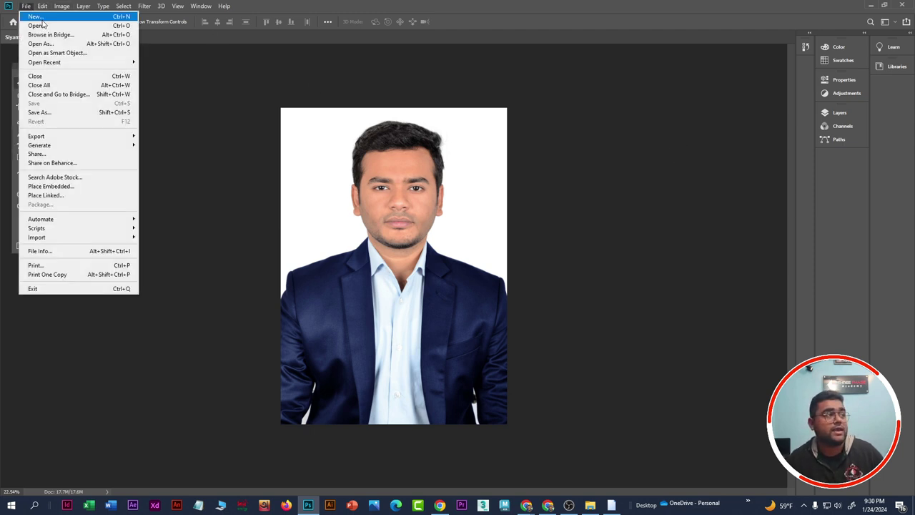
click(44, 25)
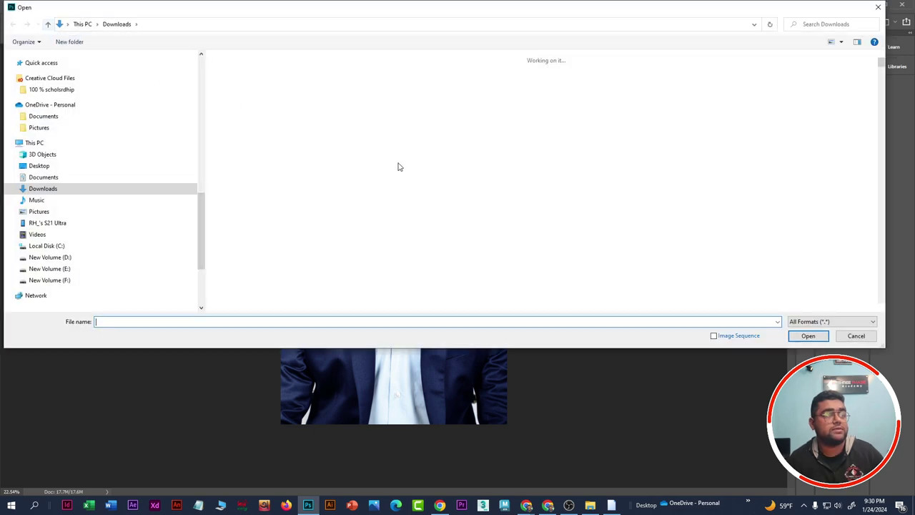
double_click(445, 97)
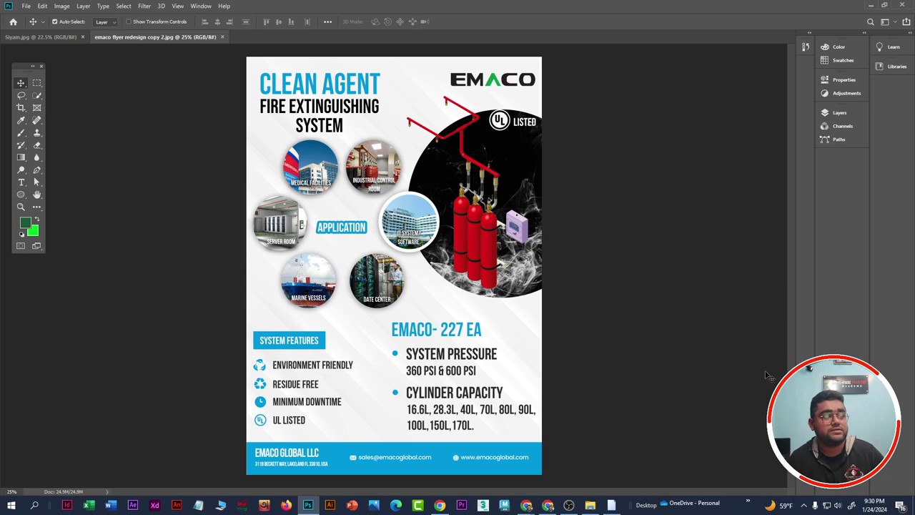
scroll(306, 252, down, 2)
scroll(290, 205, up, 2)
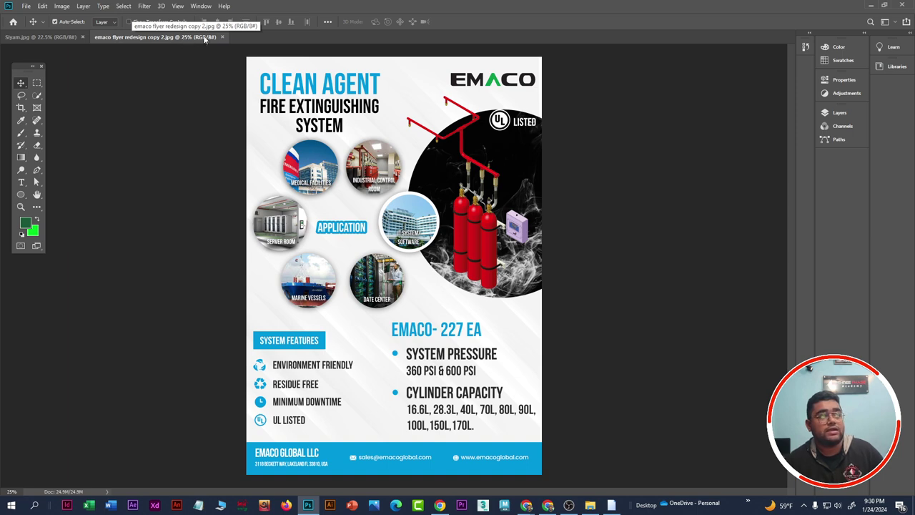
scroll(411, 196, down, 5)
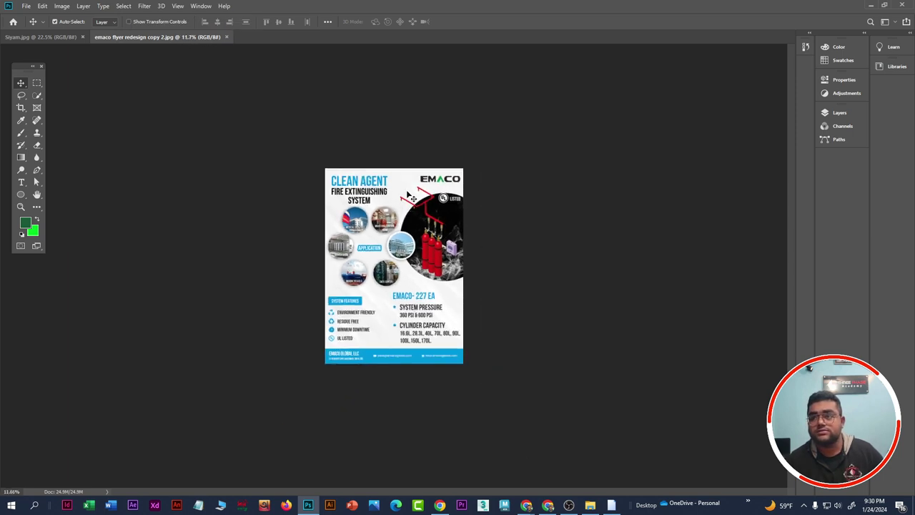
scroll(411, 197, up, 3)
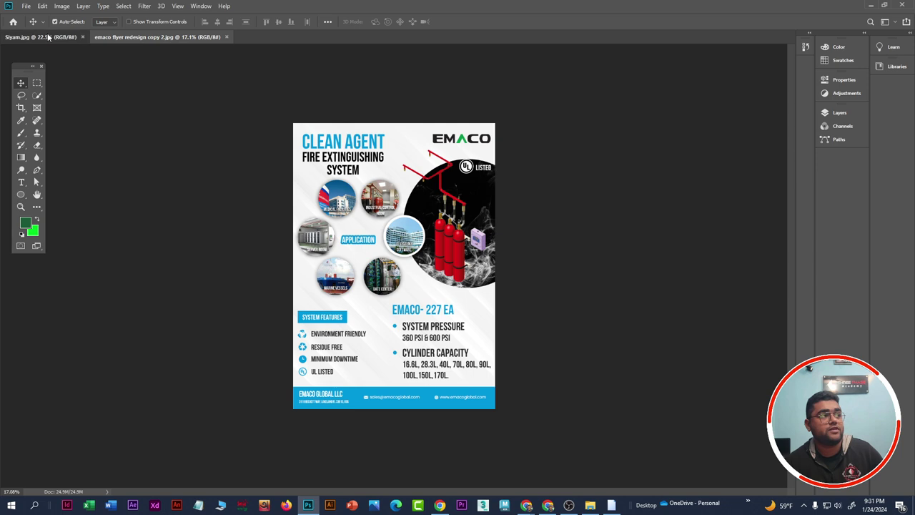
Step: Switch between the Siyam.jpg and emaco flyer tabs, then close both documents
key(ctrl+Tab)
click(153, 40)
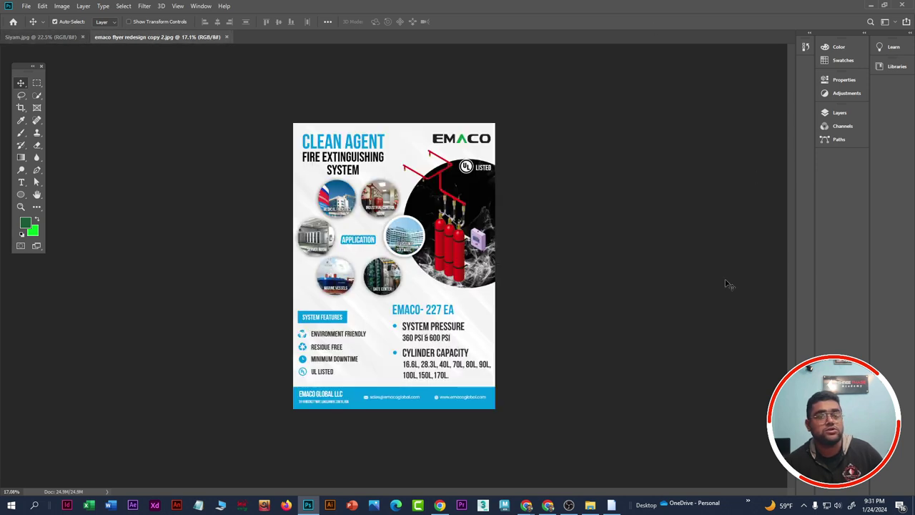
click(226, 37)
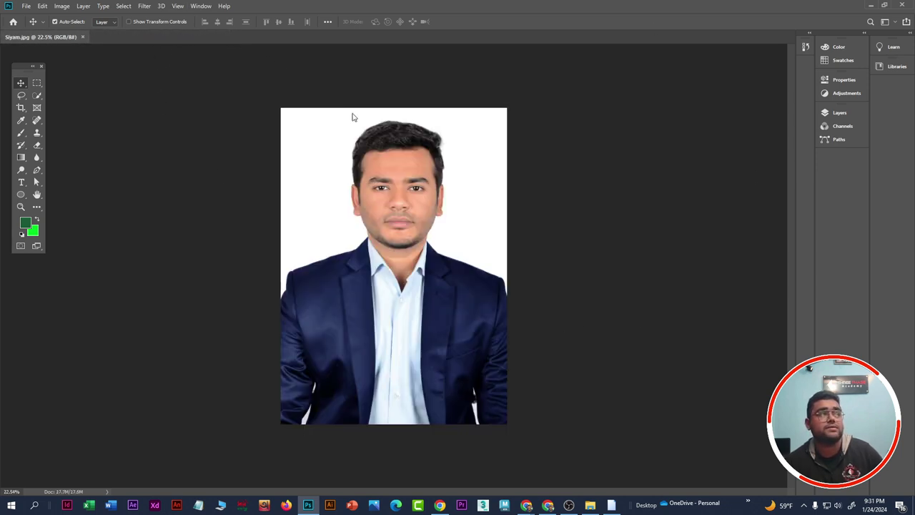
click(84, 36)
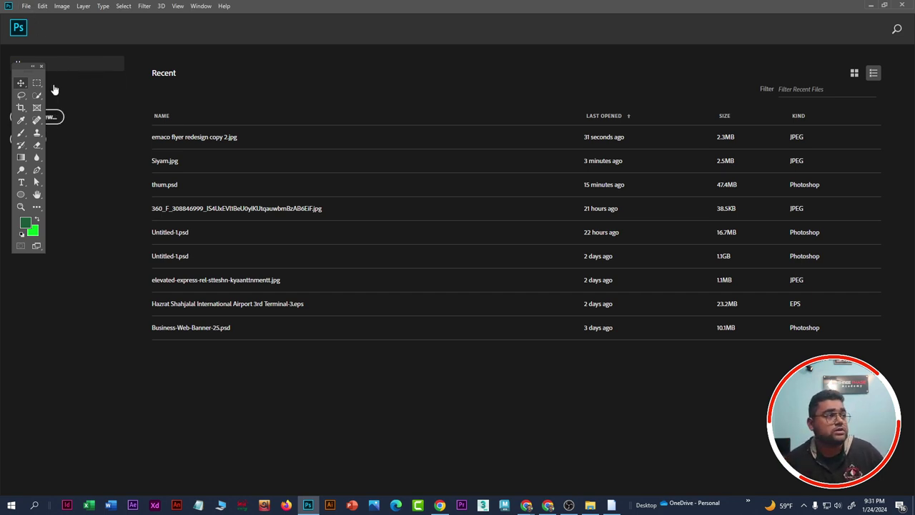
Step: Move the tools panel aside and open thum.psd from the APWF 202411 folder
drag(23, 72, 23, 198)
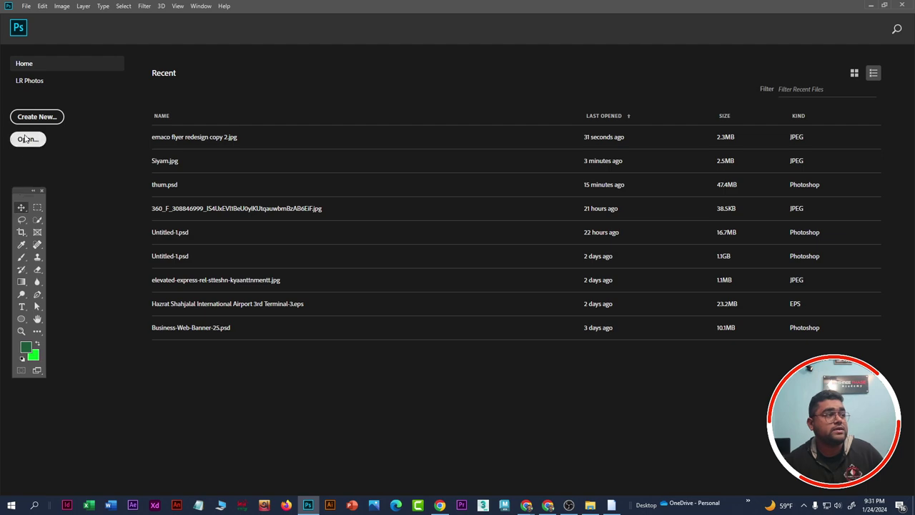
click(27, 140)
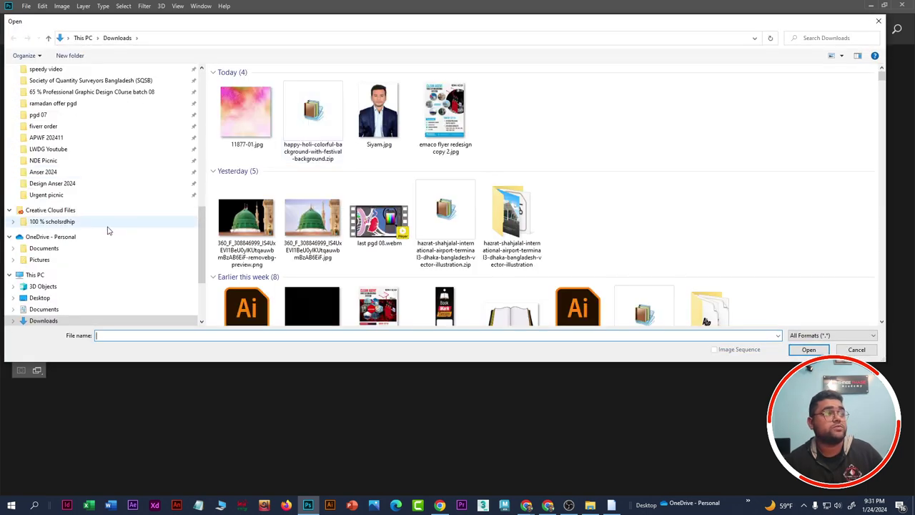
scroll(36, 200, up, 5)
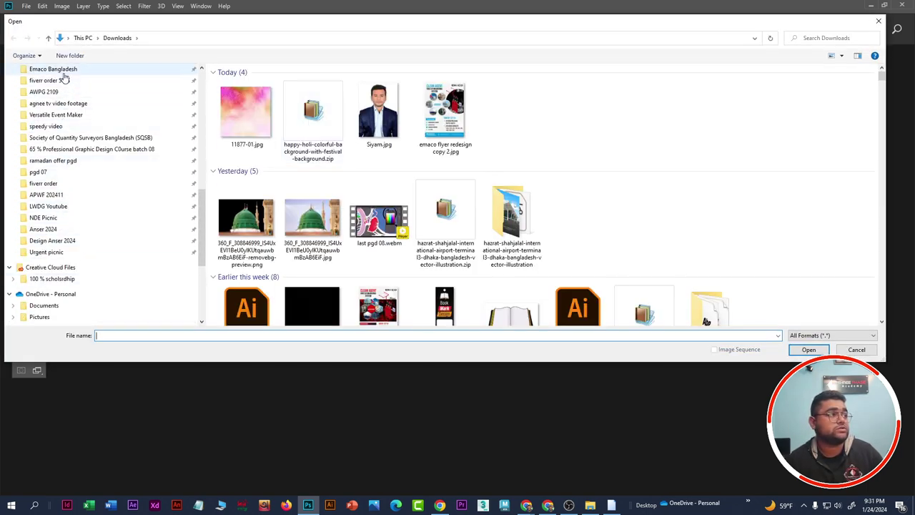
scroll(75, 176, up, 1)
click(50, 217)
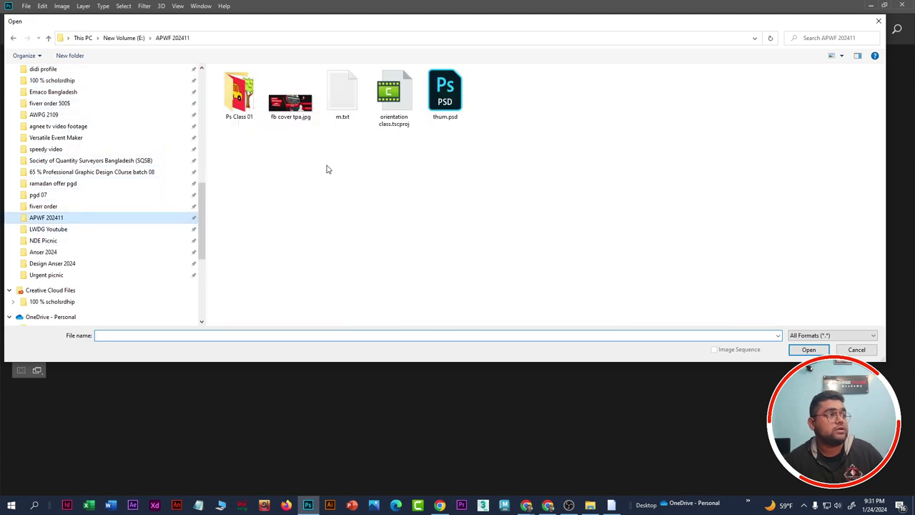
double_click(428, 101)
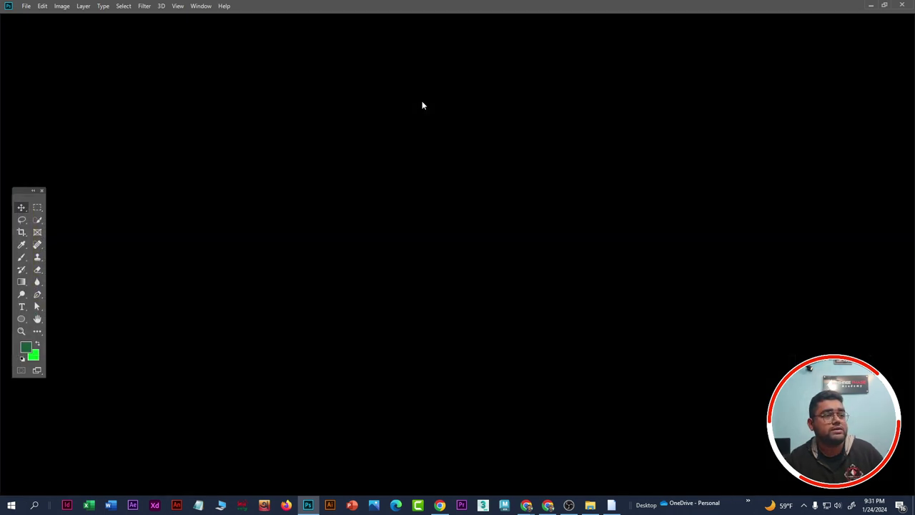
scroll(422, 308, down, 2)
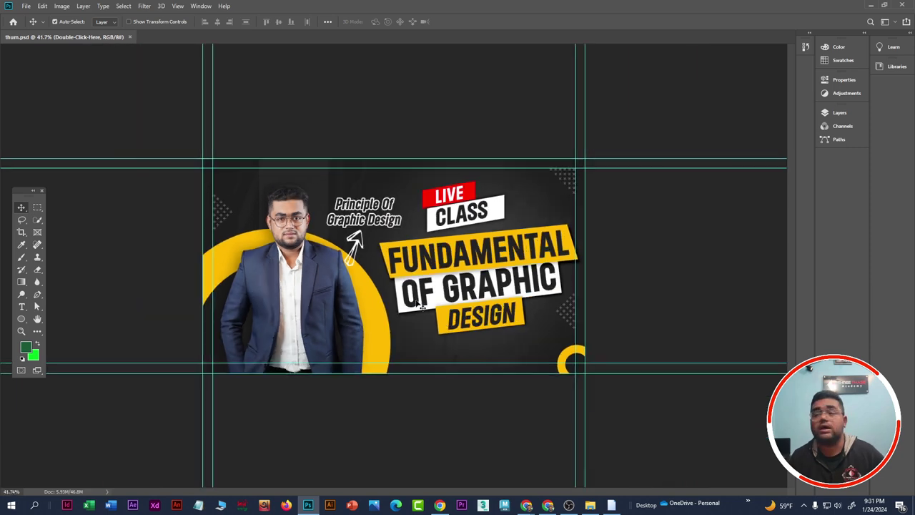
scroll(394, 266, up, 2)
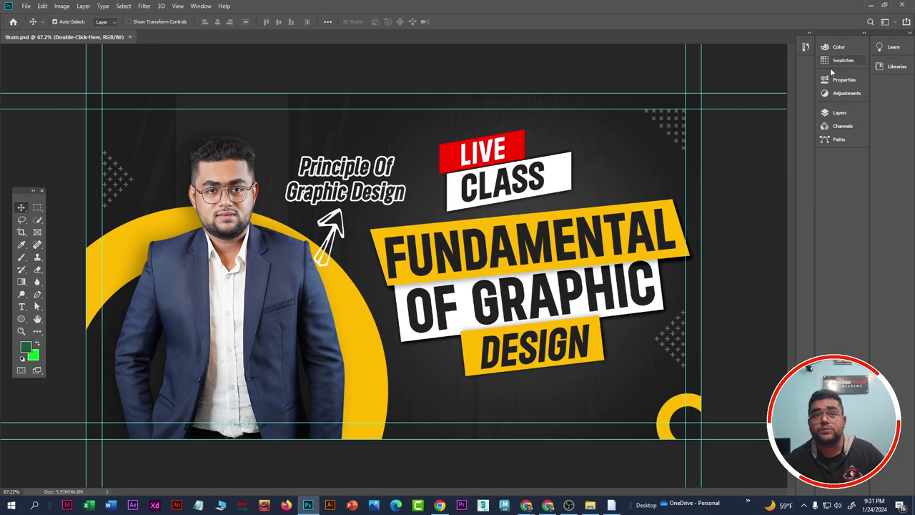
scroll(803, 208, down, 3)
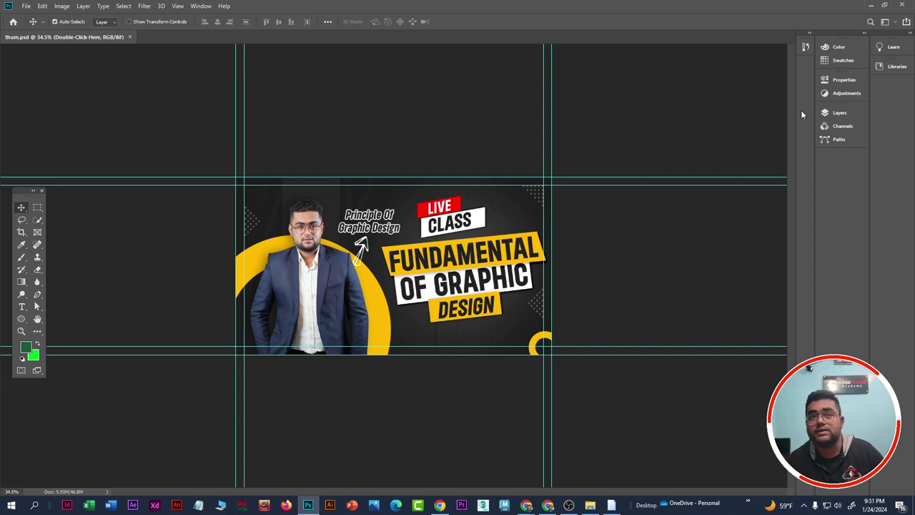
Step: Float the Layers, Channels and Adjustments panels out of the dock and reposition Layers
click(843, 113)
drag(715, 110, 646, 121)
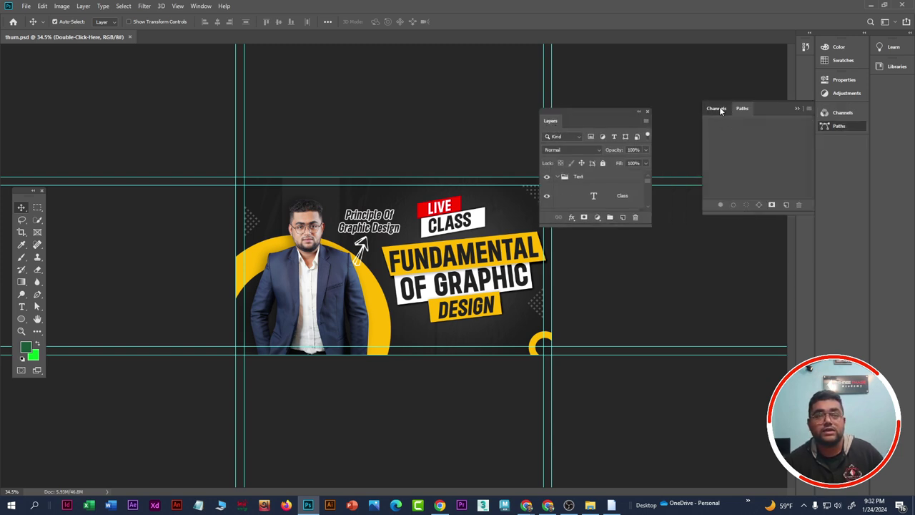
drag(717, 109, 723, 330)
drag(847, 95, 720, 77)
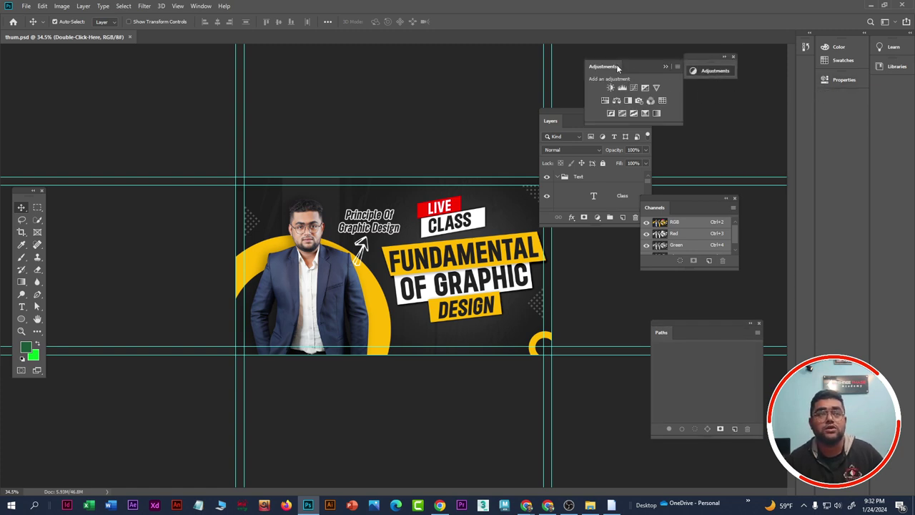
drag(618, 66, 707, 79)
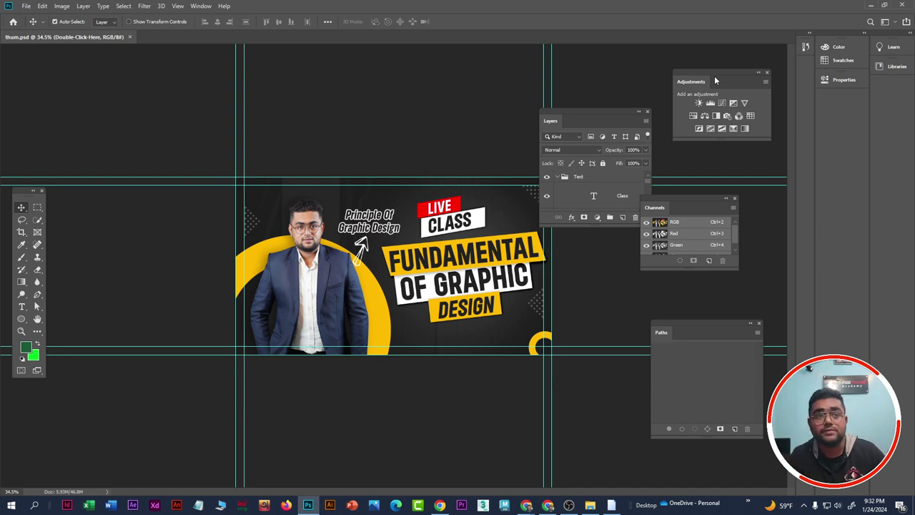
mouse_move(575, 125)
mouse_down()
mouse_move(424, 101)
mouse_move(562, 129)
mouse_up()
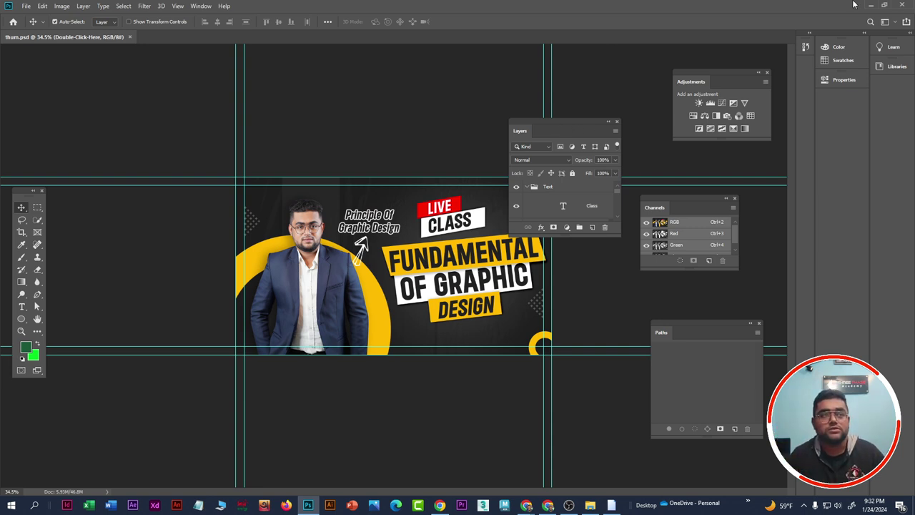
Step: Close the floating Layers, Adjustments and Channels panels
click(619, 122)
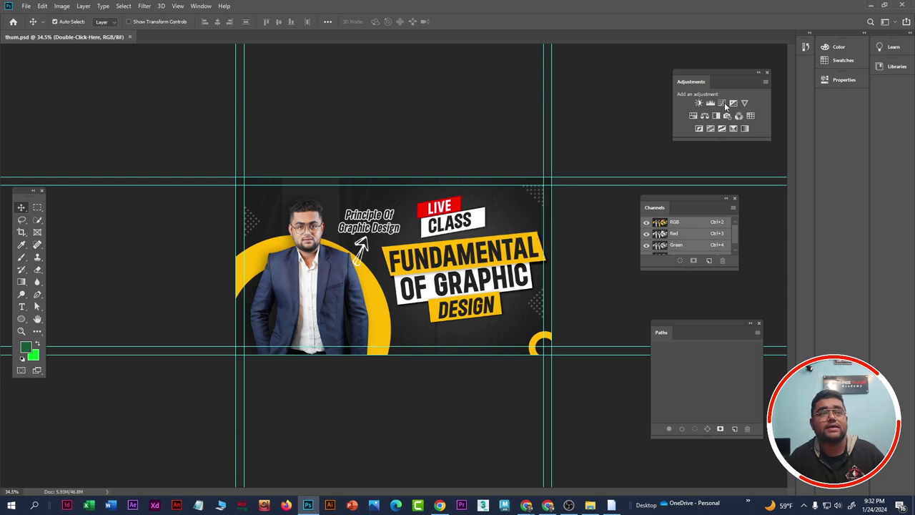
click(769, 74)
click(736, 199)
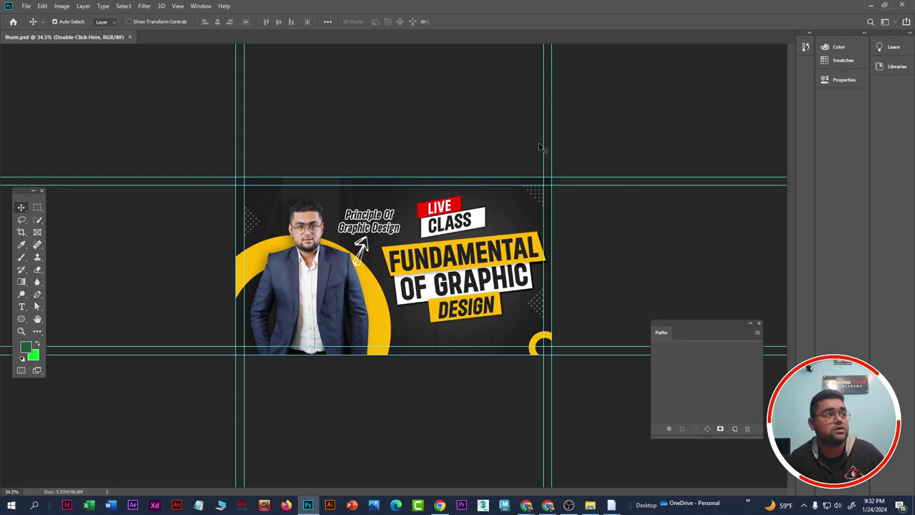
Step: Reset the workspace with Window > Workspace > Reset Essentials
click(201, 6)
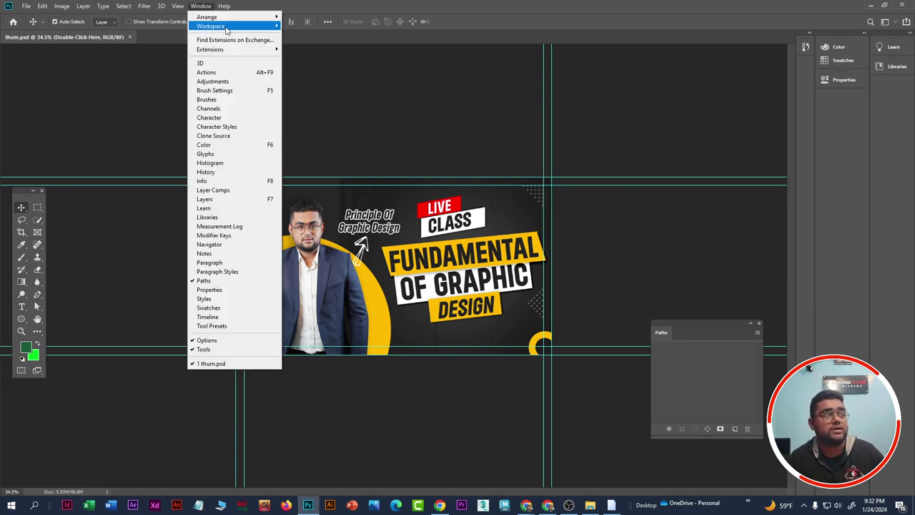
mouse_move(228, 29)
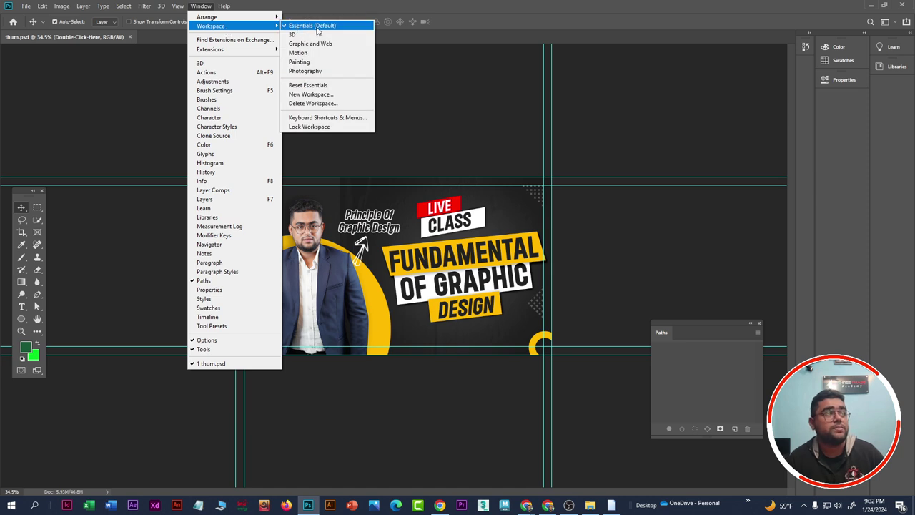
click(308, 85)
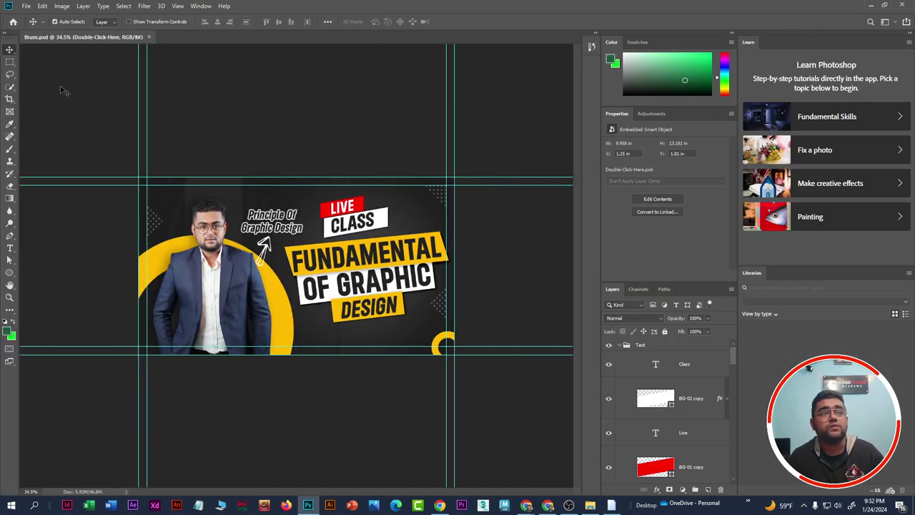
Step: Float the Layers and Channels panels, hide and re-show Layers from the Window menu, then move it
drag(613, 291, 399, 255)
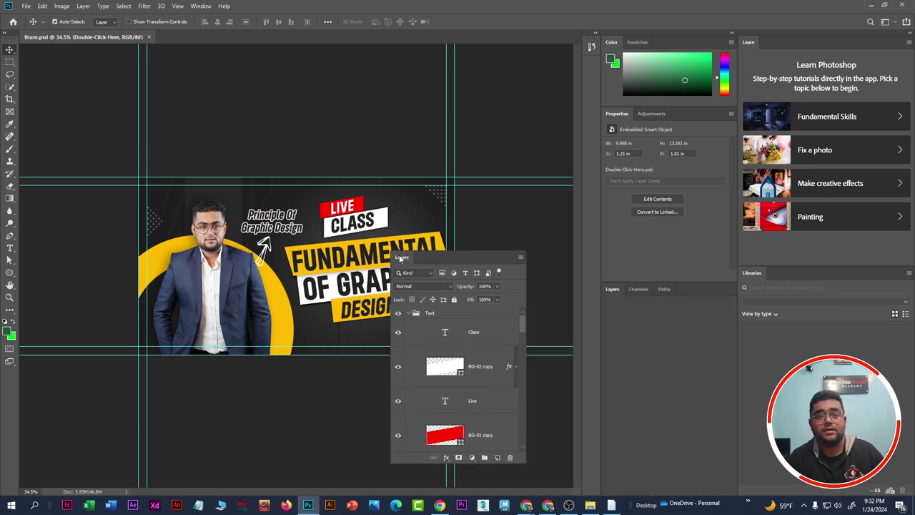
drag(619, 289, 227, 143)
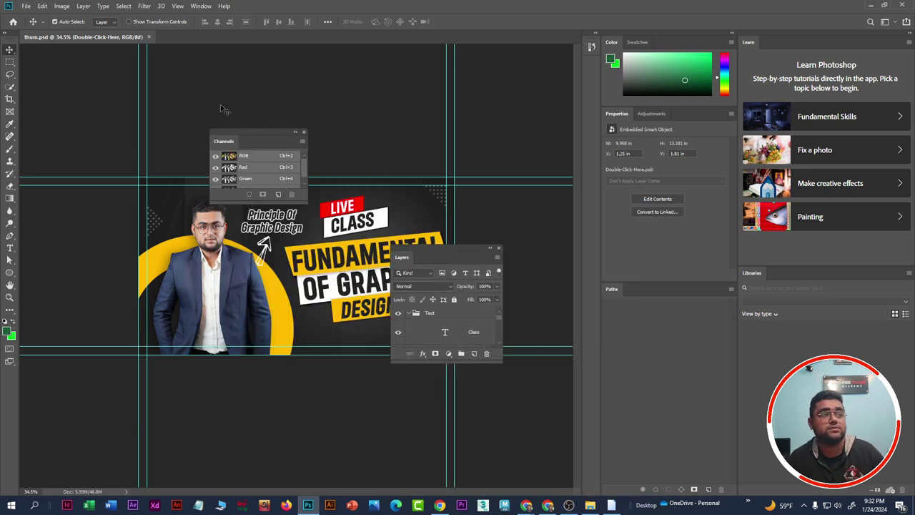
click(200, 6)
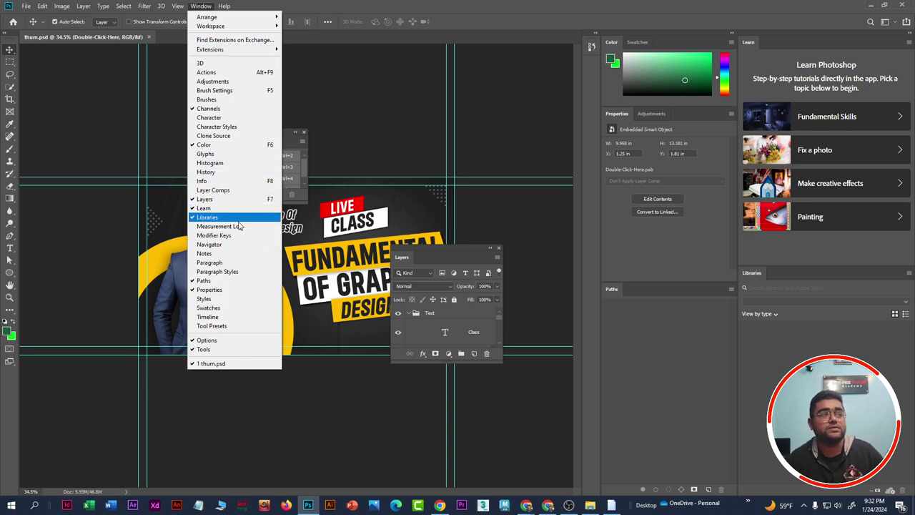
click(496, 249)
click(497, 249)
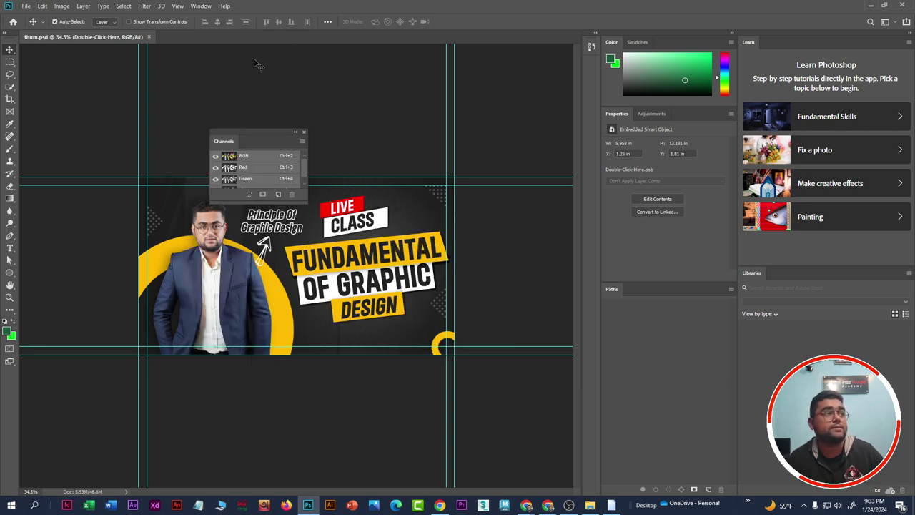
click(201, 5)
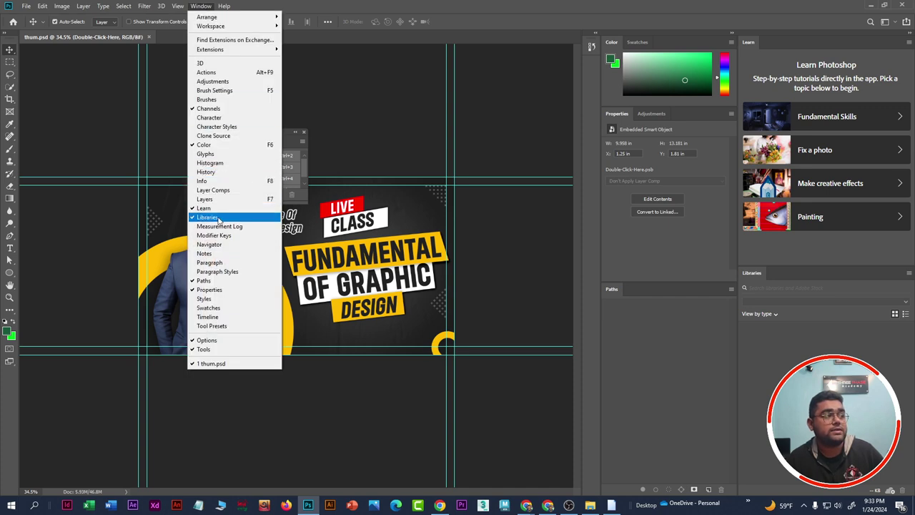
click(269, 202)
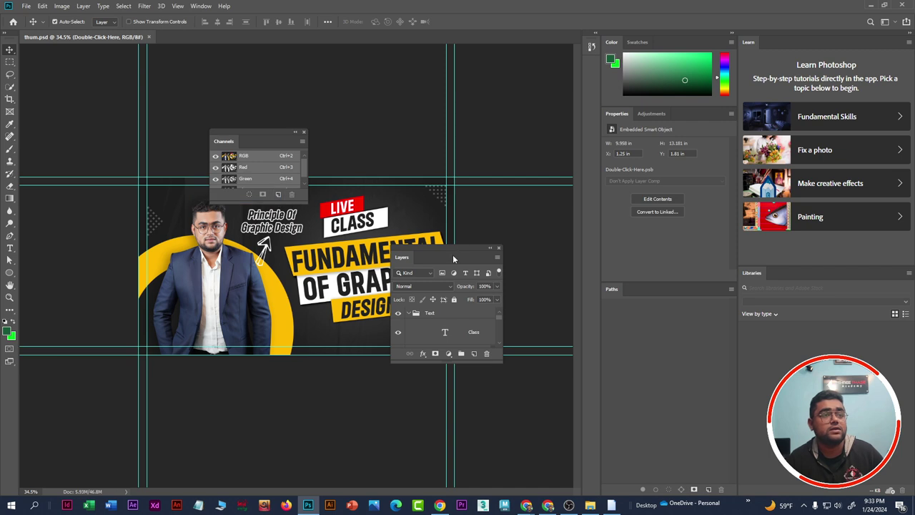
drag(453, 254, 503, 141)
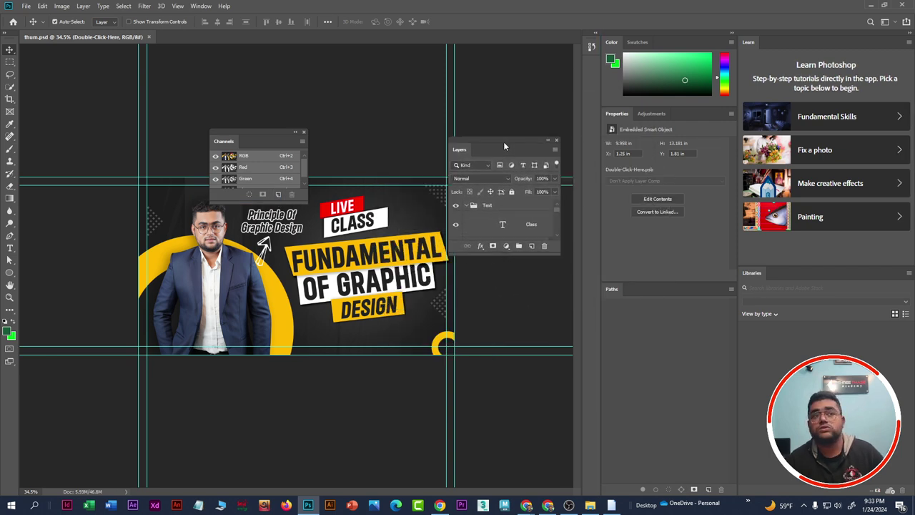
Step: Collapse Learn and Libraries to icons, float Color apart from Swatches, close it and restore it
click(907, 34)
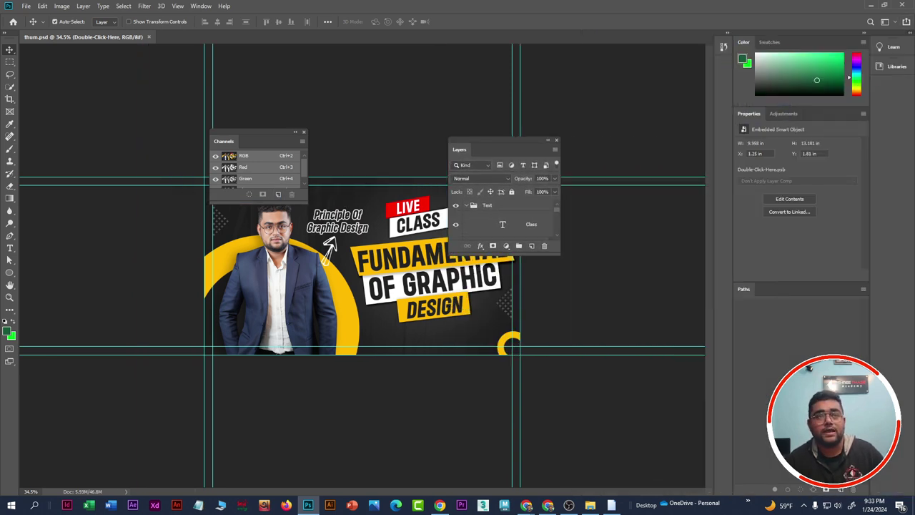
drag(832, 40, 656, 100)
drag(576, 102, 484, 95)
click(513, 99)
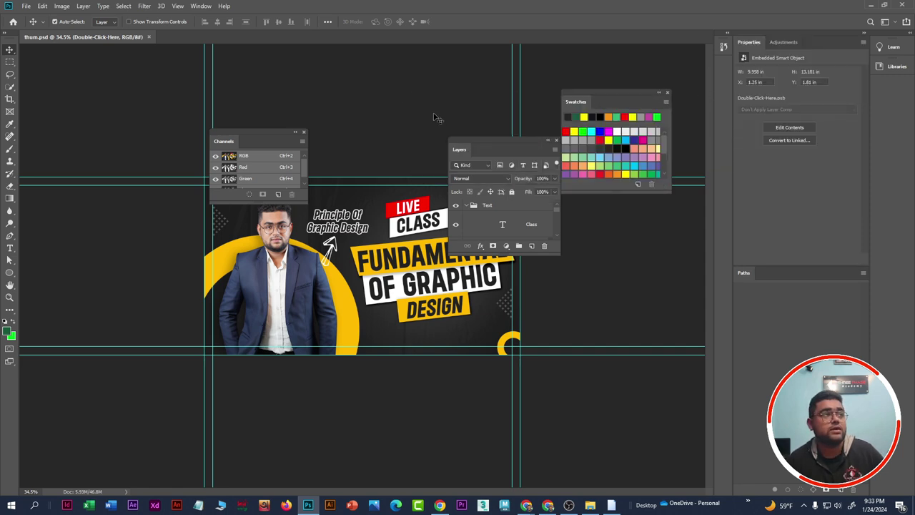
click(201, 6)
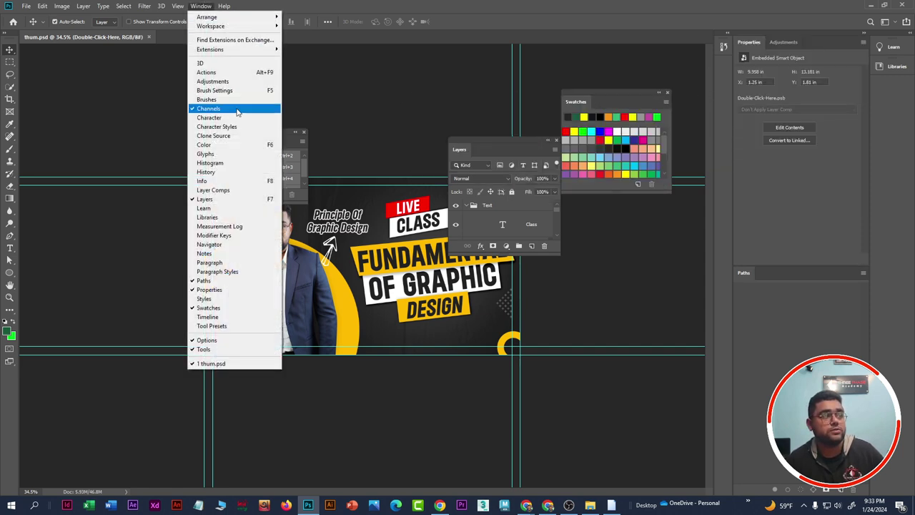
click(227, 145)
Step: Hide and re-show the tools panel from the Window menu, then float it over the workspace
click(202, 6)
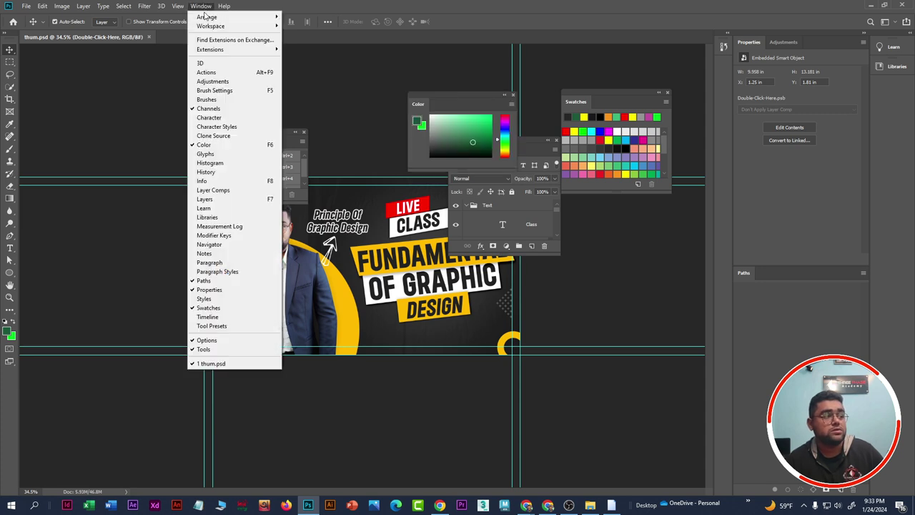
click(208, 349)
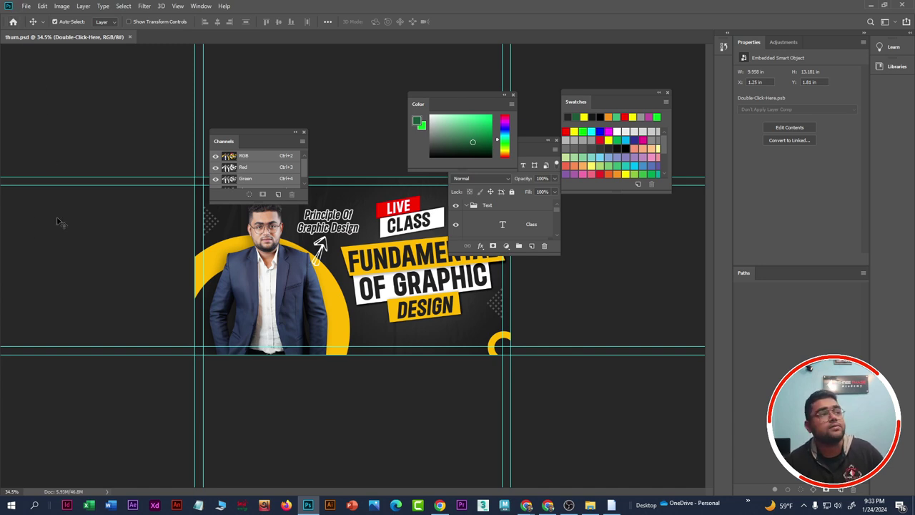
click(200, 6)
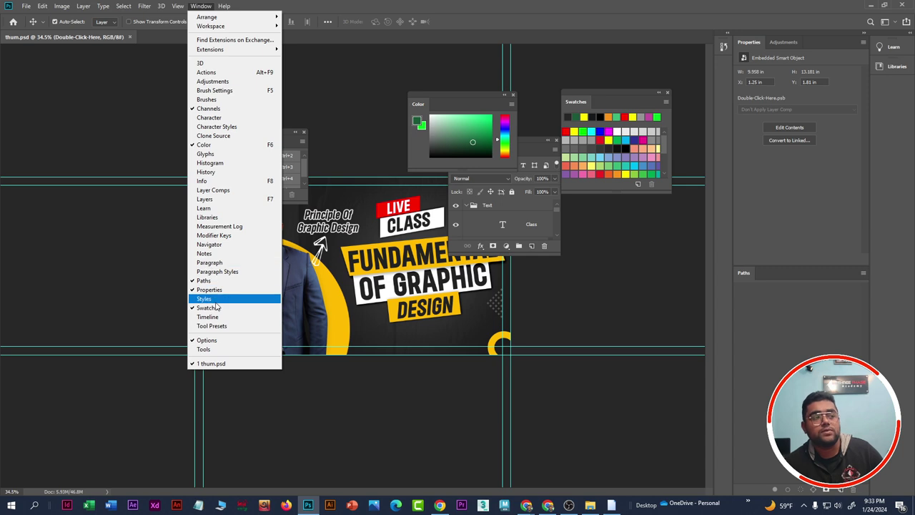
click(224, 349)
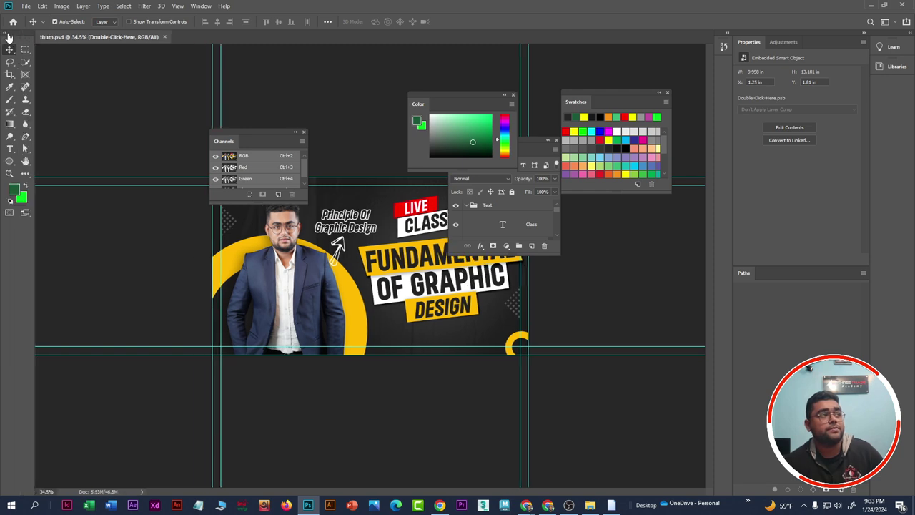
drag(9, 37, 93, 106)
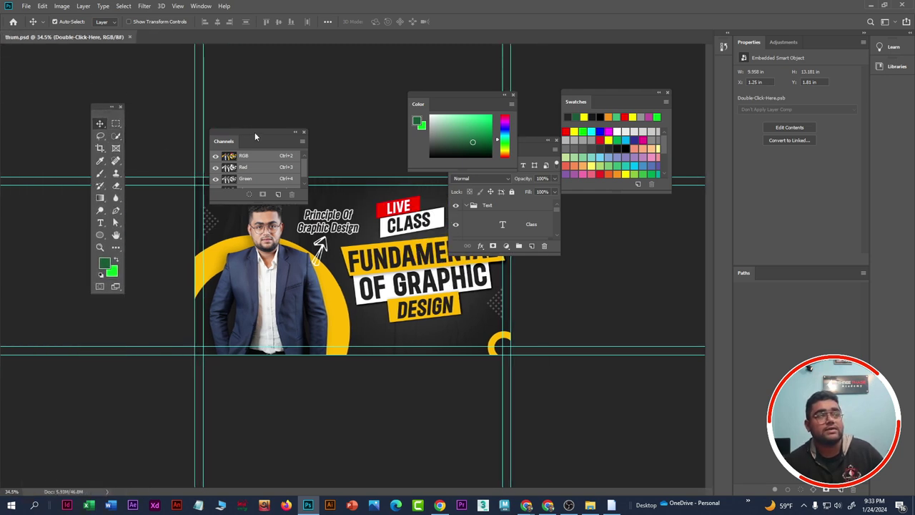
Step: Close the floating Channels, Layers, Color and Swatches panels
click(305, 133)
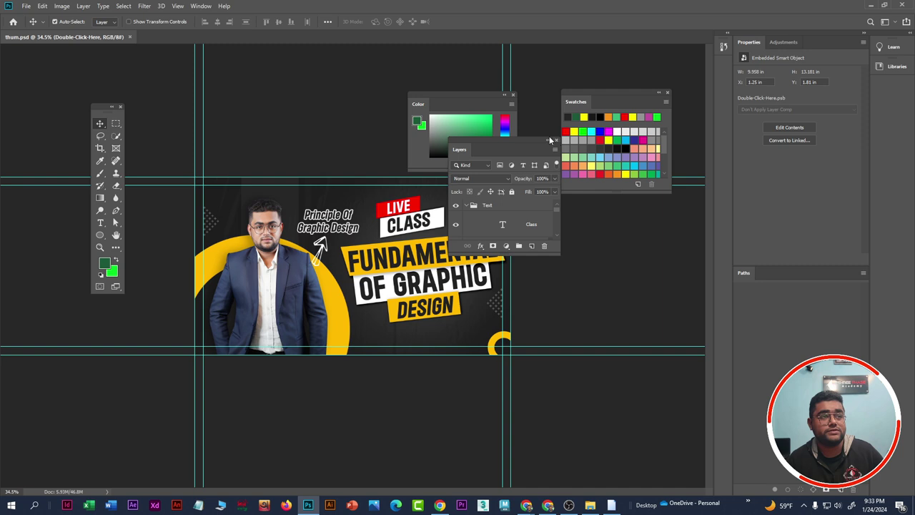
click(556, 140)
click(512, 94)
click(668, 92)
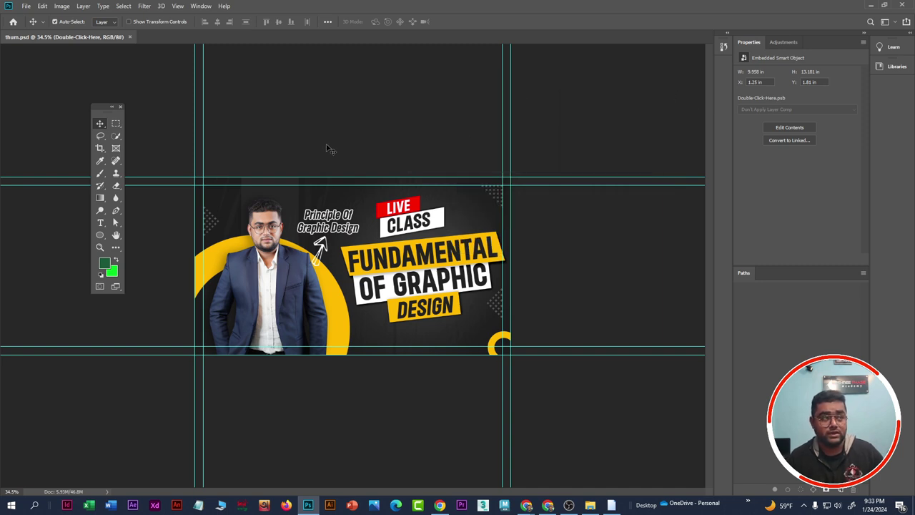
Step: Toggle the tools panel between one and two columns, move it left, ending in two columns
click(111, 107)
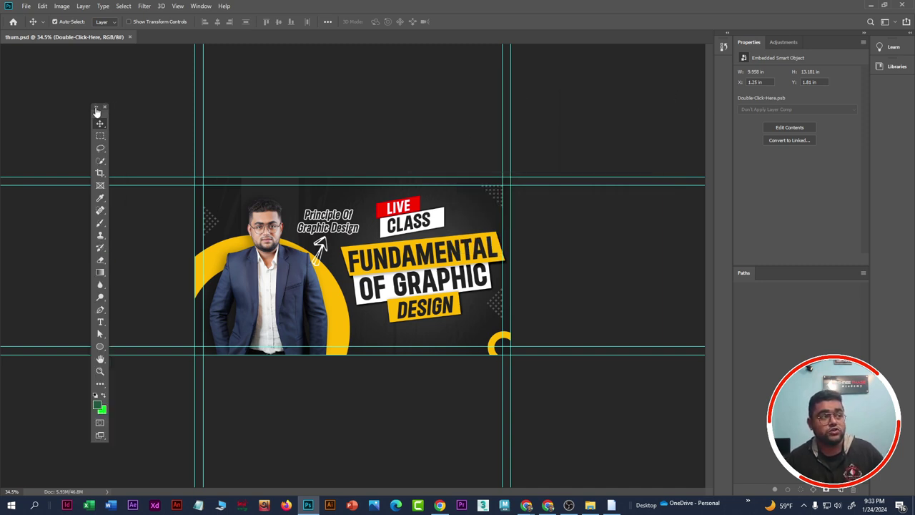
click(96, 107)
drag(95, 106, 59, 97)
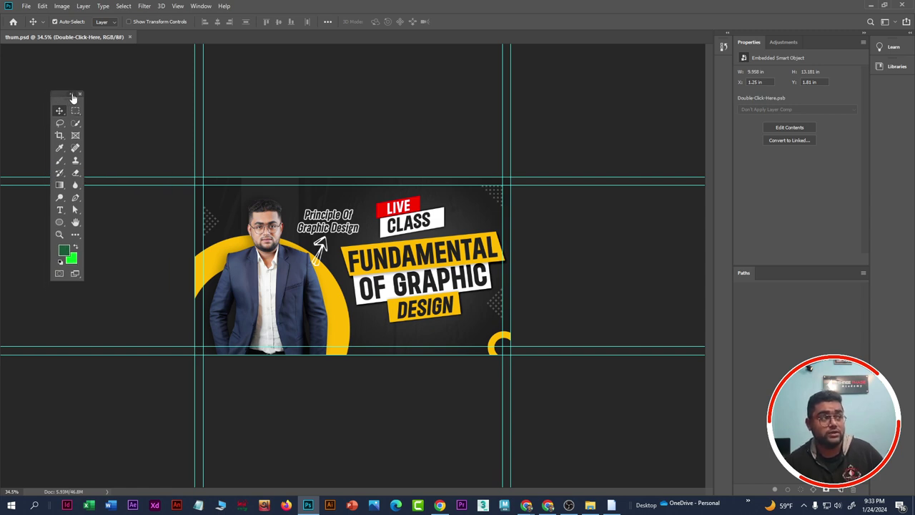
click(70, 96)
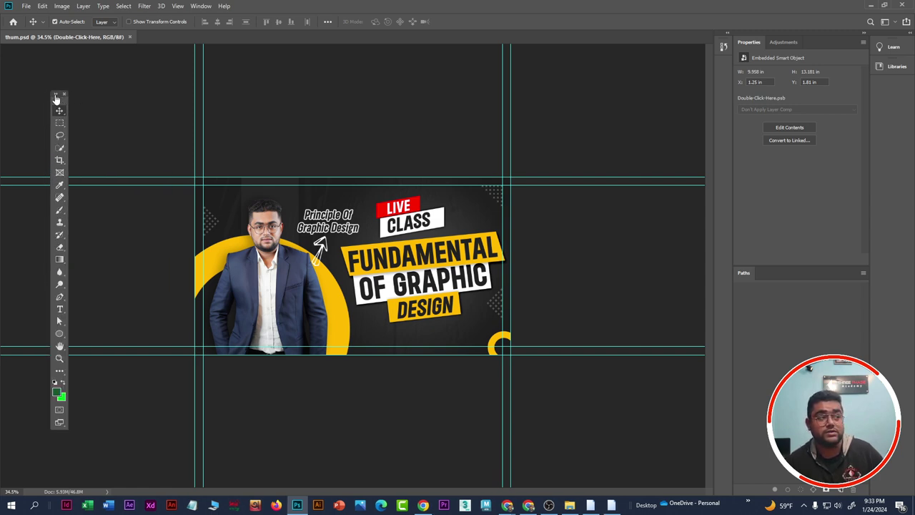
click(56, 94)
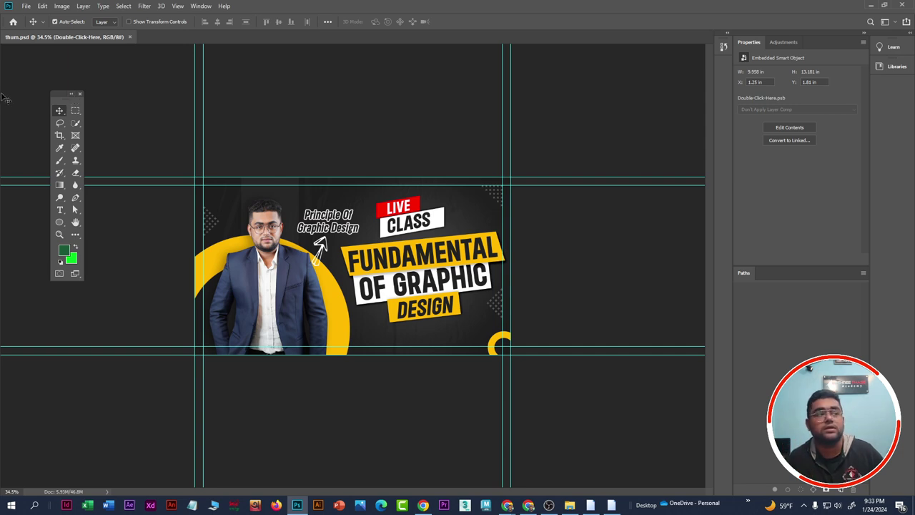
Step: Move the tools panel lower, show the Move, Marquee, Lasso, Quick Selection and Crop groups, then reselect Move
drag(54, 93, 91, 135)
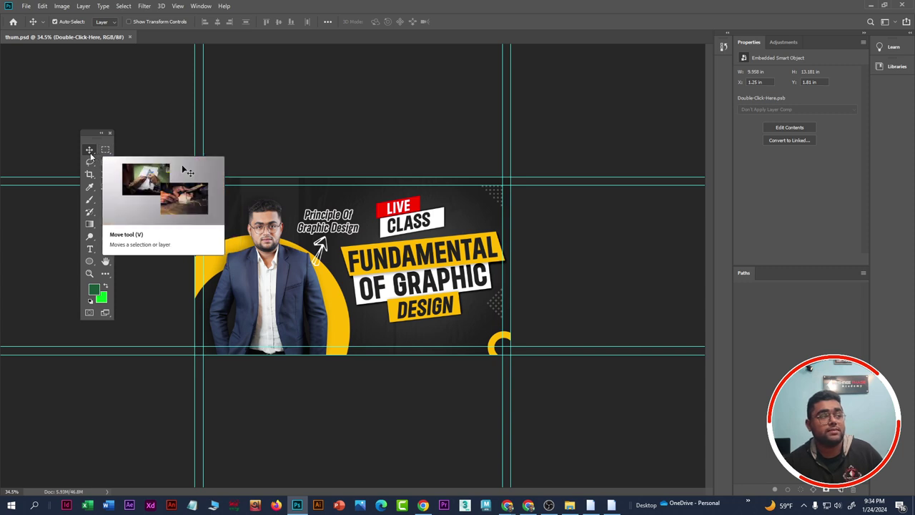
click(90, 152)
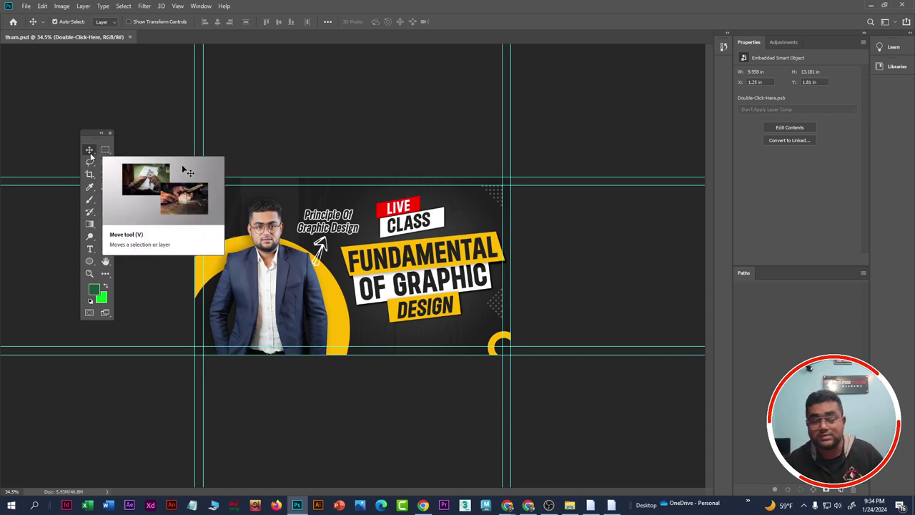
click(105, 150)
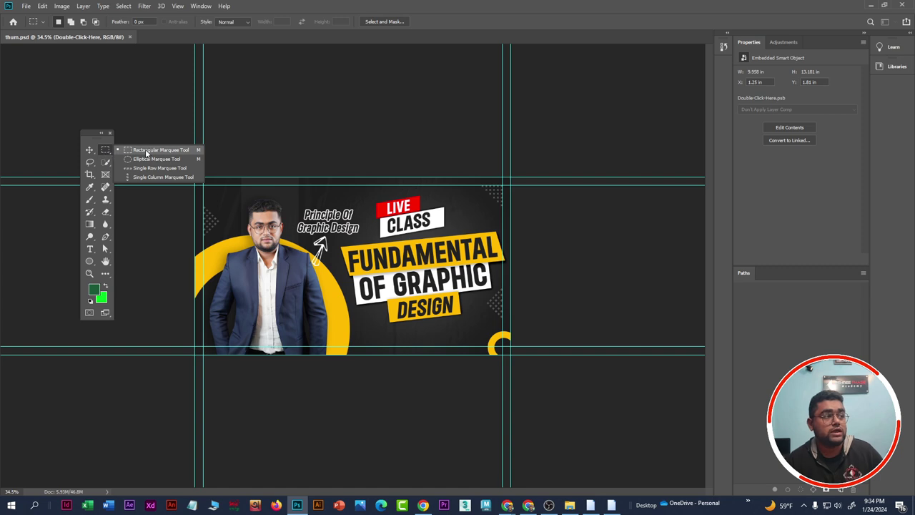
click(91, 163)
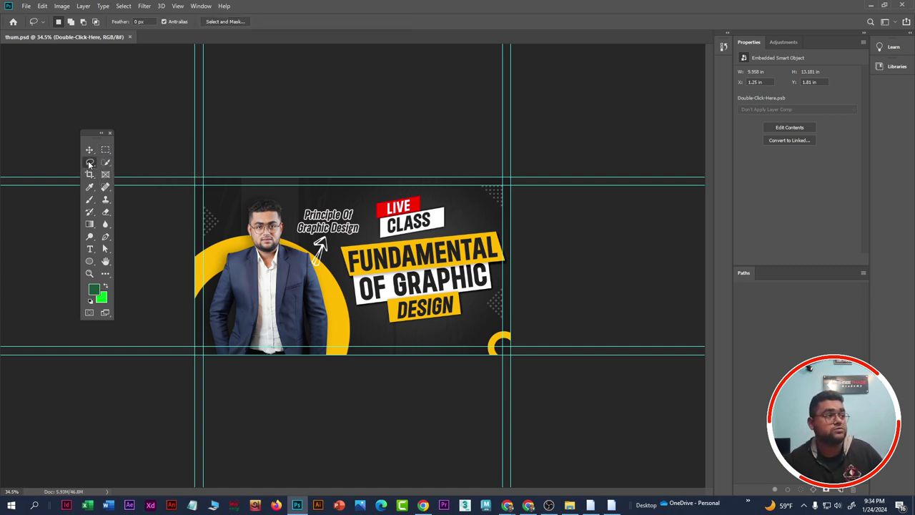
click(105, 163)
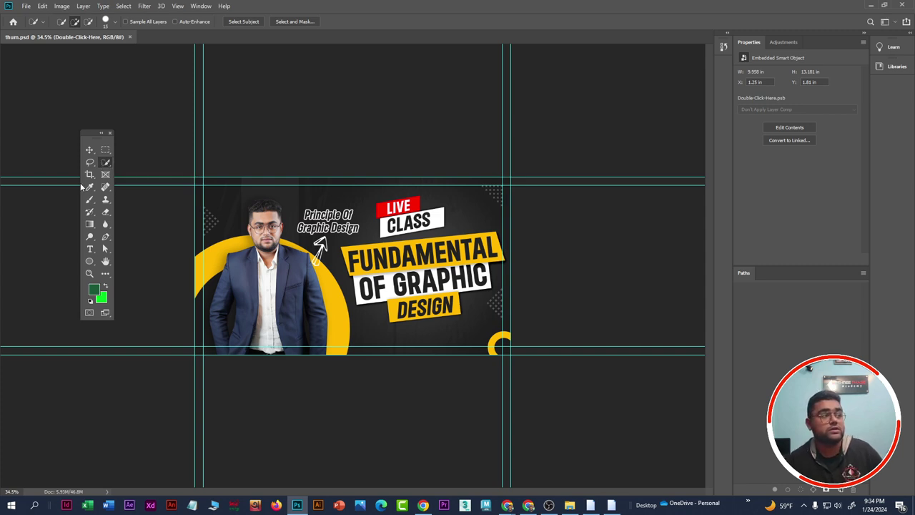
click(89, 176)
click(90, 177)
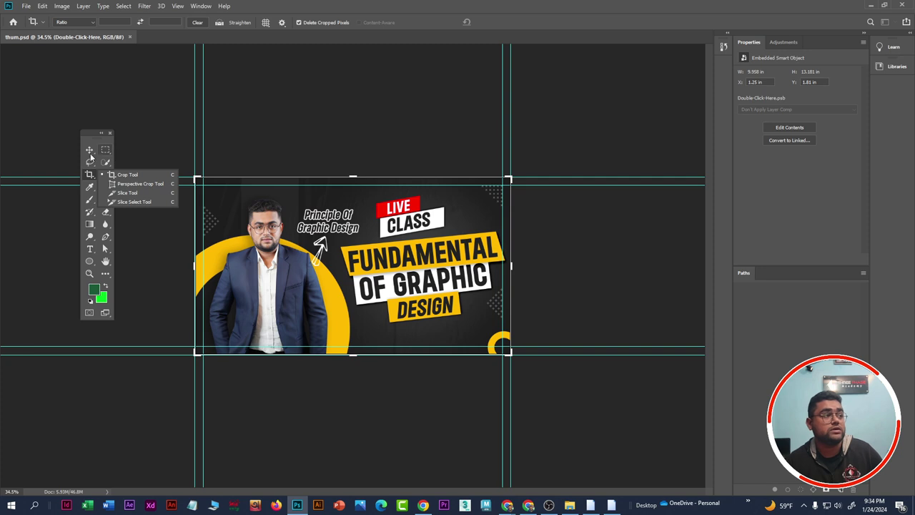
click(89, 149)
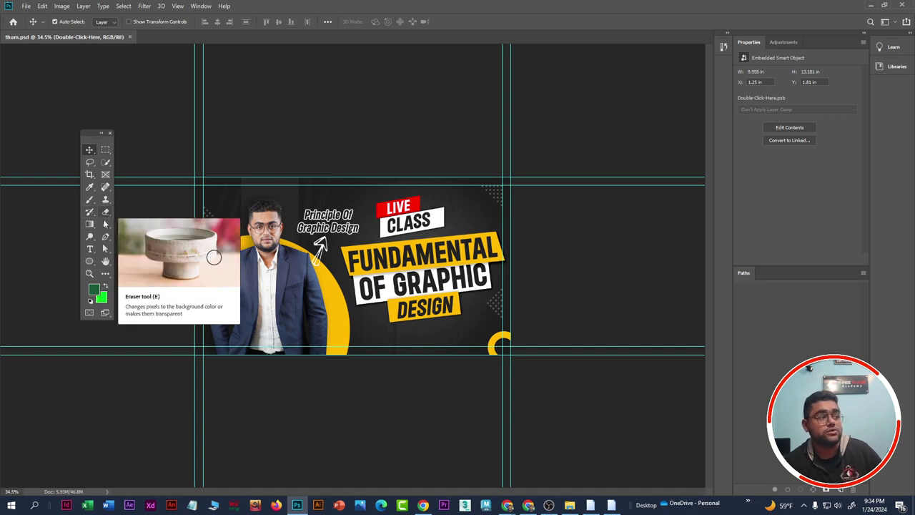
Step: Show the Path Selection group, raise the tools panel, and open the extra toolbar options
click(105, 250)
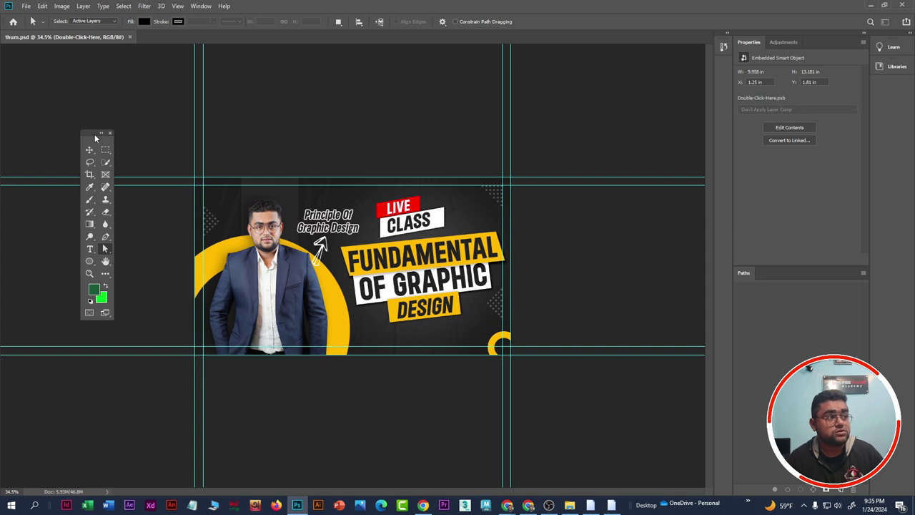
drag(106, 139, 68, 109)
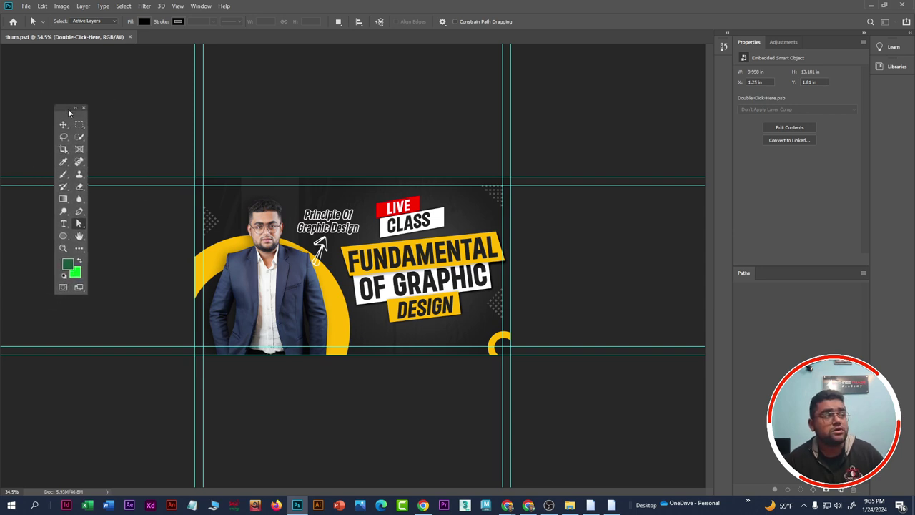
click(78, 249)
Step: Open Edit Toolbar, restore the default tool layout, and close the Customize Toolbar dialog
click(109, 248)
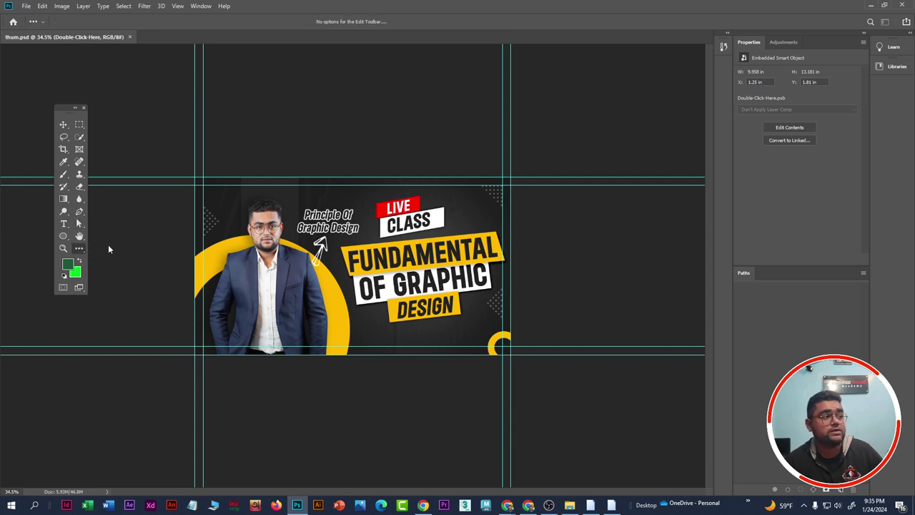
drag(394, 51, 267, 60)
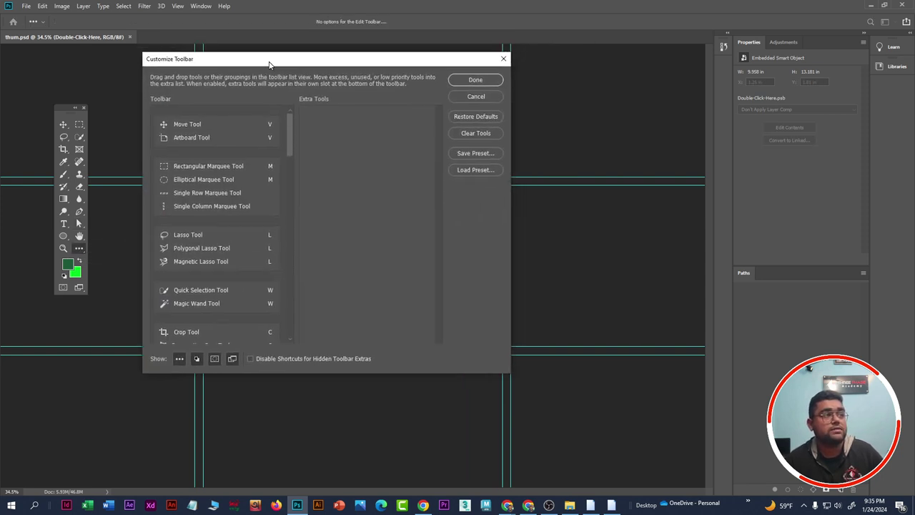
click(479, 117)
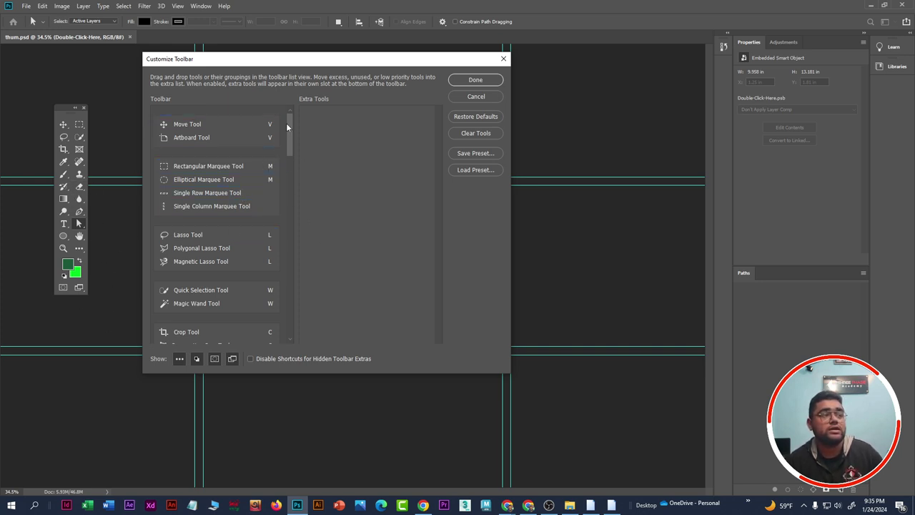
mouse_move(290, 135)
mouse_down()
mouse_move(302, 325)
mouse_move(321, 111)
mouse_up()
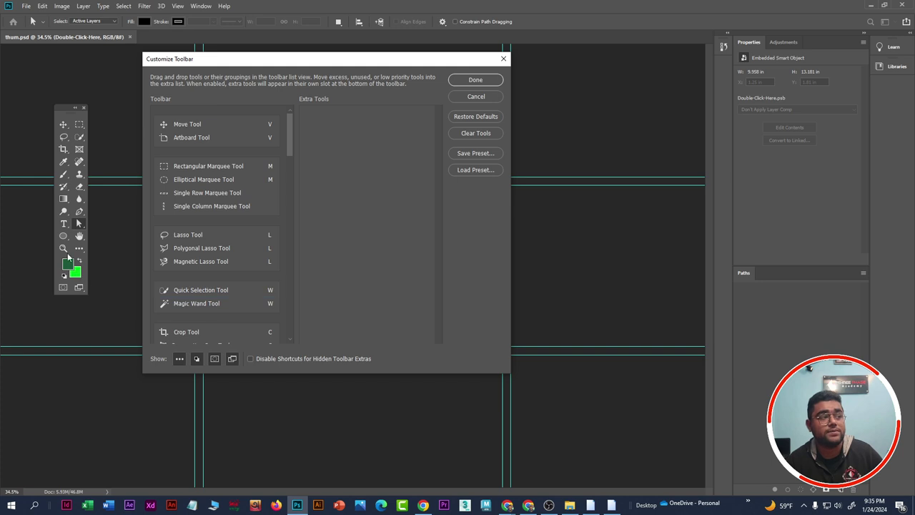
click(503, 59)
click(83, 248)
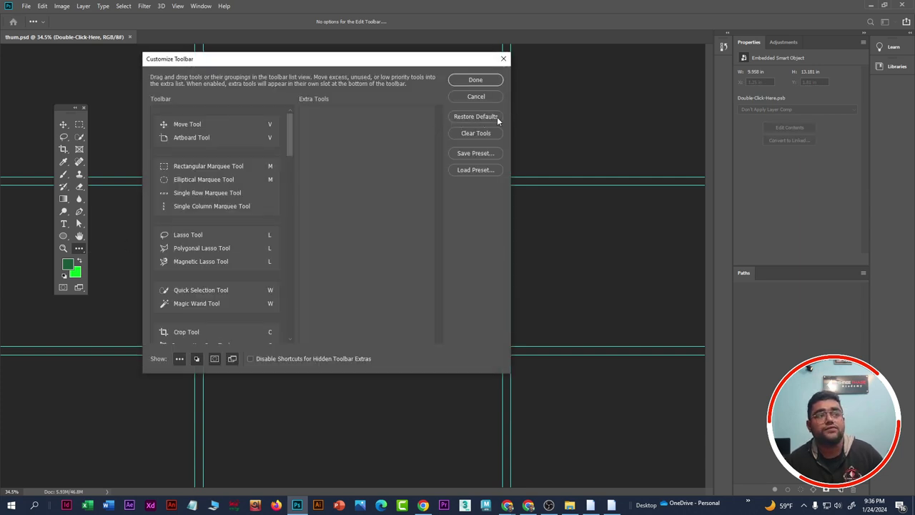
click(503, 58)
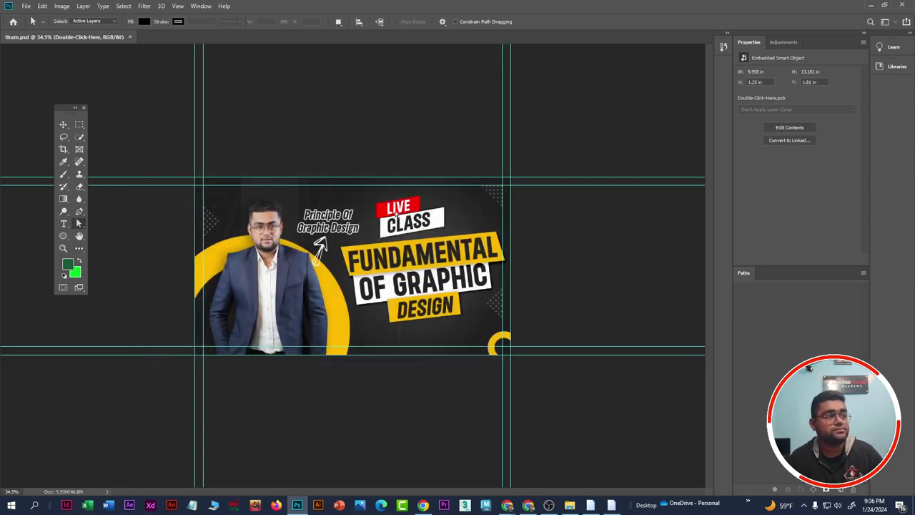
Step: Zoom in on the thumbnail, move the tools panel to the left edge, and switch to Google Meet
key(ctrl+plus)
drag(65, 112, 38, 132)
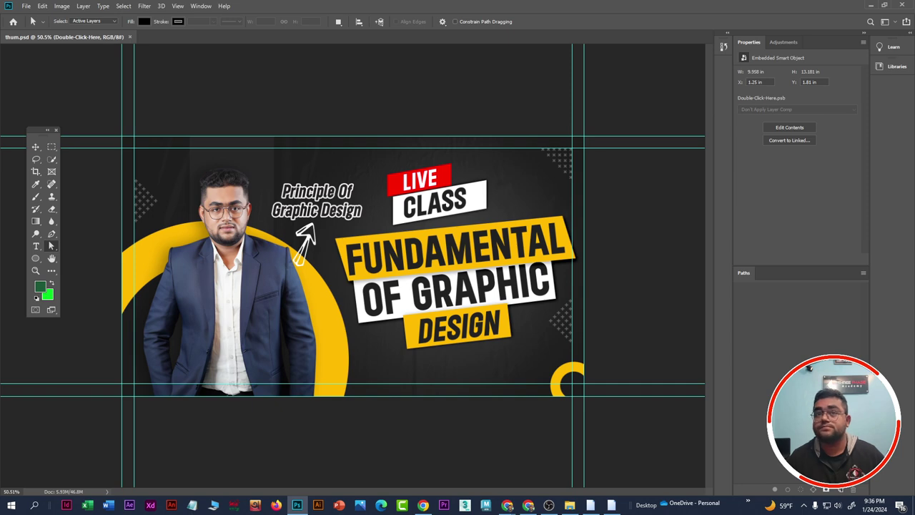
key(alt+Tab)
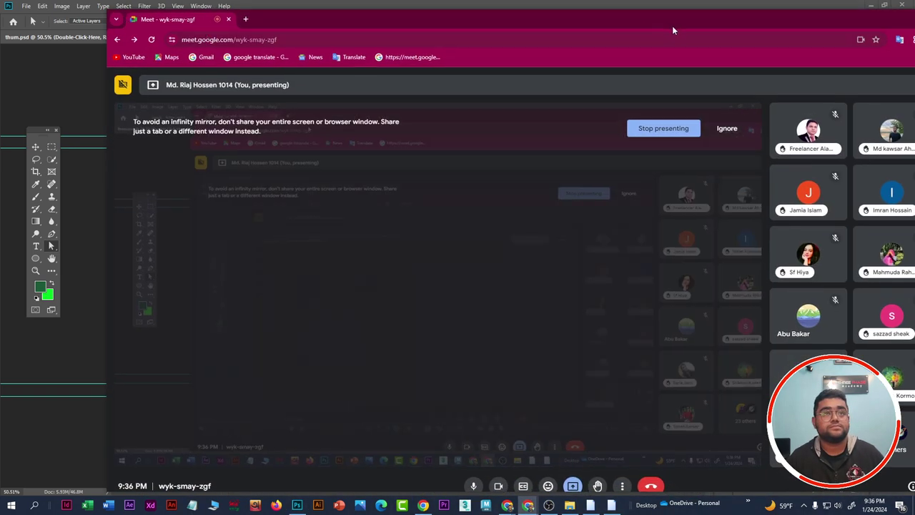
Step: Maximize Meet, check the participants and in-call messages, close the chat, and return to Photoshop
drag(672, 30, 556, 31)
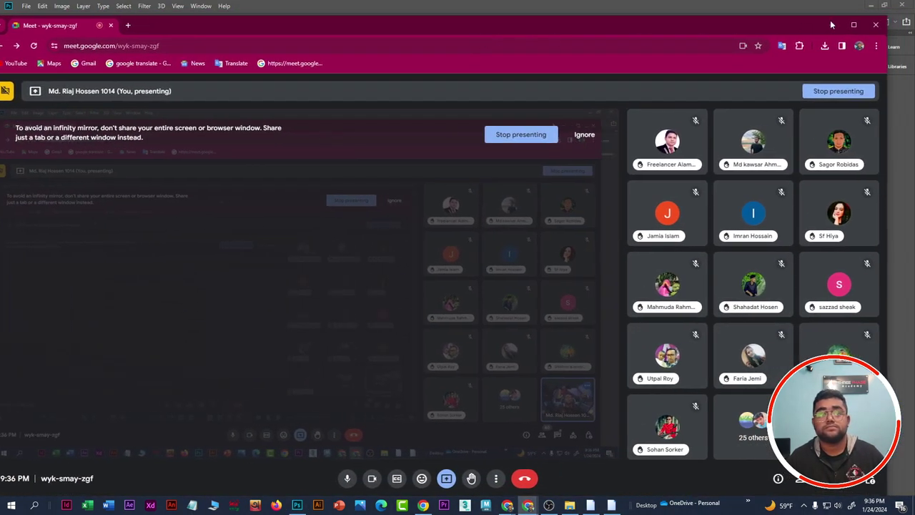
click(854, 25)
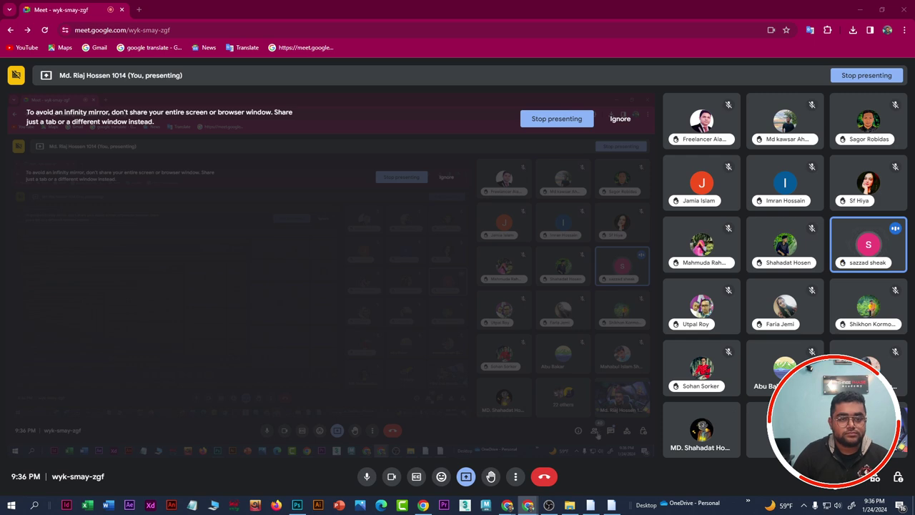
click(857, 483)
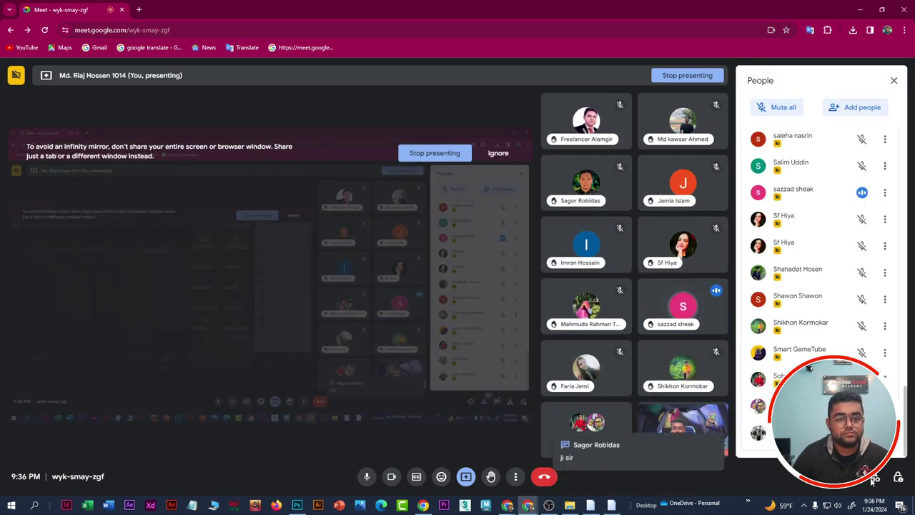
click(857, 485)
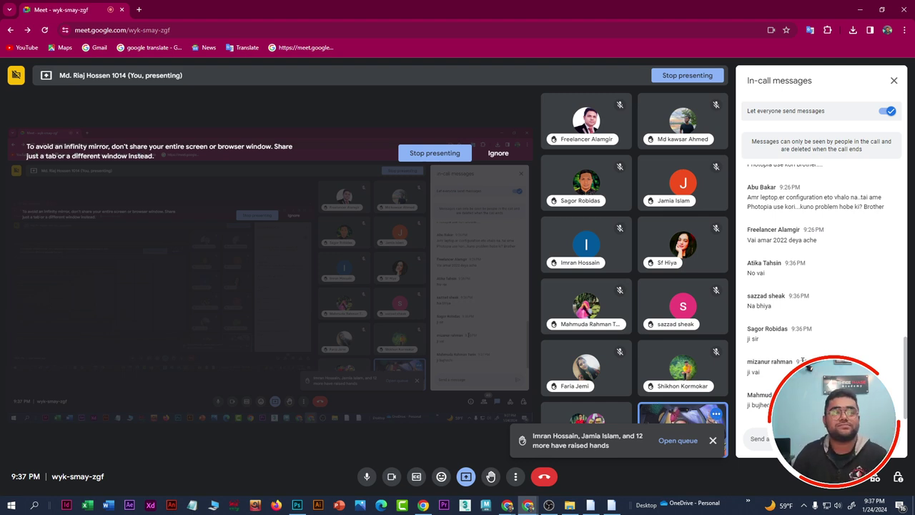
click(894, 82)
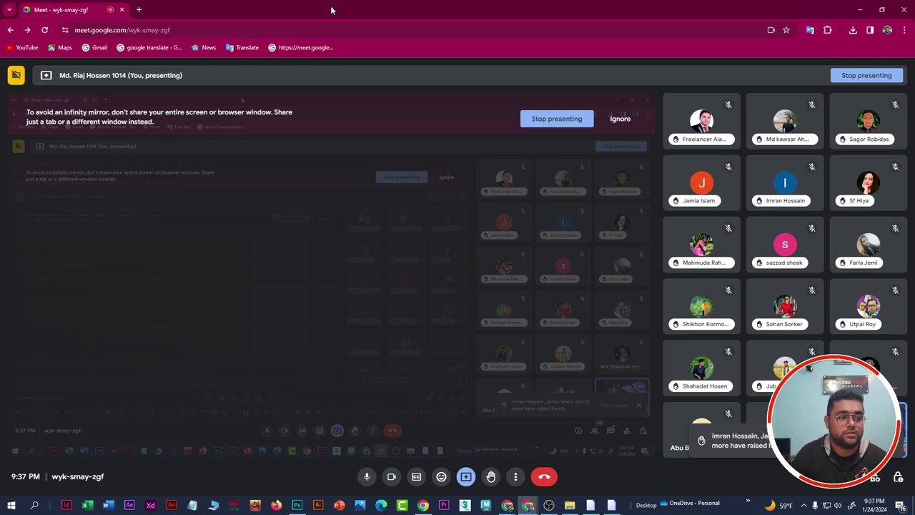
key(alt+Tab)
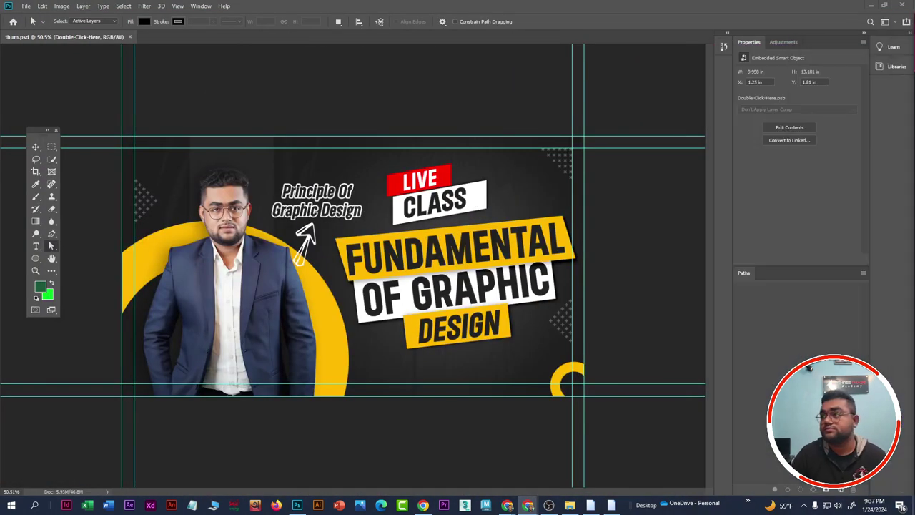
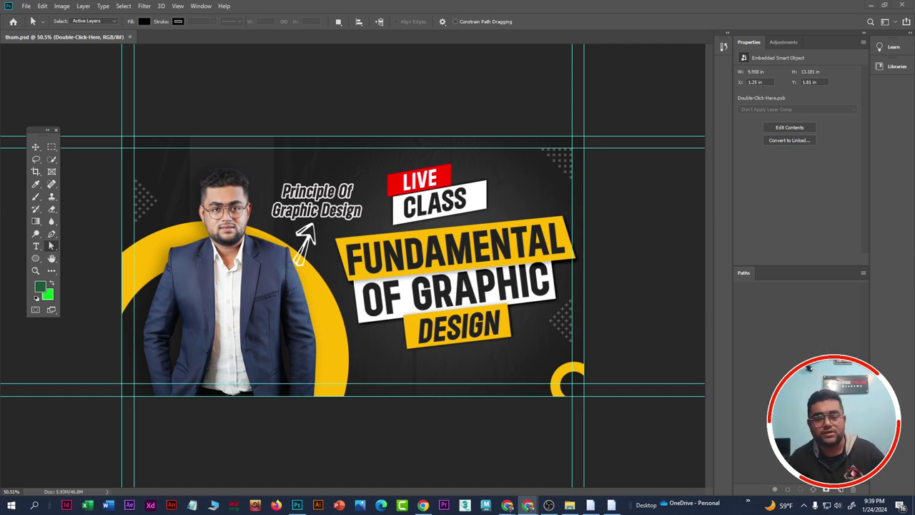
Step: Close thum.psd to return to the Home screen and move the floating Tools panel lower
scroll(307, 275, up, 3)
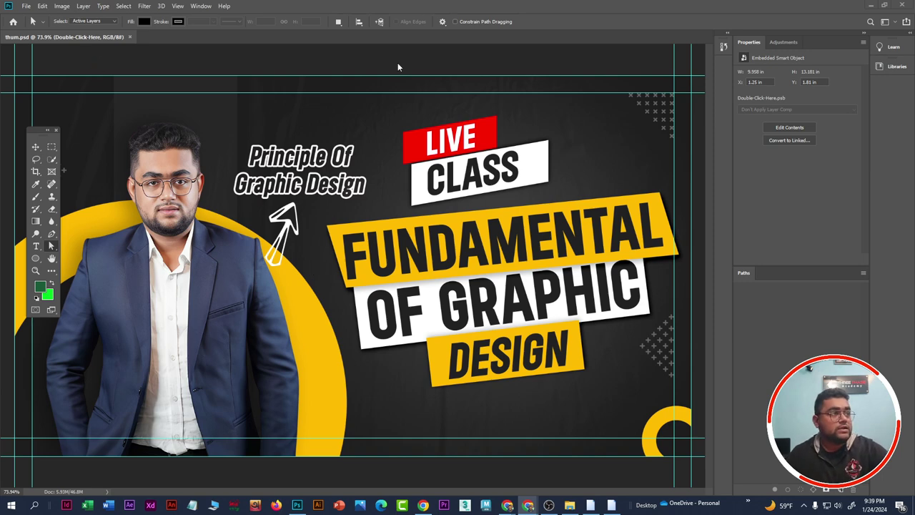
click(131, 36)
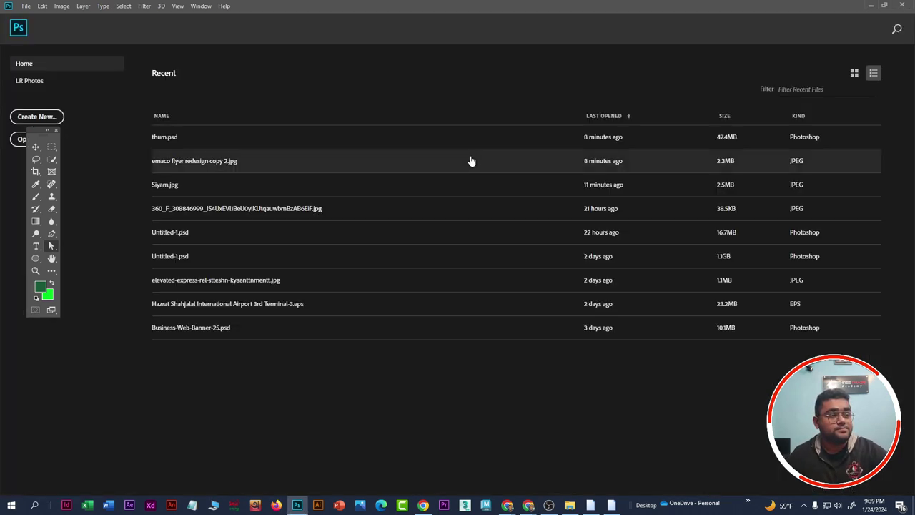
drag(37, 132, 31, 163)
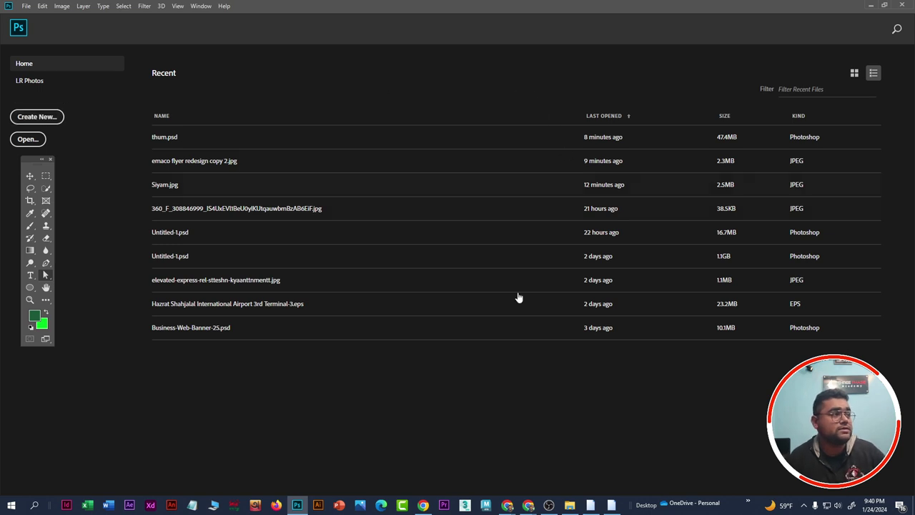
Step: Open the New Document dialog with Ctrl+N, showing Untitled-1 at 1032 × 360 px, 72 ppi
click(32, 121)
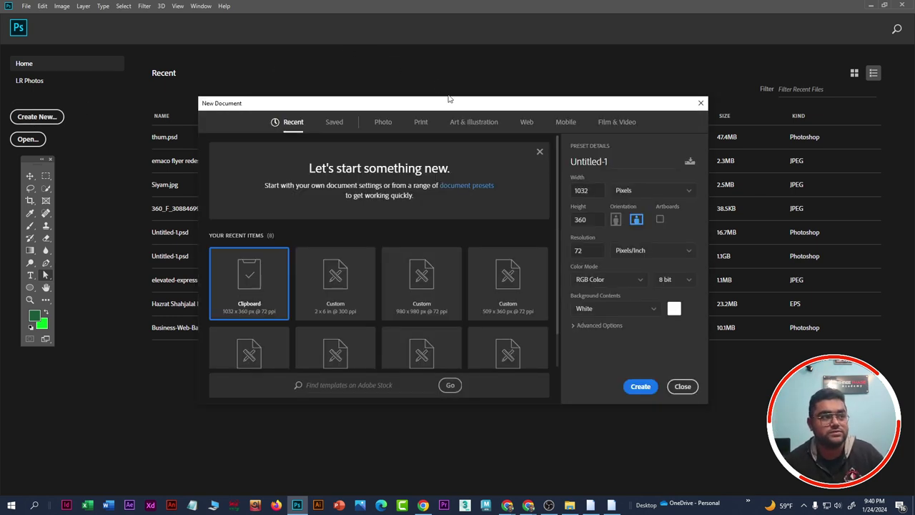
drag(458, 106, 494, 74)
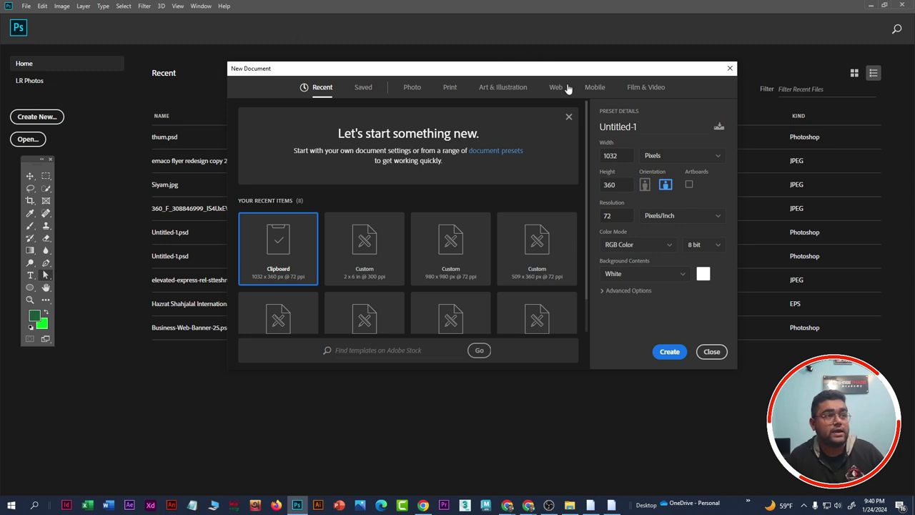
click(731, 68)
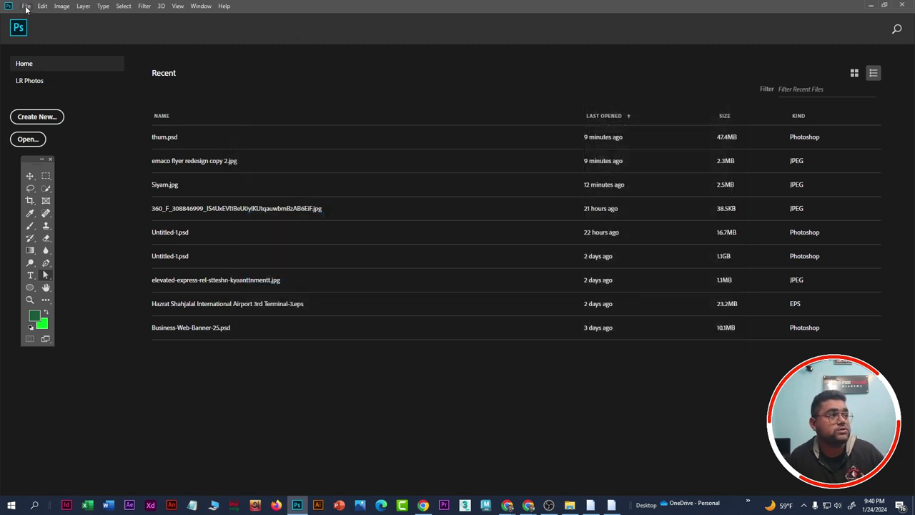
click(27, 6)
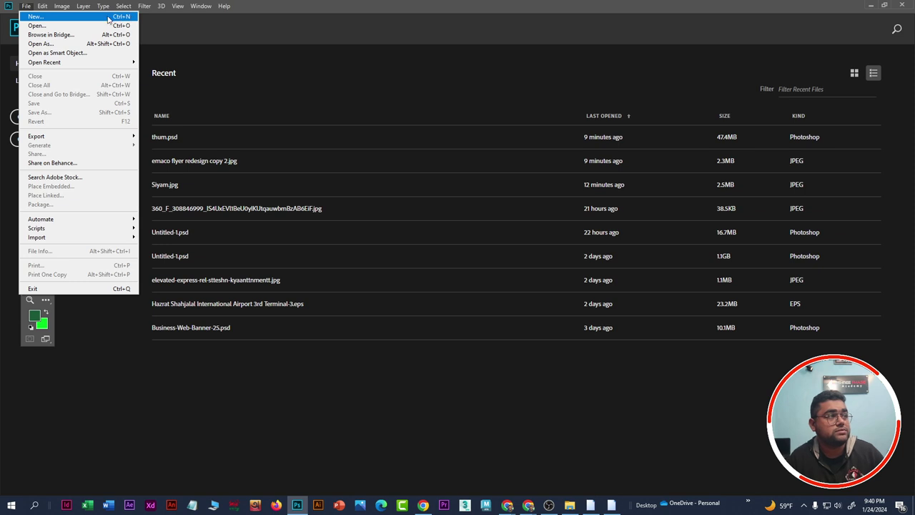
click(366, 69)
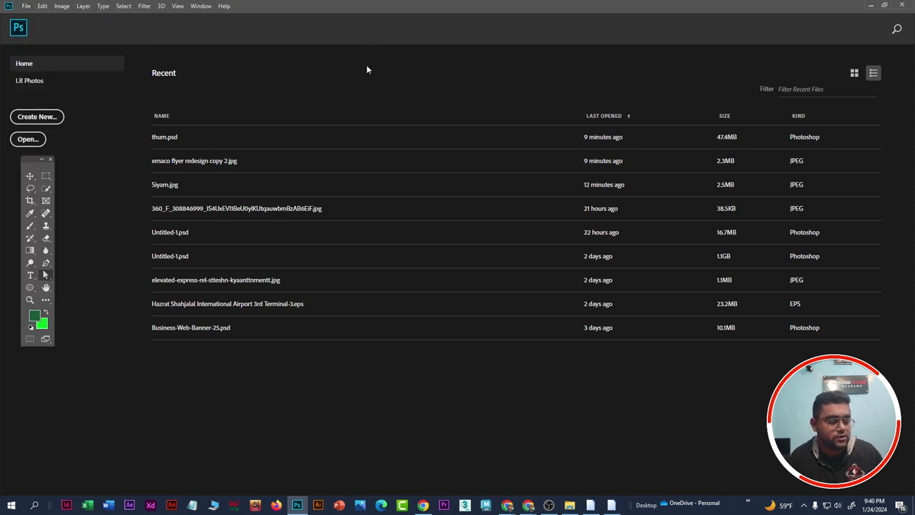
key(ctrl+n)
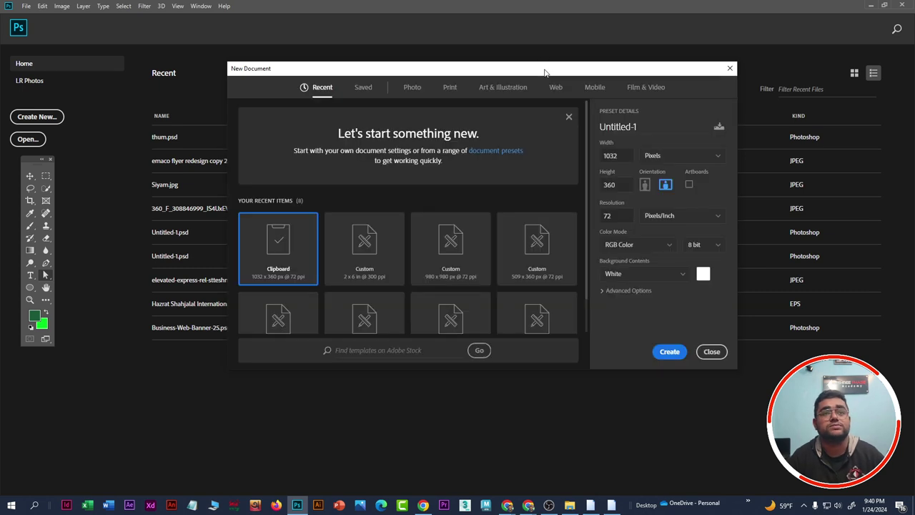
drag(544, 70, 570, 105)
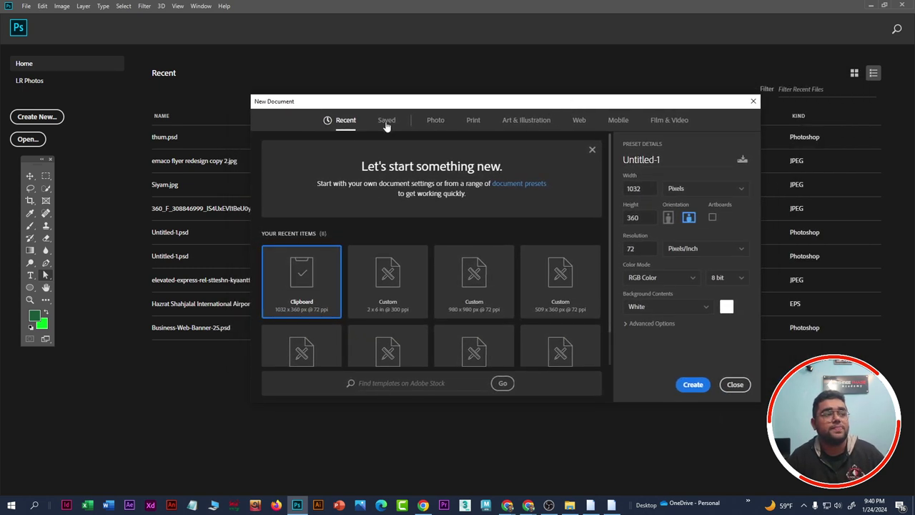
drag(609, 166, 605, 246)
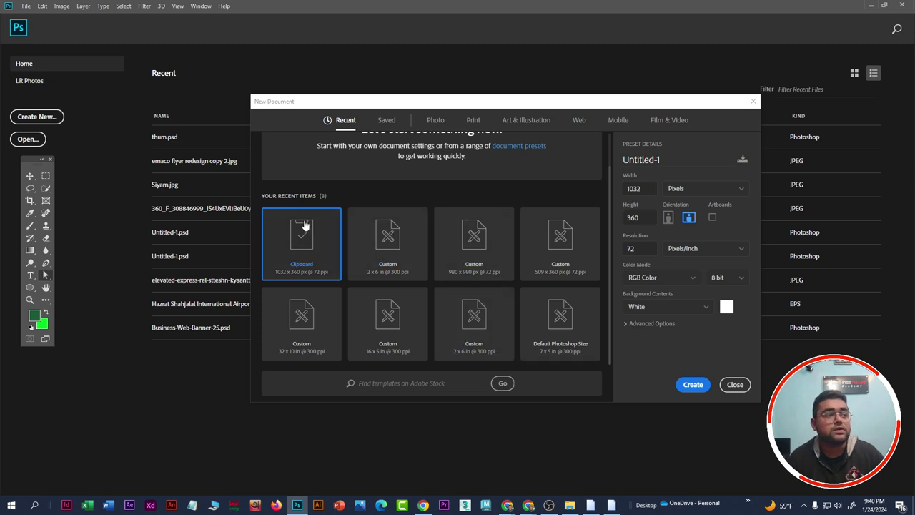
scroll(377, 194, up, 2)
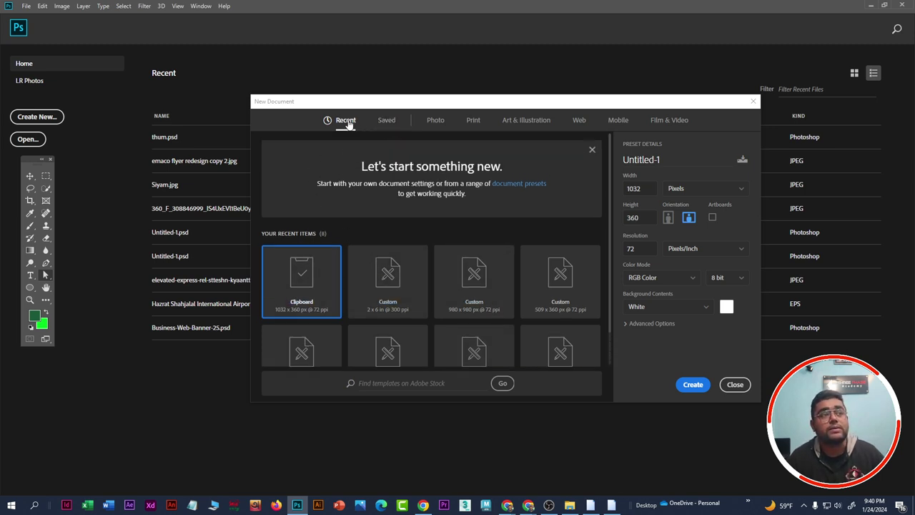
Step: Compare the Film & Video, Web, Print and Photo presets, ending on Art & Illustration's 1000 × 1000 px at 300 ppi
click(683, 121)
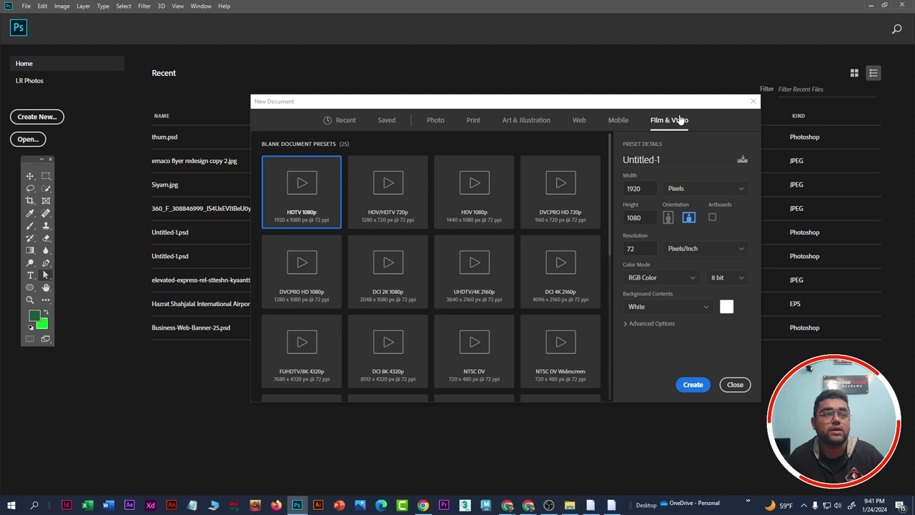
click(580, 119)
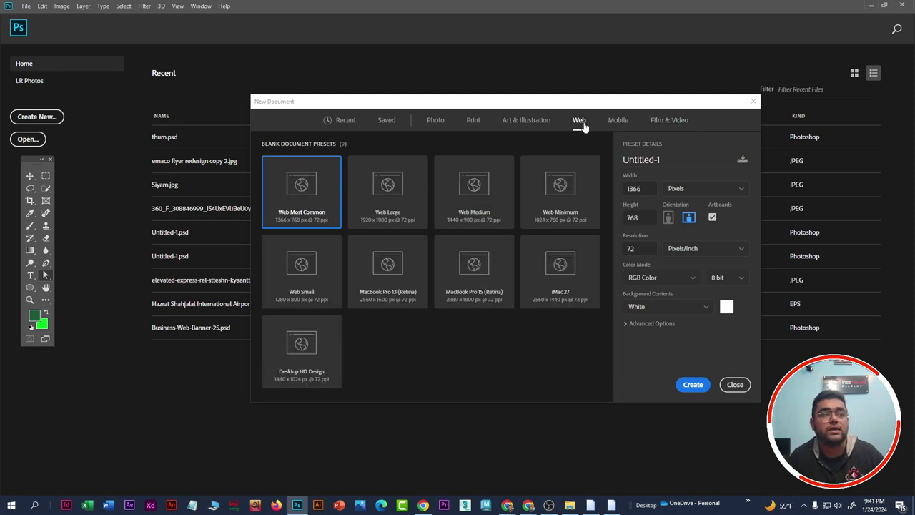
click(528, 122)
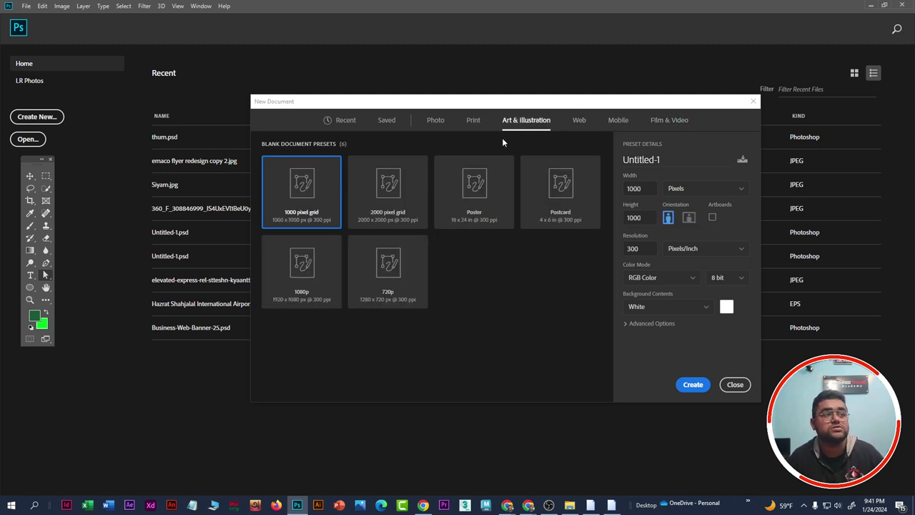
click(473, 124)
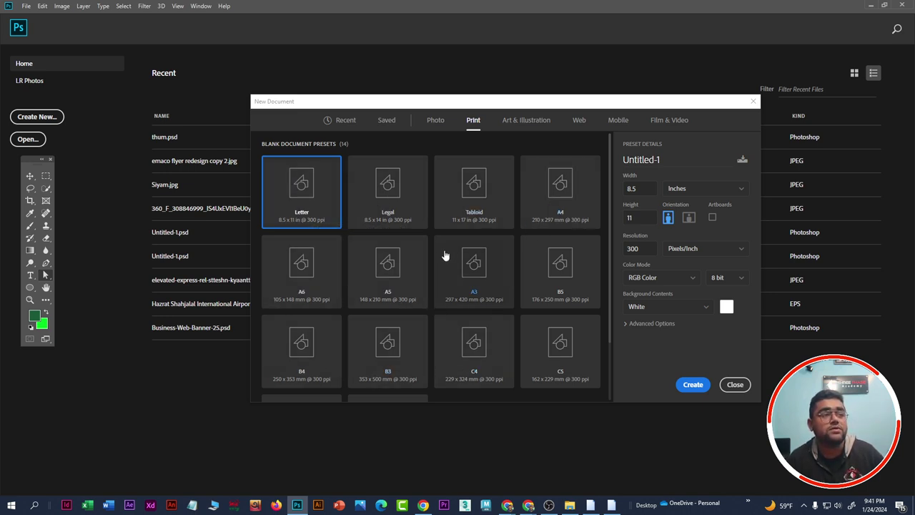
scroll(446, 255, down, 2)
click(437, 123)
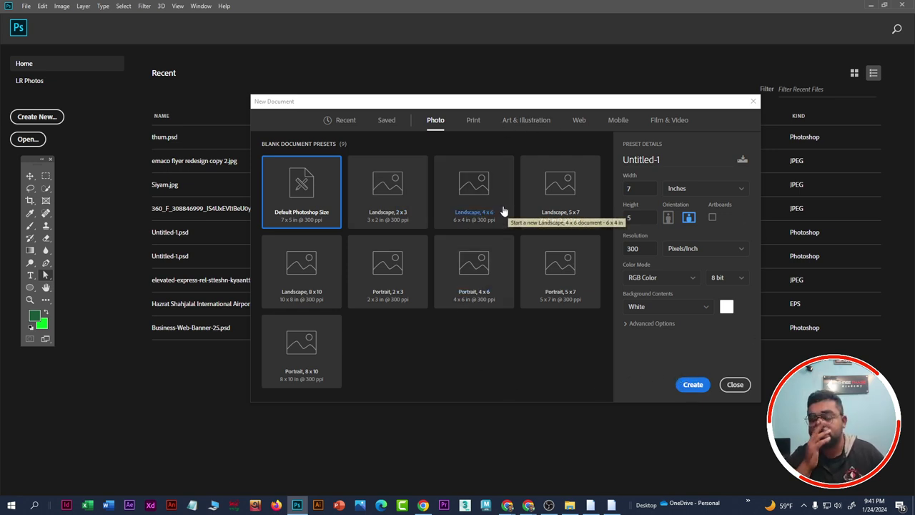
click(474, 121)
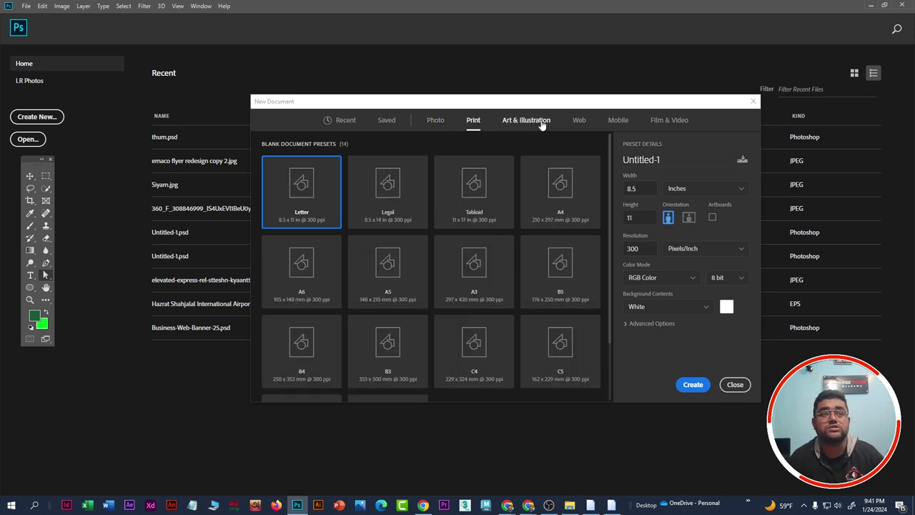
click(542, 124)
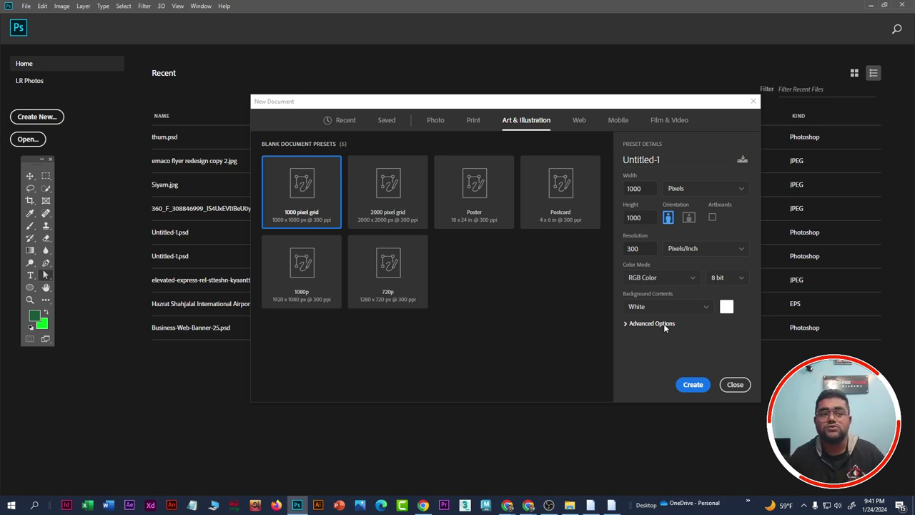
Step: Expand Advanced Options to view the colour profile, then show the Print presets with Letter 8.5 × 11 in
click(640, 326)
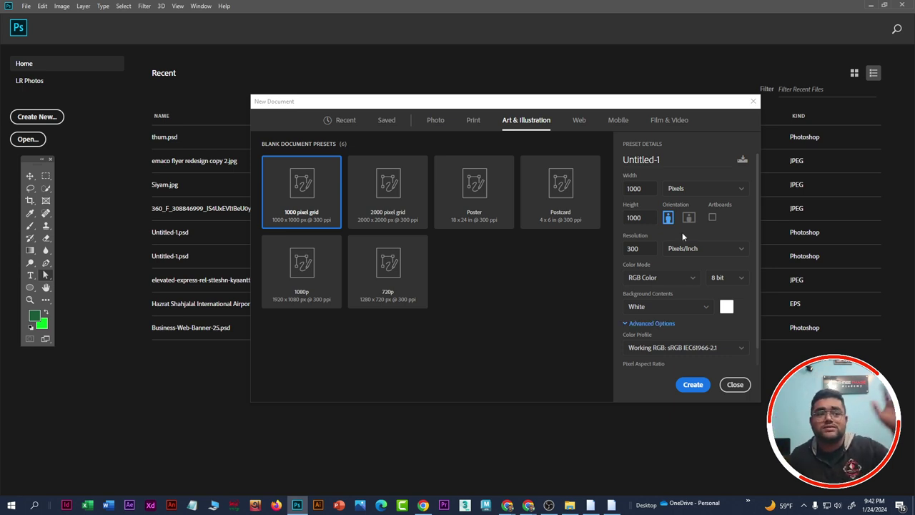
scroll(649, 230, down, 1)
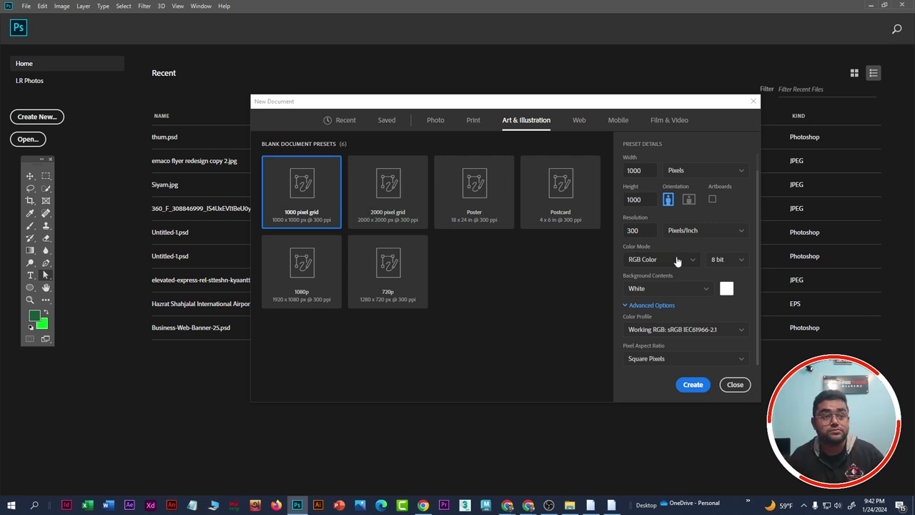
scroll(683, 257, up, 1)
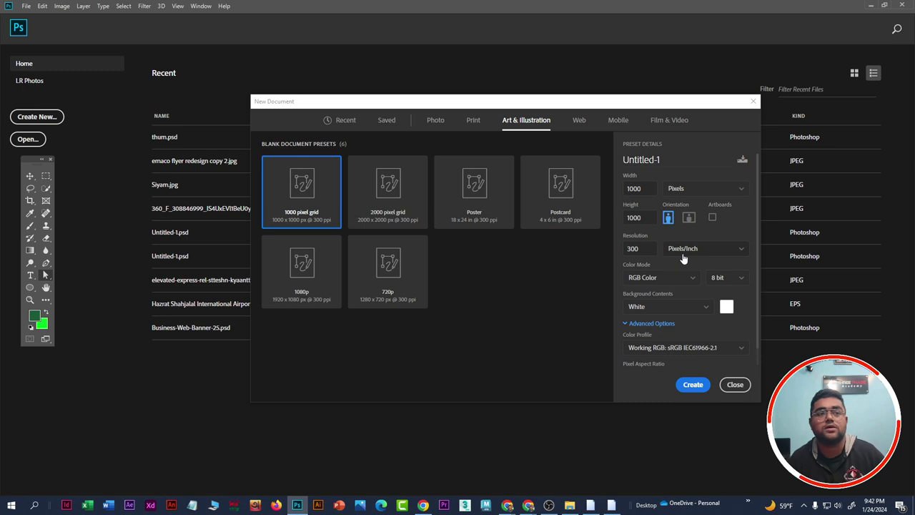
click(472, 120)
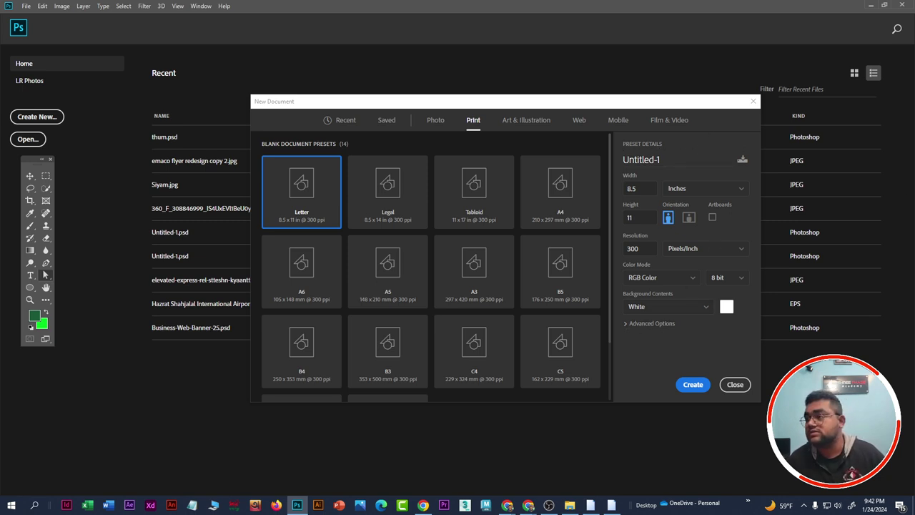
Step: Rename the document from Untitled-1 to 'PS CLASS 01 Batch 2411'
click(685, 160)
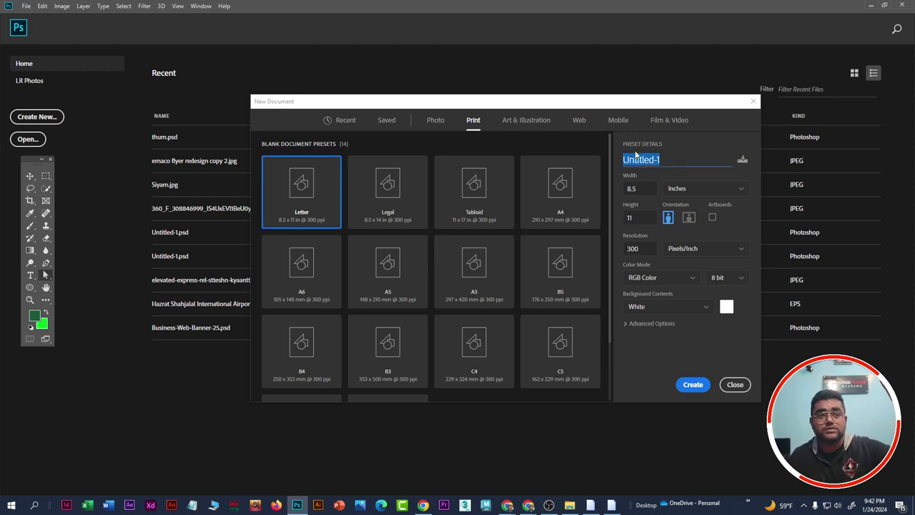
click(650, 159)
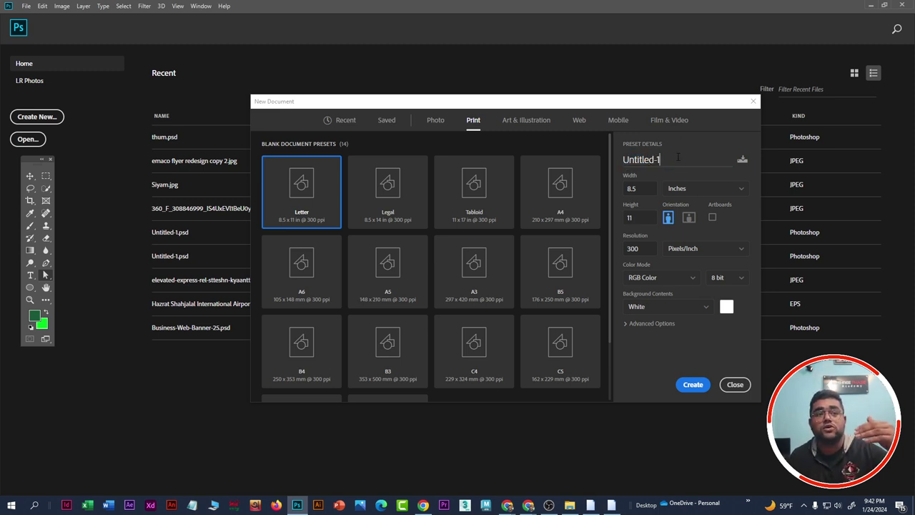
drag(661, 161, 613, 163)
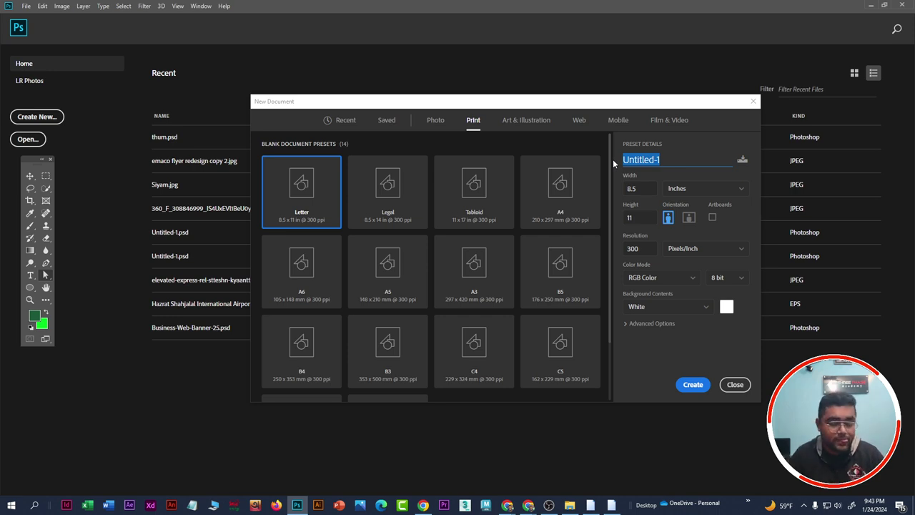
text(PS)
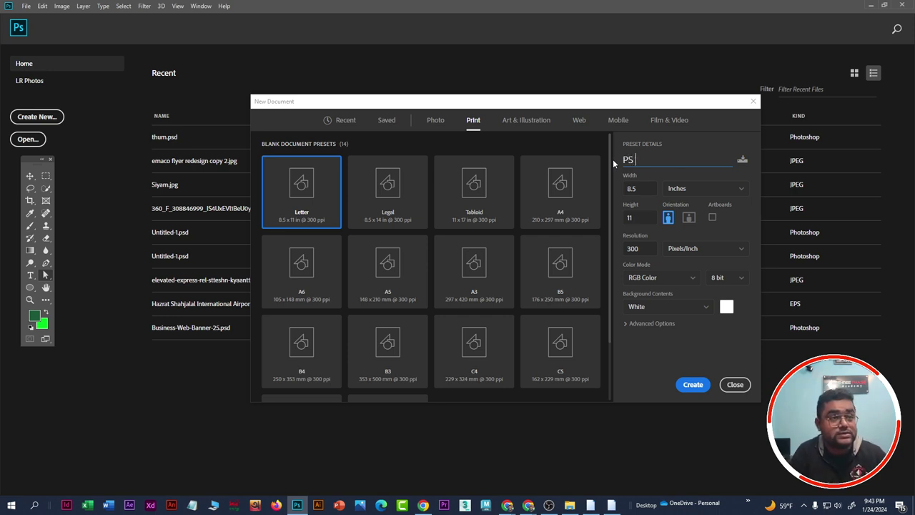
text( C)
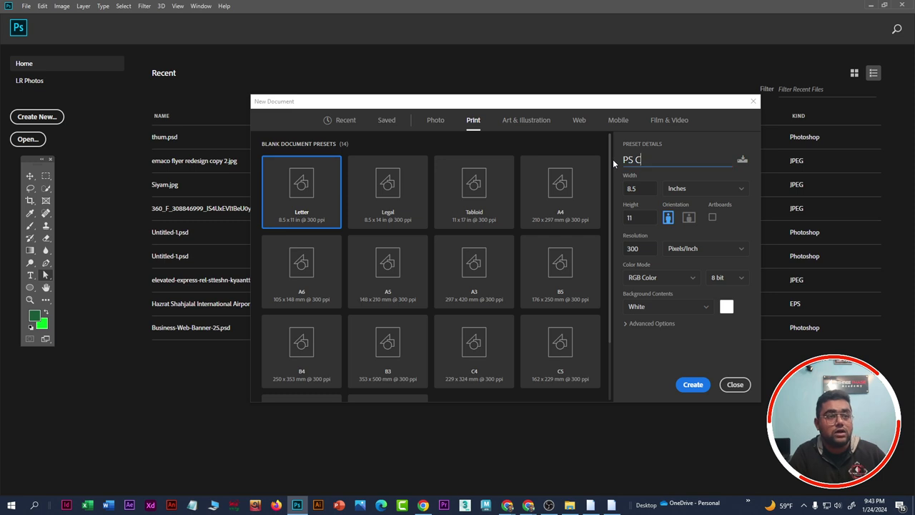
text(LASS )
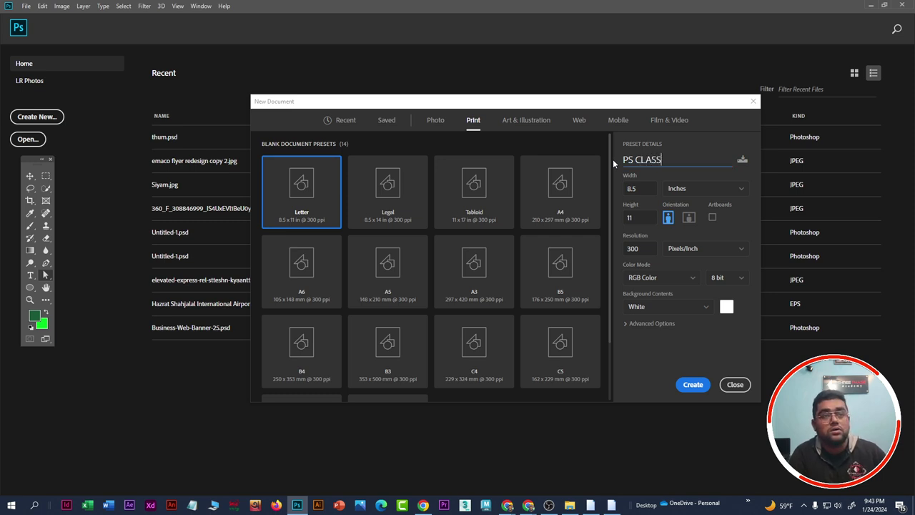
text(01 Batc)
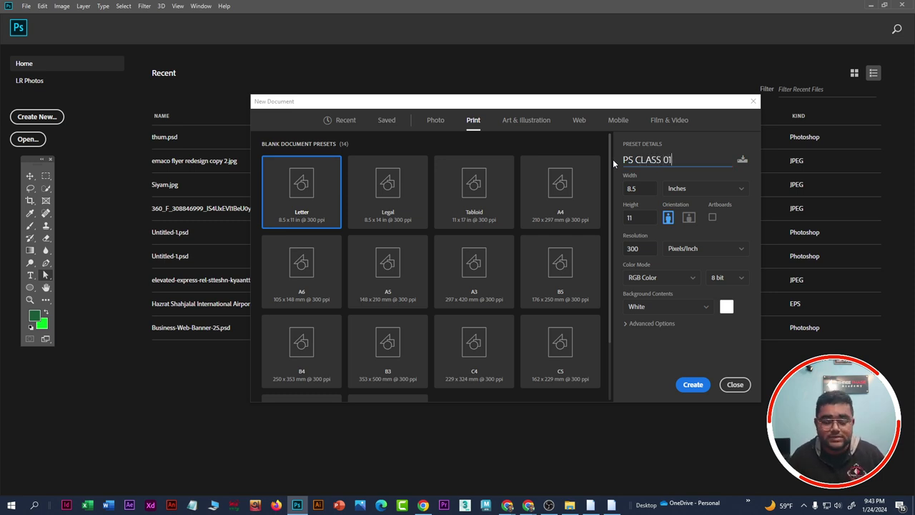
text(h 2411)
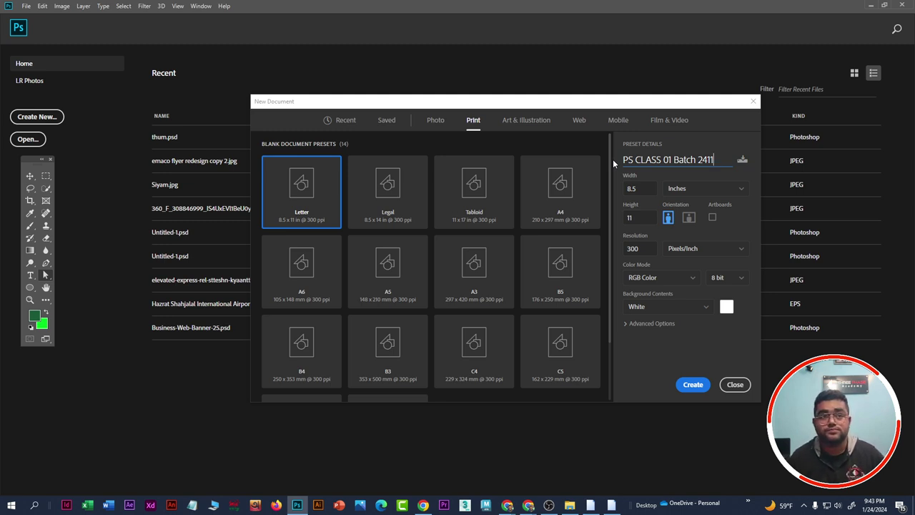
drag(711, 160, 623, 160)
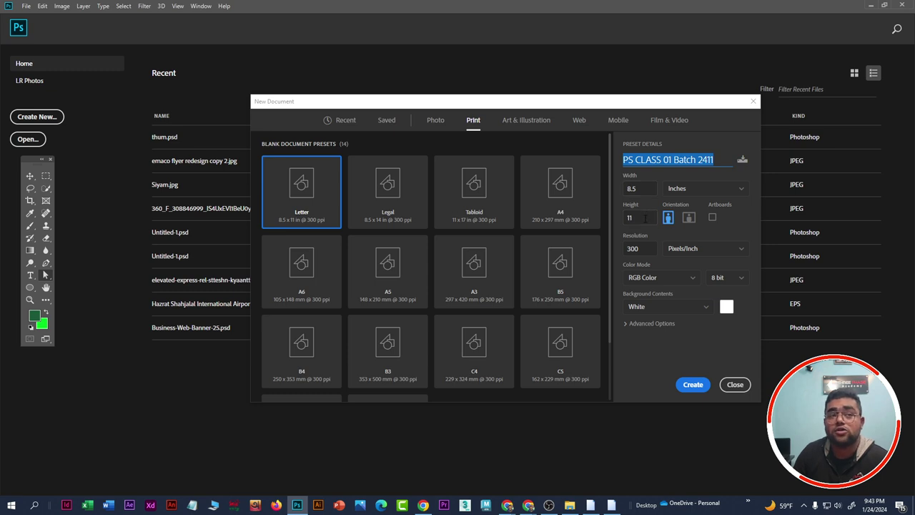
Step: Switch the size units to Pixels so the Letter page reads 2550 × 3300 at 300 ppi
click(643, 190)
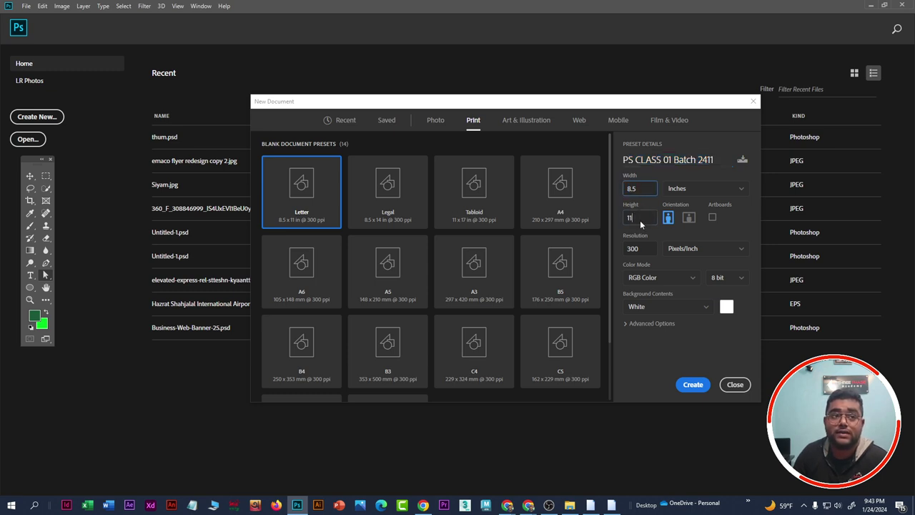
click(644, 219)
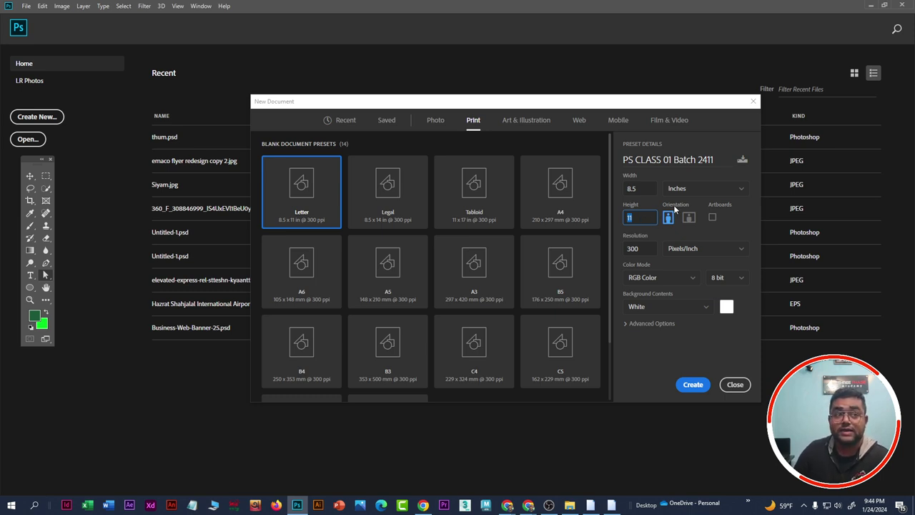
click(714, 190)
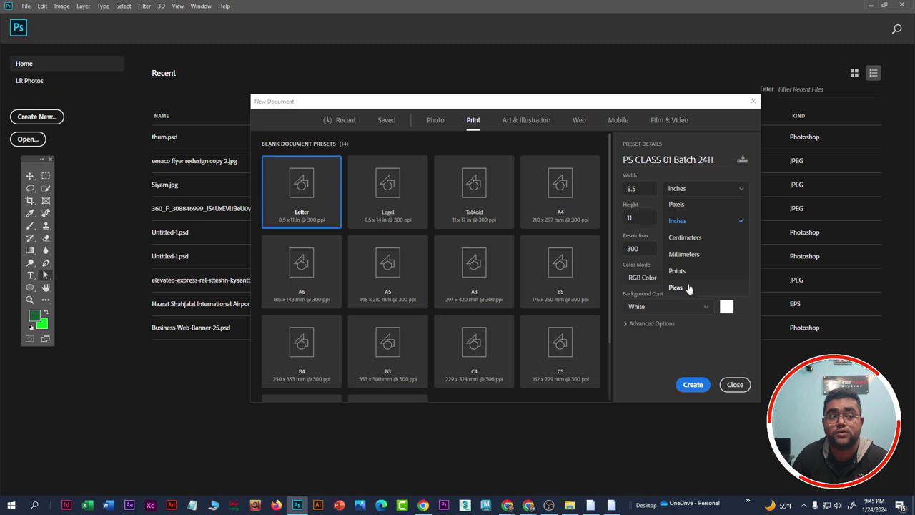
click(691, 205)
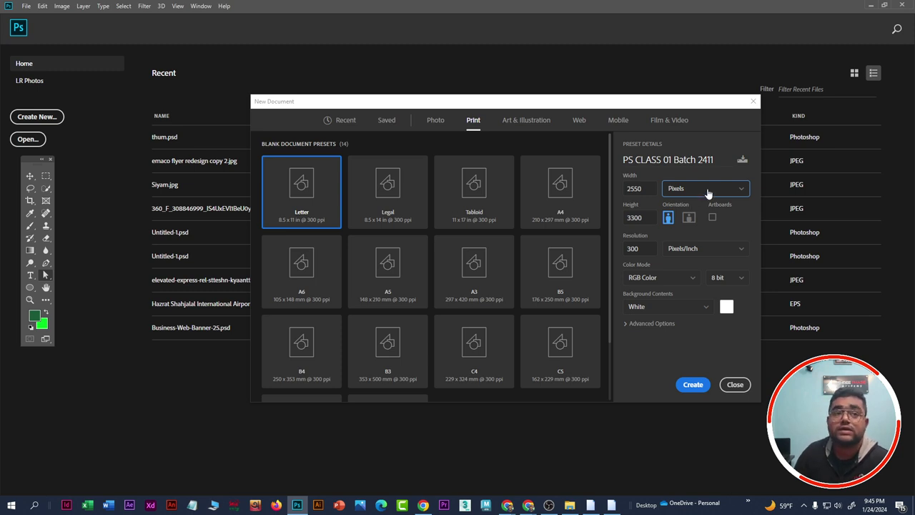
click(708, 192)
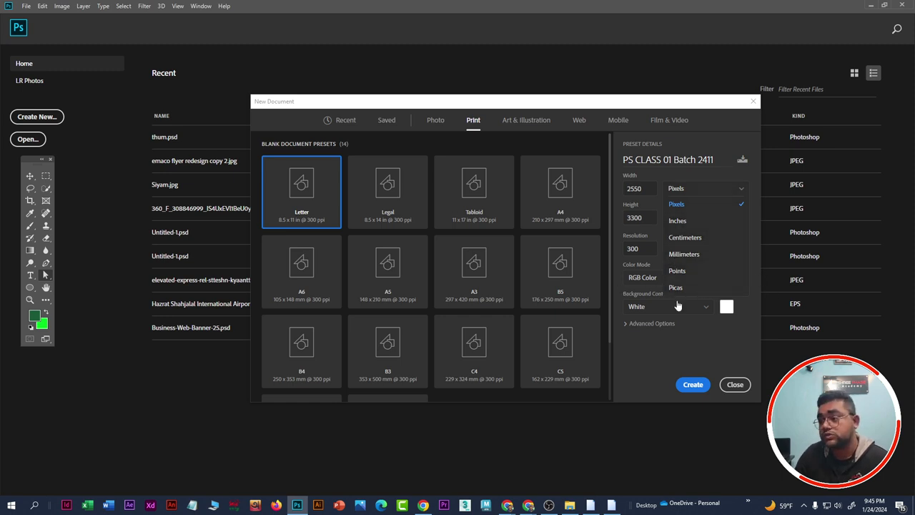
click(528, 506)
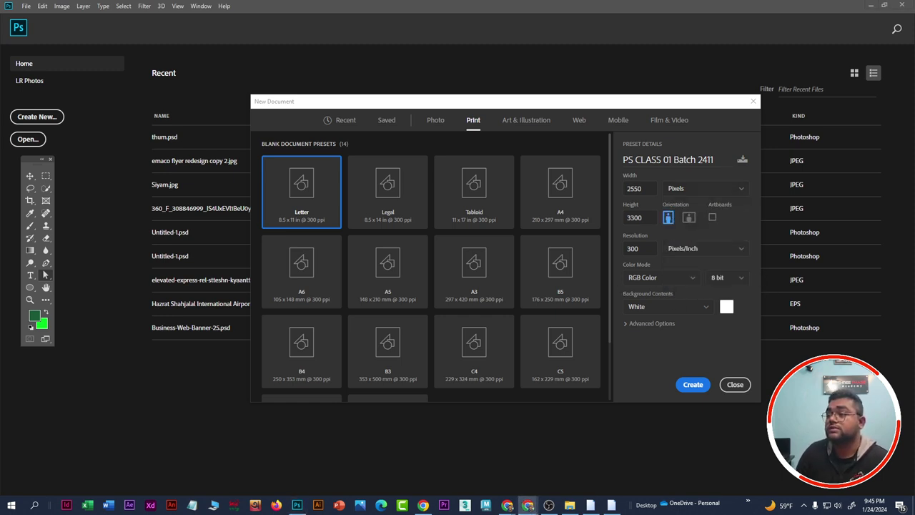
click(687, 190)
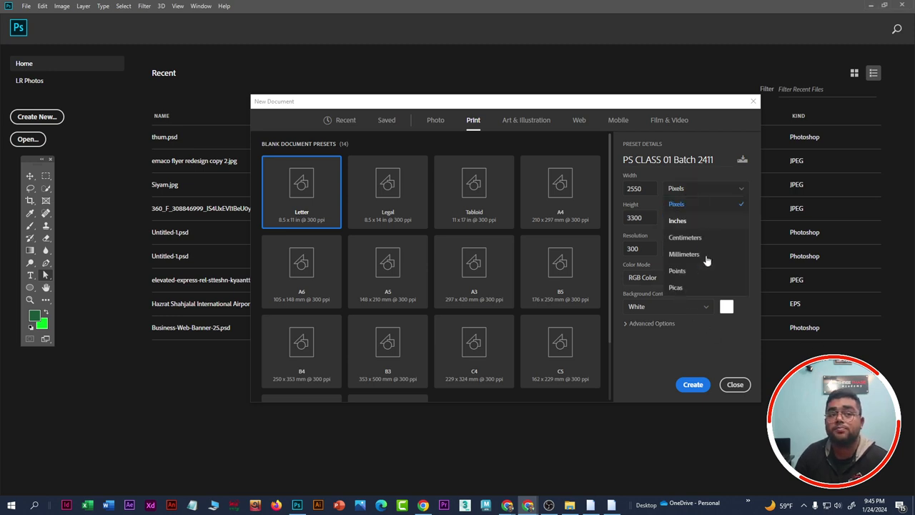
click(702, 206)
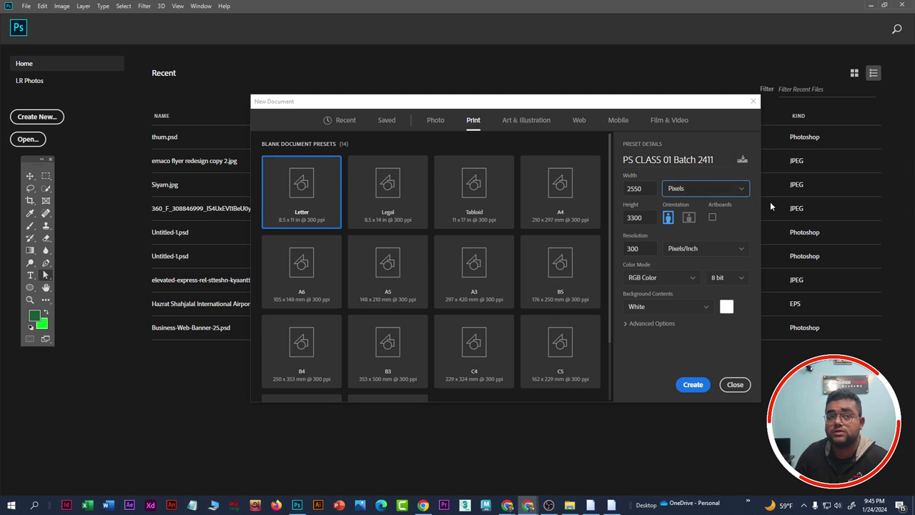
click(683, 189)
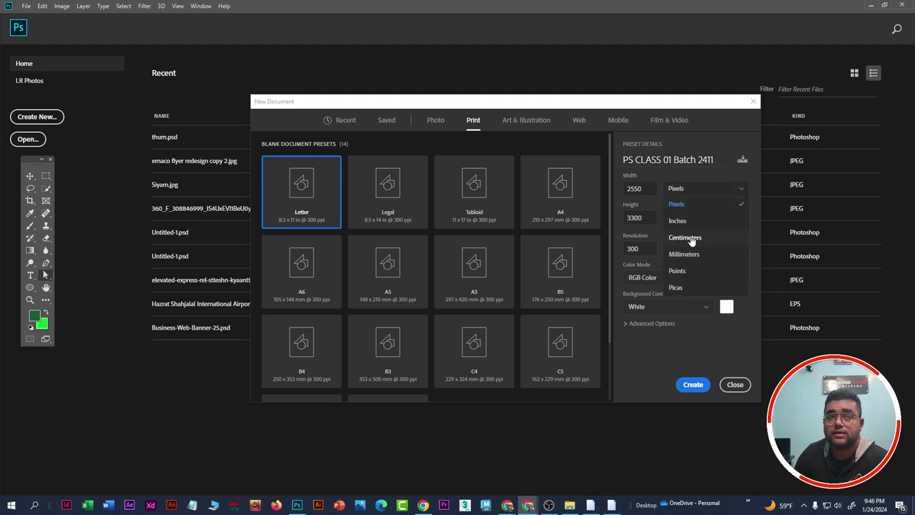
click(685, 221)
click(705, 192)
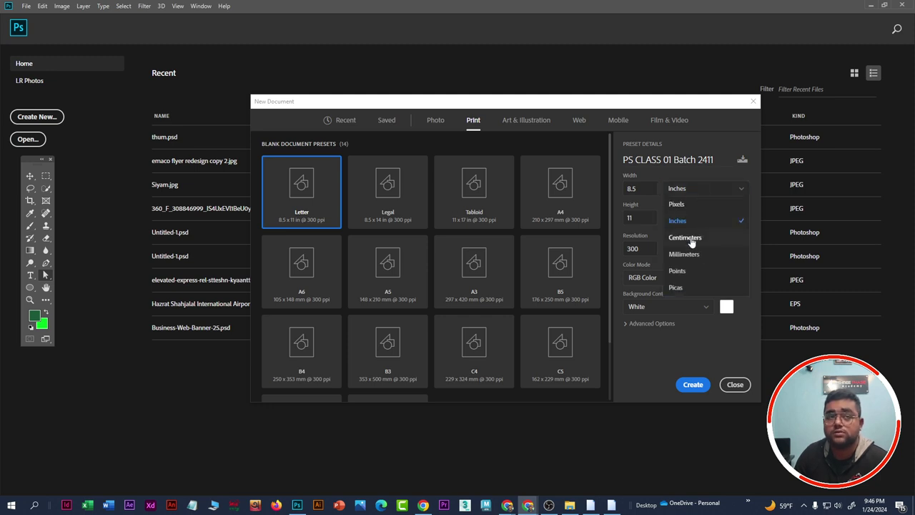
click(702, 234)
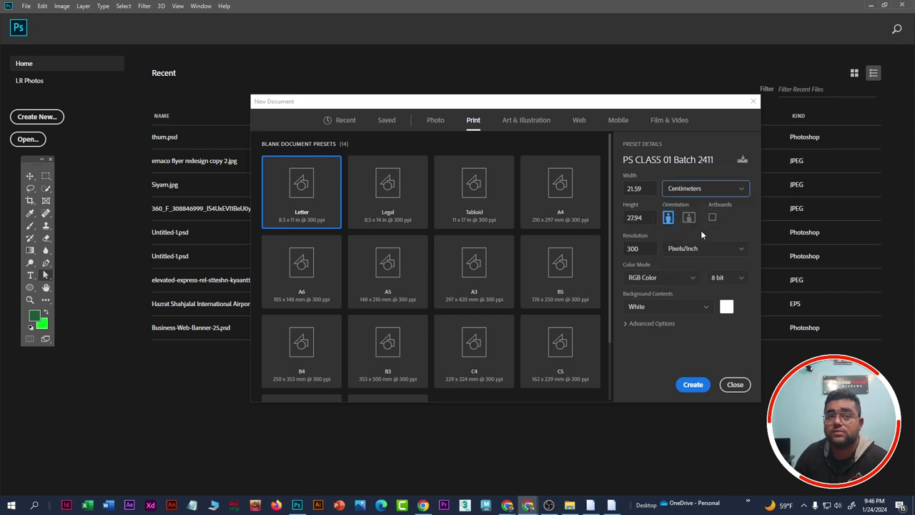
click(719, 188)
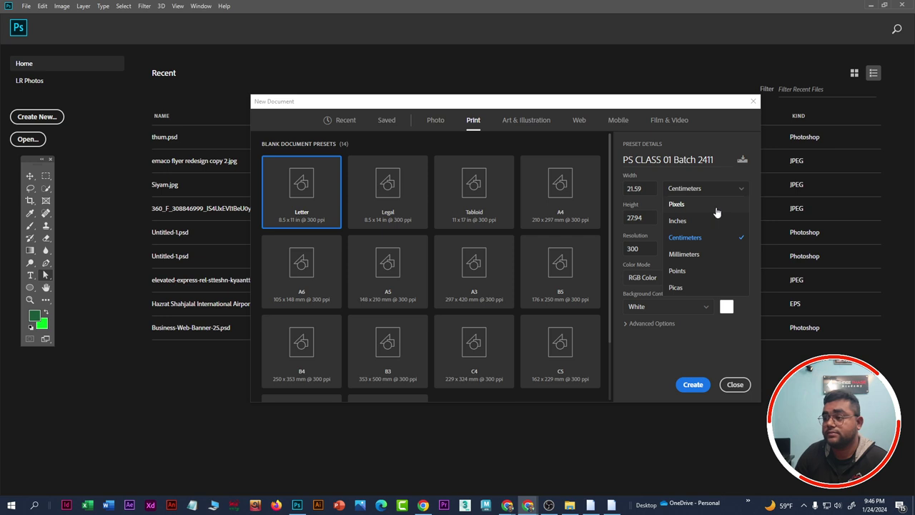
click(740, 188)
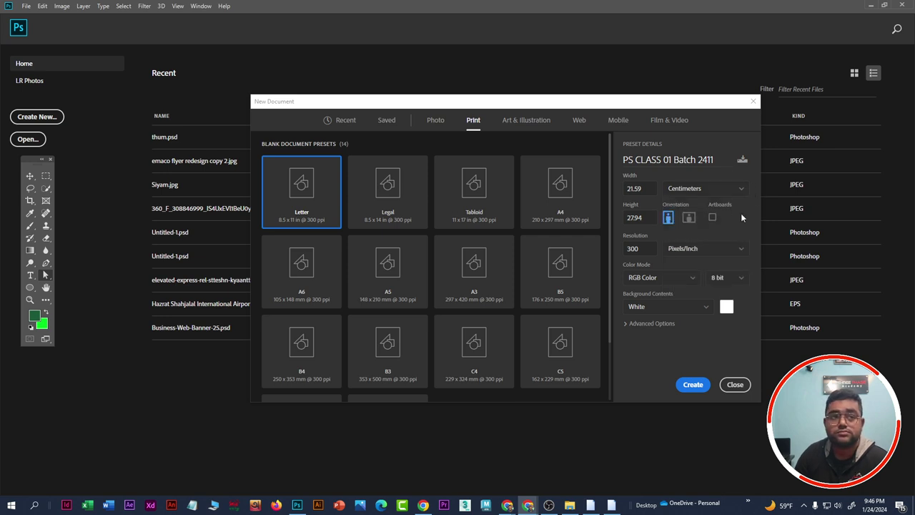
click(718, 188)
click(687, 223)
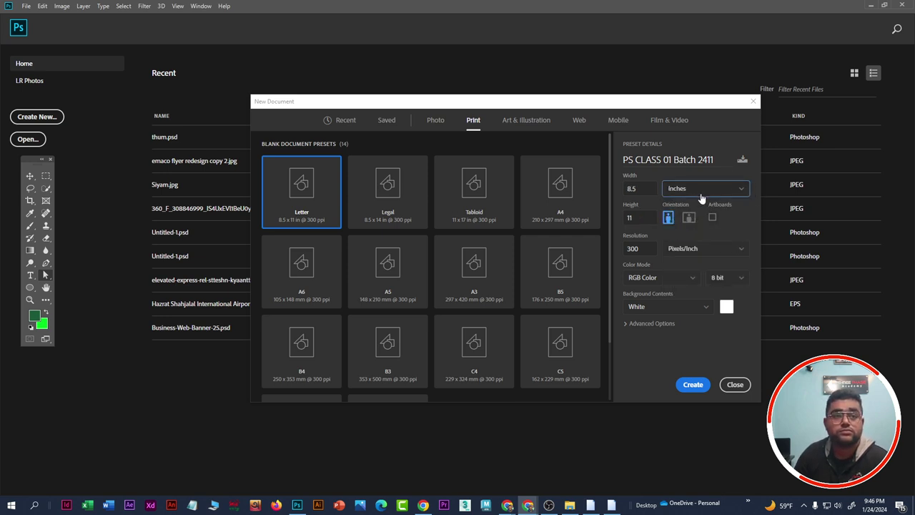
click(701, 192)
click(708, 208)
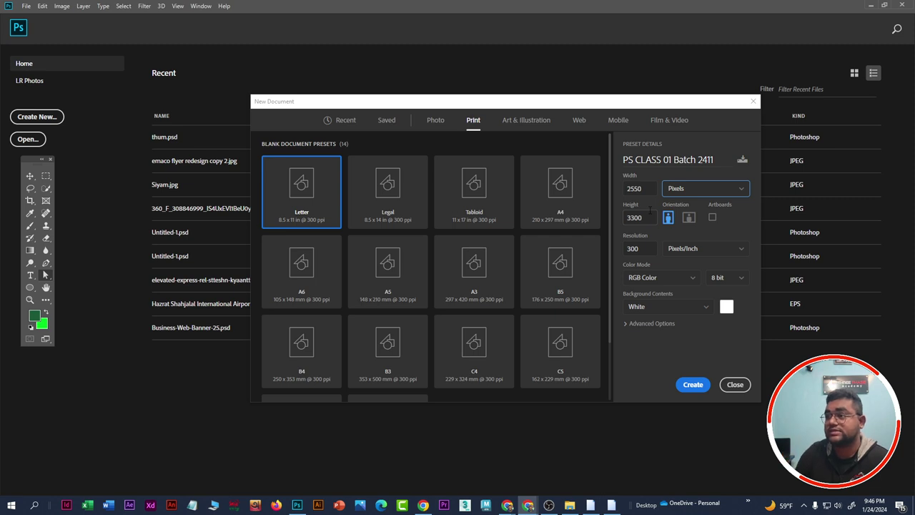
Step: Set the page orientation to landscape, giving 3300 × 2550 pixels
click(689, 220)
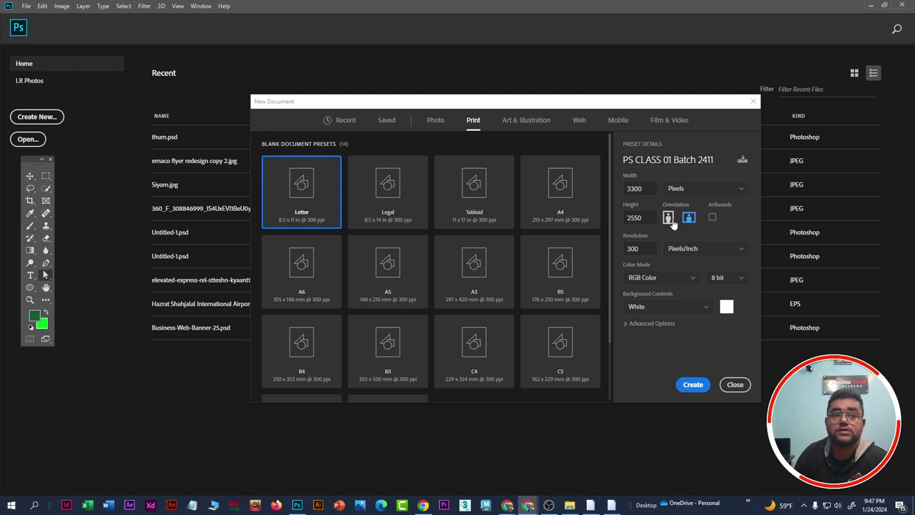
click(669, 219)
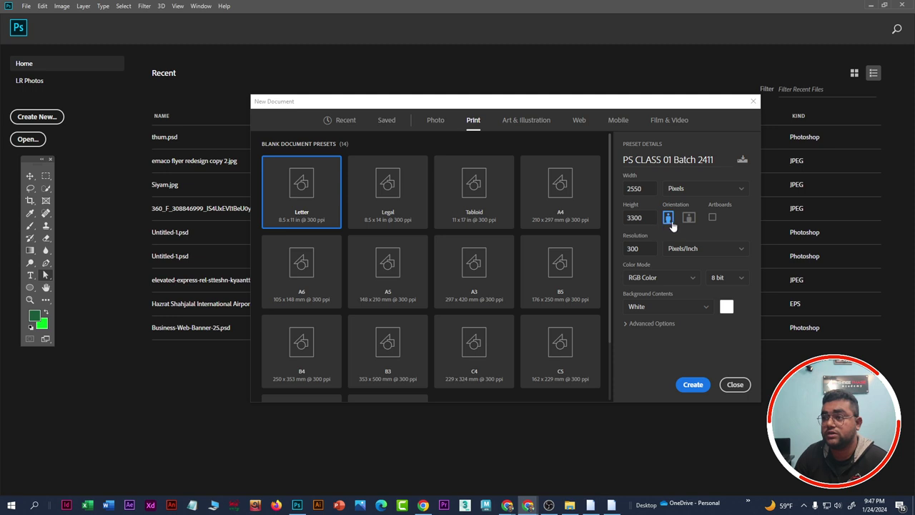
click(687, 220)
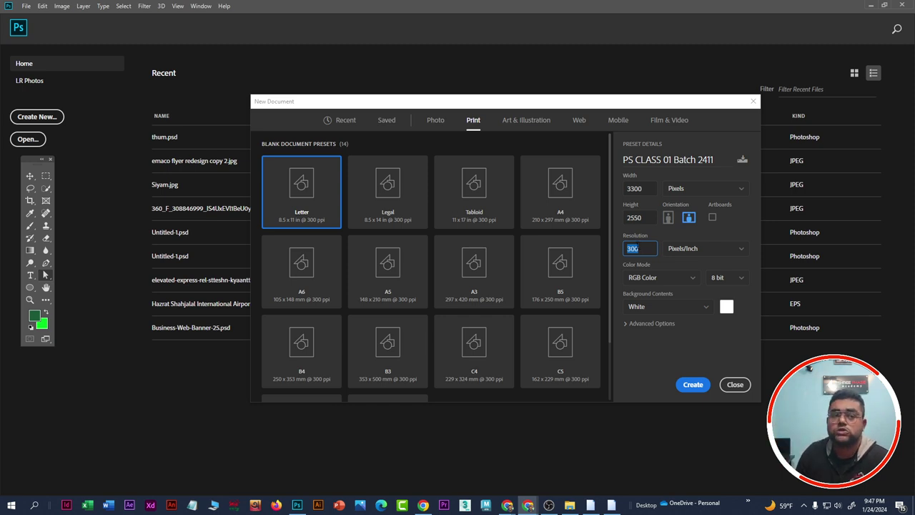
Step: Switch the size units to Inches and set the resolution to 72 ppi
click(645, 250)
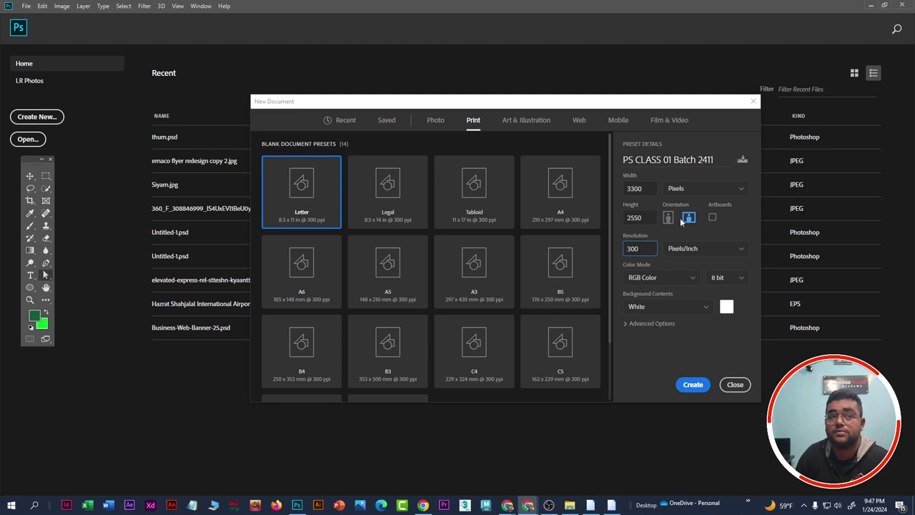
click(700, 192)
click(685, 213)
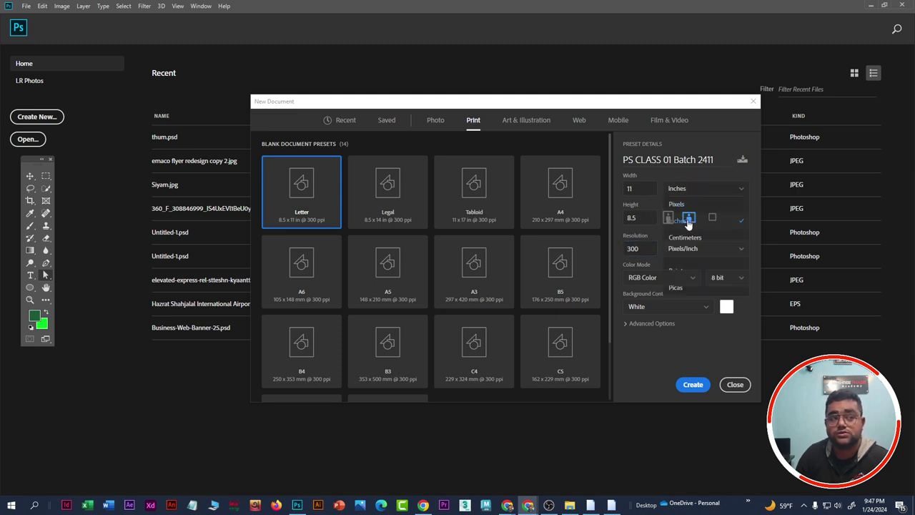
double_click(641, 249)
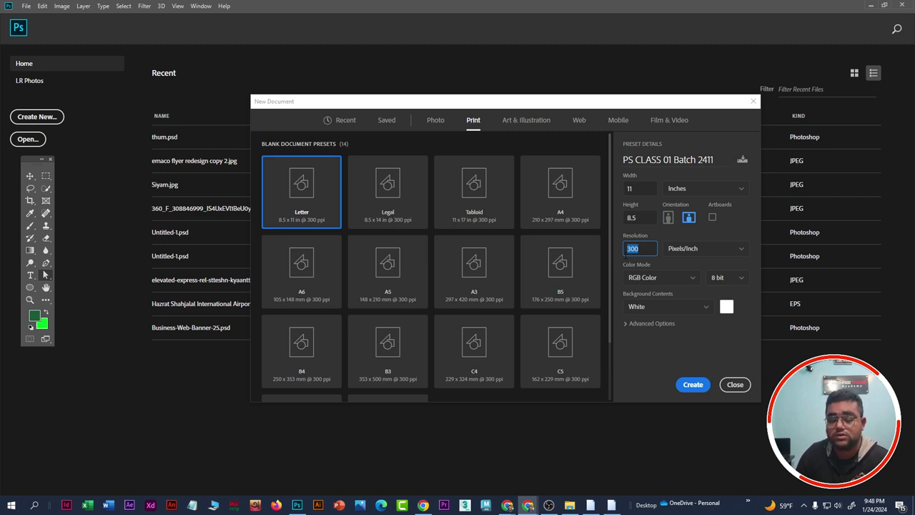
text(72)
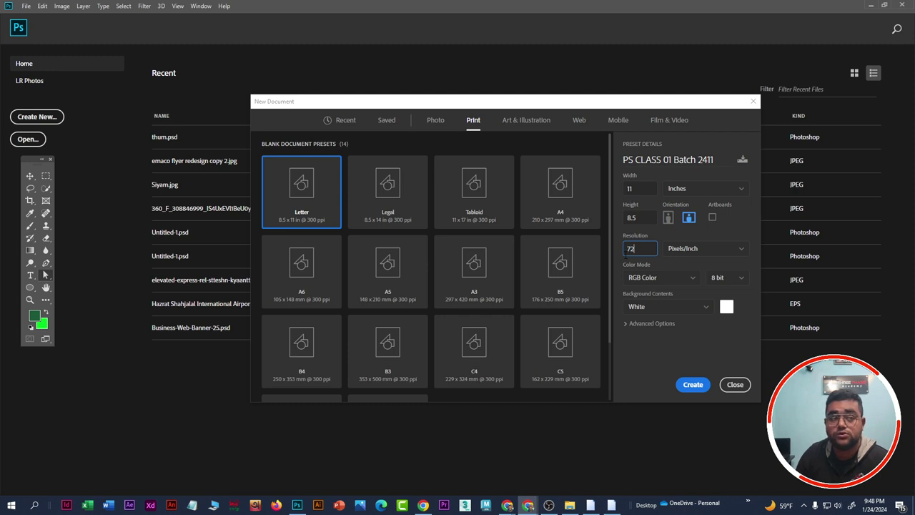
click(673, 232)
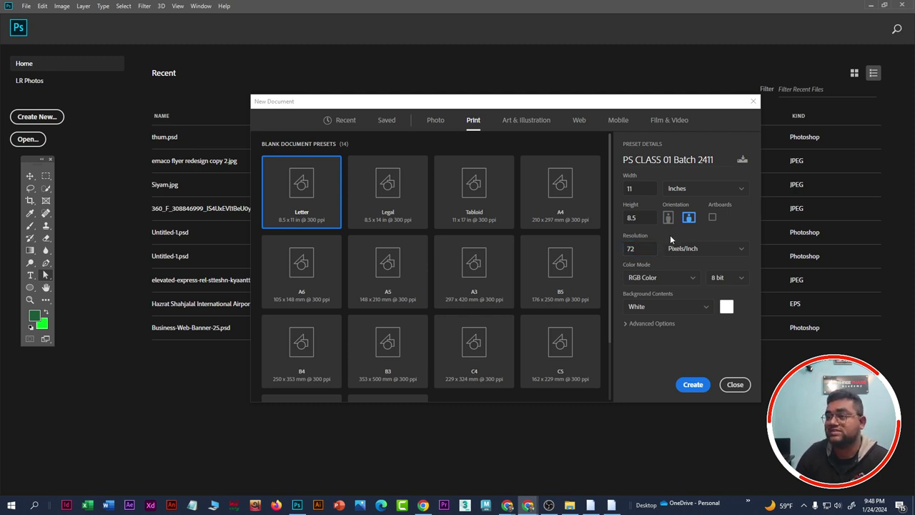
Step: Return the units to Pixels, giving 792 × 612, and retype the resolution as 72
click(694, 191)
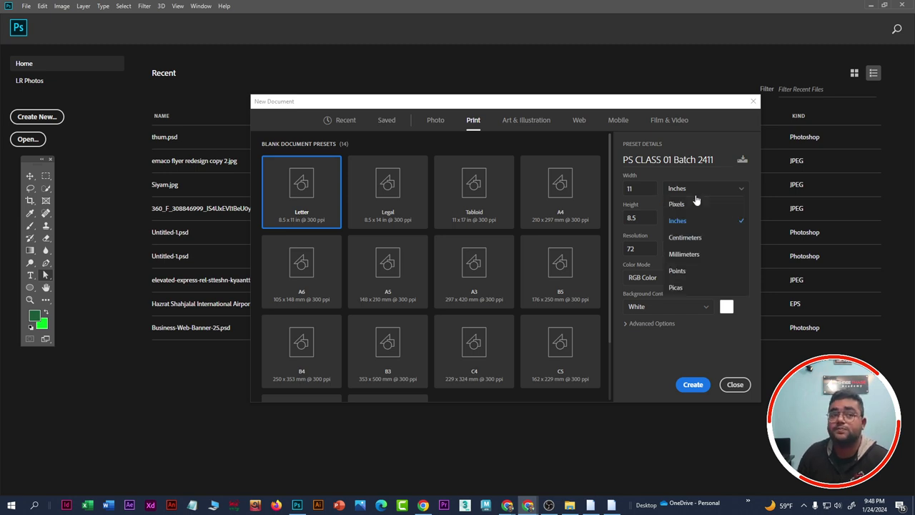
click(691, 205)
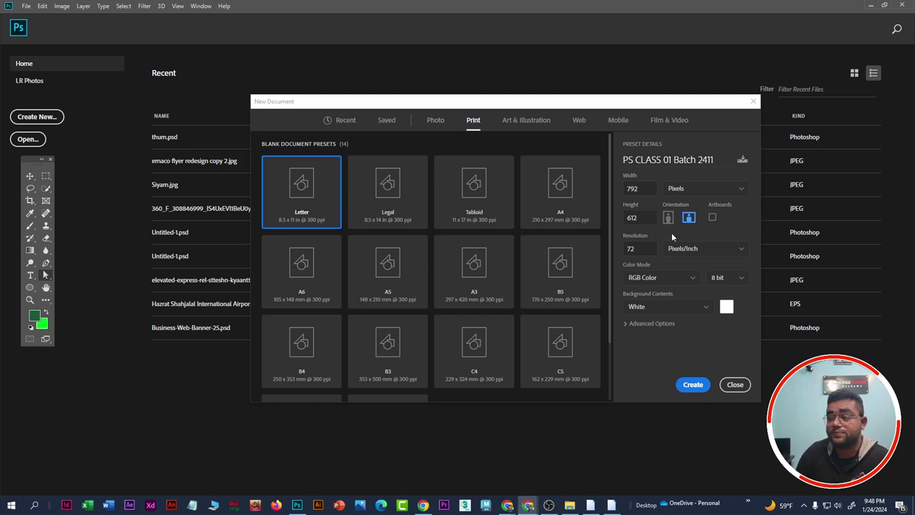
drag(643, 248, 614, 252)
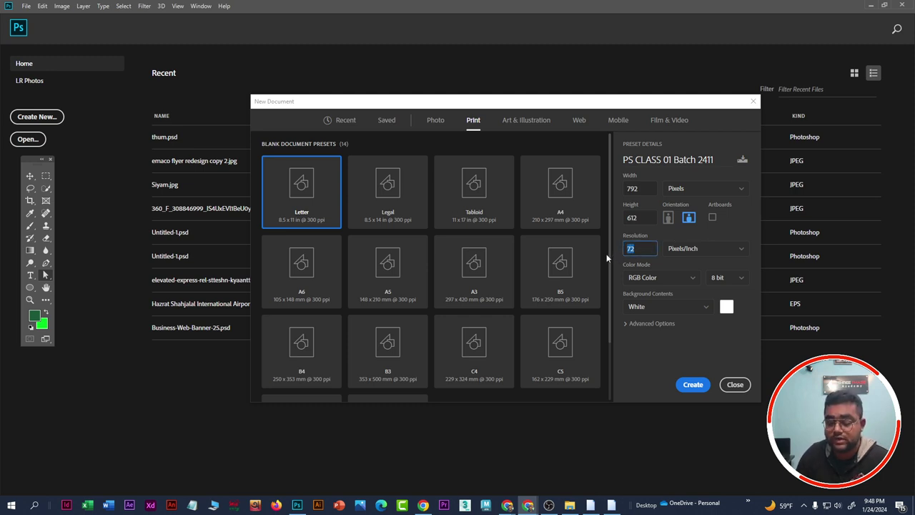
text(300)
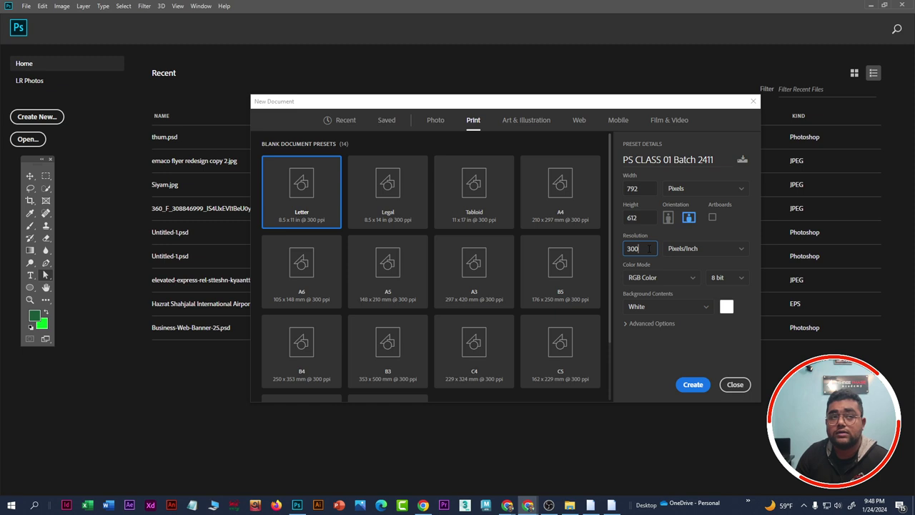
drag(649, 248, 610, 254)
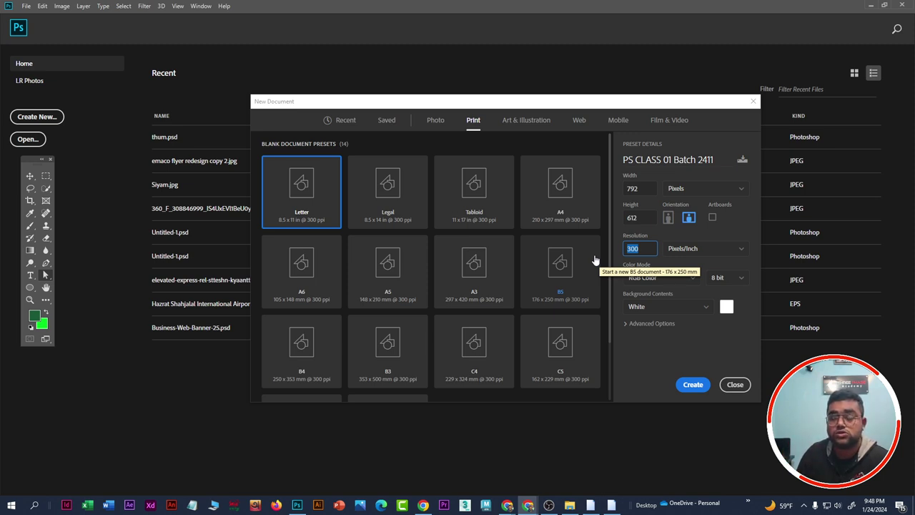
text(7)
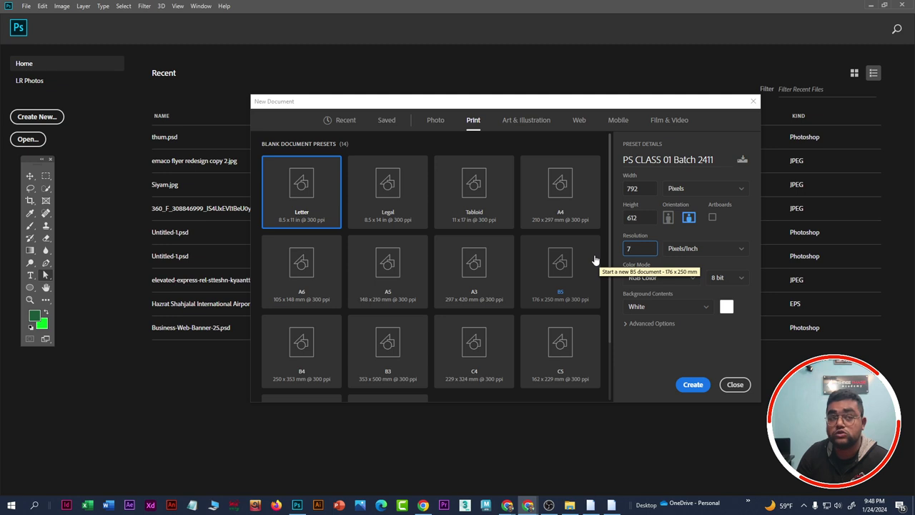
text(2)
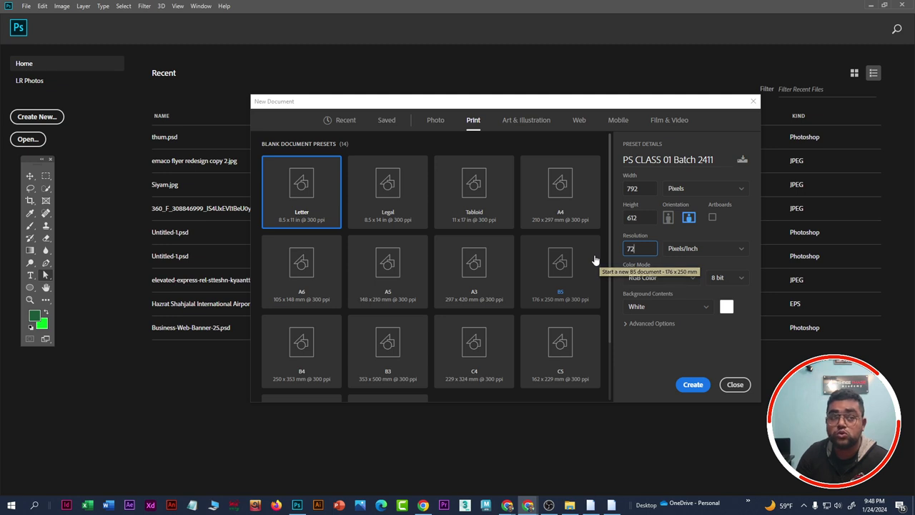
click(665, 241)
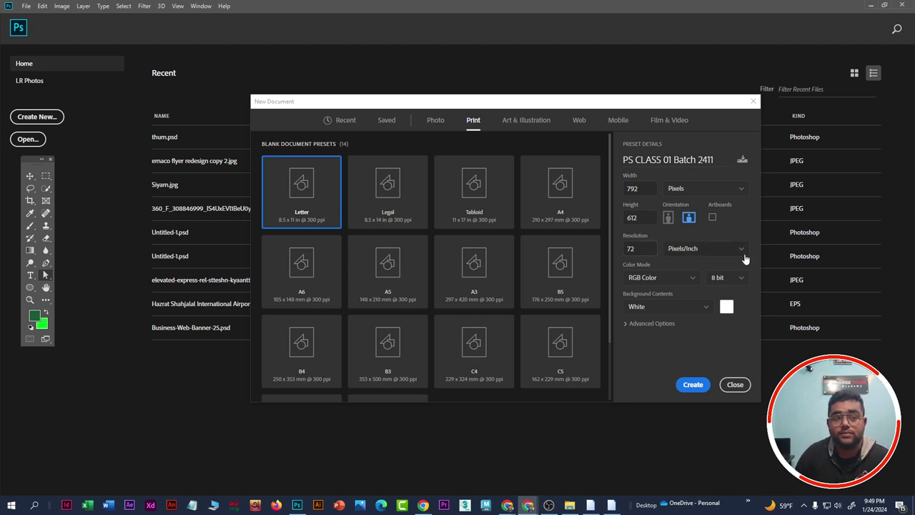
double_click(643, 248)
text(300)
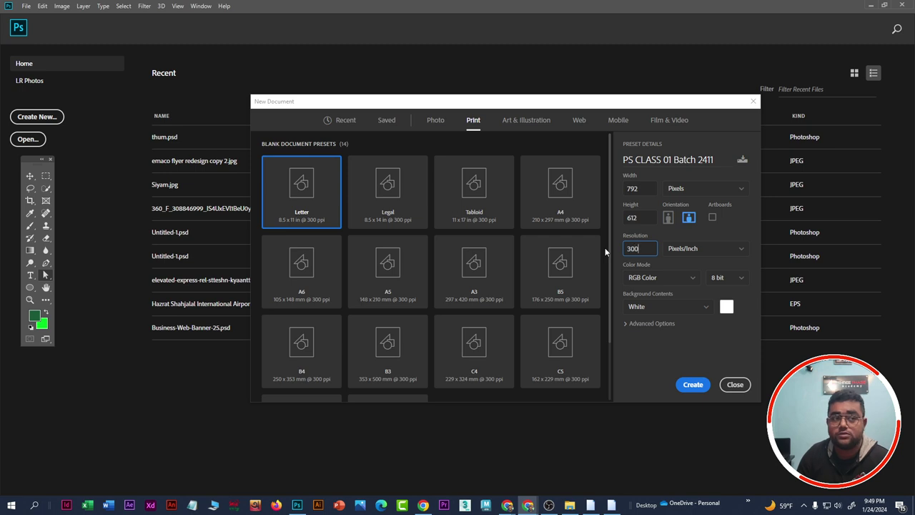
double_click(647, 248)
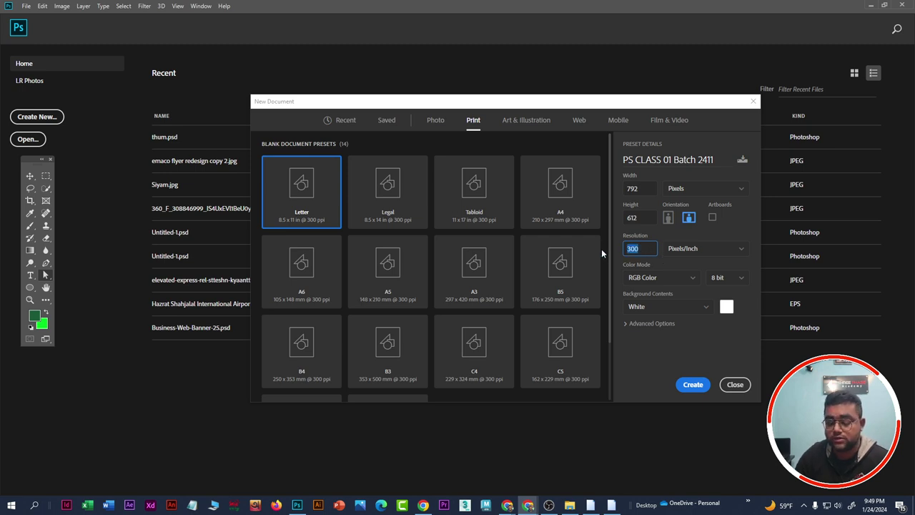
text(72)
click(666, 236)
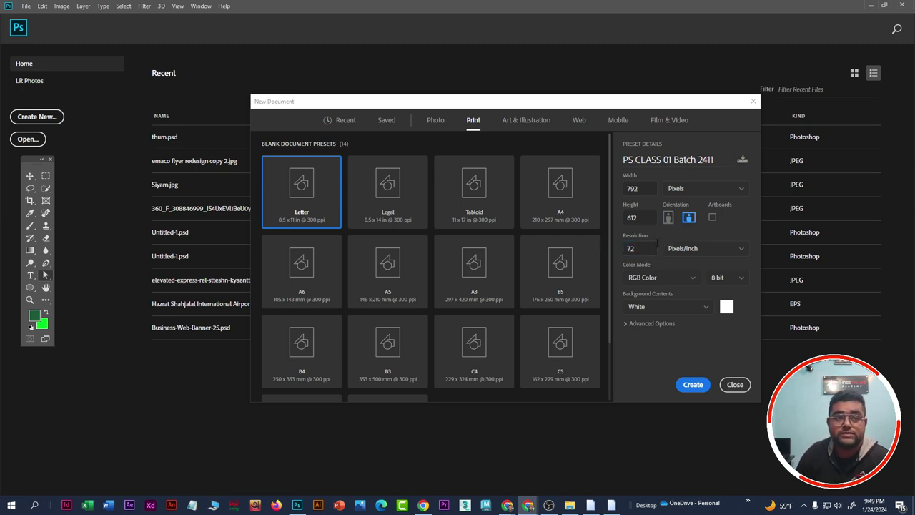
click(681, 252)
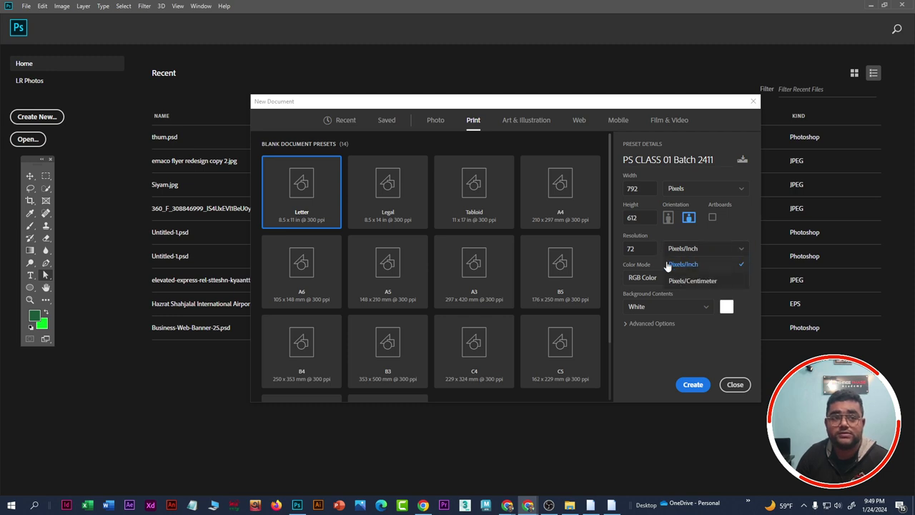
click(690, 268)
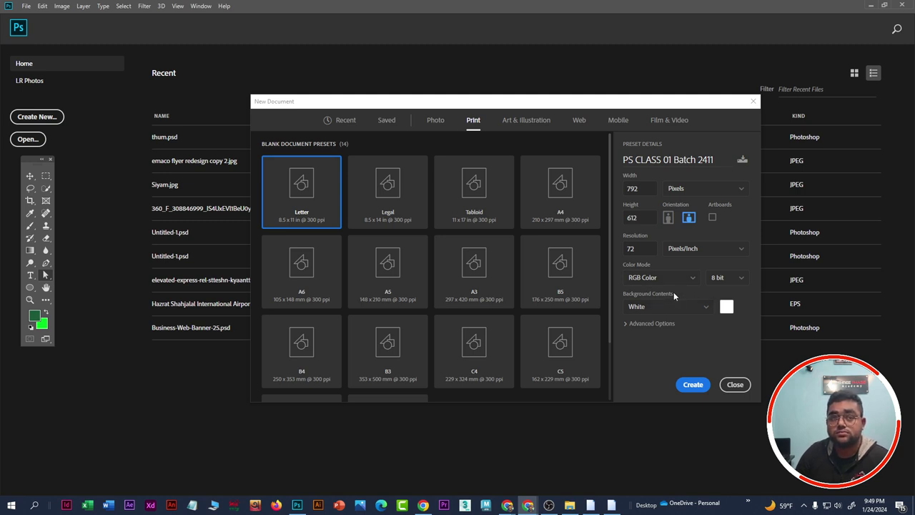
click(653, 282)
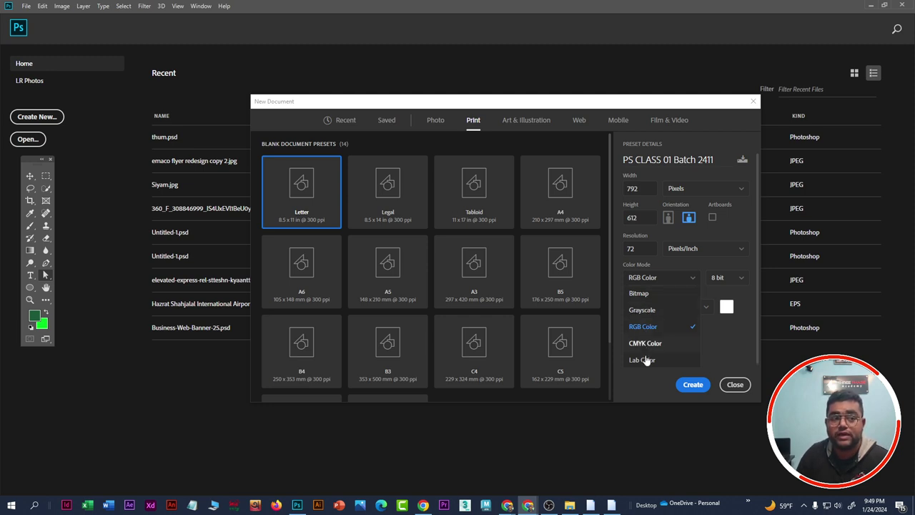
click(717, 355)
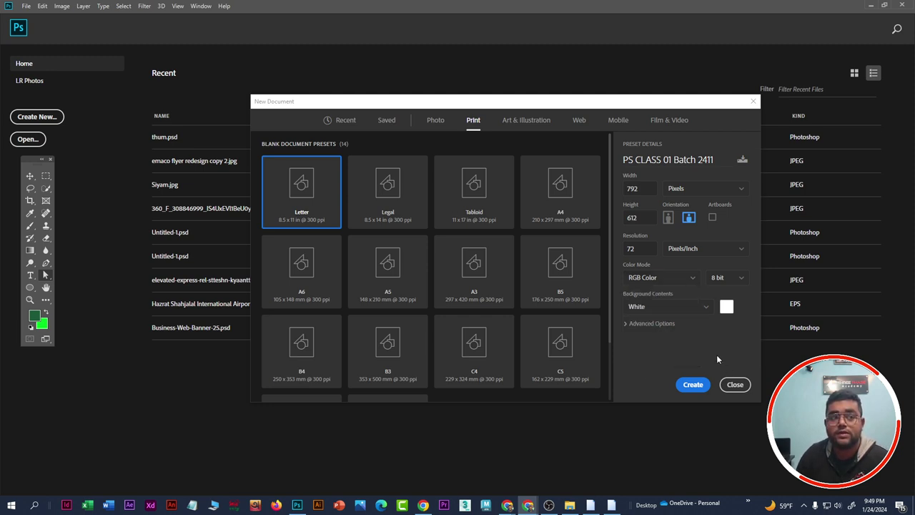
click(675, 278)
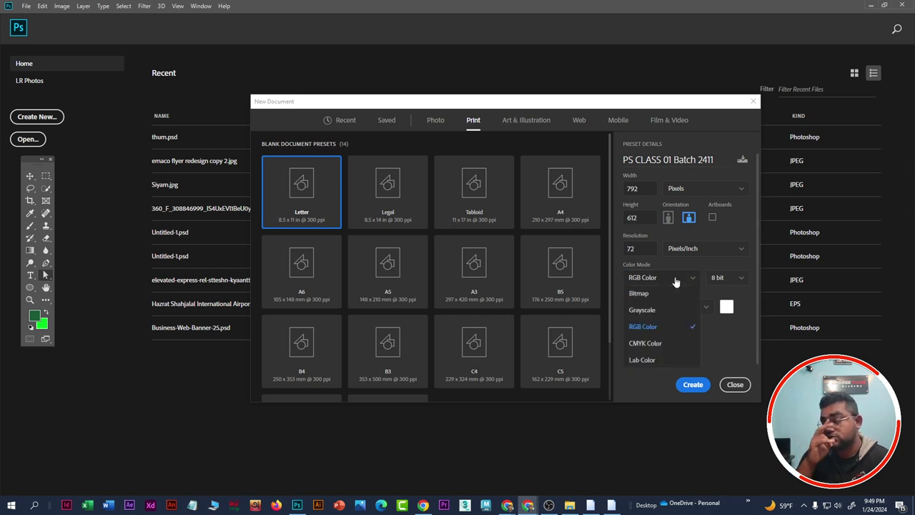
click(662, 326)
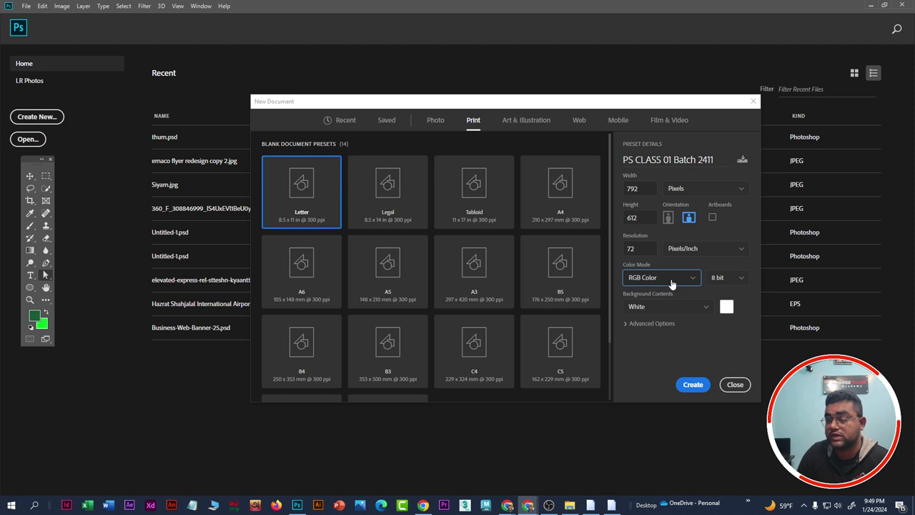
click(671, 281)
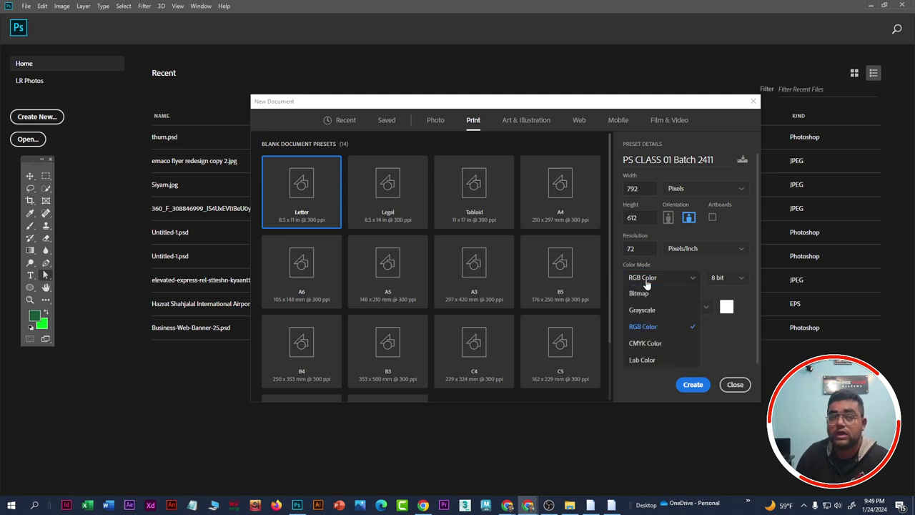
click(661, 343)
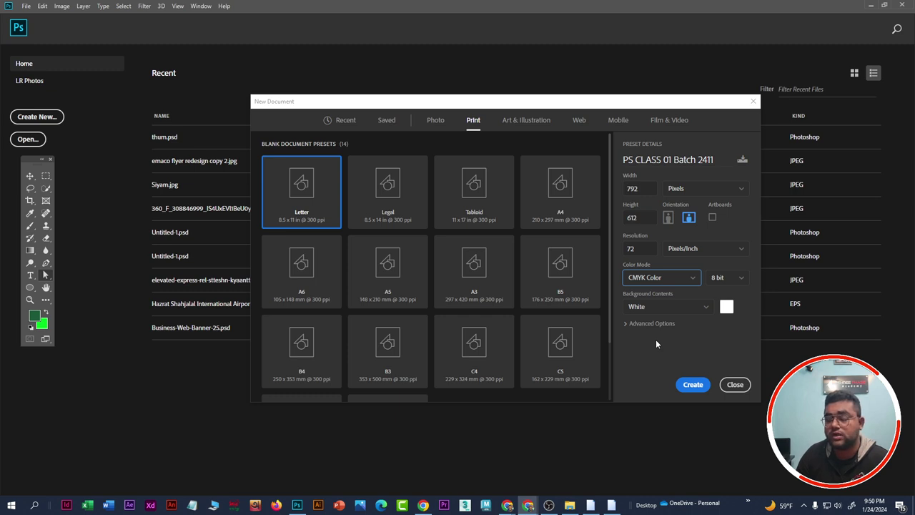
click(647, 280)
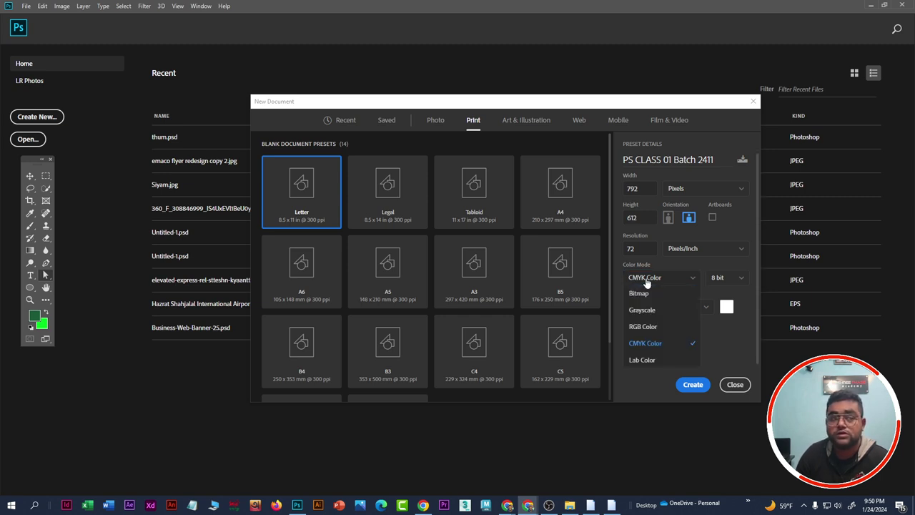
click(648, 328)
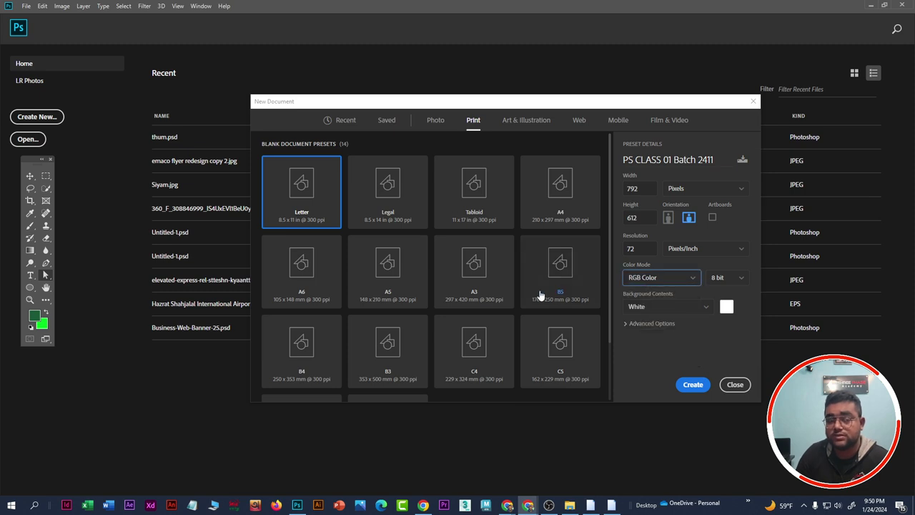
click(665, 281)
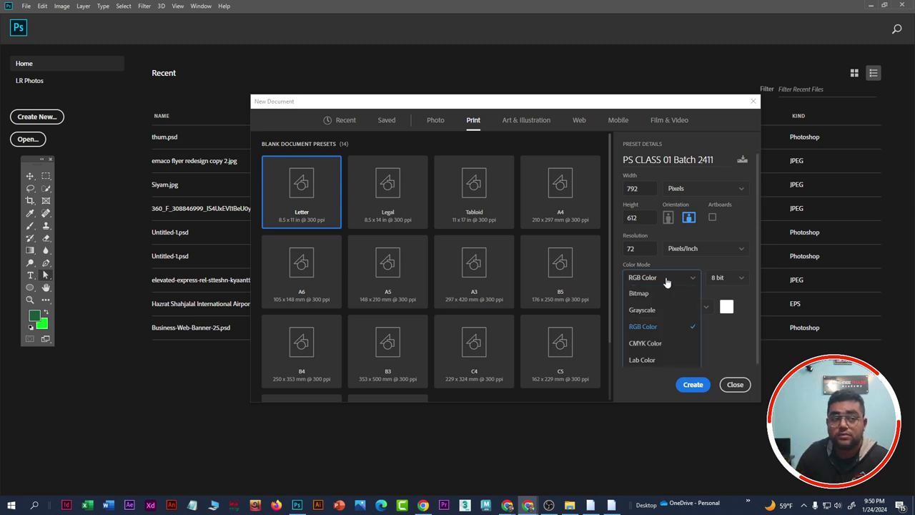
click(655, 344)
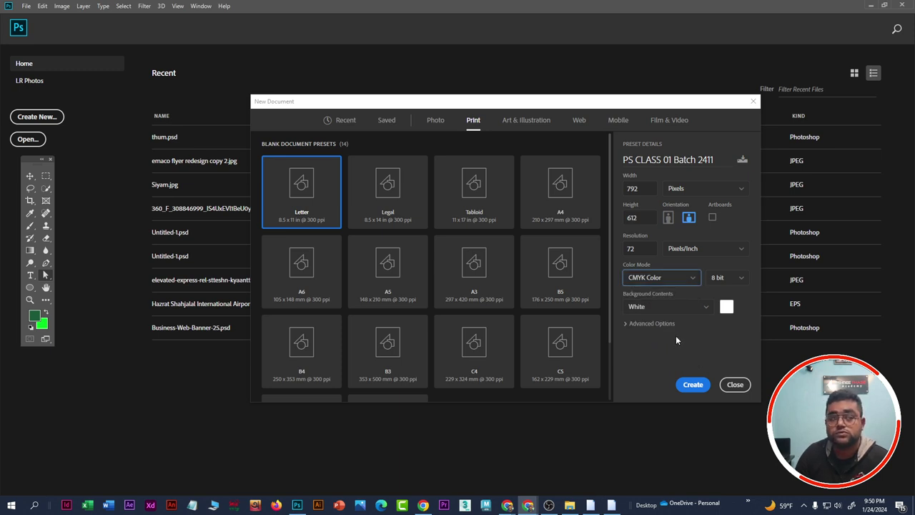
click(733, 279)
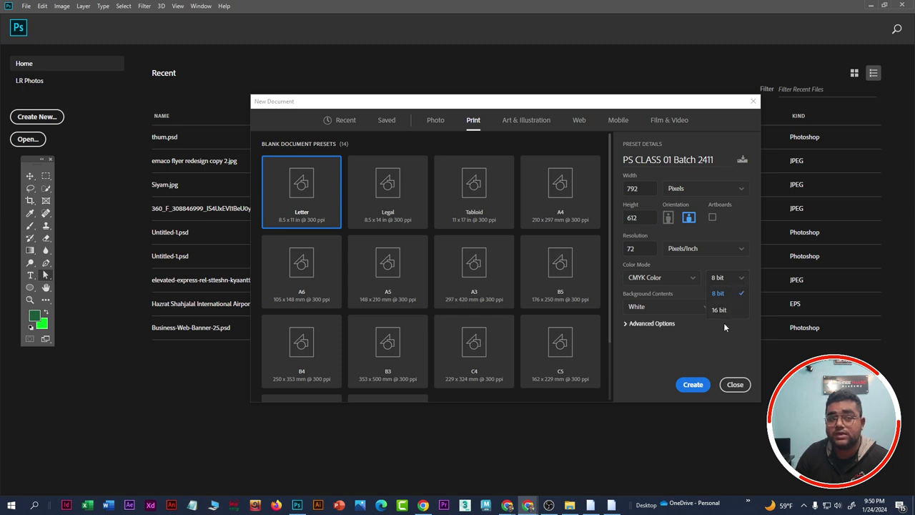
click(722, 293)
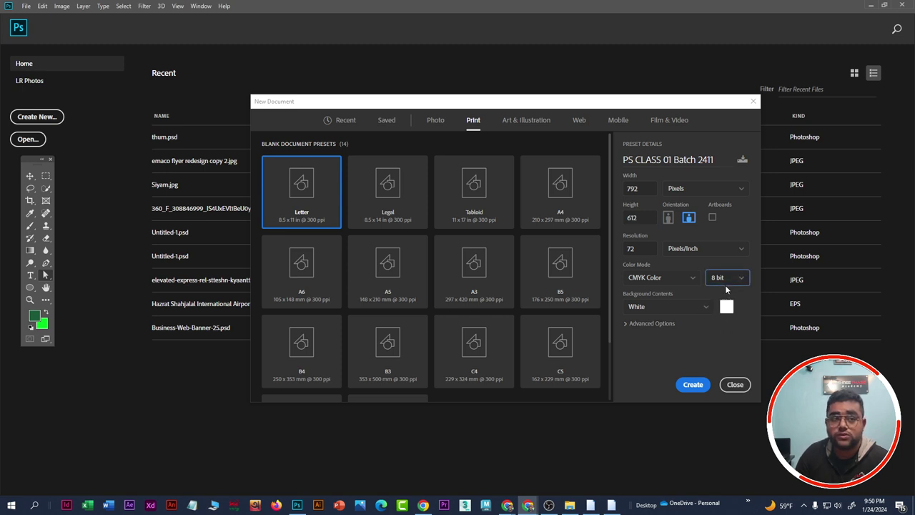
click(682, 278)
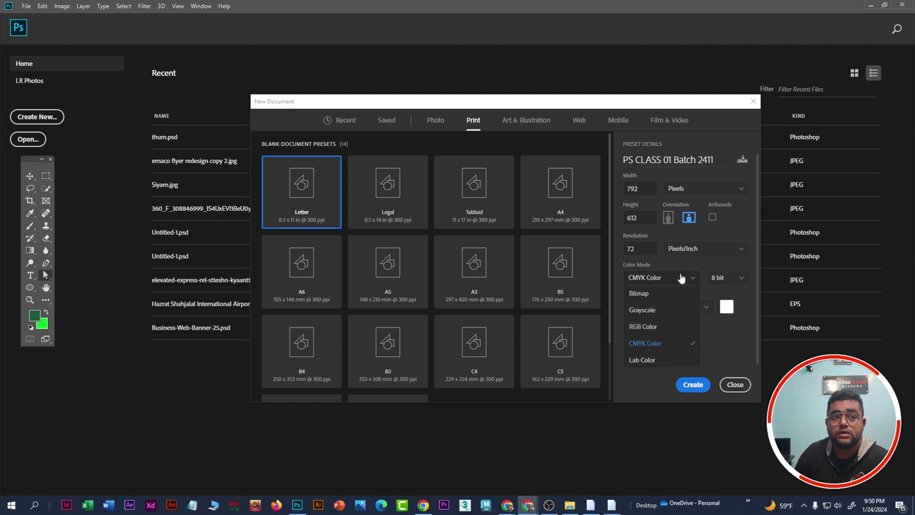
click(649, 326)
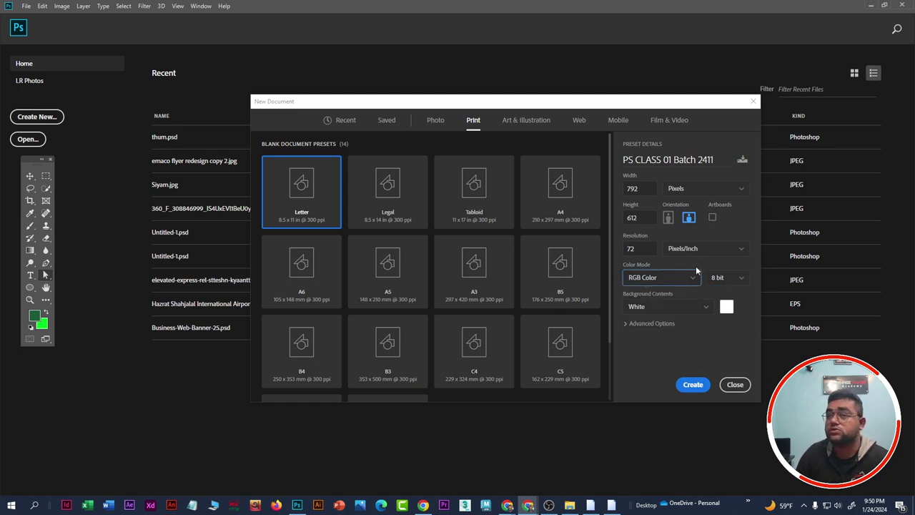
click(730, 279)
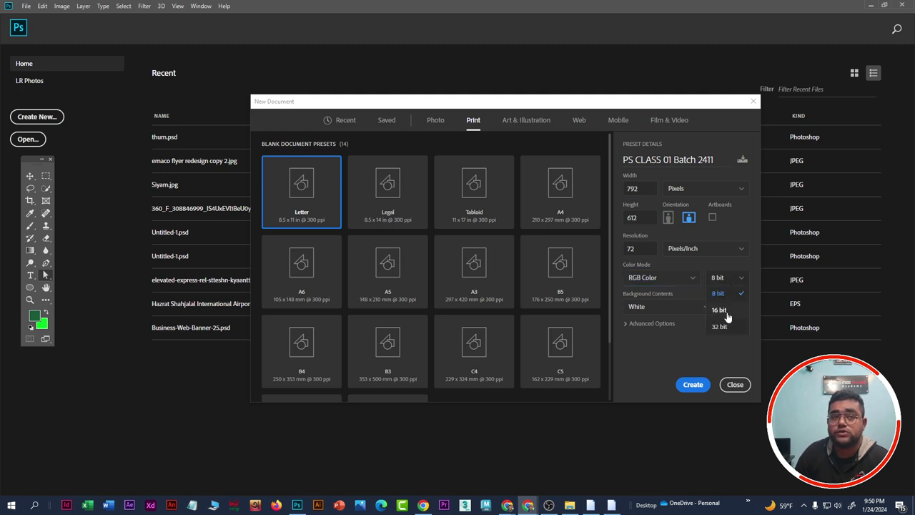
click(720, 310)
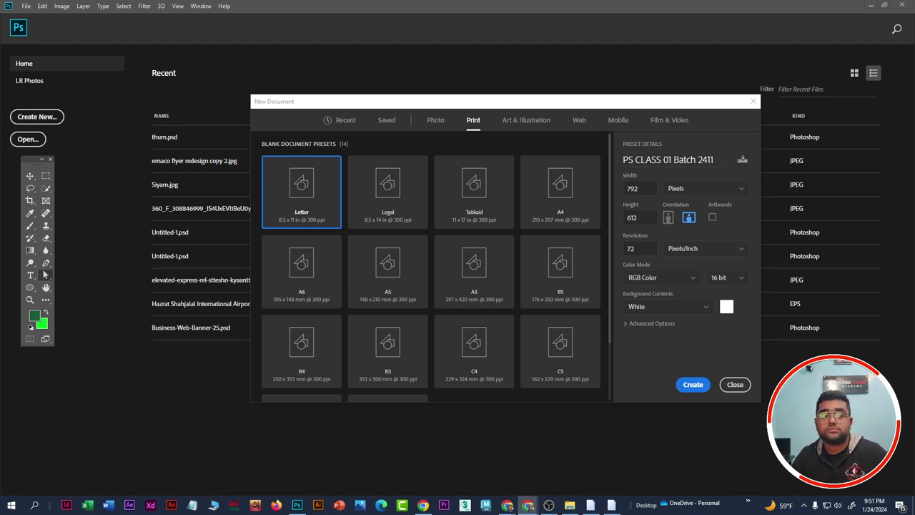
click(730, 279)
click(718, 294)
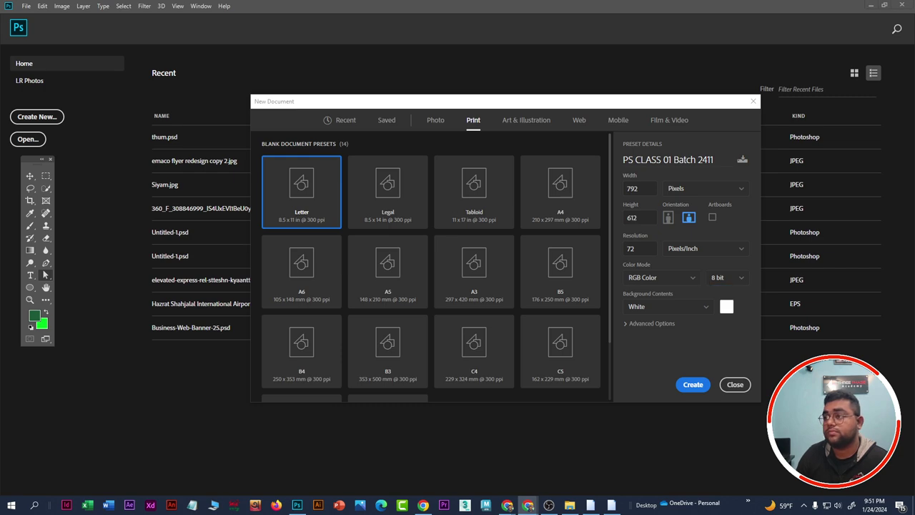
key(alt+Tab)
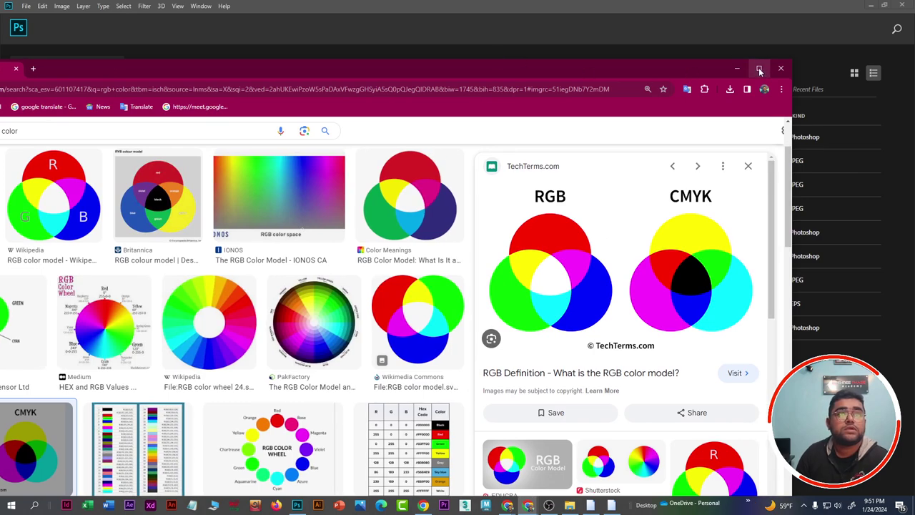
click(759, 68)
click(861, 9)
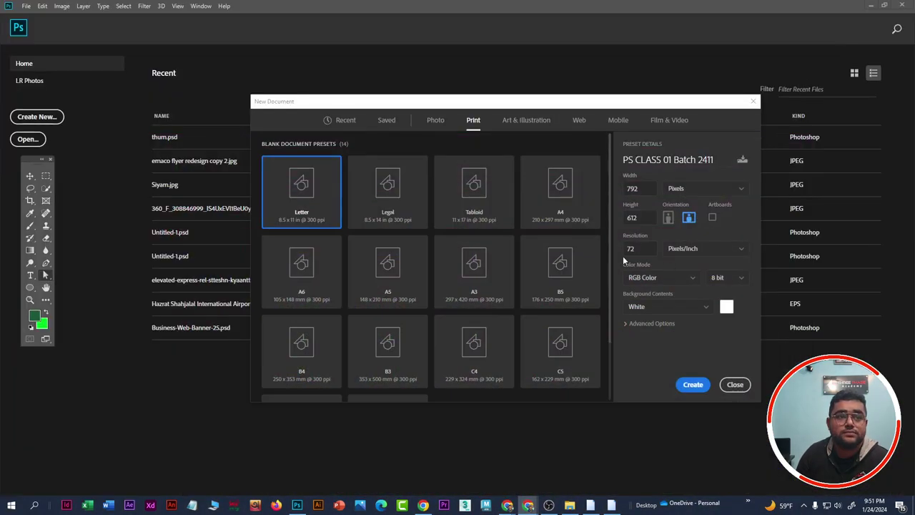
click(738, 280)
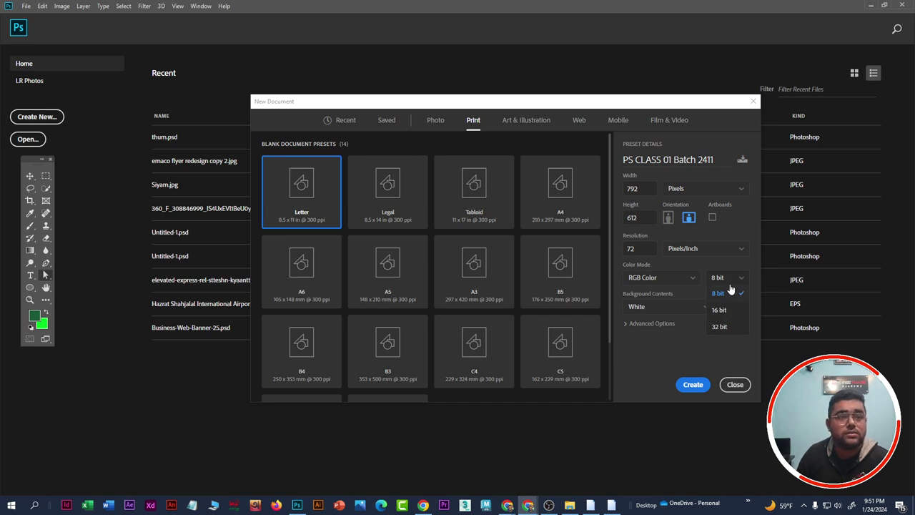
click(728, 292)
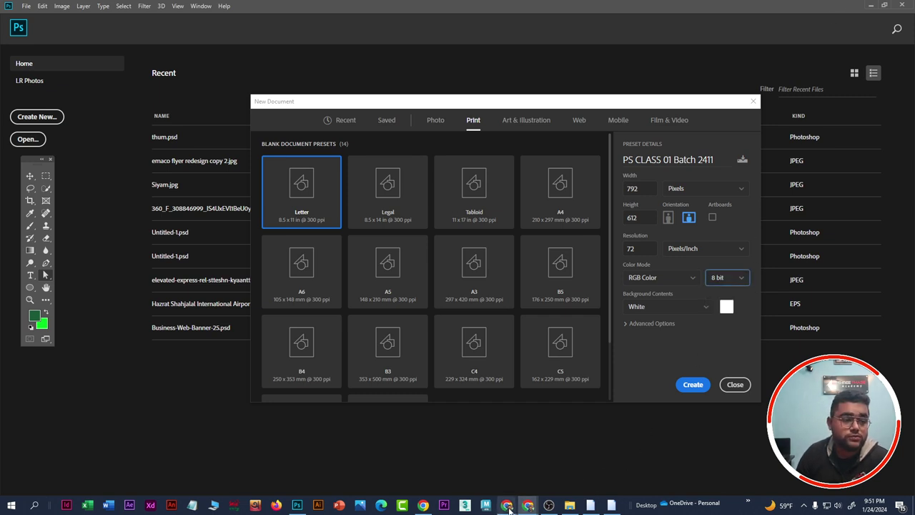
mouse_move(531, 510)
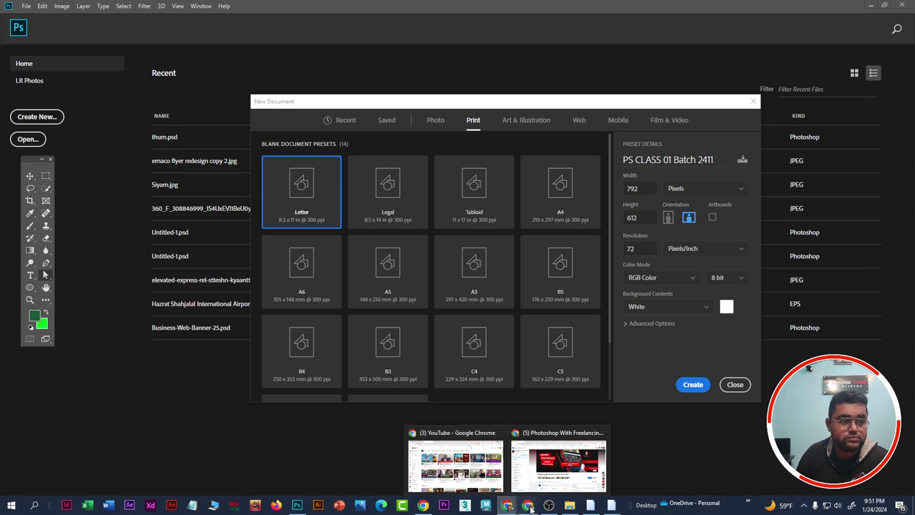
Step: Preview the Wikipedia RGB color model image in the 'rgb color' results, then bring up Windows search
click(643, 464)
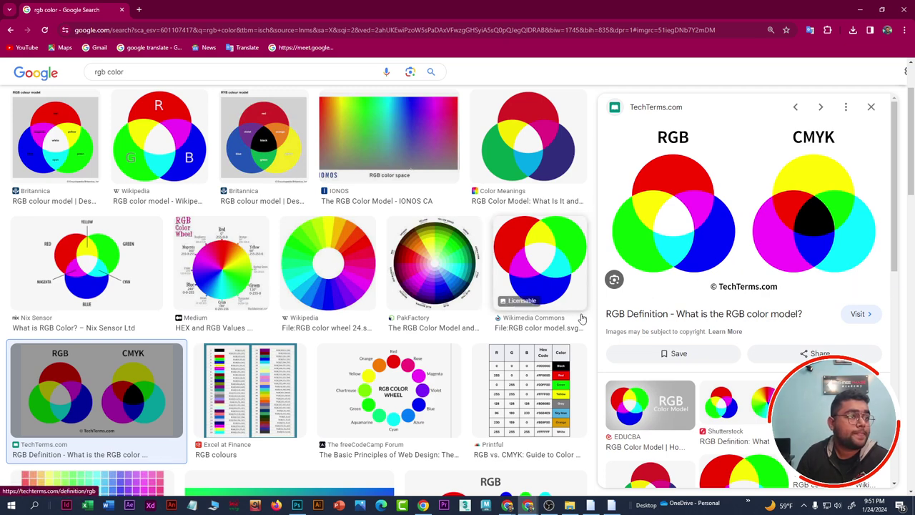
scroll(583, 318, down, 2)
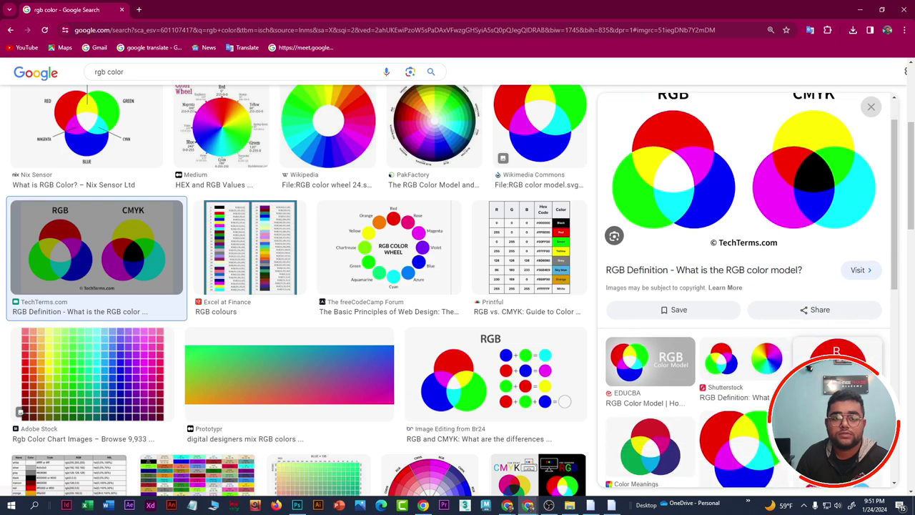
scroll(817, 231, down, 3)
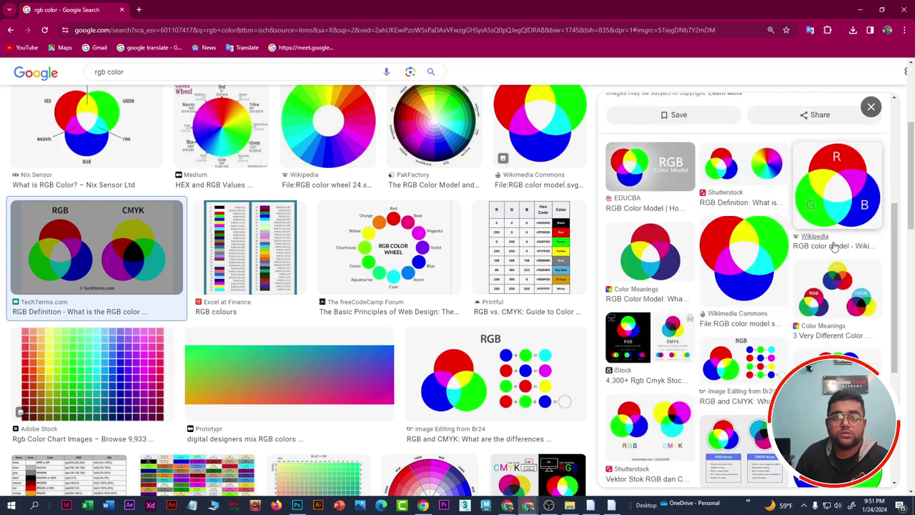
click(844, 204)
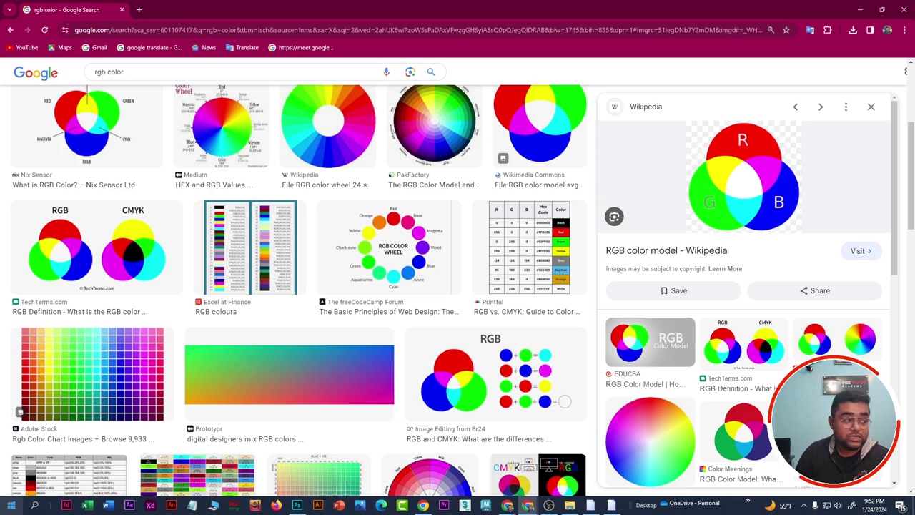
click(11, 506)
click(34, 505)
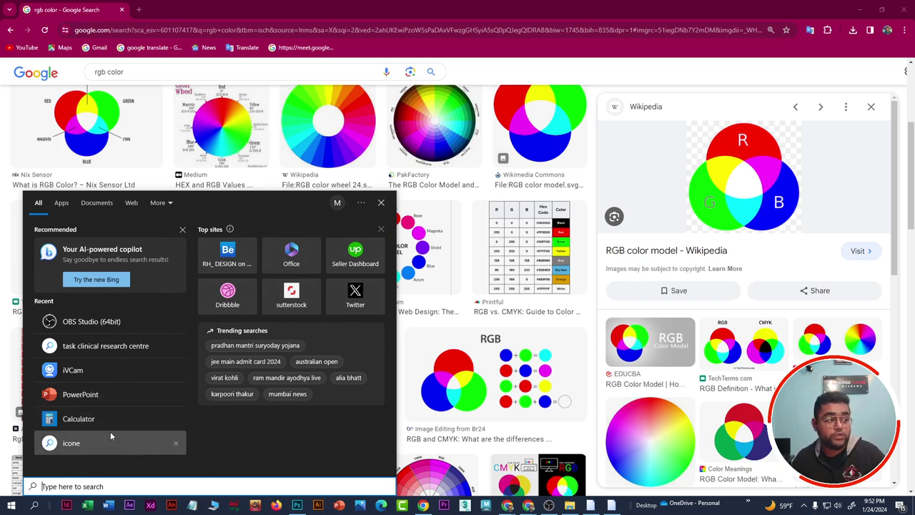
Step: Launch Windows Calculator, position it on screen and clear it to 0
click(142, 409)
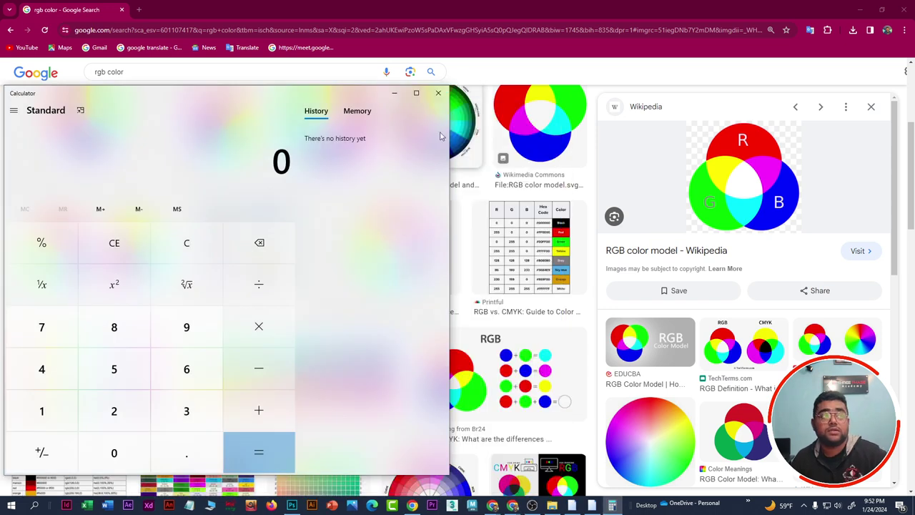
drag(248, 100, 799, 100)
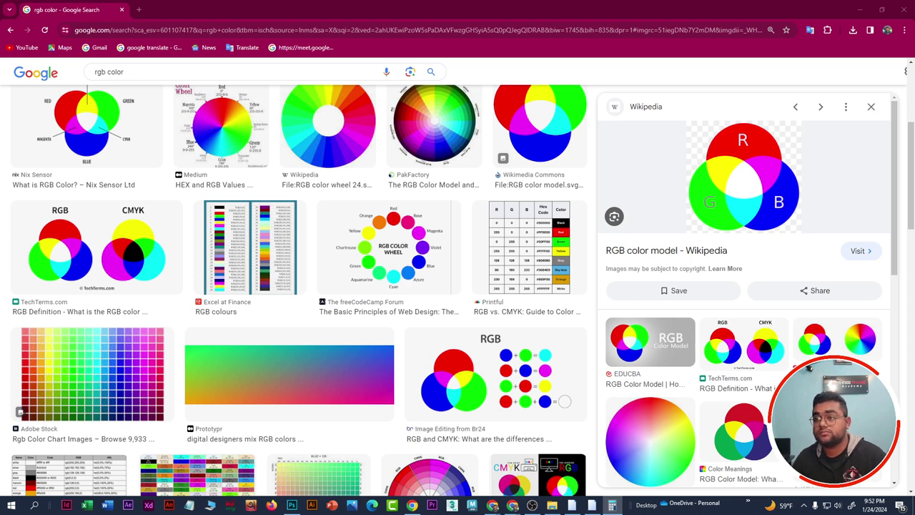
click(612, 505)
drag(597, 112, 538, 177)
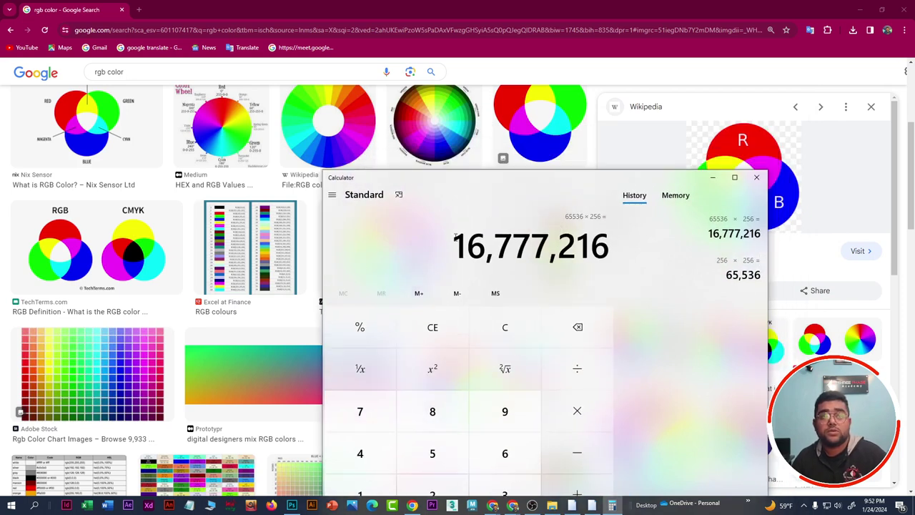
click(437, 330)
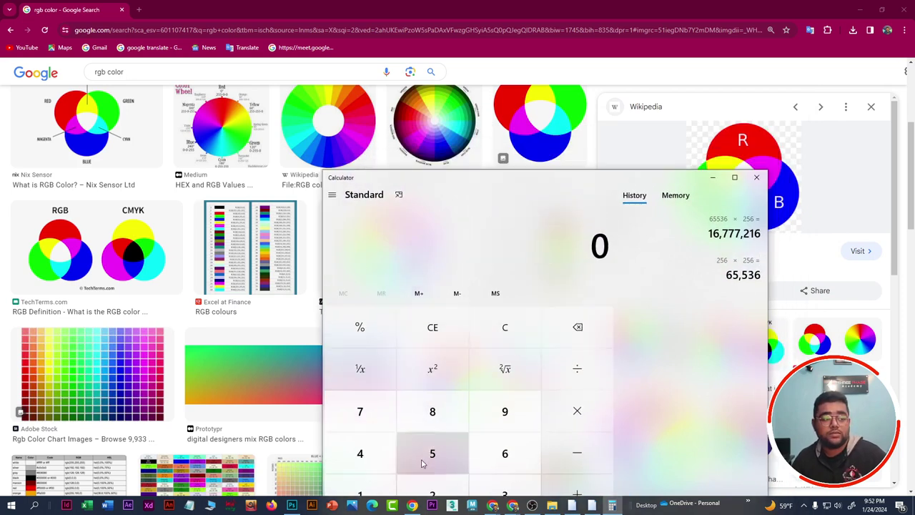
drag(511, 181, 409, 110)
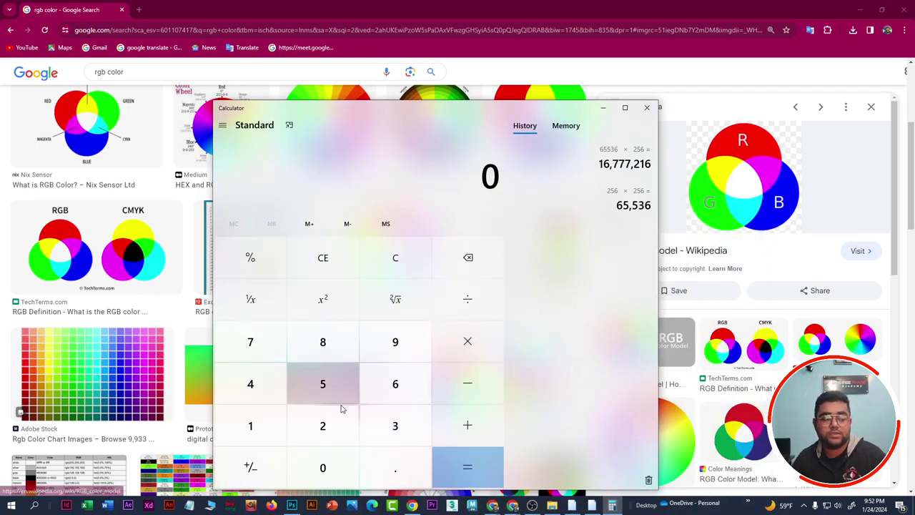
click(292, 504)
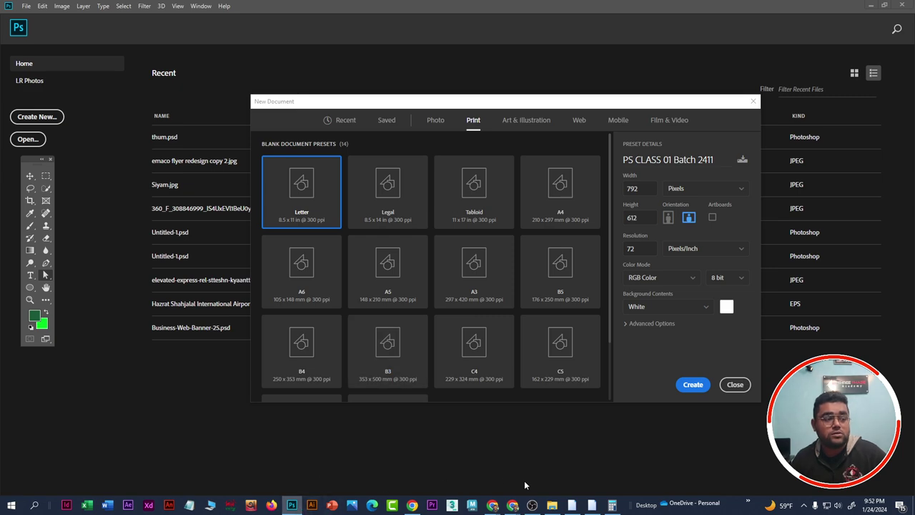
mouse_move(513, 505)
click(599, 474)
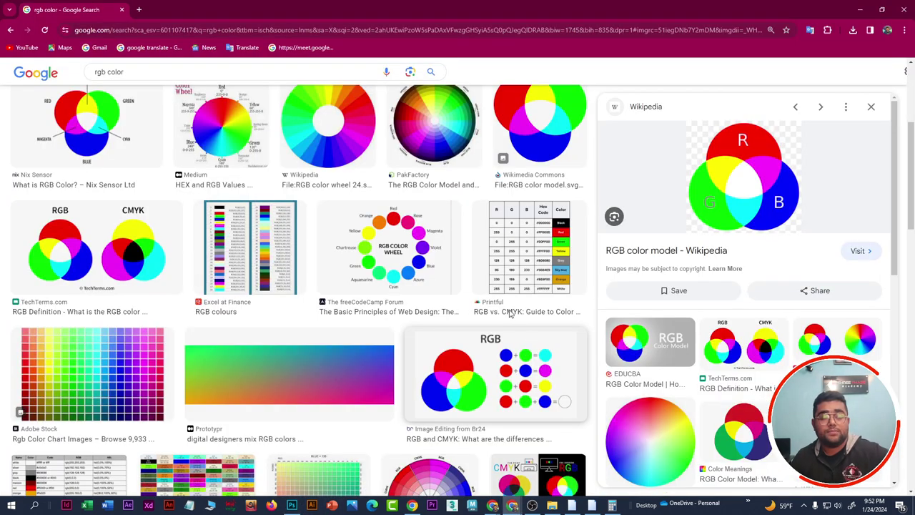
click(612, 505)
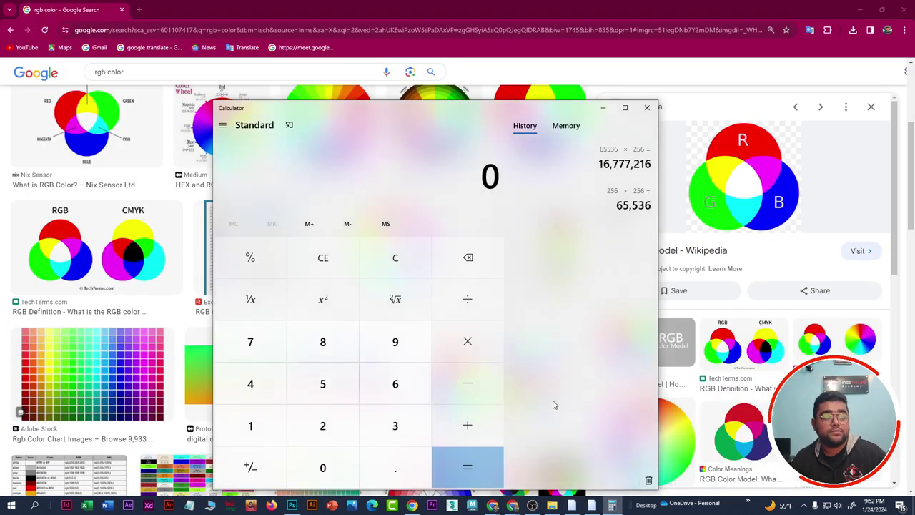
Step: Compute 256 × 256 × 256 = 16,777,216 in Calculator
click(339, 433)
click(326, 388)
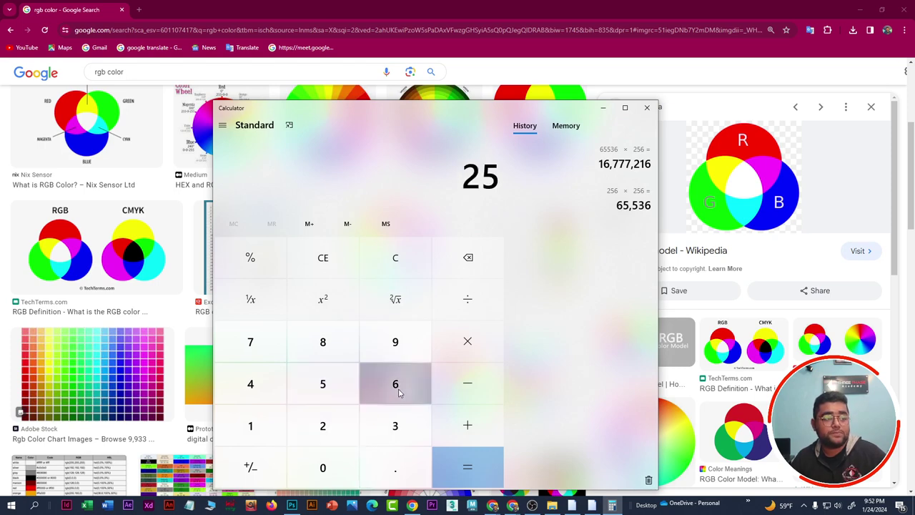
click(394, 384)
click(468, 342)
click(326, 425)
click(333, 385)
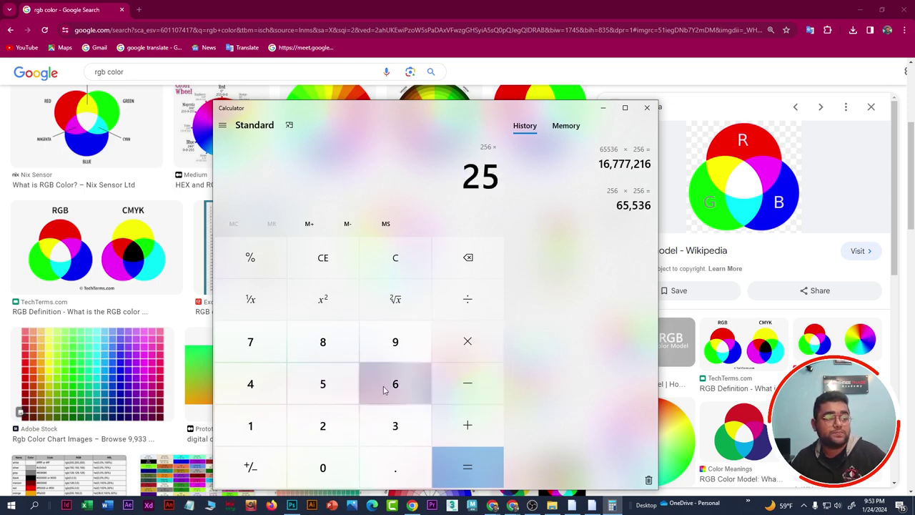
click(389, 384)
click(467, 347)
click(331, 434)
click(321, 383)
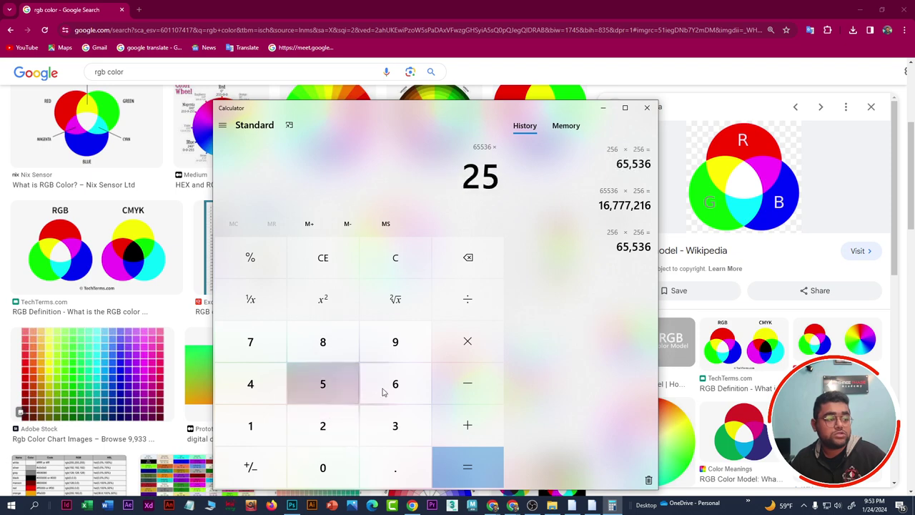
click(395, 384)
click(467, 467)
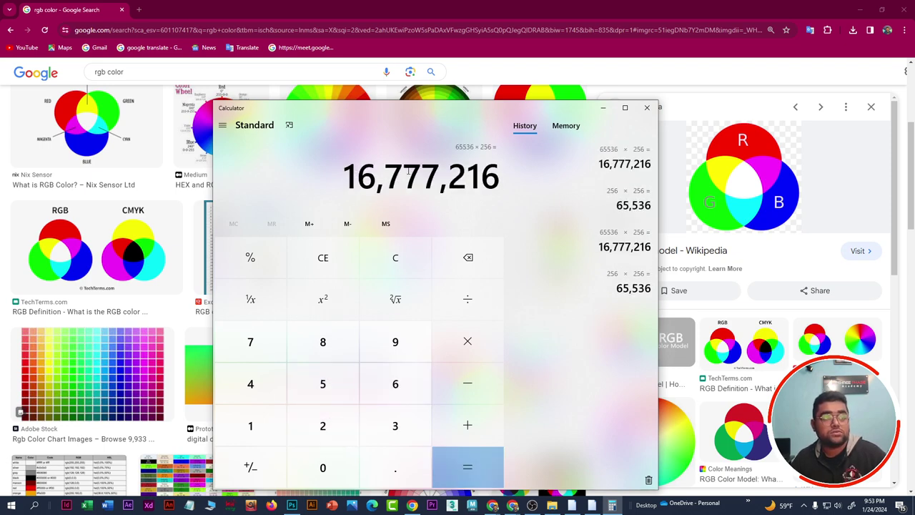
Step: Double 16,777,216 to get 33,554,432, then close Calculator and minimize Chrome to show Photoshop
drag(447, 171, 329, 174)
click(485, 179)
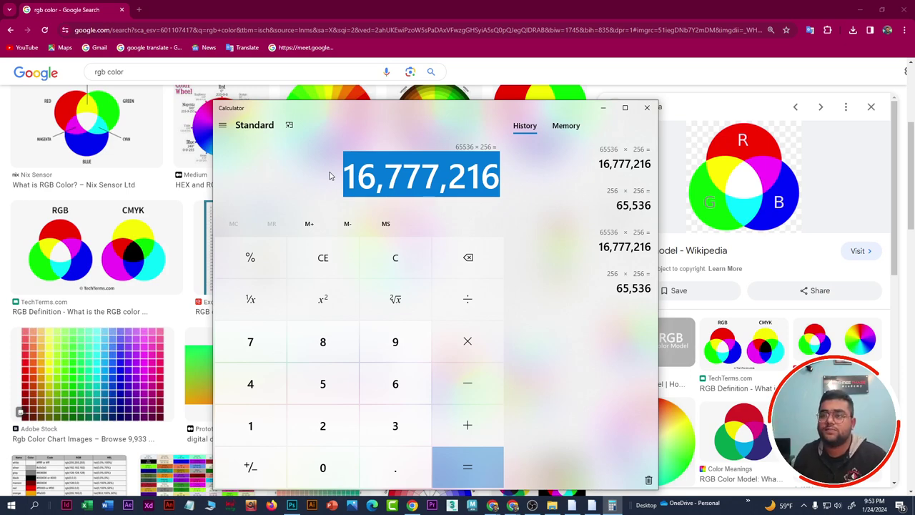
drag(356, 178, 494, 180)
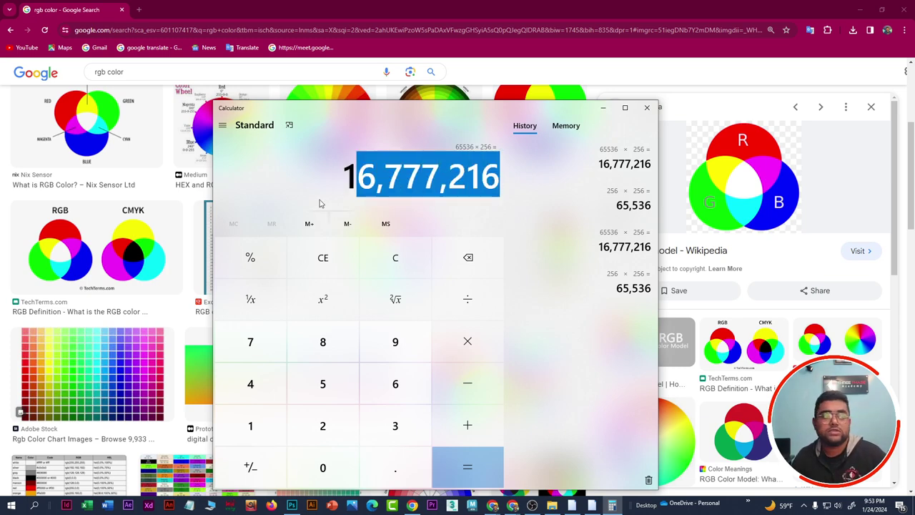
click(422, 178)
drag(346, 175, 504, 197)
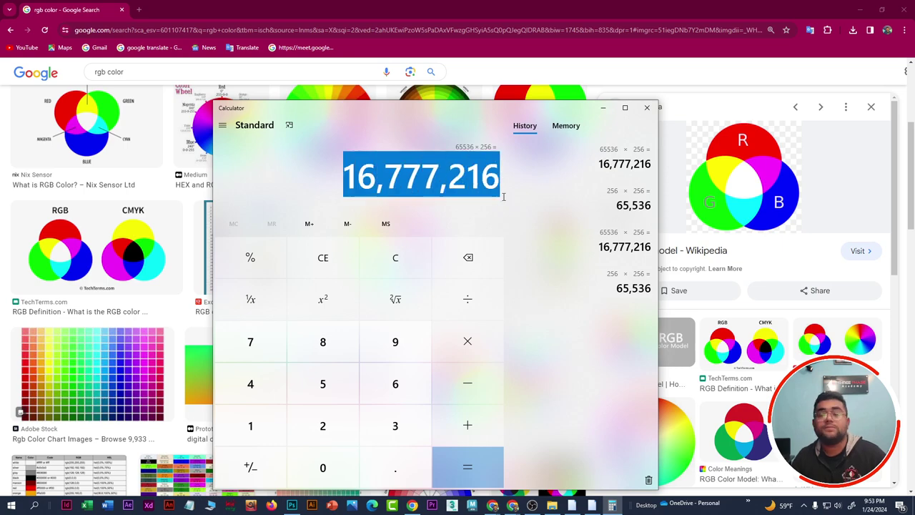
click(475, 350)
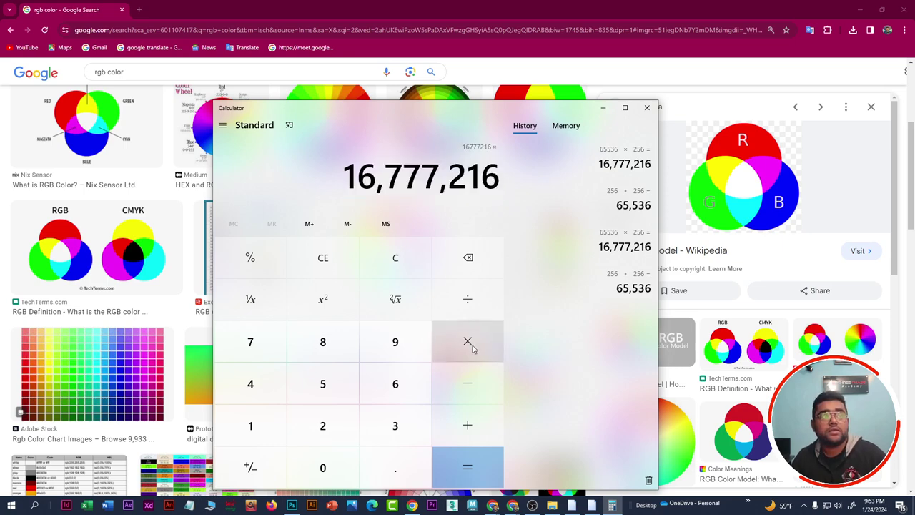
click(326, 436)
click(470, 475)
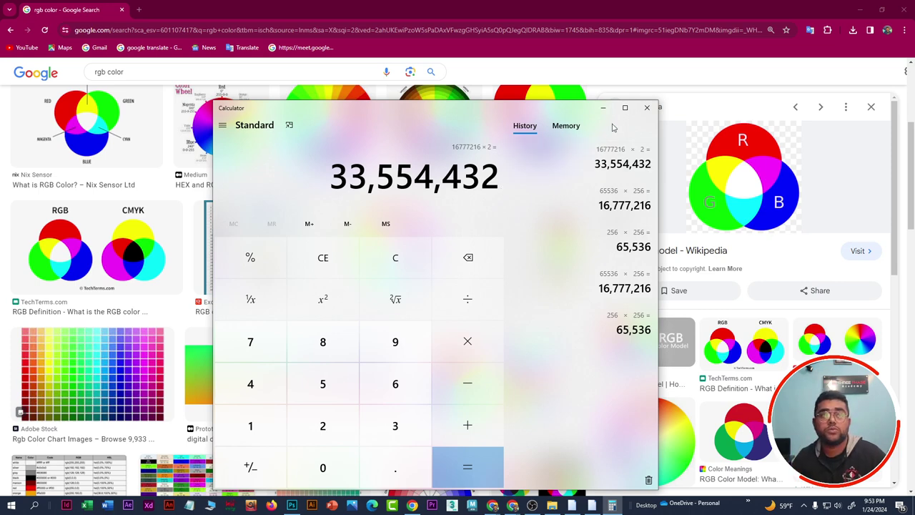
click(647, 108)
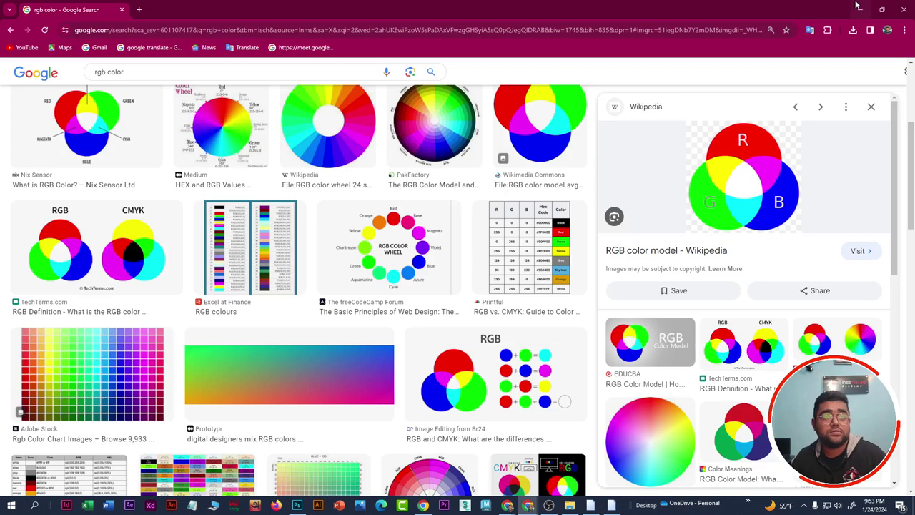
click(861, 9)
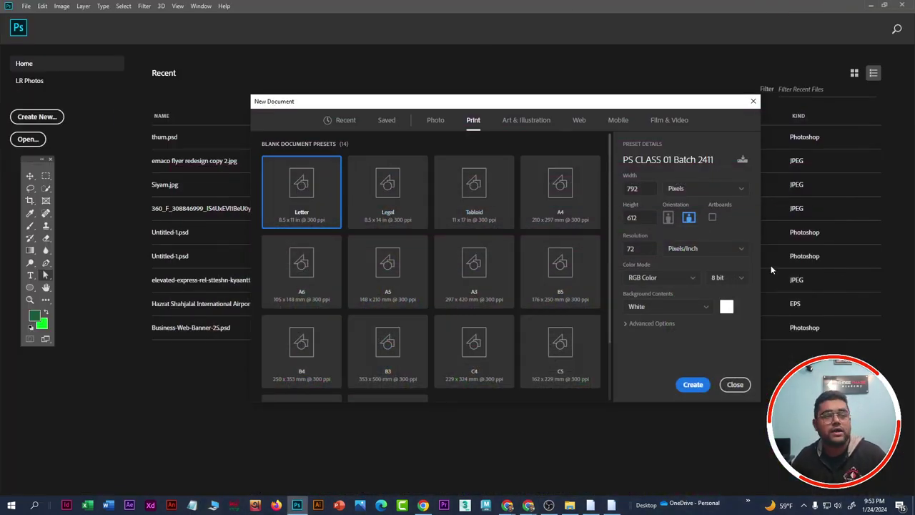
click(723, 279)
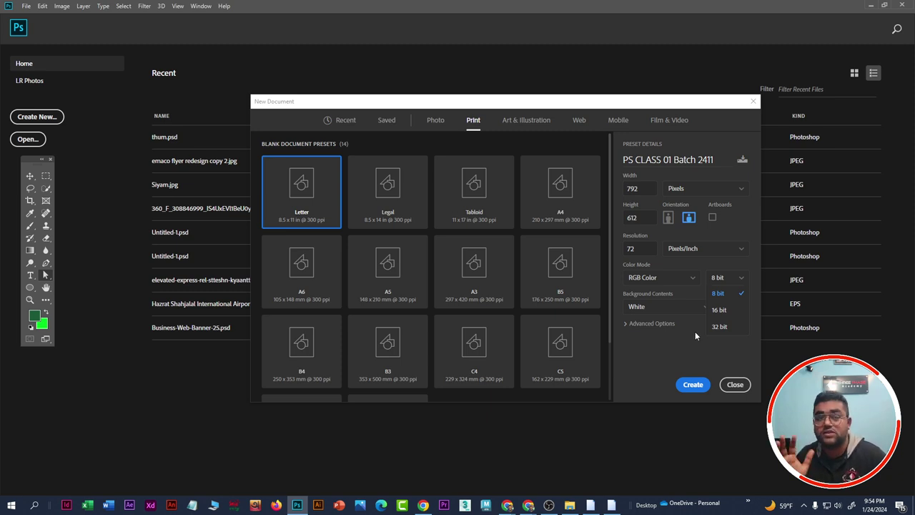
click(721, 278)
click(720, 278)
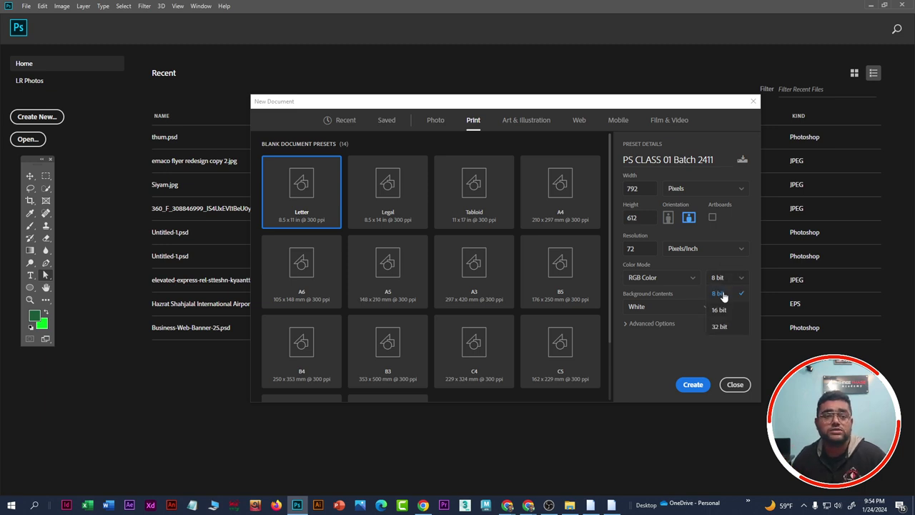
click(722, 294)
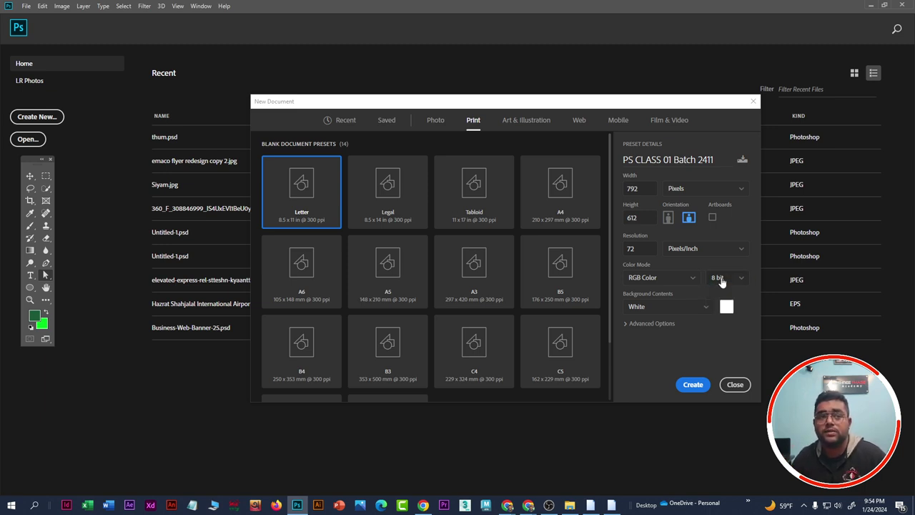
click(722, 279)
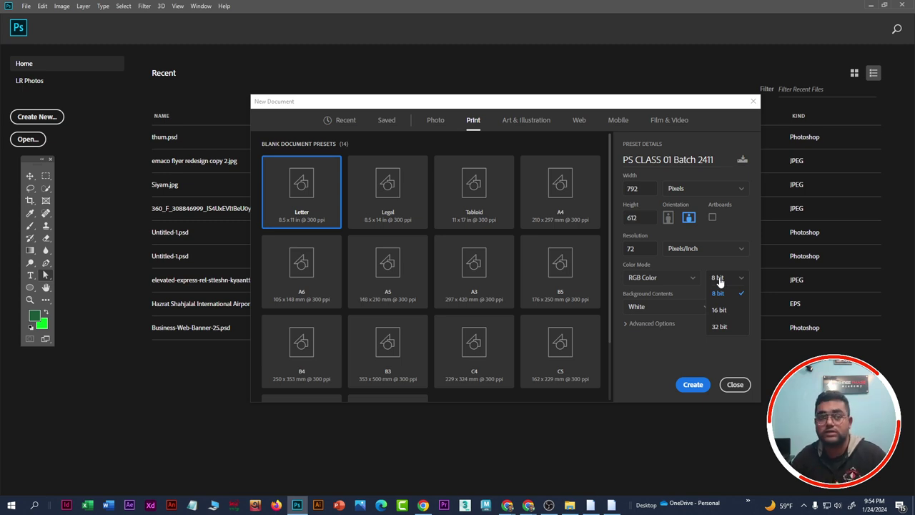
click(719, 294)
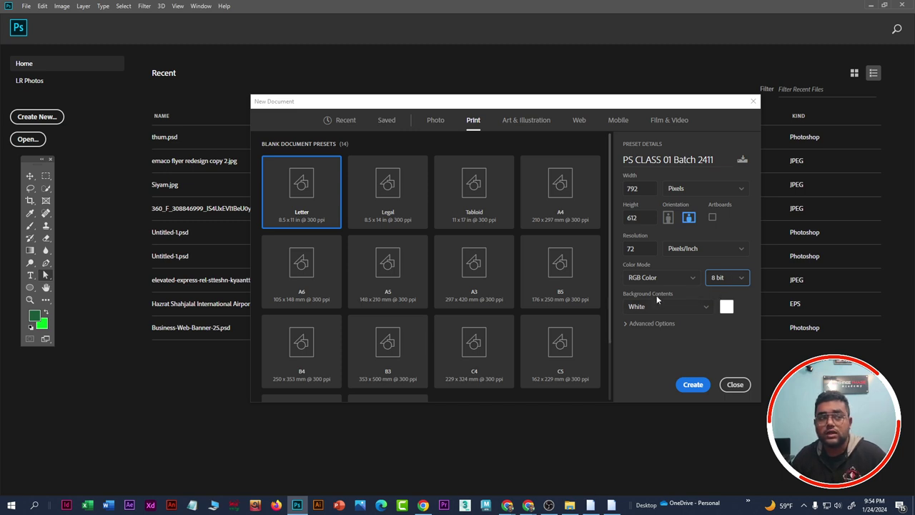
Step: Keep the White background and switch the colour mode to CMYK Color
click(628, 324)
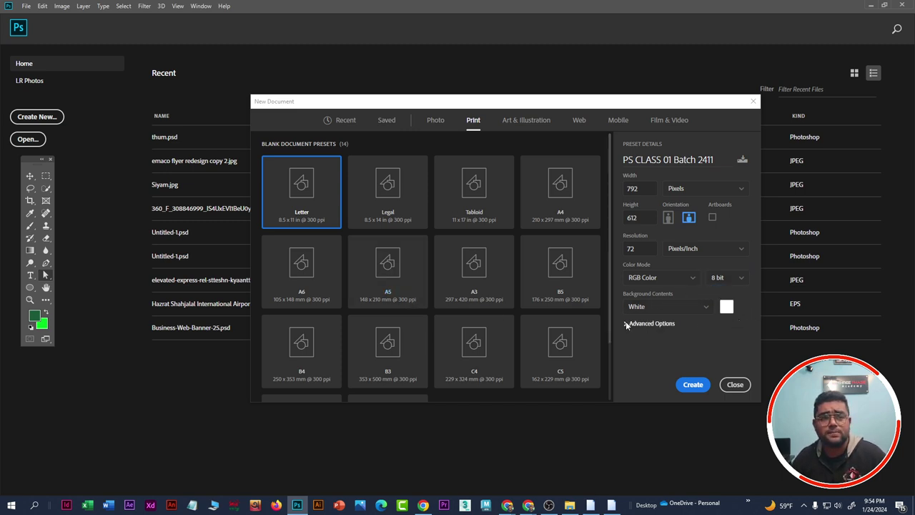
click(684, 309)
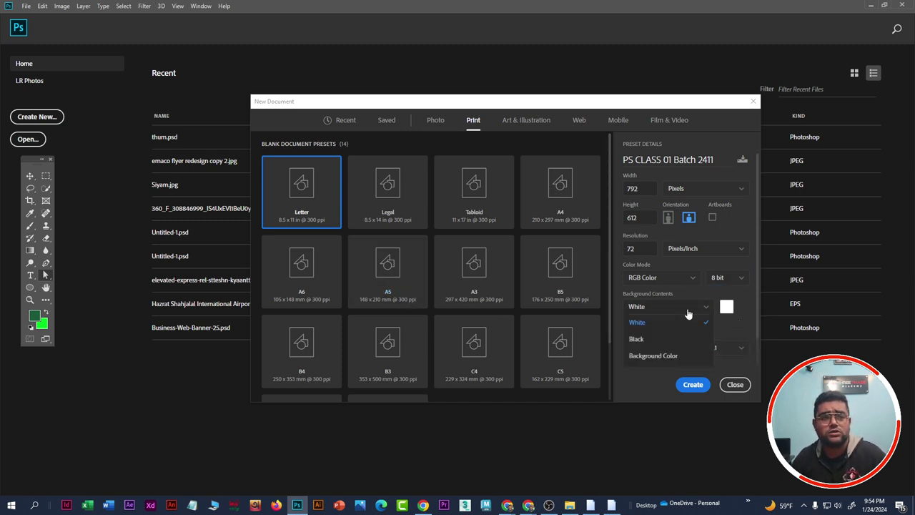
click(648, 324)
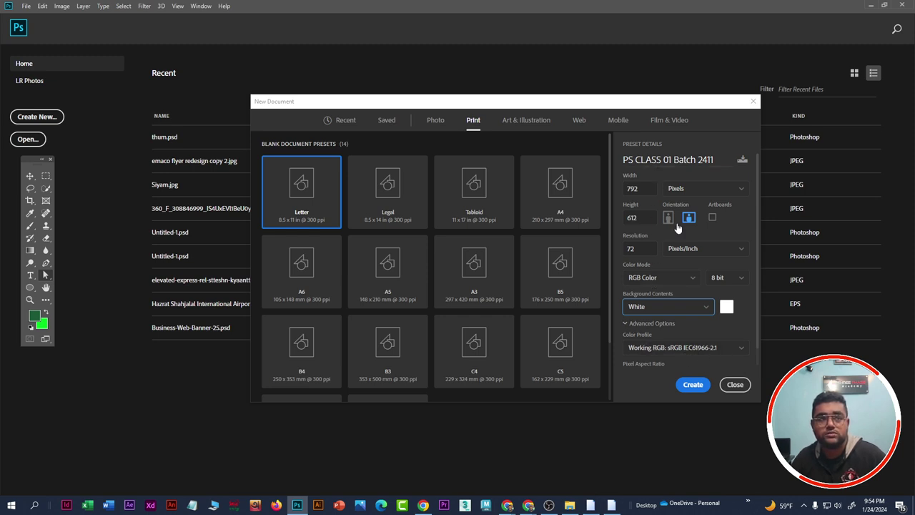
click(665, 279)
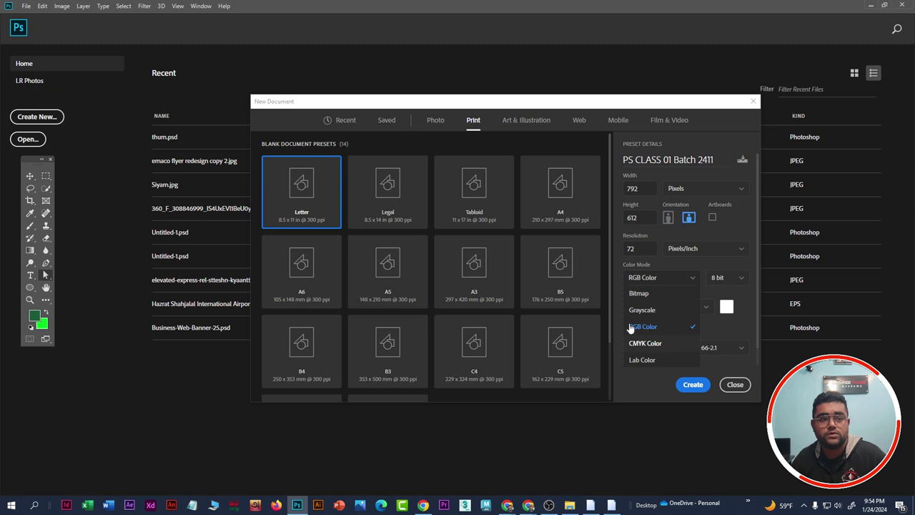
click(646, 344)
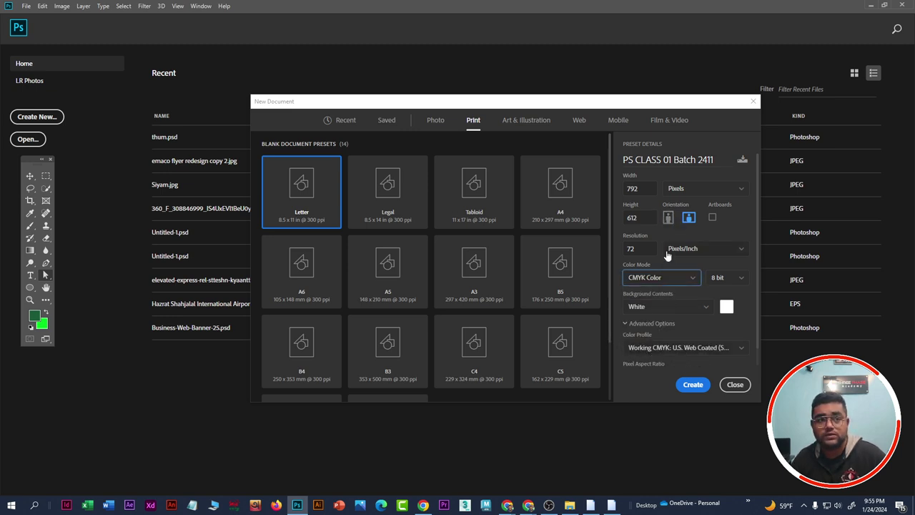
Step: Switch the colour mode back to RGB Color, create the 792 × 612 px canvas, and zoom back to 100%
click(626, 324)
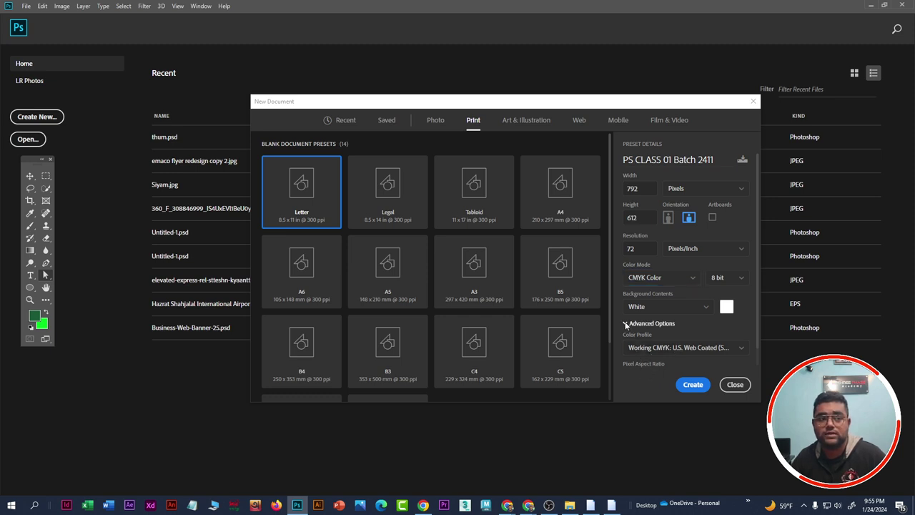
click(671, 277)
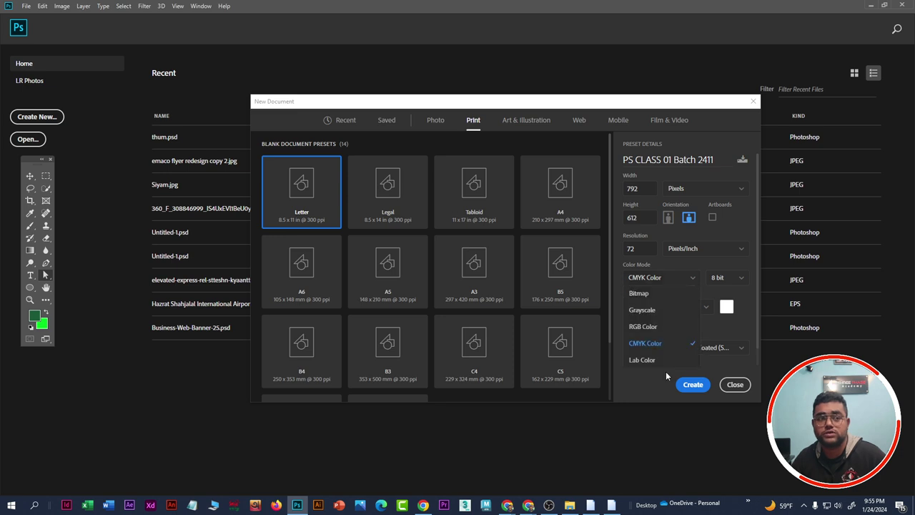
click(642, 327)
click(627, 323)
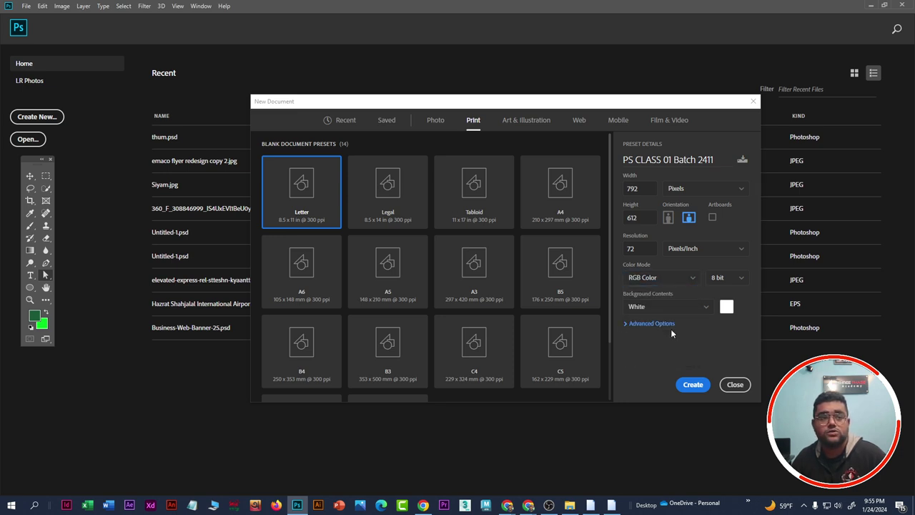
click(693, 387)
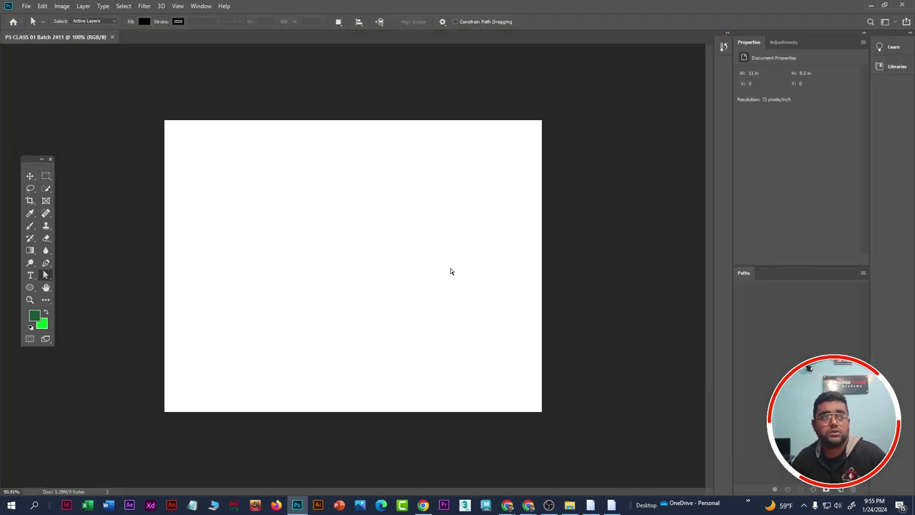
scroll(445, 274, down, 2)
scroll(318, 235, up, 3)
scroll(319, 235, up, 1)
Step: Bring up the New Document dialog, preset to 1032 × 360 px at 72 ppi
scroll(319, 235, down, 2)
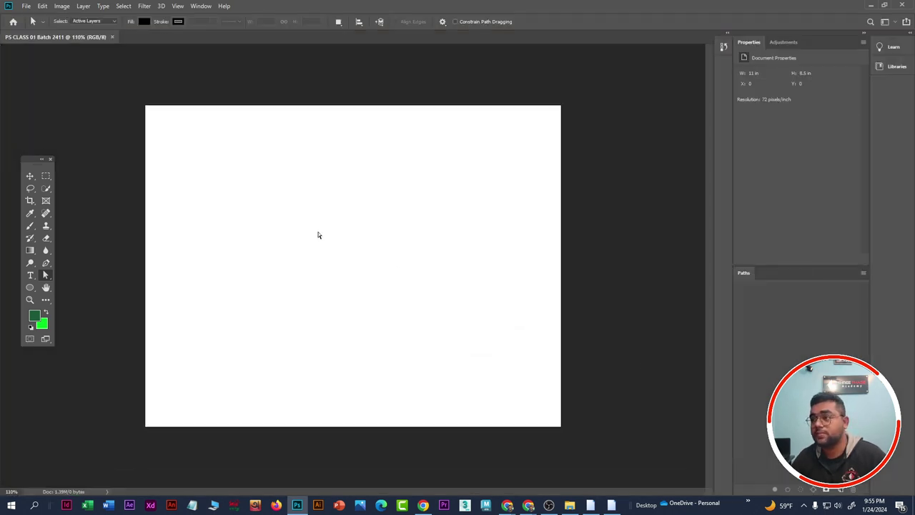
click(24, 6)
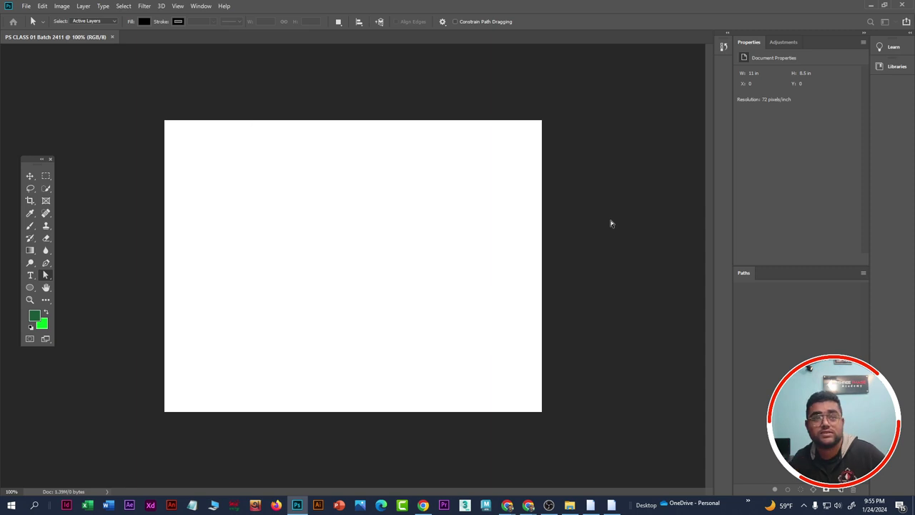
key(ctrl+n)
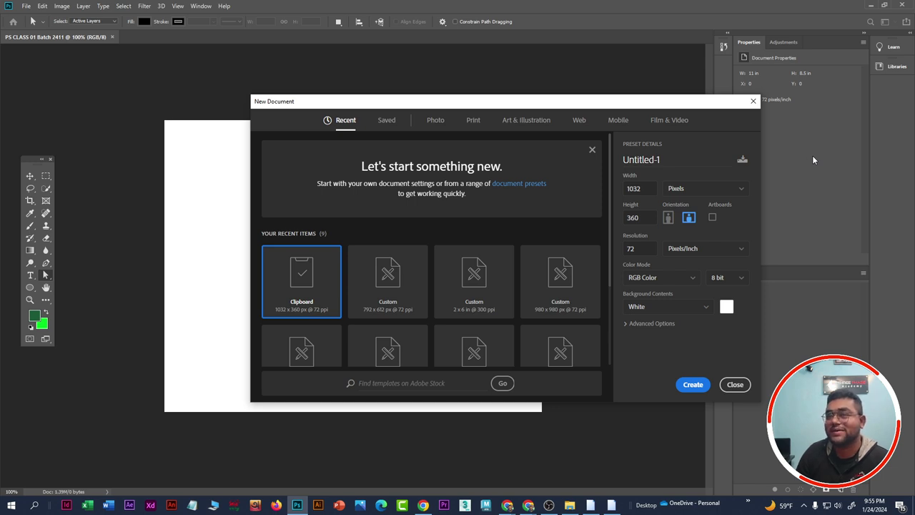
Step: Maximise the Google Meet call window and bring it in front of Photoshop
key(alt+Tab)
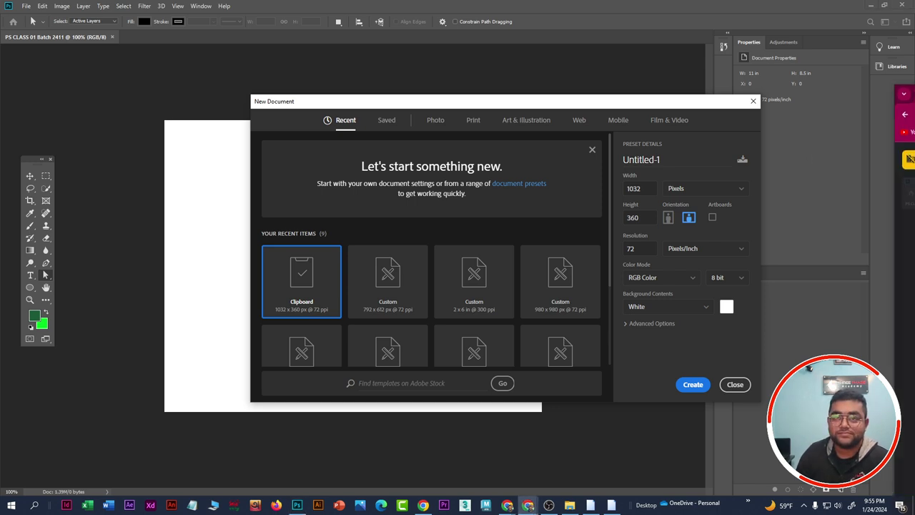
drag(216, 67, 226, 18)
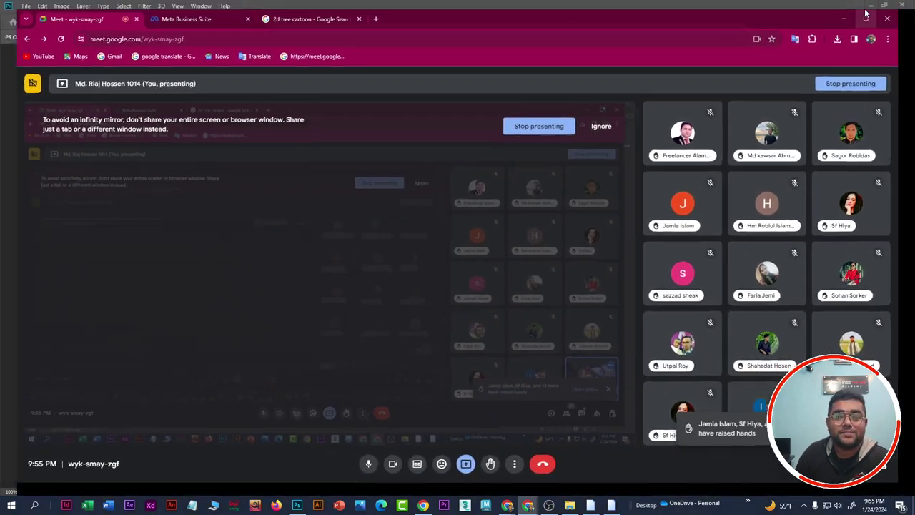
key(alt+Tab)
click(529, 507)
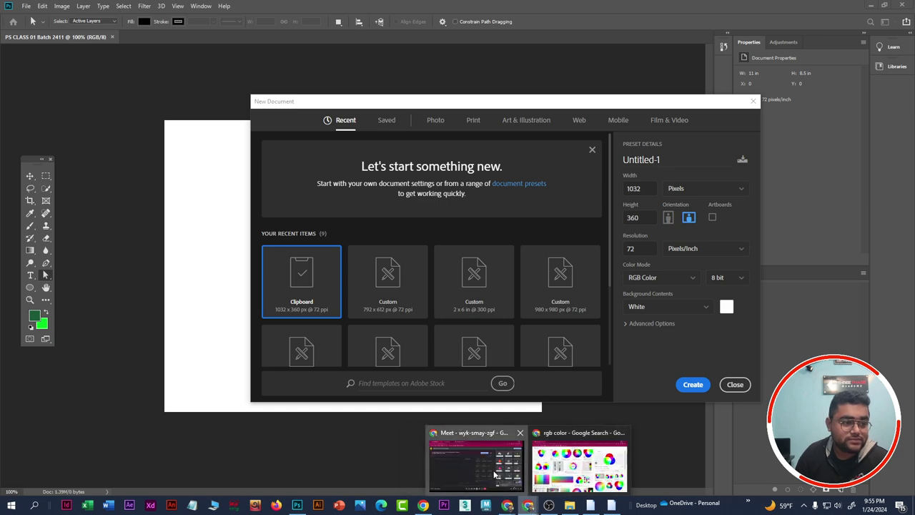
click(474, 464)
Step: Write the question 'w-150 px h-200 px banner design...R=? c=?' in the in-call chat
click(852, 477)
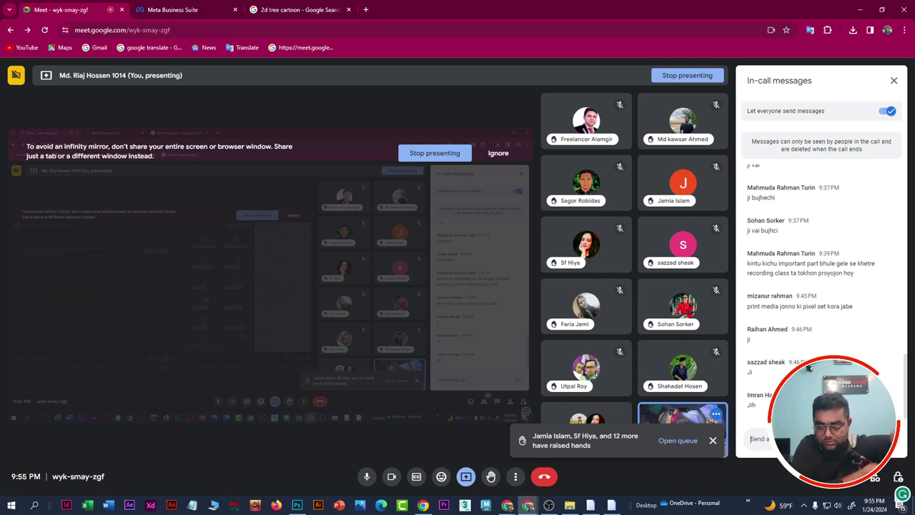
text(150)
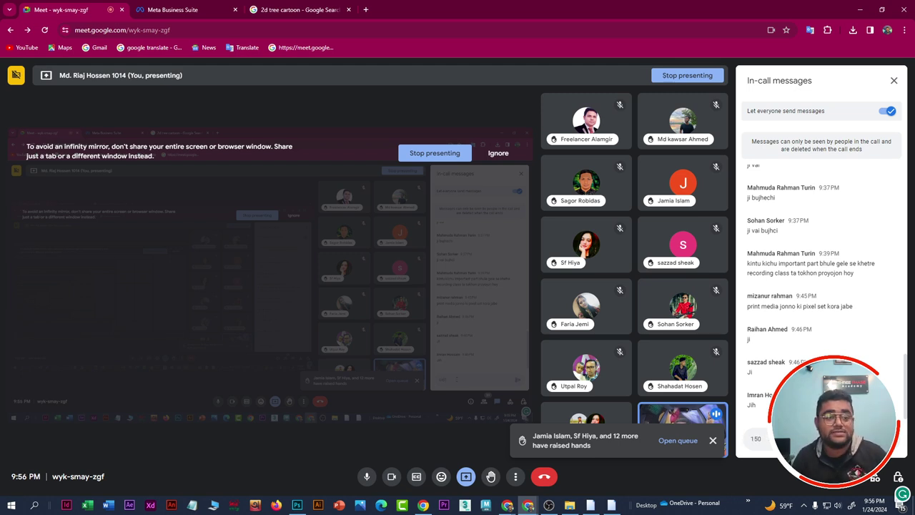
text( p)
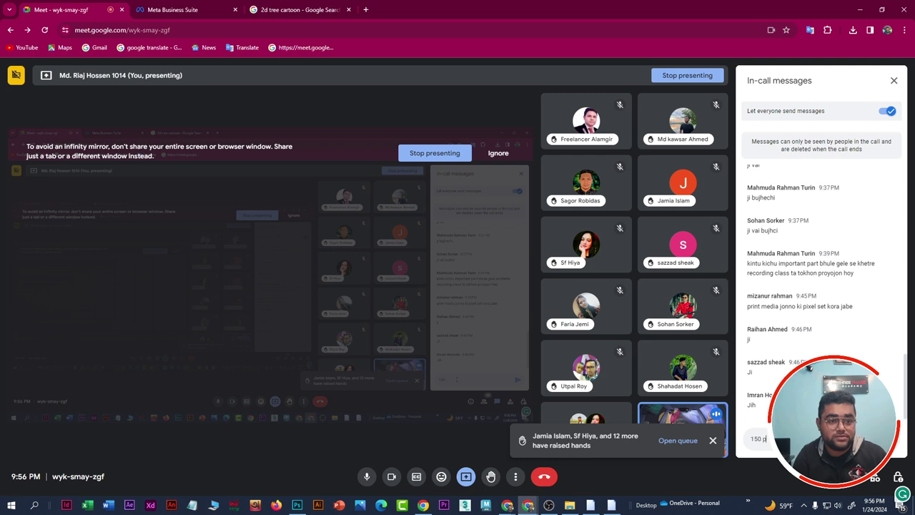
text(x)
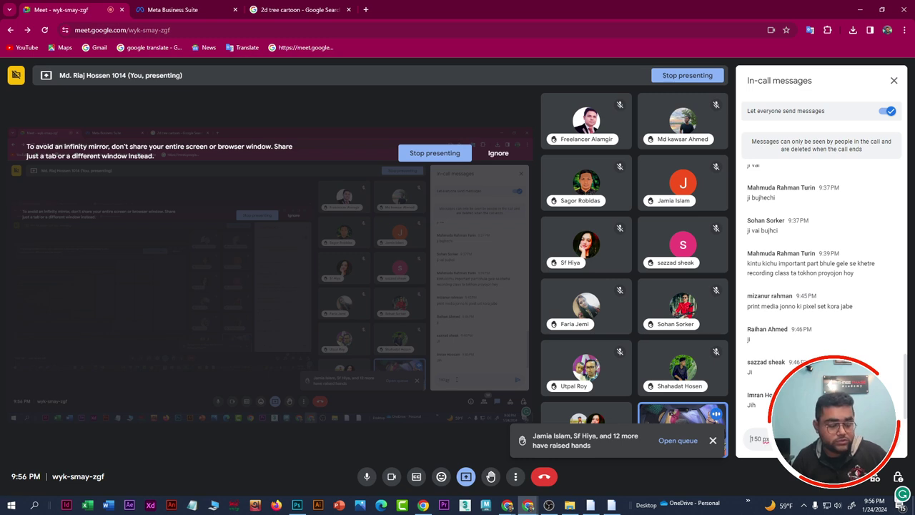
text(w)
key(Right)
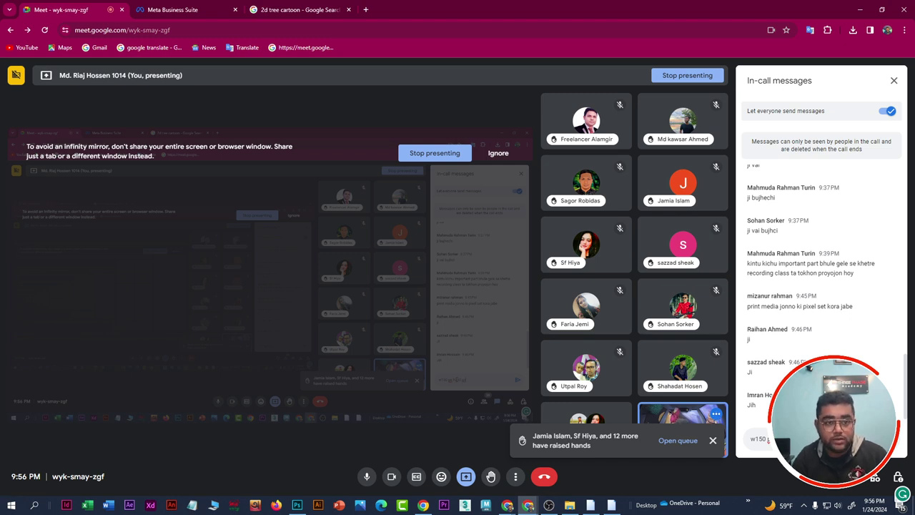
key(Return)
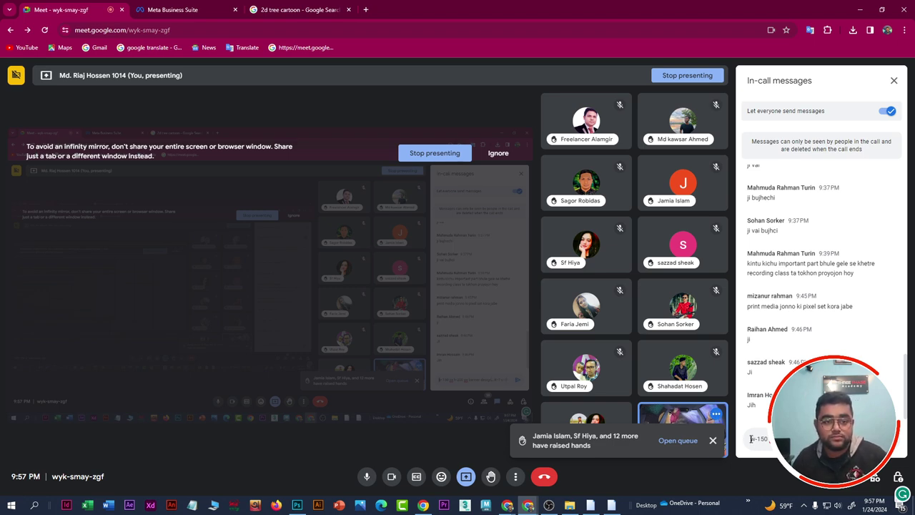
Step: Select the whole quiz question text and copy it
key(ctrl+a)
right_click(855, 438)
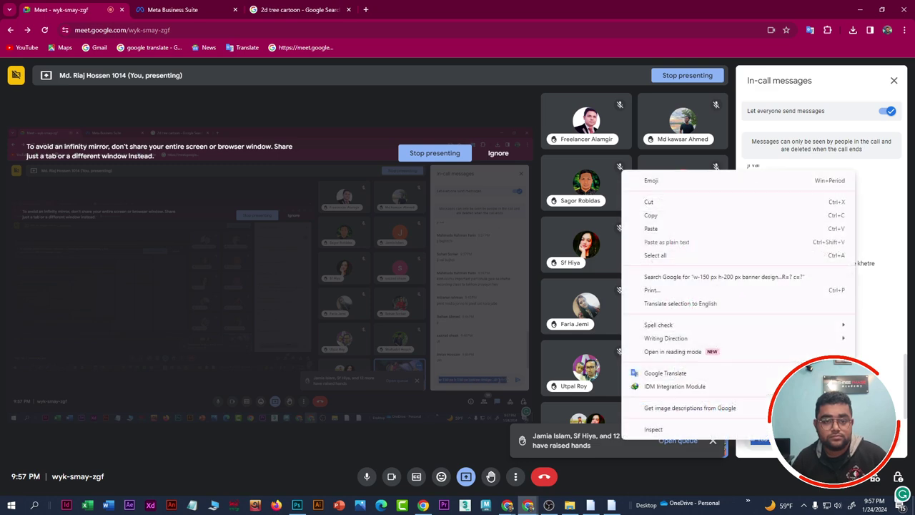
click(665, 216)
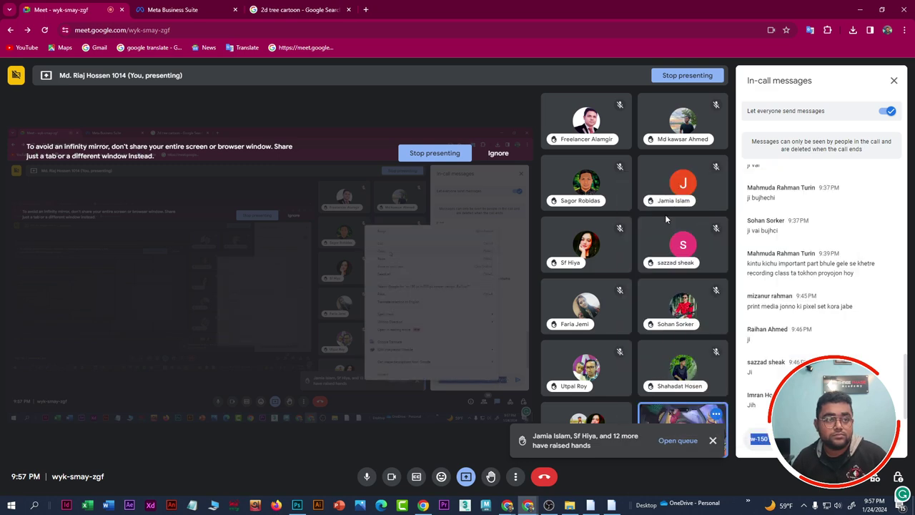
Step: Dismiss New Document and paste the quiz question over the Lorem Ipsum placeholder as red type
key(alt+Tab)
click(734, 383)
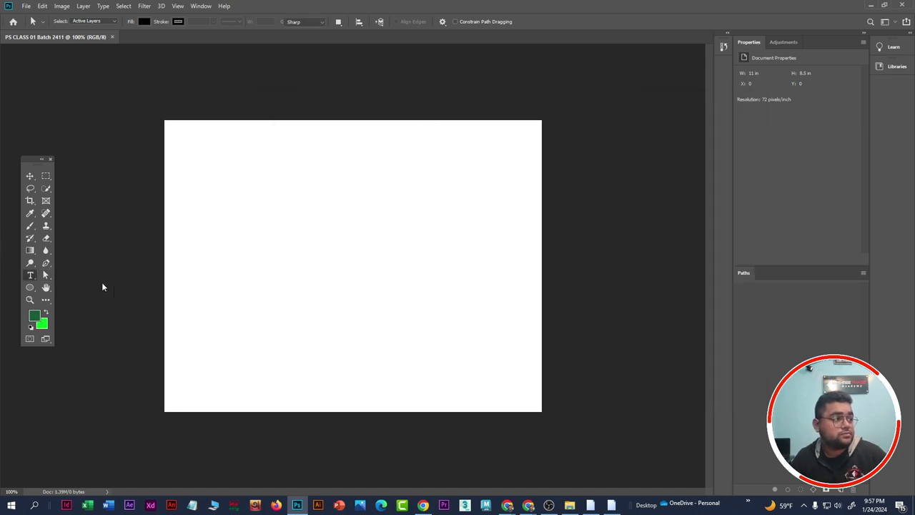
key(t)
click(296, 259)
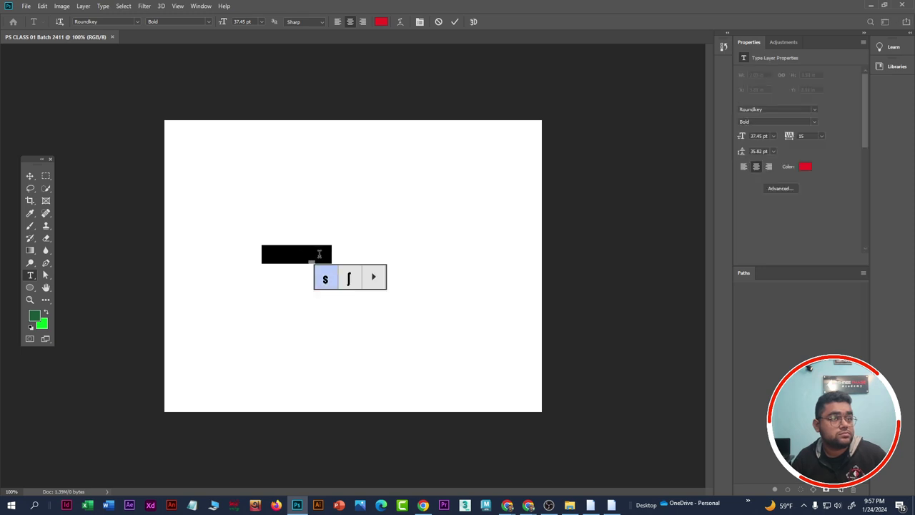
click(281, 257)
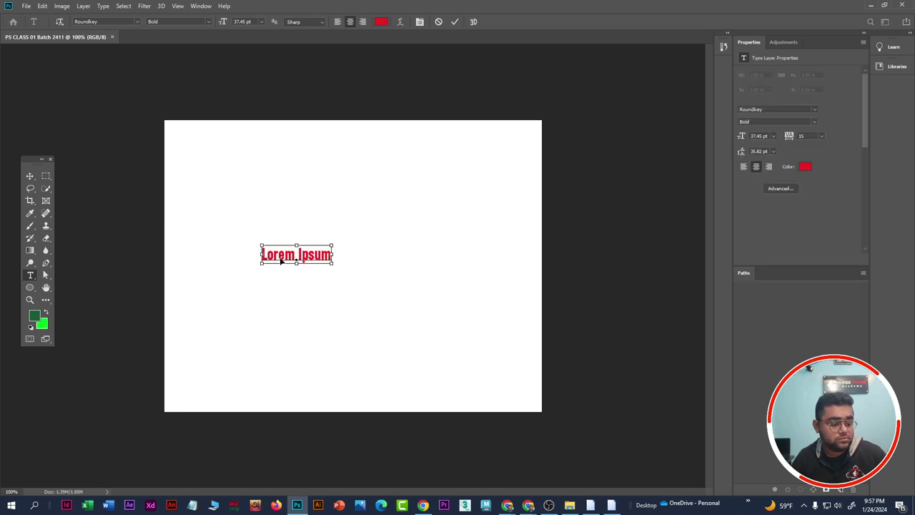
double_click(289, 256)
key(ctrl+a)
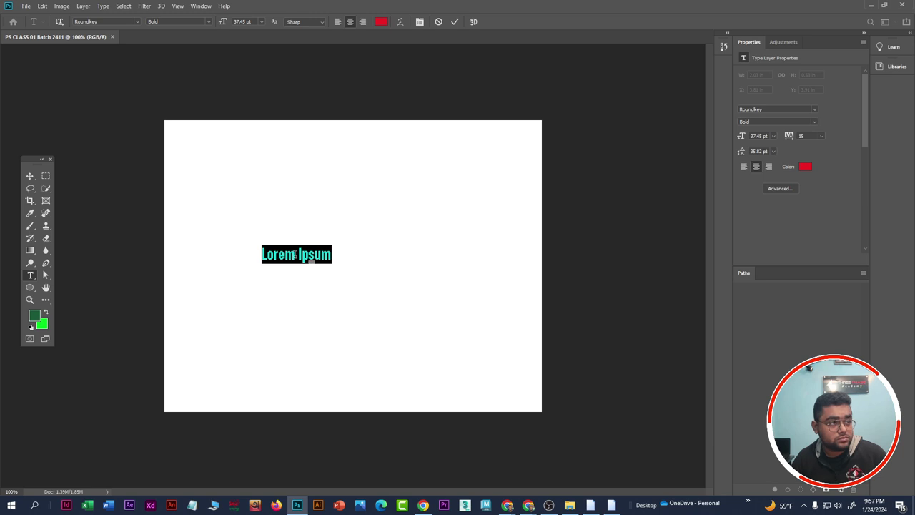
text(w-150 px h-200 px banner design...R=? c=?)
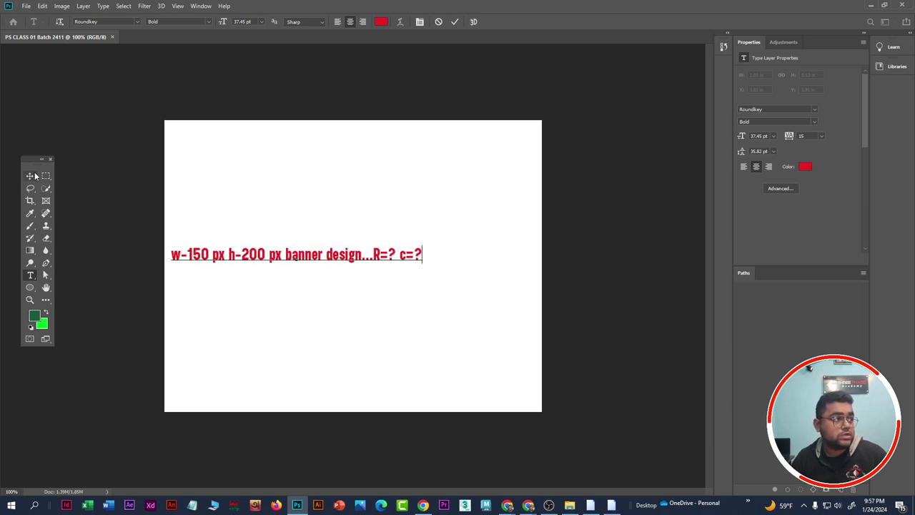
Step: Nudge the red quiz text right and move R=? c=? onto its own line
drag(319, 266, 346, 258)
click(30, 176)
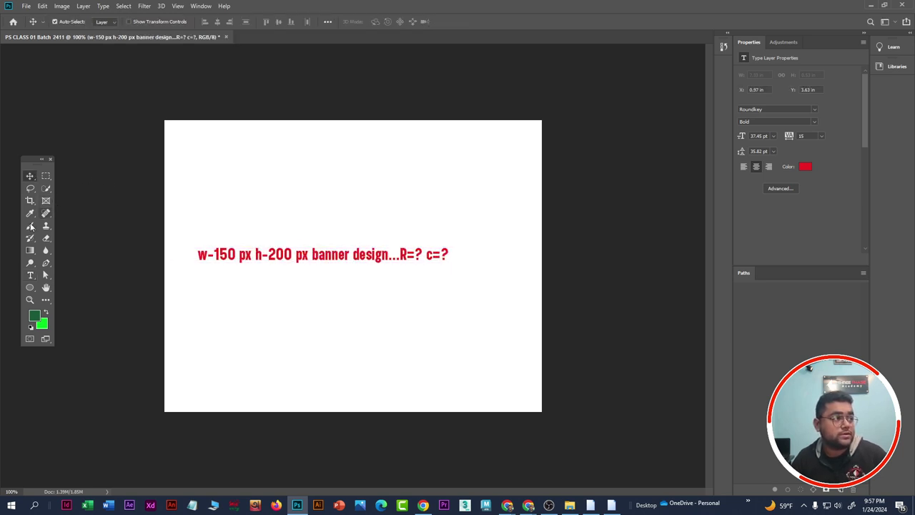
click(30, 275)
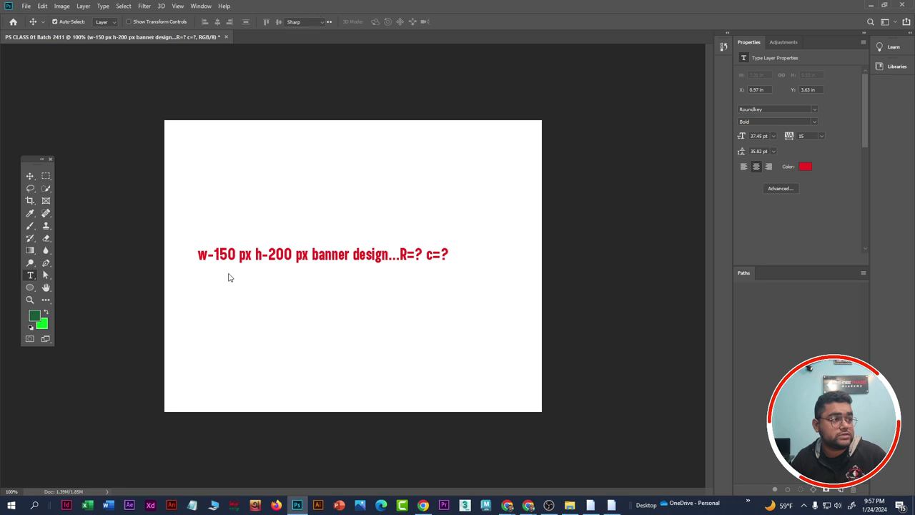
click(400, 255)
key(Return)
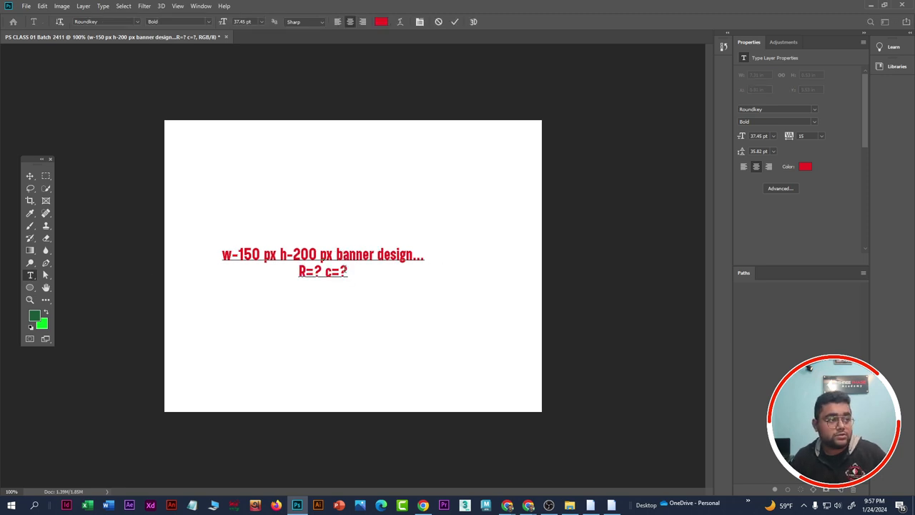
key(Return)
Step: Add the answer line 'cmy 72' beneath R=? c=?
double_click(223, 254)
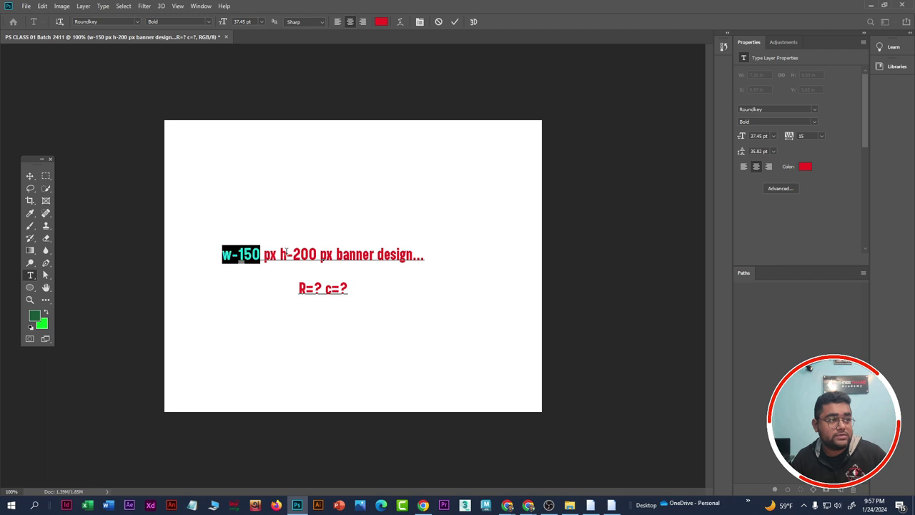
drag(284, 252, 443, 255)
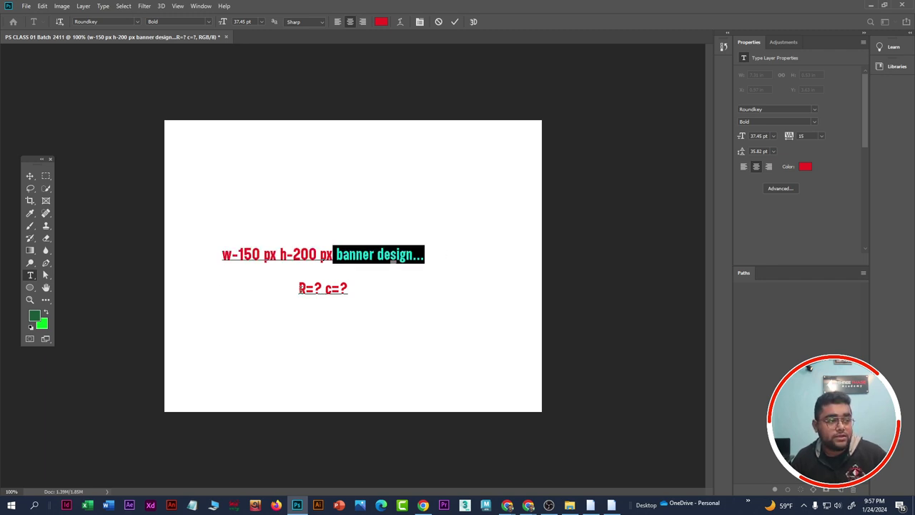
drag(299, 288, 314, 289)
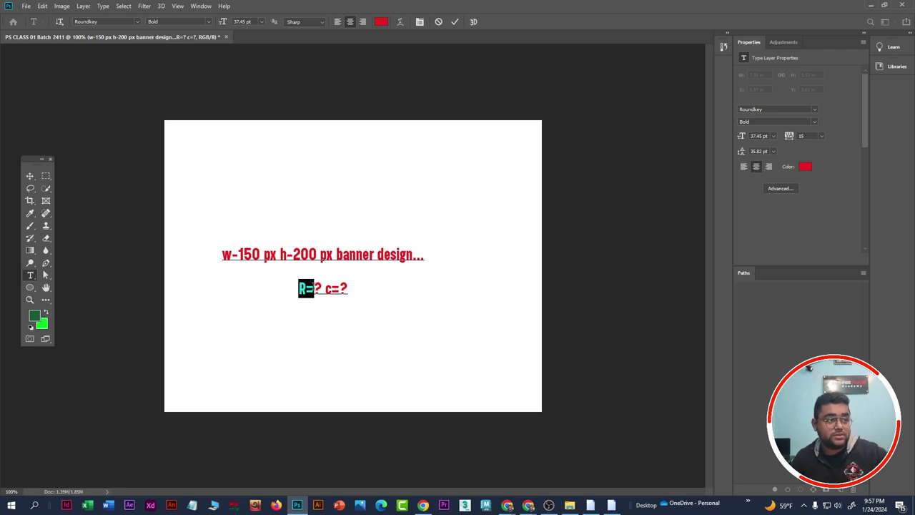
click(313, 289)
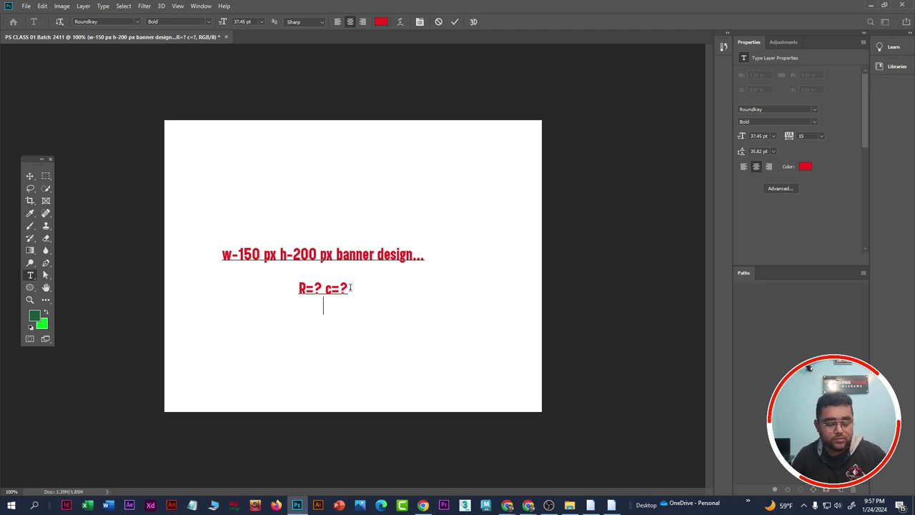
text(cmy)
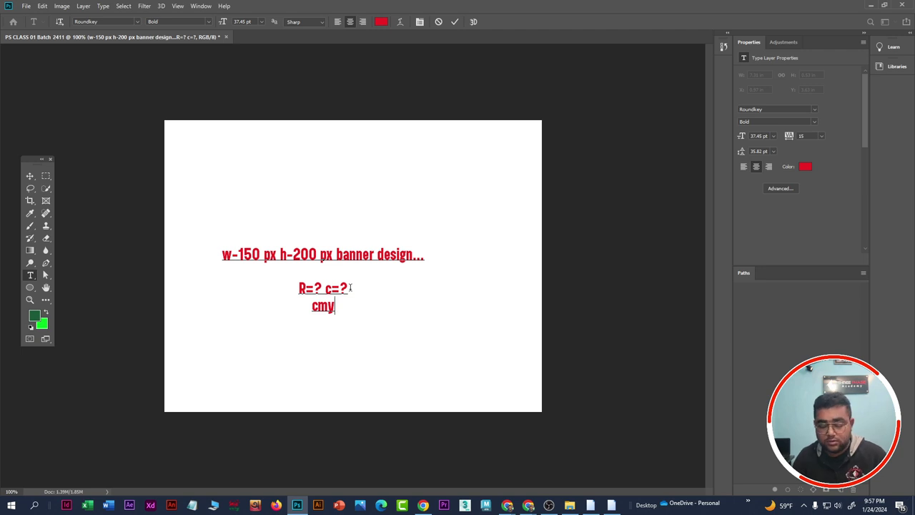
text( 7)
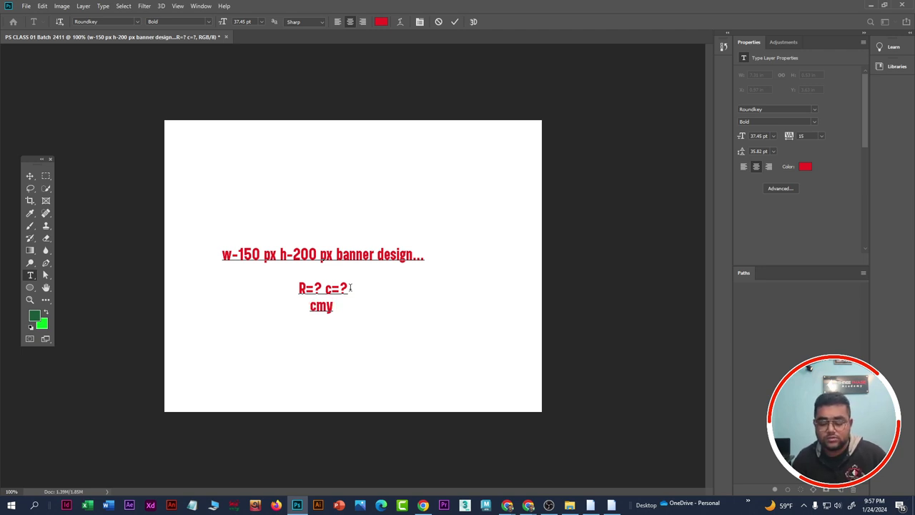
text(2)
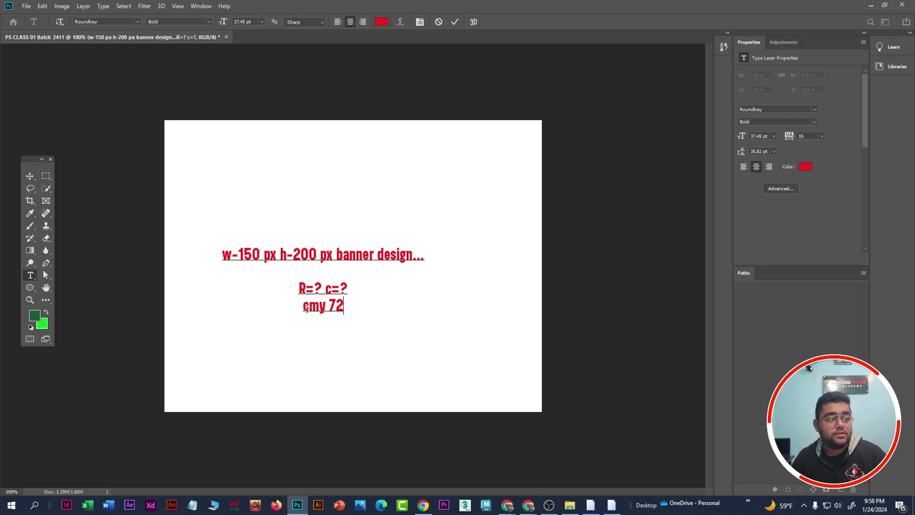
Step: Correct the answer line so it reads 'cmyk 72'
drag(308, 308, 369, 308)
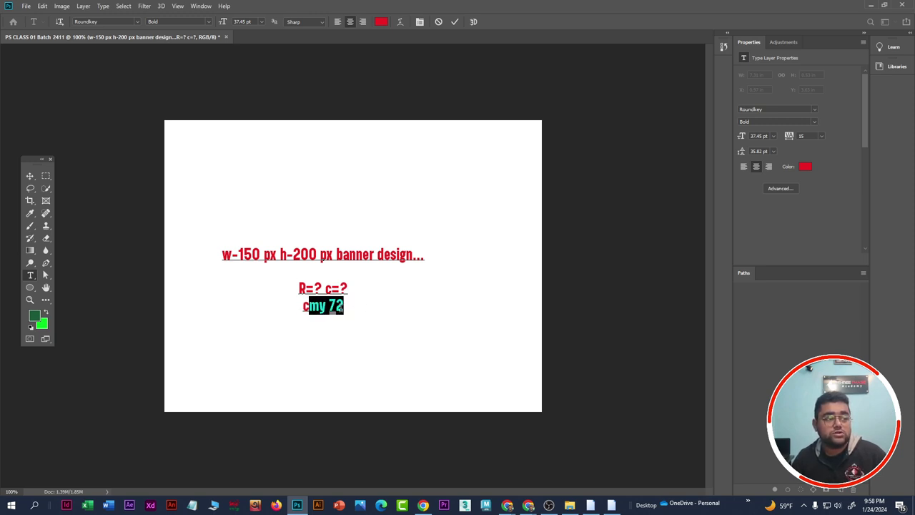
click(344, 306)
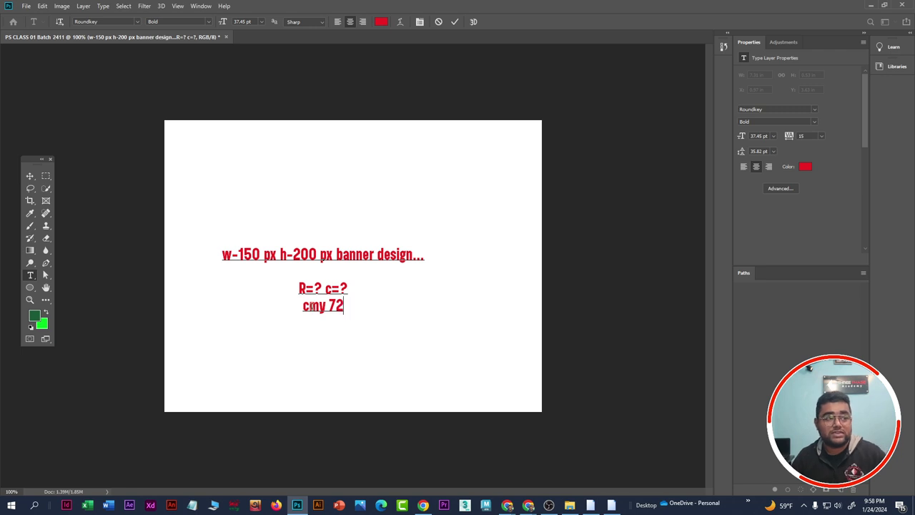
drag(300, 306, 343, 307)
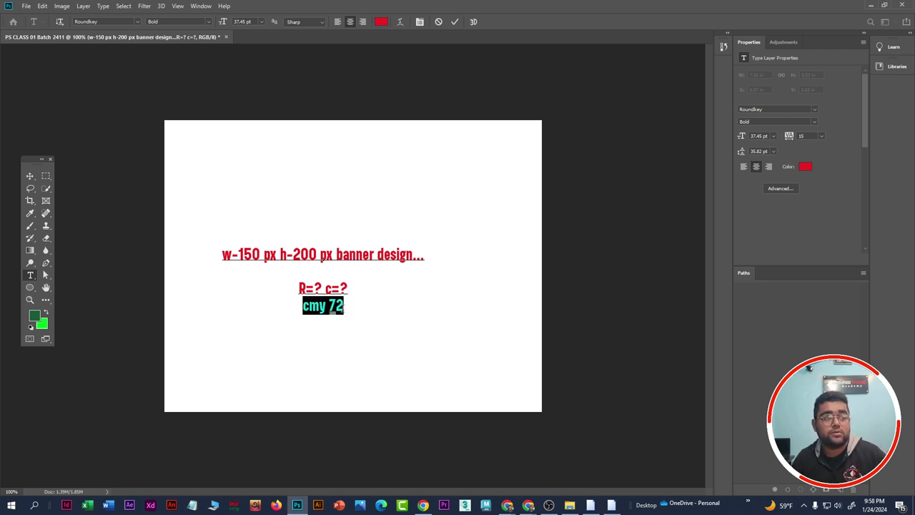
click(320, 306)
double_click(320, 307)
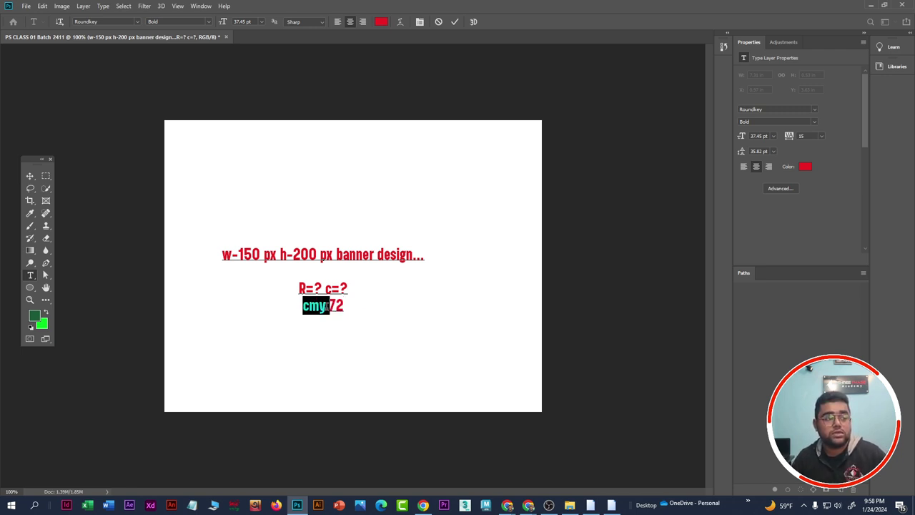
click(326, 306)
text(k)
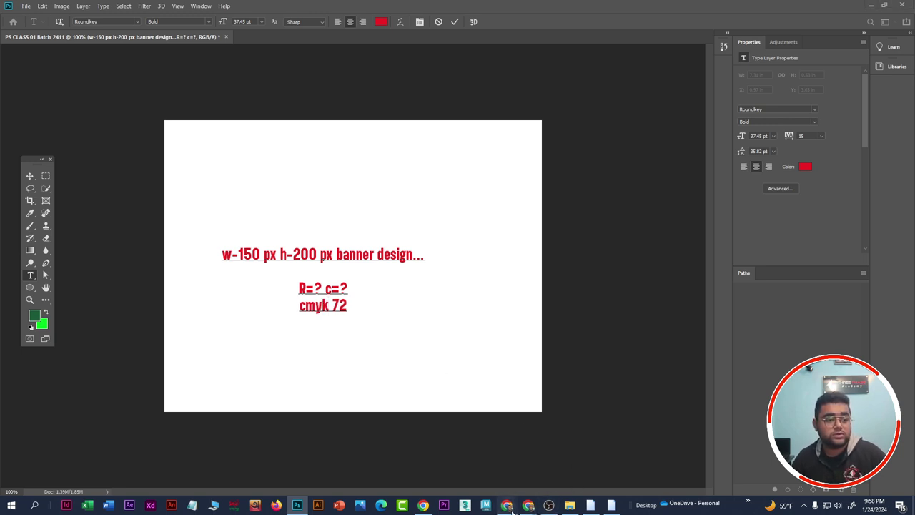
Step: Post the banner-size quiz question in the Meet chat and move the Meet tab into its own window
mouse_move(527, 506)
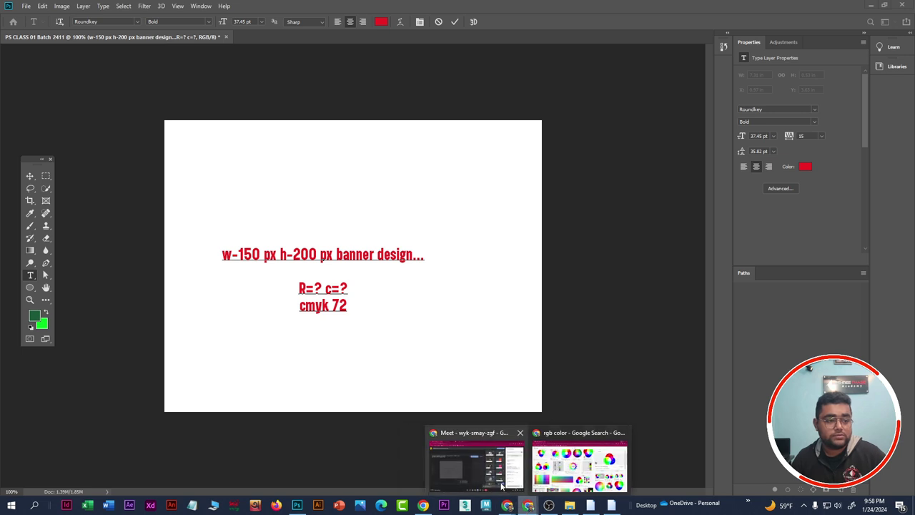
click(460, 473)
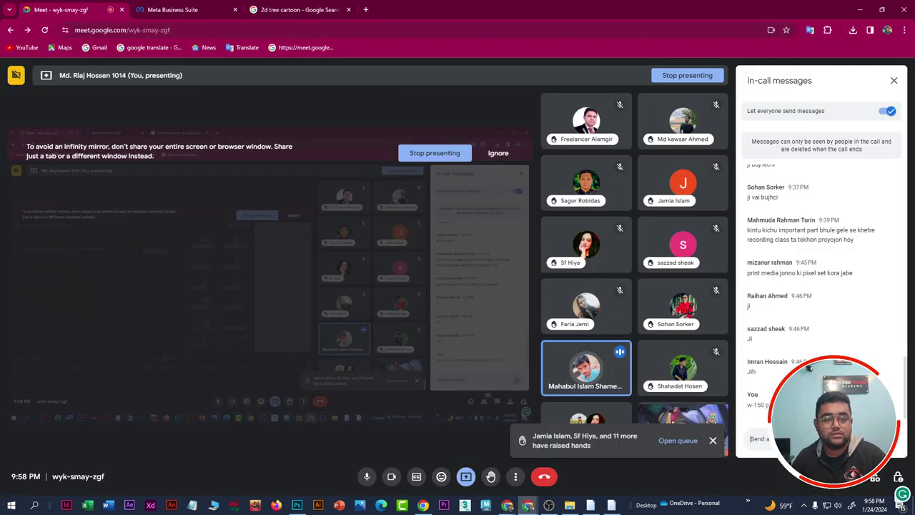
key(Return)
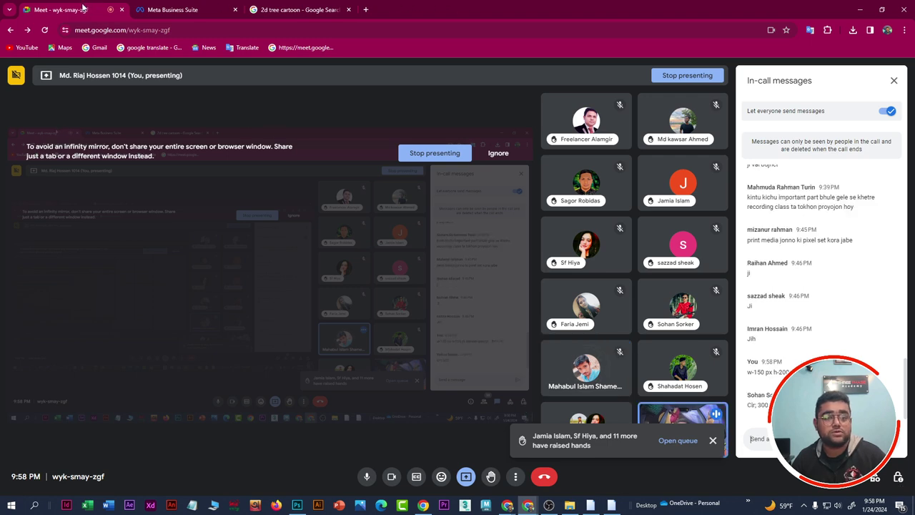
drag(85, 8, 914, 114)
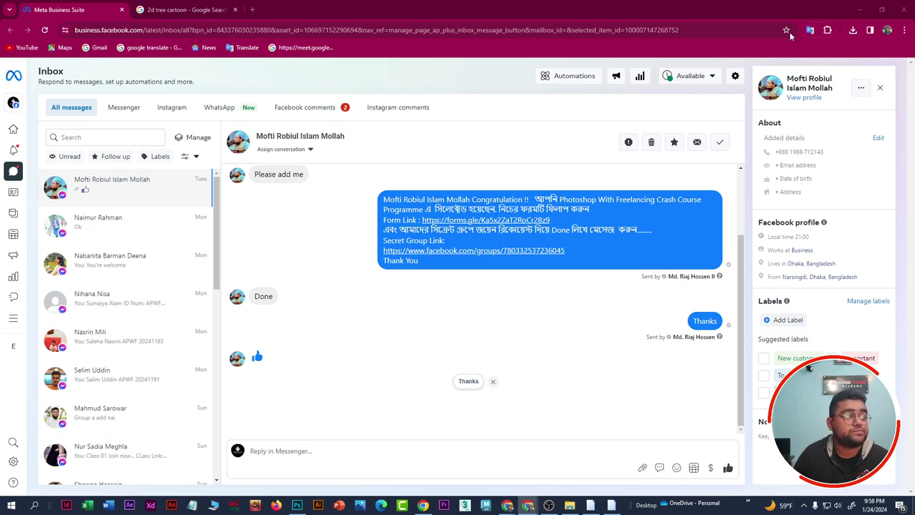
Step: Minimize Chrome to return to the Photoshop banner canvas
click(860, 9)
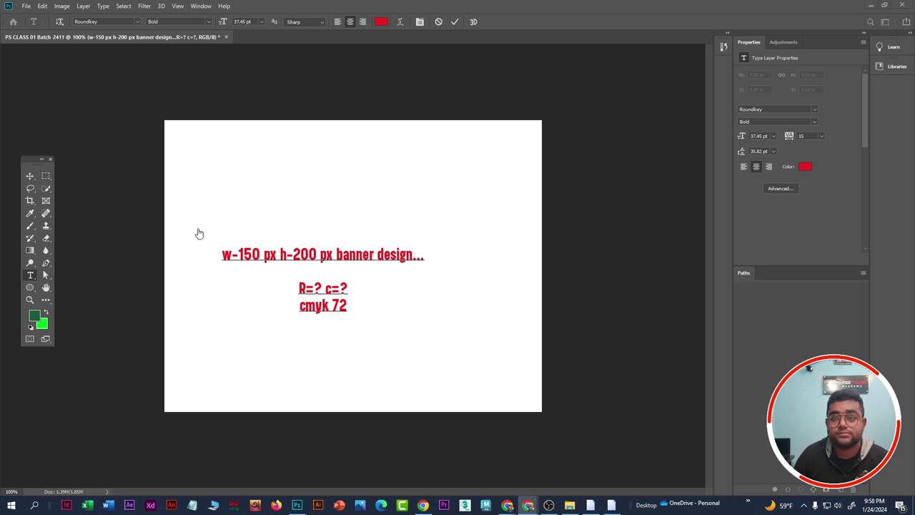
Step: Delete the 'cmyk 72' answer line from the banner text
scroll(313, 231, up, 2)
scroll(314, 232, up, 1)
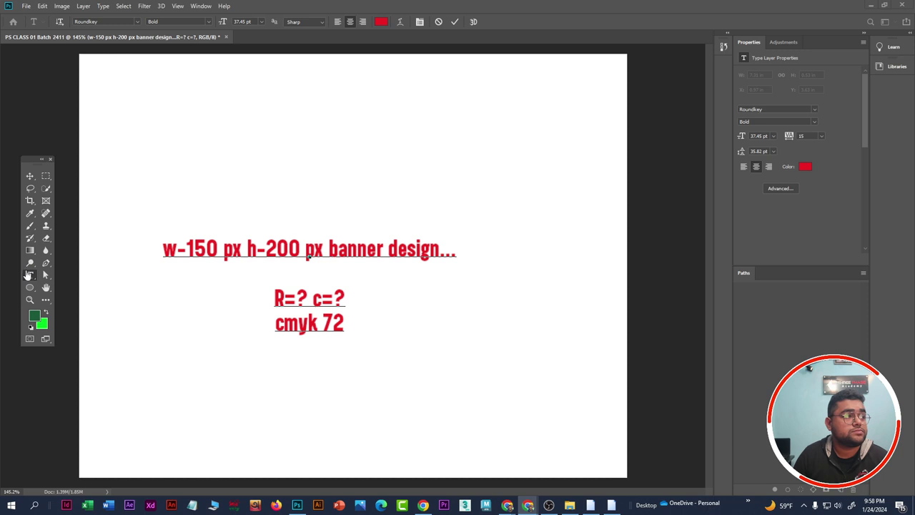
click(29, 277)
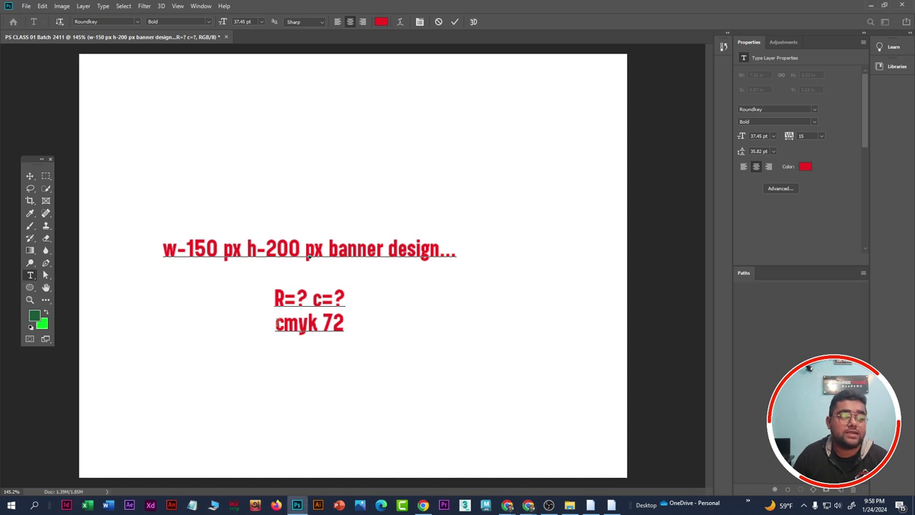
drag(276, 323, 371, 322)
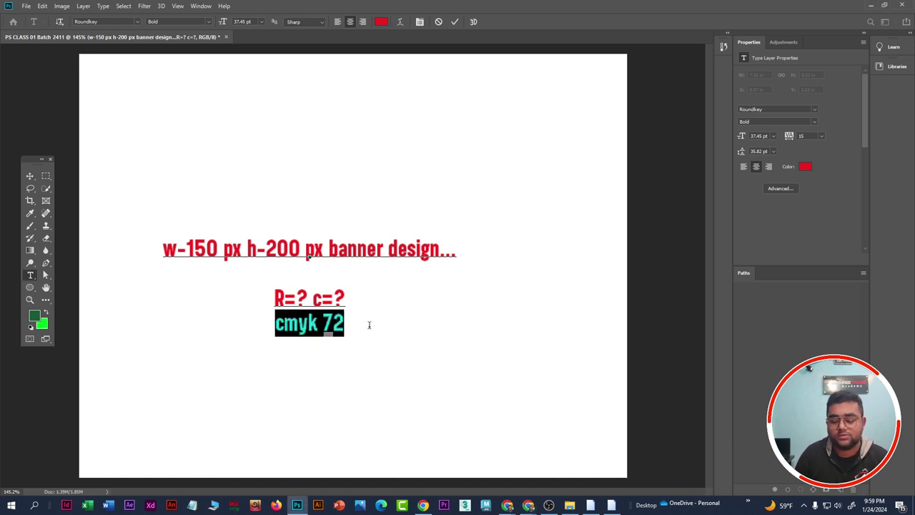
key(BackSpace)
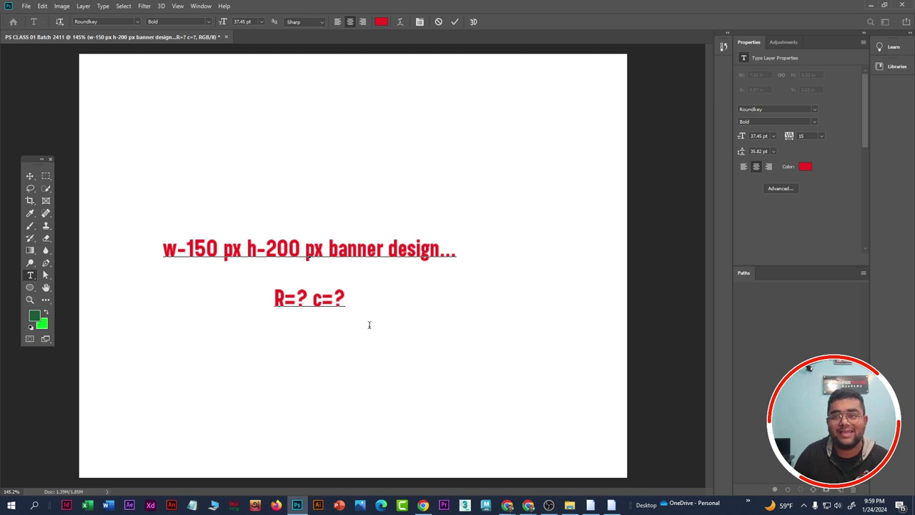
Step: Highlight the w-150 px, h-200 px and banner design parts of the question
scroll(308, 301, up, 1)
scroll(298, 301, down, 2)
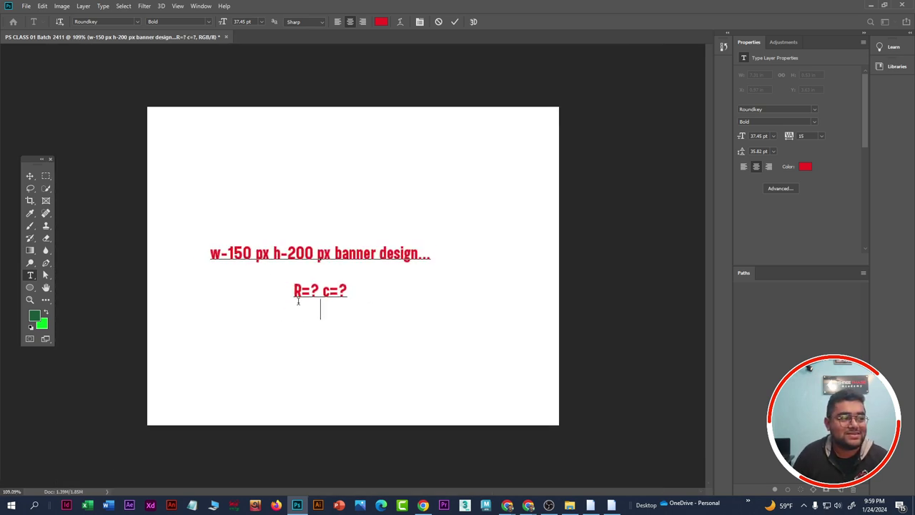
scroll(299, 301, up, 1)
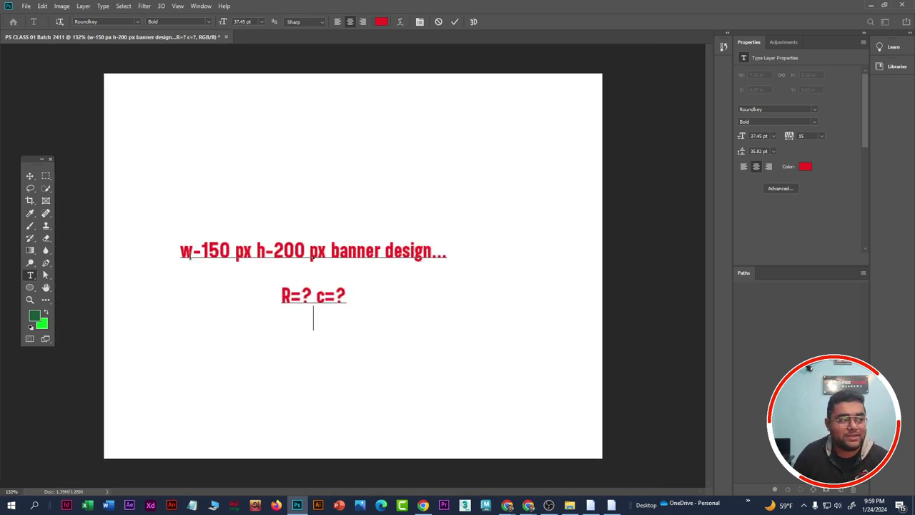
drag(181, 250, 255, 250)
click(244, 252)
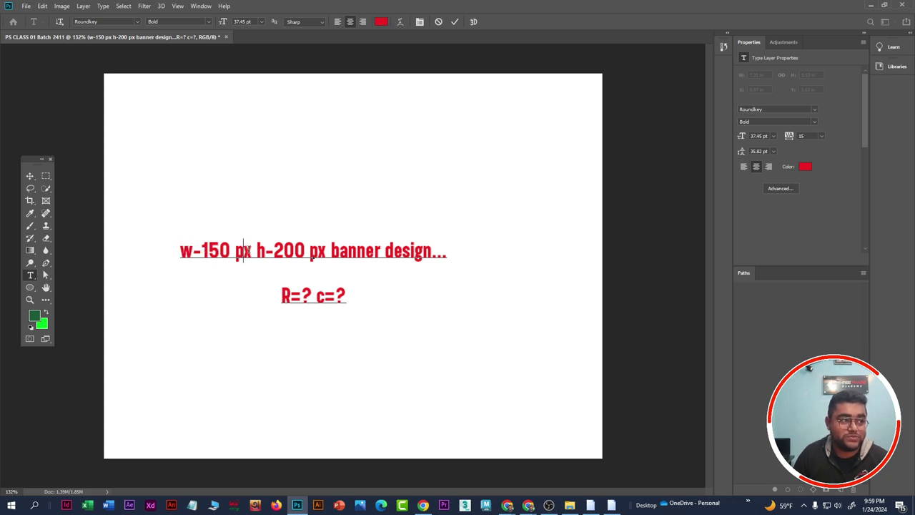
double_click(264, 251)
click(231, 251)
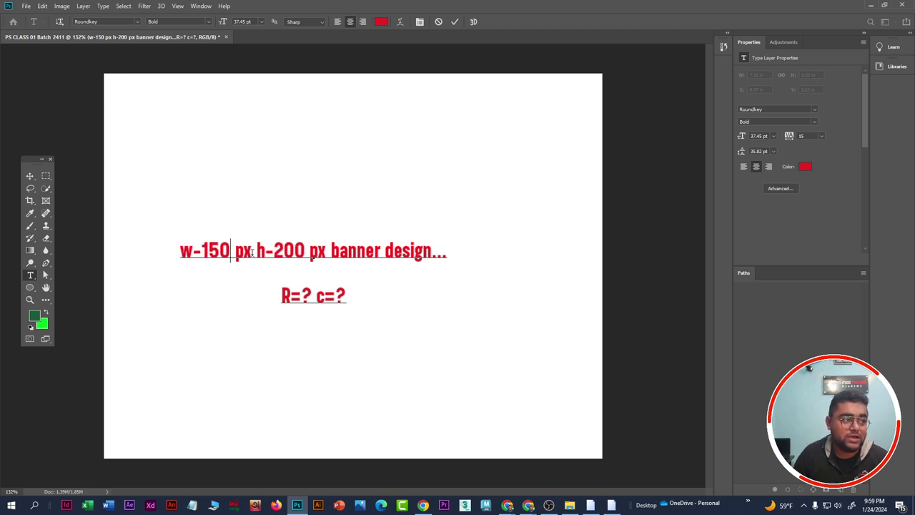
drag(255, 251, 439, 251)
click(331, 251)
Step: Highlight R=? in the answer line, zoom out to the whole banner, and return to Meet
click(289, 295)
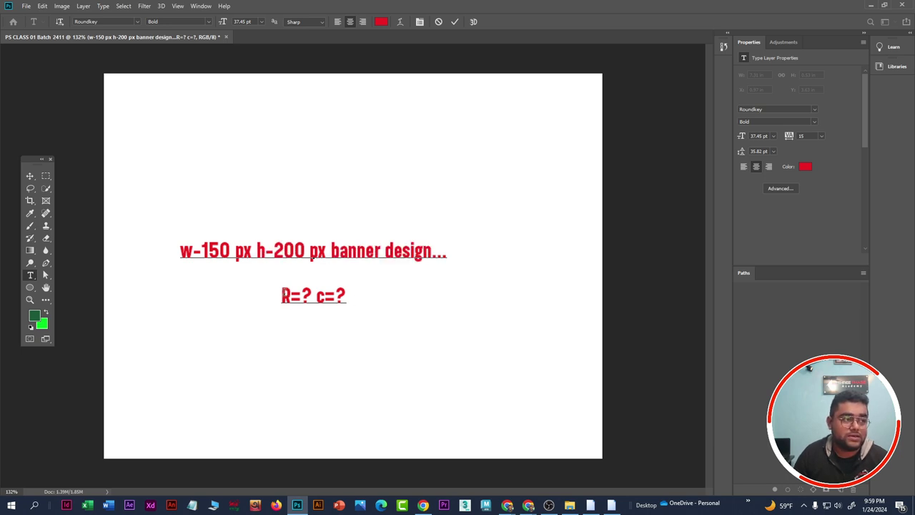
drag(284, 295, 360, 291)
click(357, 290)
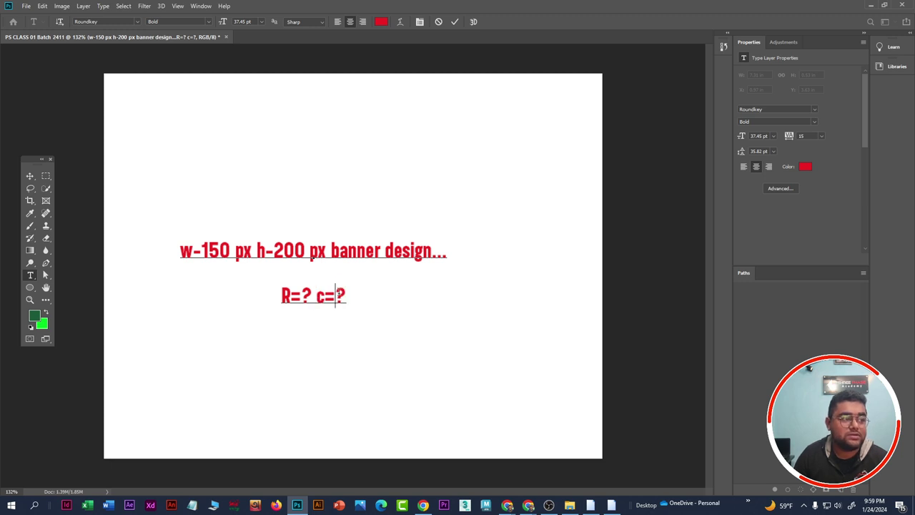
key(ctrl+minus)
key(ctrl+minus)
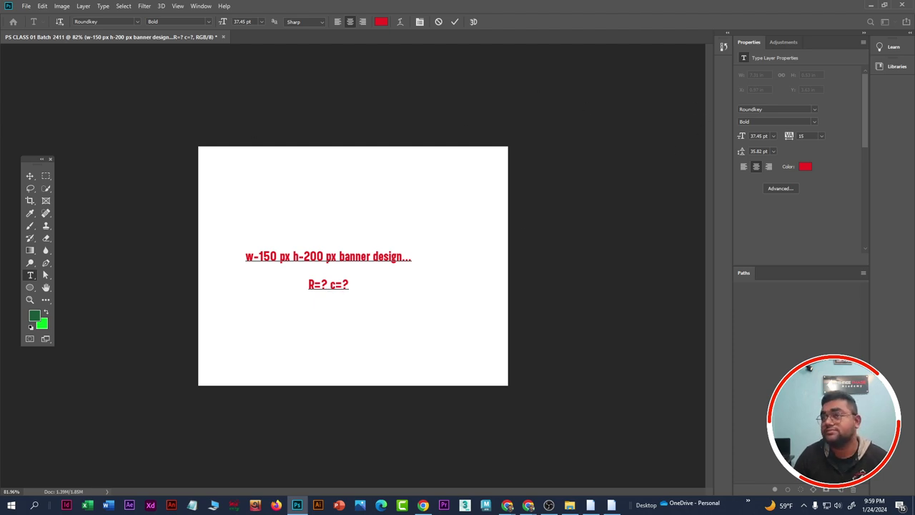
key(alt+Tab)
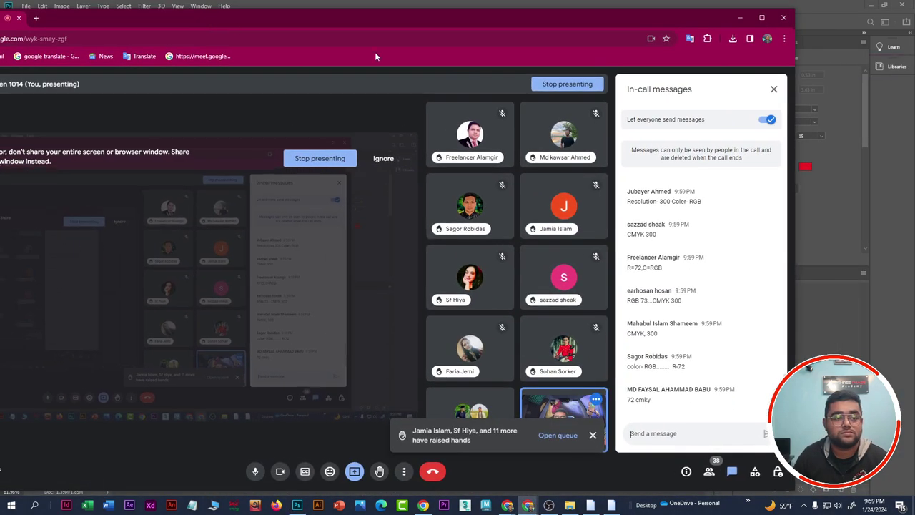
Step: Resize the Meet window over Photoshop and scroll through answers like 'r-300 color rgb' and 'R-72 C-RGB'
click(761, 17)
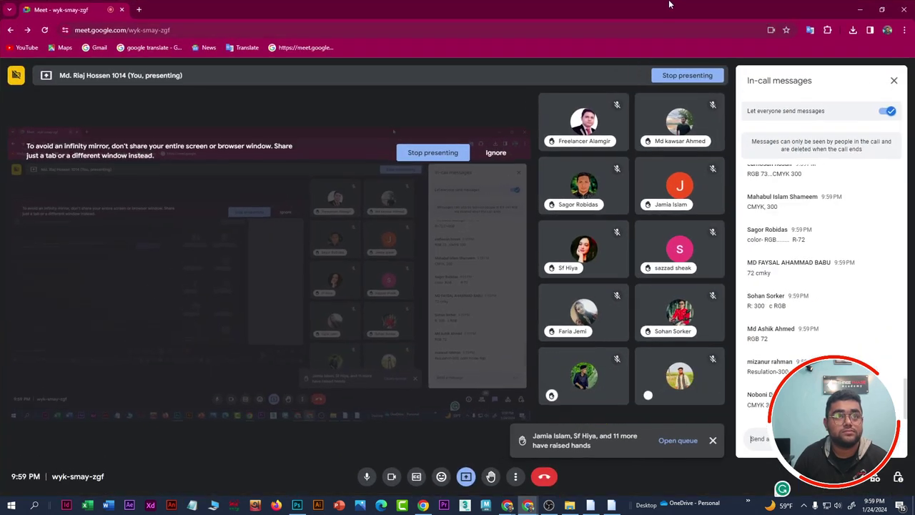
drag(669, 5, 392, 39)
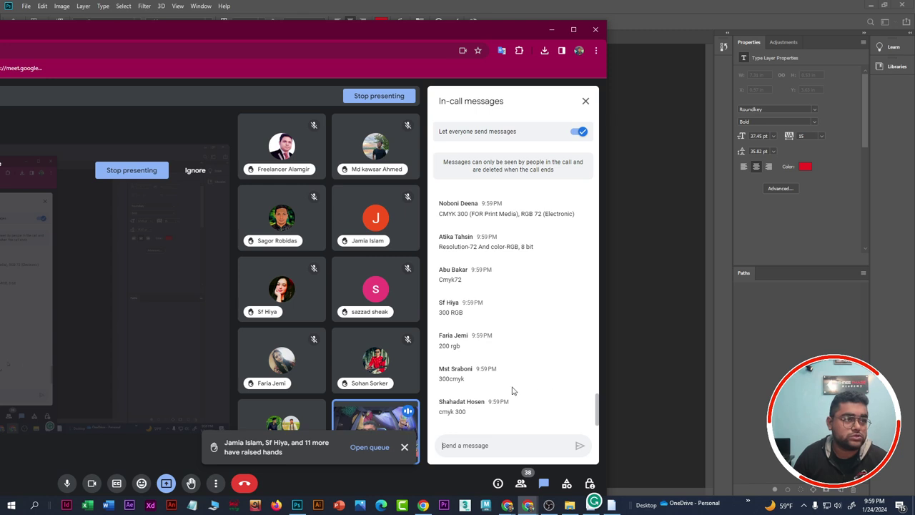
scroll(482, 378, up, 10)
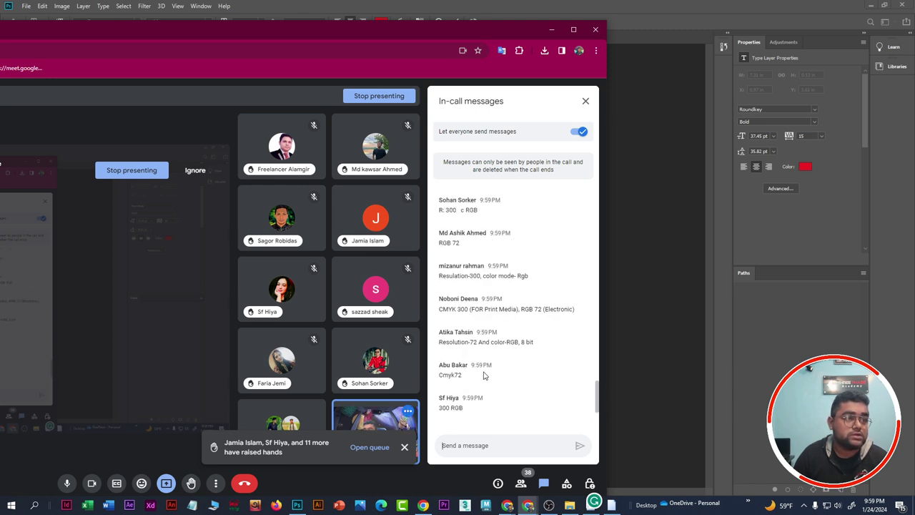
scroll(484, 372, up, 3)
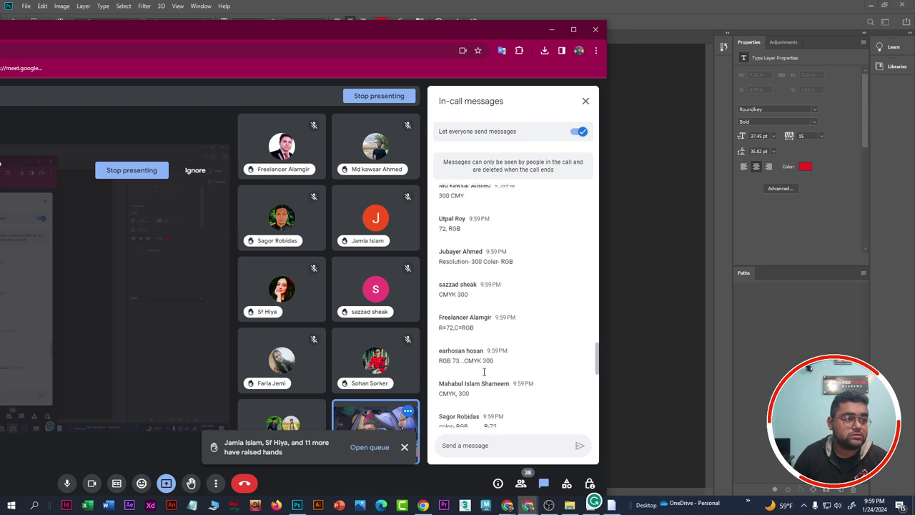
scroll(486, 373, down, 10)
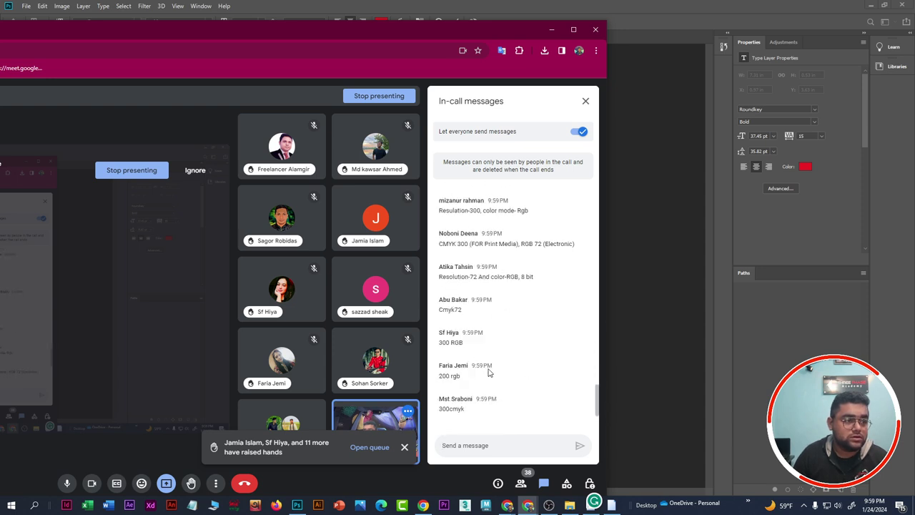
scroll(489, 372, down, 2)
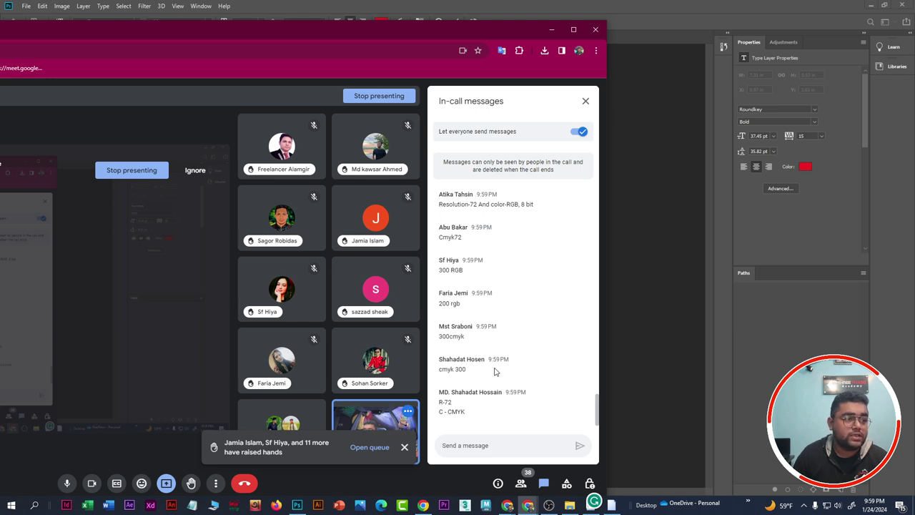
scroll(518, 377, up, 5)
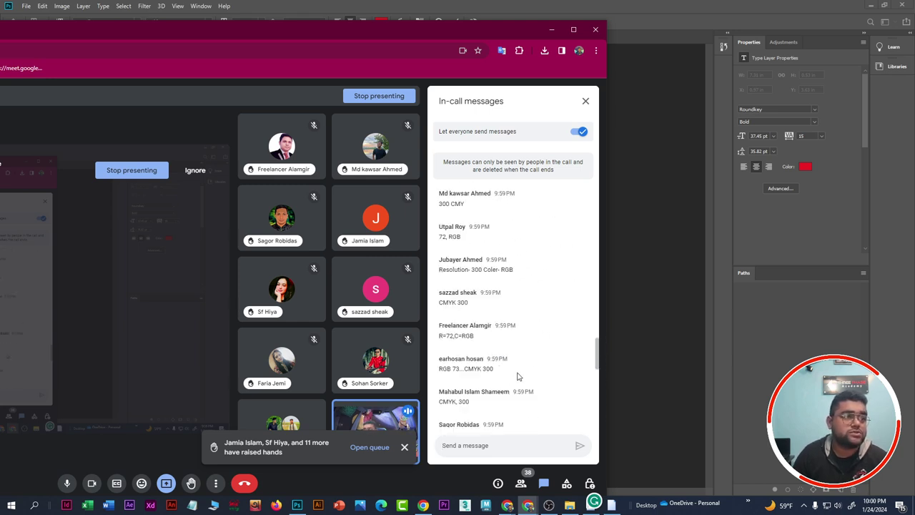
scroll(517, 377, up, 2)
scroll(519, 377, down, 10)
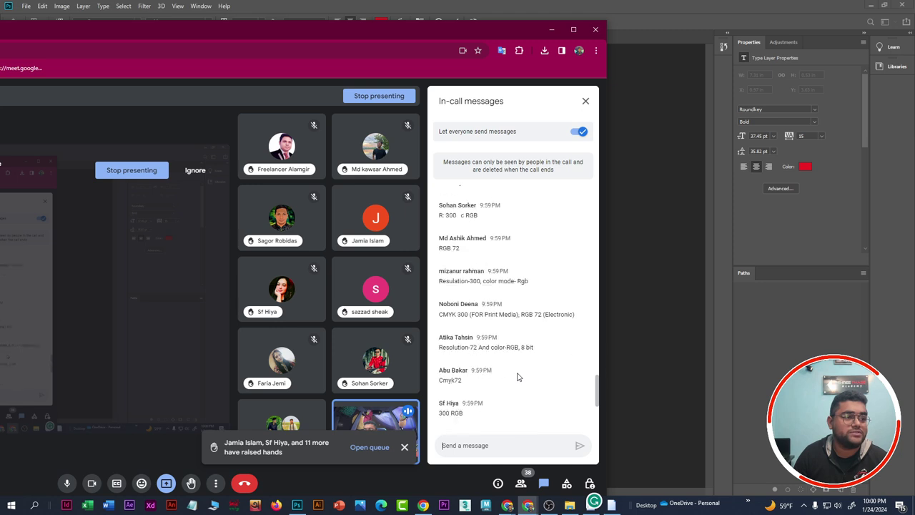
scroll(459, 409, down, 2)
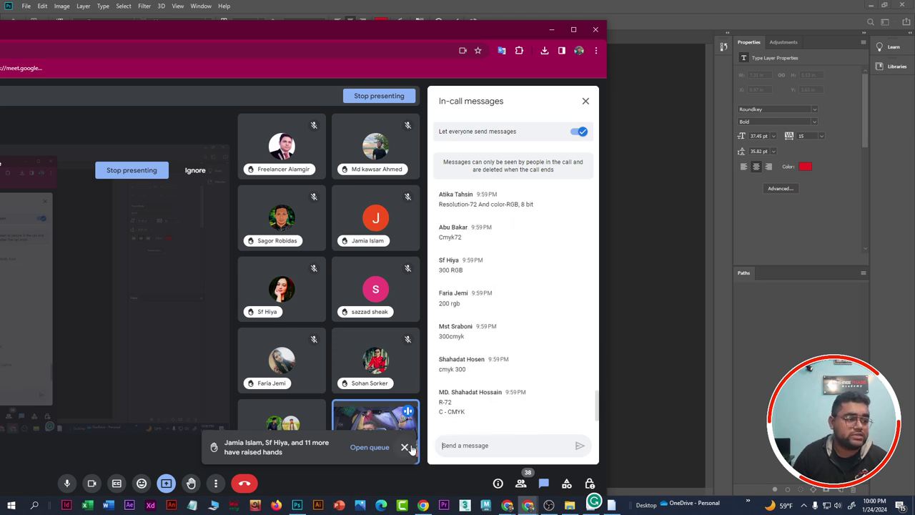
scroll(524, 374, down, 1)
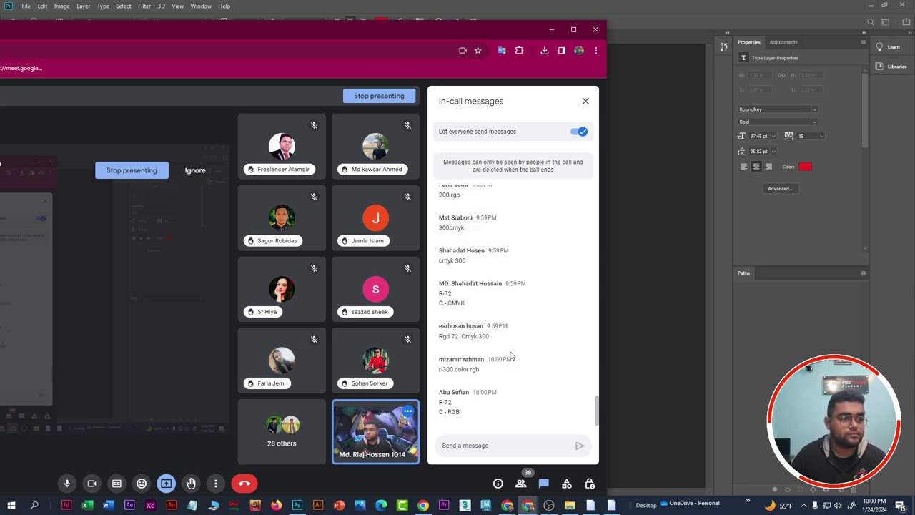
scroll(511, 352, up, 1)
scroll(512, 354, down, 1)
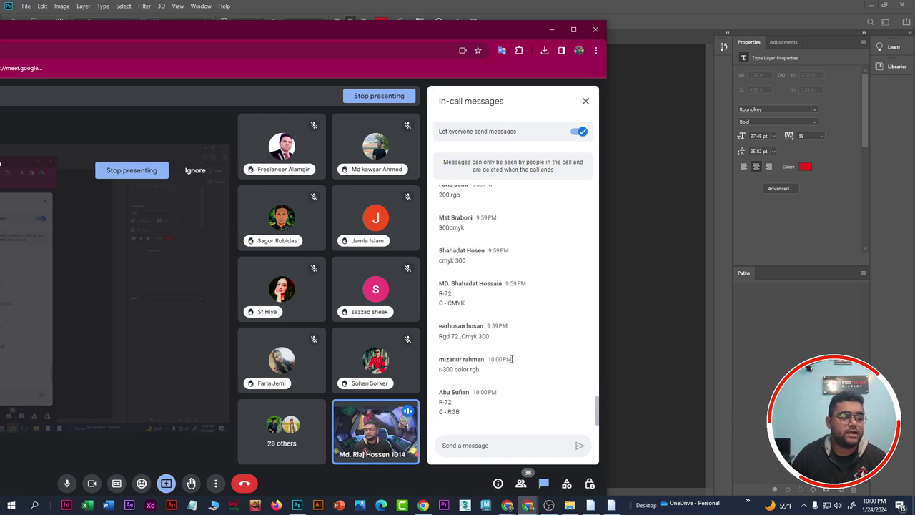
scroll(513, 364, up, 8)
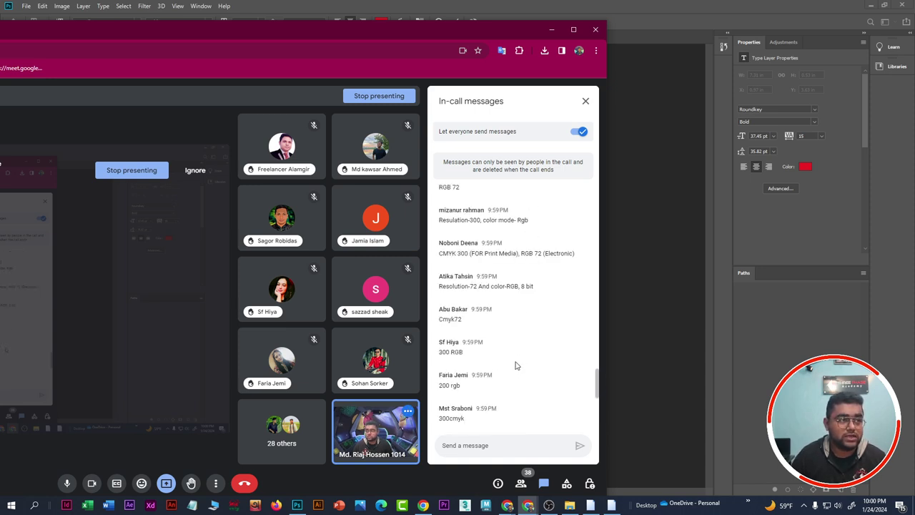
scroll(517, 365, up, 10)
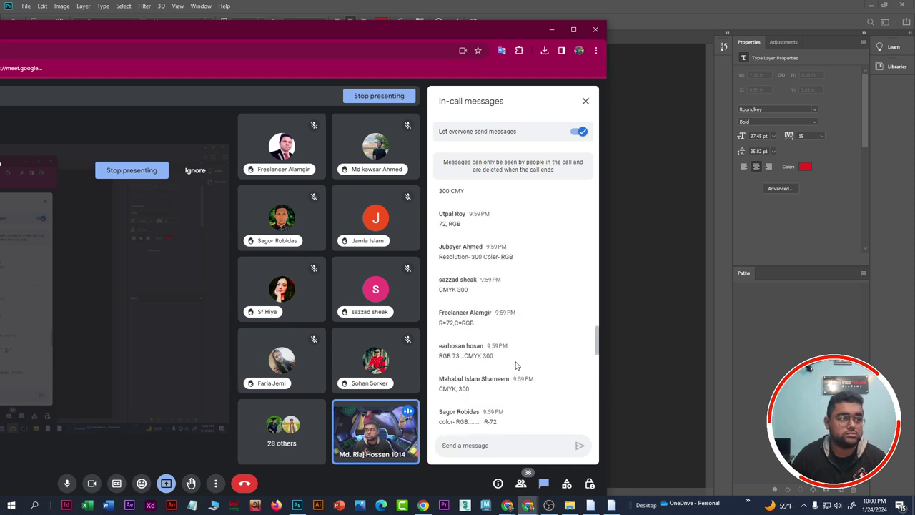
scroll(515, 365, down, 10)
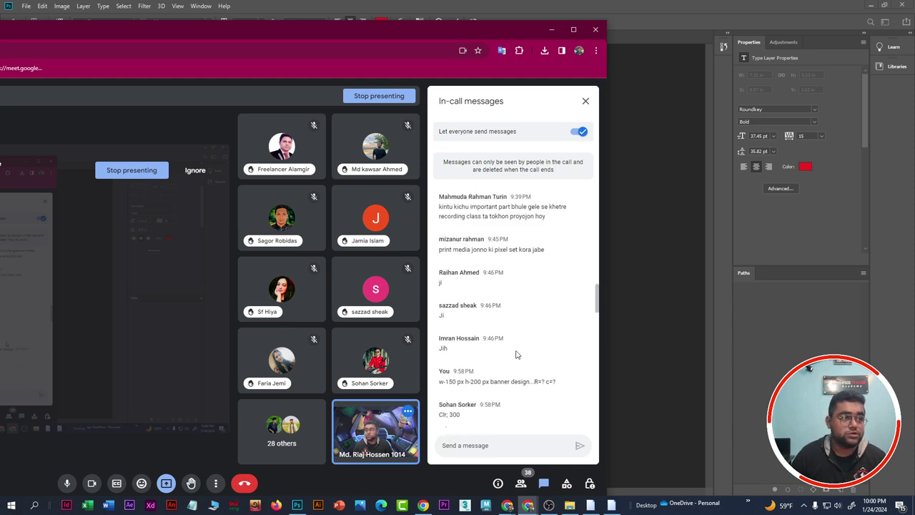
scroll(517, 348, down, 10)
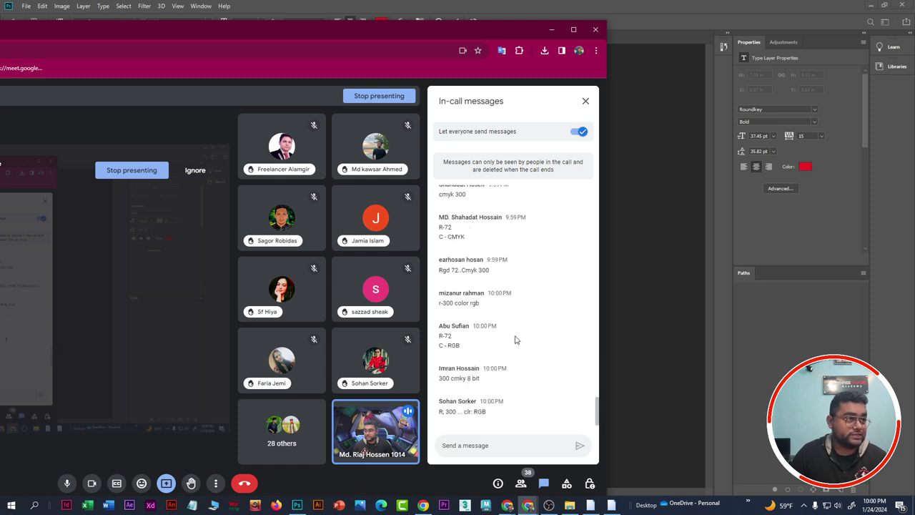
scroll(520, 347, down, 2)
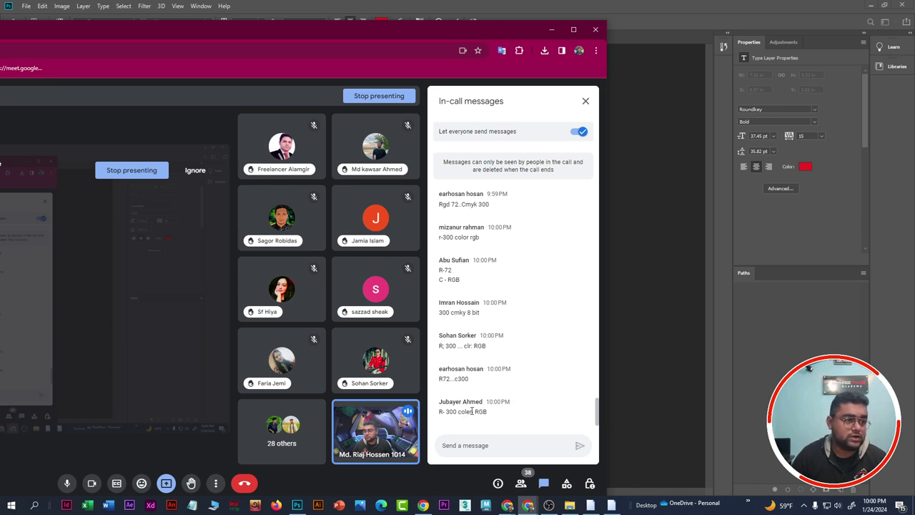
mouse_move(475, 411)
mouse_down()
mouse_move(489, 412)
mouse_move(463, 414)
mouse_move(488, 414)
mouse_move(445, 413)
mouse_move(503, 414)
mouse_move(459, 413)
mouse_up()
scroll(516, 325, up, 5)
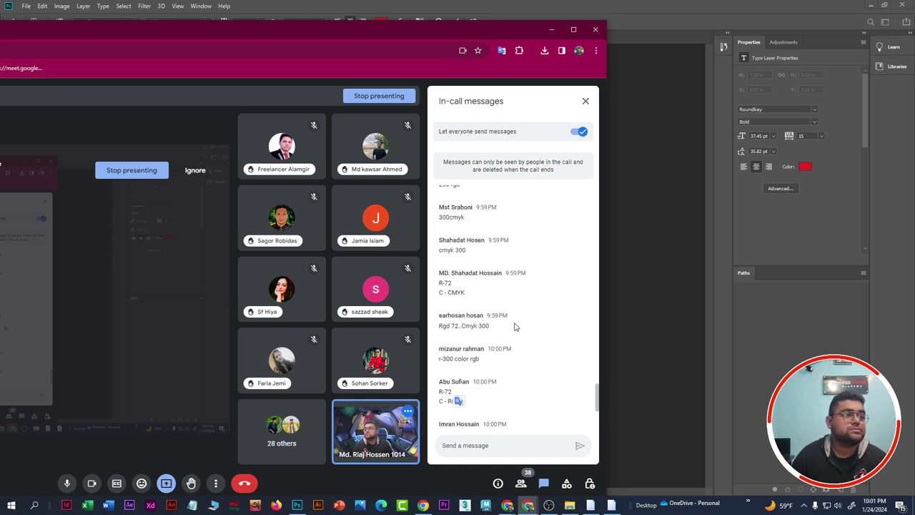
scroll(519, 323, up, 3)
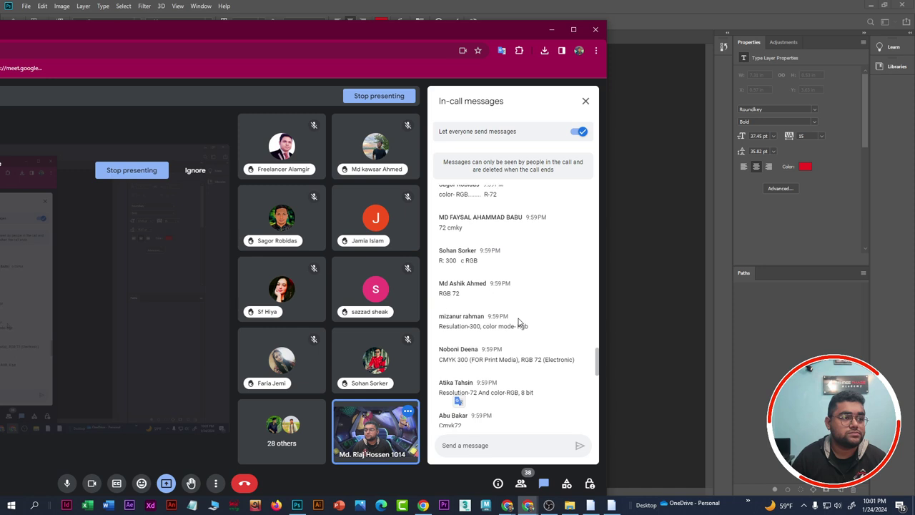
scroll(520, 321, down, 5)
scroll(521, 318, down, 4)
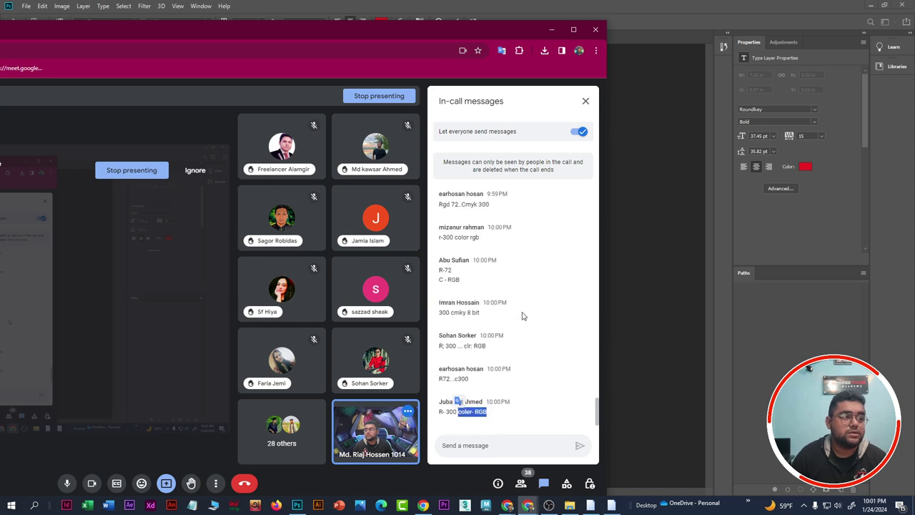
scroll(522, 314, up, 6)
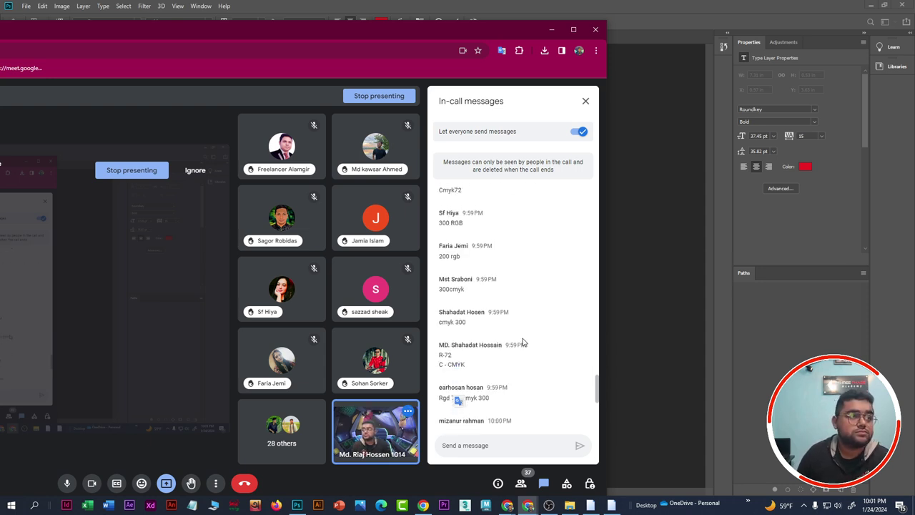
scroll(522, 336, up, 5)
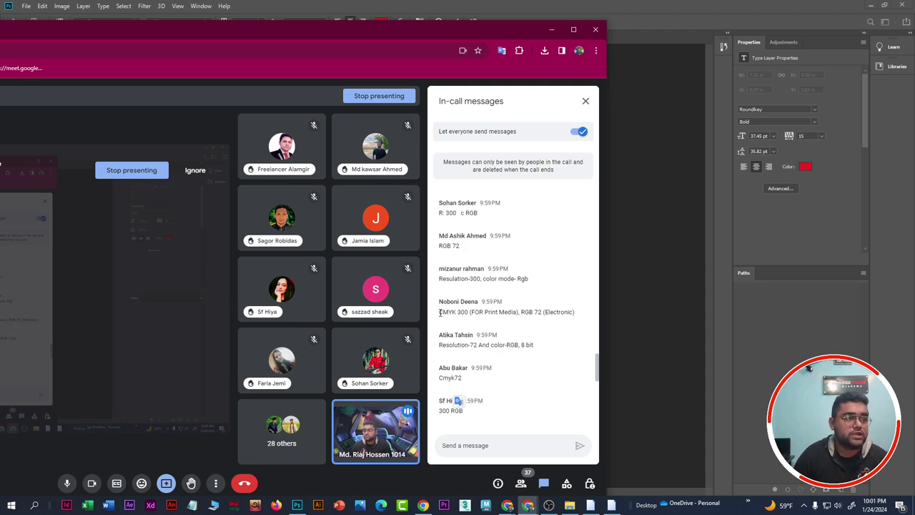
drag(439, 311, 562, 328)
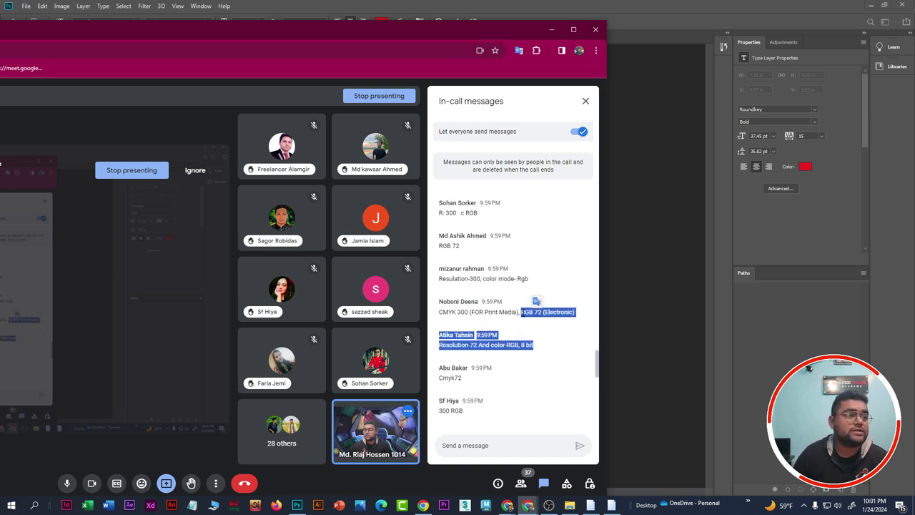
click(522, 314)
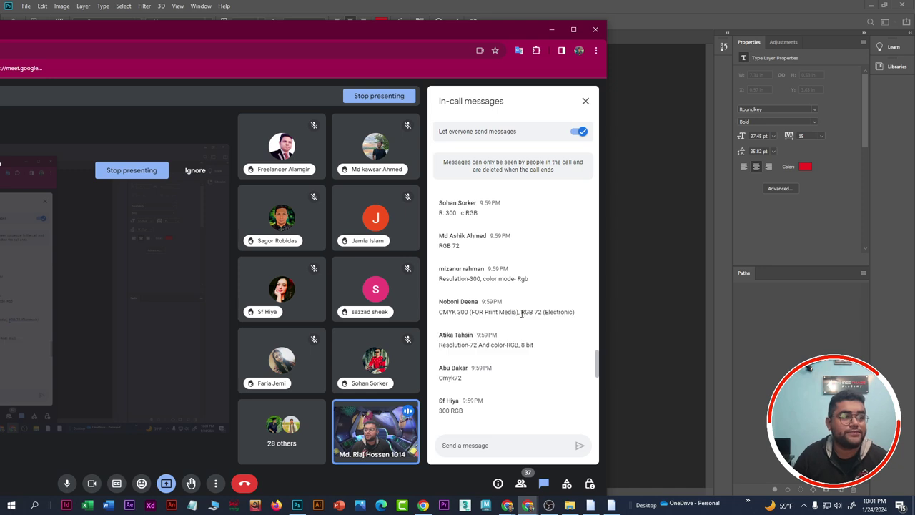
drag(522, 314, 585, 330)
click(532, 324)
scroll(508, 333, down, 5)
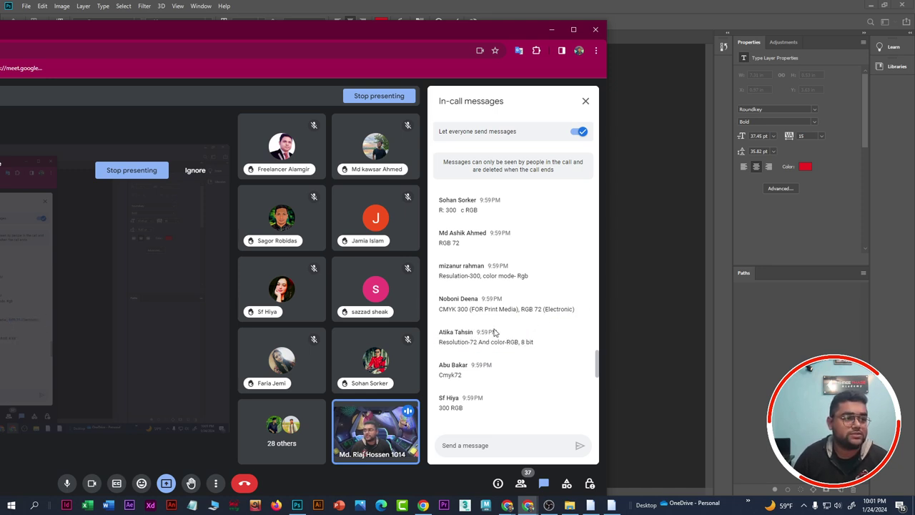
scroll(505, 338, down, 2)
scroll(509, 333, up, 1)
scroll(514, 327, down, 3)
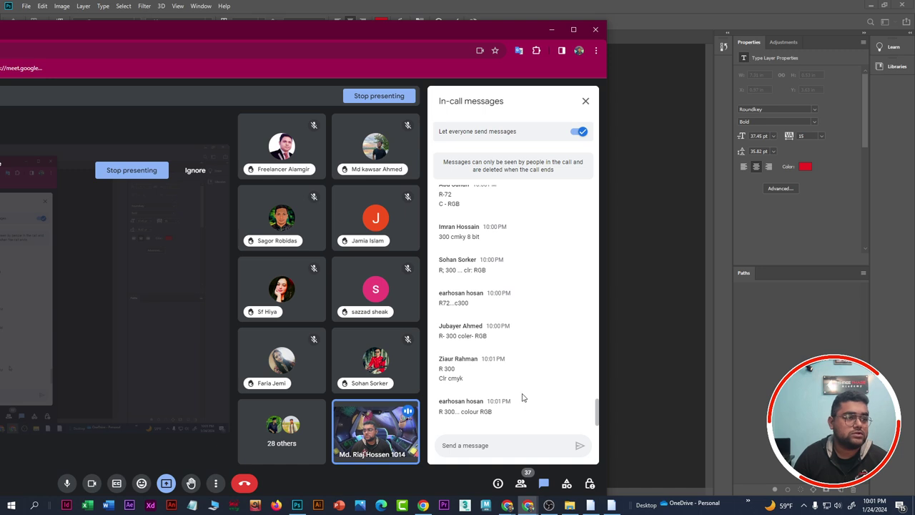
scroll(523, 394, up, 10)
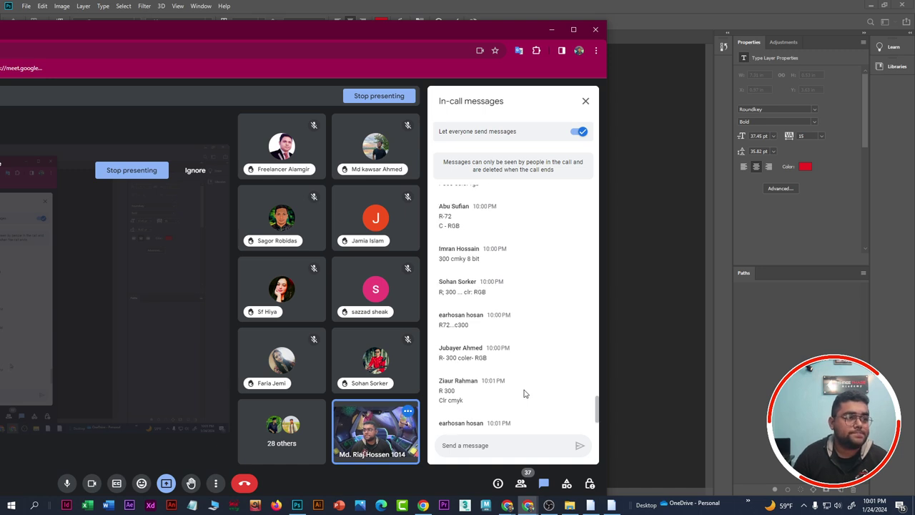
scroll(525, 389, down, 10)
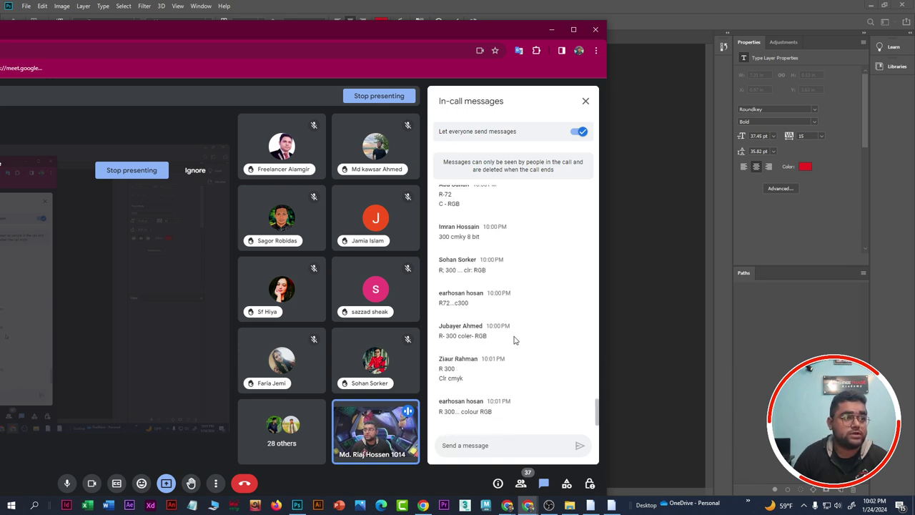
Step: Highlight the 'R; 300 ... clr: RGB' answer in the chat, then clear the highlight
scroll(513, 341, up, 1)
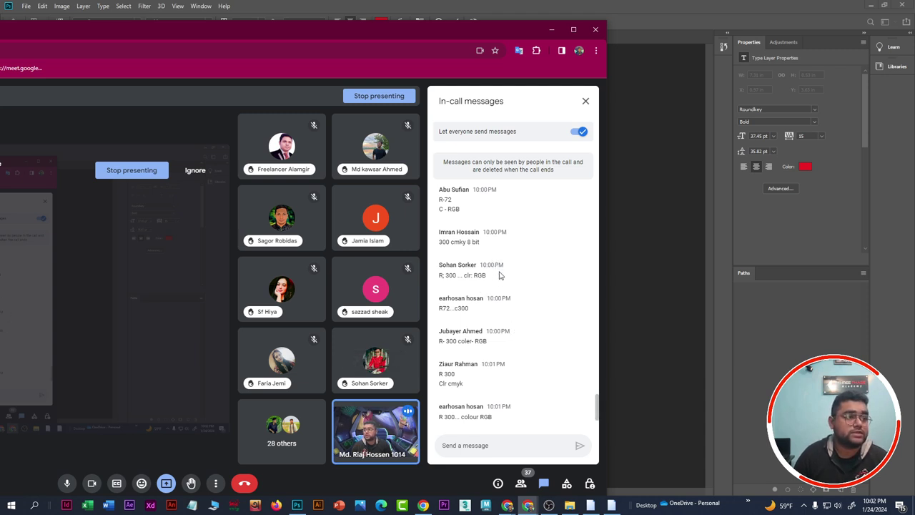
mouse_move(500, 275)
mouse_down()
mouse_move(442, 275)
mouse_move(499, 281)
mouse_up()
click(444, 275)
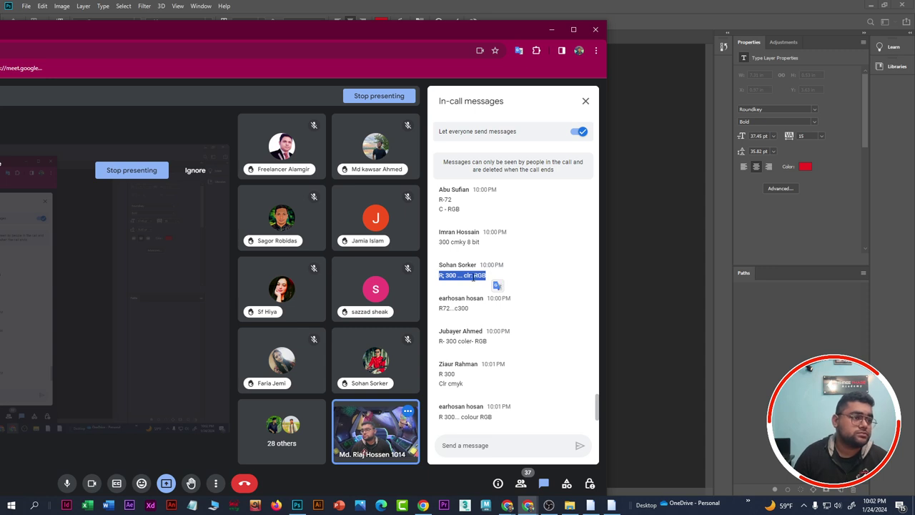
mouse_move(406, 342)
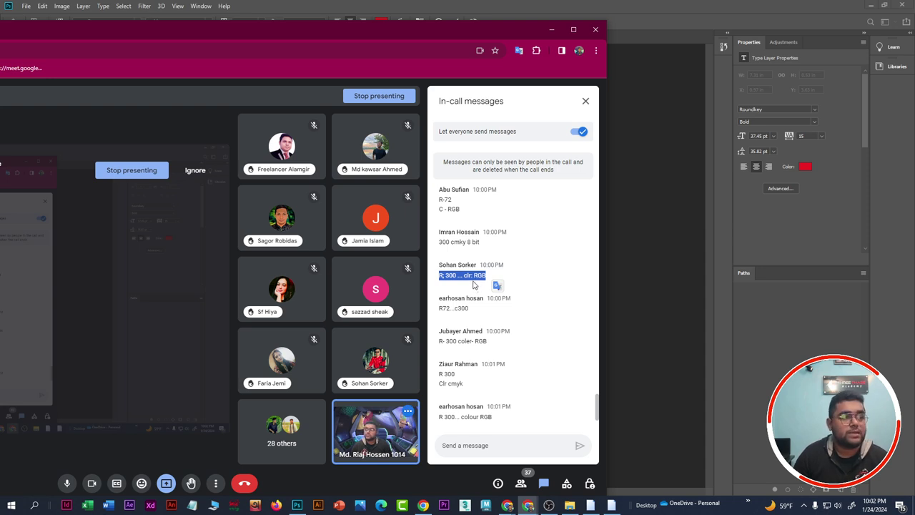
click(451, 277)
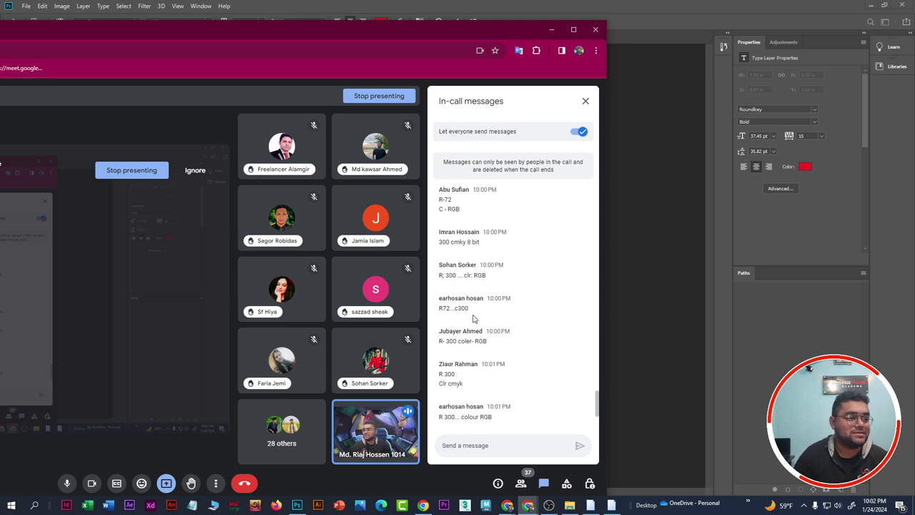
Step: Highlight the 10:00PM timestamp and the '300 cmky' answer in earlier chat replies
scroll(487, 329, up, 1)
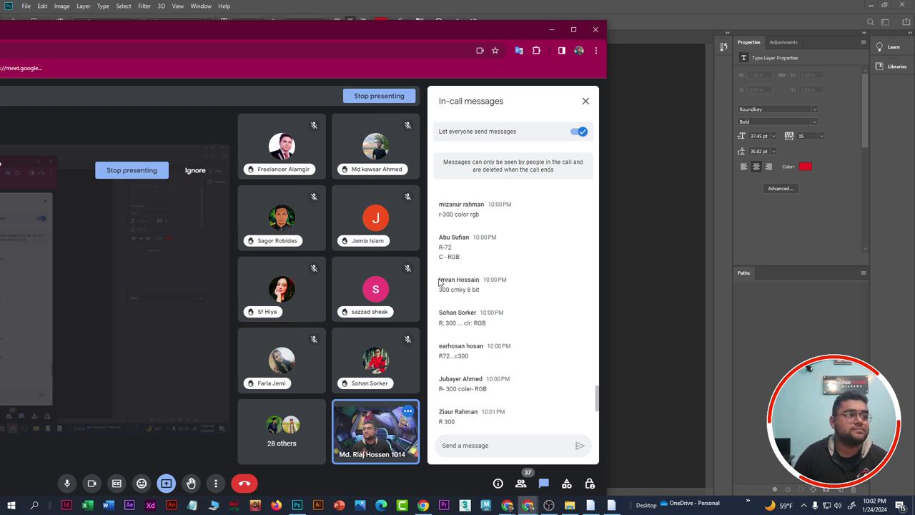
drag(438, 281, 480, 281)
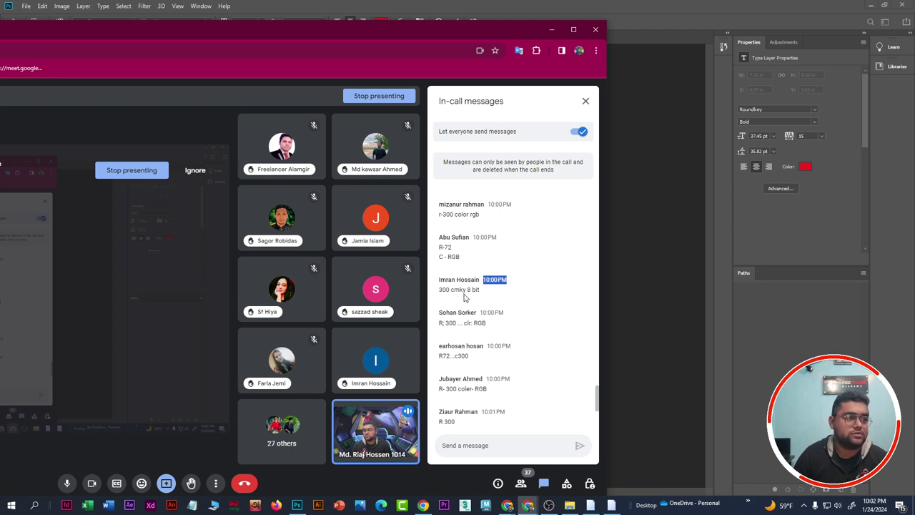
mouse_move(468, 289)
mouse_down()
mouse_move(439, 290)
mouse_move(451, 299)
mouse_move(467, 289)
mouse_move(473, 300)
mouse_move(464, 291)
mouse_up()
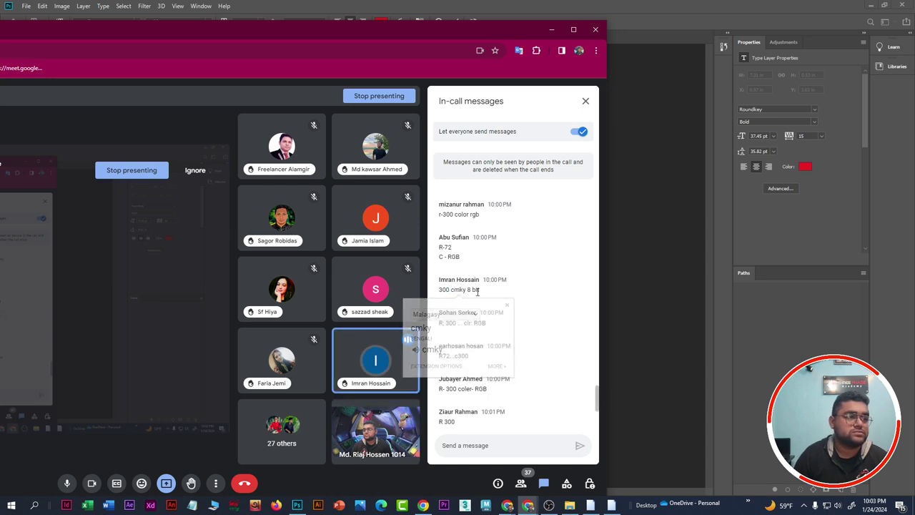
Step: Admit the waiting participant, then scroll the chat back up to earlier replies
click(362, 448)
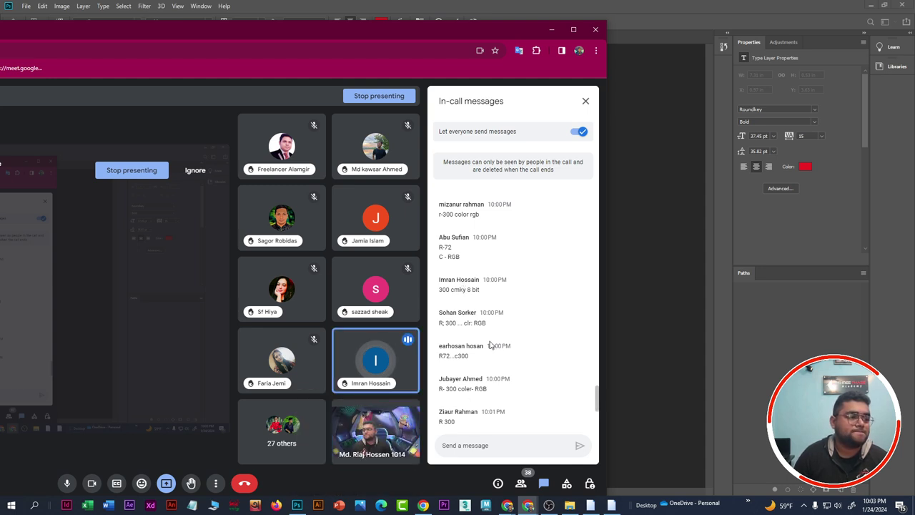
scroll(479, 335, up, 1)
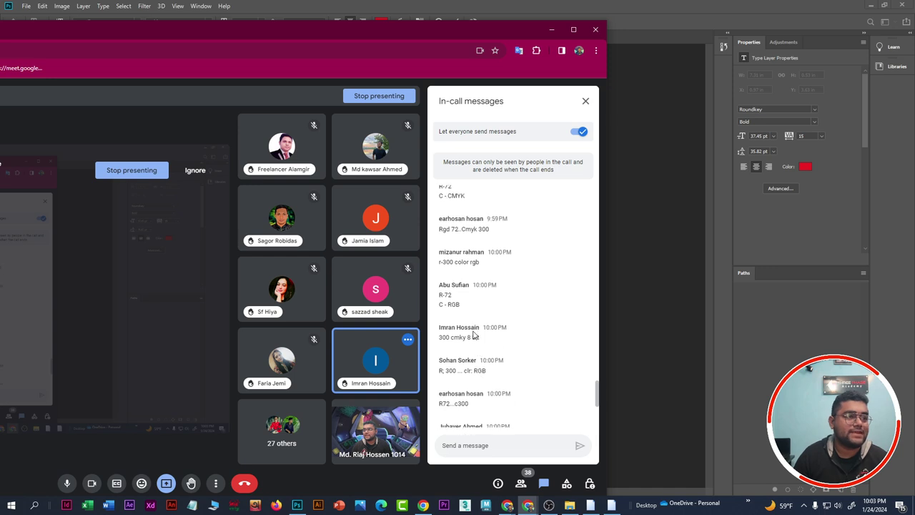
scroll(475, 345, up, 1)
scroll(476, 345, up, 1)
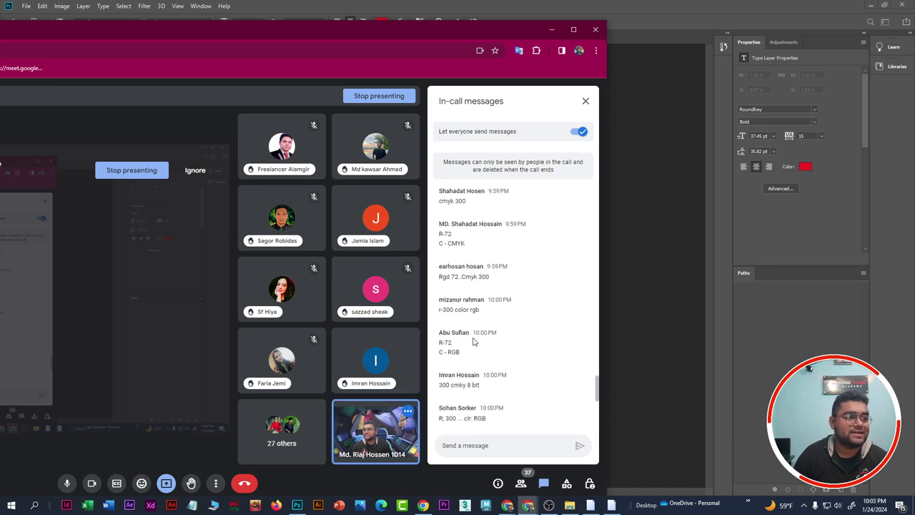
scroll(474, 342, up, 1)
scroll(475, 341, up, 1)
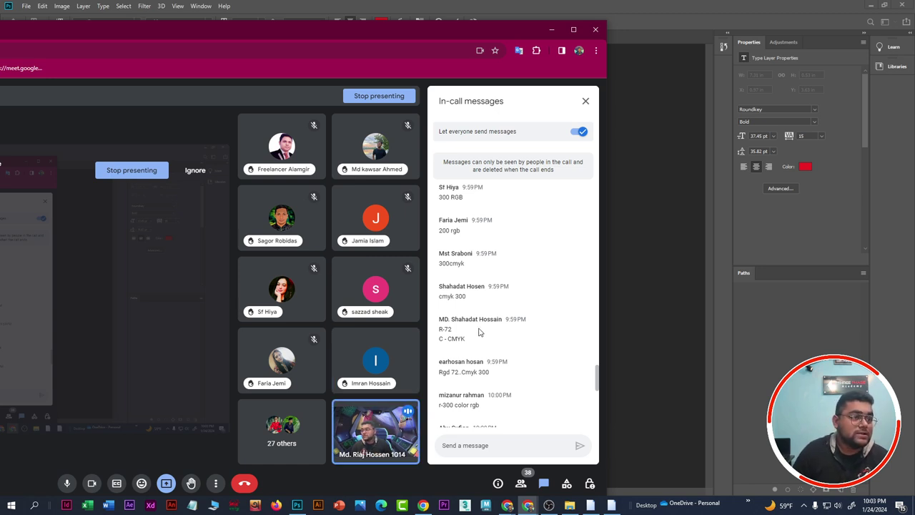
scroll(479, 331, up, 2)
scroll(480, 329, up, 1)
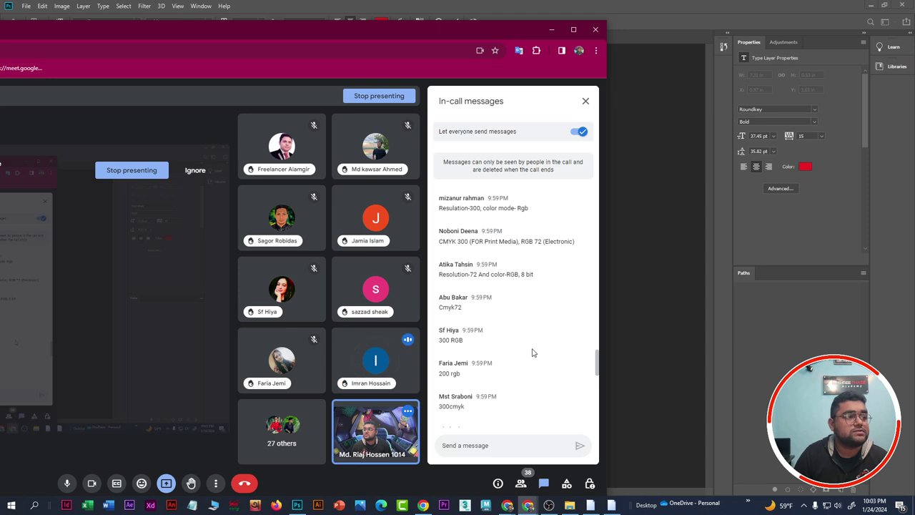
double_click(457, 341)
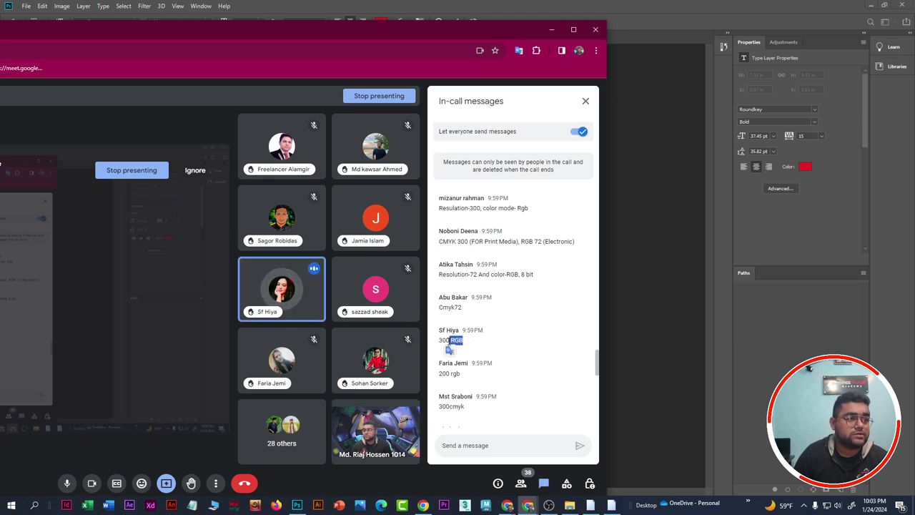
drag(439, 342, 464, 342)
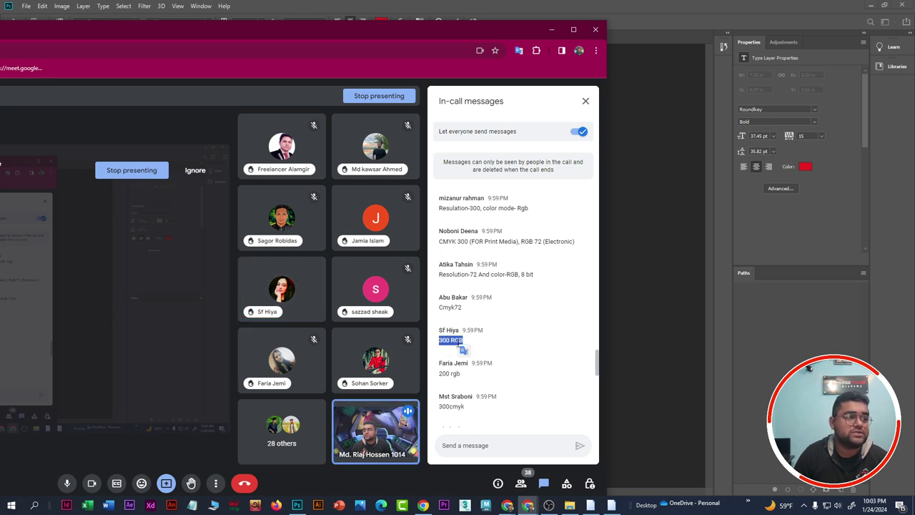
click(446, 349)
double_click(448, 341)
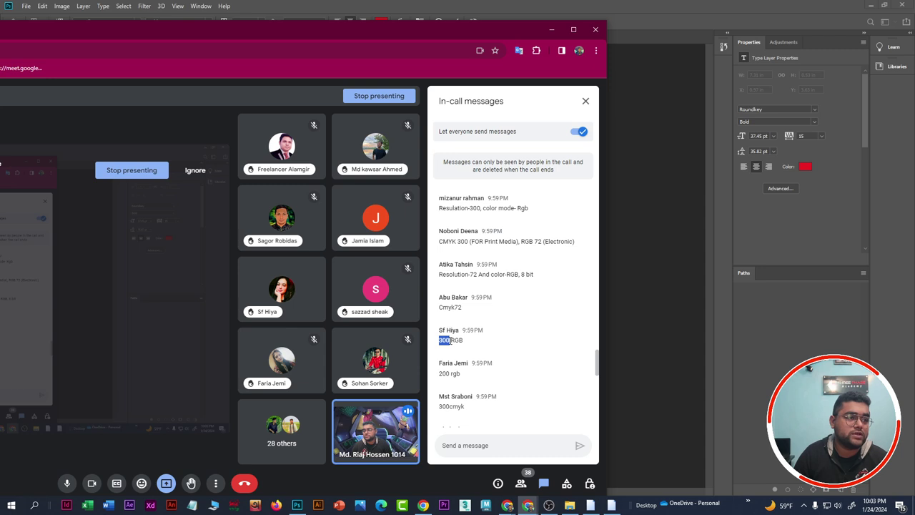
mouse_move(450, 340)
mouse_down()
mouse_move(468, 343)
mouse_move(448, 341)
mouse_up()
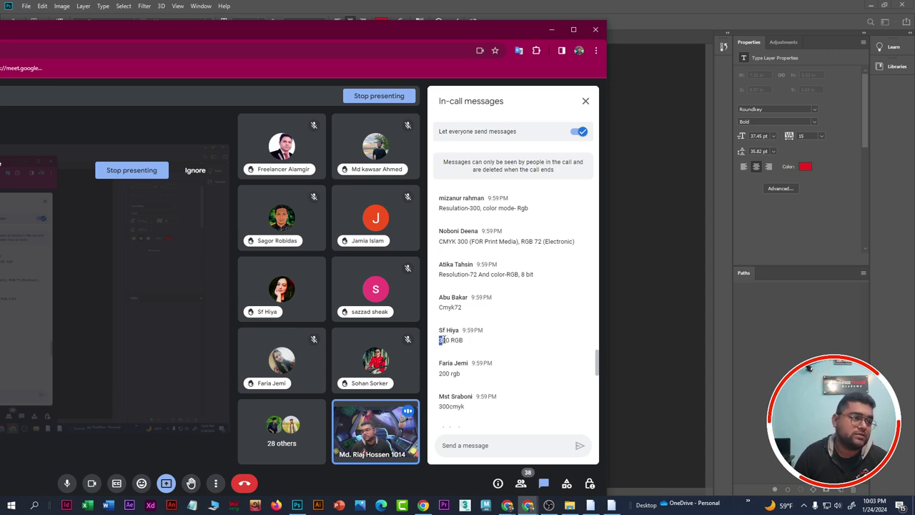
double_click(444, 340)
mouse_move(447, 340)
mouse_down()
mouse_move(472, 349)
mouse_move(439, 341)
mouse_up()
scroll(483, 347, down, 2)
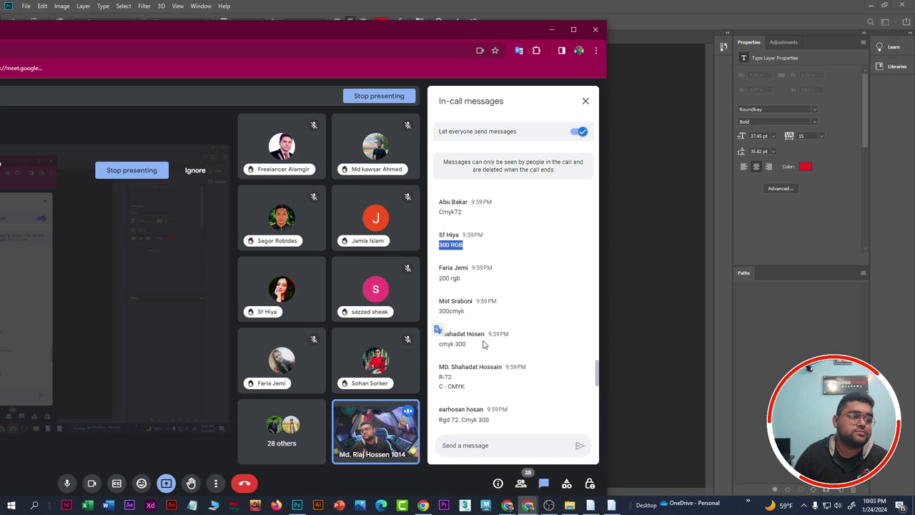
scroll(482, 345, up, 2)
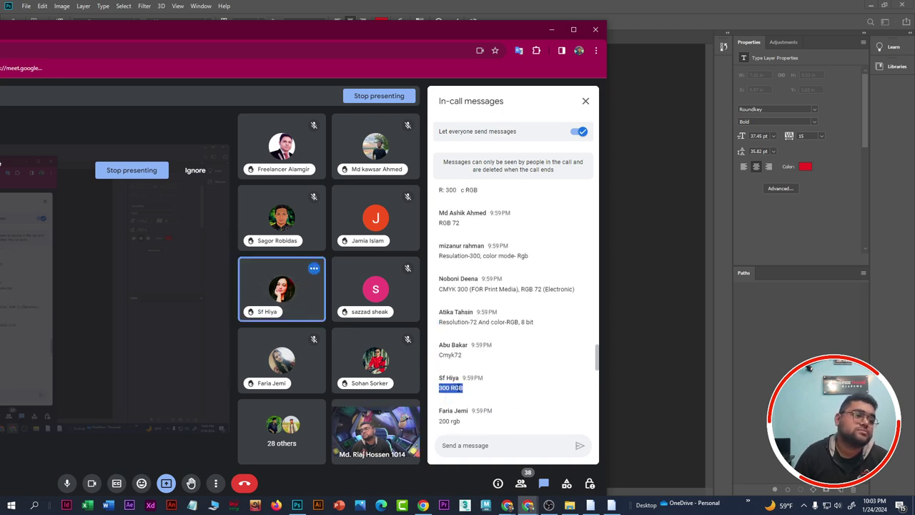
click(461, 387)
drag(463, 387, 452, 387)
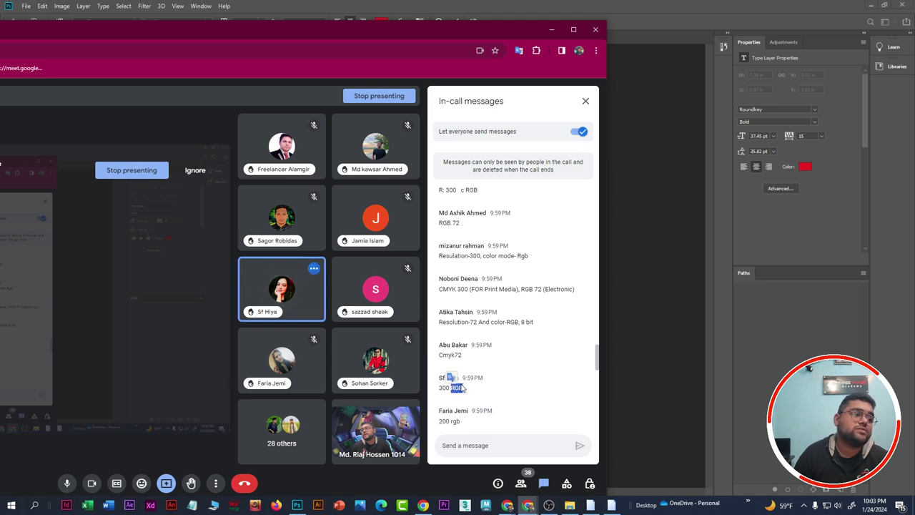
click(463, 387)
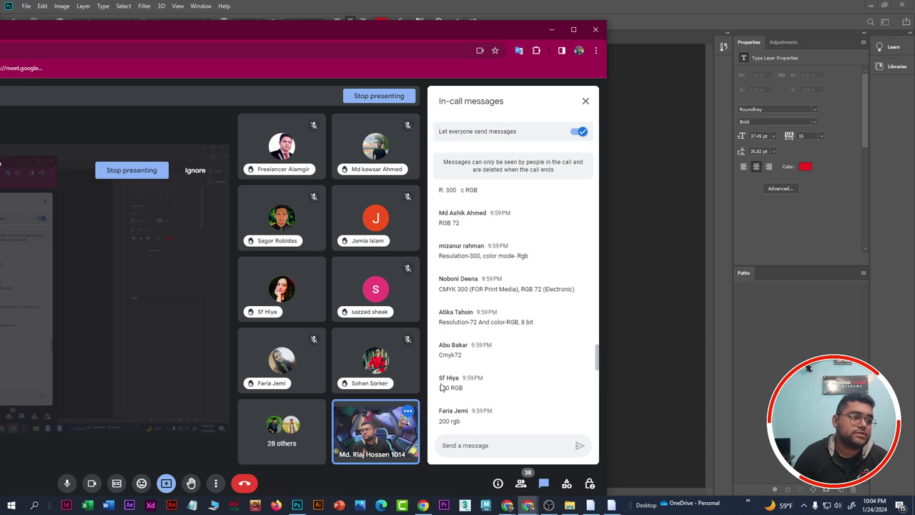
mouse_move(440, 388)
mouse_down()
mouse_move(463, 388)
mouse_move(452, 389)
mouse_up()
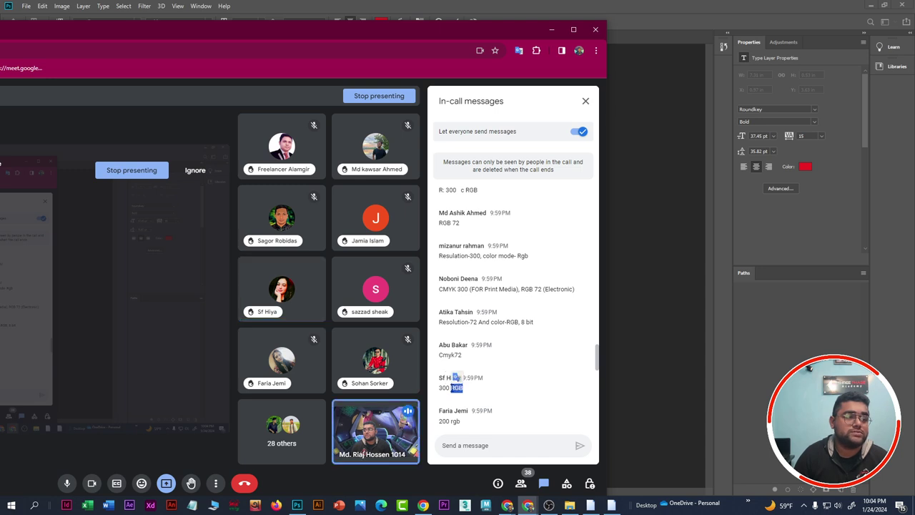
click(450, 389)
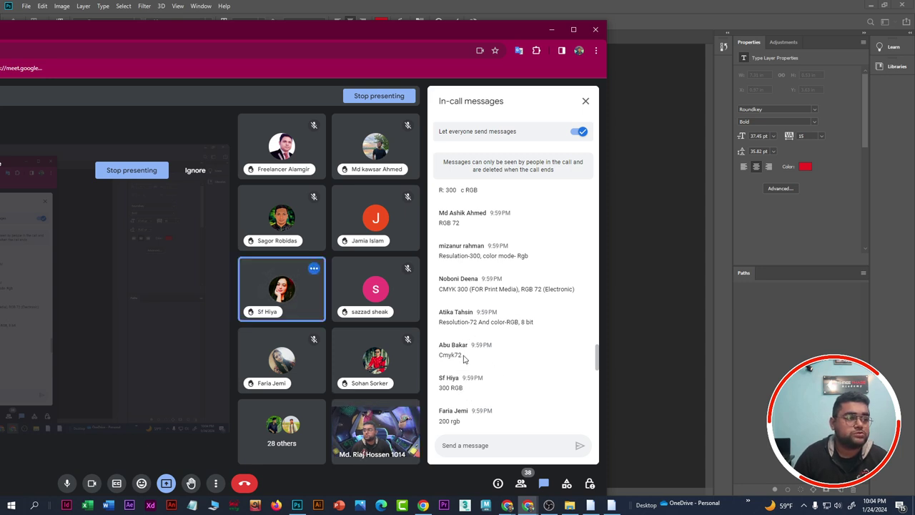
Step: Highlight 72 and RGB in a chat resolution answer, then clear the highlight
scroll(463, 362, up, 1)
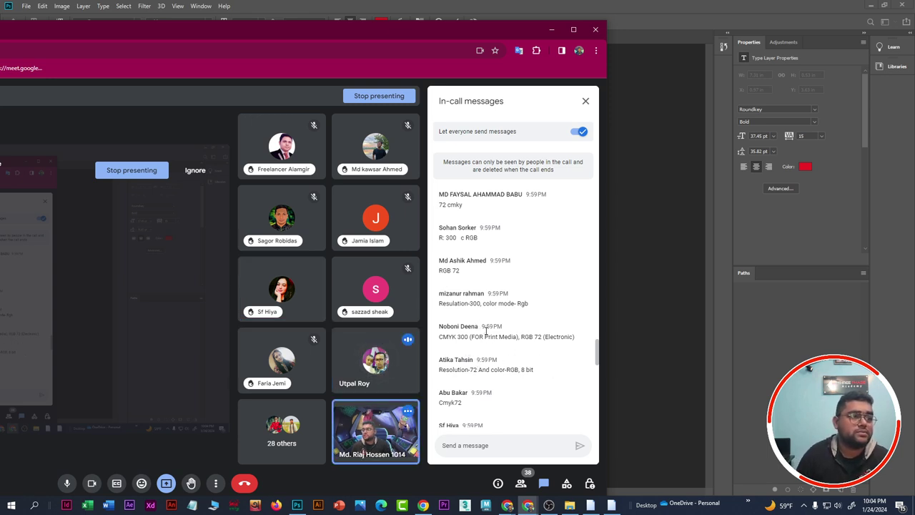
scroll(503, 380, up, 3)
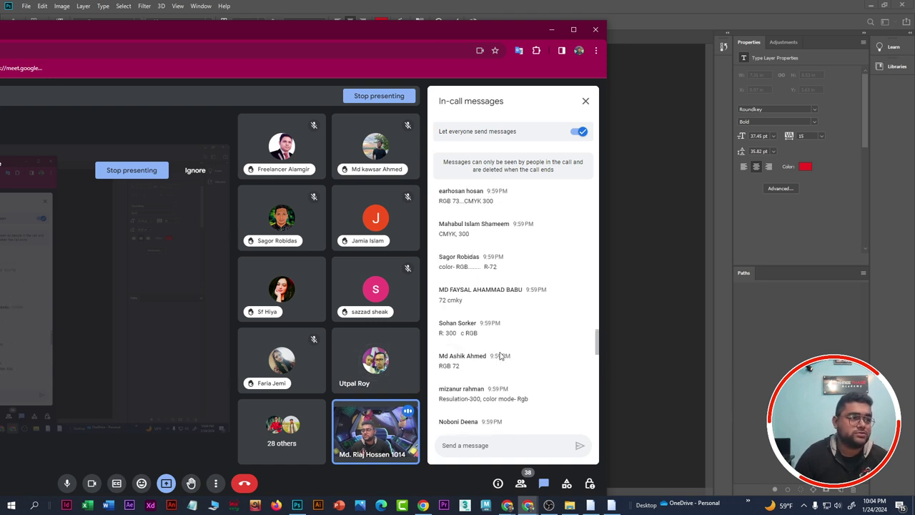
scroll(508, 365, down, 3)
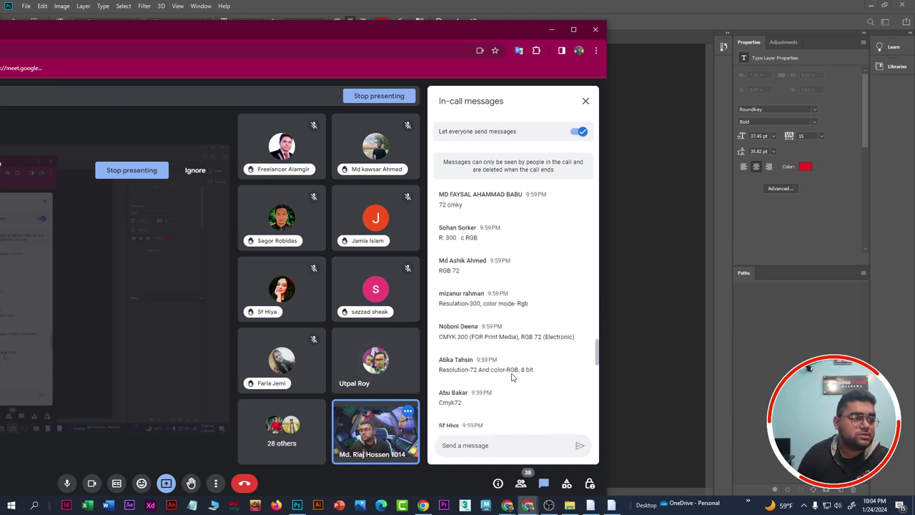
scroll(510, 368, up, 2)
scroll(510, 370, down, 2)
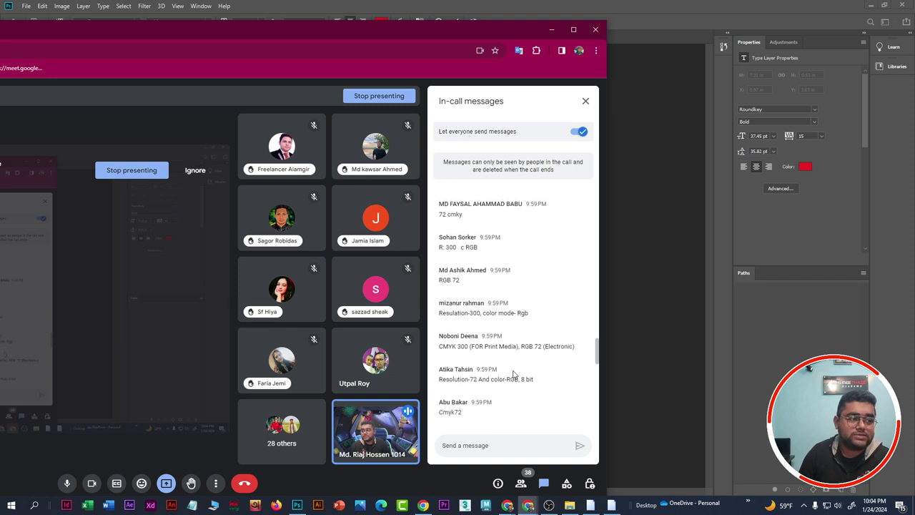
scroll(510, 373, down, 1)
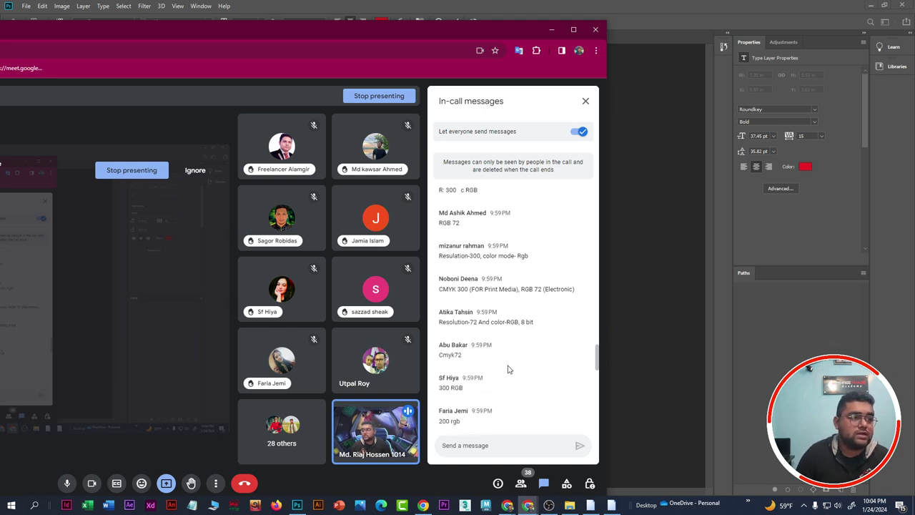
double_click(470, 323)
double_click(510, 322)
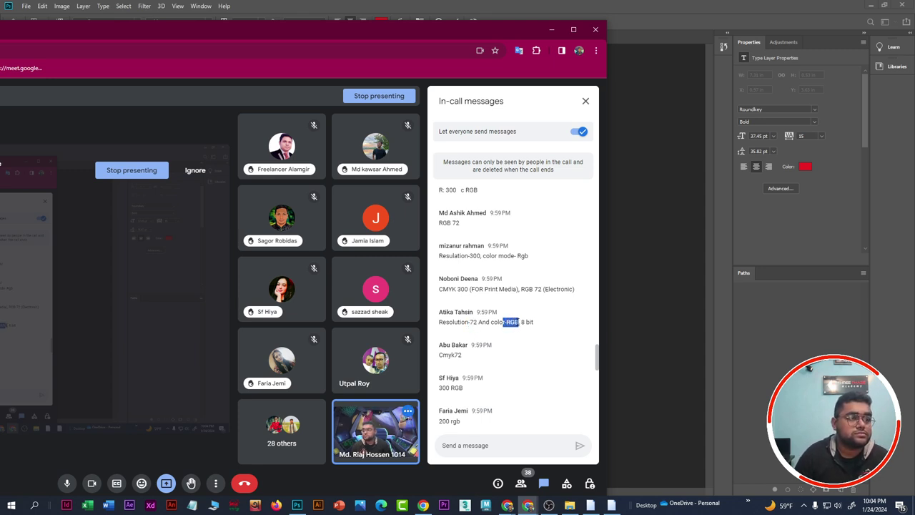
drag(517, 323, 519, 331)
click(492, 323)
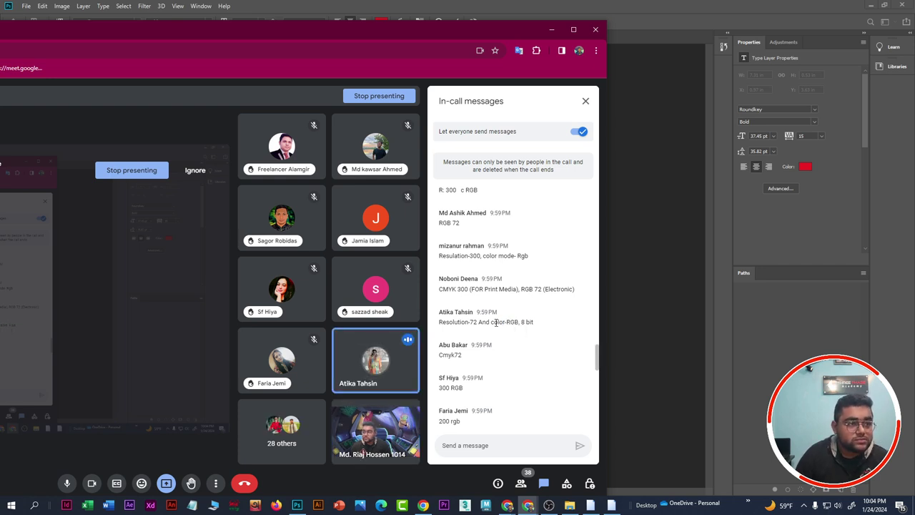
Step: Raise the system volume from 51 to 93 and highlight the 'Resolution-72 And color-RGB' answer
click(836, 504)
scroll(836, 492, up, 11)
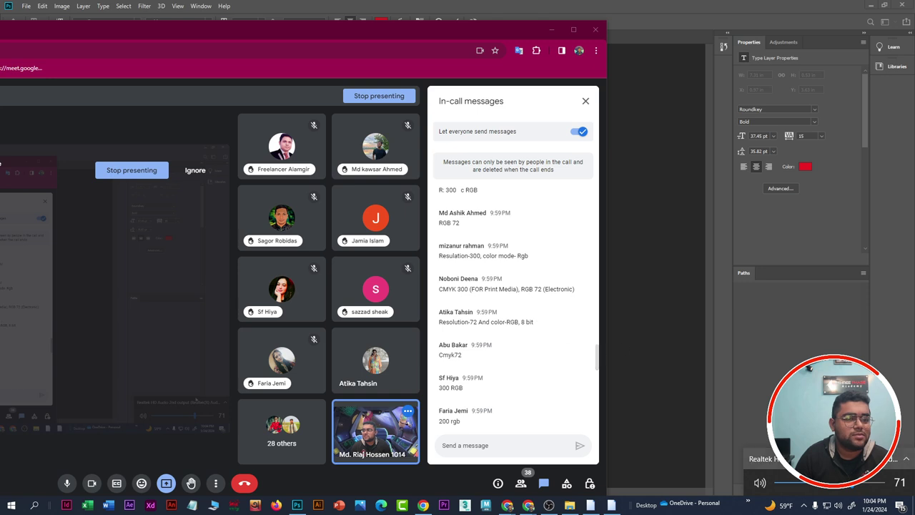
scroll(836, 482, up, 9)
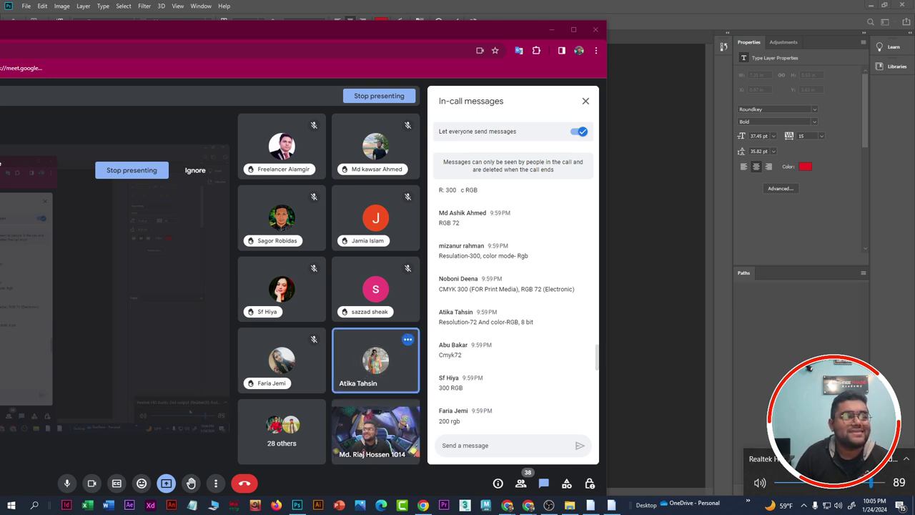
scroll(836, 482, up, 1)
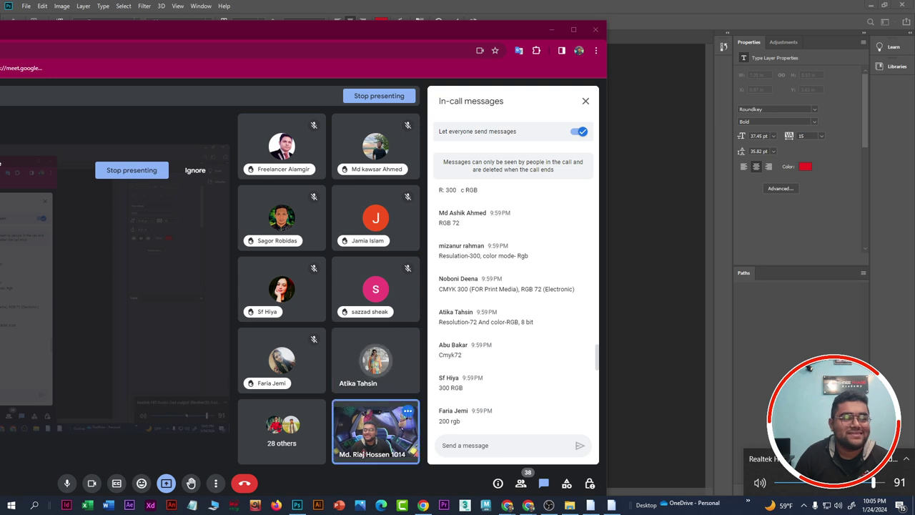
scroll(836, 483, up, 1)
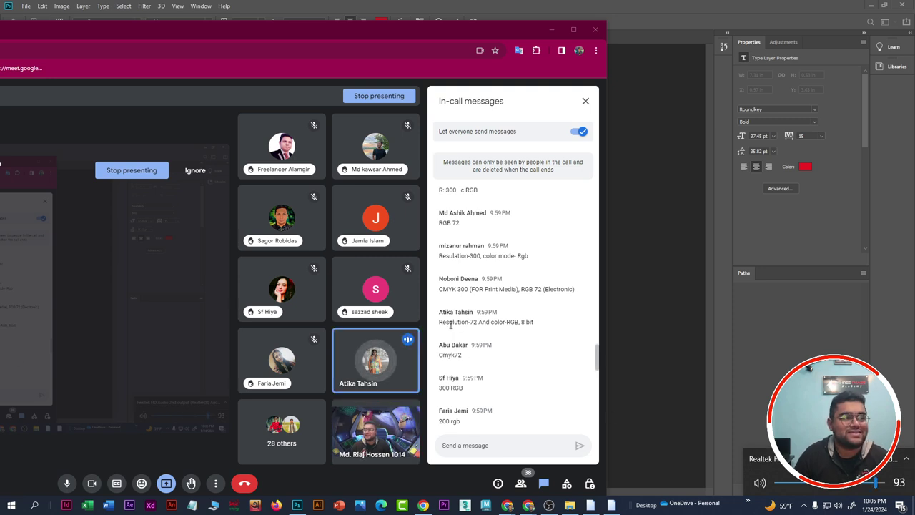
drag(441, 323, 523, 323)
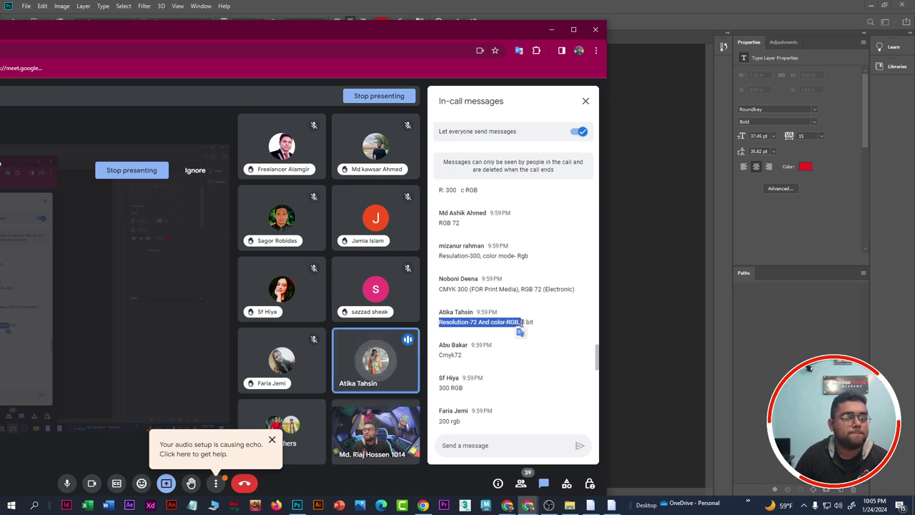
click(523, 323)
drag(521, 322, 494, 325)
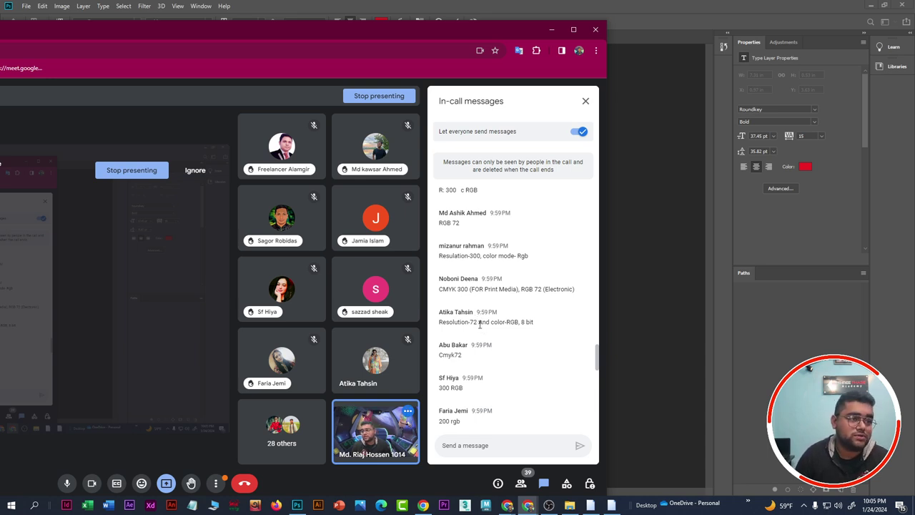
mouse_move(478, 322)
mouse_down()
mouse_move(519, 331)
mouse_move(478, 322)
mouse_up()
click(520, 323)
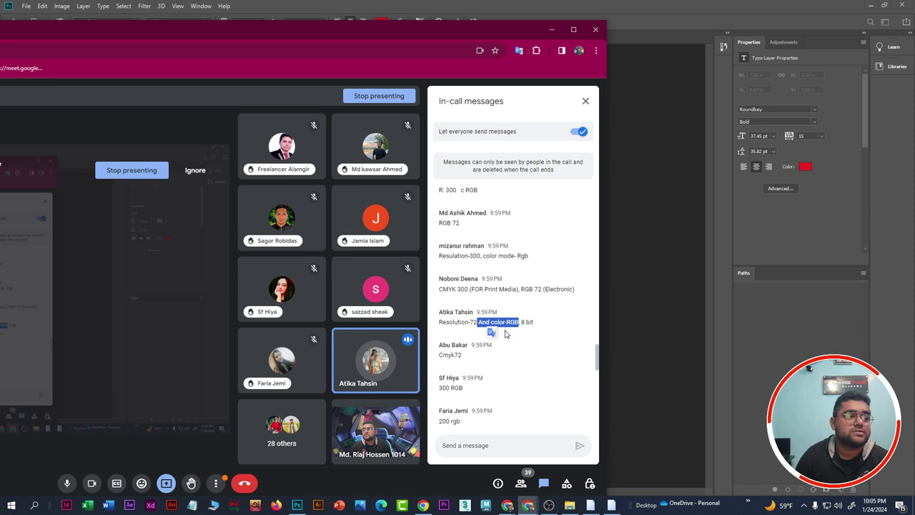
click(508, 322)
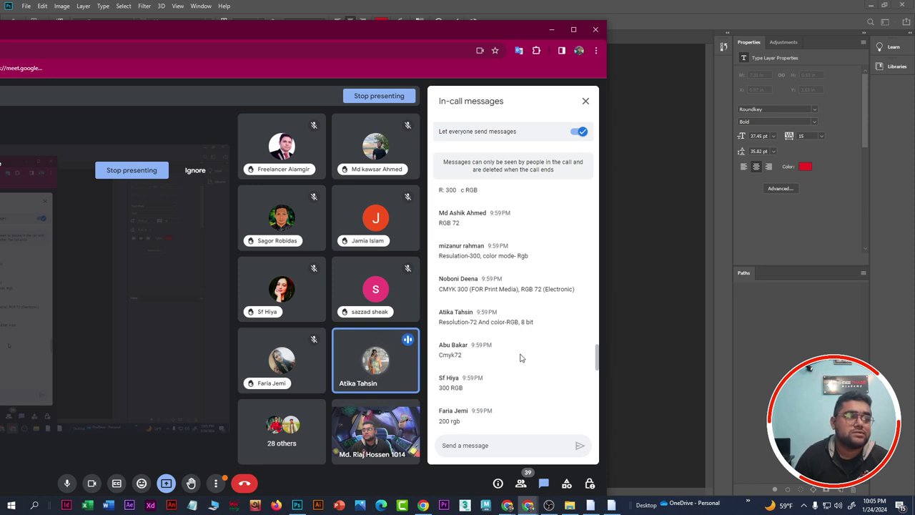
scroll(521, 357, up, 1)
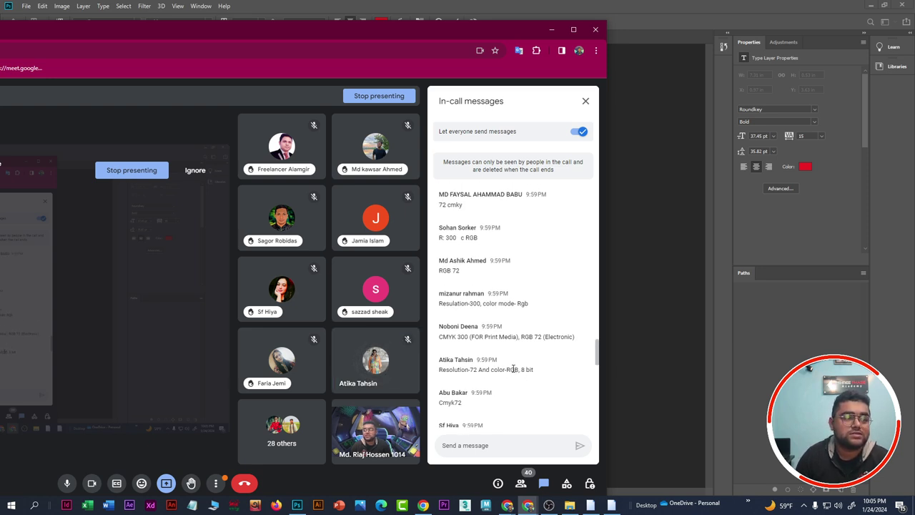
scroll(508, 384, up, 1)
scroll(507, 384, up, 1)
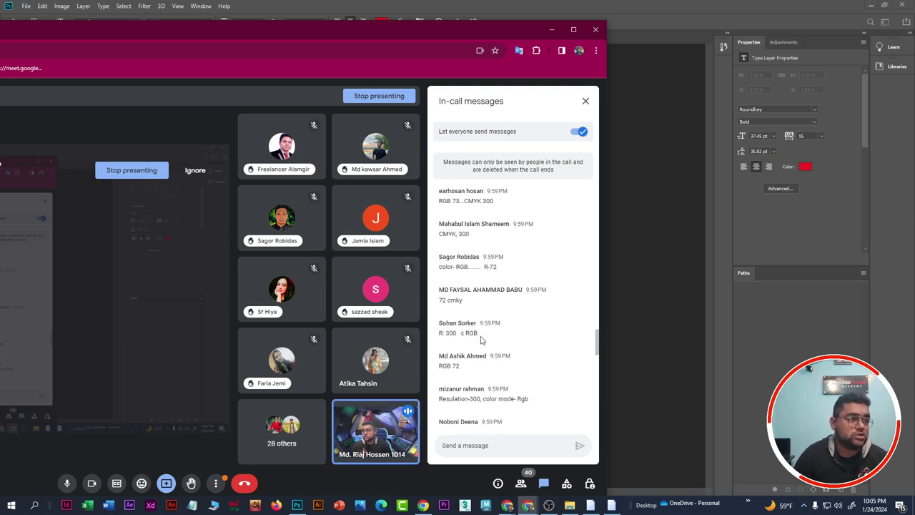
scroll(486, 342, up, 1)
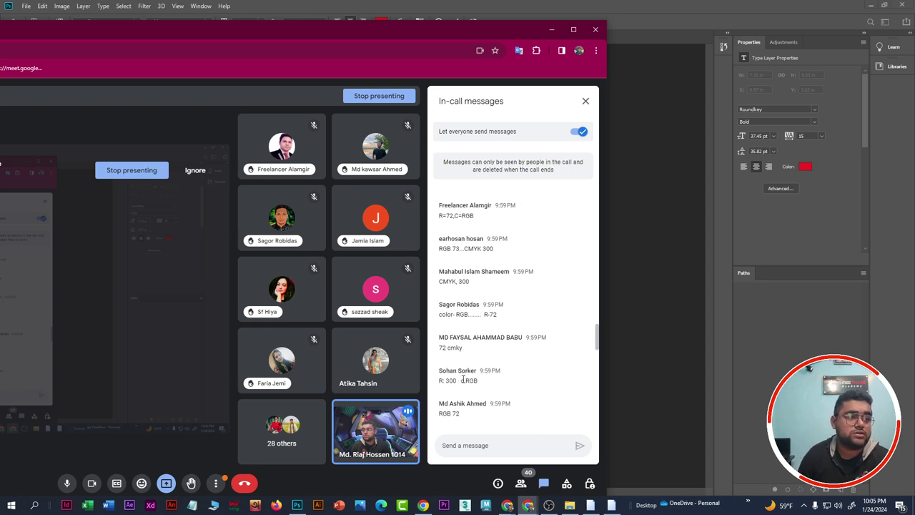
scroll(477, 365, up, 1)
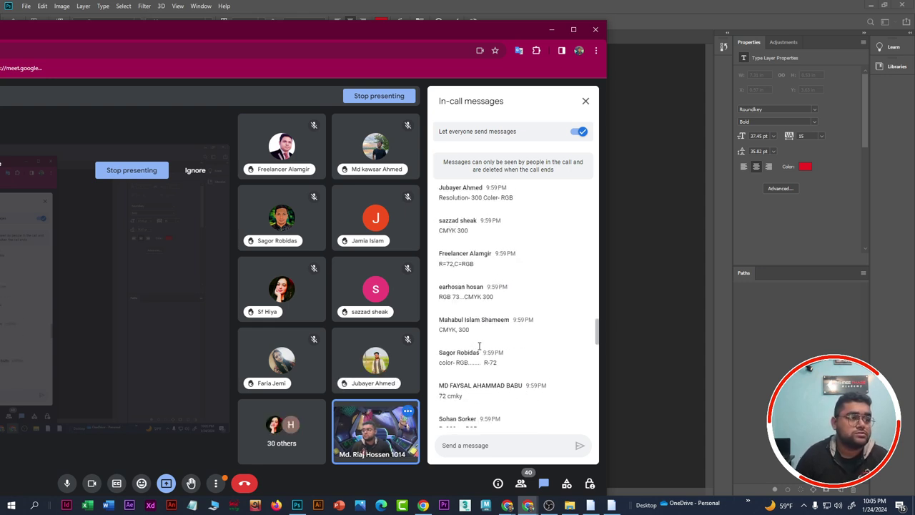
scroll(479, 352, up, 1)
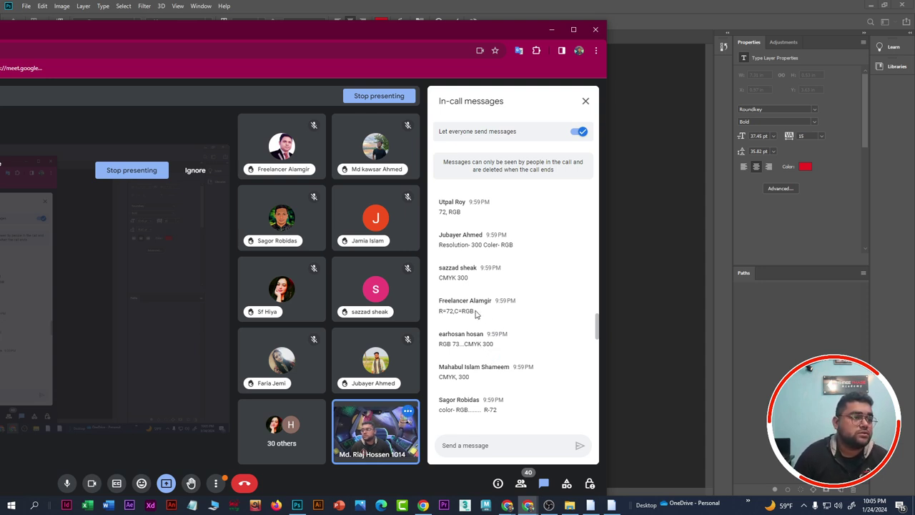
scroll(492, 343, down, 1)
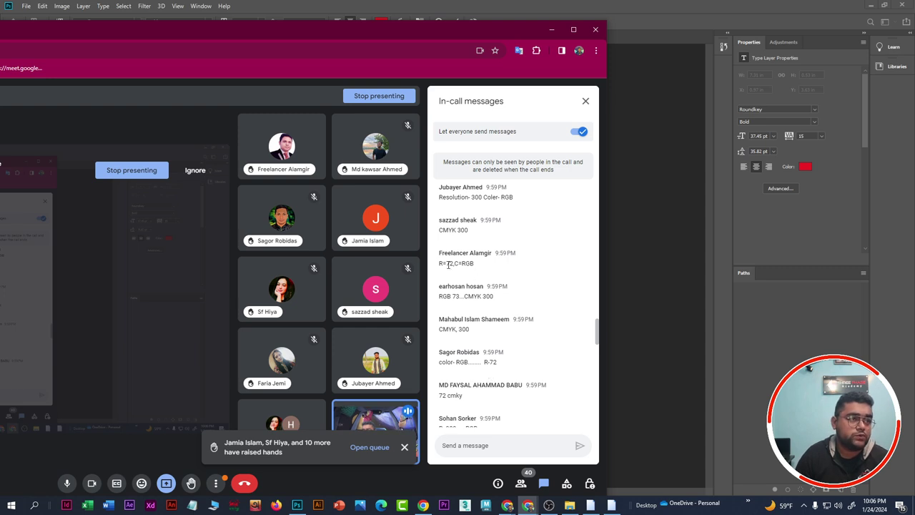
drag(447, 266, 484, 276)
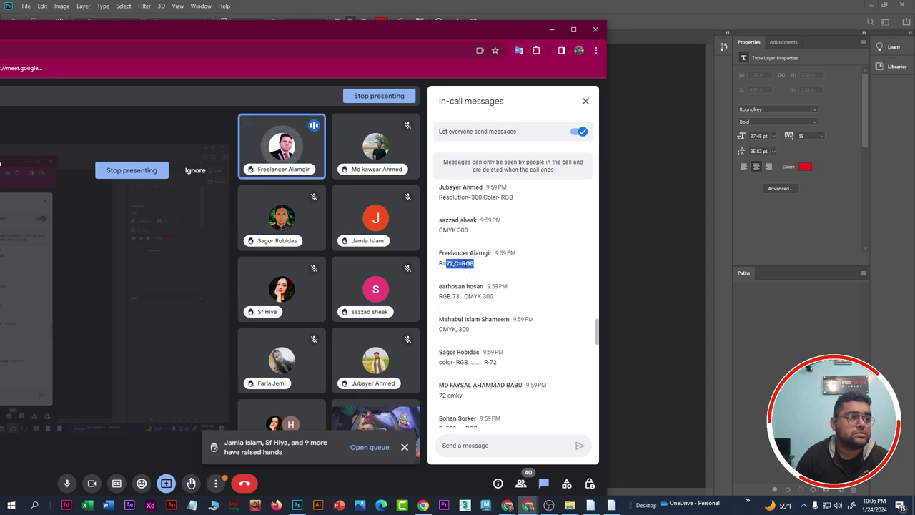
click(465, 264)
mouse_move(453, 263)
mouse_down()
mouse_move(475, 264)
mouse_move(454, 264)
mouse_up()
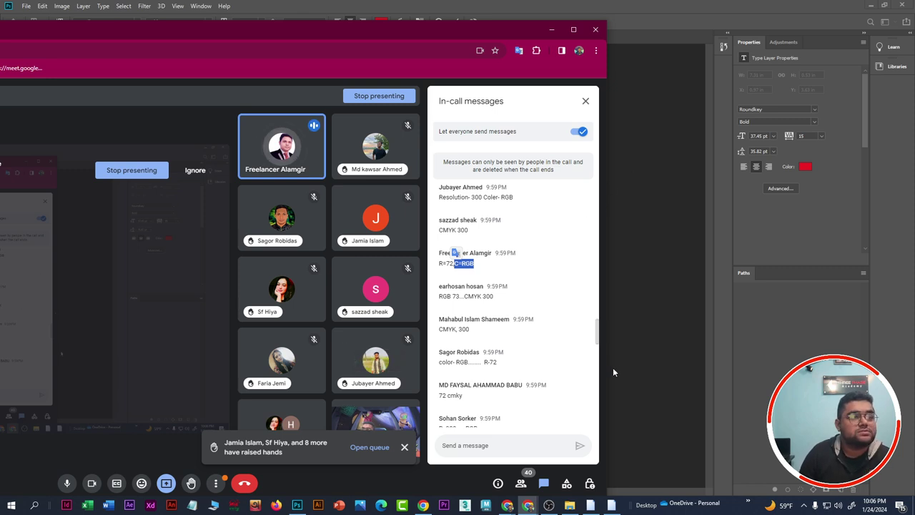
drag(601, 331, 600, 409)
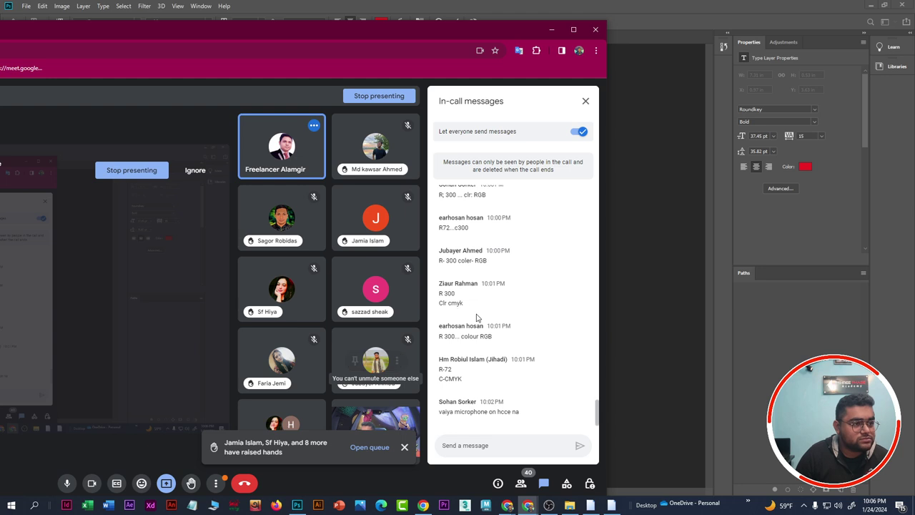
scroll(507, 340, up, 1)
scroll(507, 340, down, 1)
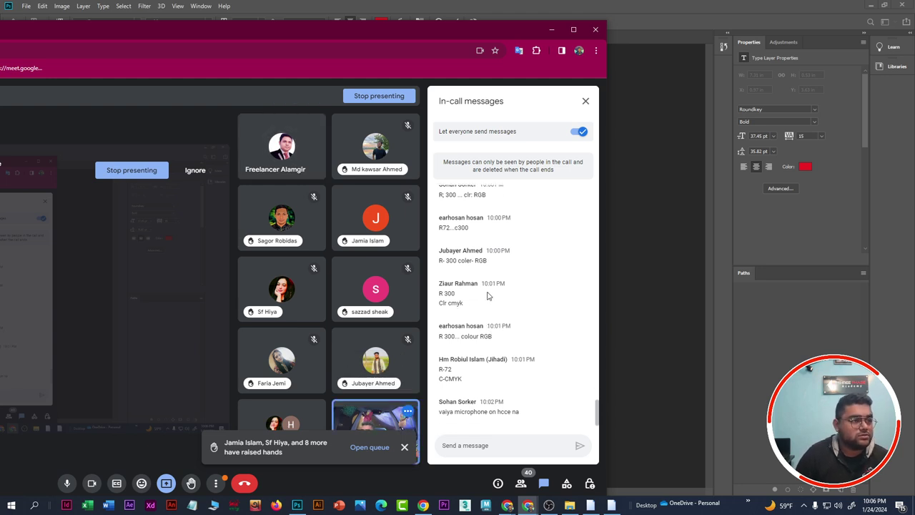
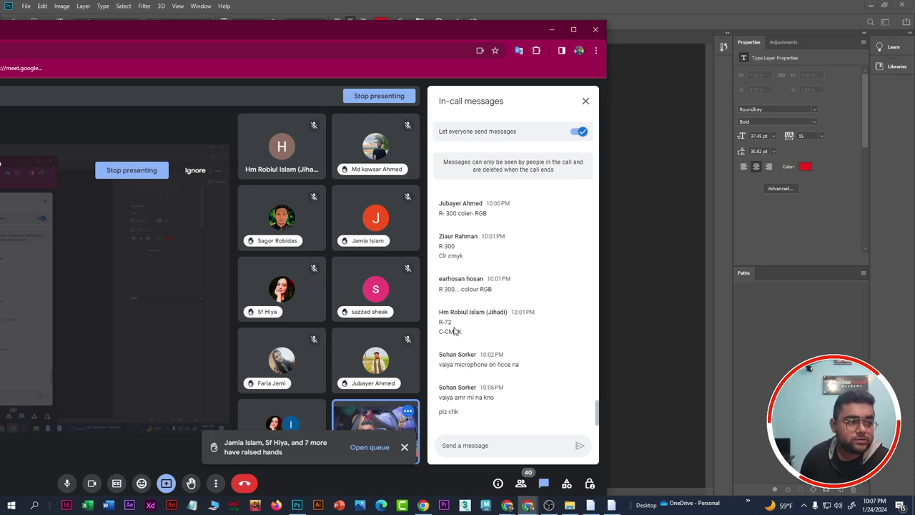
Step: Review the in-call chat, close the messages panel, and maximize the Meet window
scroll(458, 321, up, 3)
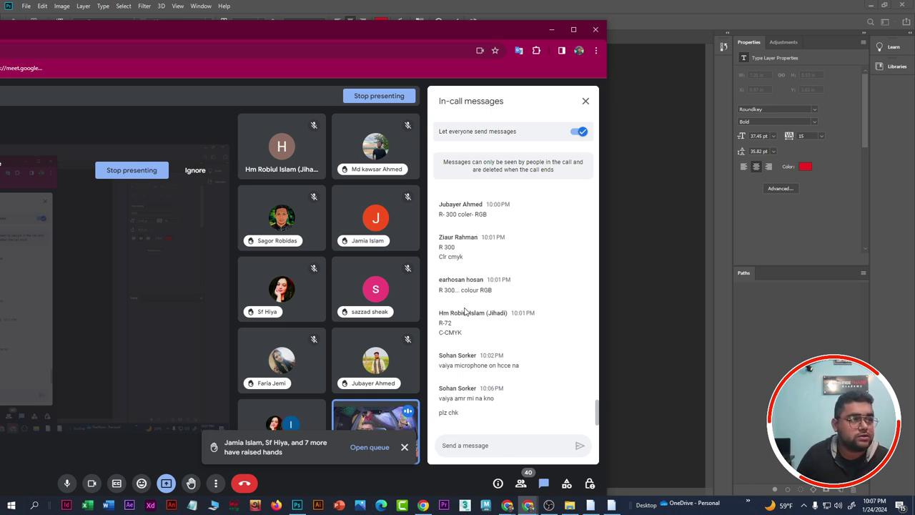
scroll(464, 307, up, 10)
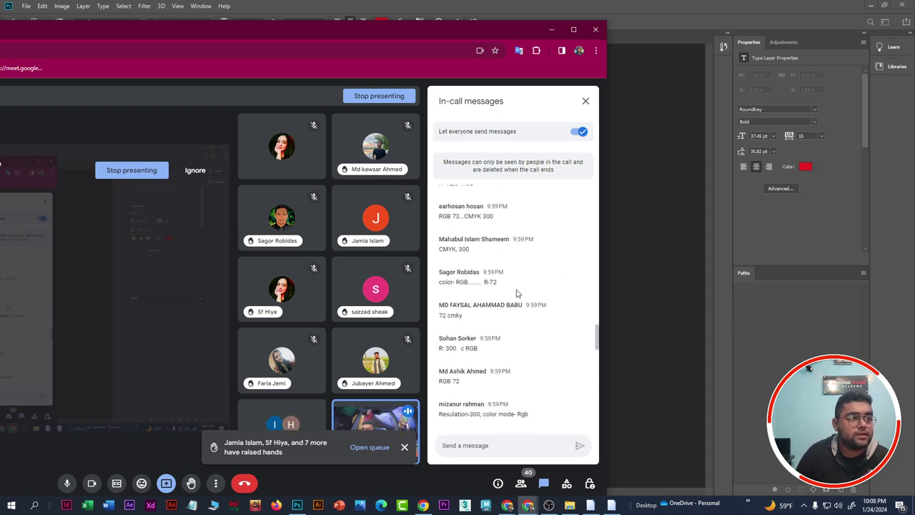
scroll(518, 293, down, 5)
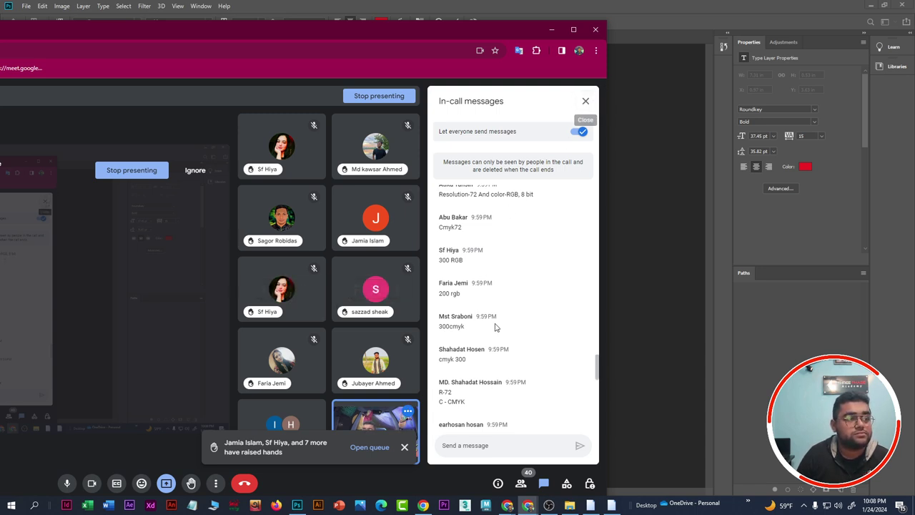
scroll(523, 322, down, 5)
scroll(532, 375, down, 3)
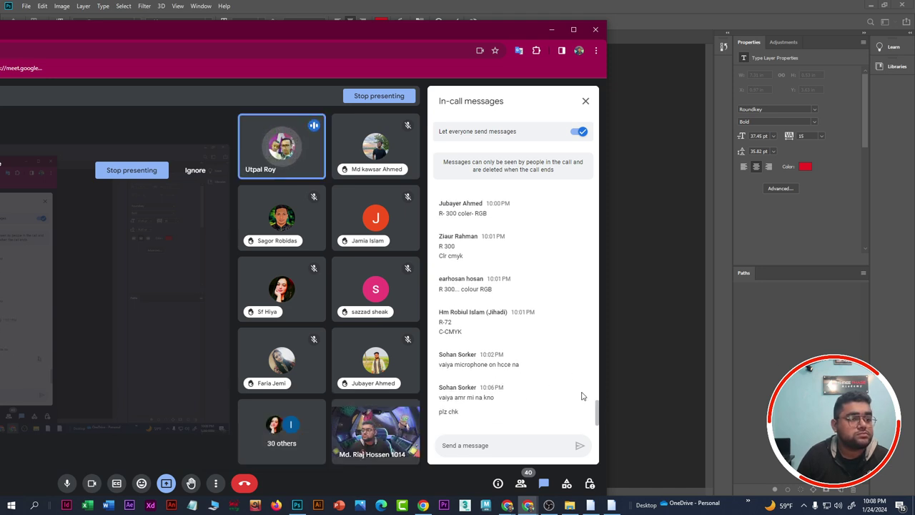
scroll(596, 411, up, 5)
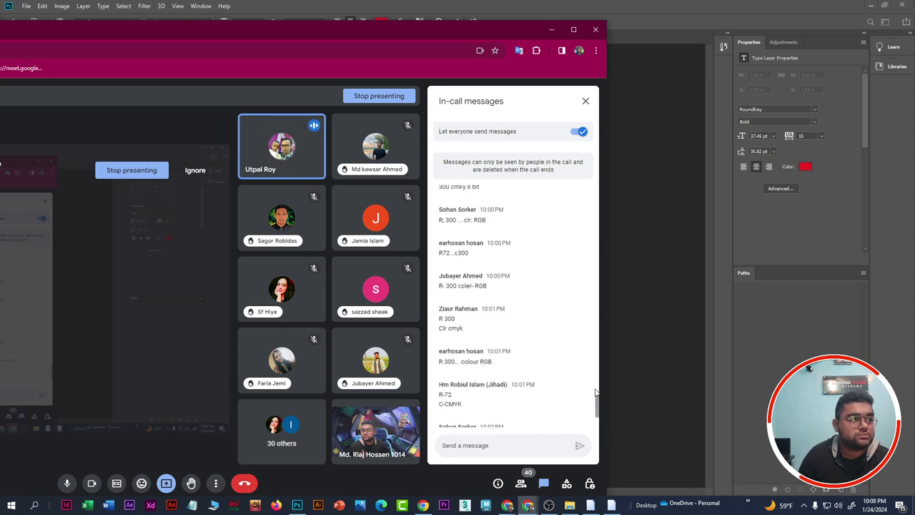
scroll(594, 422, down, 5)
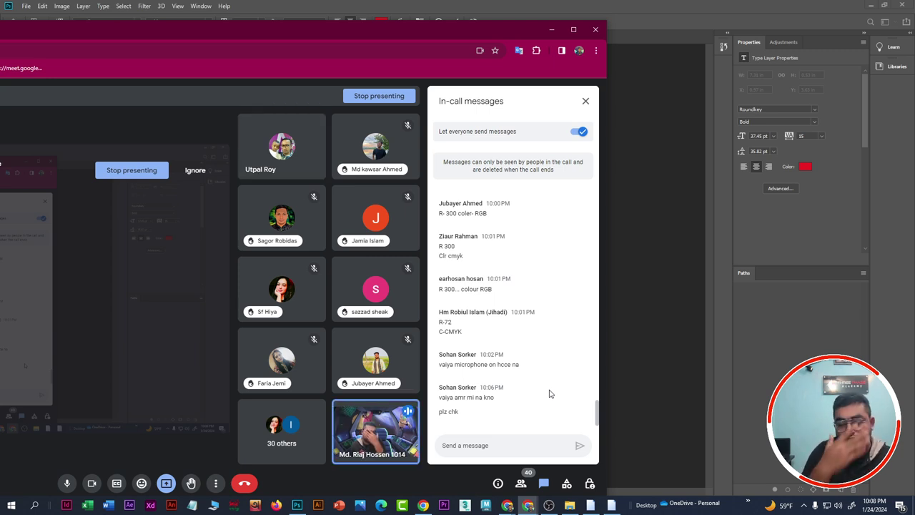
click(585, 102)
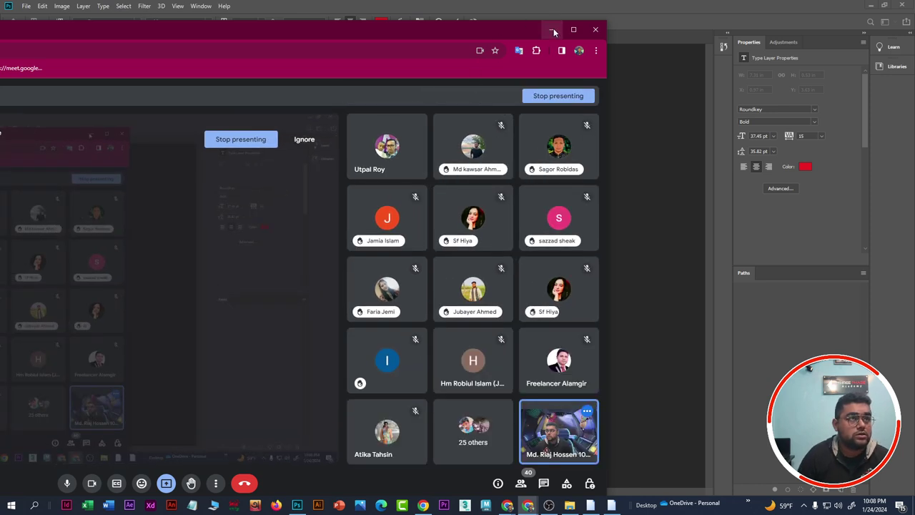
click(573, 30)
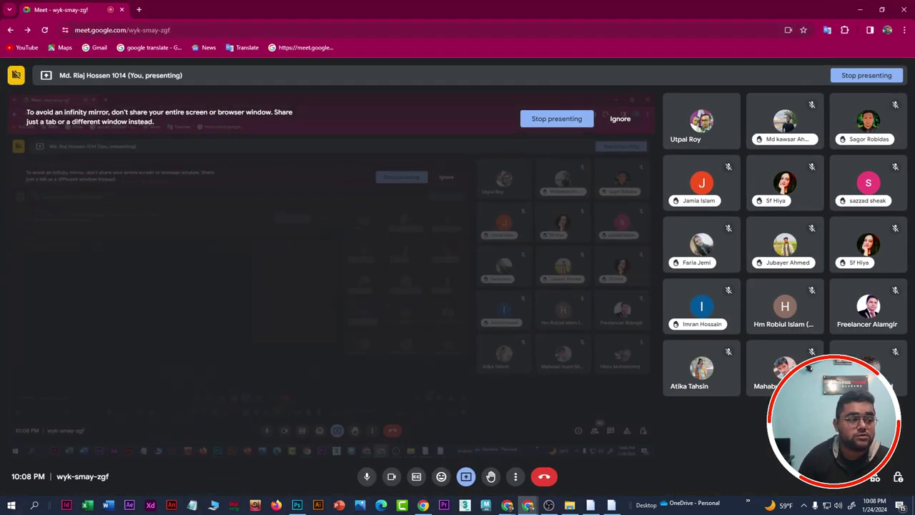
Step: Edit the second text line to read R=72? c=rgb? and commit it with the Move tool
click(298, 507)
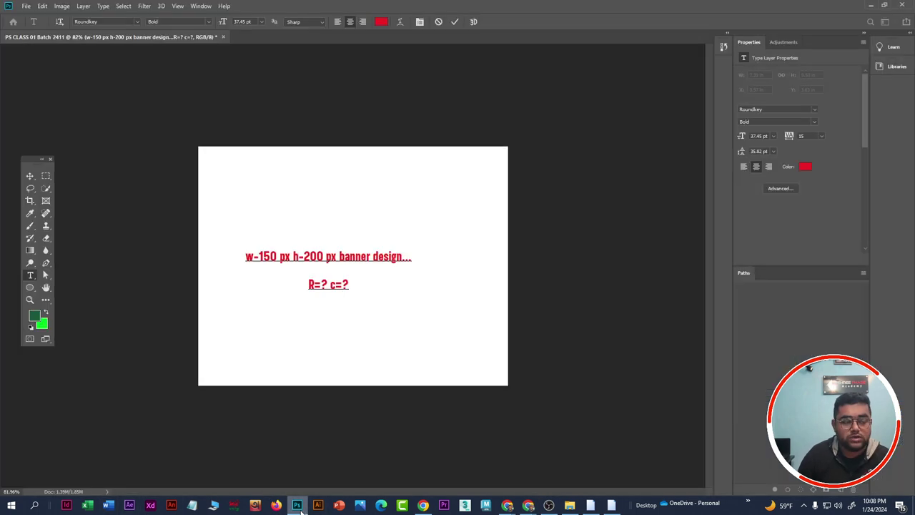
click(320, 284)
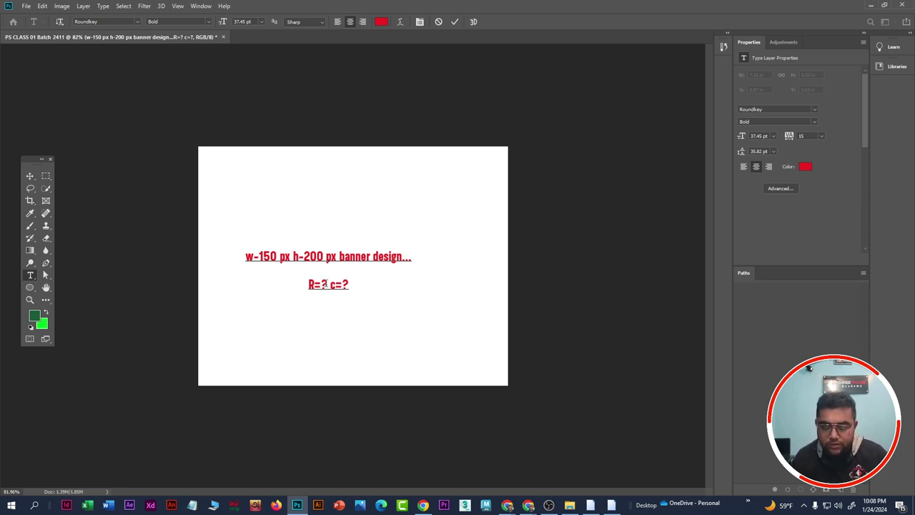
text(72? c=)
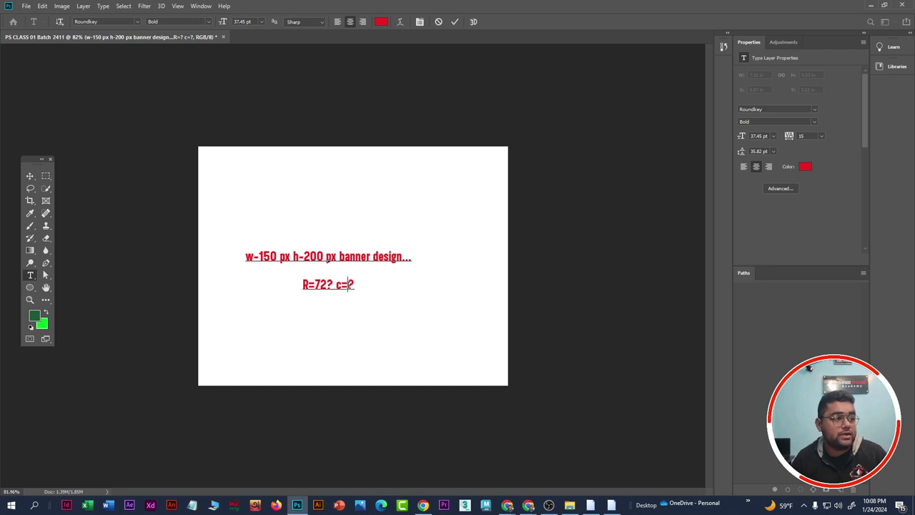
text(rgb)
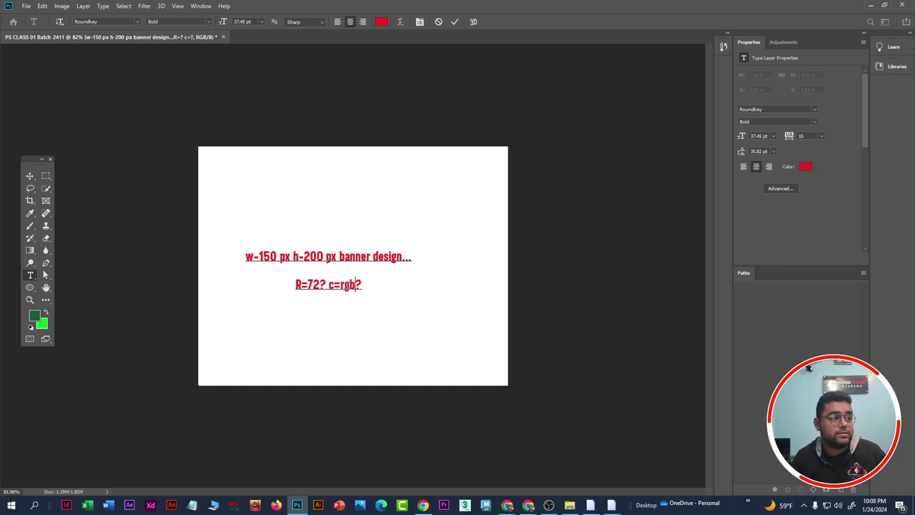
scroll(327, 257, up, 5)
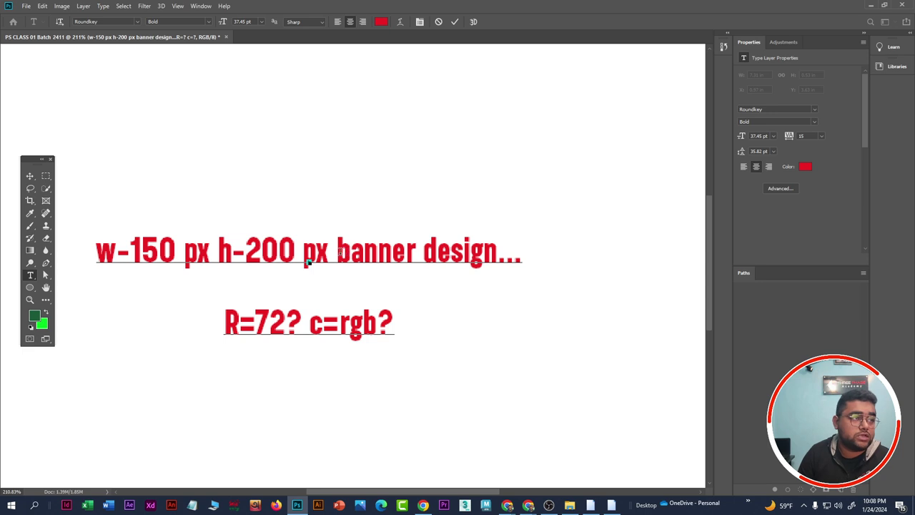
drag(337, 250, 545, 269)
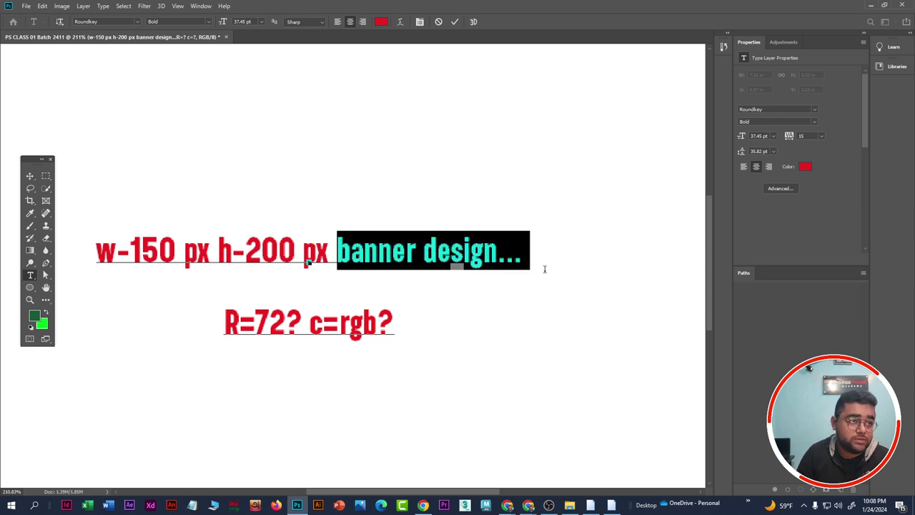
click(31, 176)
Step: Drag both text lines further right and slightly down
drag(327, 259, 392, 266)
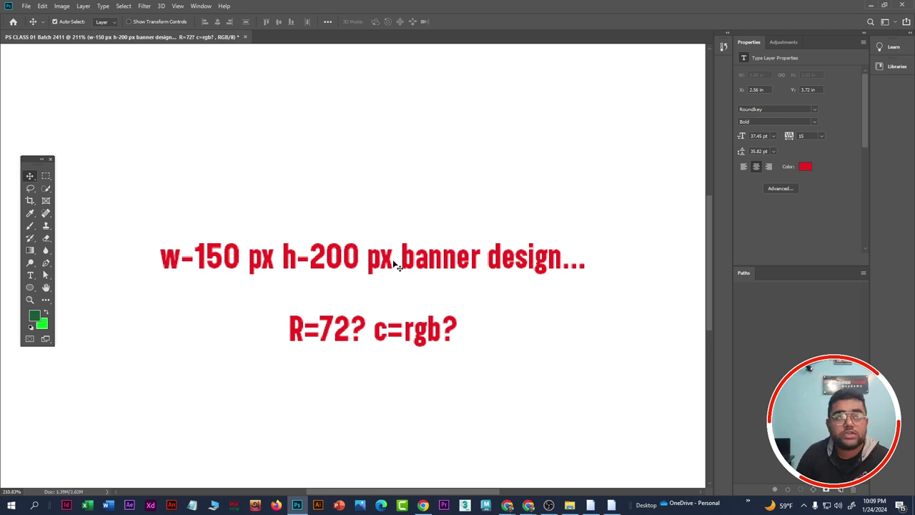
scroll(374, 286, down, 5)
scroll(333, 261, up, 3)
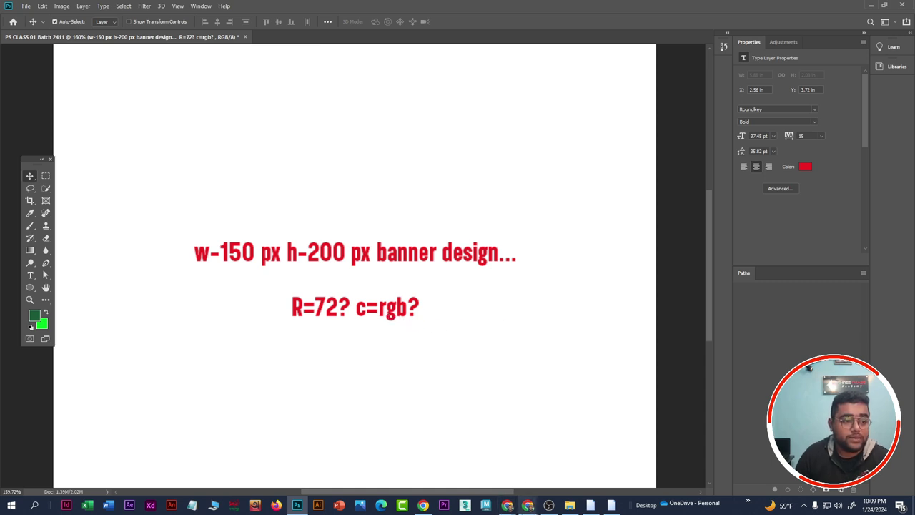
Step: Move the Meet window aside and minimize Photoshop to the desktop
mouse_move(527, 505)
click(619, 457)
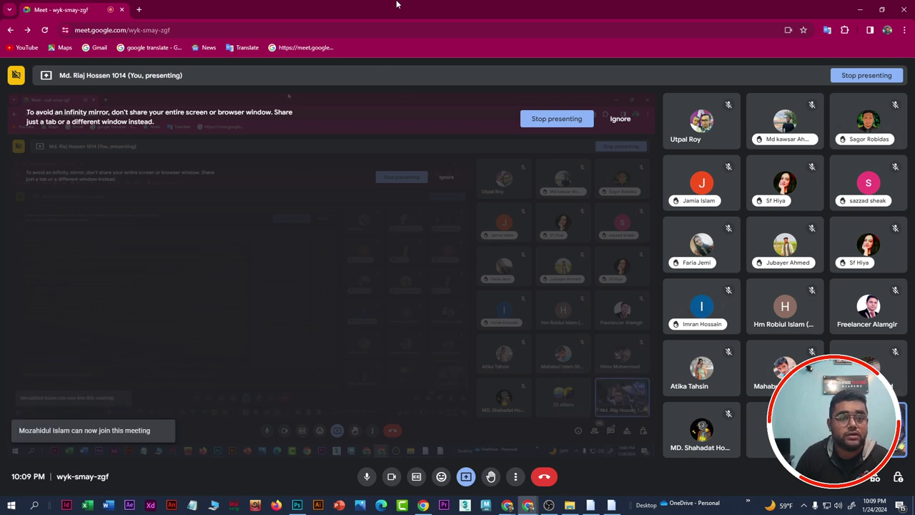
drag(411, 5, 914, 53)
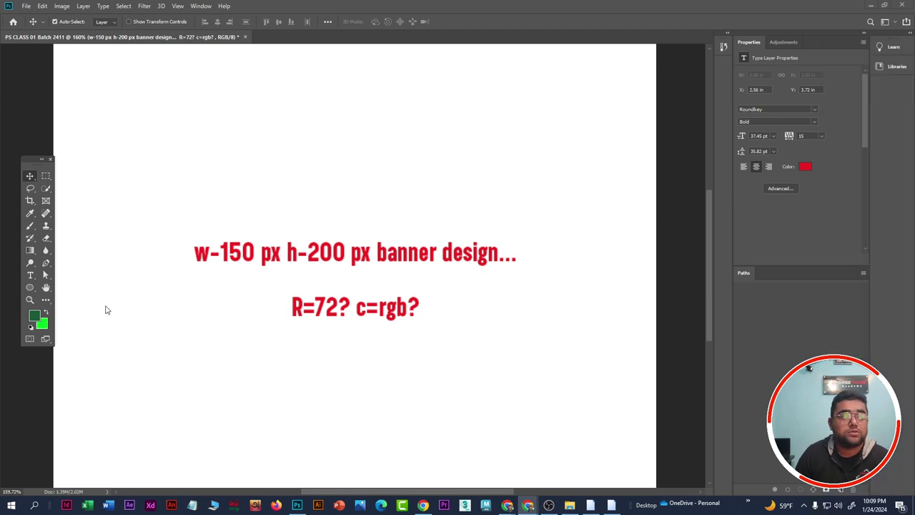
click(355, 261)
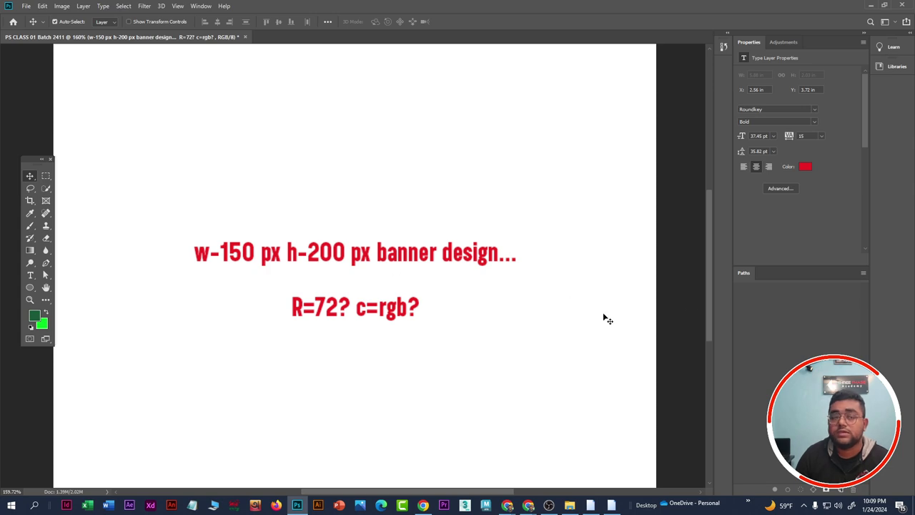
click(296, 502)
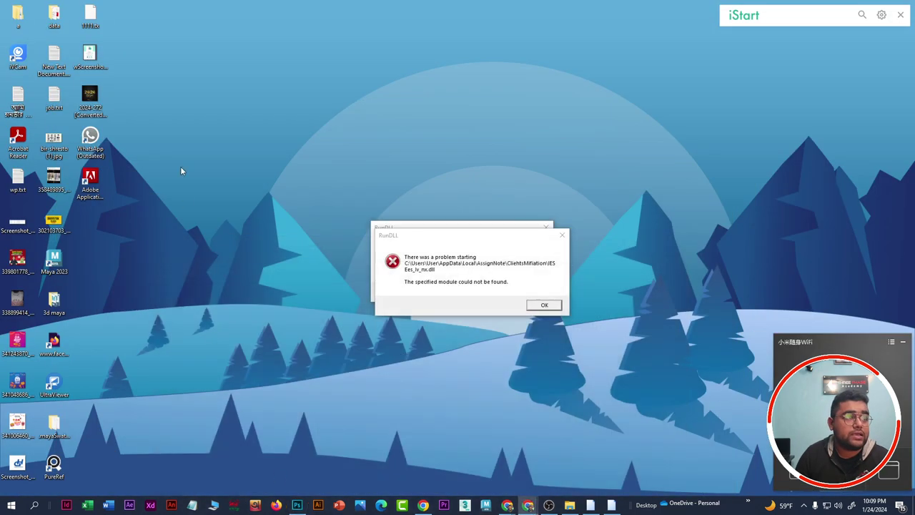
Step: Restore Photoshop and open the New Document dialog from the File menu
click(297, 504)
click(26, 6)
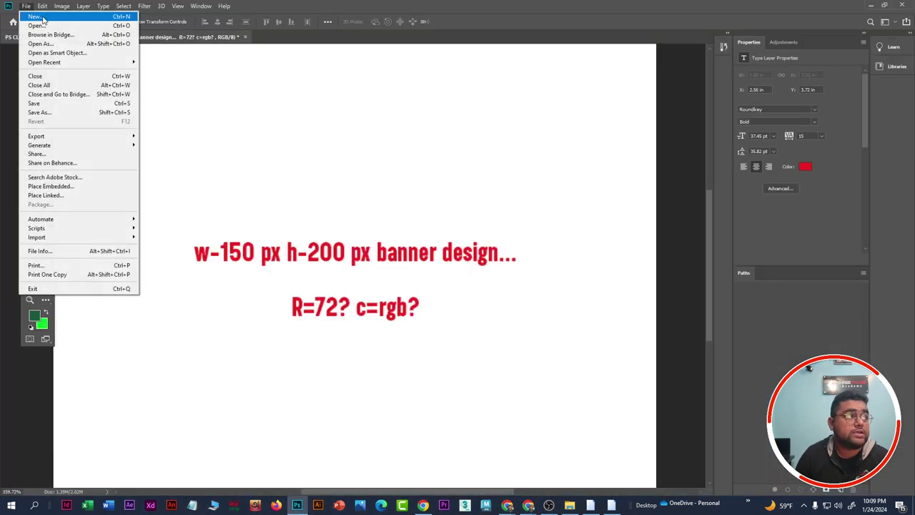
click(43, 17)
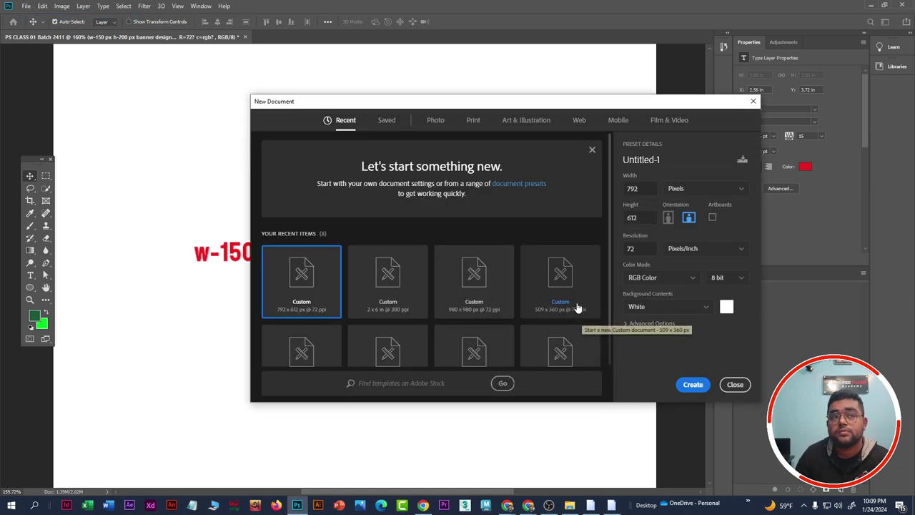
drag(572, 107, 474, 95)
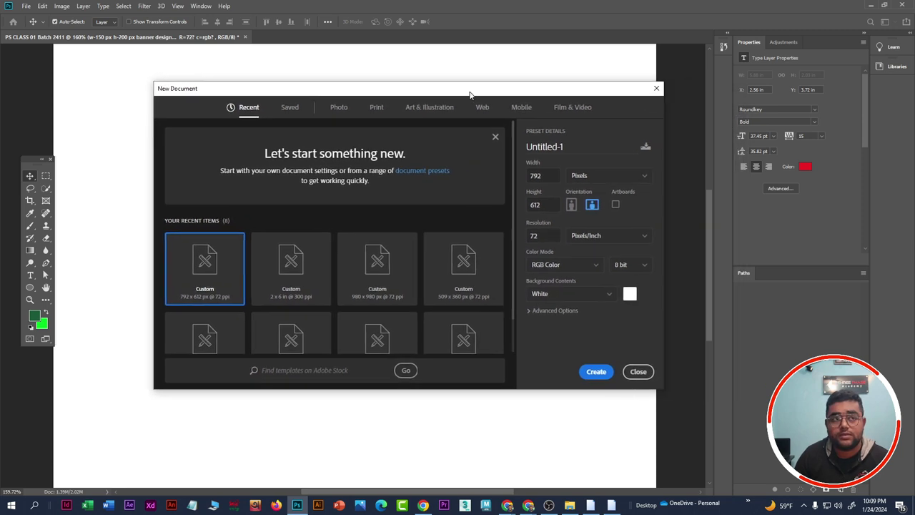
Step: Leave the Width unit at Pixels and close New Document without creating a file
click(594, 178)
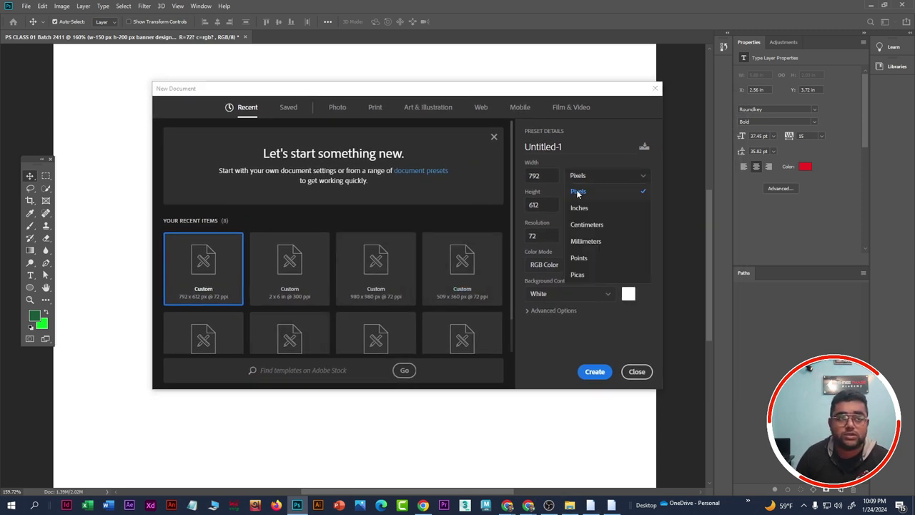
click(578, 193)
click(600, 178)
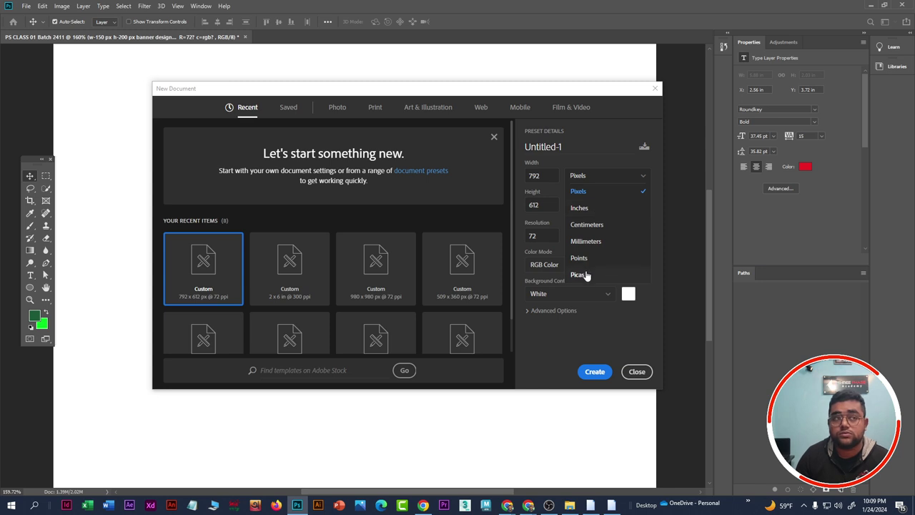
click(578, 95)
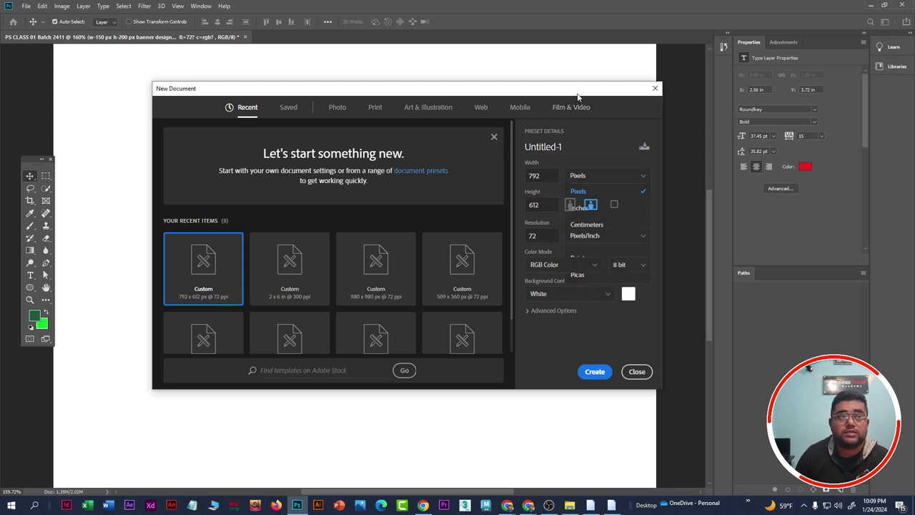
click(637, 371)
Step: With the Type tool, highlight the 150 px width and 200 px height values in the heading
scroll(323, 257, up, 1)
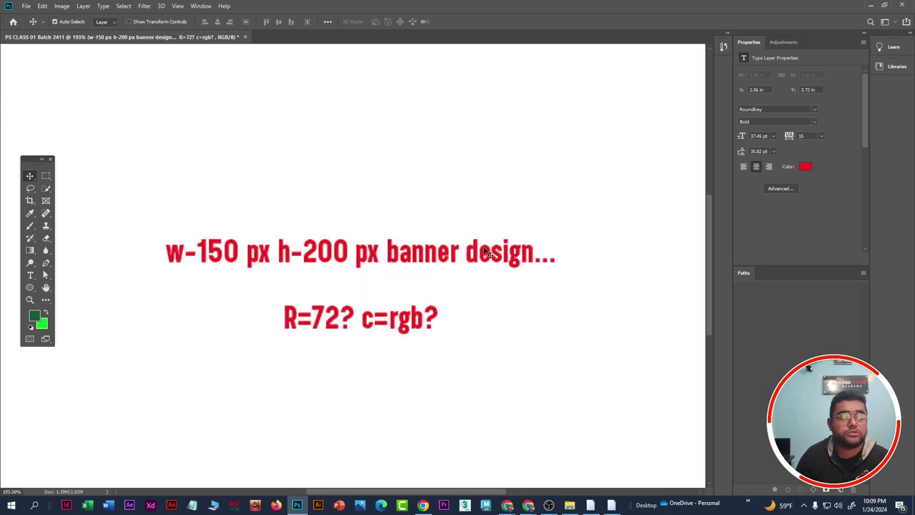
click(30, 276)
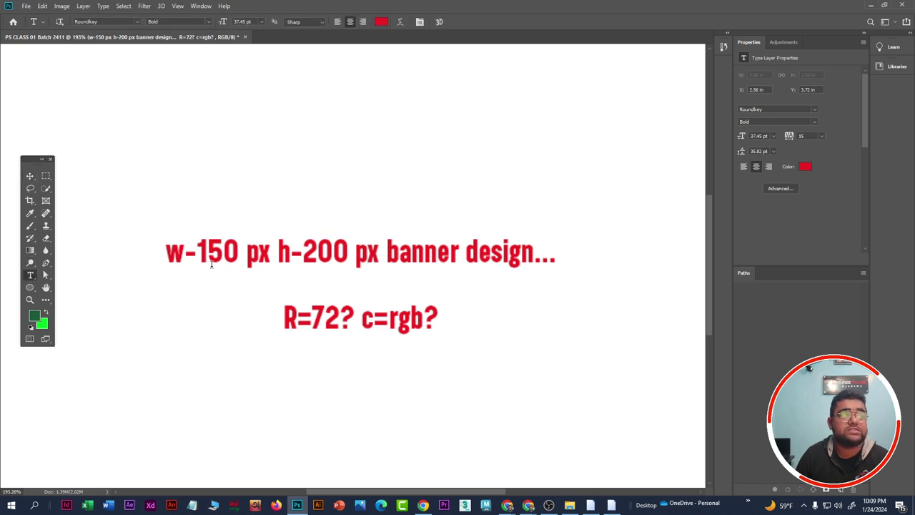
drag(239, 251, 269, 256)
click(283, 254)
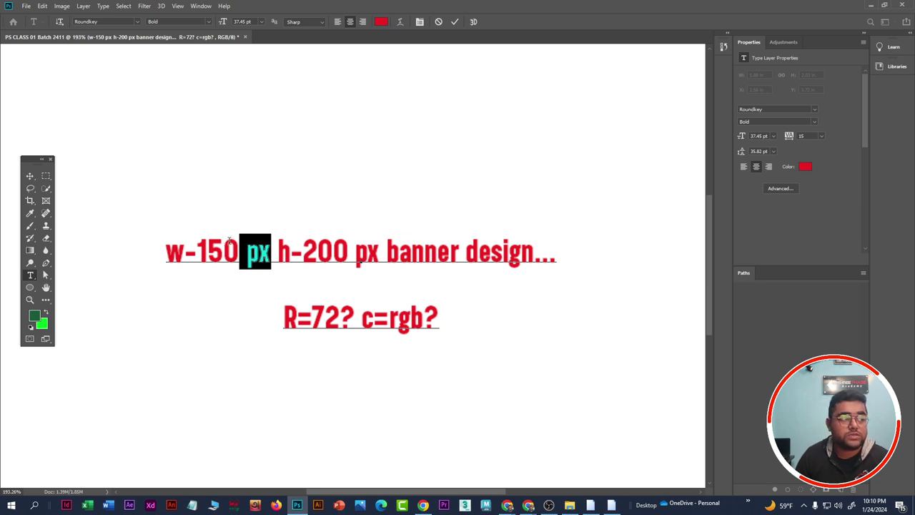
click(239, 252)
drag(271, 255, 197, 255)
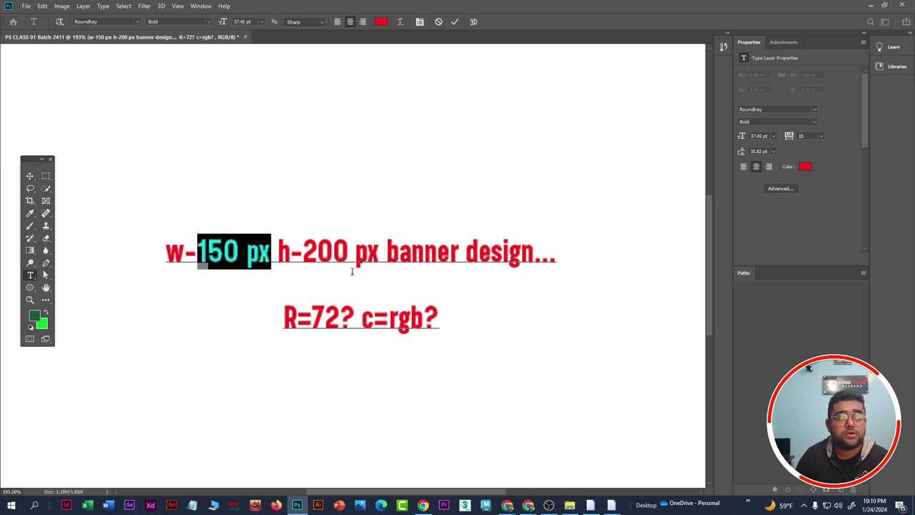
click(370, 263)
drag(385, 258, 303, 256)
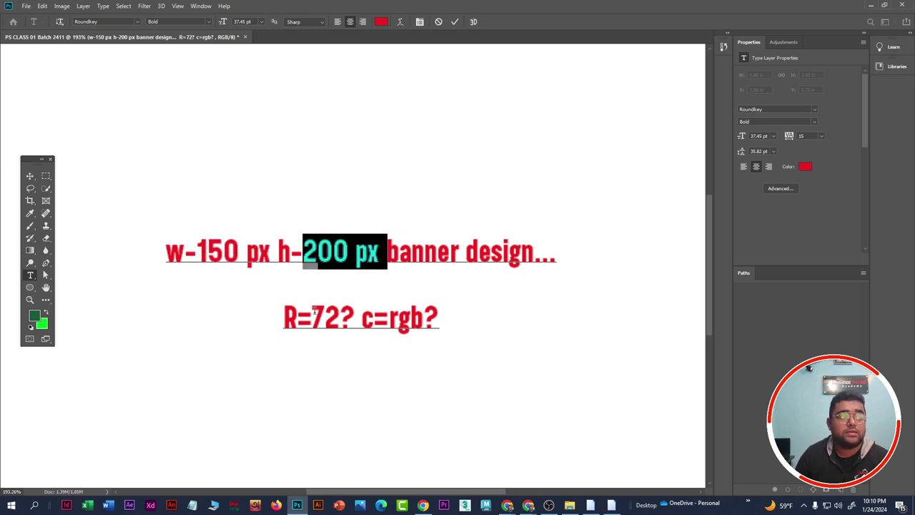
Step: Highlight 72 and c=rgb on the second line, then commit the text unchanged
drag(312, 319, 338, 319)
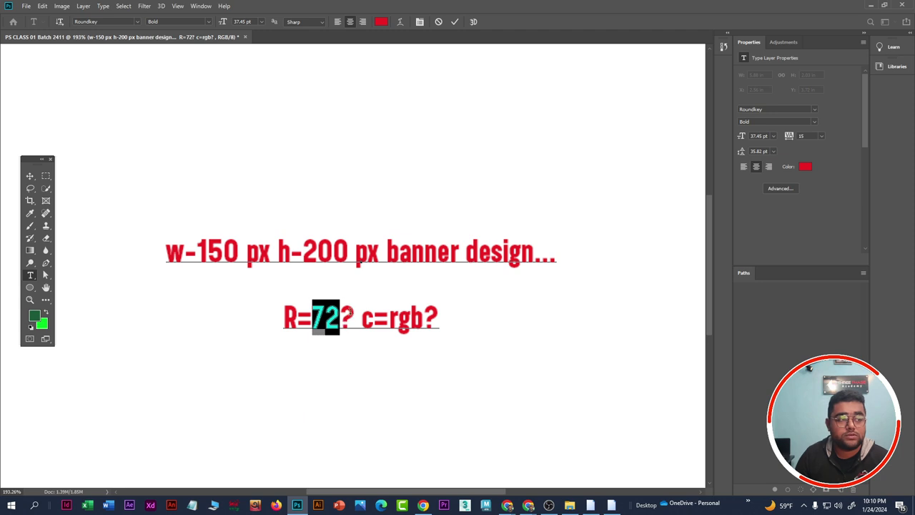
double_click(390, 318)
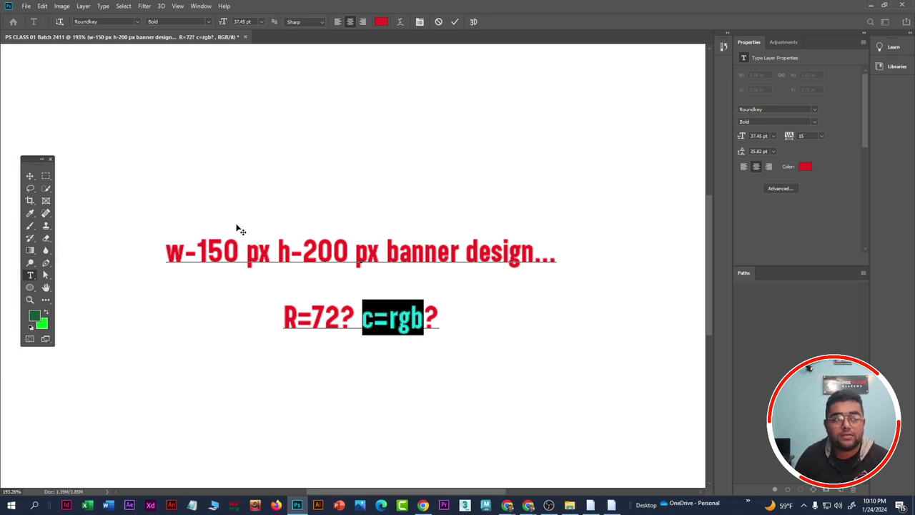
click(394, 253)
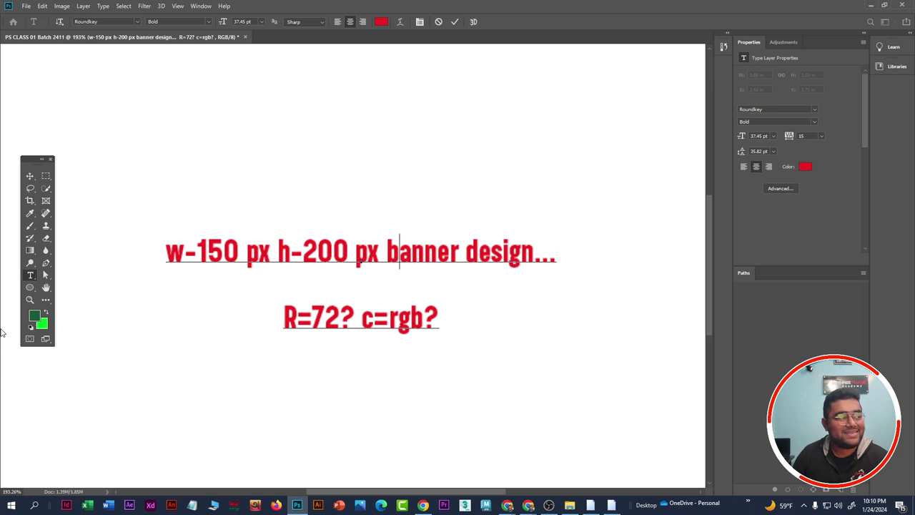
click(29, 176)
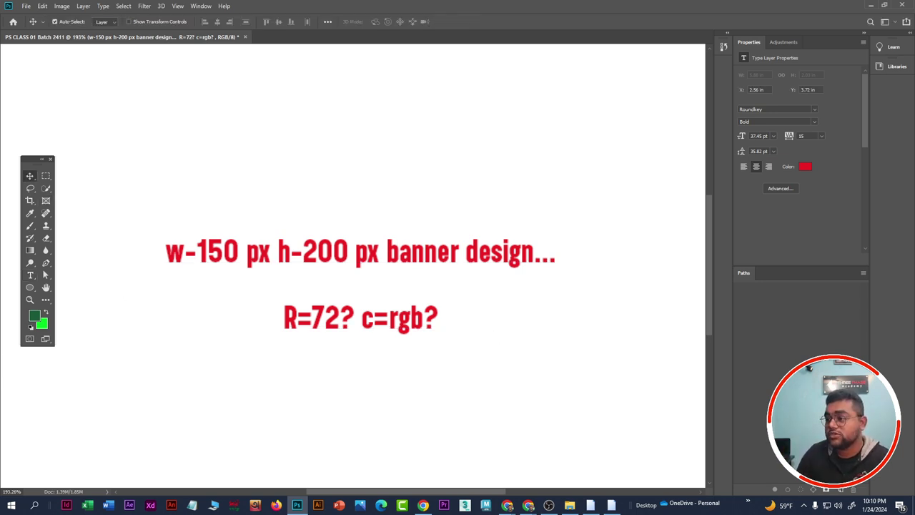
click(528, 505)
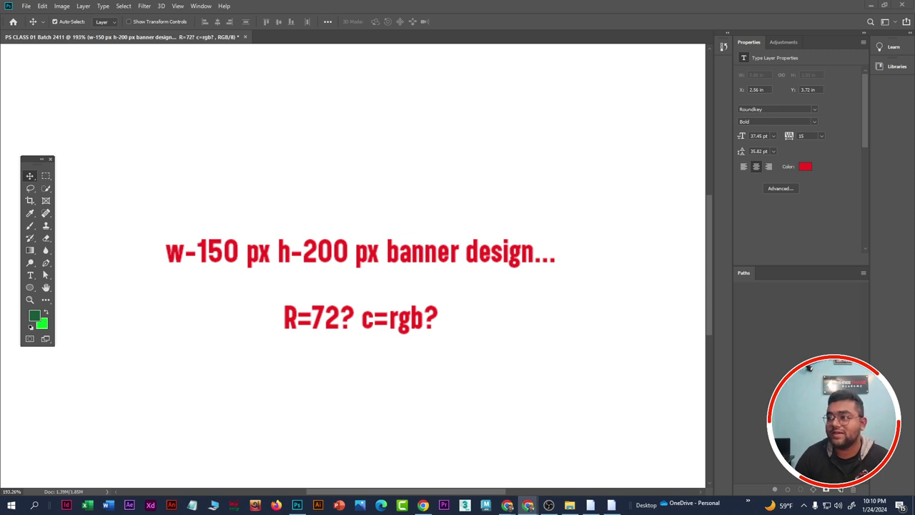
Step: Delete the blank line so R=72? c=rgb? sits directly under the first line
click(415, 327)
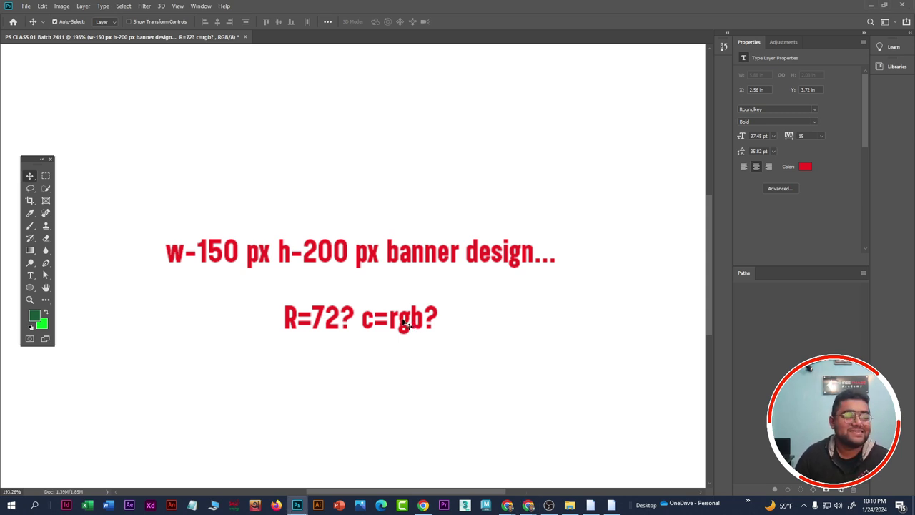
double_click(404, 323)
key(ctrl+a)
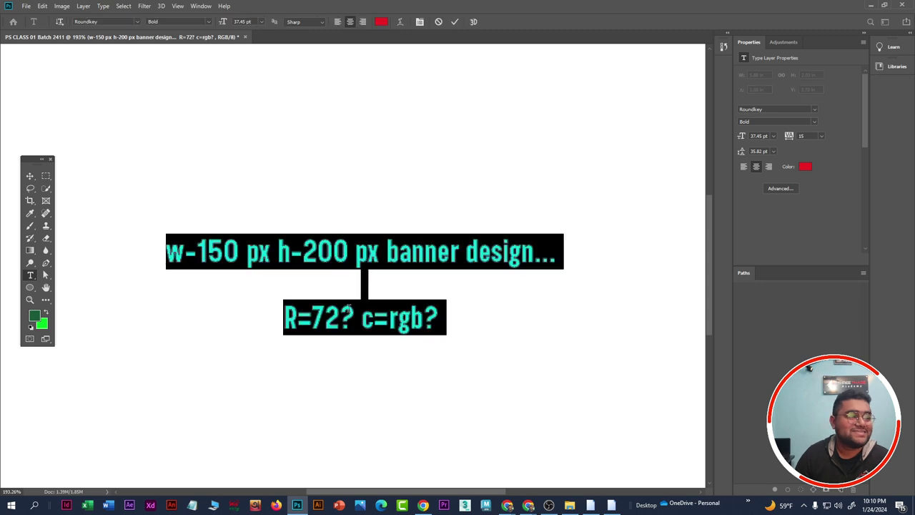
click(29, 177)
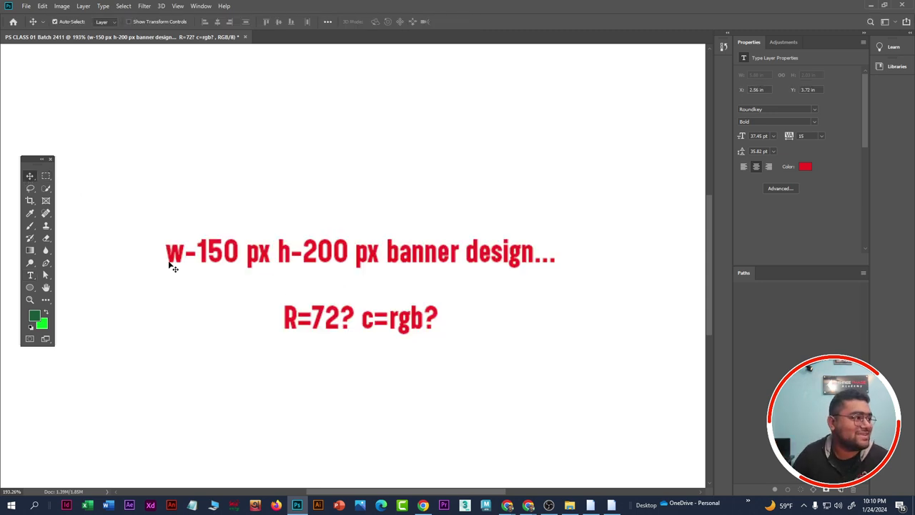
click(30, 276)
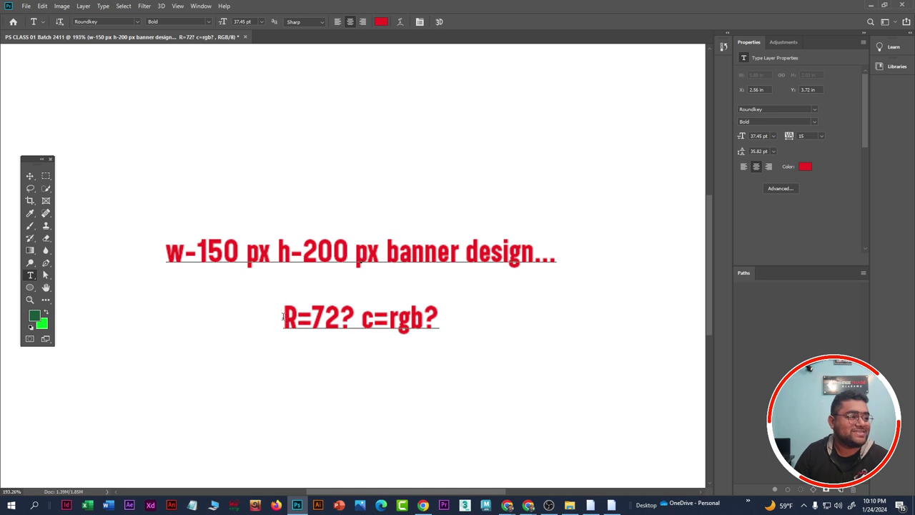
click(284, 291)
key(Delete)
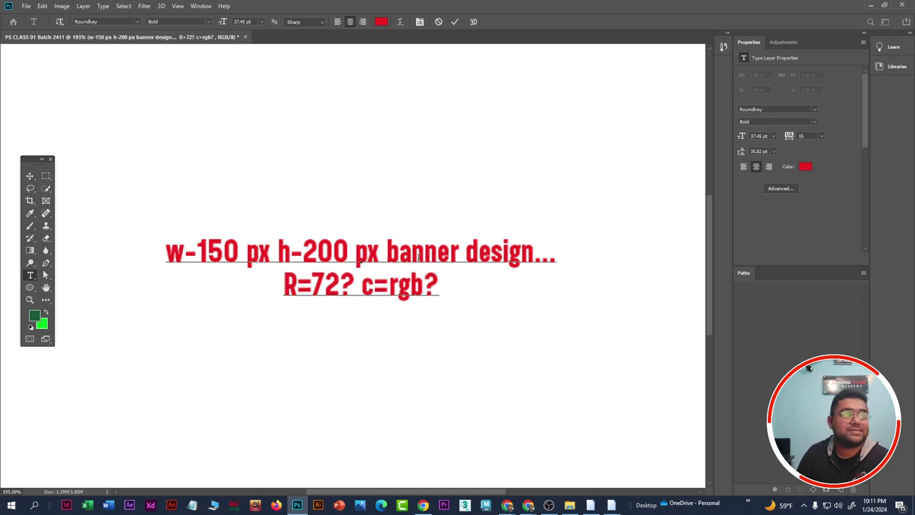
click(30, 175)
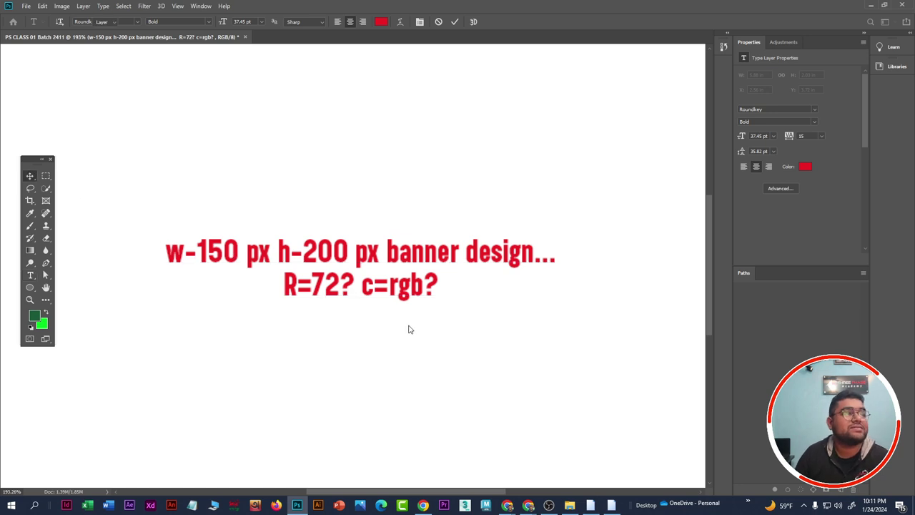
Step: Highlight 72 and rgb in the second line, then commit the text
key(t)
click(402, 298)
key(ctrl+a)
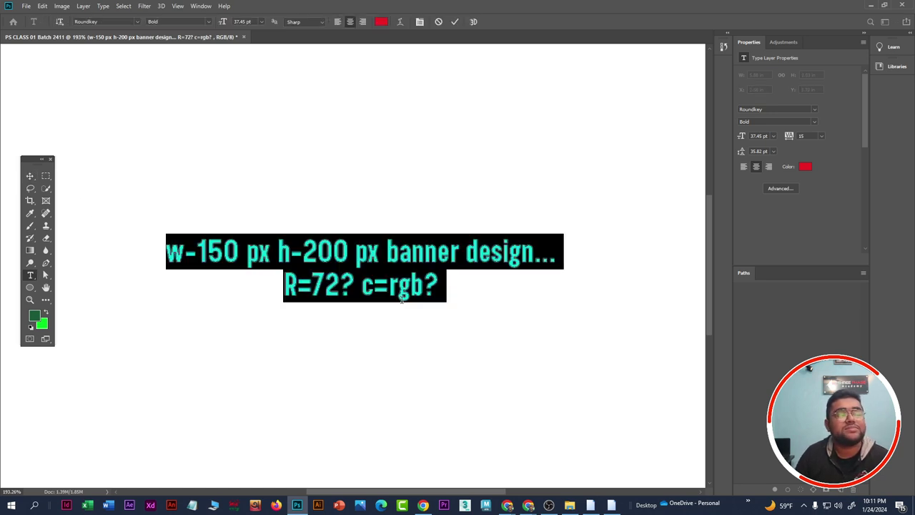
click(403, 299)
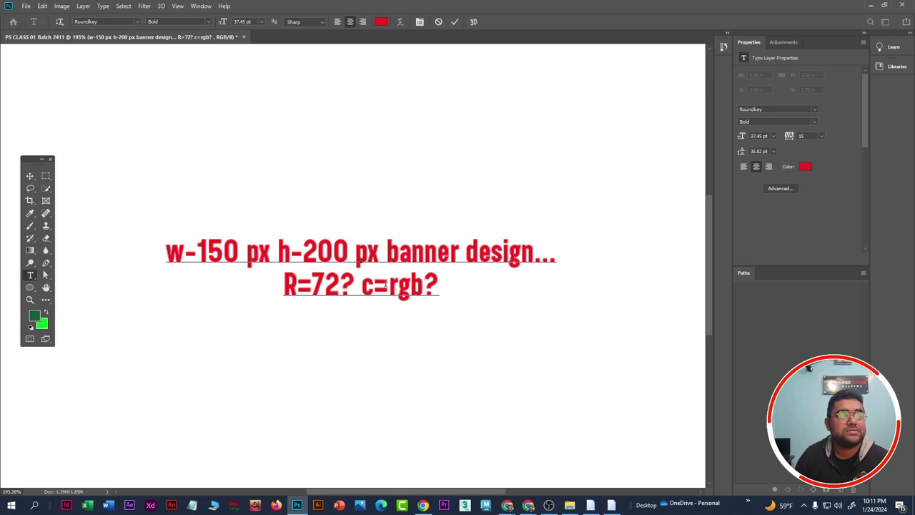
drag(312, 282, 344, 281)
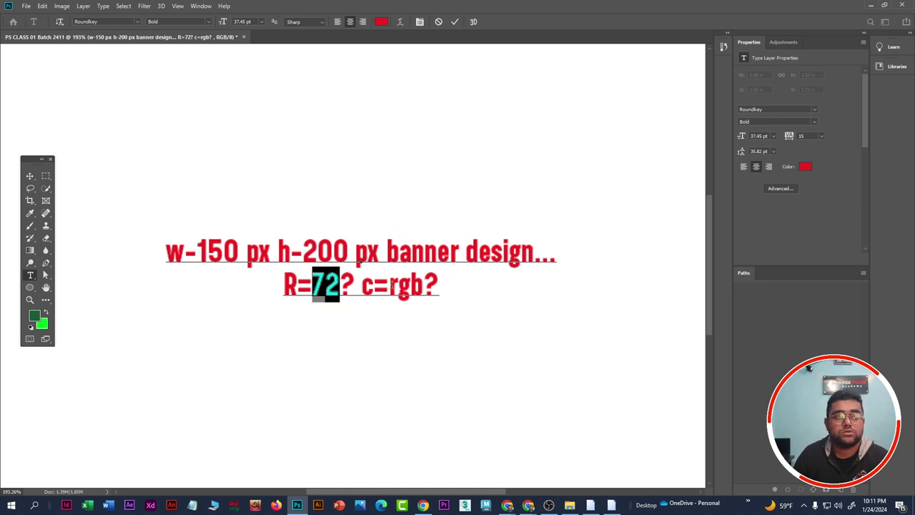
drag(390, 286, 425, 288)
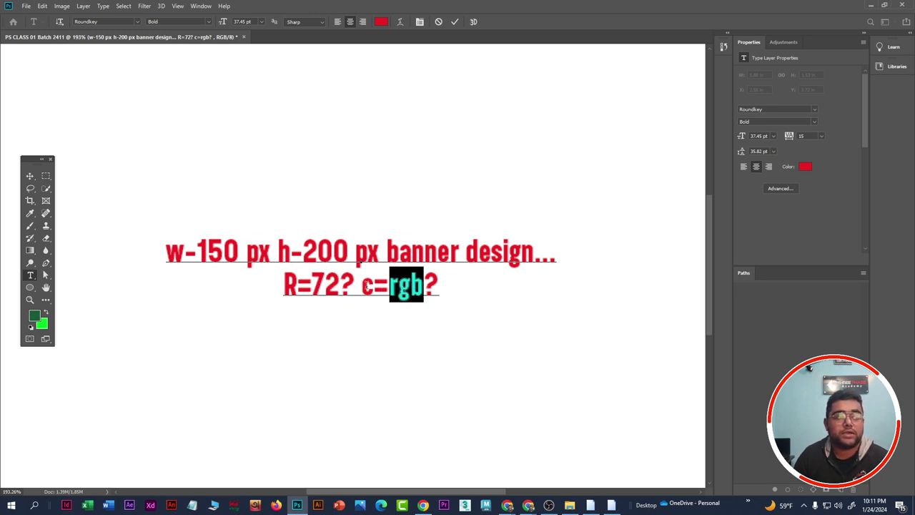
click(26, 6)
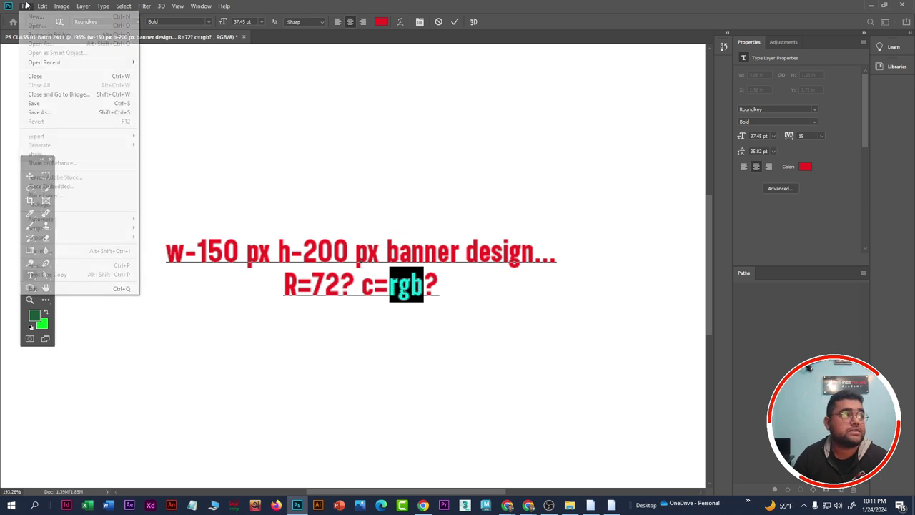
click(300, 271)
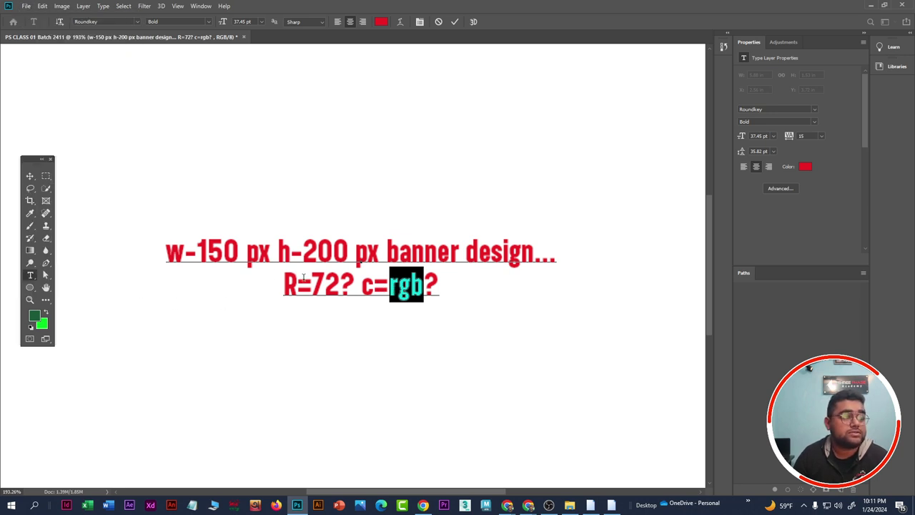
click(30, 176)
Step: Open New Document with Ctrl+N, showing 792 × 612 pixels at 72 pixels/inch RGB
click(884, 5)
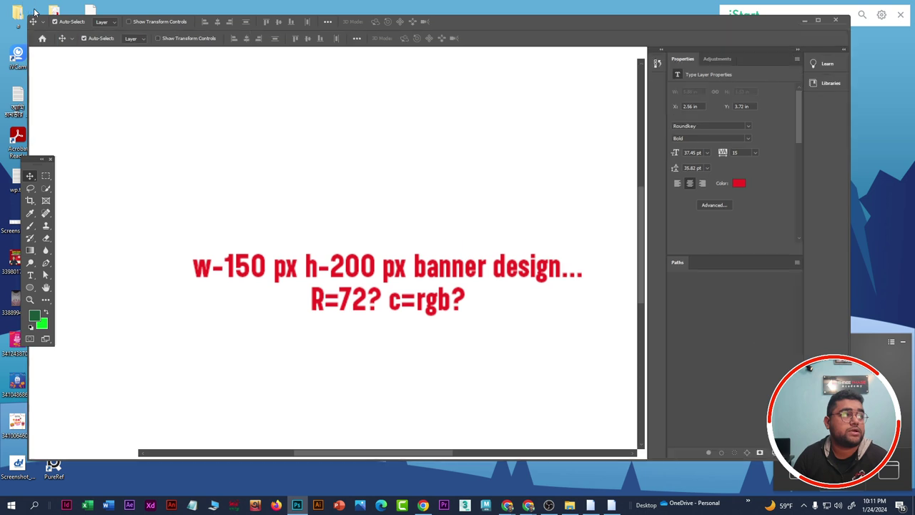
click(820, 20)
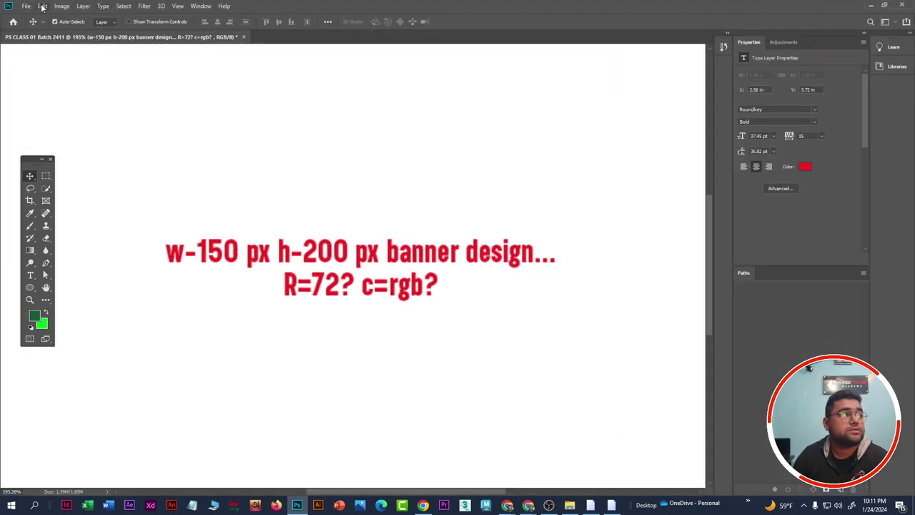
click(26, 5)
key(Escape)
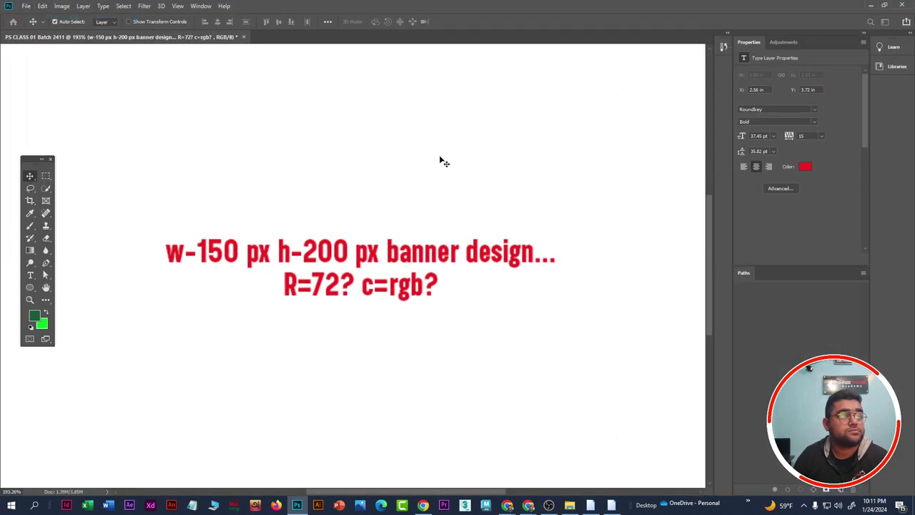
key(ctrl+n)
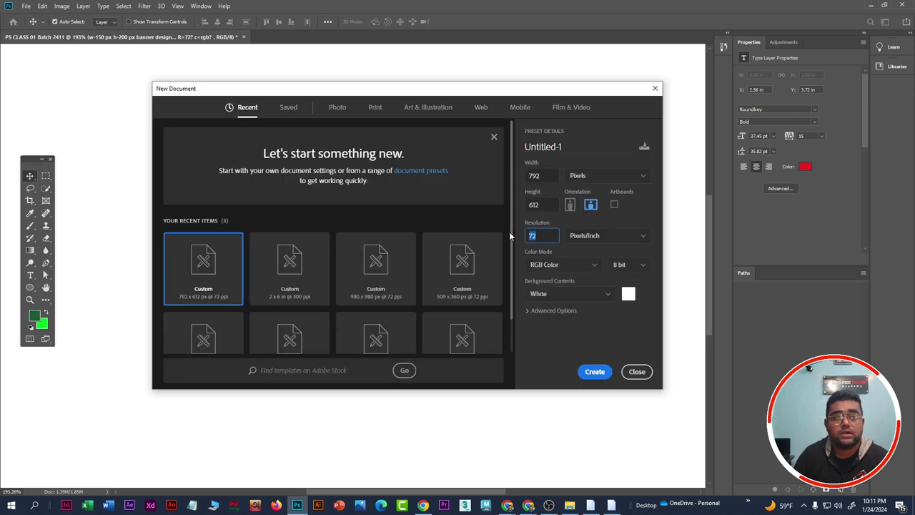
Step: Show the Width unit options, then close New Document without creating a file
click(589, 176)
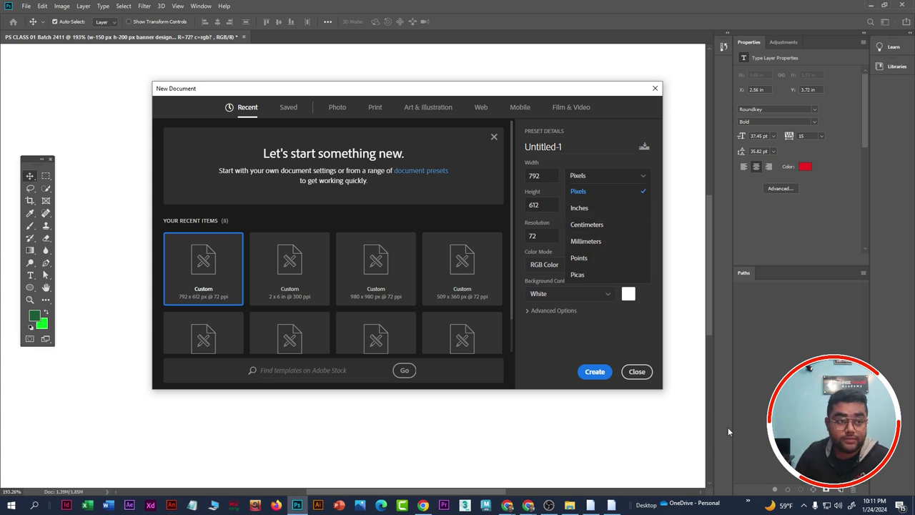
click(637, 372)
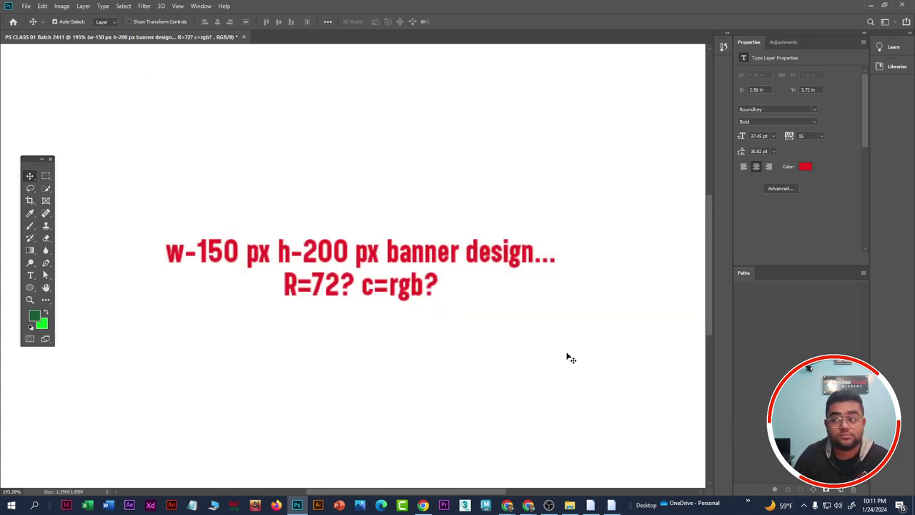
Step: Move the tools panel aside and show the Layers panel with F7
scroll(427, 323, down, 2)
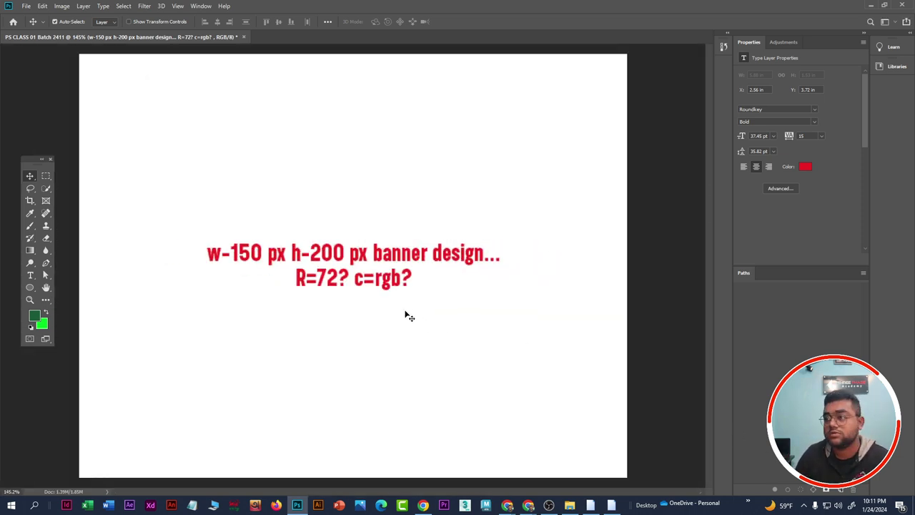
scroll(405, 314, down, 1)
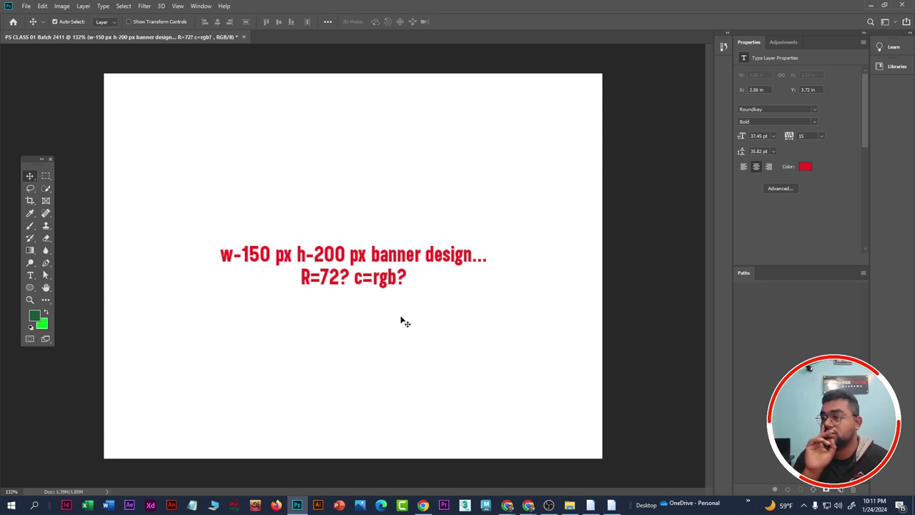
drag(25, 159, 18, 73)
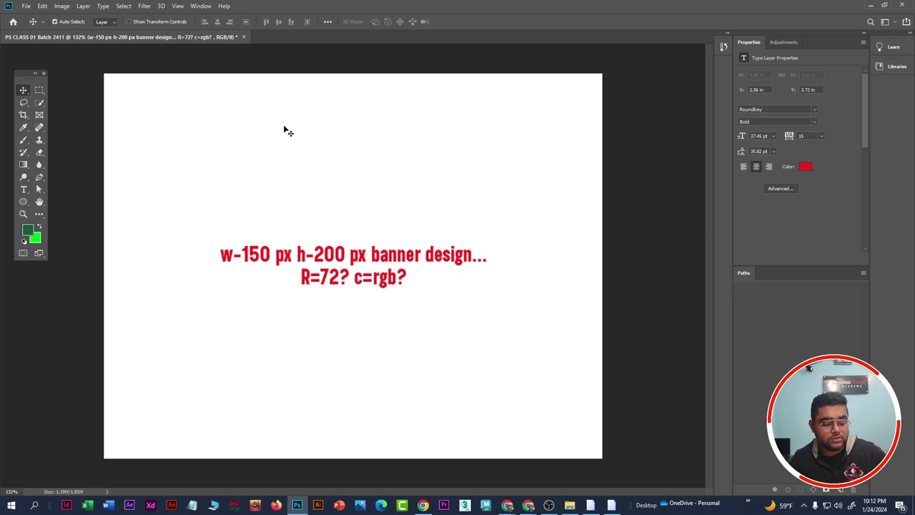
key(F7)
Step: Enlarge the floating Layers panel and delete the red text layer
drag(527, 138, 711, 133)
drag(685, 301, 685, 413)
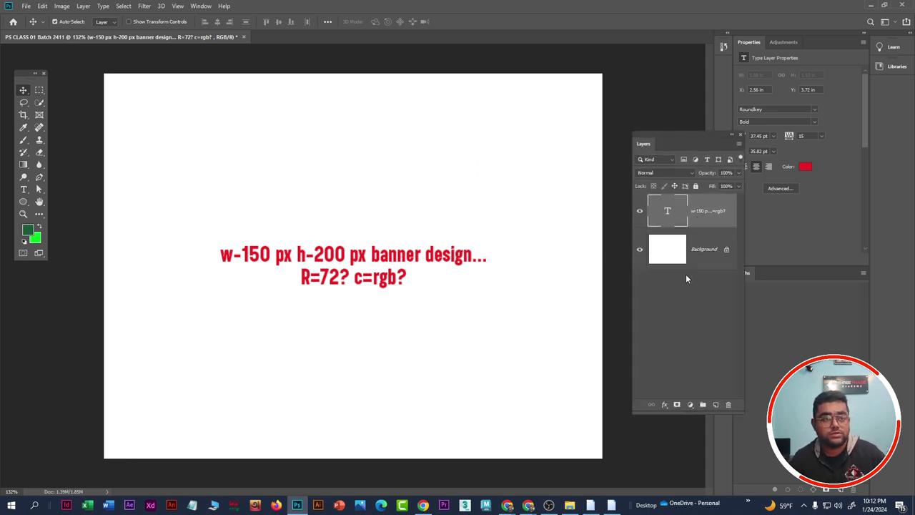
key(Delete)
drag(701, 134, 735, 85)
Step: Collapse the Properties and Paths panels to icons and place the Layers panel beside the canvas
click(865, 36)
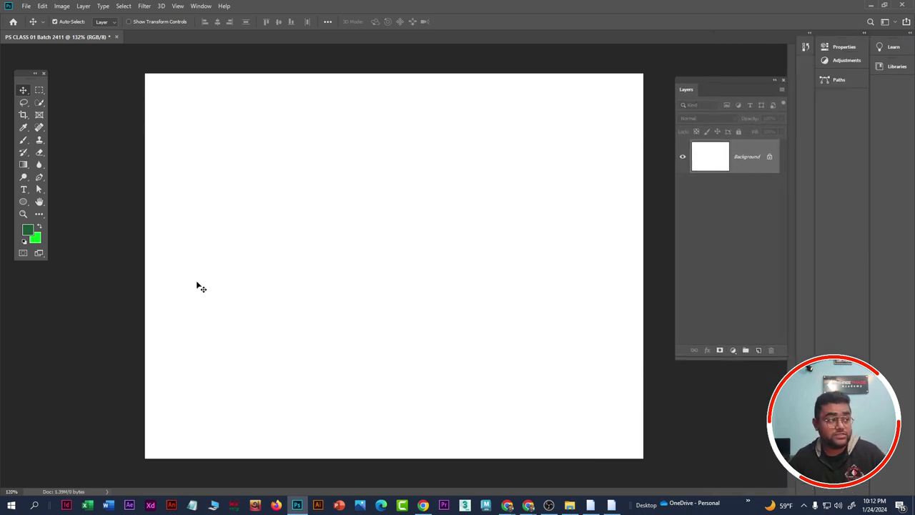
scroll(272, 297, down, 3)
scroll(518, 234, up, 3)
scroll(323, 247, down, 4)
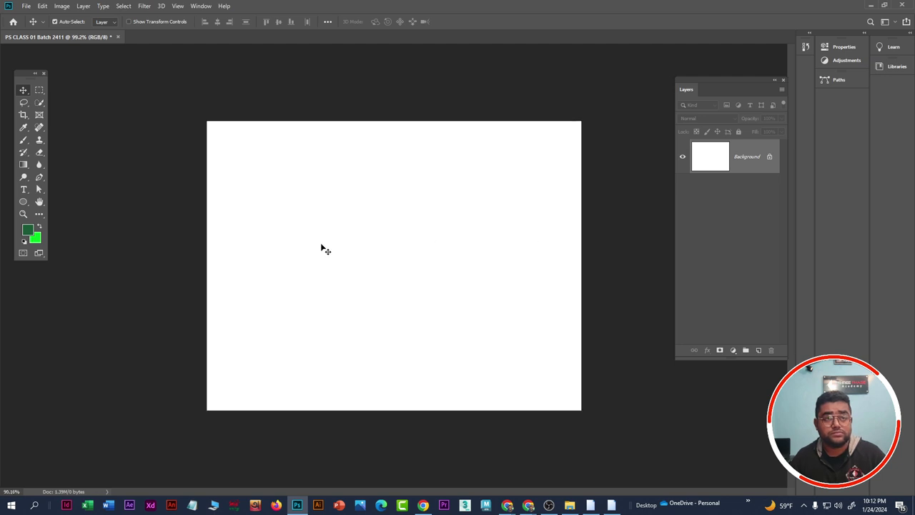
drag(722, 89, 684, 92)
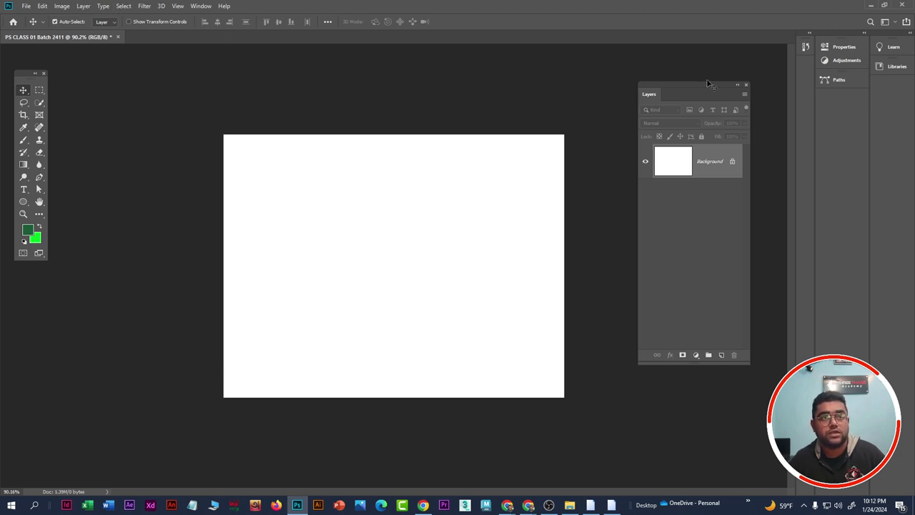
drag(708, 82, 661, 143)
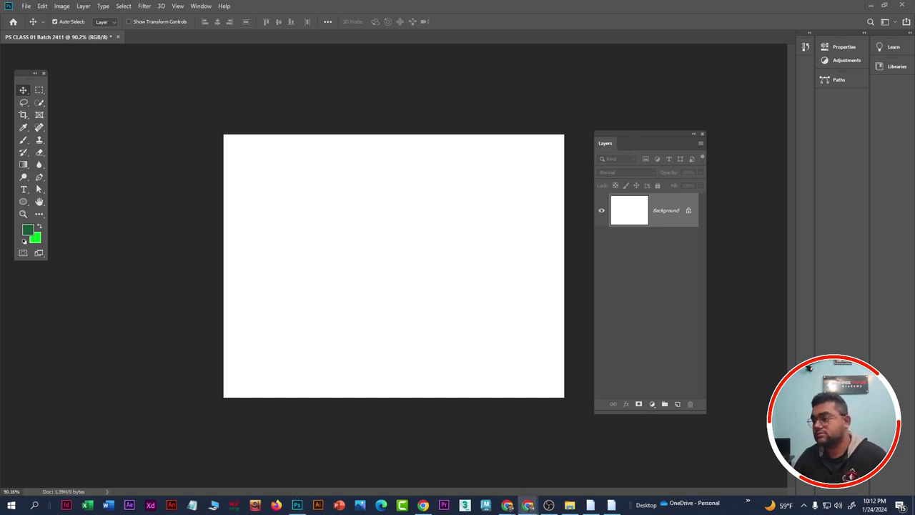
Step: Unlock the Background layer into Layer 0 and adjust the Layers panel position
click(688, 212)
drag(628, 134, 661, 133)
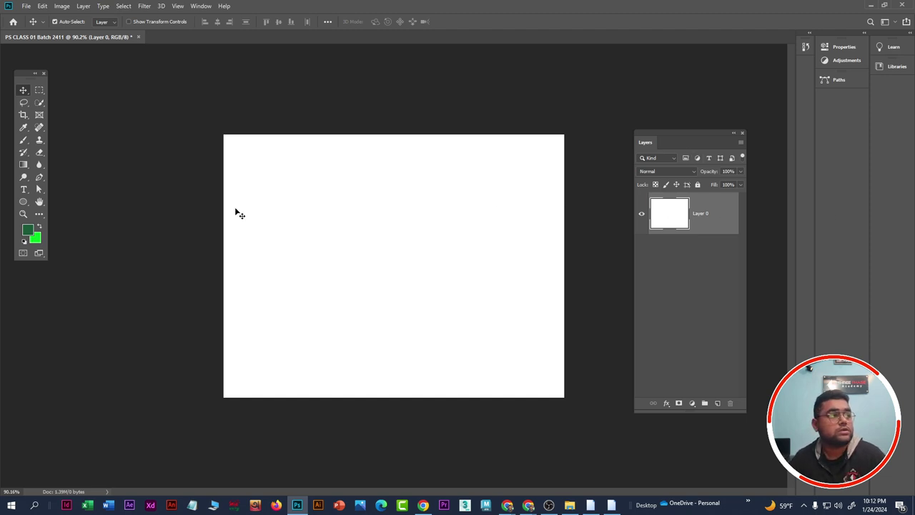
scroll(523, 206, up, 3)
drag(677, 134, 680, 123)
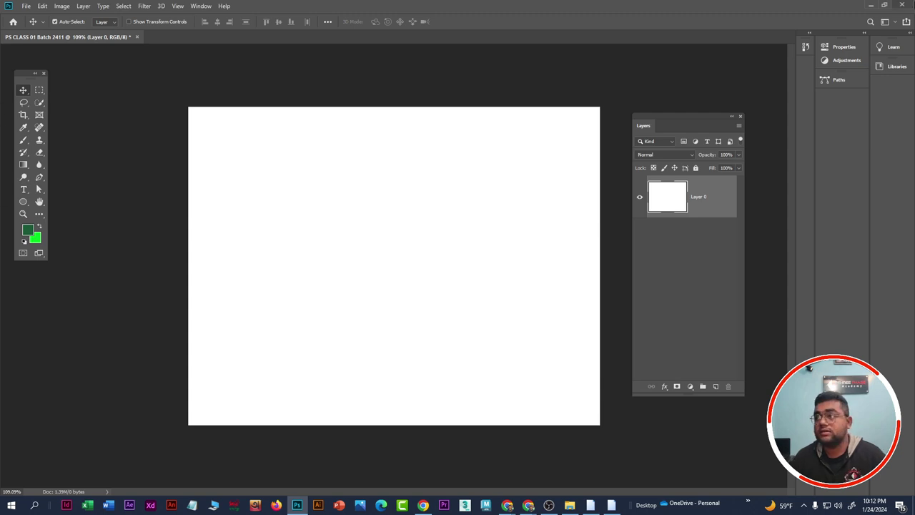
key(alt+Tab)
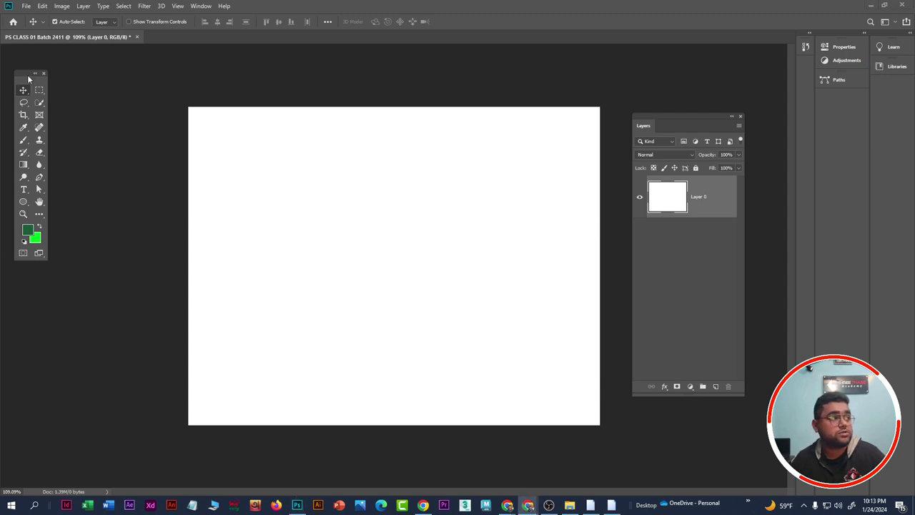
Step: Move the tool panel off the edge and shift the Layers panel down and right
drag(29, 79, 41, 120)
scroll(336, 206, down, 2)
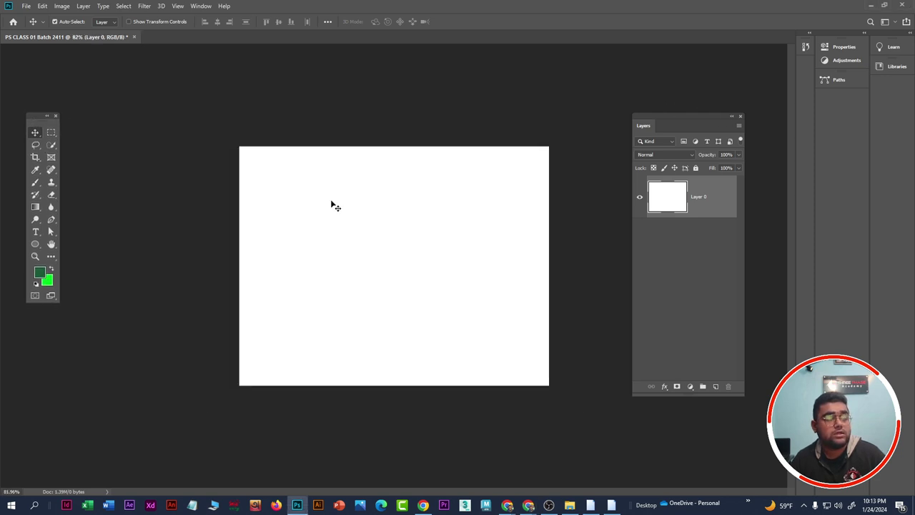
scroll(336, 206, down, 1)
scroll(501, 216, up, 2)
scroll(323, 121, down, 2)
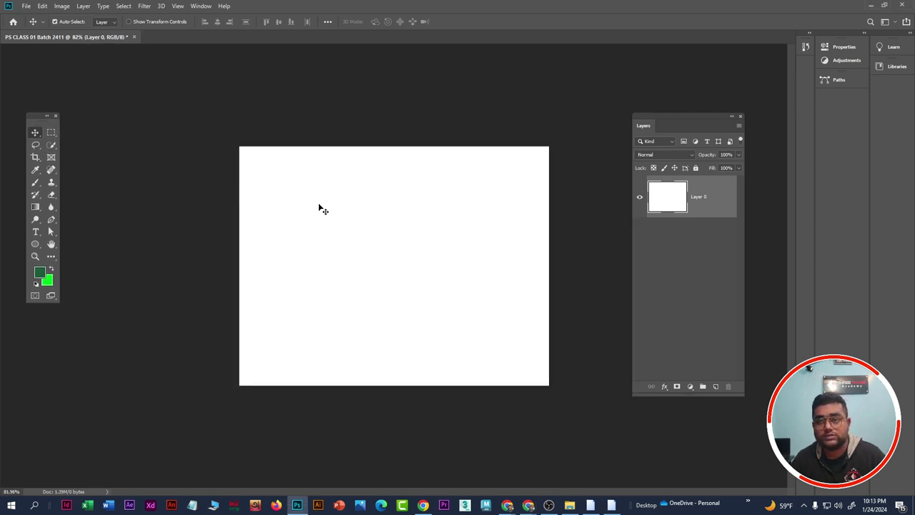
scroll(329, 206, up, 2)
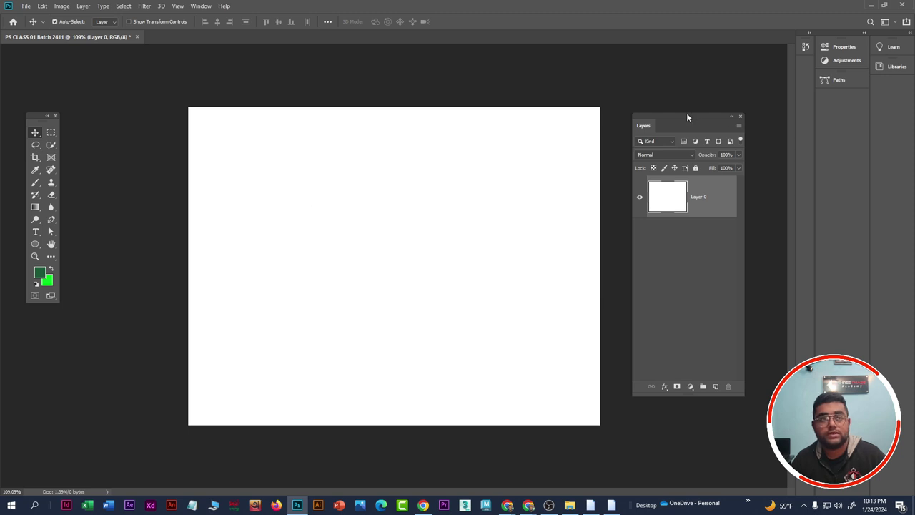
drag(686, 117, 715, 139)
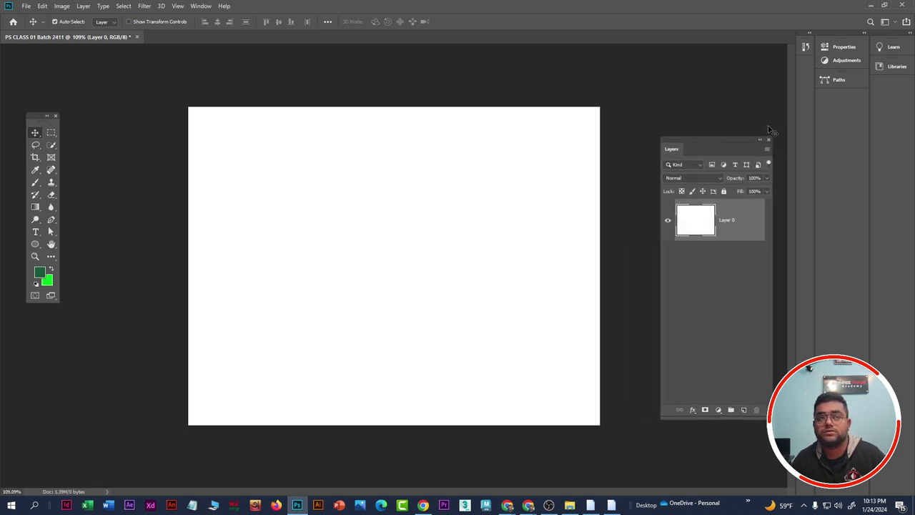
Step: Close and reopen Layers via Window > Layers, then drag the tool panel onto the canvas
click(768, 140)
click(201, 6)
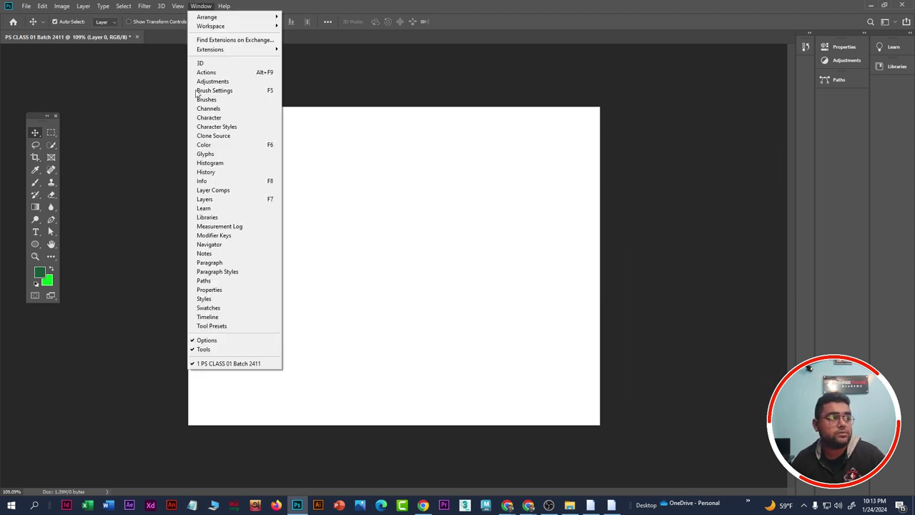
click(205, 199)
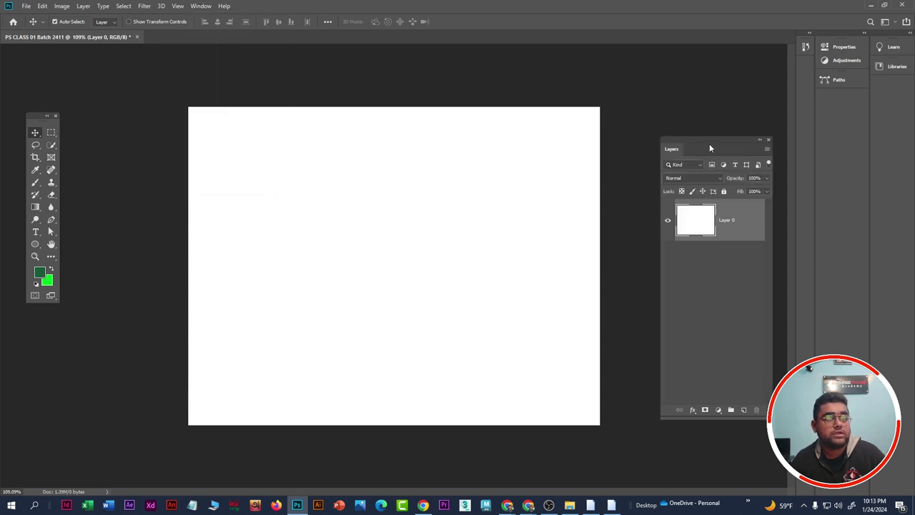
drag(710, 148, 700, 157)
drag(31, 120, 405, 191)
Step: Inspect the Move/Artboard and Marquee tool flyouts on the floating tool panel
right_click(396, 167)
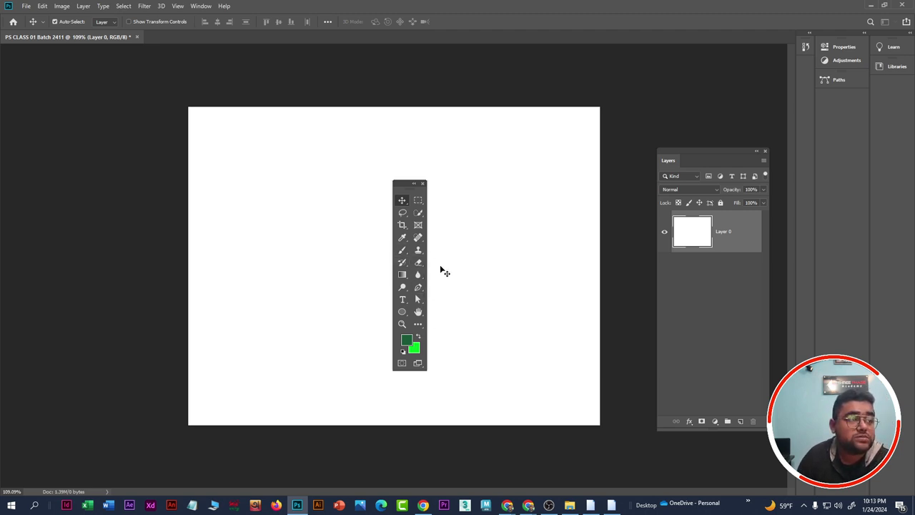
right_click(403, 204)
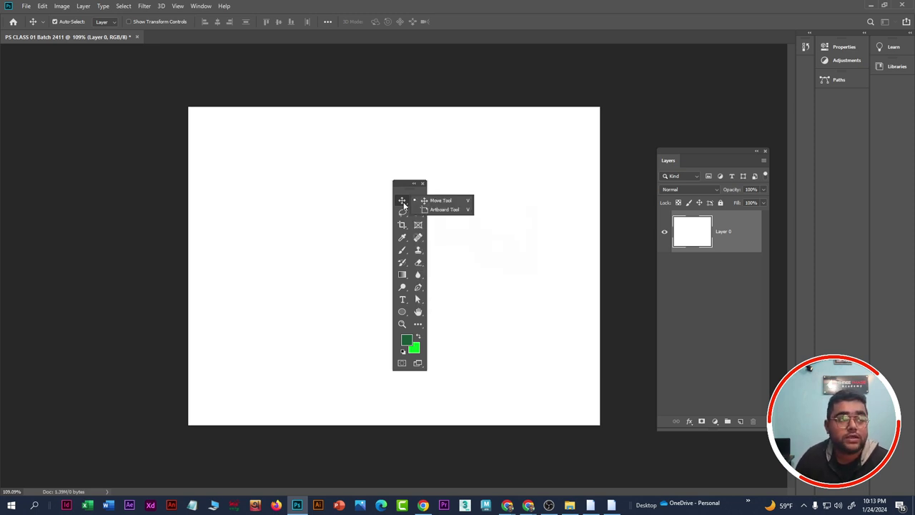
click(440, 201)
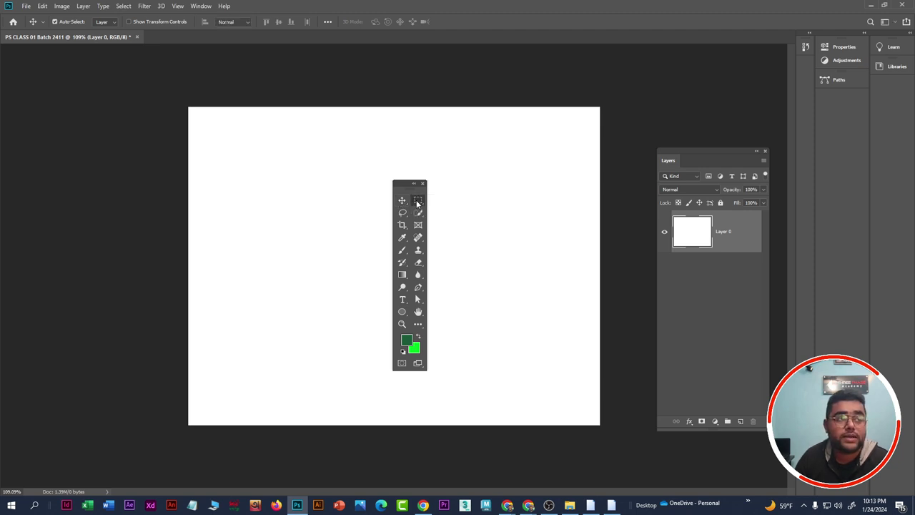
click(417, 203)
right_click(419, 204)
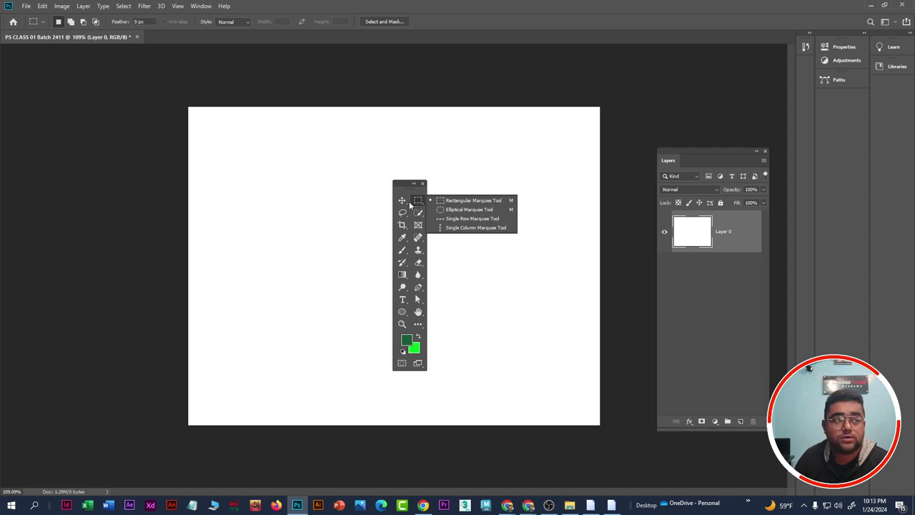
click(402, 204)
right_click(401, 203)
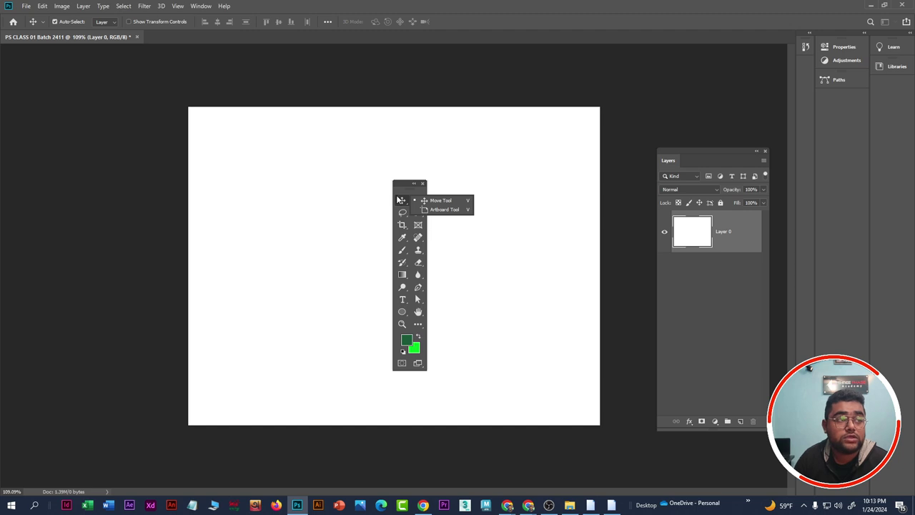
click(401, 200)
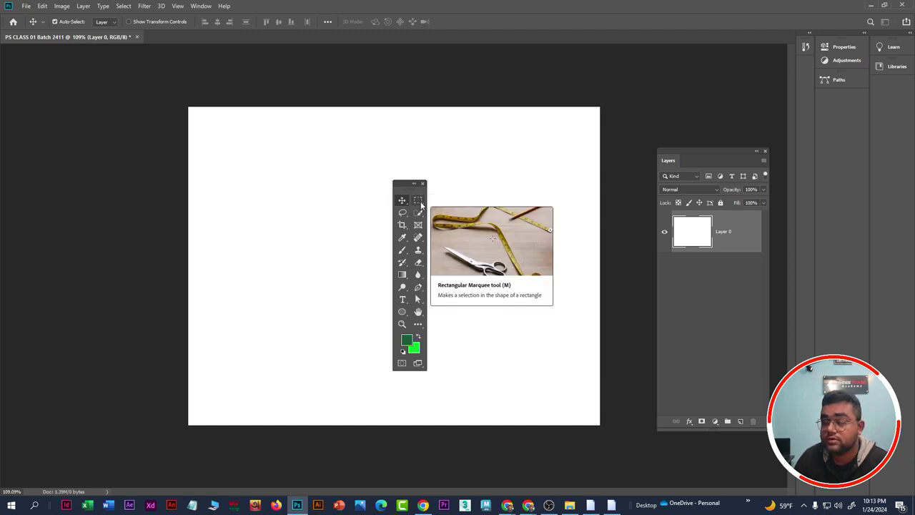
Step: View the rectangle, ellipse, row and column marquee options, then select the Lasso tool
click(420, 205)
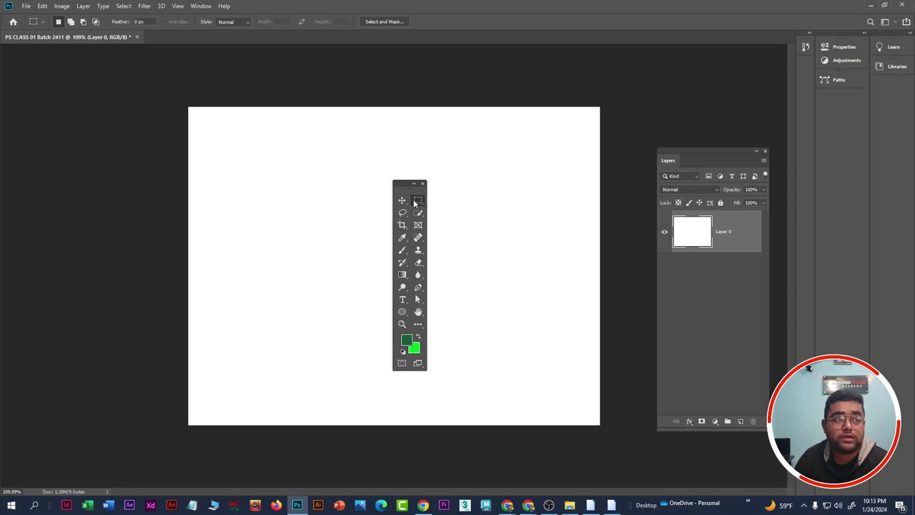
right_click(418, 203)
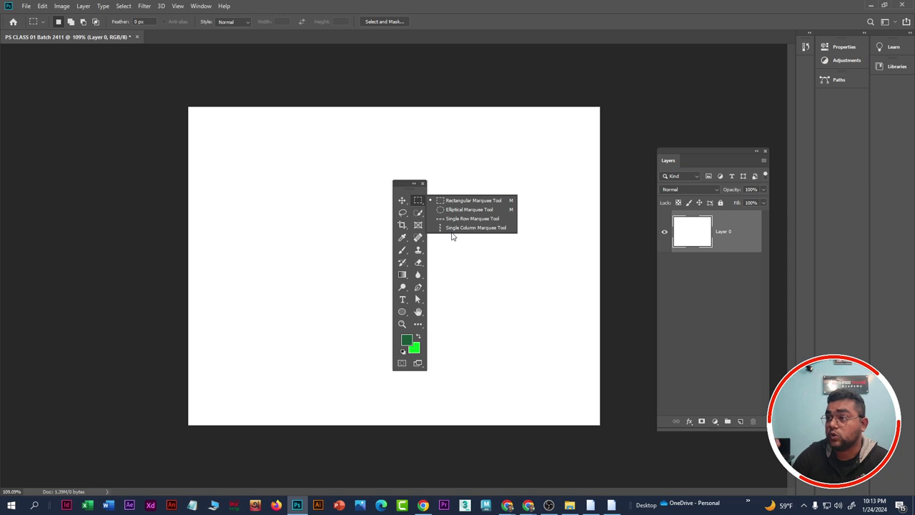
click(402, 201)
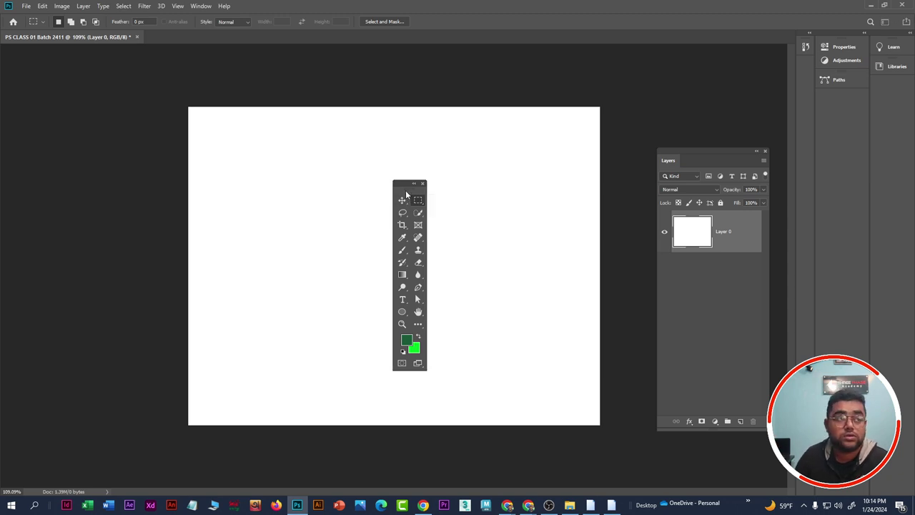
click(403, 203)
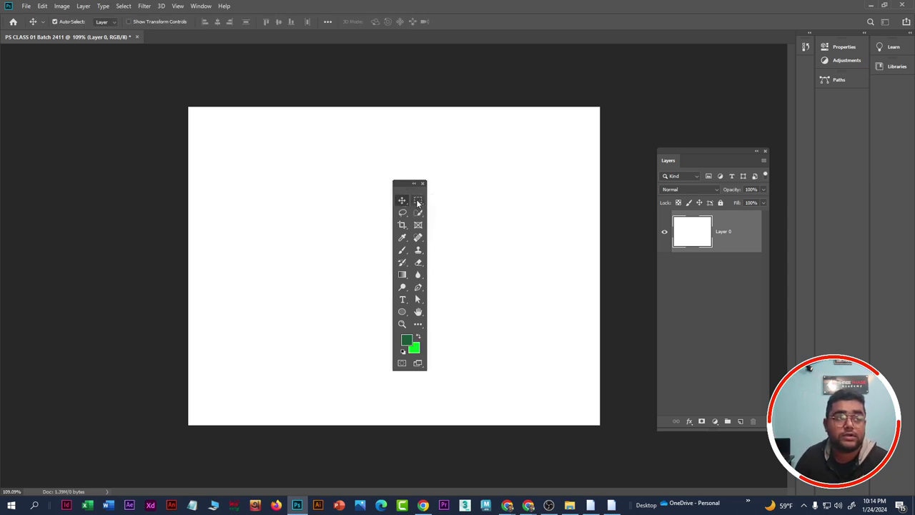
click(418, 202)
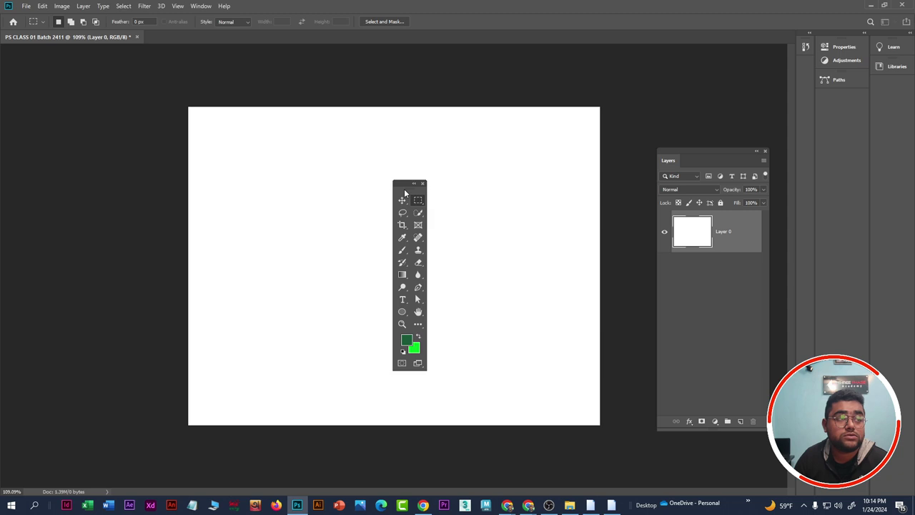
click(418, 213)
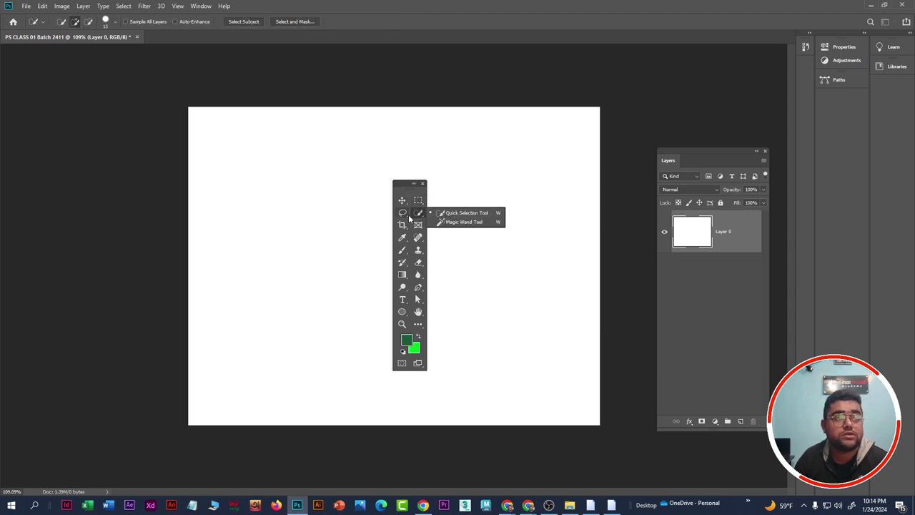
click(402, 213)
click(409, 192)
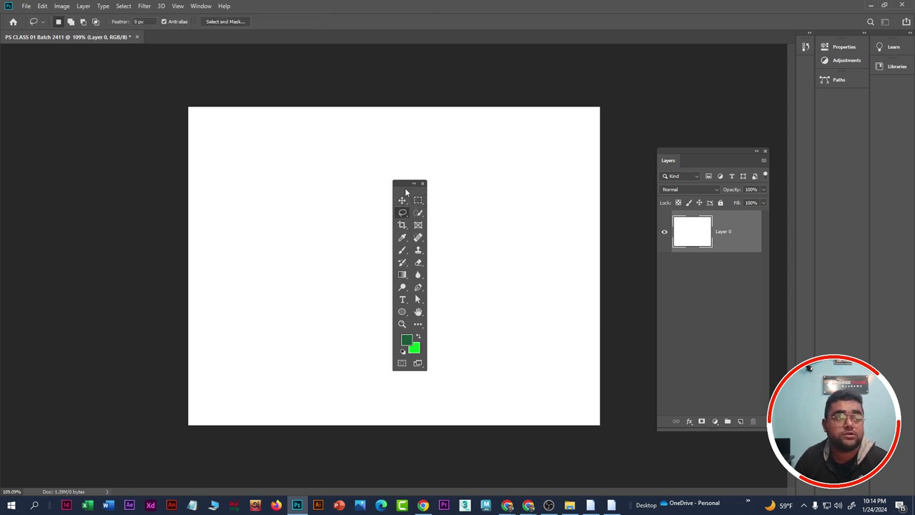
drag(406, 191, 385, 215)
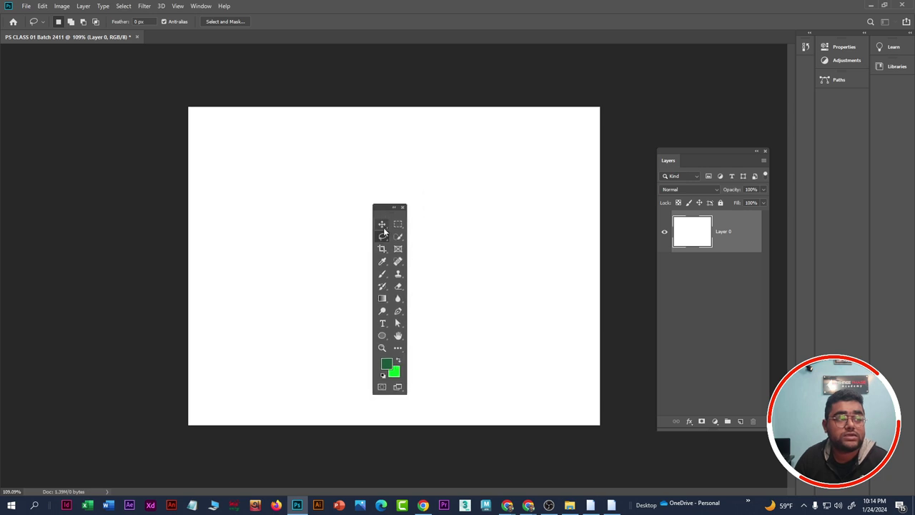
click(383, 226)
click(418, 224)
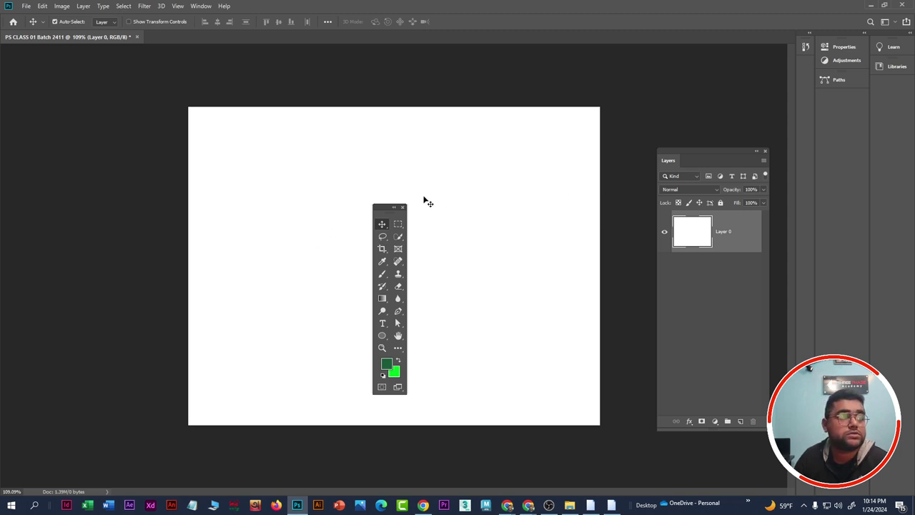
drag(381, 211, 86, 145)
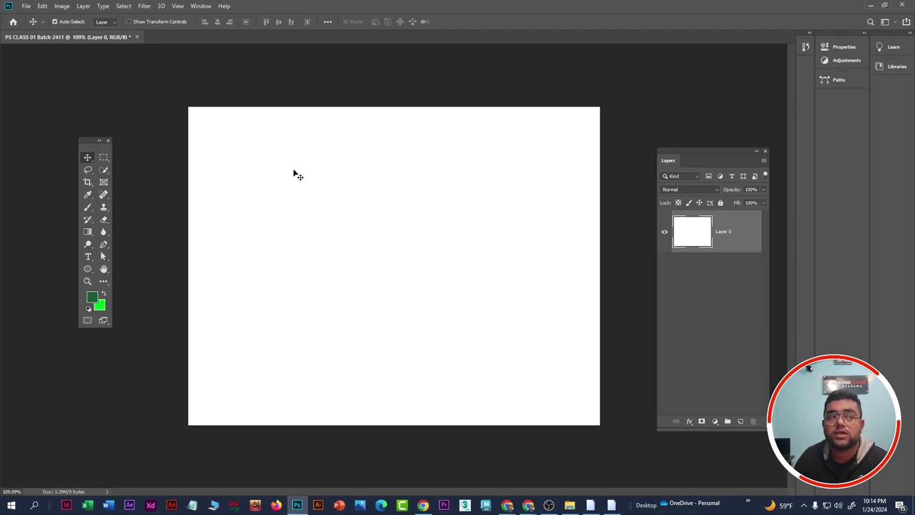
drag(395, 292, 465, 260)
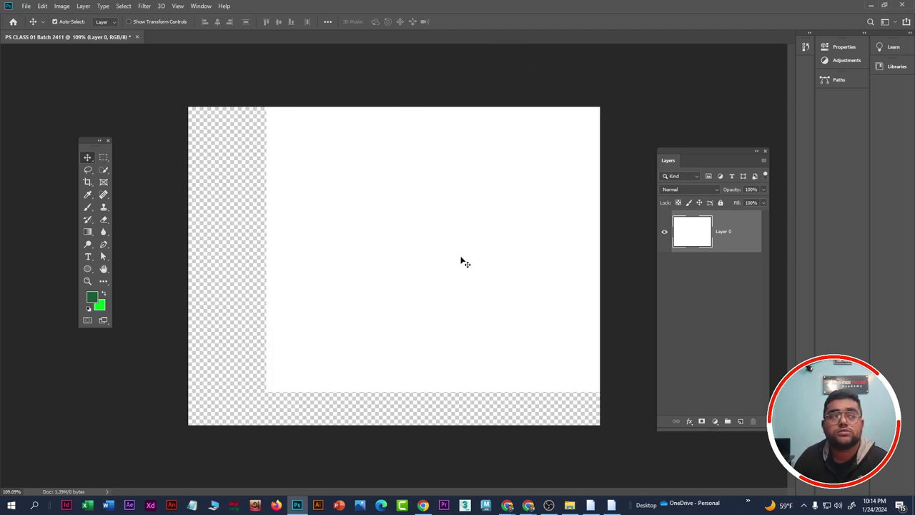
drag(543, 198, 435, 216)
drag(419, 276, 434, 261)
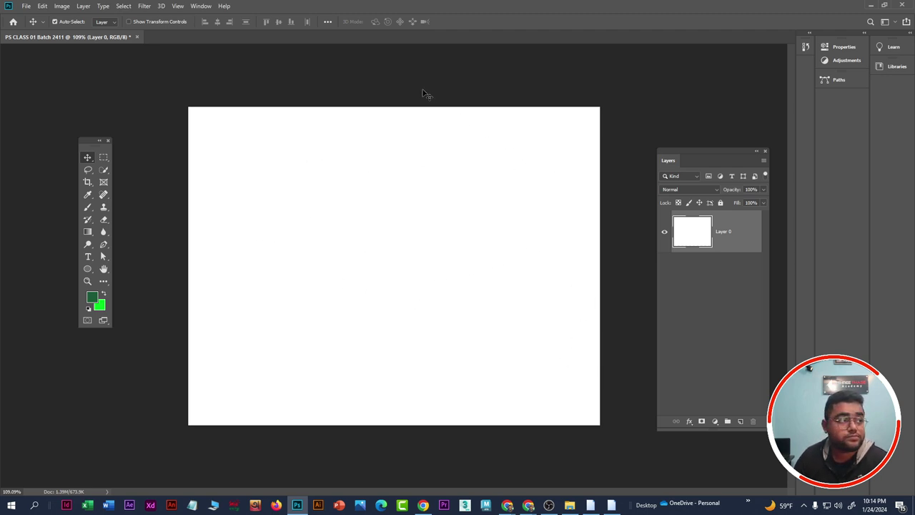
Step: Select the Rectangular Marquee Tool from the toolbar flyout, nudging the tool palette up and left
scroll(378, 112, down, 1)
scroll(399, 137, up, 2)
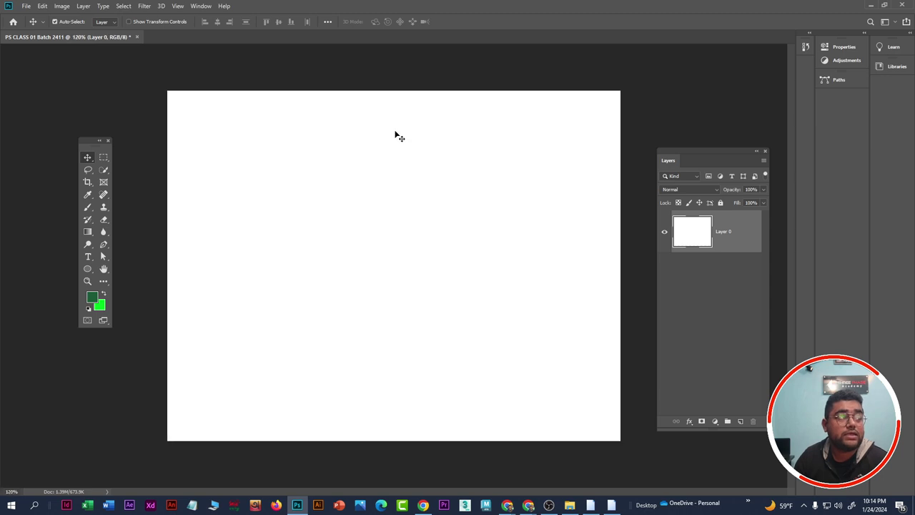
click(103, 156)
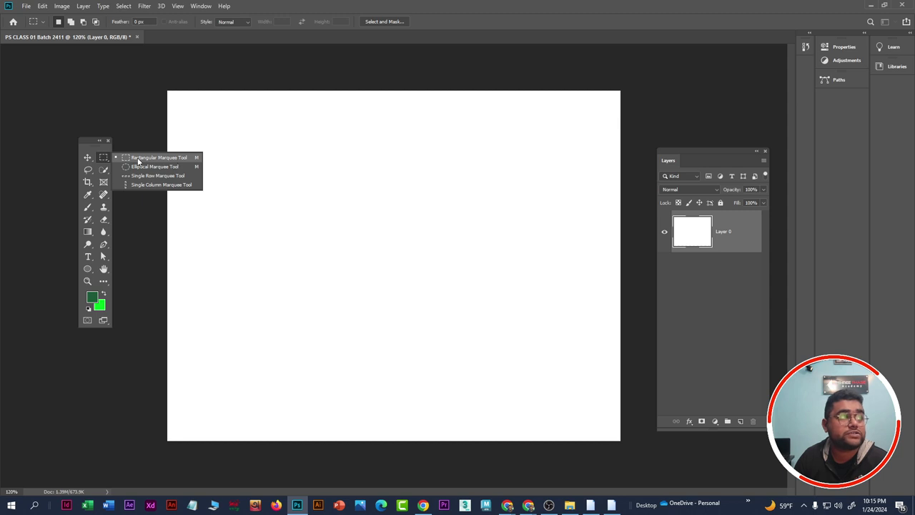
click(89, 148)
drag(89, 148, 82, 130)
right_click(96, 141)
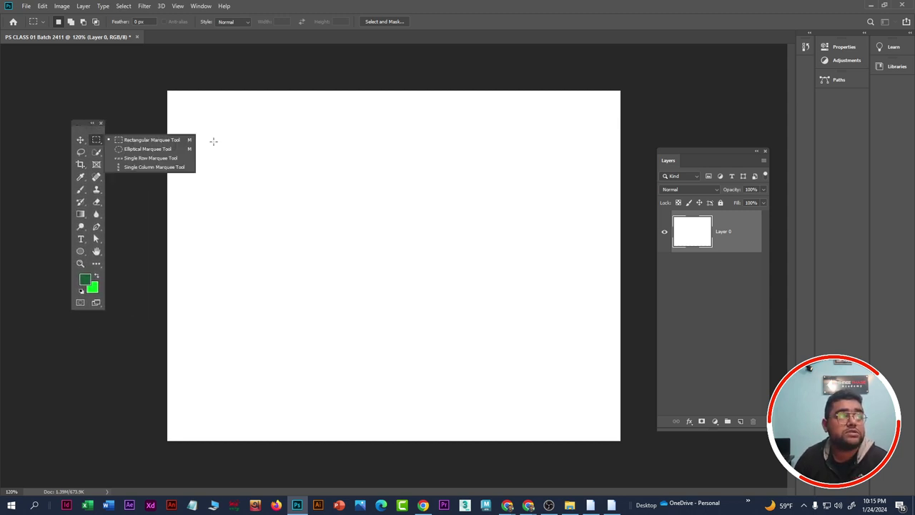
click(144, 141)
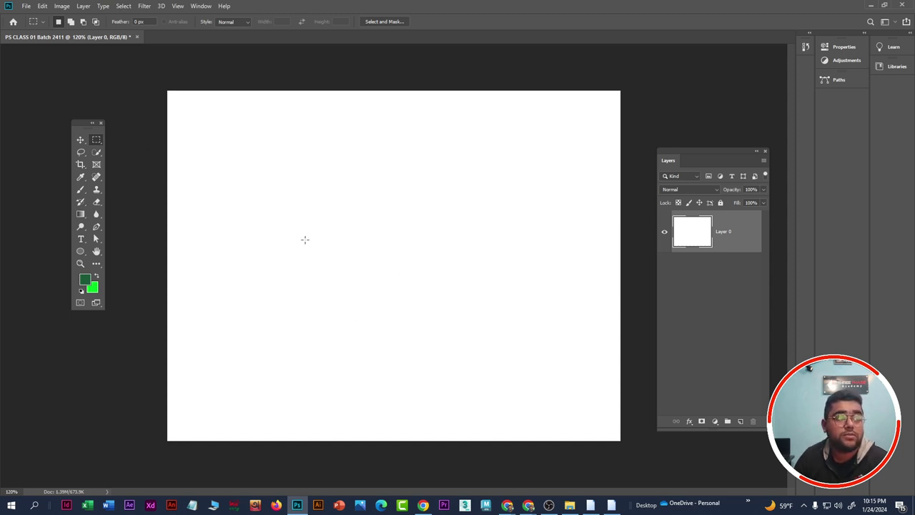
Step: Drag a practice rectangular selection on the canvas, then discard it
drag(256, 175, 425, 329)
drag(425, 329, 493, 400)
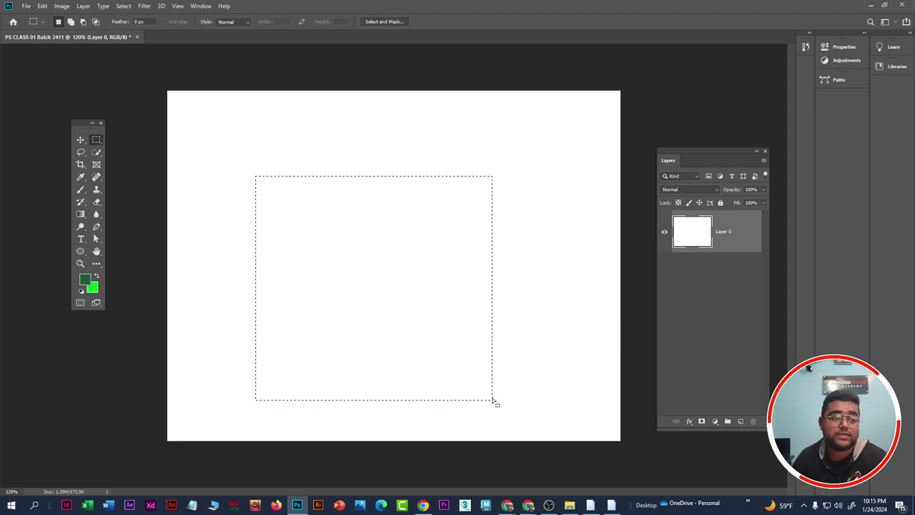
click(499, 401)
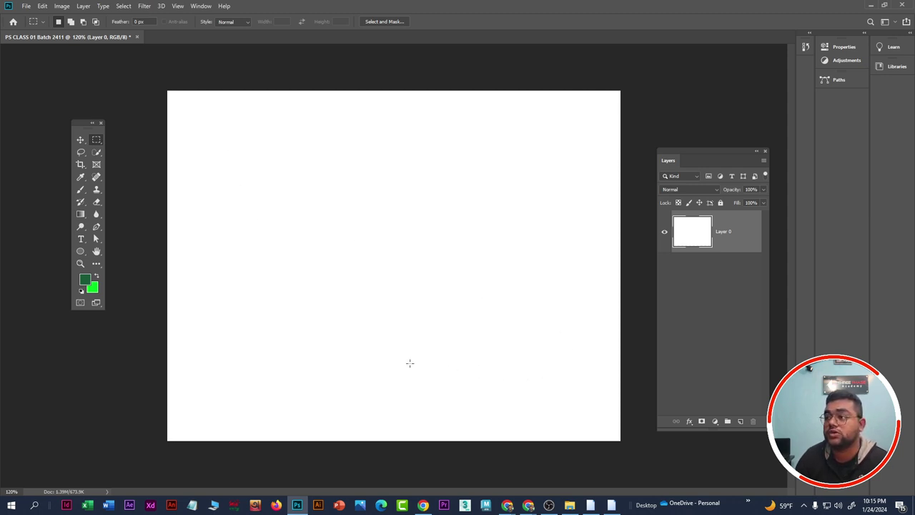
Step: Draw a tall rectangular selection on the canvas's left side, then swap colours twice with X
drag(232, 149, 394, 416)
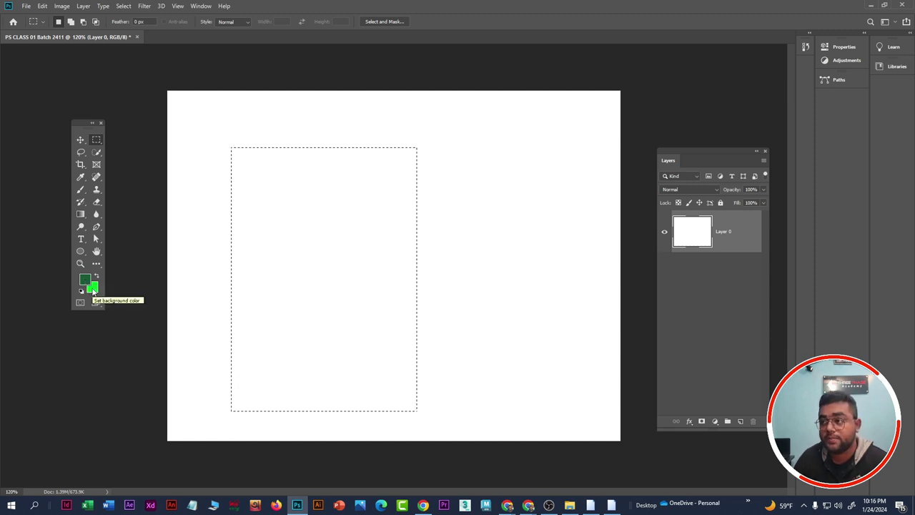
key(x)
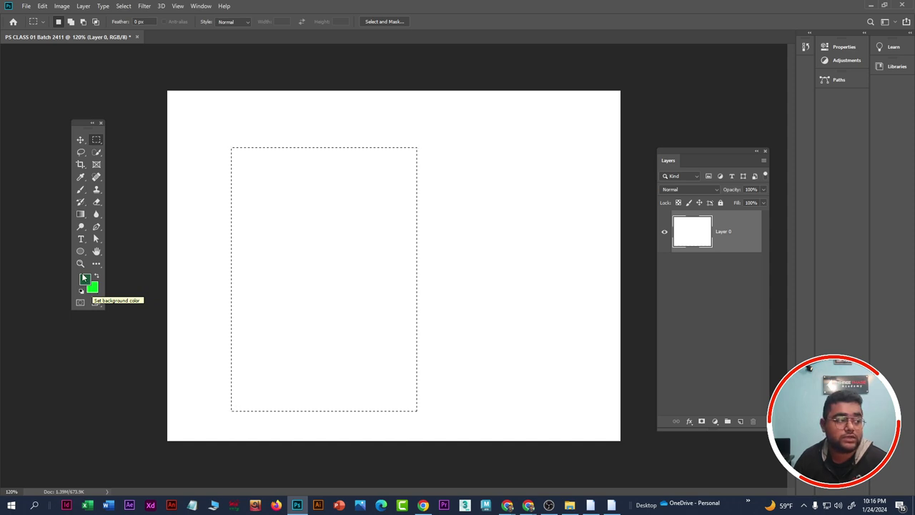
key(x)
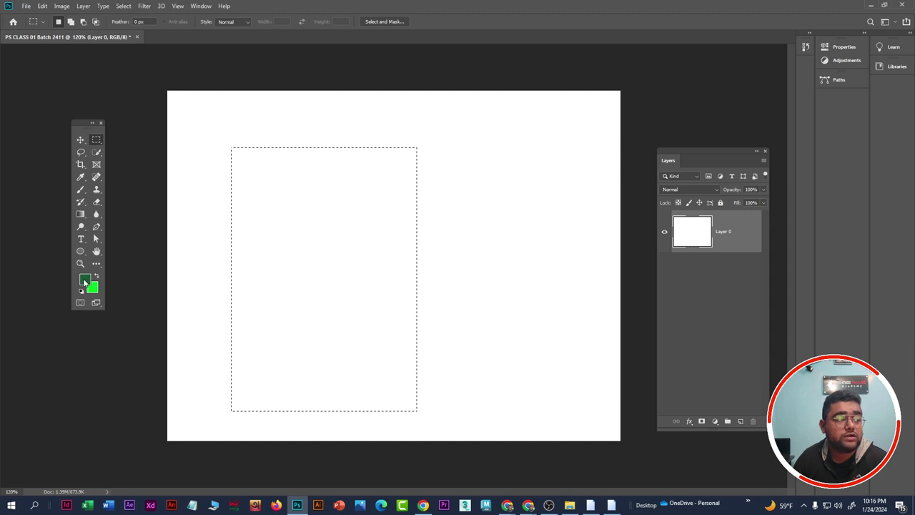
Step: Set the foreground colour to bright red #ff4343 in the Color Picker
click(85, 281)
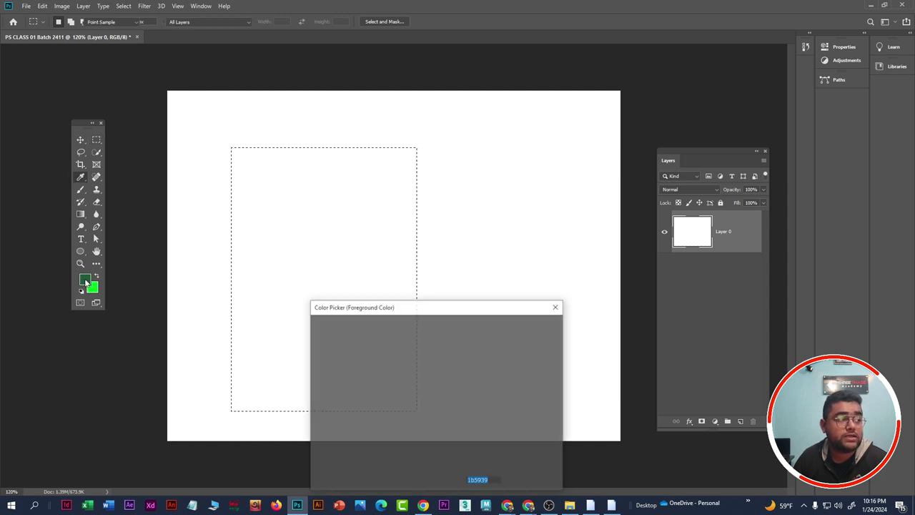
drag(355, 313, 326, 158)
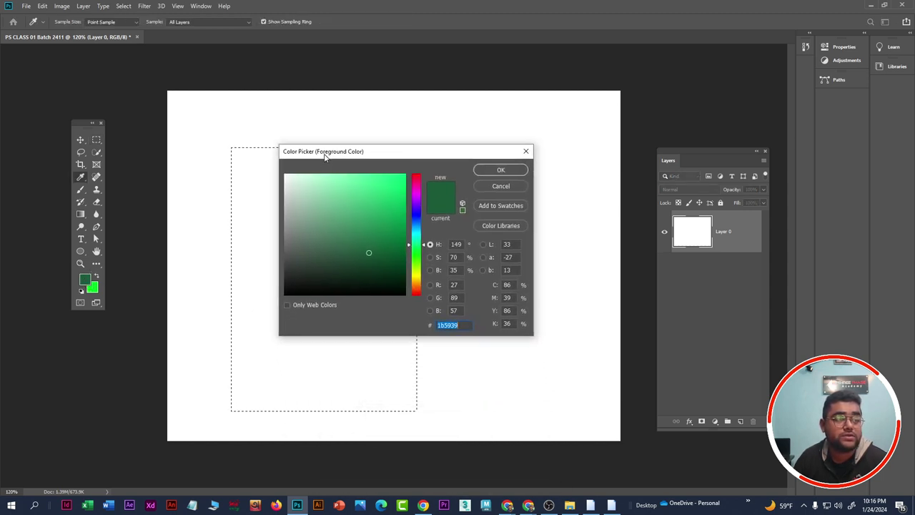
click(415, 296)
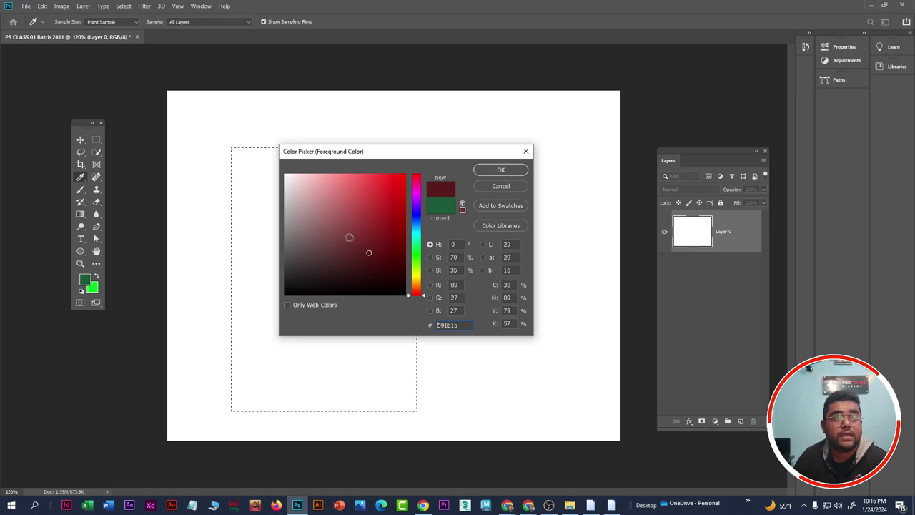
drag(375, 256, 412, 149)
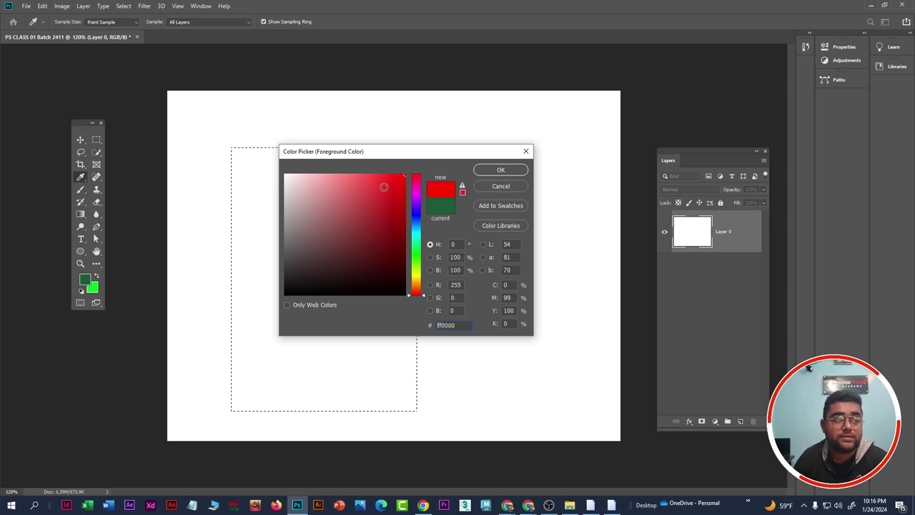
click(321, 175)
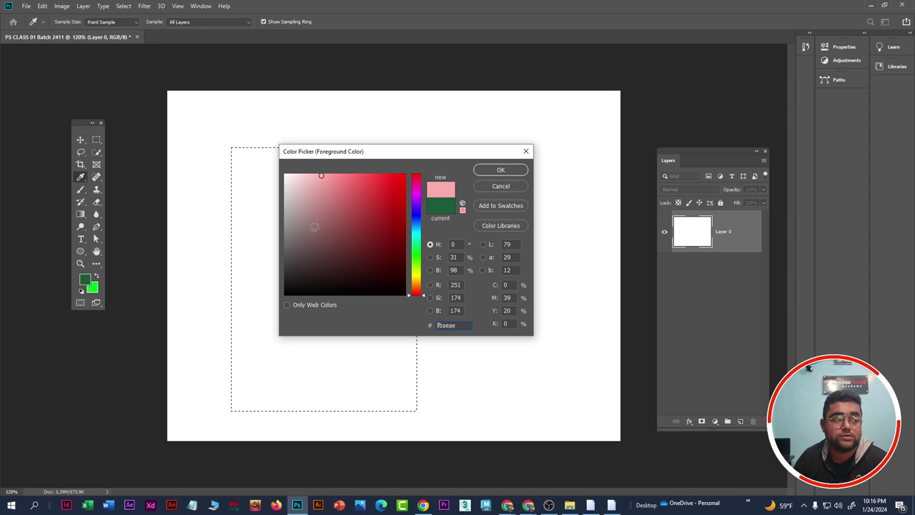
mouse_move(317, 231)
mouse_down()
mouse_move(372, 204)
mouse_move(417, 165)
mouse_move(346, 199)
mouse_move(310, 179)
mouse_move(406, 175)
mouse_move(374, 169)
mouse_up()
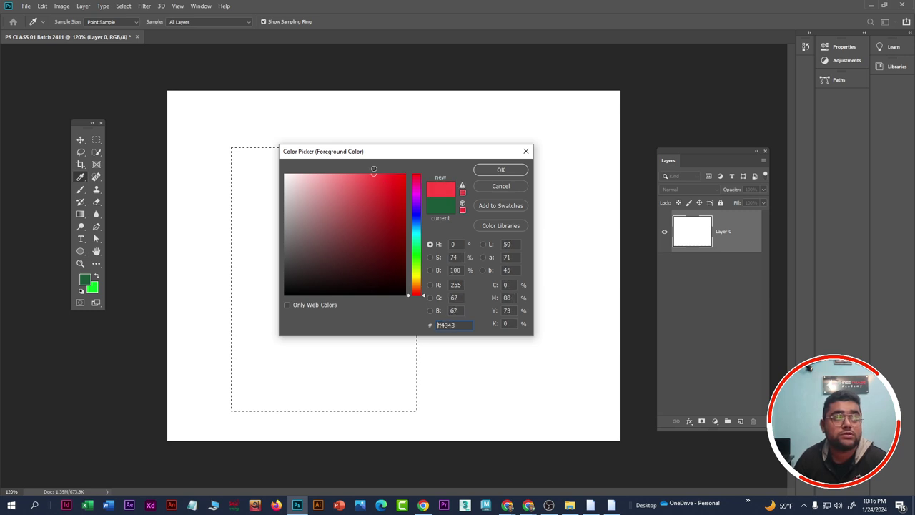
click(504, 170)
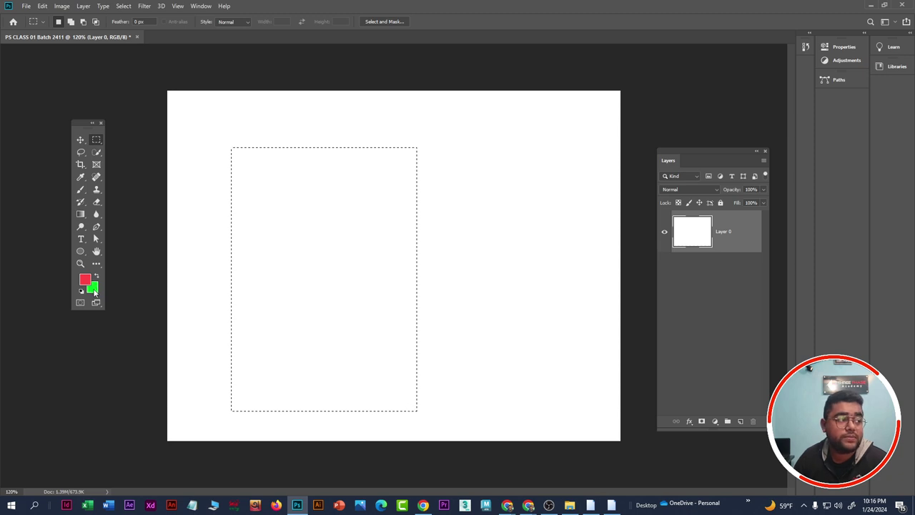
Step: Set the background colour to blue #0099fa, then switch briefly to another window
click(93, 288)
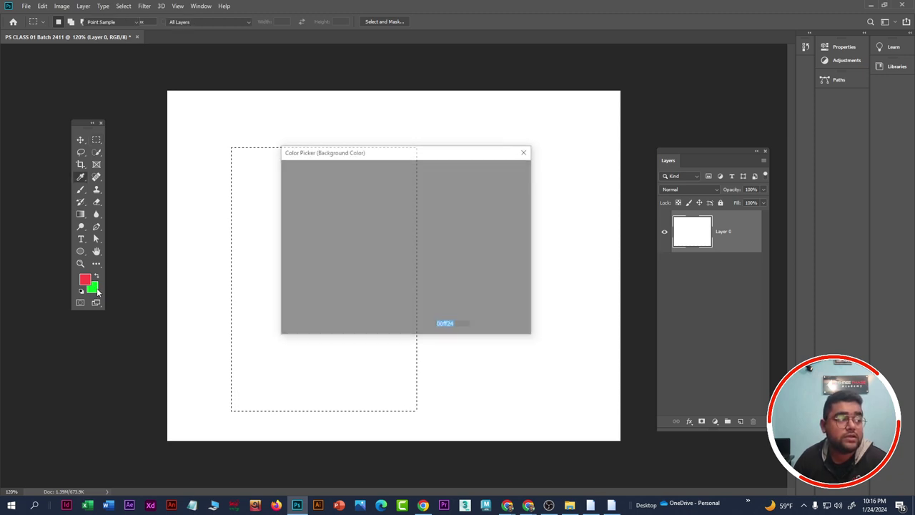
mouse_move(418, 223)
mouse_down()
mouse_move(416, 214)
mouse_move(413, 226)
mouse_up()
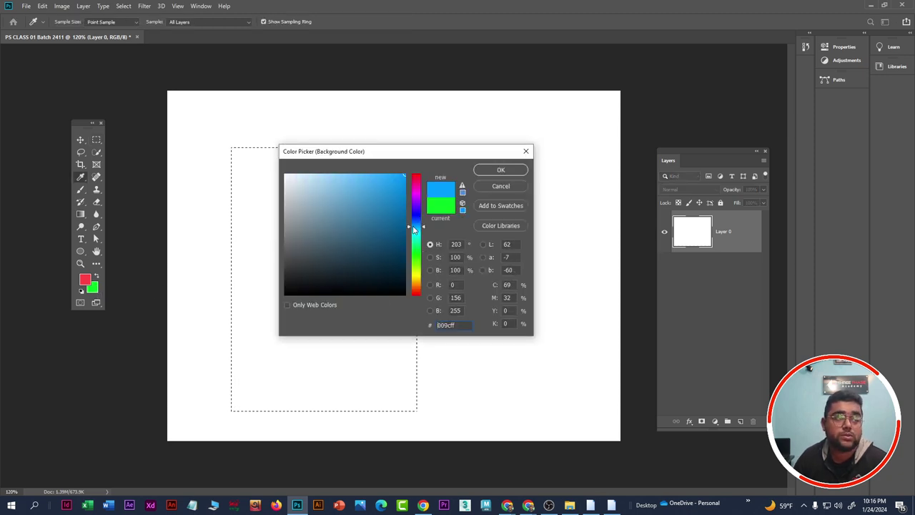
click(500, 170)
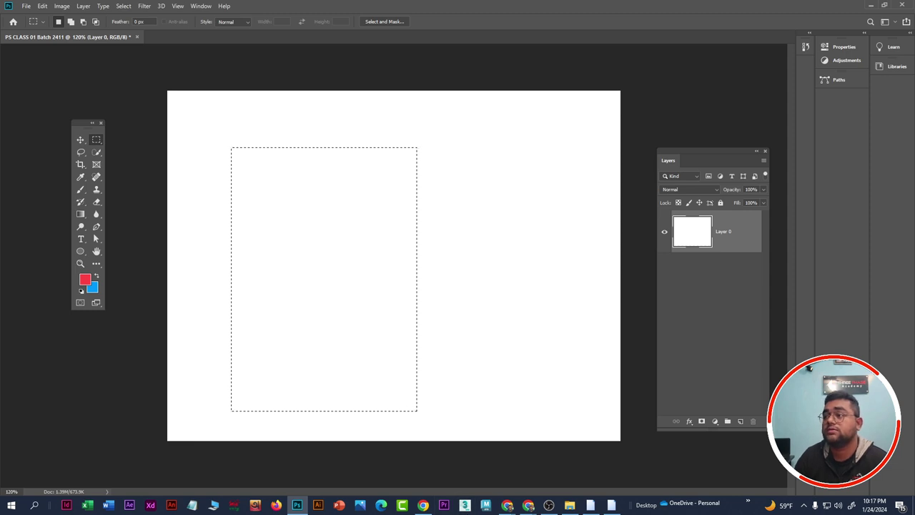
click(528, 505)
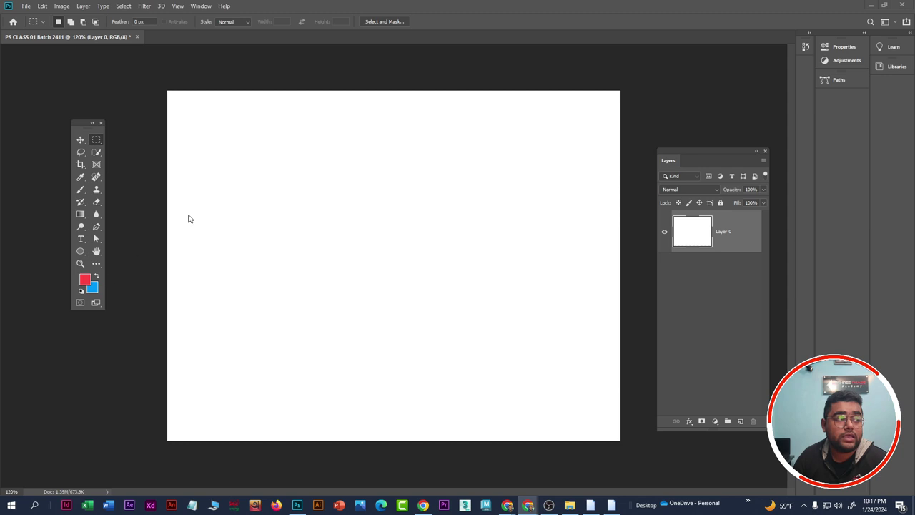
Step: Fill the tall selection with red using Alt+Backspace, then deselect with Ctrl+D
click(216, 201)
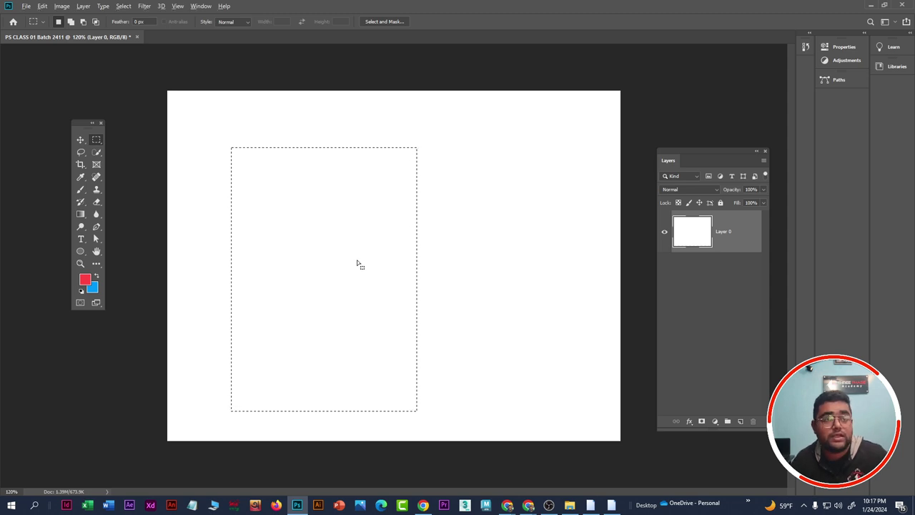
key(alt+BackSpace)
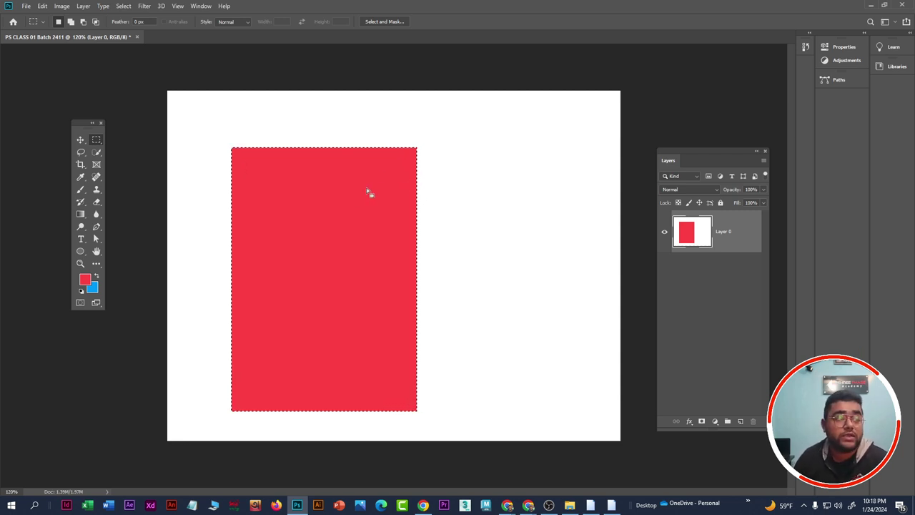
key(ctrl+d)
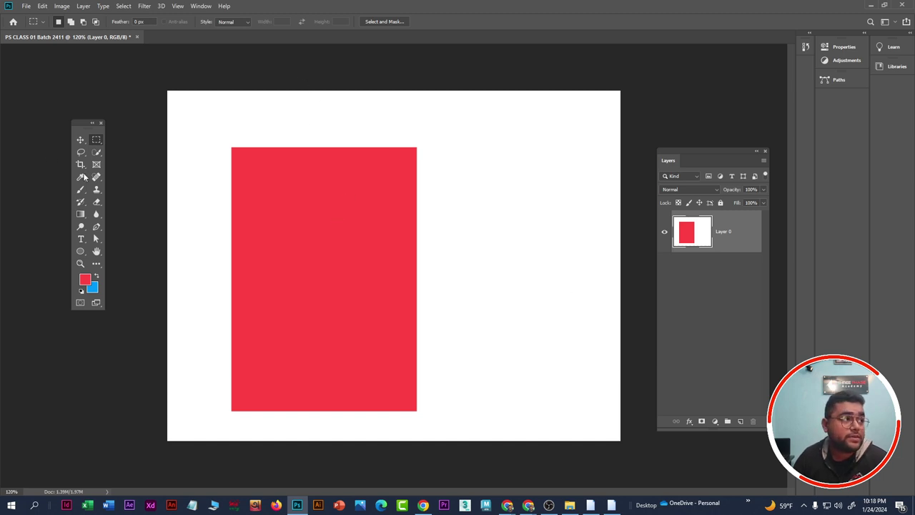
Step: Draw a smaller rectangle right of the red one, fill it with blue, and deselect
right_click(96, 139)
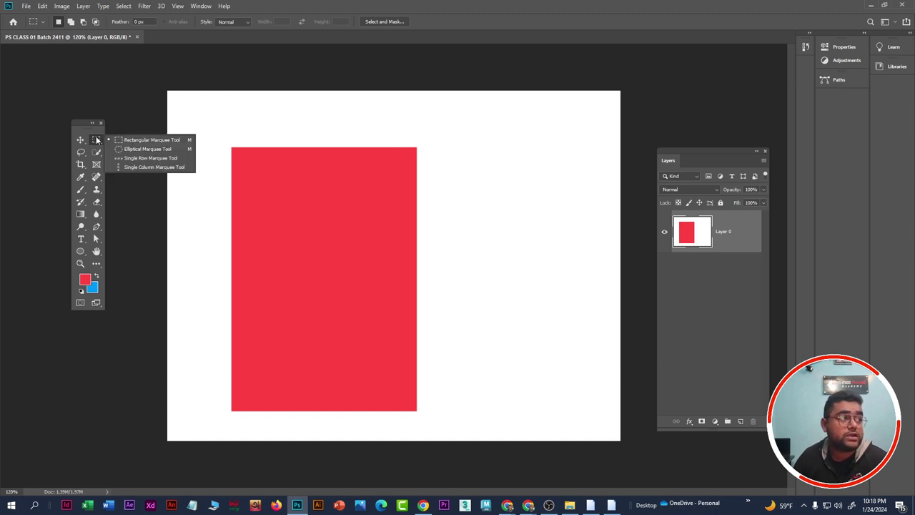
click(136, 141)
drag(459, 165, 560, 306)
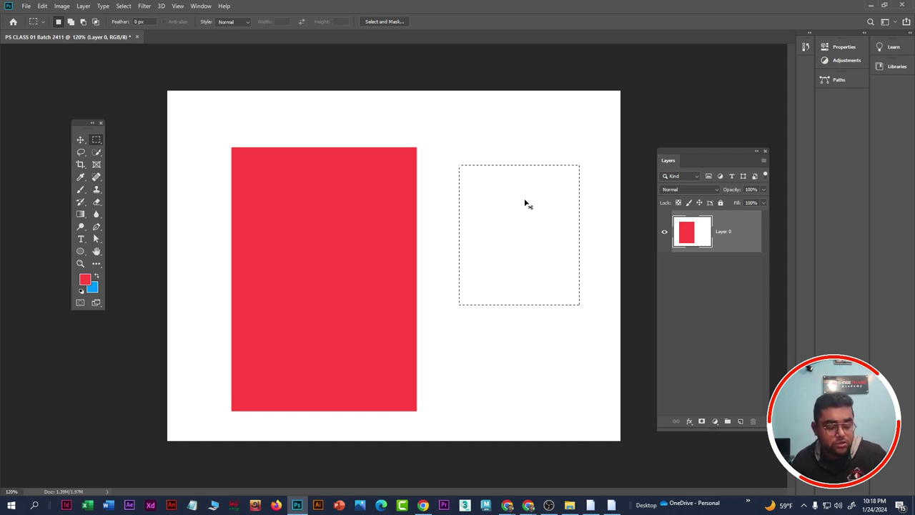
key(ctrl+BackSpace)
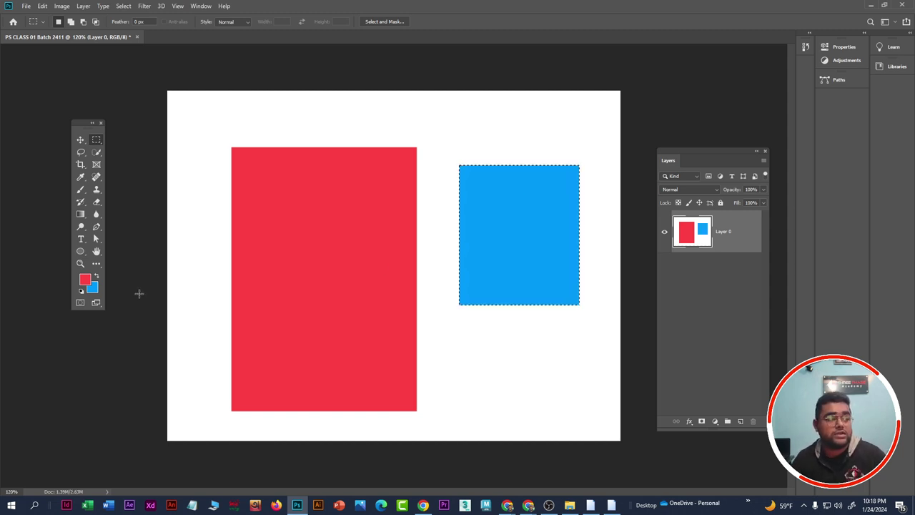
click(514, 210)
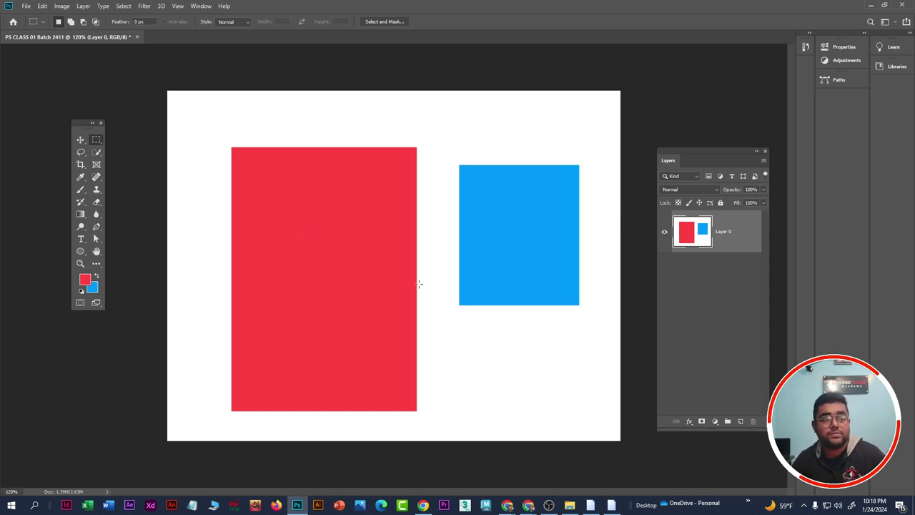
key(i)
click(95, 289)
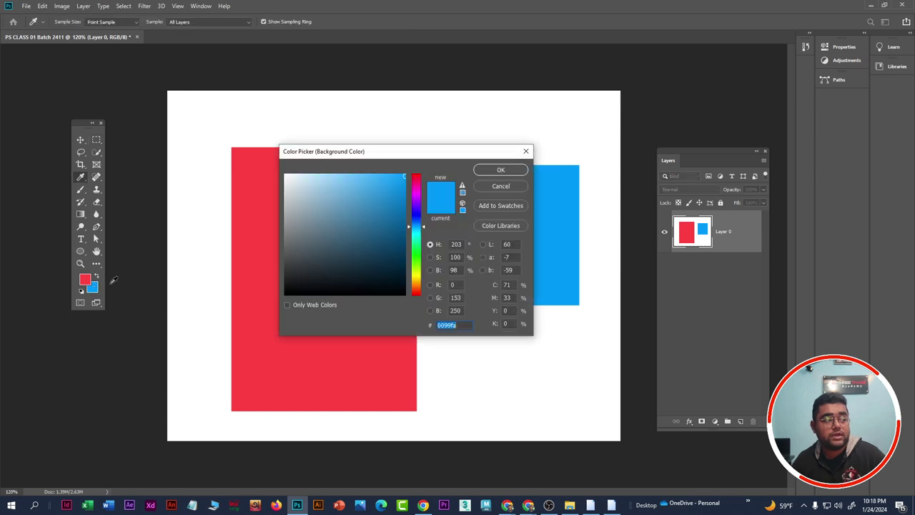
click(500, 186)
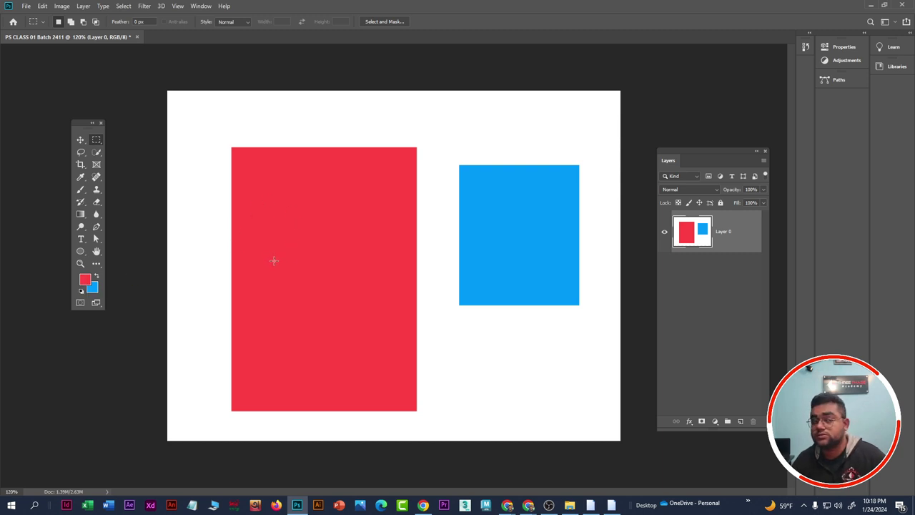
key(ctrl+minus)
key(ctrl+plus)
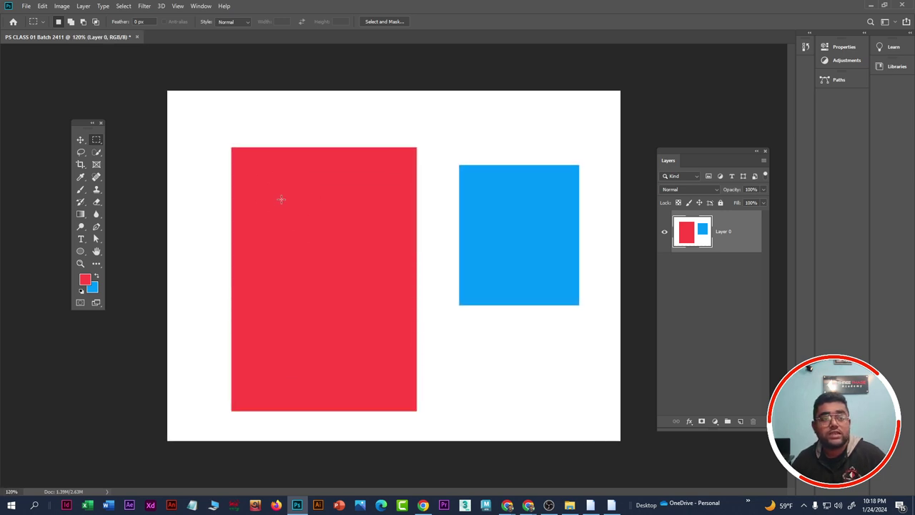
drag(718, 157, 698, 136)
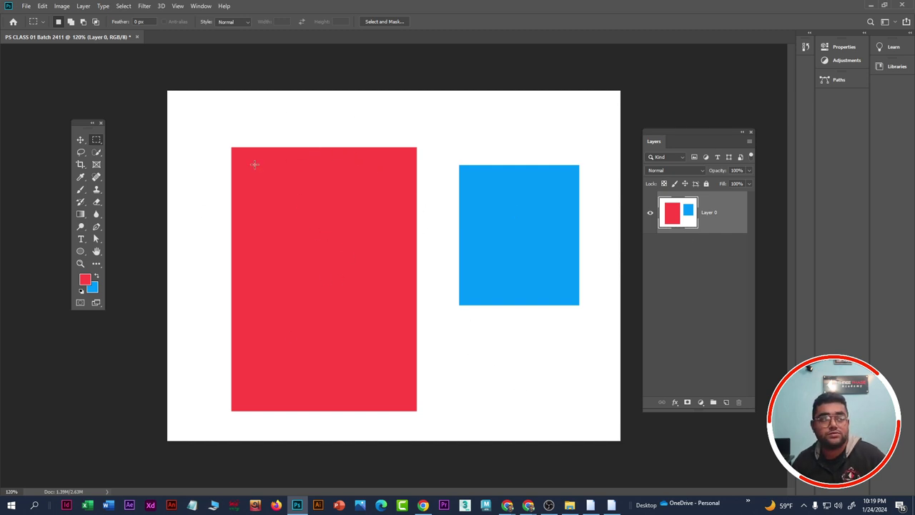
click(81, 140)
drag(358, 301, 414, 341)
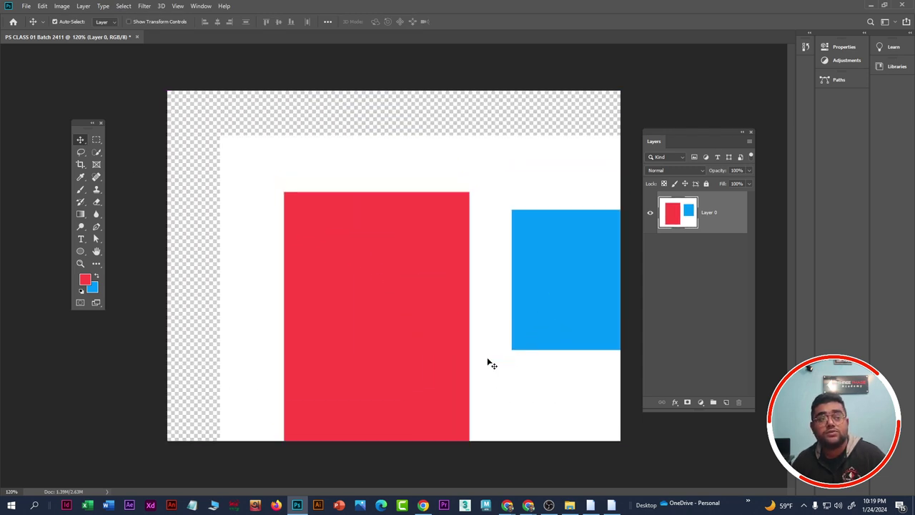
drag(479, 363, 422, 321)
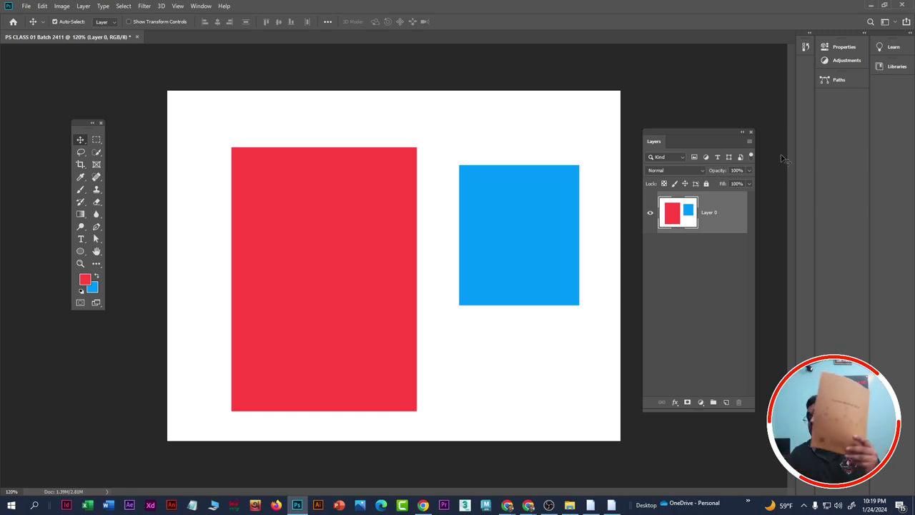
Step: Bring the Google Meet window forward, maximize it, and open then close its settings
key(alt+Tab)
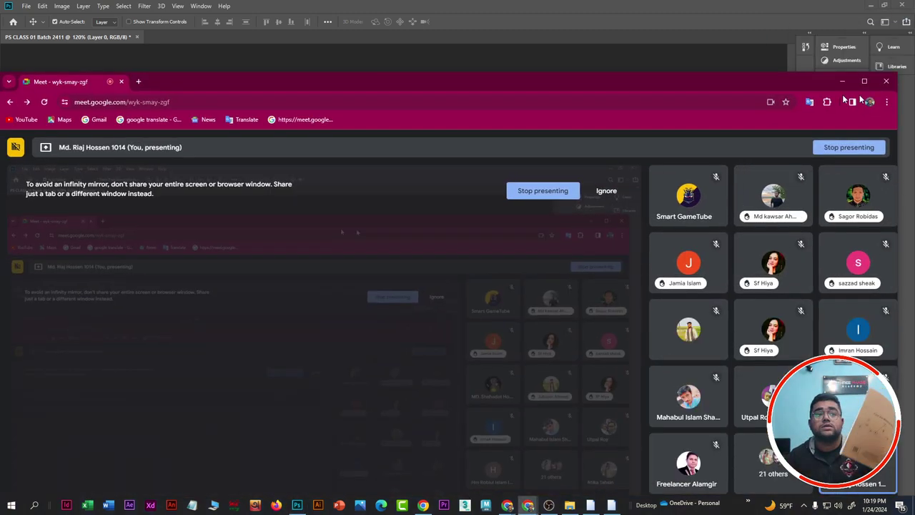
key(alt+Tab)
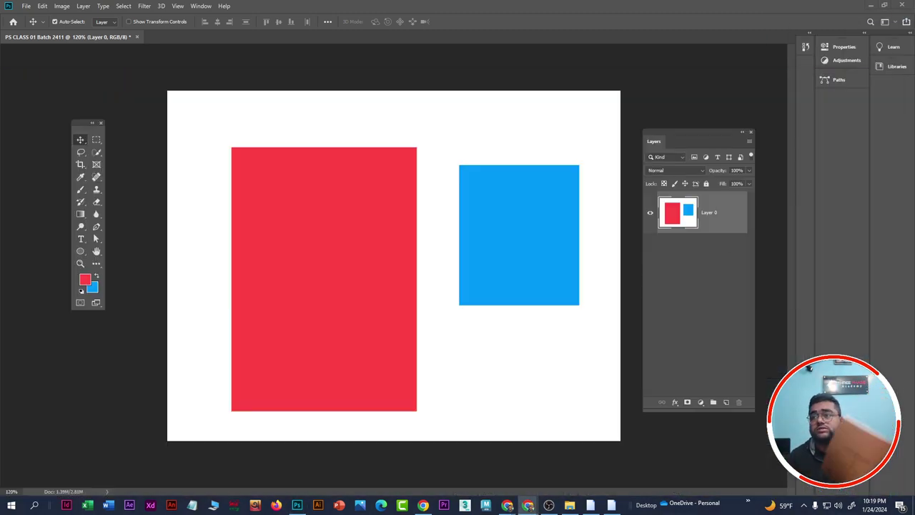
key(alt+Tab)
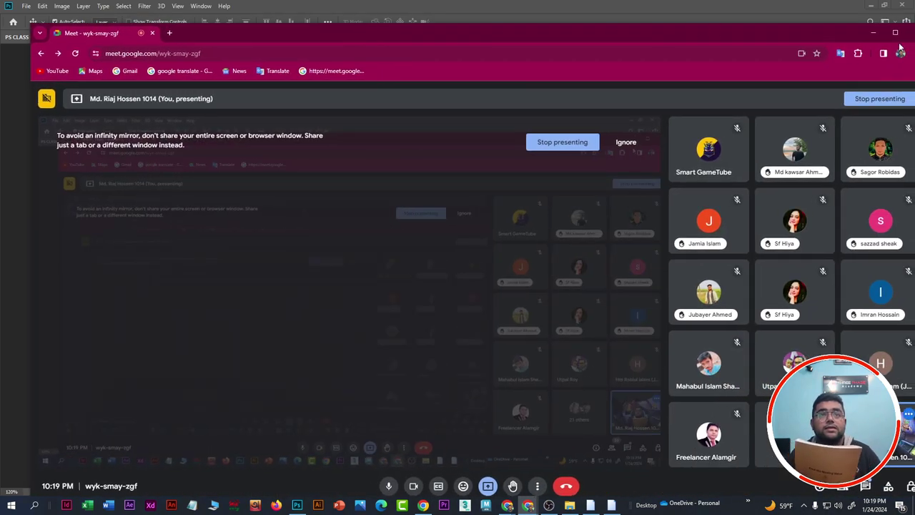
click(896, 33)
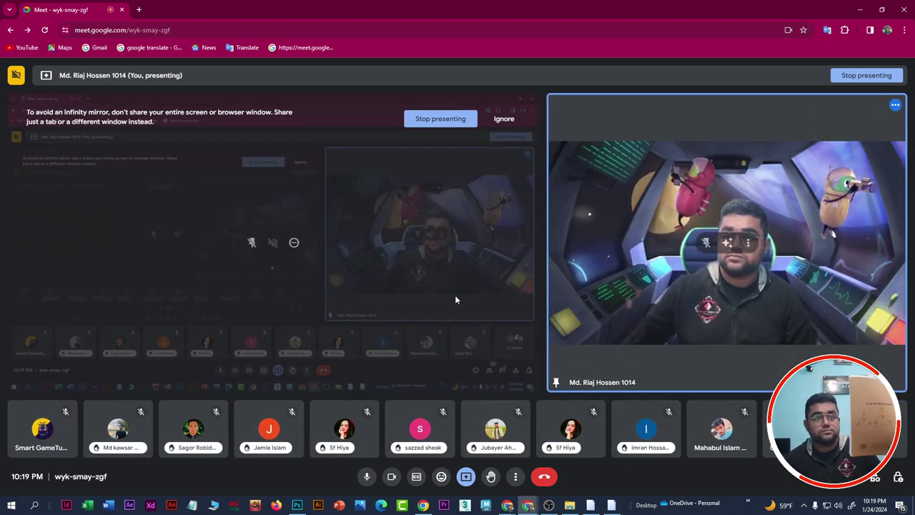
click(514, 476)
key(Escape)
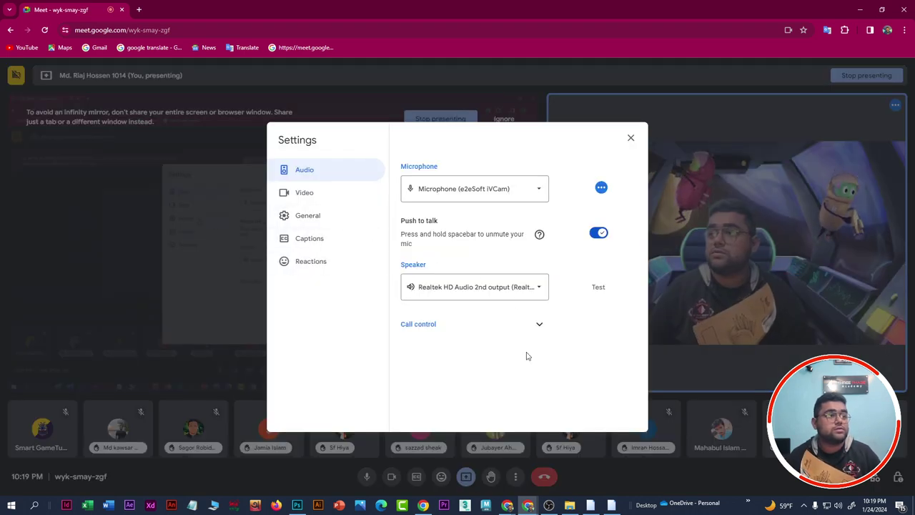
click(632, 137)
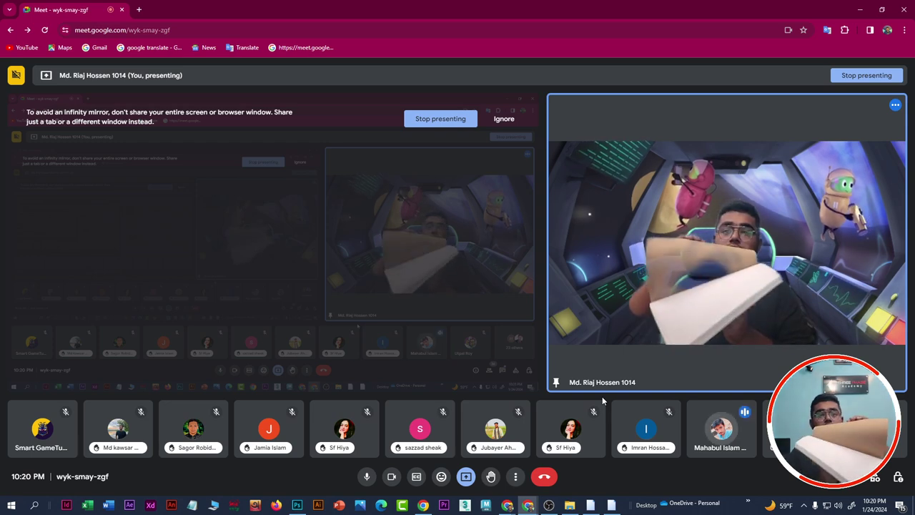
Step: Remove the virtual background by choosing No effect in Meet's visual effects panel
click(516, 476)
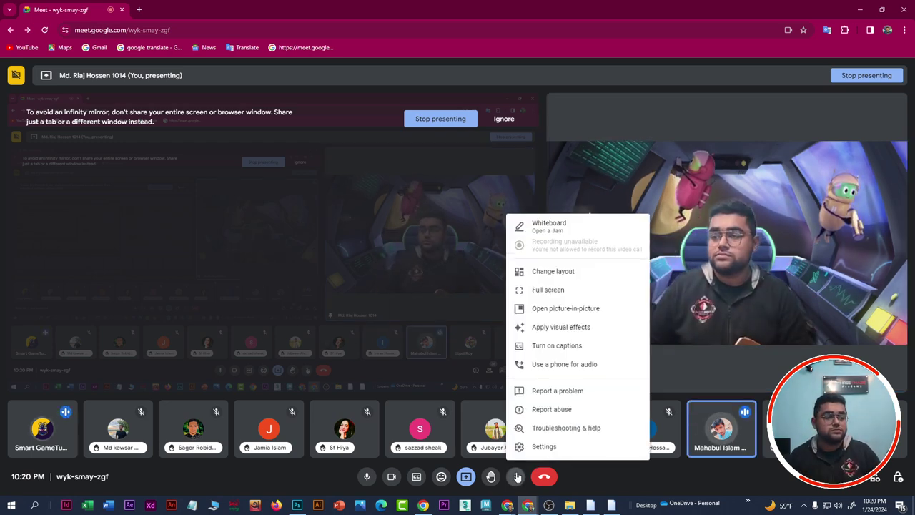
click(562, 324)
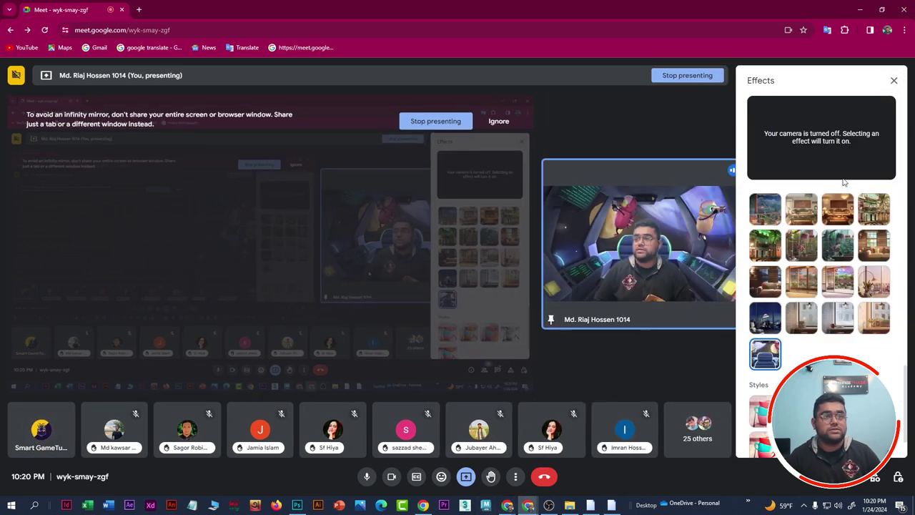
scroll(851, 324, up, 10)
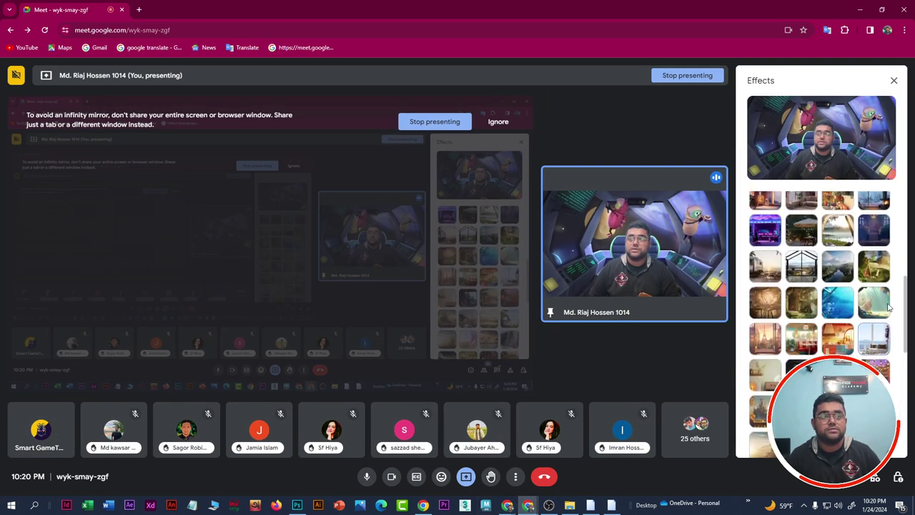
scroll(812, 236, up, 3)
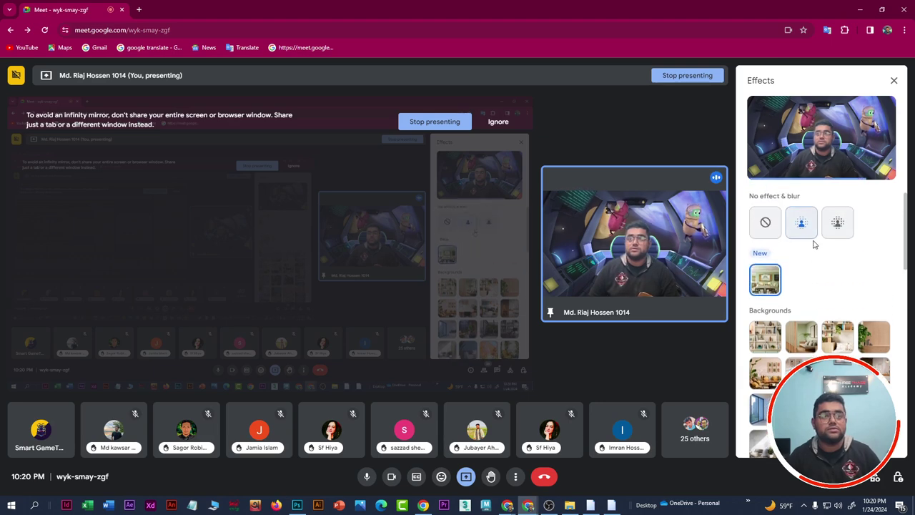
click(765, 225)
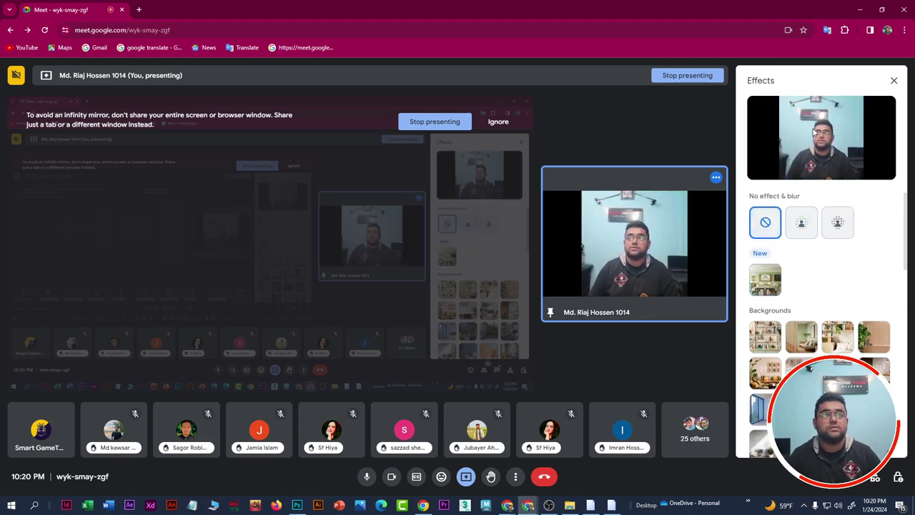
click(894, 80)
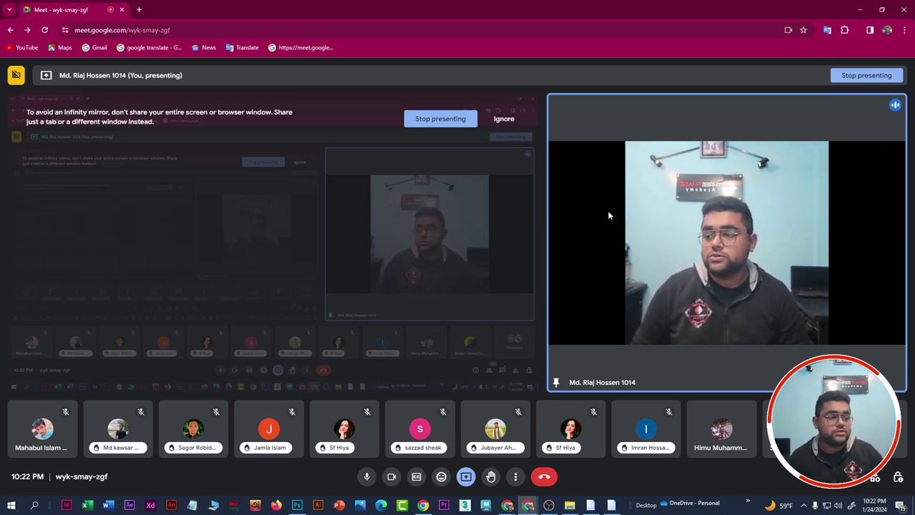
Step: Turn off the camera from the Meet call's bottom toolbar
click(392, 477)
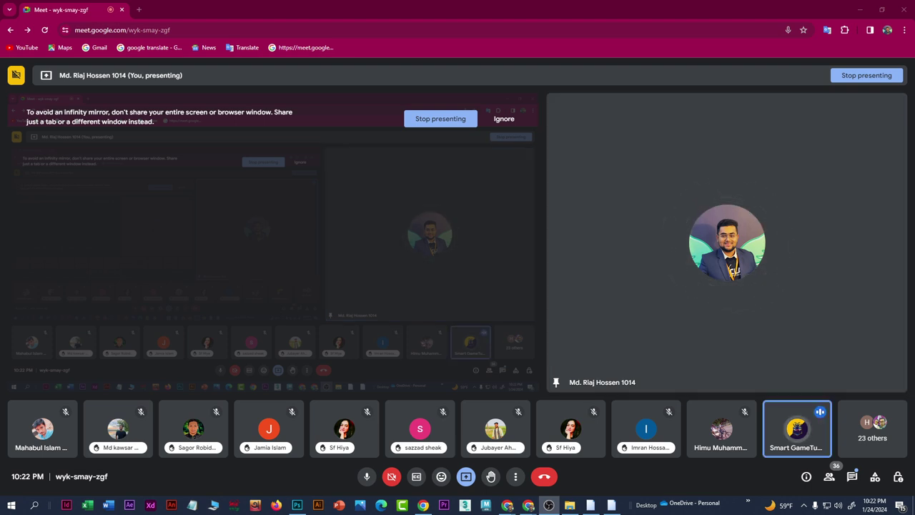
Step: Search Google for 'stop watch' in a new tab and start the stopwatch widget
click(139, 9)
text(st)
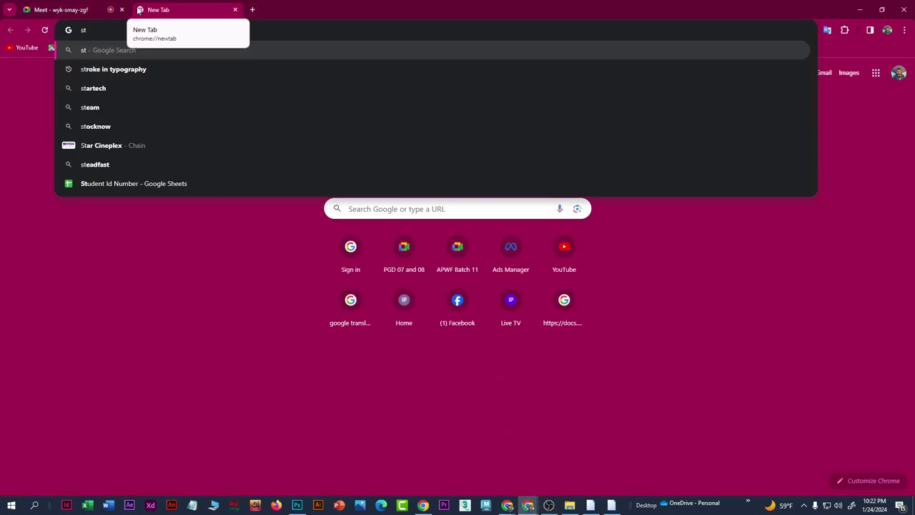
text(op waat)
key(BackSpace)
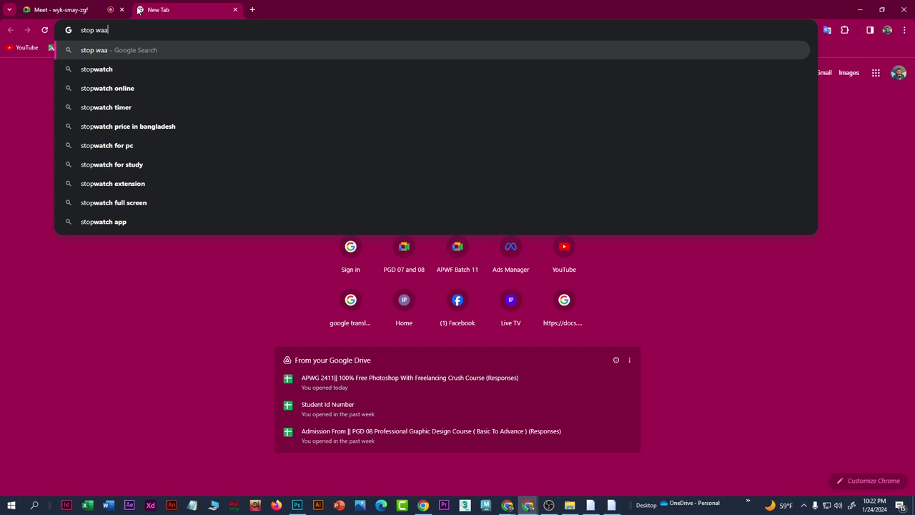
key(BackSpace)
text(t)
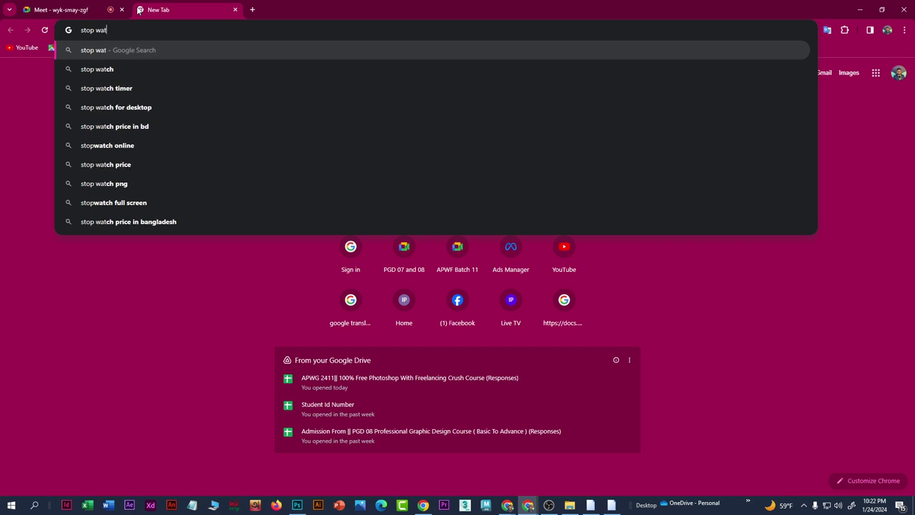
text(ch)
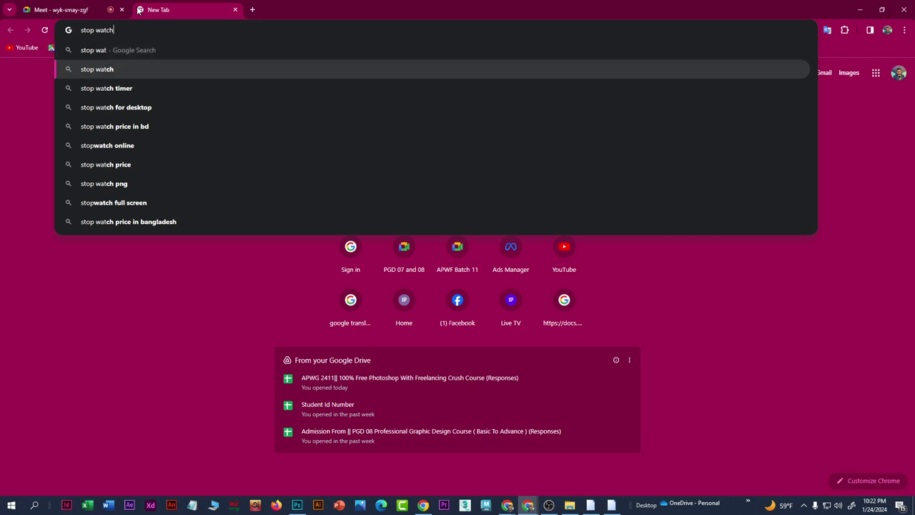
key(Return)
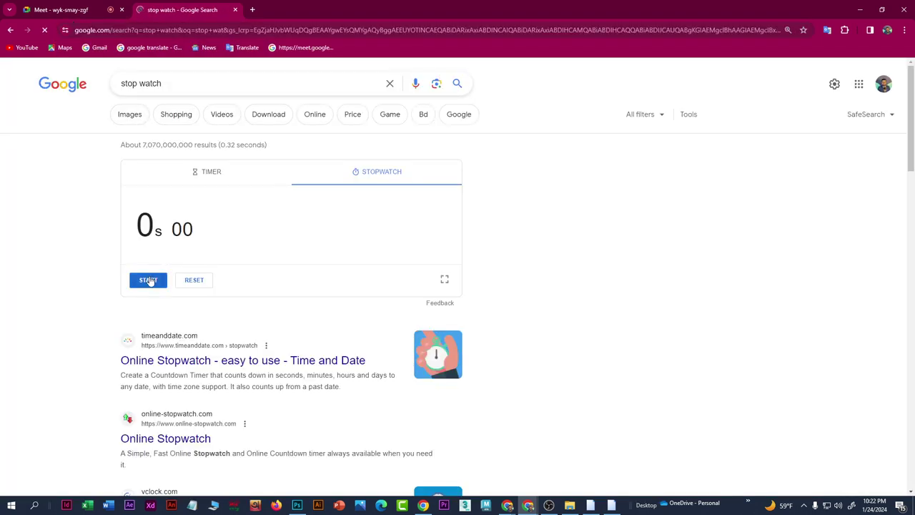
click(148, 279)
Step: Switch the Google Search stopwatch to full-screen view and let it keep counting
click(445, 279)
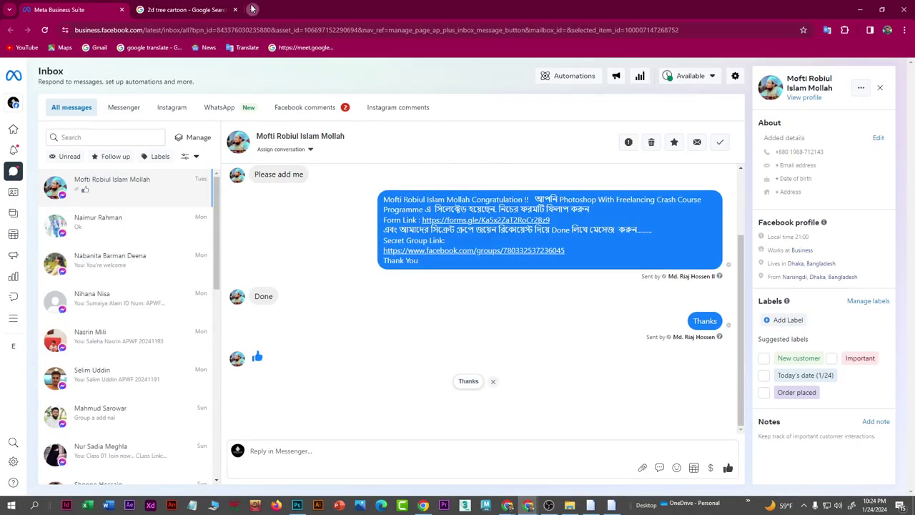
Step: Open a blank tab, close the Meta Business Suite tab, and return to the stopwatch window
key(ctrl+t)
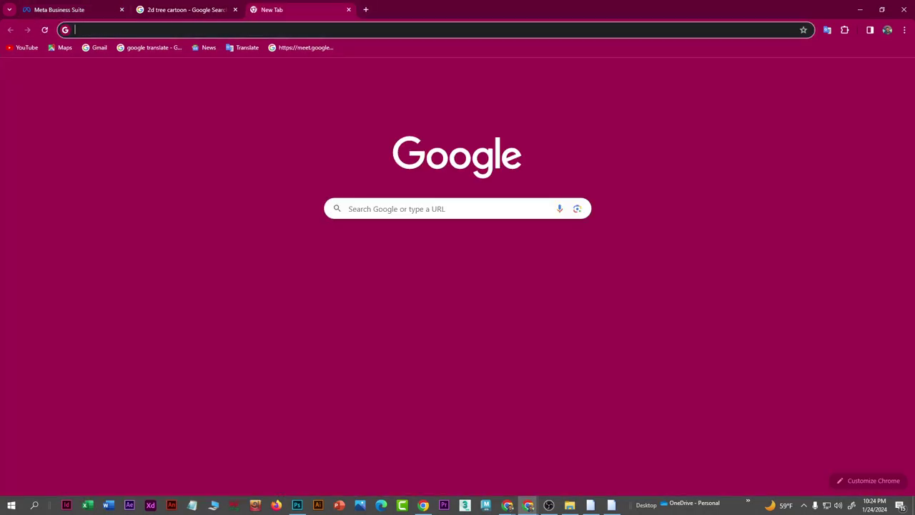
click(122, 10)
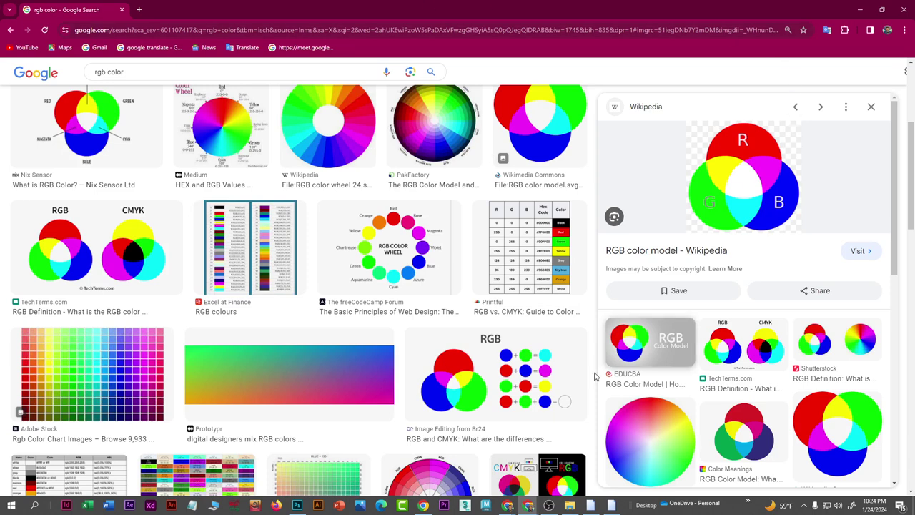
mouse_move(533, 507)
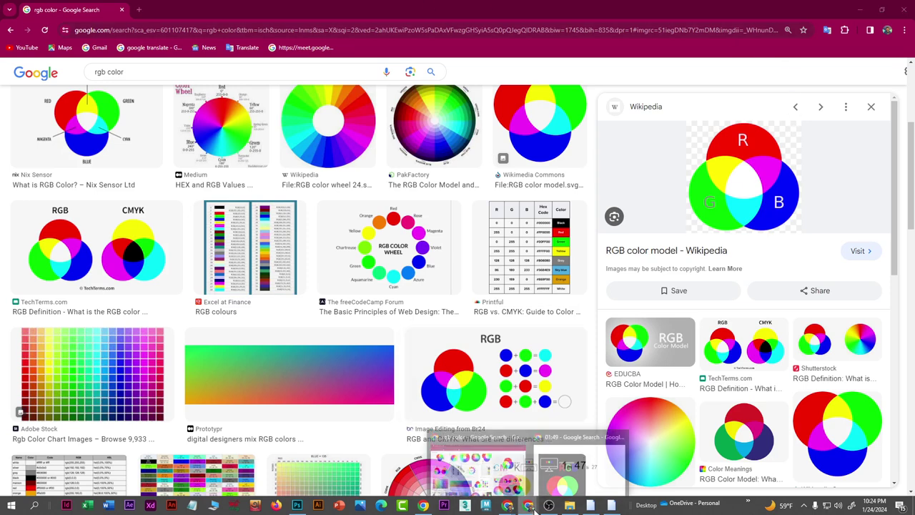
click(574, 472)
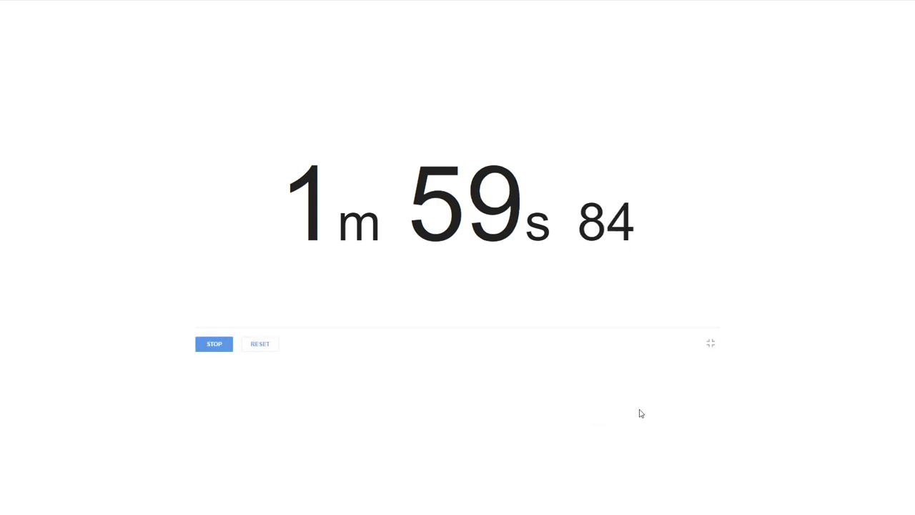
Step: Stop and restart the stopwatch, exit full screen, and switch to the Meet tab
click(221, 348)
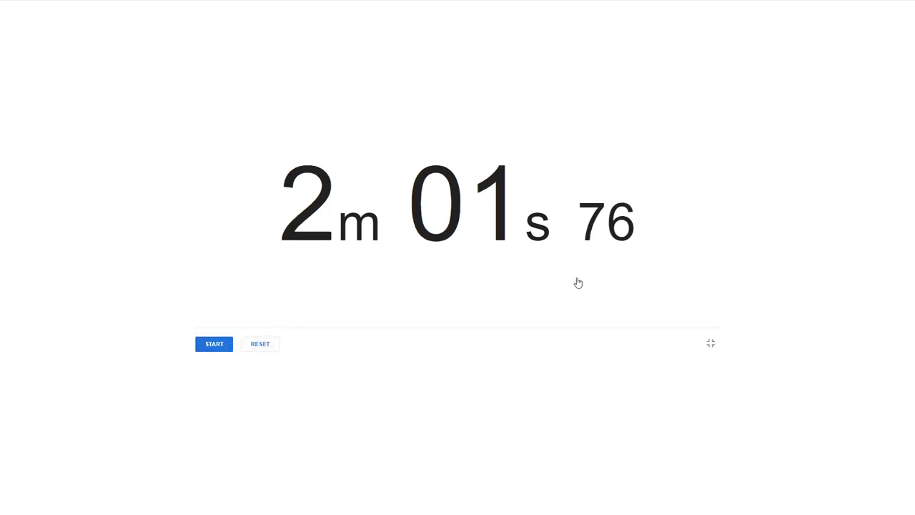
key(space)
key(Escape)
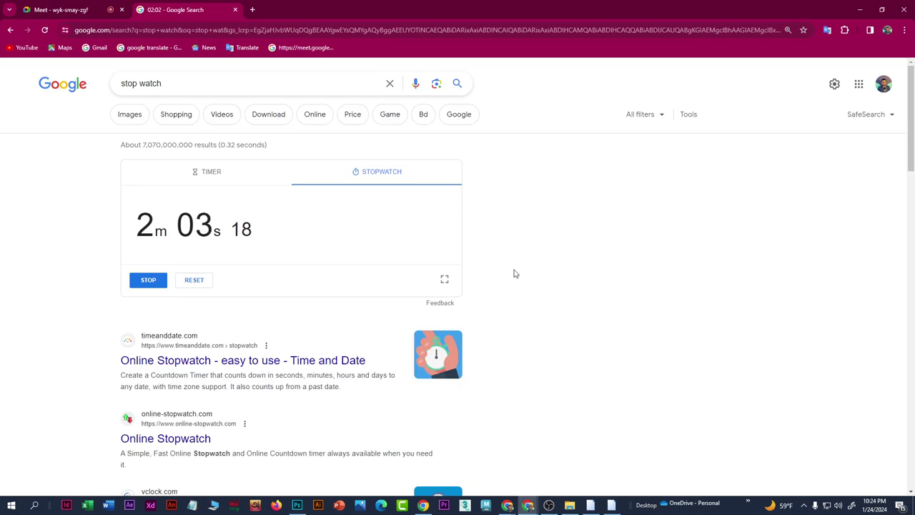
key(ctrl+shift+Tab)
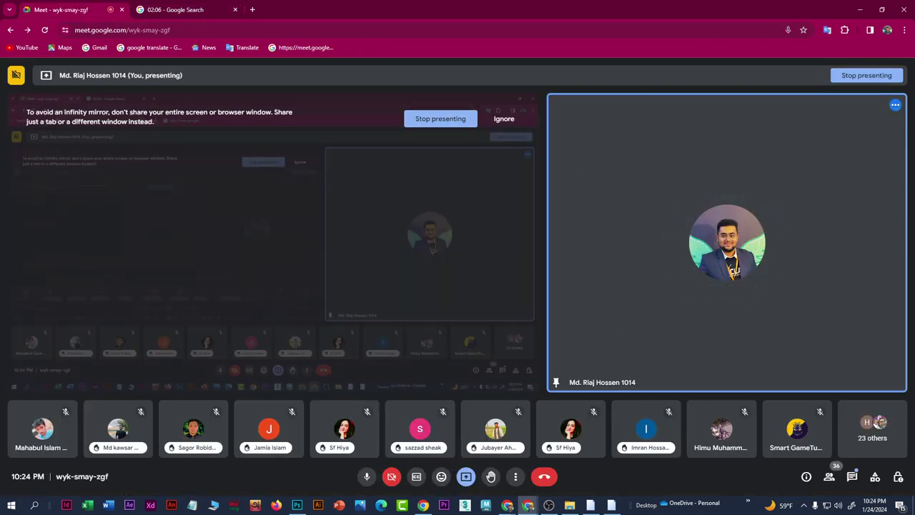
Step: Show the Google Meet participant list and scroll through it
click(828, 477)
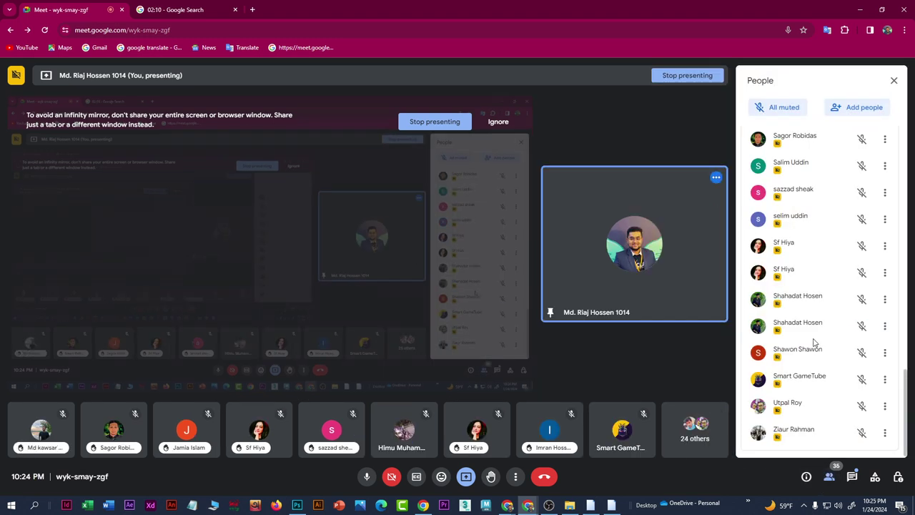
scroll(814, 343, up, 3)
scroll(814, 345, down, 1)
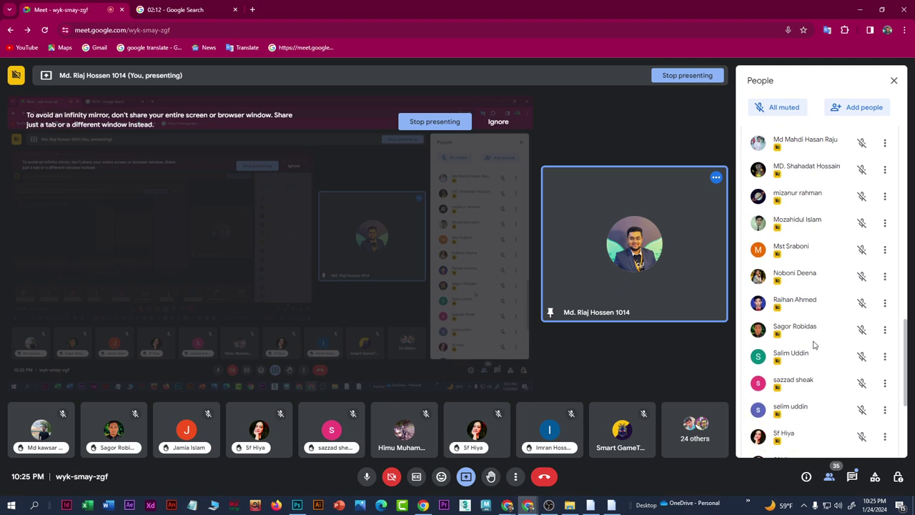
scroll(814, 345, down, 3)
scroll(815, 349, up, 5)
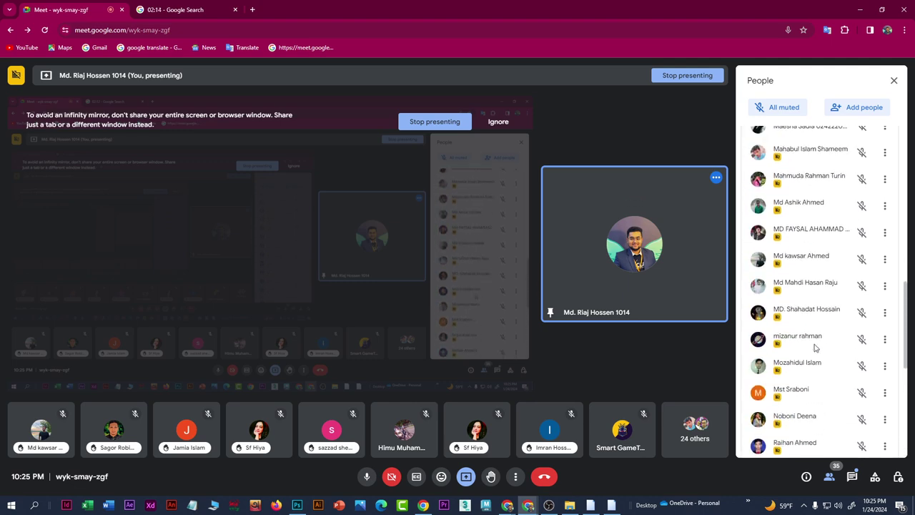
scroll(815, 349, up, 5)
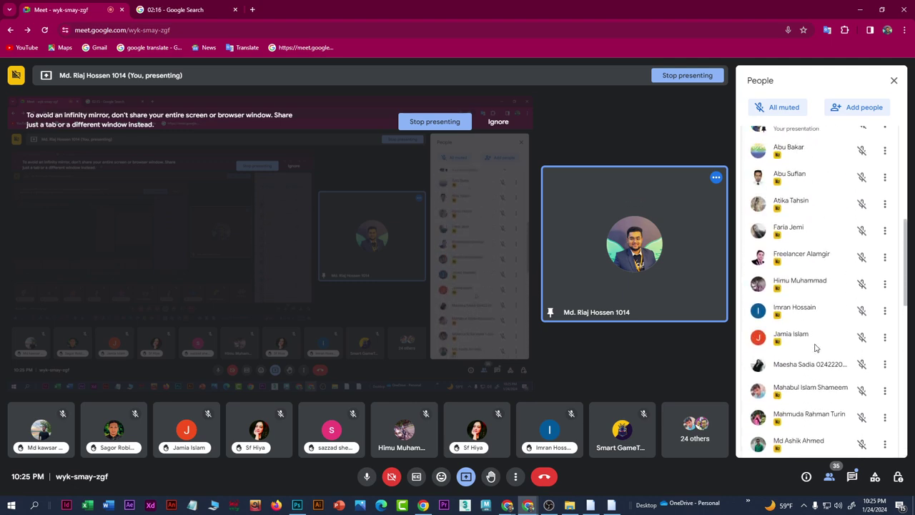
scroll(815, 348, up, 2)
scroll(815, 348, down, 3)
scroll(815, 348, down, 2)
scroll(815, 348, down, 2)
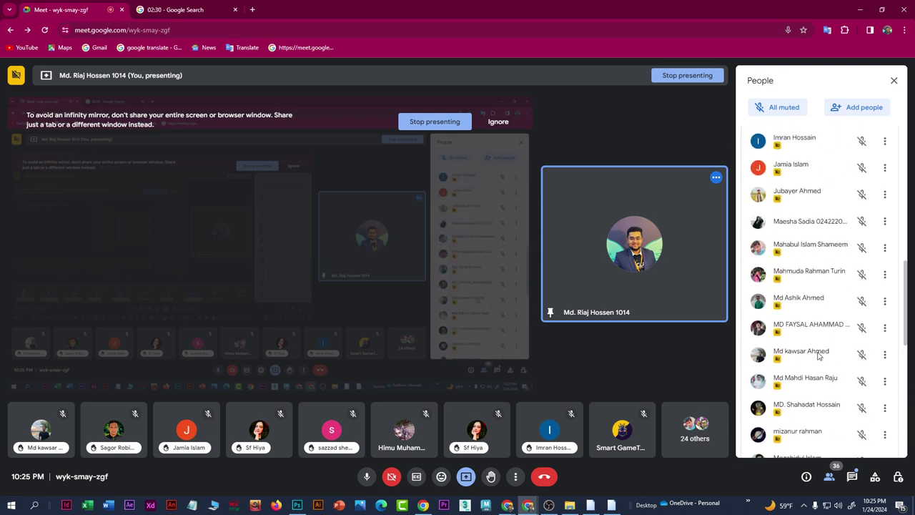
scroll(819, 358, up, 4)
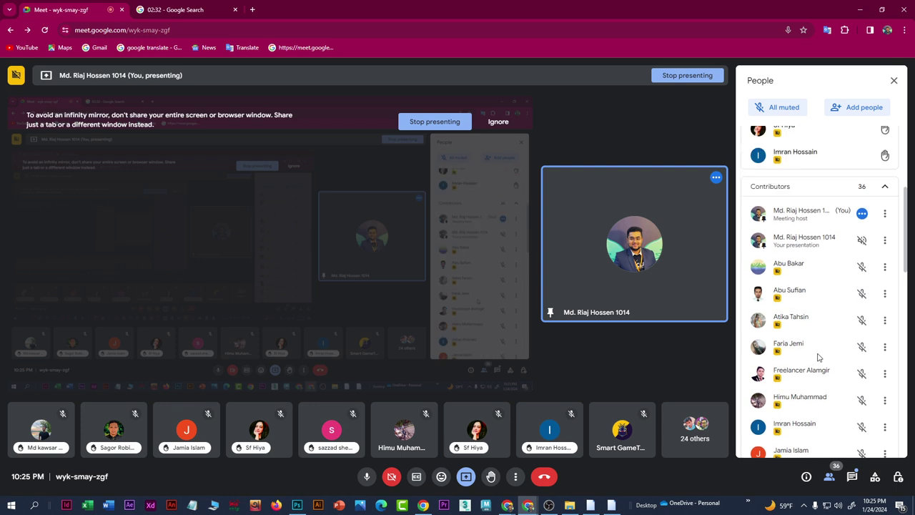
scroll(792, 358, up, 3)
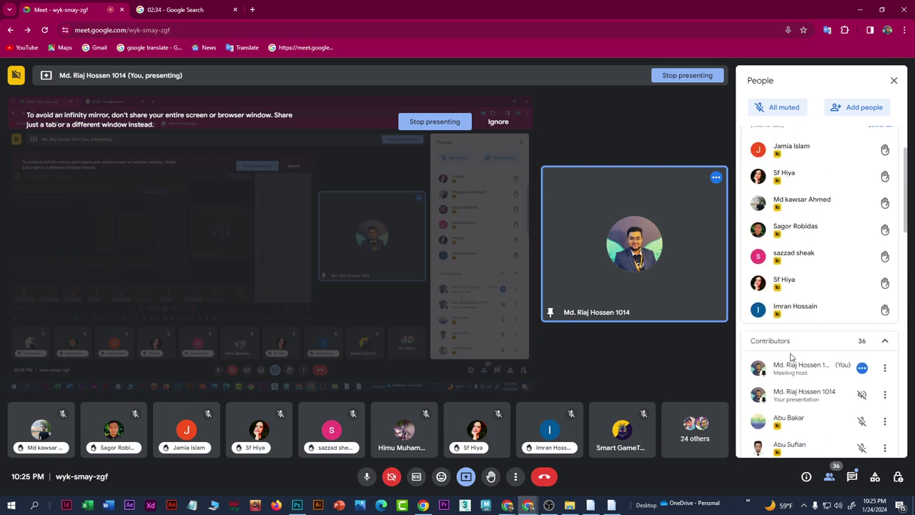
scroll(792, 357, down, 5)
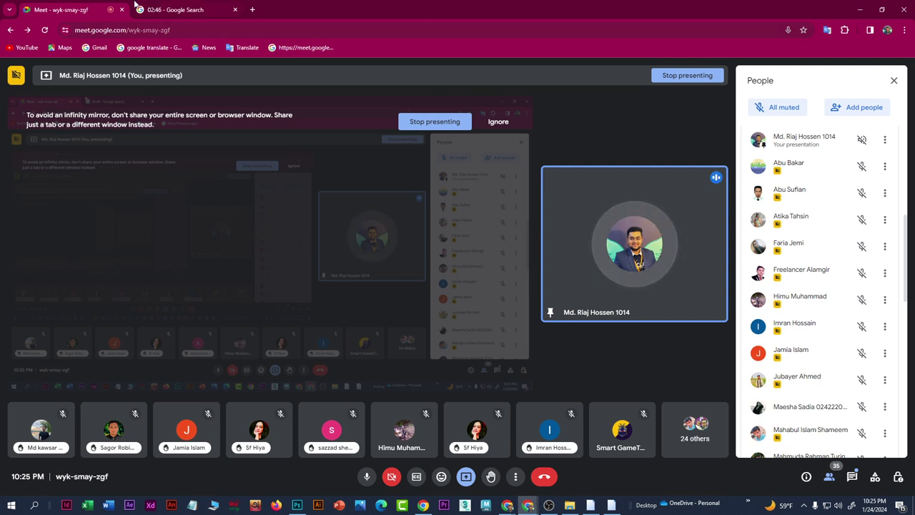
Step: Close the stopwatch Google Search tab, confirming Leave
click(235, 10)
click(500, 93)
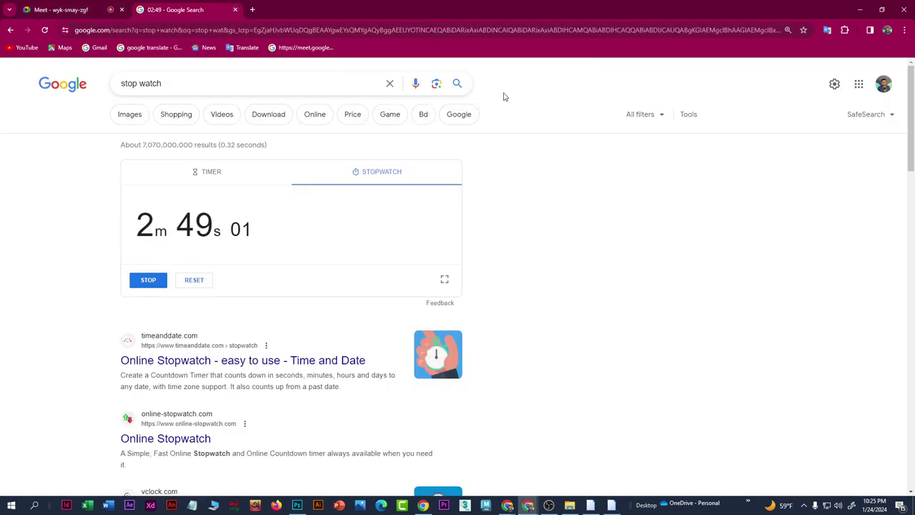
key(ctrl+w)
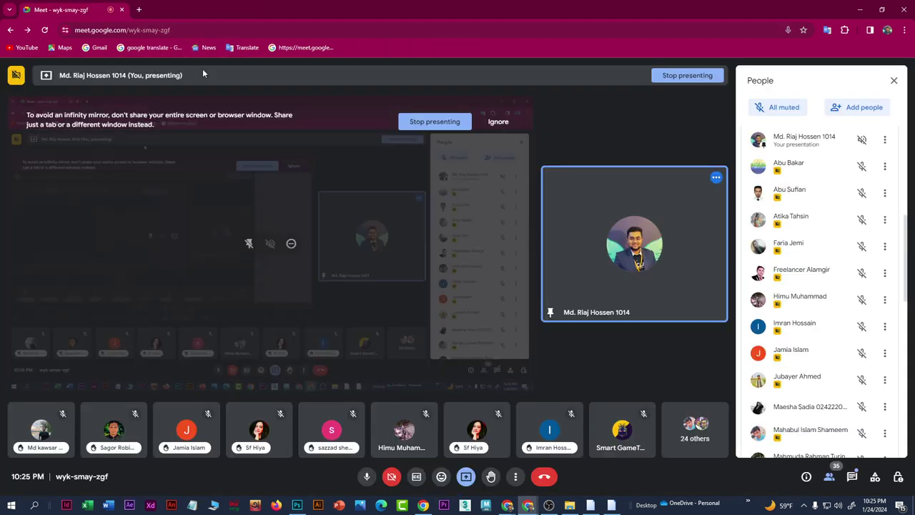
Step: Minimize the Meet window and bring Photoshop to the front
click(858, 8)
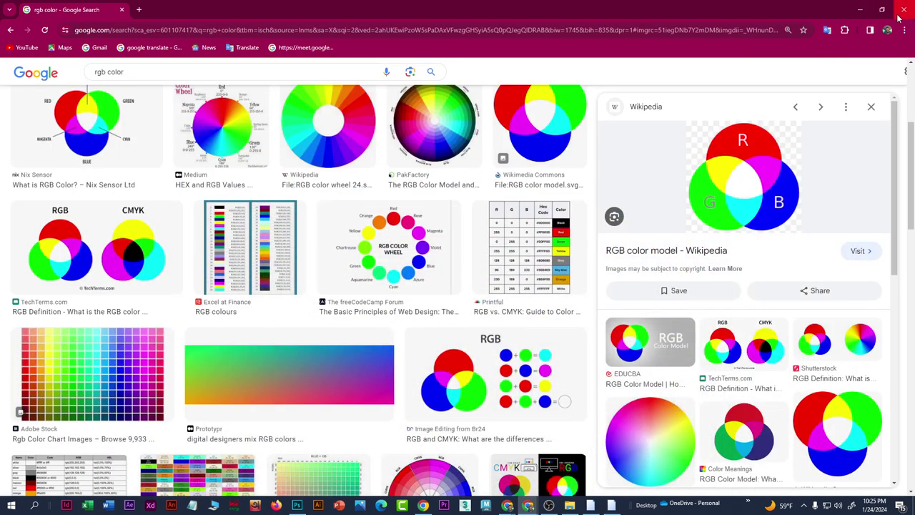
key(alt+Tab)
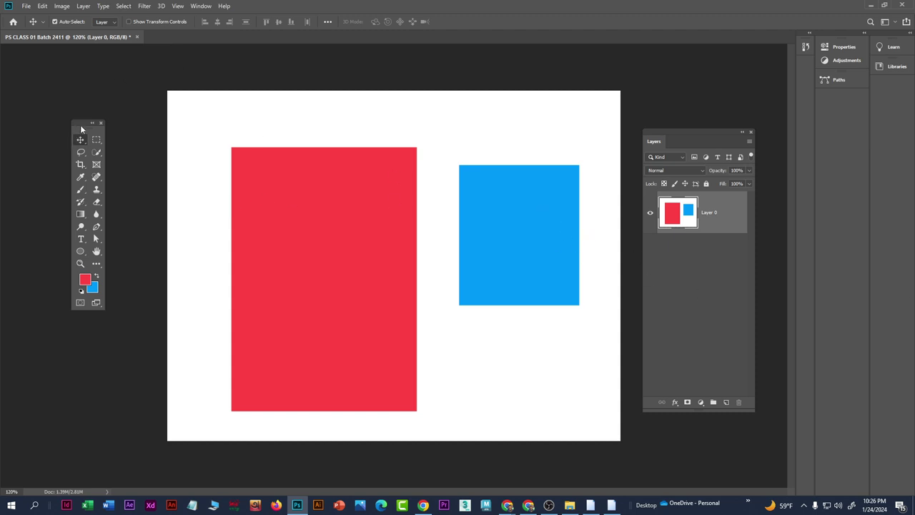
Step: Move the Tools panel left, dismiss both RunDLL error pop-ups, and reposition the Layers panel
drag(80, 127, 59, 115)
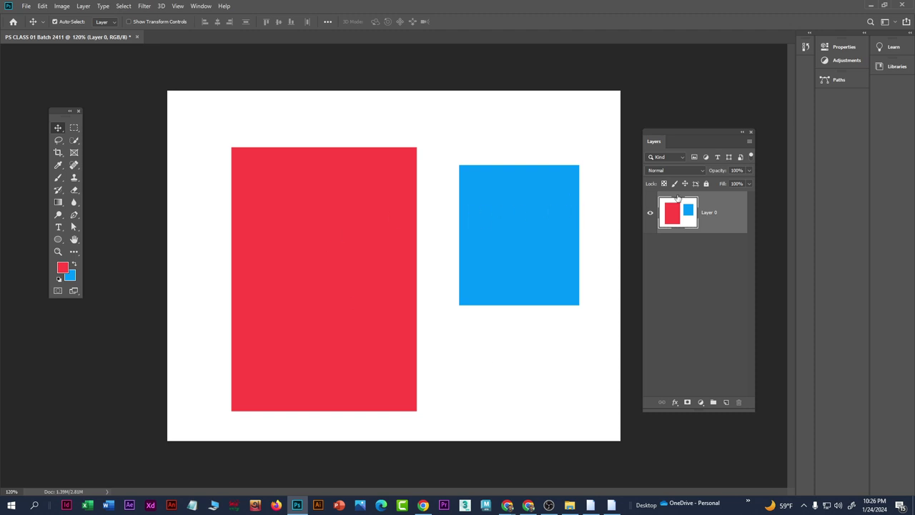
click(591, 505)
click(536, 291)
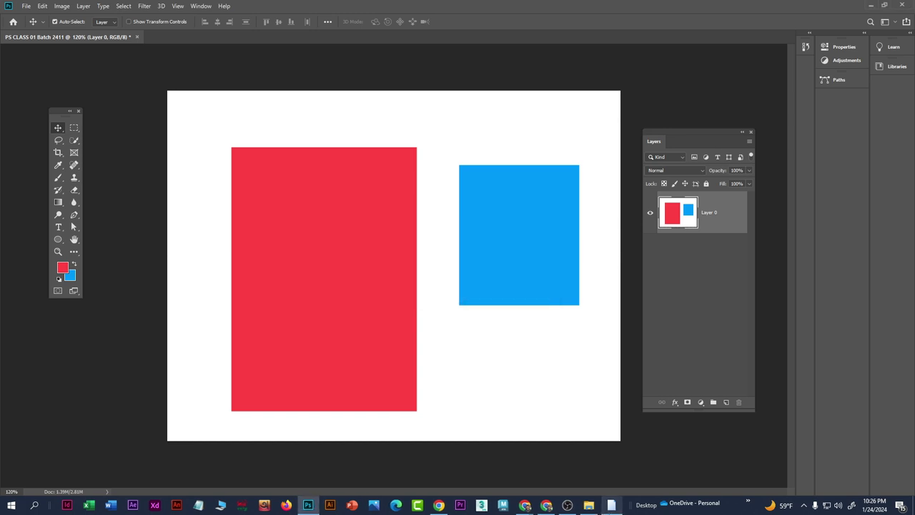
click(545, 306)
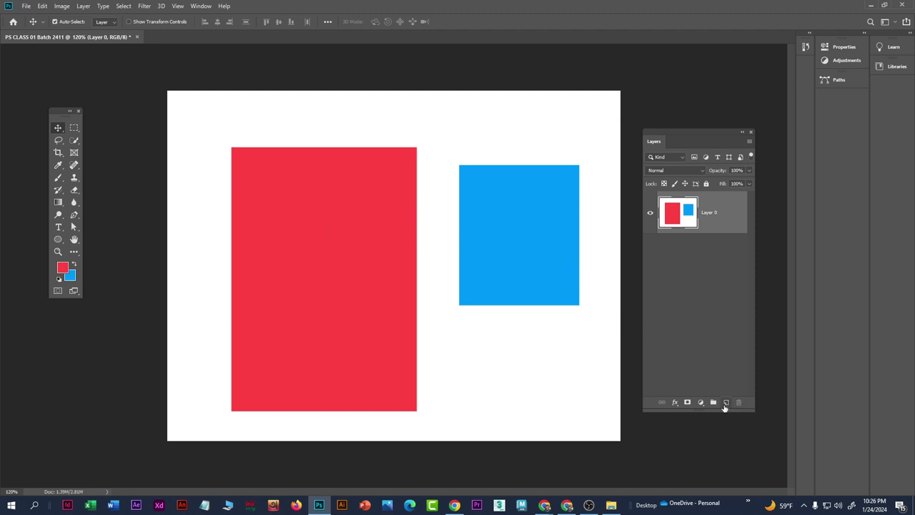
mouse_move(691, 138)
mouse_down()
mouse_move(642, 122)
mouse_move(697, 138)
mouse_up()
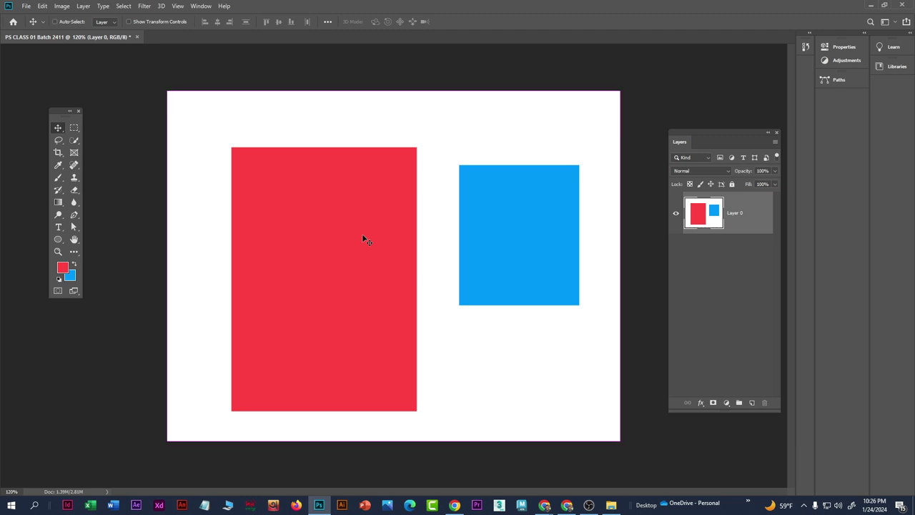
Step: Undo the blue and red rectangle fills, then redo the red and blue fills
key(ctrl+shift+d)
key(Delete)
key(ctrl+d)
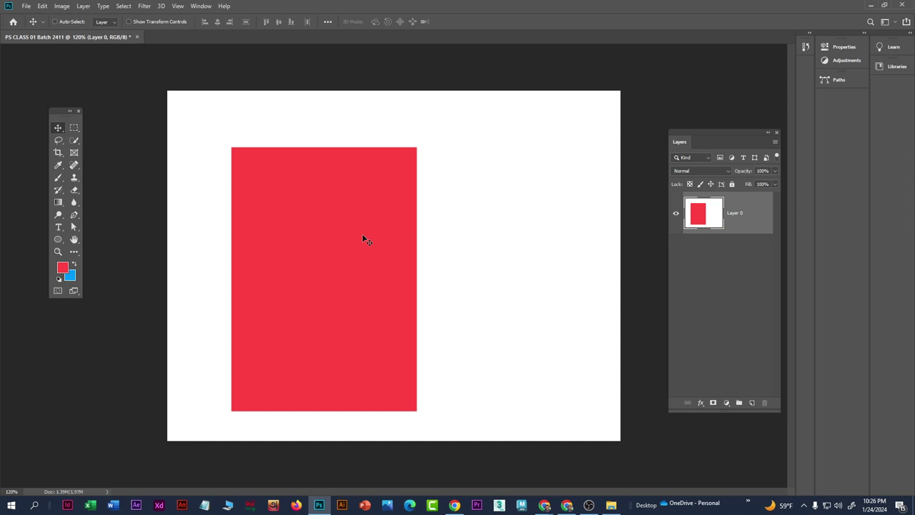
key(ctrl+shift+d)
key(Delete)
key(ctrl+d)
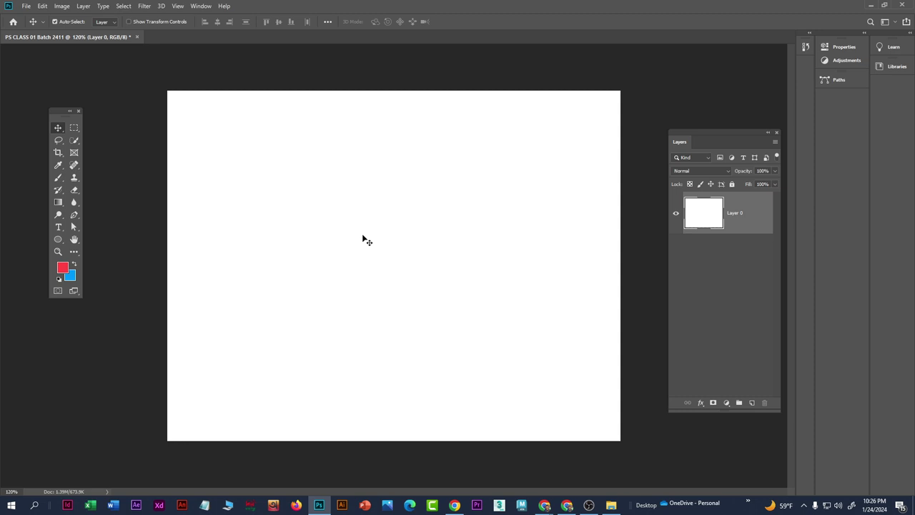
key(ctrl+shift+d)
key(alt+Delete)
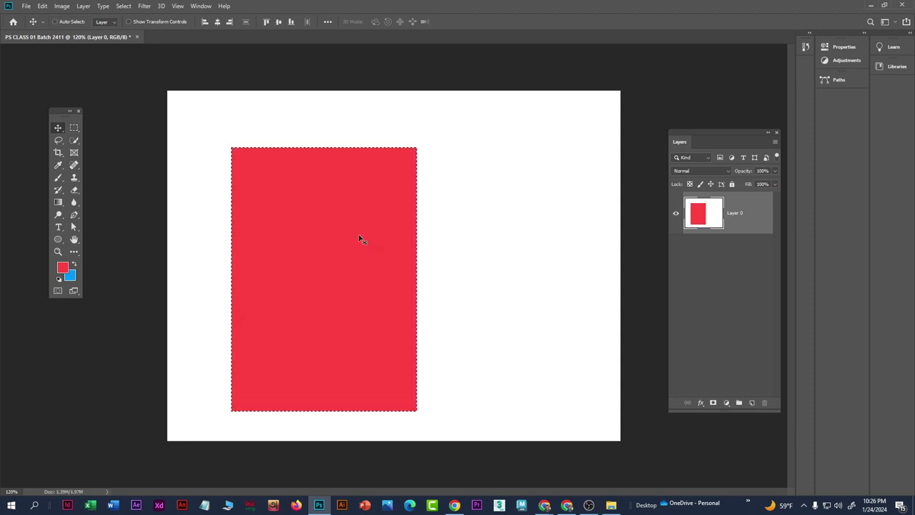
key(ctrl+d)
key(ctrl+shift+d)
key(ctrl+Delete)
key(ctrl+d)
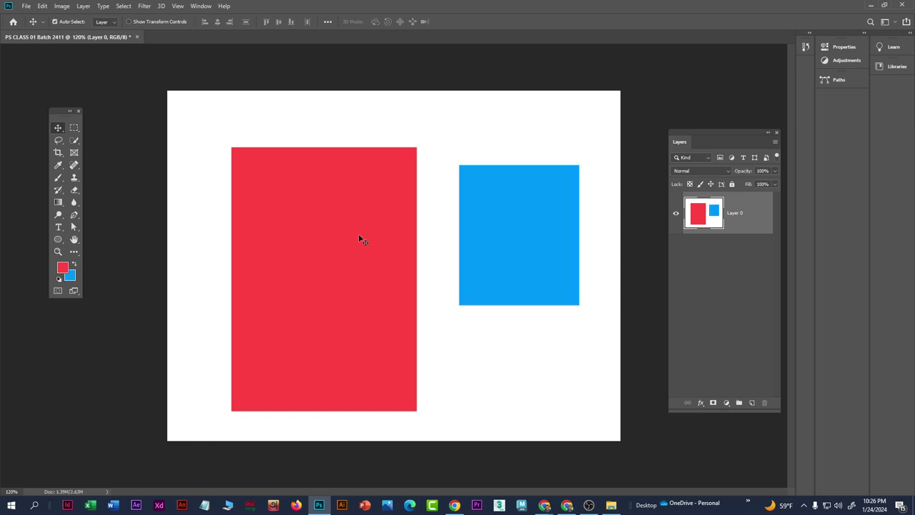
Step: Undo and redo both rectangle fills again, then display the Edit menu's undo/redo commands
key(ctrl+a)
key(ctrl+d)
key(ctrl+z)
key(ctrl+z)
key(ctrl+z)
key(Delete)
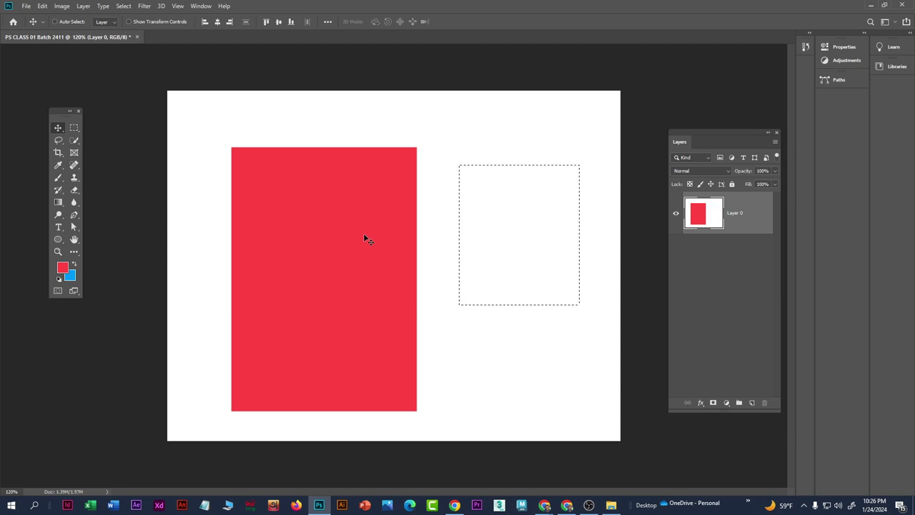
key(ctrl+d)
key(ctrl+shift+d)
key(Delete)
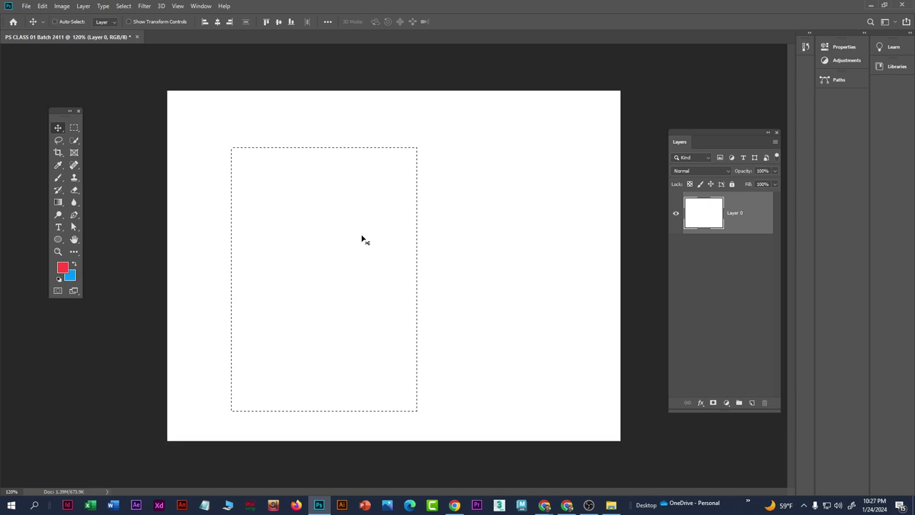
key(alt+BackSpace)
key(ctrl+d)
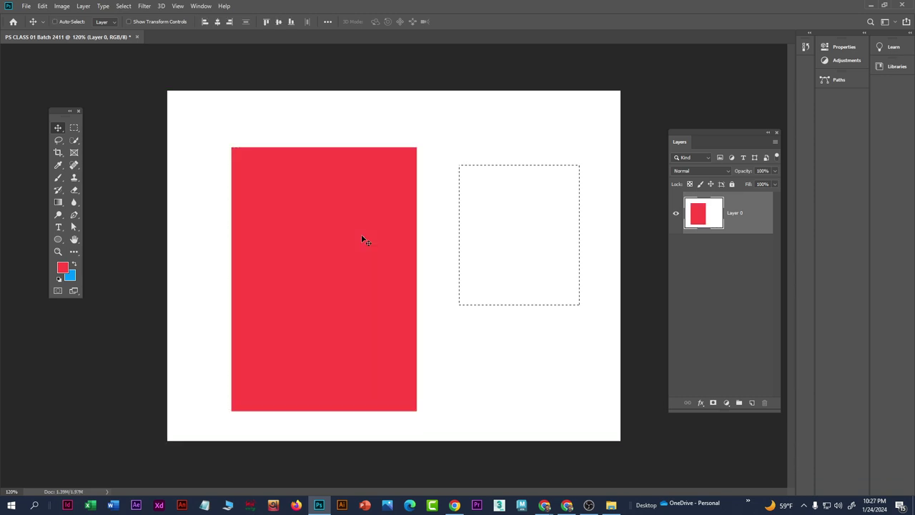
key(ctrl+BackSpace)
key(ctrl+d)
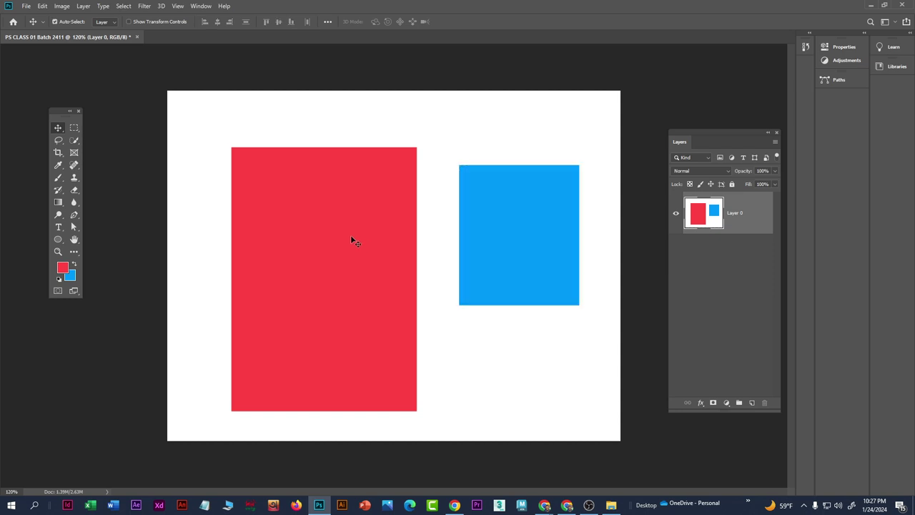
click(41, 6)
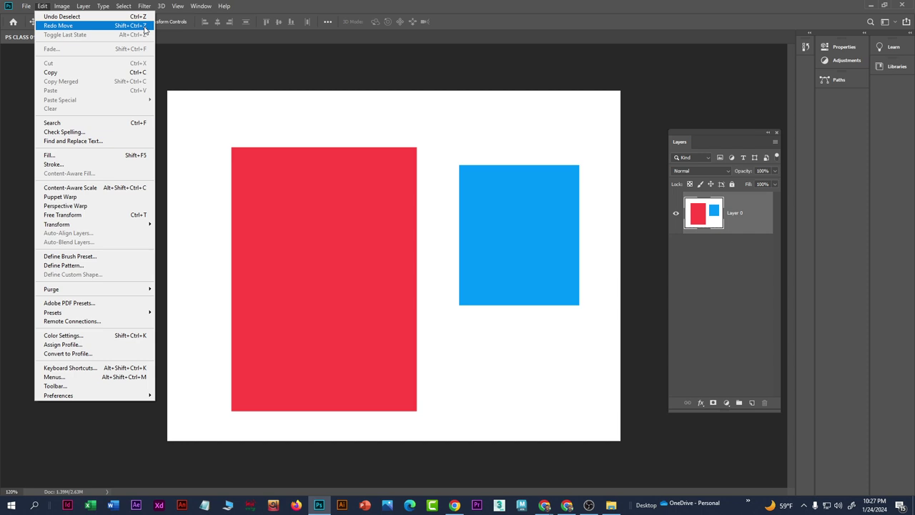
Step: Close the Edit menu and erase the blue square and red rectangle from Layer 0
click(353, 174)
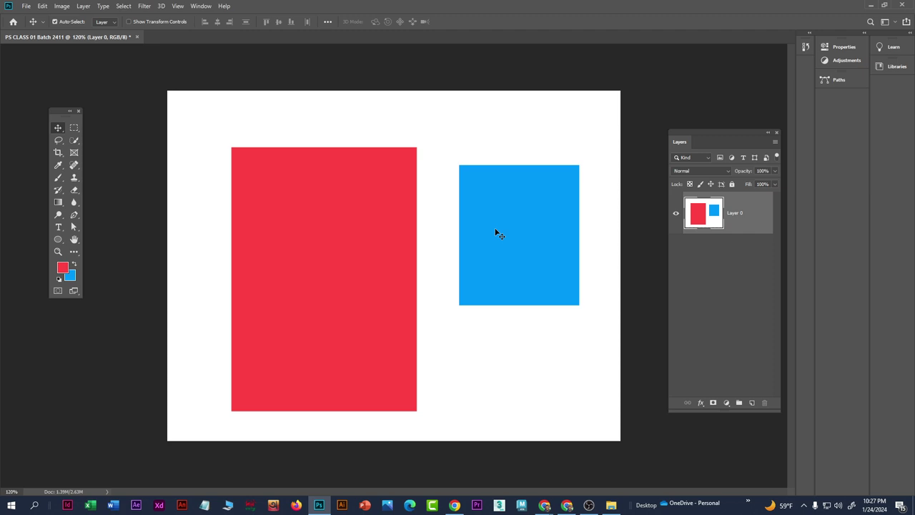
scroll(390, 239, down, 1)
scroll(386, 243, up, 2)
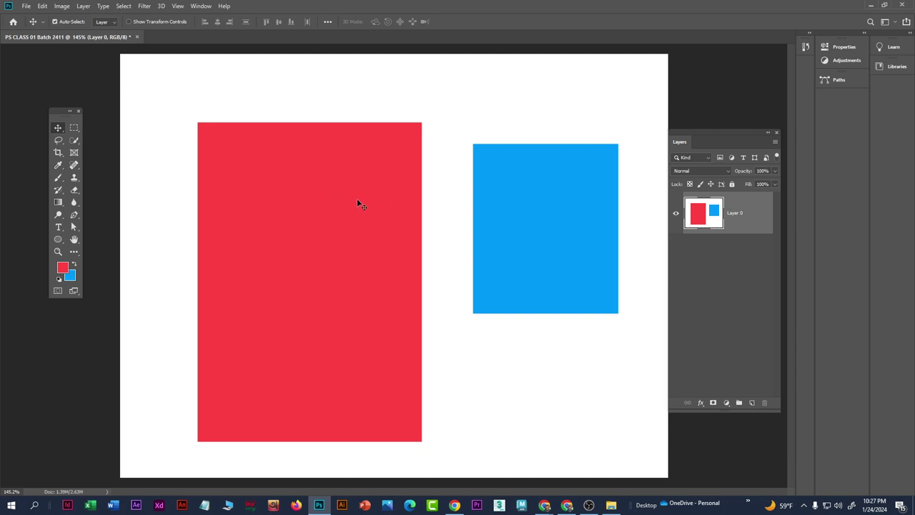
scroll(395, 205, down, 1)
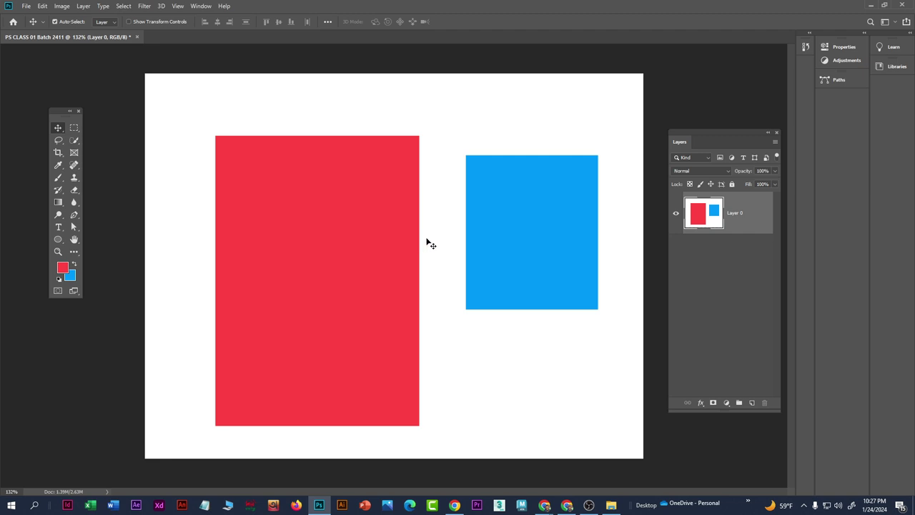
key(ctrl+shift+d)
key(Delete)
key(ctrl+d)
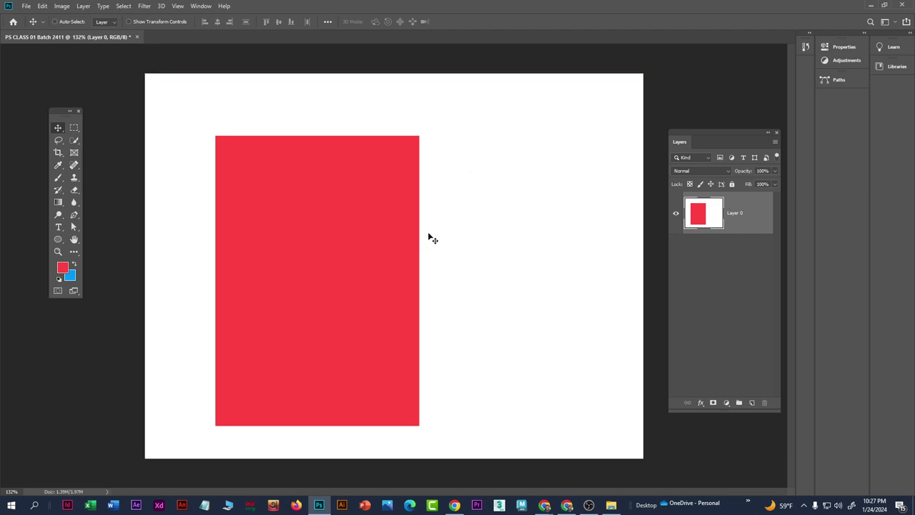
key(ctrl+shift+d)
key(Delete)
key(ctrl+d)
Step: Move the Layers panel higher up on the screen
scroll(395, 216, down, 1)
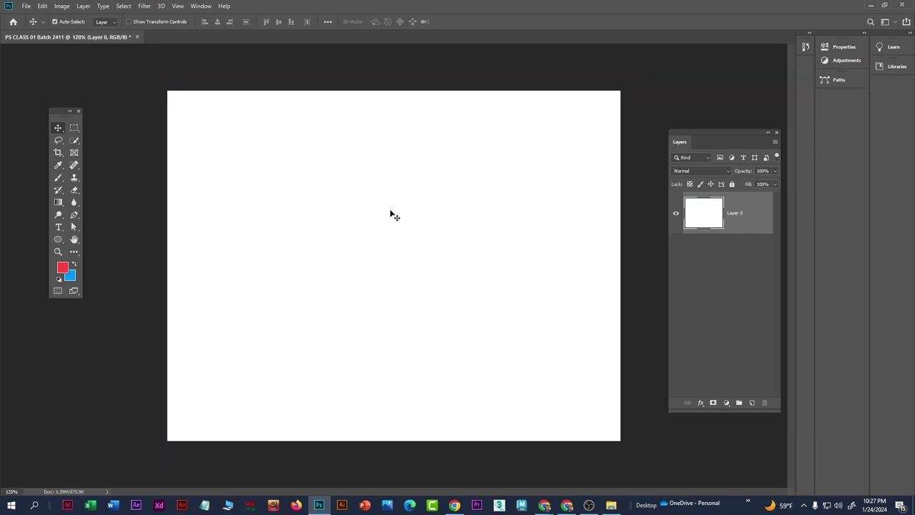
scroll(441, 253, up, 2)
drag(699, 134, 579, 117)
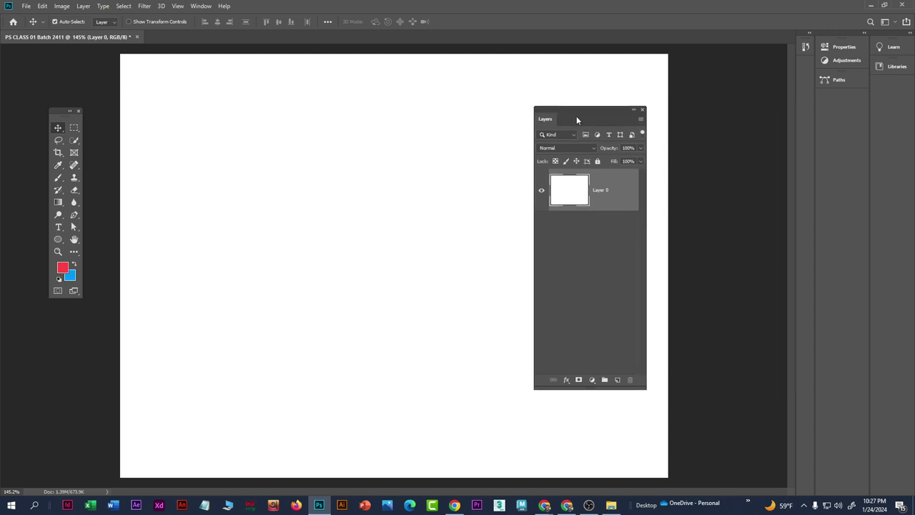
Step: Add a new empty Layer 1 and move the Layers panel over to the right
click(618, 381)
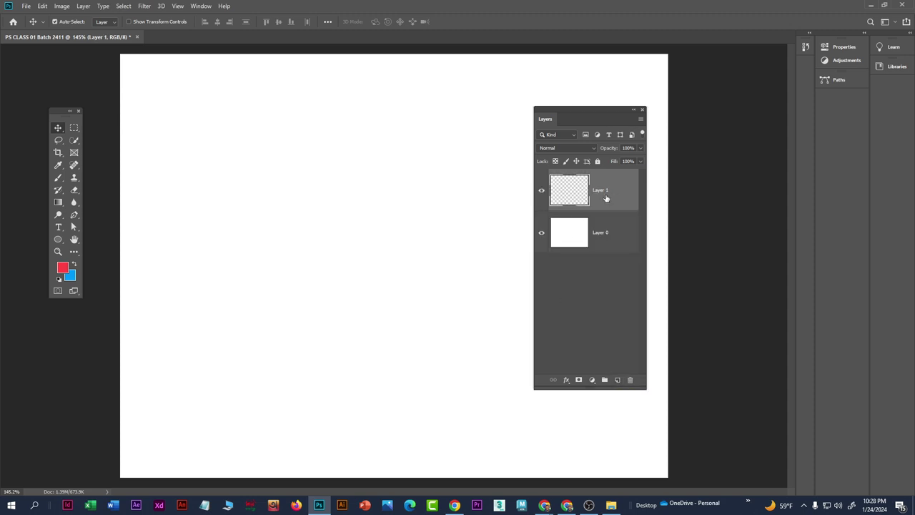
click(567, 505)
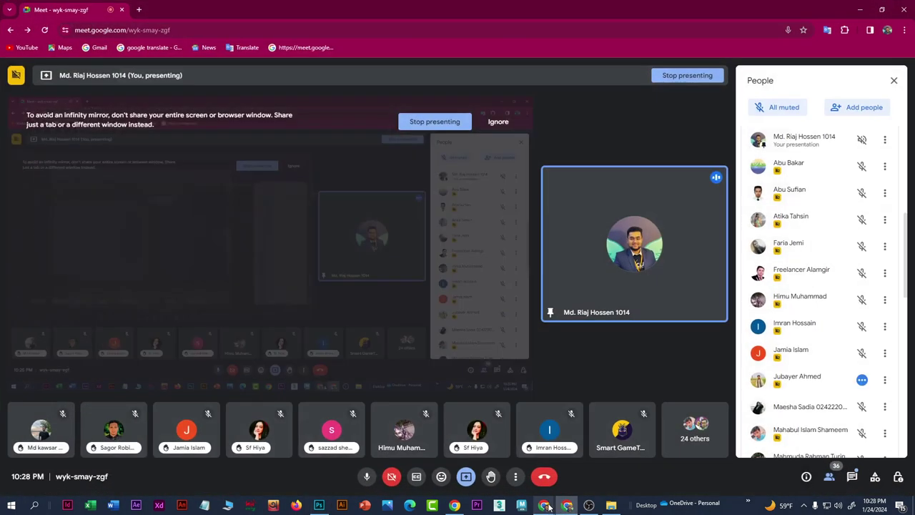
key(alt+Tab)
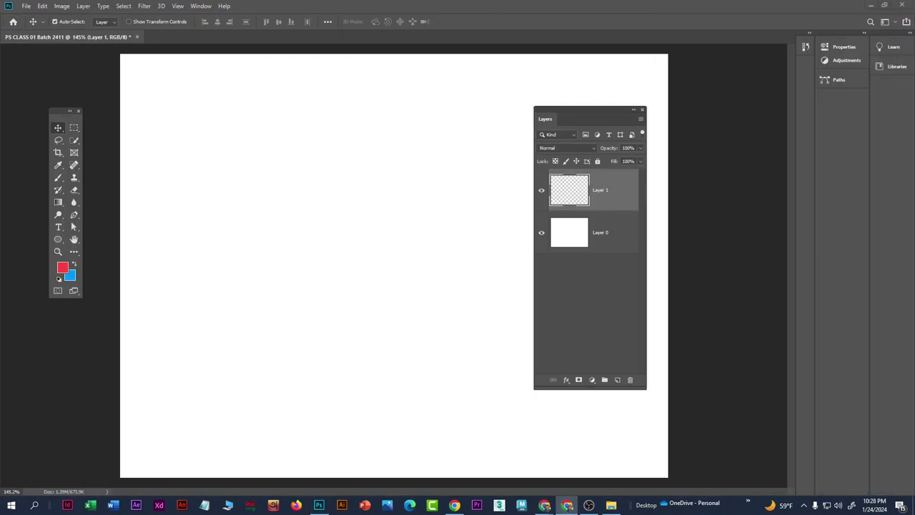
drag(576, 112, 550, 115)
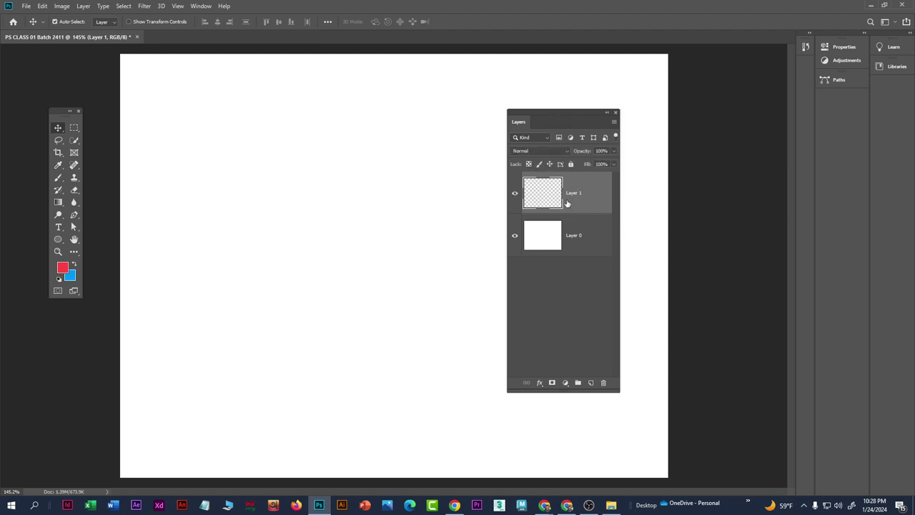
drag(563, 121, 748, 127)
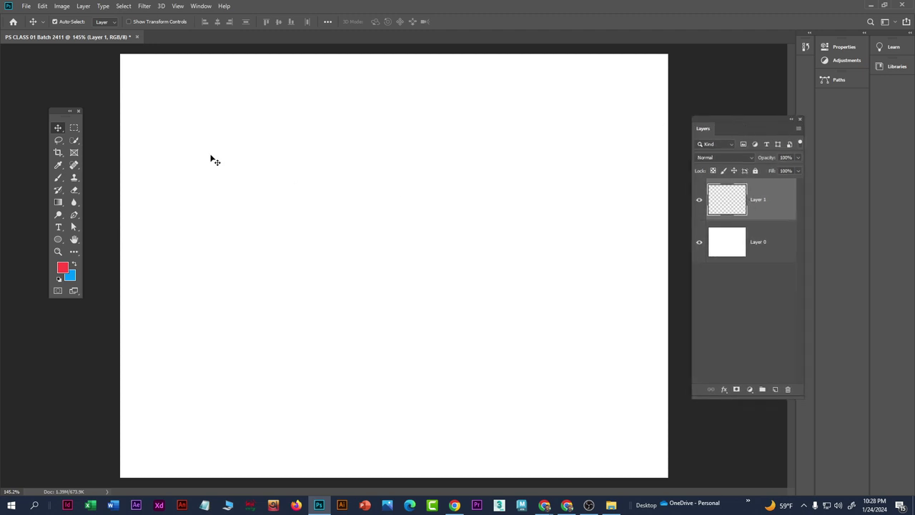
Step: Draw a tall red-filled rectangle on Layer 1 and shift it toward the canvas's left side
click(74, 128)
drag(232, 144, 389, 352)
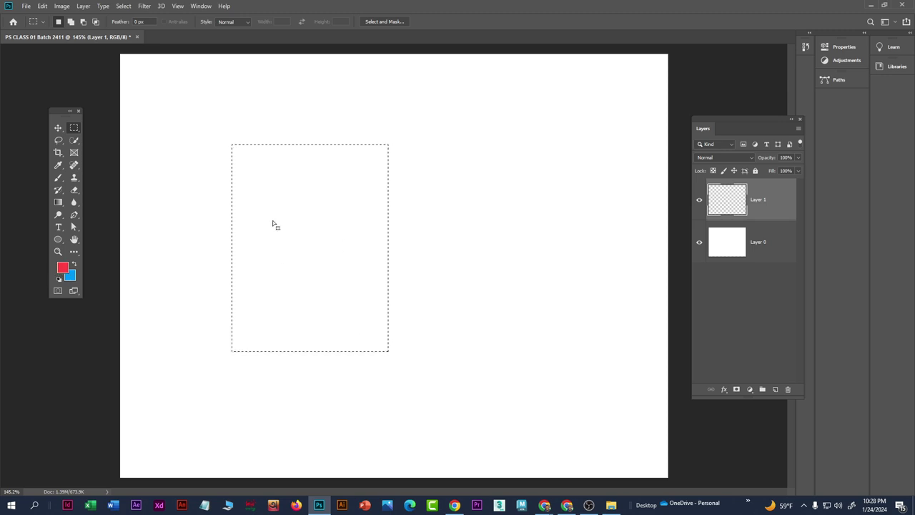
key(alt+BackSpace)
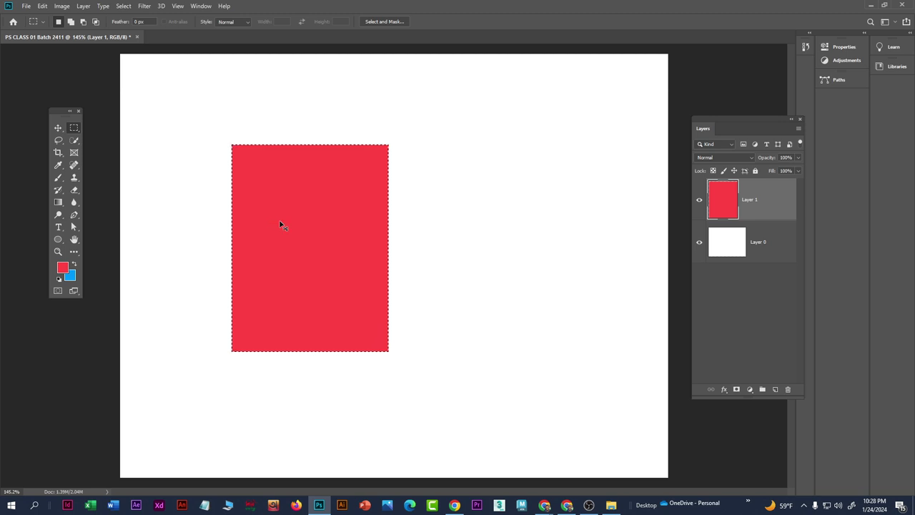
key(ctrl+d)
click(58, 128)
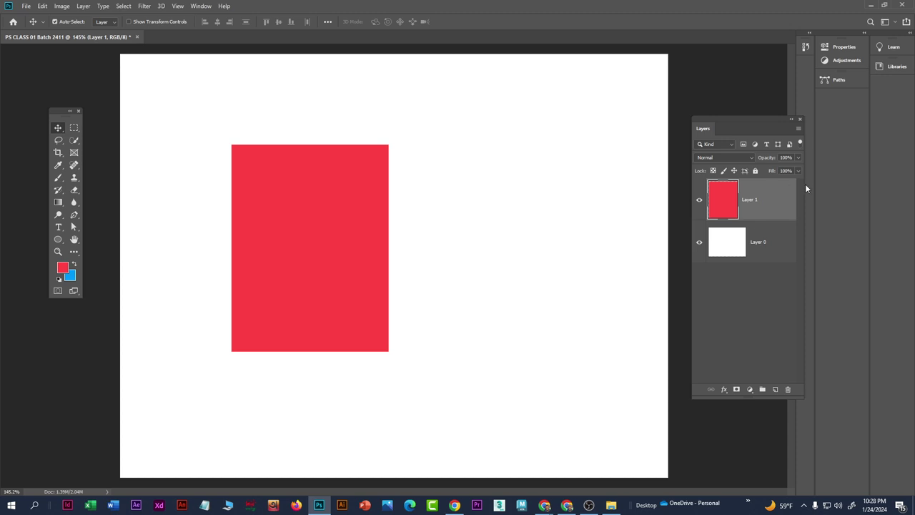
drag(350, 234, 273, 271)
drag(472, 223, 262, 231)
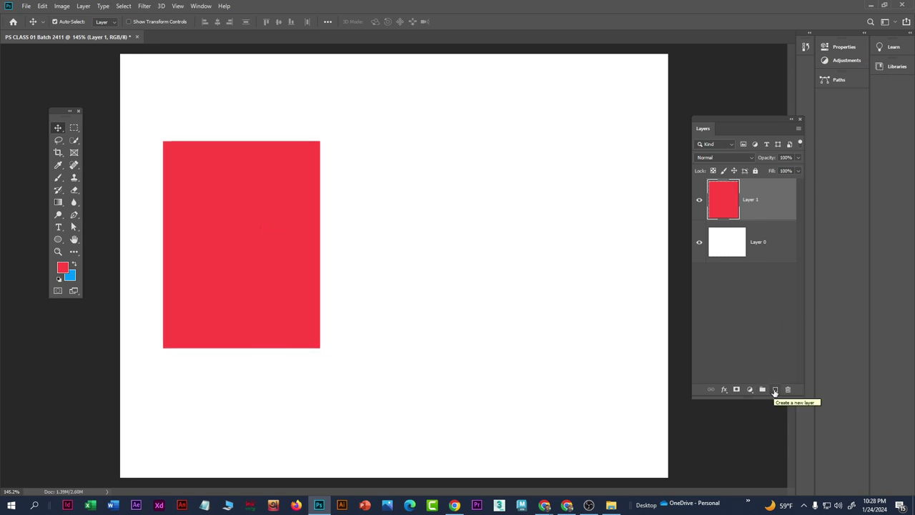
Step: Add Layer 2 and fill a rectangular selection right of the red rectangle with blue
click(774, 389)
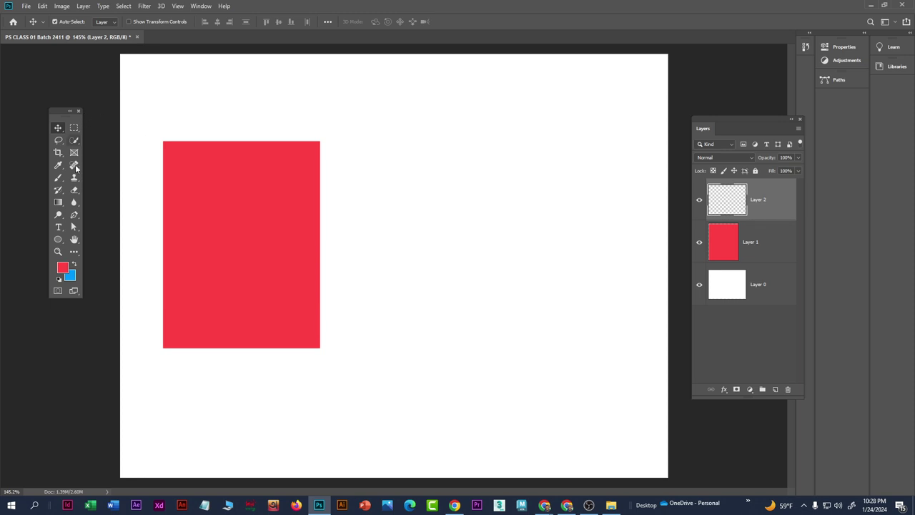
click(74, 127)
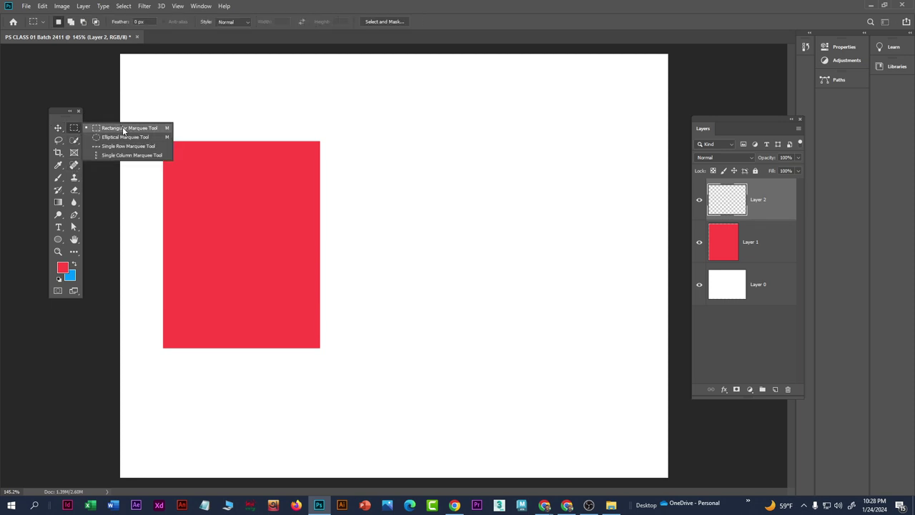
click(118, 127)
drag(377, 156, 522, 287)
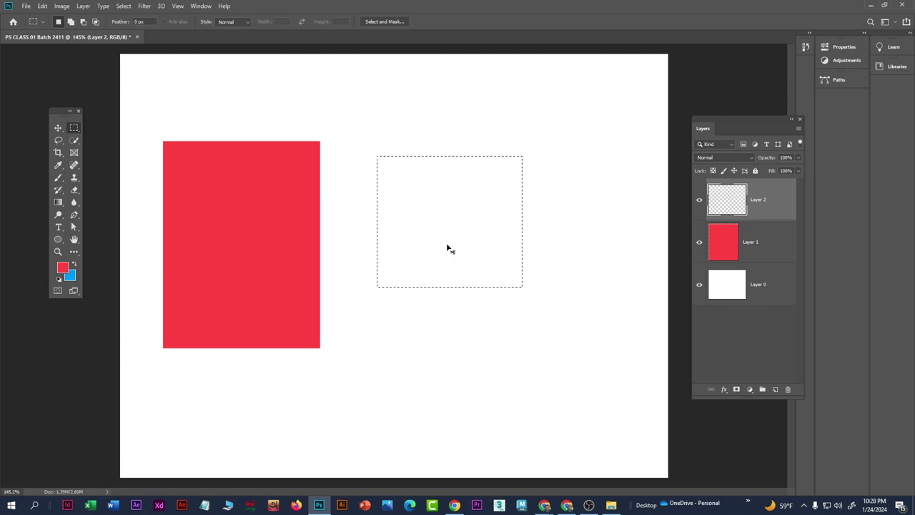
key(ctrl+BackSpace)
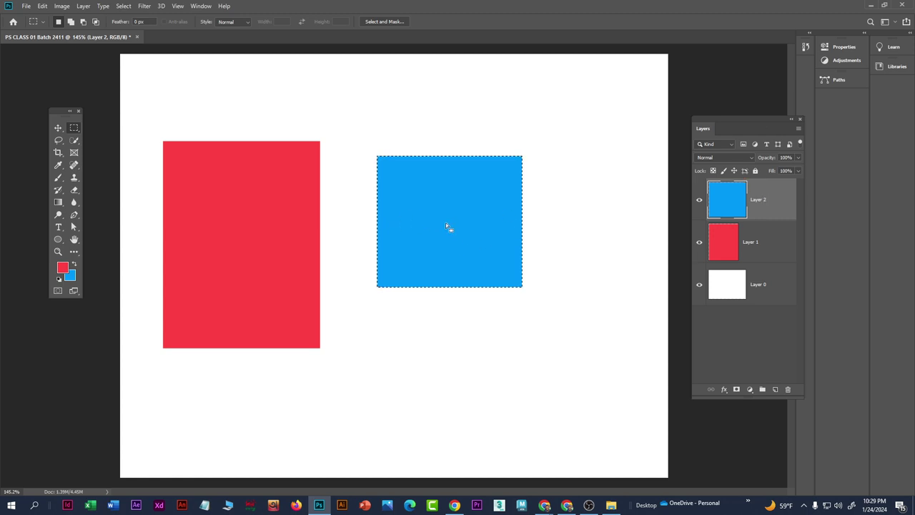
key(ctrl+d)
Step: Reposition the red rectangle and the blue square, moving the blue one about 100 px left
click(58, 128)
drag(445, 234, 531, 169)
key(ctrl+z)
drag(254, 243, 279, 244)
drag(452, 284, 497, 246)
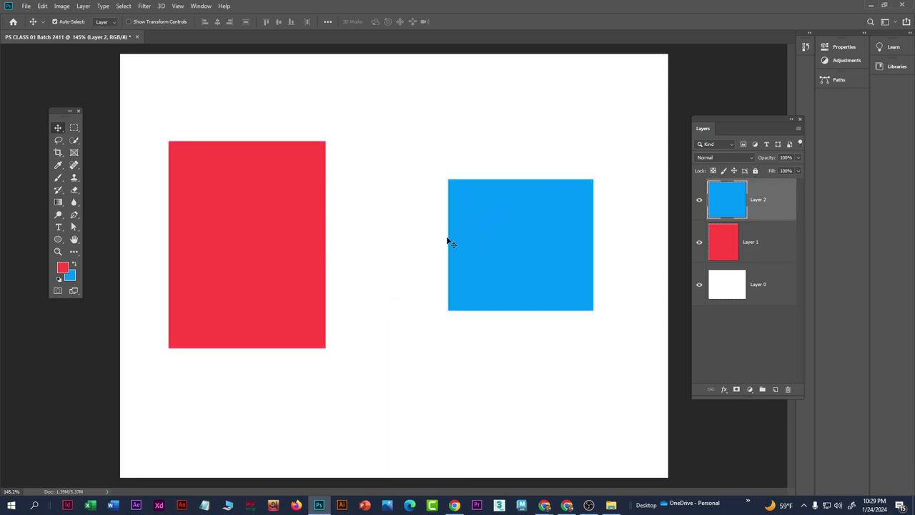
mouse_move(261, 246)
mouse_down()
mouse_move(321, 252)
mouse_move(264, 253)
mouse_up()
drag(499, 250, 429, 243)
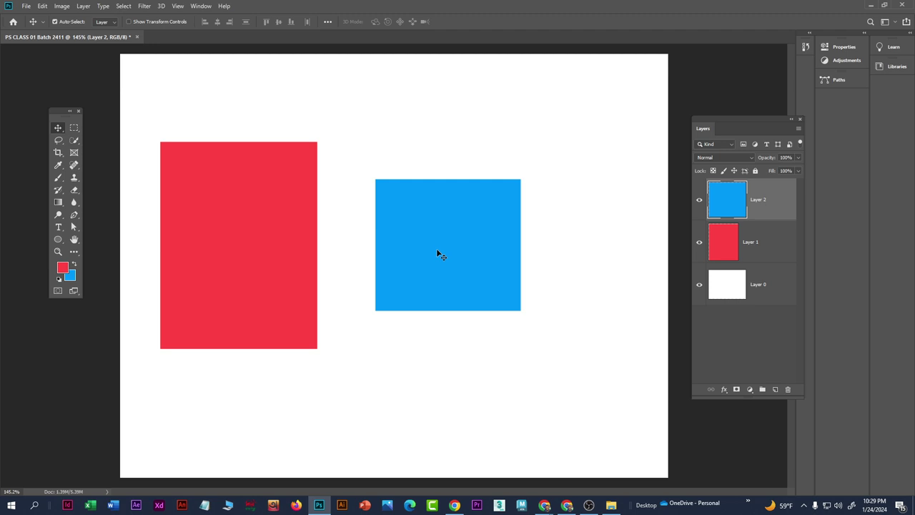
Step: Add an empty Layer 3 and shift the blue square slightly left
click(774, 389)
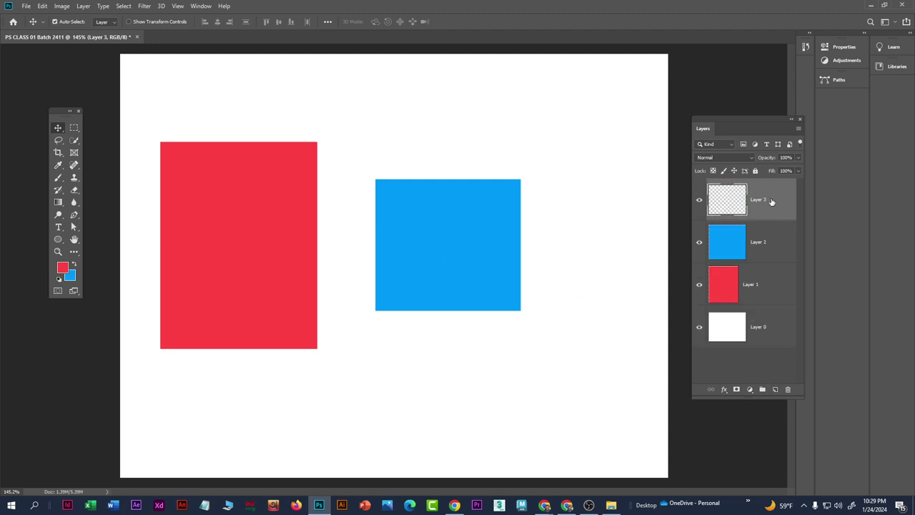
drag(478, 237, 441, 238)
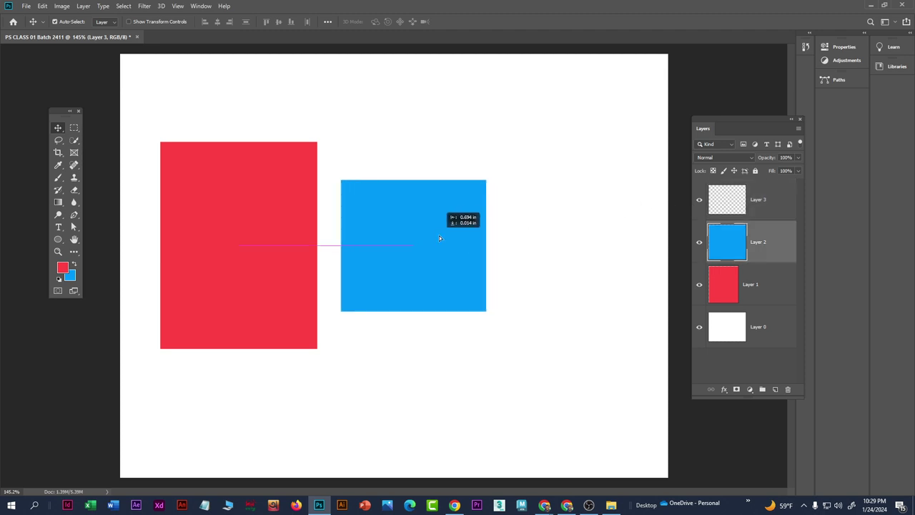
click(777, 207)
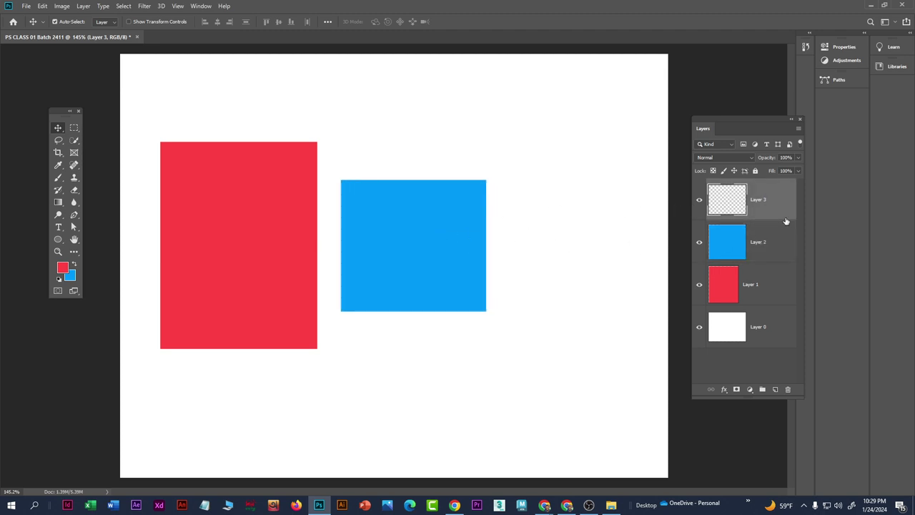
click(779, 243)
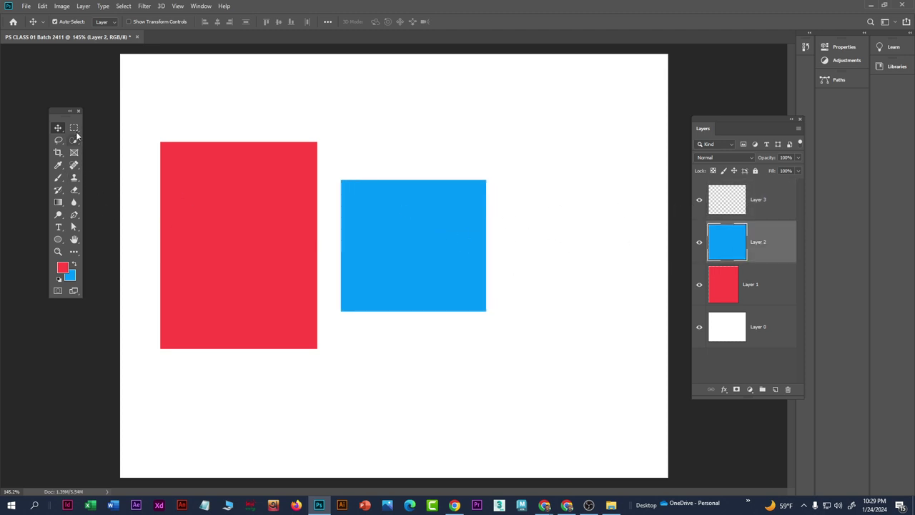
Step: Mark a rectangle right of the blue square, fill it red instead of blue, then deselect
drag(74, 127, 125, 128)
drag(514, 215, 622, 282)
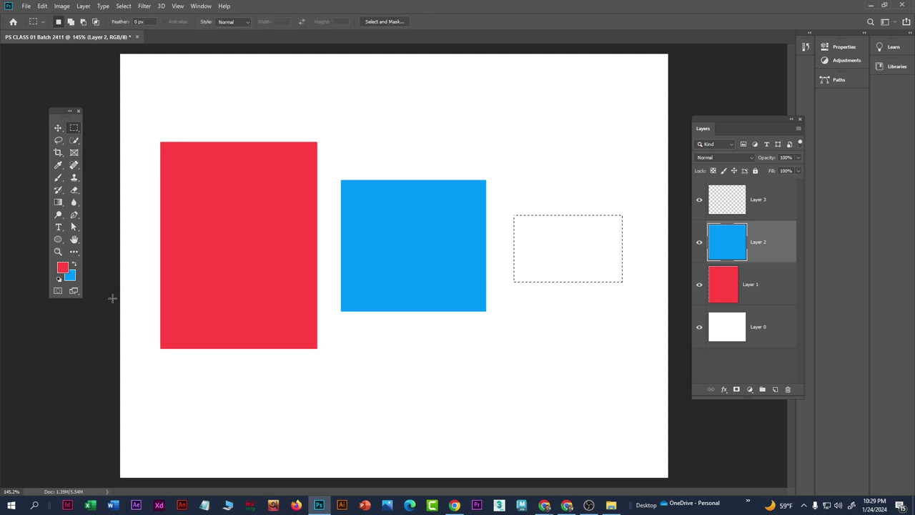
key(ctrl+BackSpace)
key(ctrl+z)
key(alt+BackSpace)
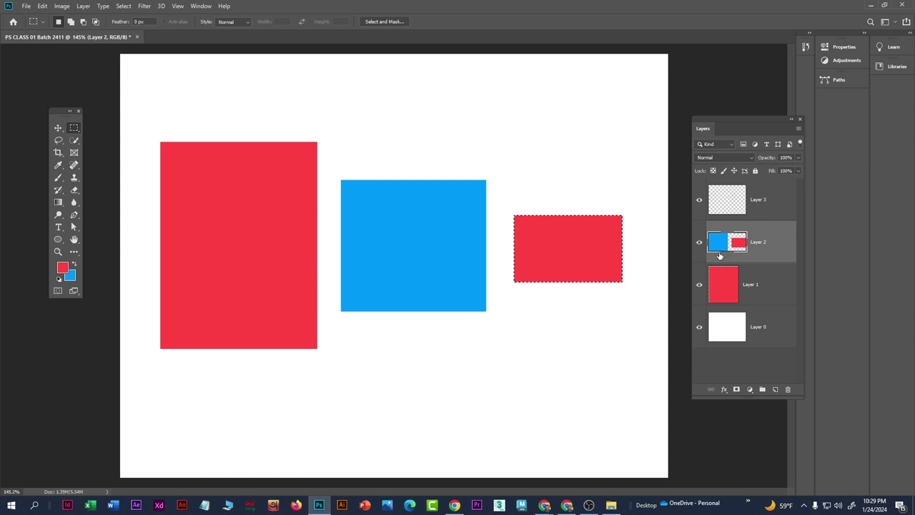
click(378, 265)
Step: Try moving Layer 2's shapes slightly lower, then undo the move
key(v)
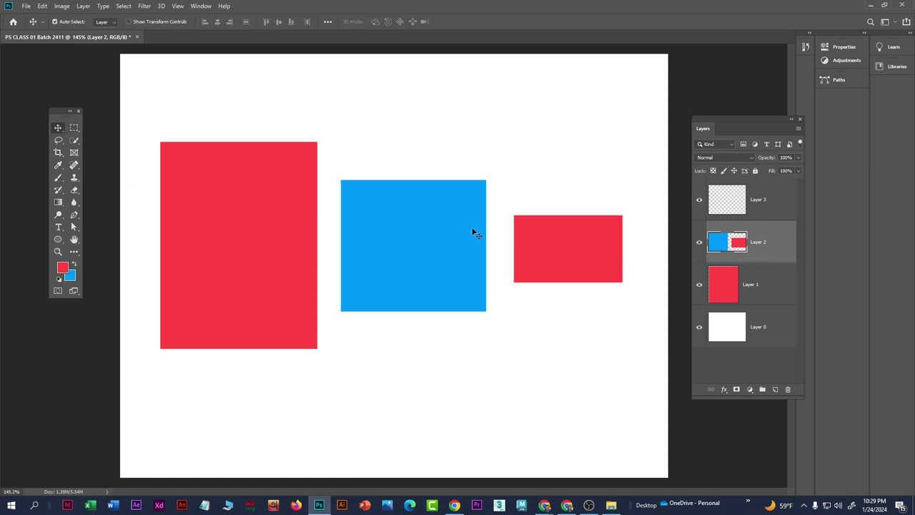
mouse_move(442, 230)
mouse_down()
mouse_move(458, 154)
mouse_move(443, 240)
mouse_up()
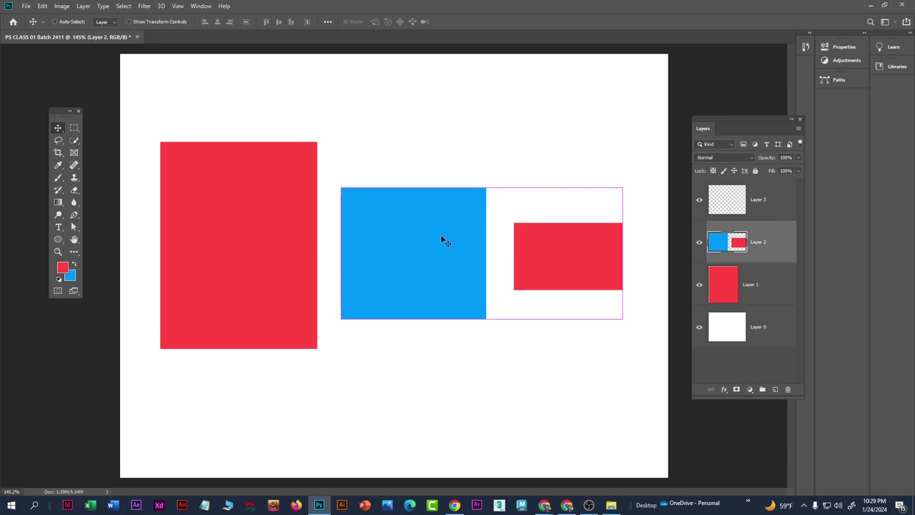
key(ctrl+z)
key(ctrl+z)
key(ctrl+z)
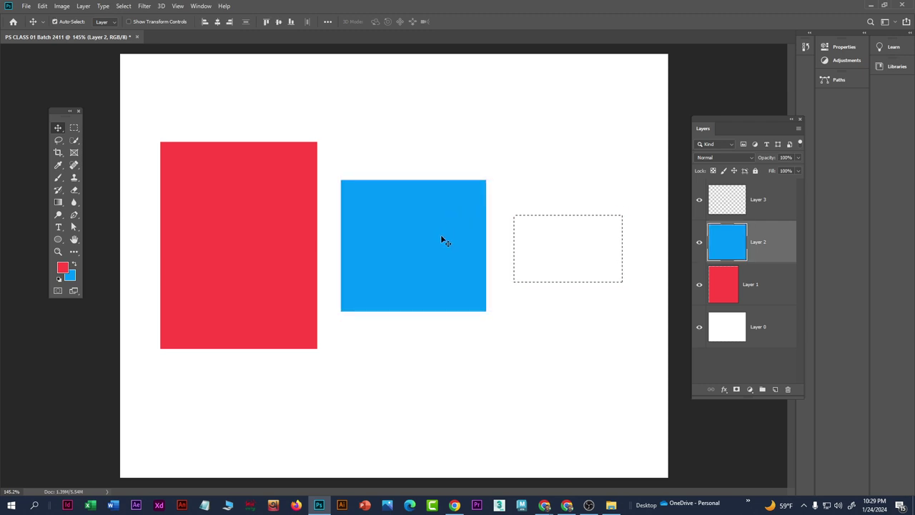
Step: Make Layer 3 active, fill the rectangular selection red, and deselect it
click(770, 202)
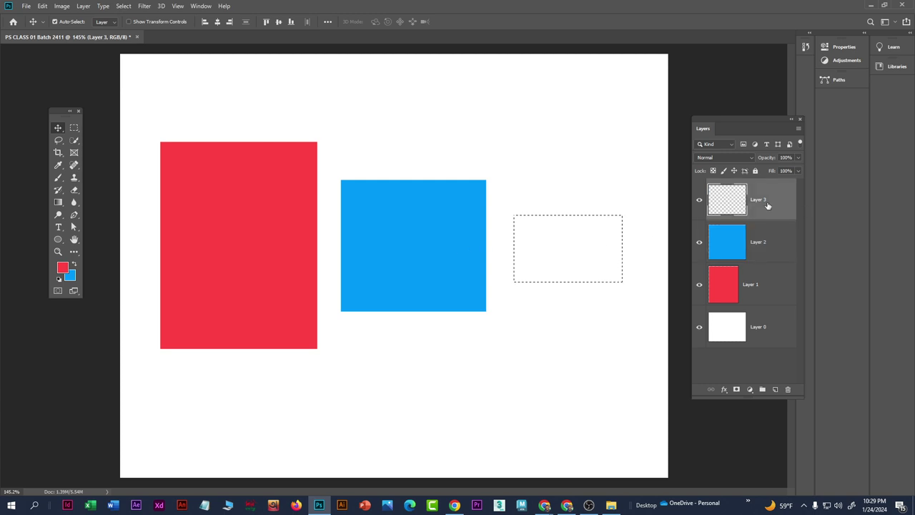
click(759, 289)
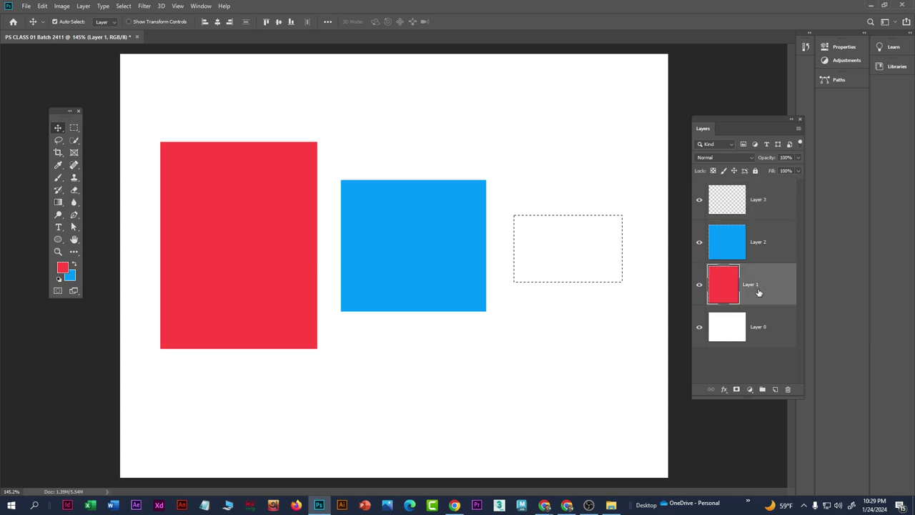
click(762, 248)
click(766, 211)
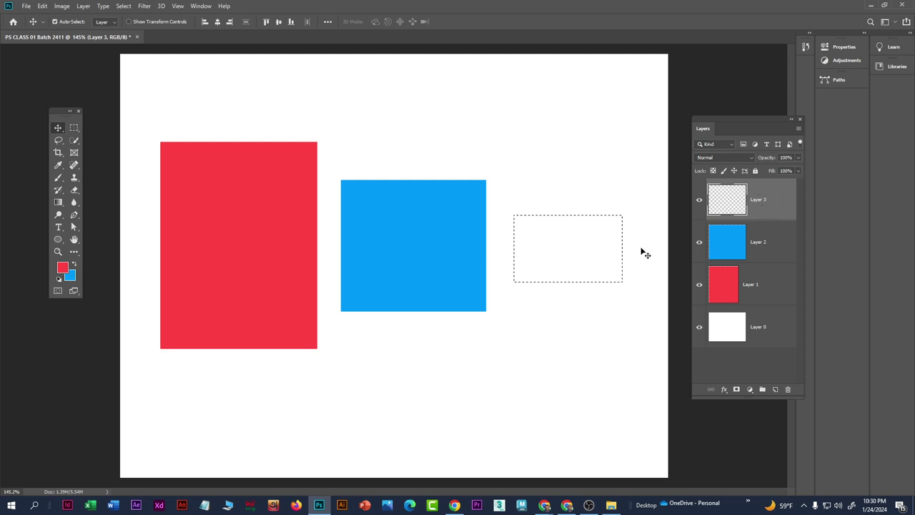
key(ctrl+BackSpace)
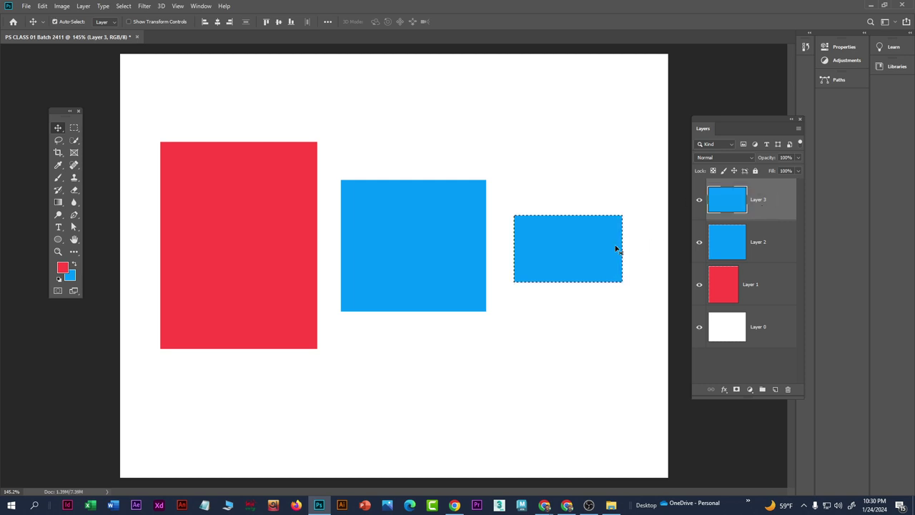
key(alt+BackSpace)
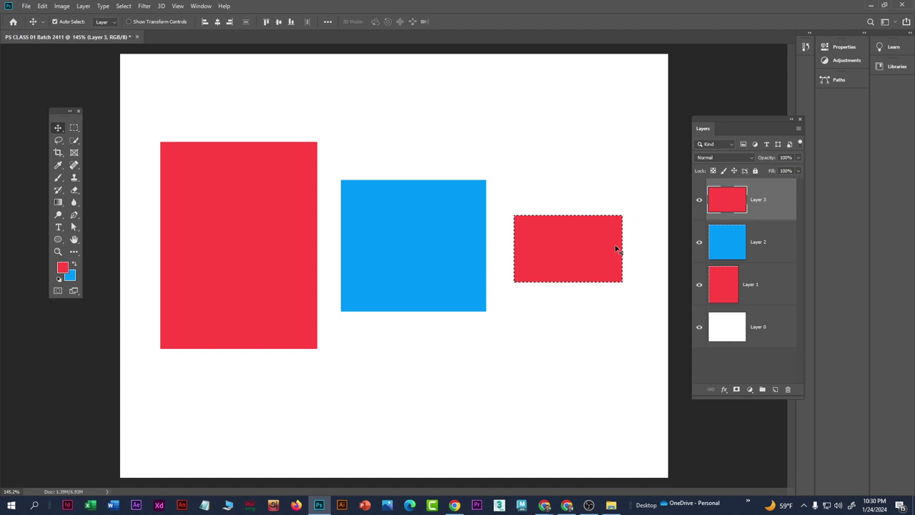
key(ctrl+d)
Step: Nudge the red rectangle and blue square into place beside each other
drag(572, 266, 602, 266)
drag(450, 277, 454, 269)
click(600, 258)
drag(600, 258, 574, 258)
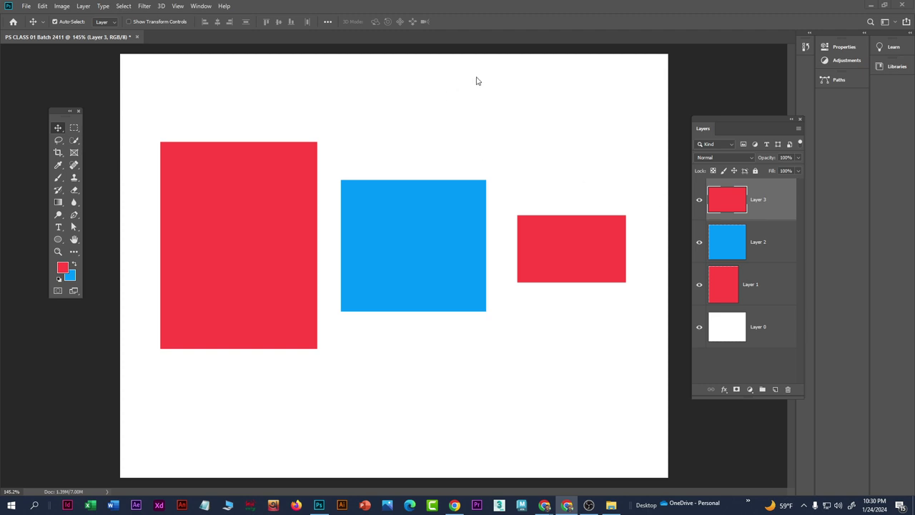
Step: Delete Layers 1, 2 and 3 together and add a new empty layer
click(60, 132)
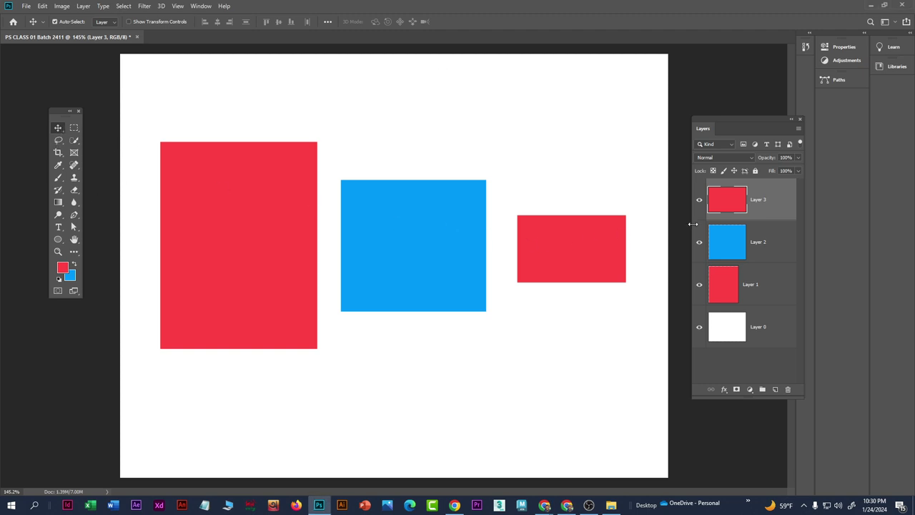
shift+click(760, 295)
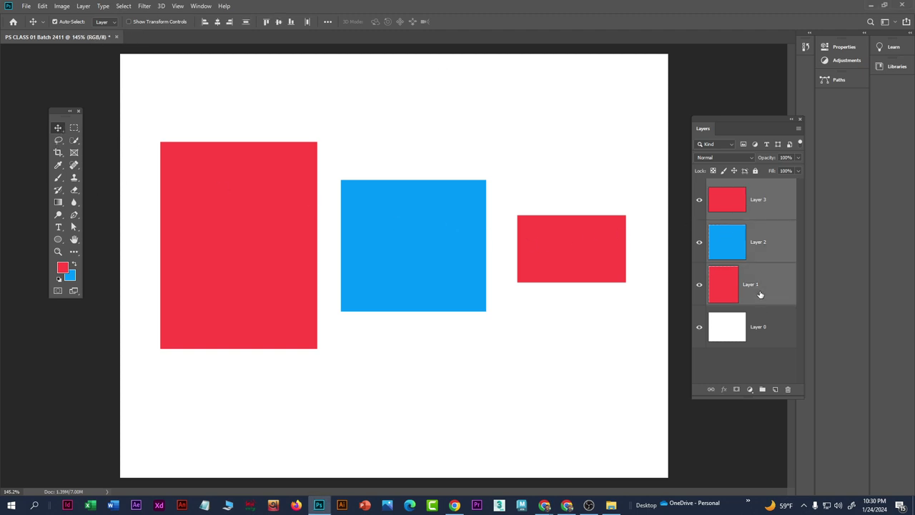
key(Delete)
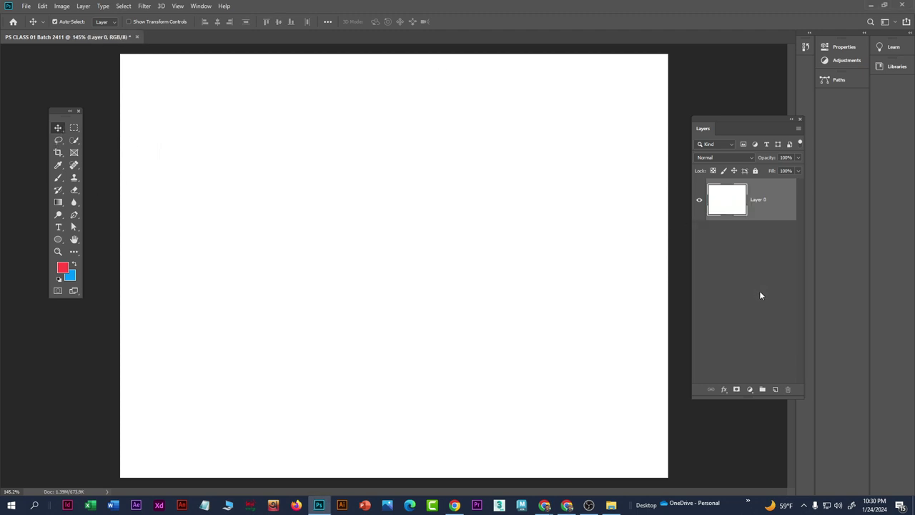
click(776, 389)
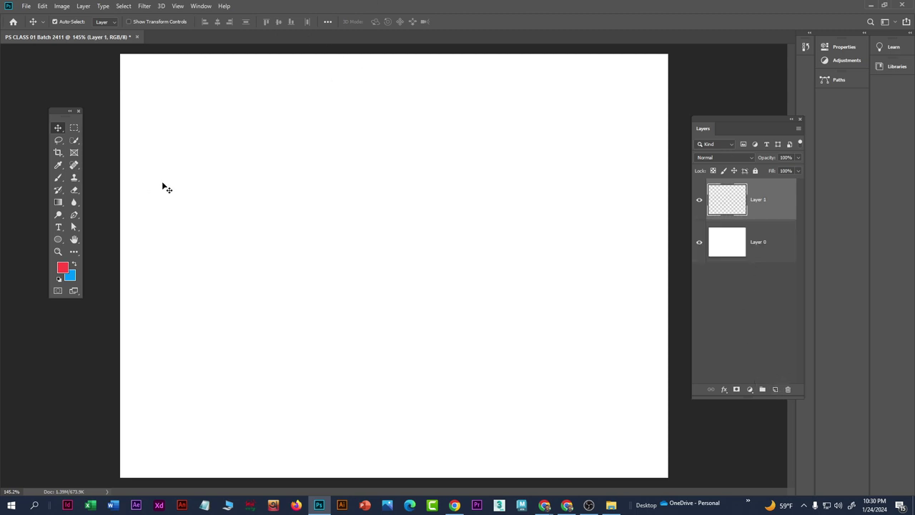
Step: Mark out a square selection left of the canvas centre
drag(53, 117, 191, 124)
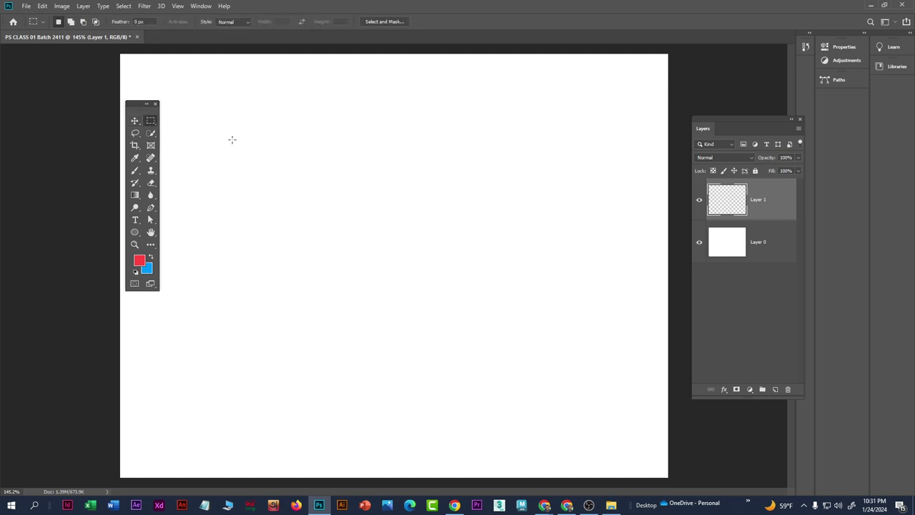
drag(234, 138, 584, 421)
click(438, 301)
drag(253, 159, 397, 287)
Step: Remove the square selection and cancel the Save As dialog without saving
key(ctrl+d)
drag(376, 236, 497, 303)
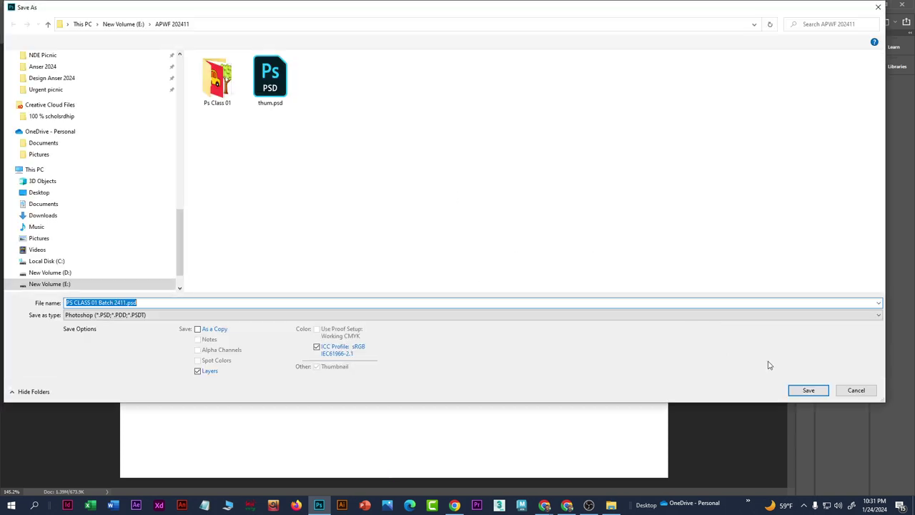
click(858, 390)
click(466, 271)
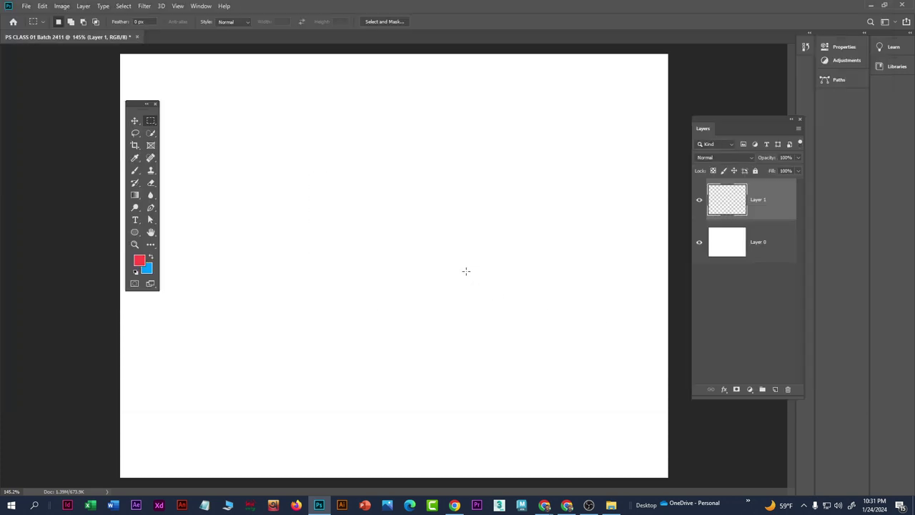
drag(245, 134, 321, 367)
click(344, 361)
drag(294, 166, 499, 311)
click(499, 311)
drag(392, 234, 577, 322)
drag(578, 323, 576, 319)
click(576, 319)
key(ctrl+shift+d)
key(alt+BackSpace)
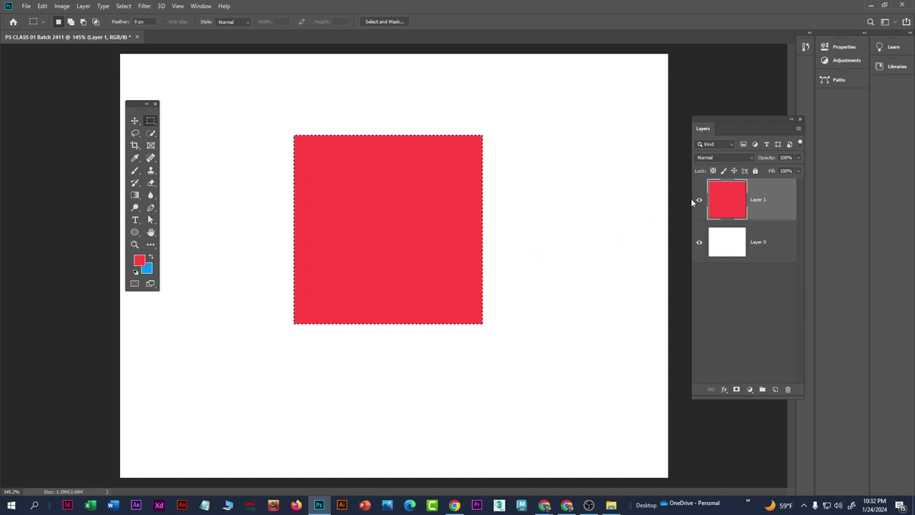
key(ctrl+d)
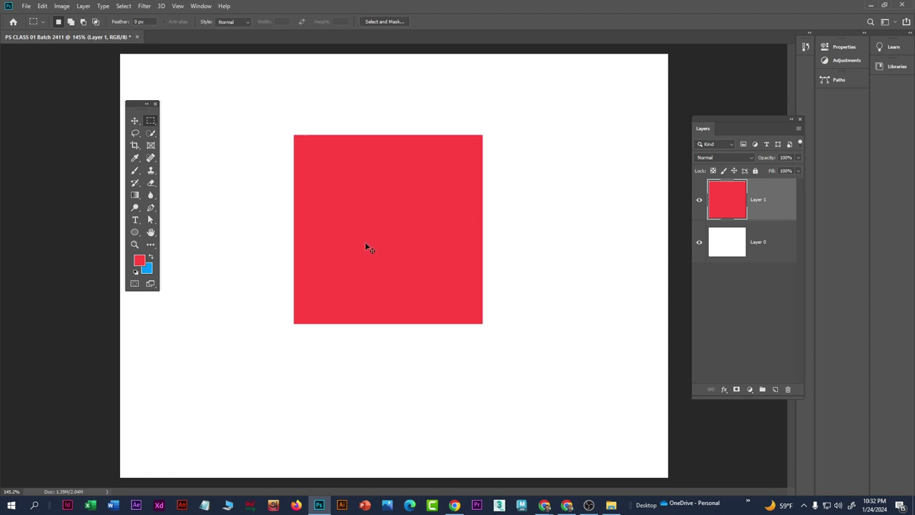
key(ctrl+z)
key(ctrl+z)
Step: Switch to the Elliptical Marquee tool and test a circular selection, then clear it
click(387, 238)
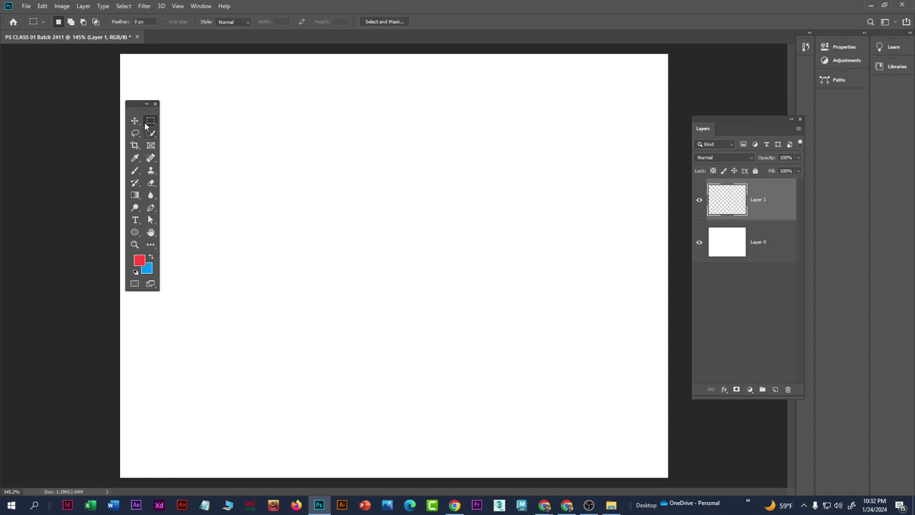
right_click(151, 121)
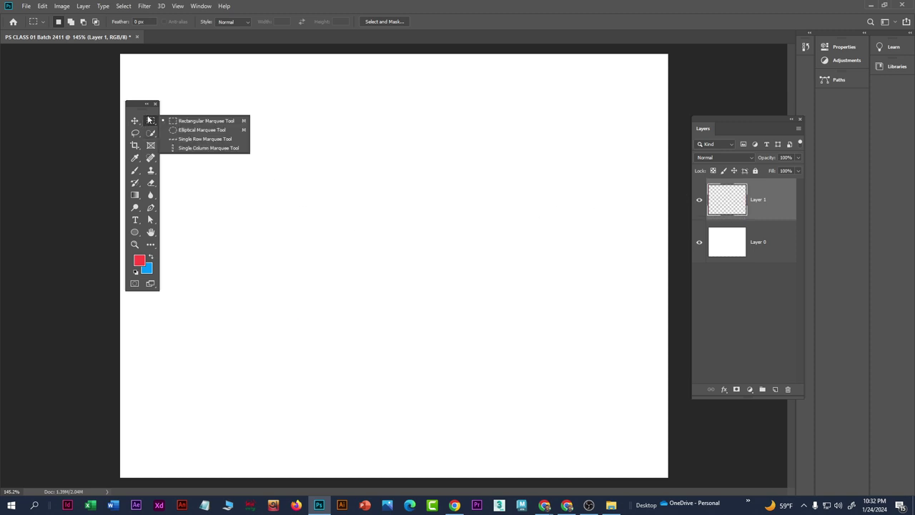
click(195, 130)
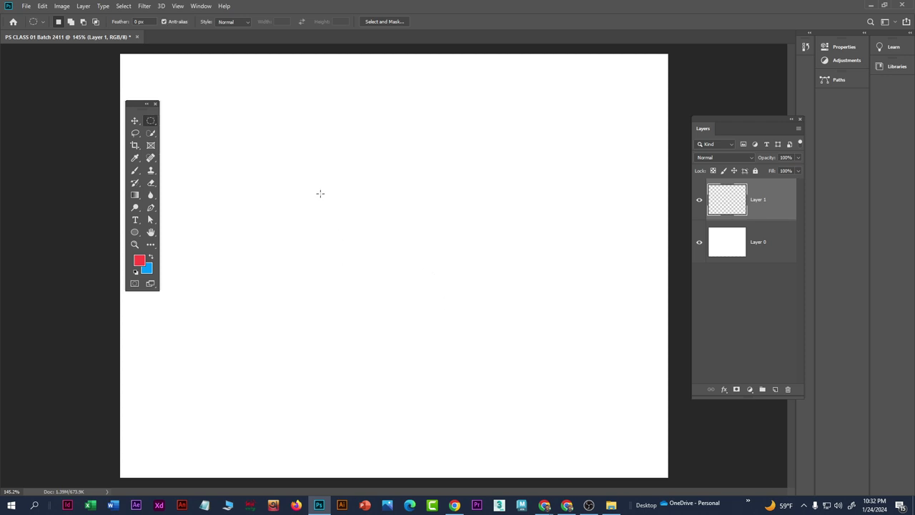
drag(319, 194, 455, 287)
key(ctrl+z)
click(456, 280)
Step: Try several elliptical selections of different sizes and positions on the canvas
drag(270, 141, 482, 198)
drag(392, 236, 279, 399)
drag(529, 87, 396, 341)
click(396, 341)
key(ctrl+z)
drag(293, 125, 580, 379)
Step: Fill a large mid-canvas circle selection with blue on Layer 1 and deselect
drag(284, 151, 559, 308)
key(ctrl+BackSpace)
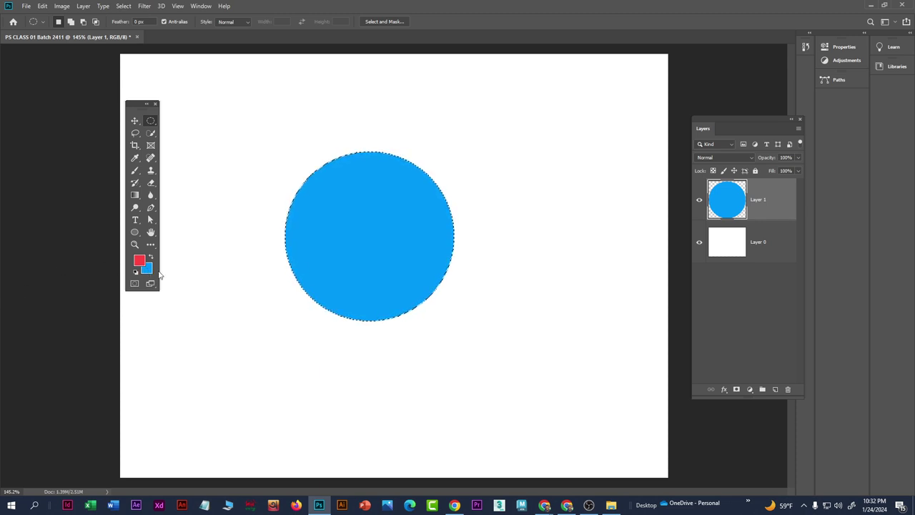
key(ctrl+d)
click(135, 123)
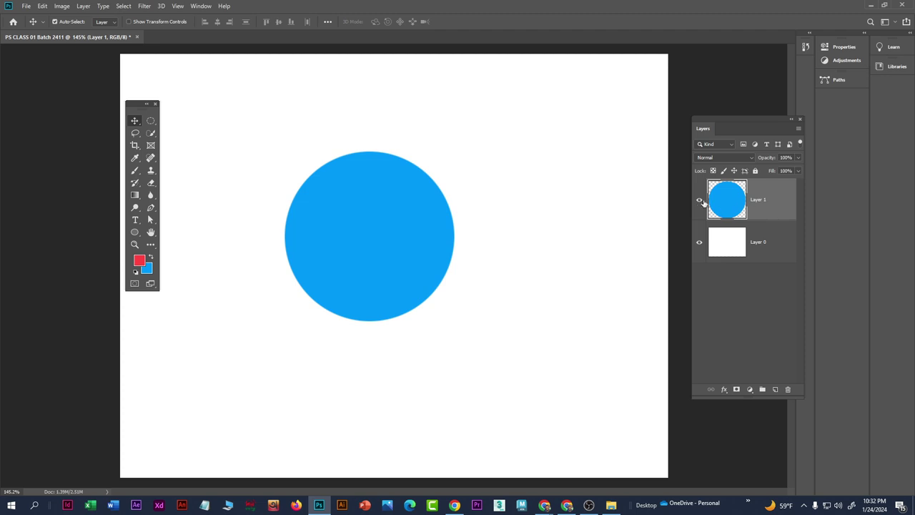
Step: Hide Layer 1's blue circle and mark a large circular selection on new Layer 2
click(699, 201)
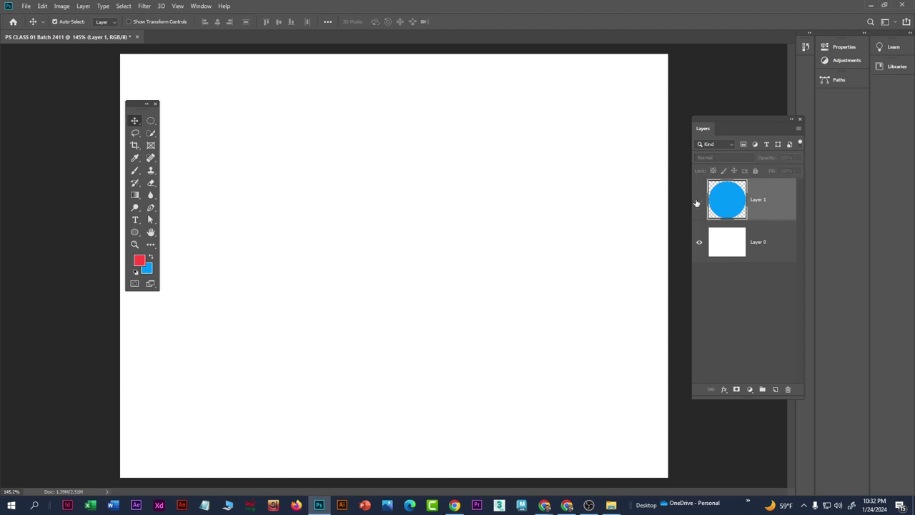
click(776, 389)
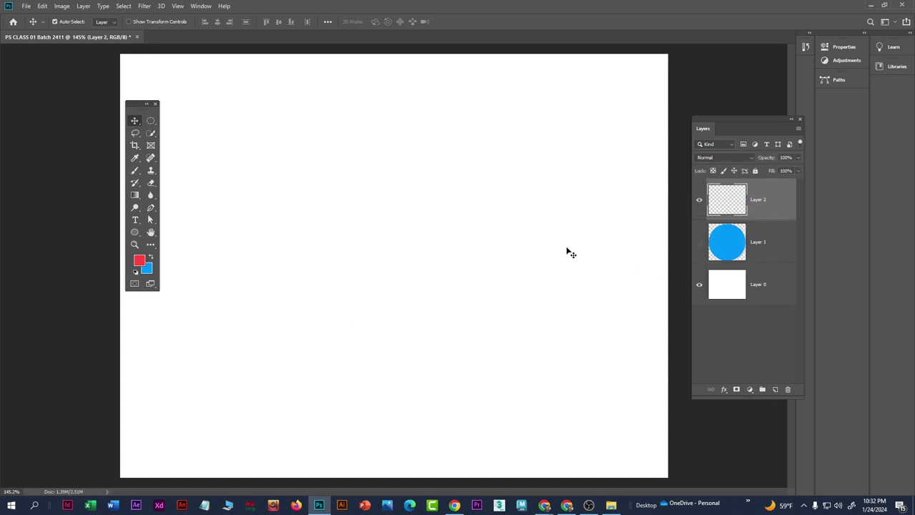
click(151, 120)
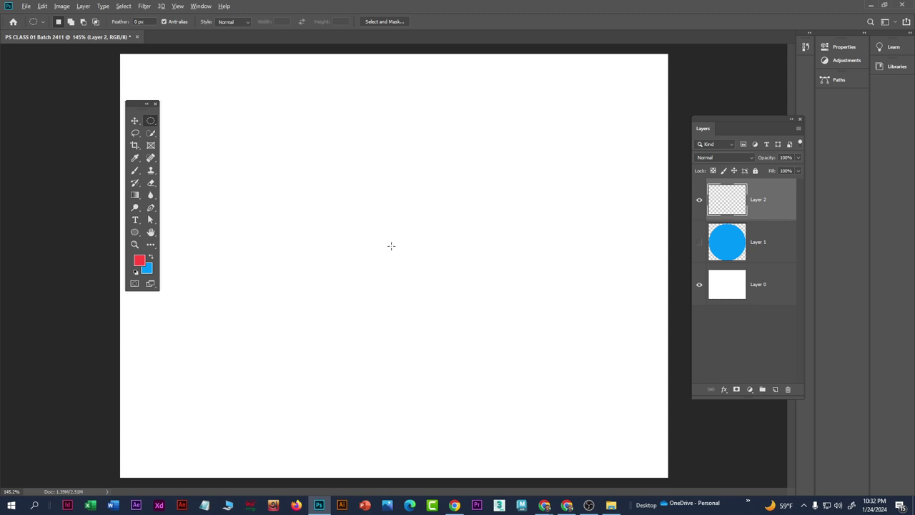
drag(391, 224, 568, 351)
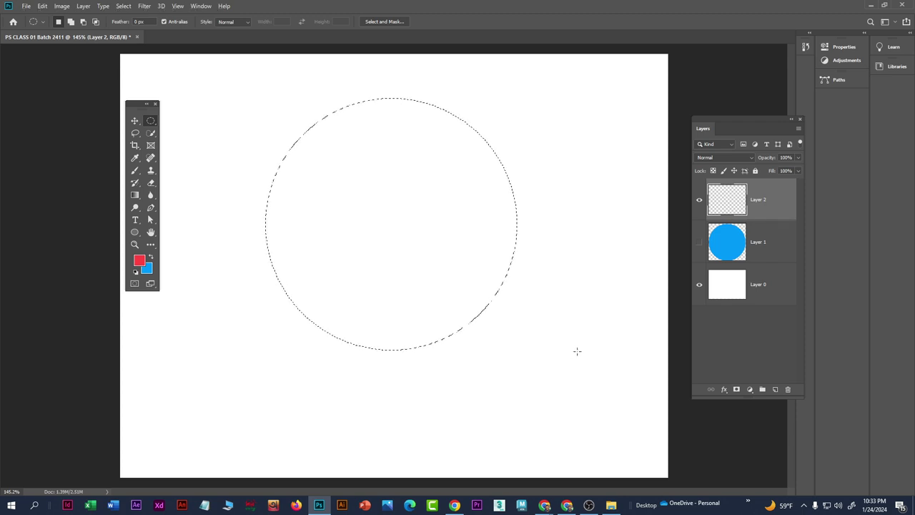
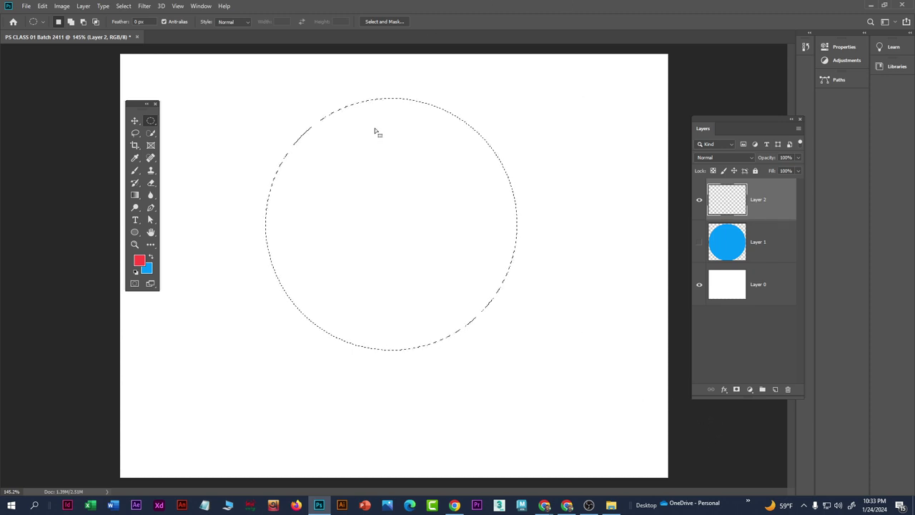
Step: Reset to default colours and fill a circular selection on Layer 2 with black
key(d)
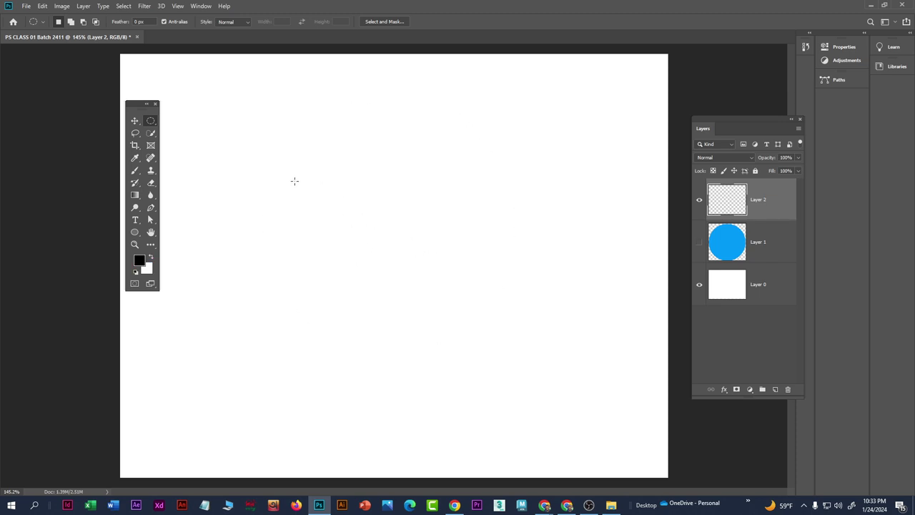
drag(294, 181, 480, 310)
key(ctrl+d)
drag(276, 149, 491, 214)
drag(508, 71, 454, 330)
key(ctrl+d)
drag(507, 96, 456, 321)
key(ctrl+d)
drag(515, 209, 620, 279)
key(ctrl+BackSpace)
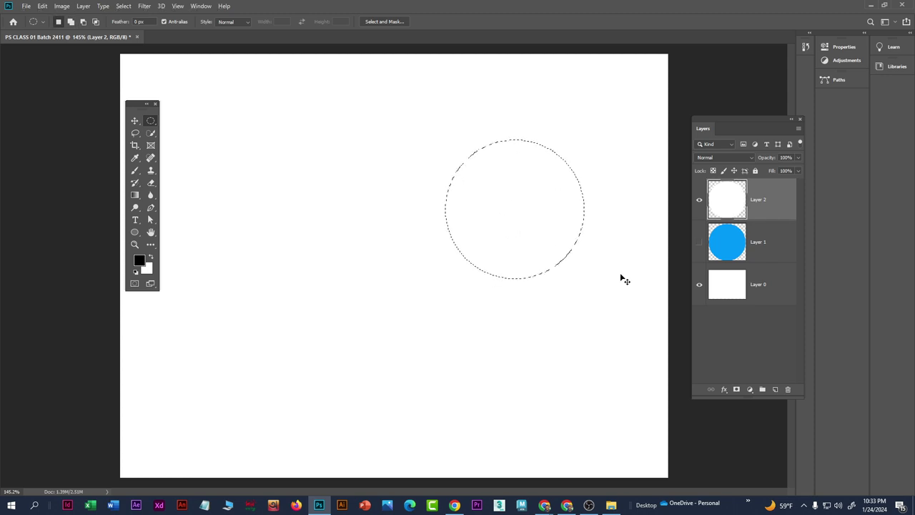
key(alt+BackSpace)
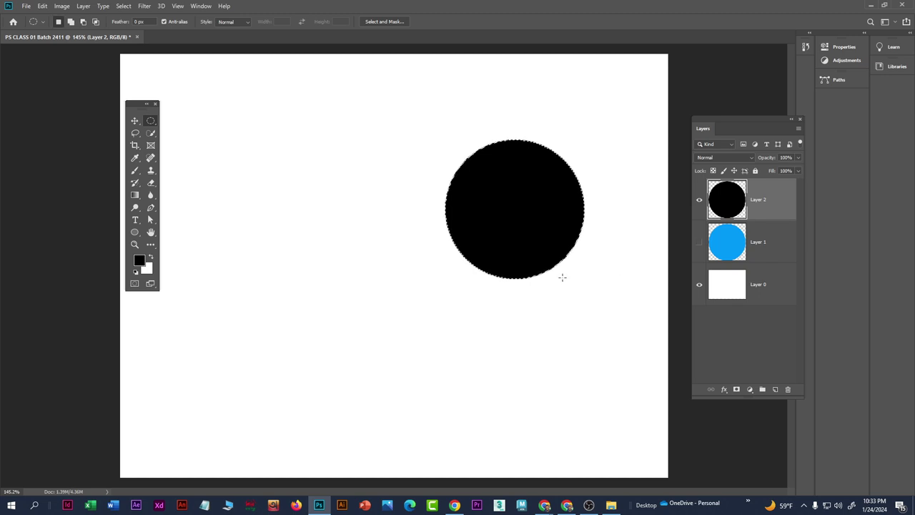
Step: Deselect and move the black circle down and left with the Move tool
click(508, 218)
click(134, 120)
drag(554, 223, 490, 283)
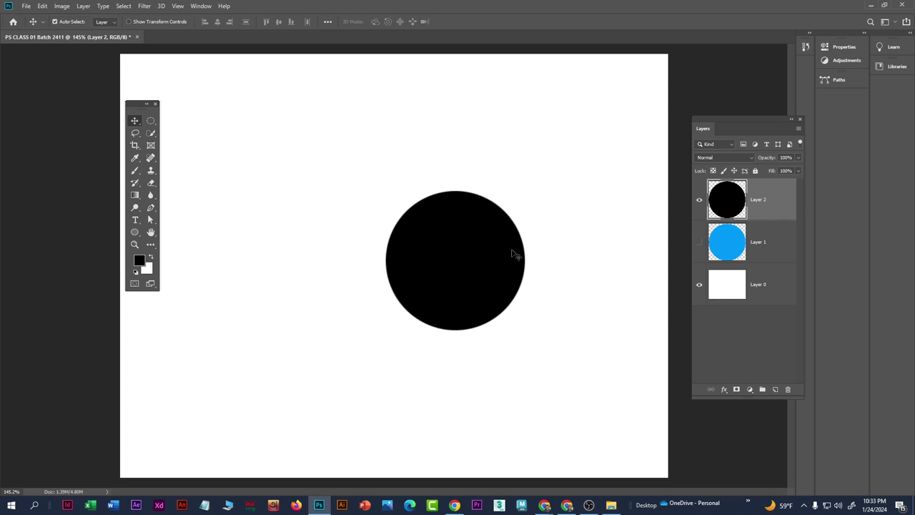
Step: Move the black circle toward the canvas centre
drag(469, 256, 425, 235)
right_click(423, 228)
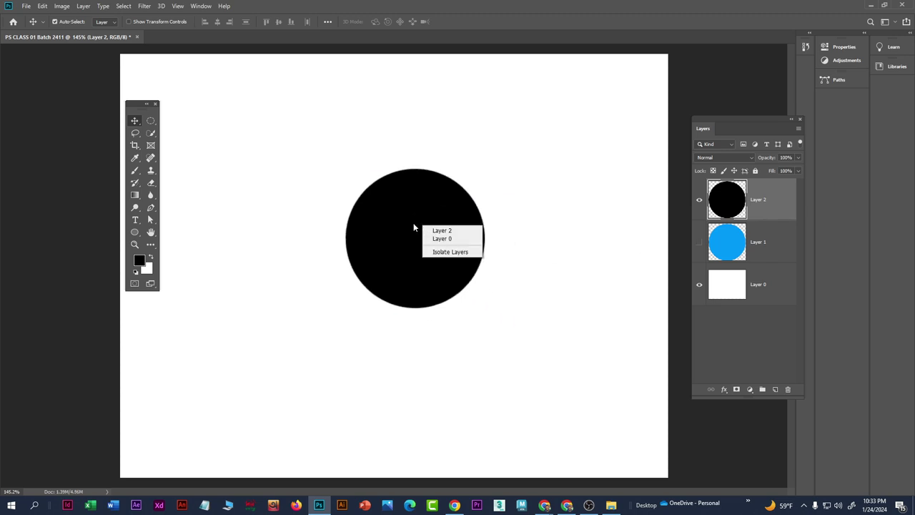
click(405, 226)
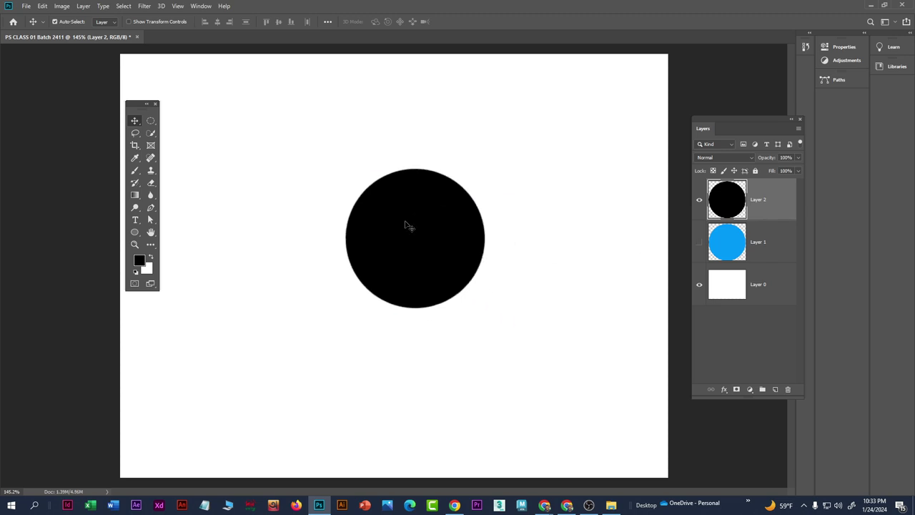
Step: Trial-scale and squash the circle with Free Transform, cancel, then move it lower left
key(ctrl+t)
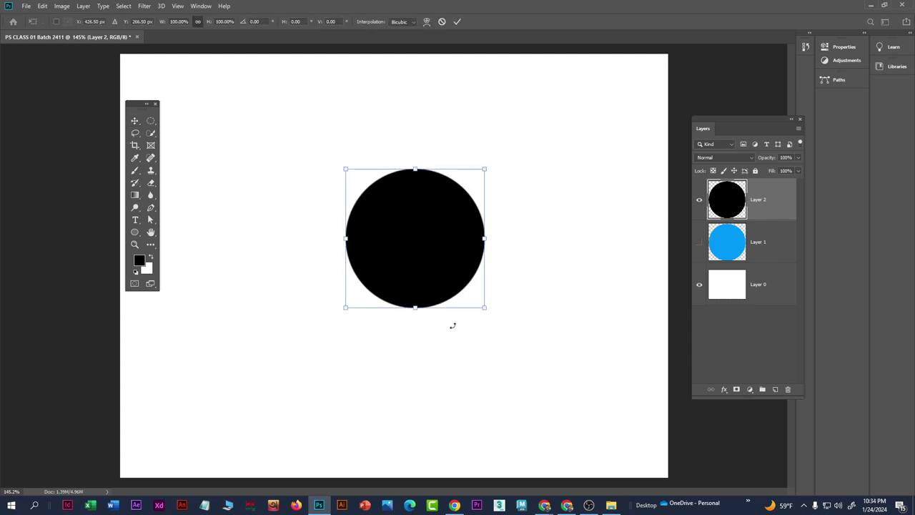
drag(487, 166, 547, 191)
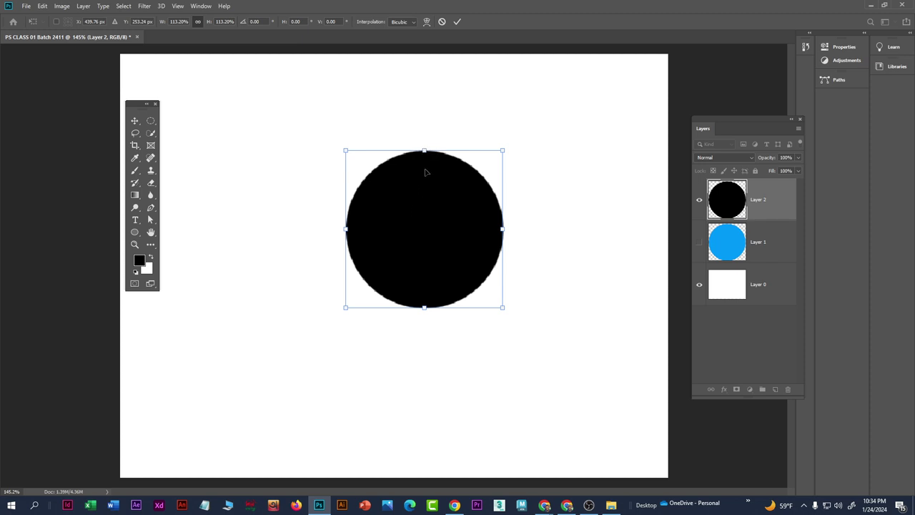
mouse_move(425, 149)
mouse_down()
mouse_move(425, 213)
mouse_move(429, 119)
mouse_move(430, 156)
mouse_up()
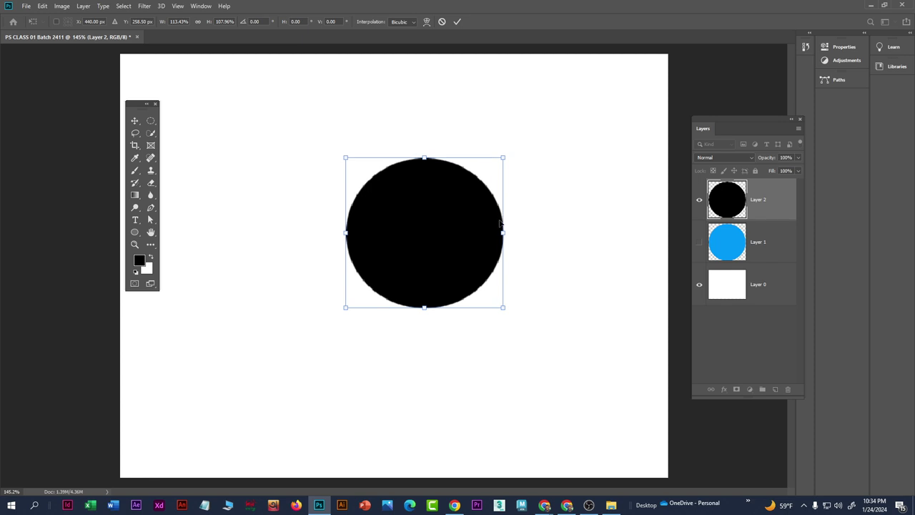
drag(503, 234, 619, 244)
drag(486, 158, 486, 228)
key(Escape)
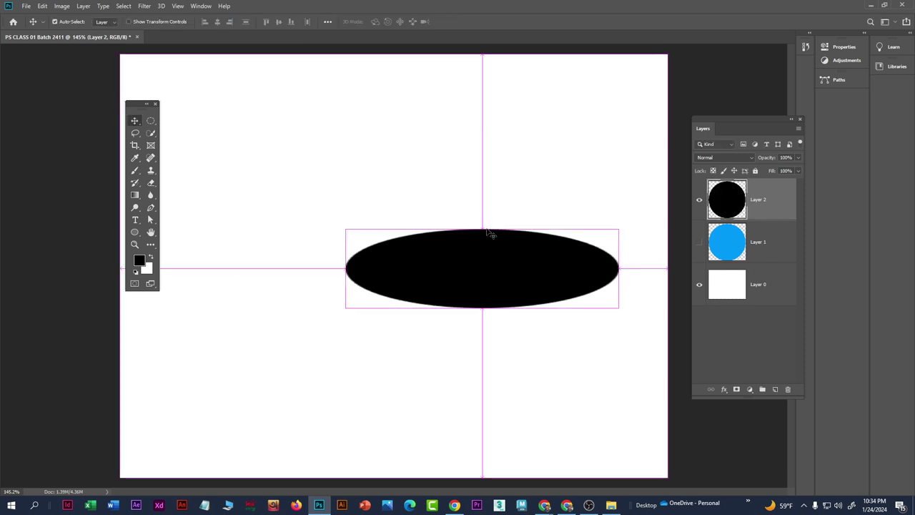
drag(427, 232, 314, 317)
drag(151, 121, 580, 173)
Step: Fill a rectangular selection black on new Layer 3 and nudge the bar down
click(775, 390)
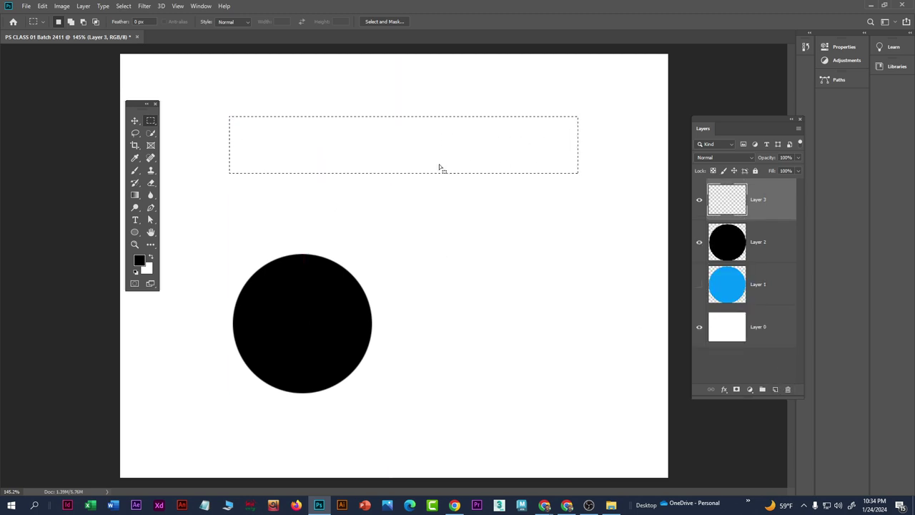
key(alt+BackSpace)
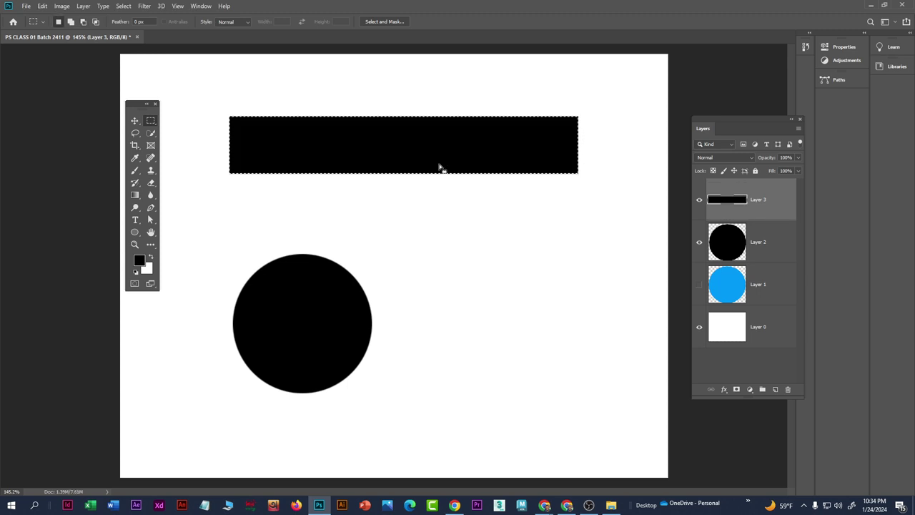
click(134, 121)
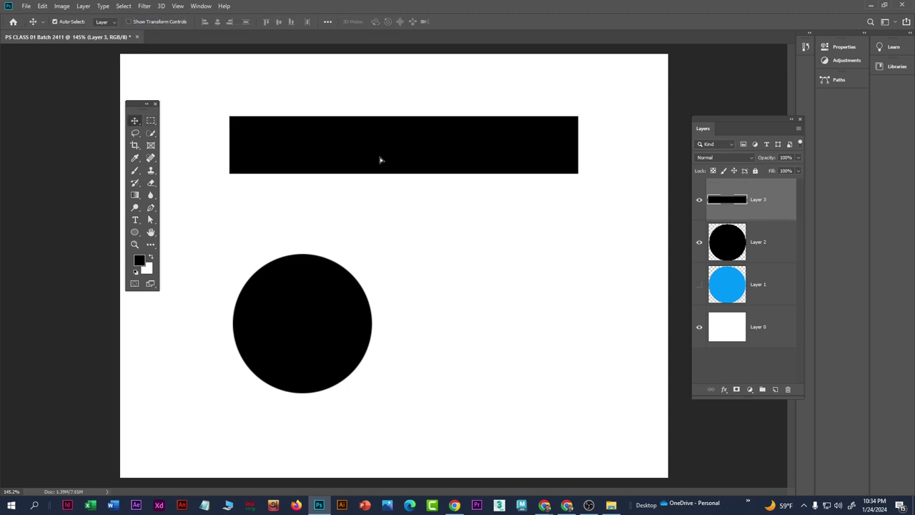
mouse_move(380, 157)
mouse_down()
mouse_move(377, 181)
mouse_move(382, 168)
mouse_up()
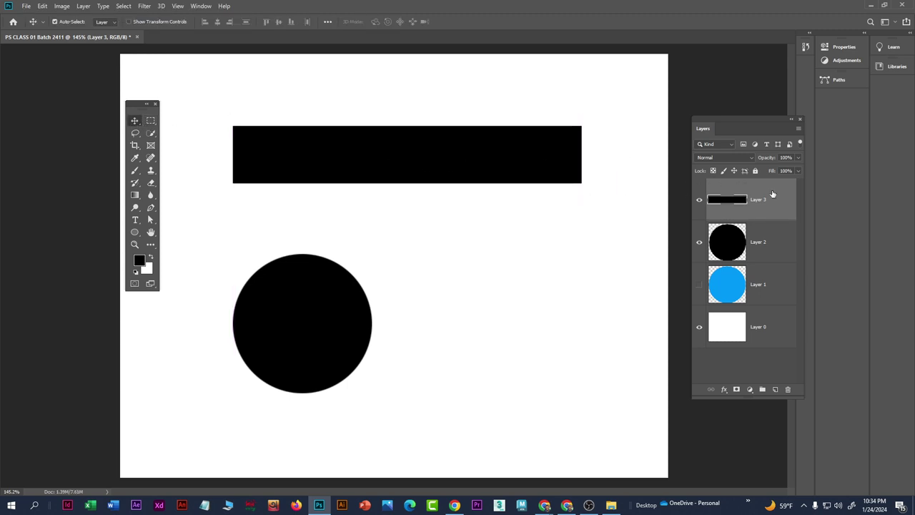
Step: Resize the black bar's height and width with Free Transform and apply it
key(ctrl+t)
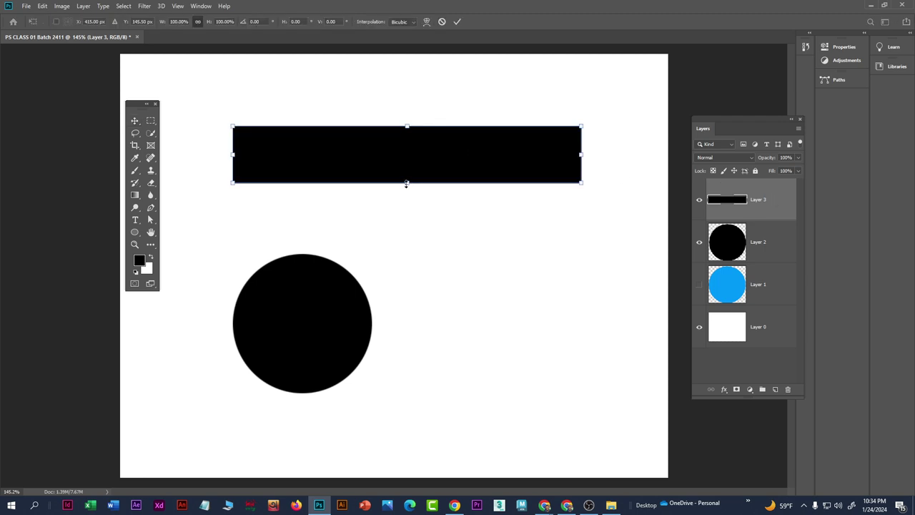
drag(407, 182, 412, 126)
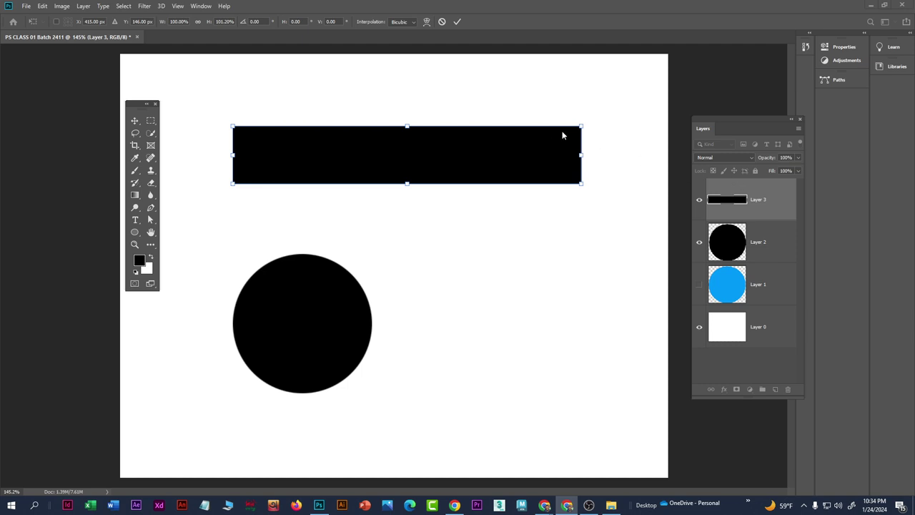
drag(581, 183, 535, 193)
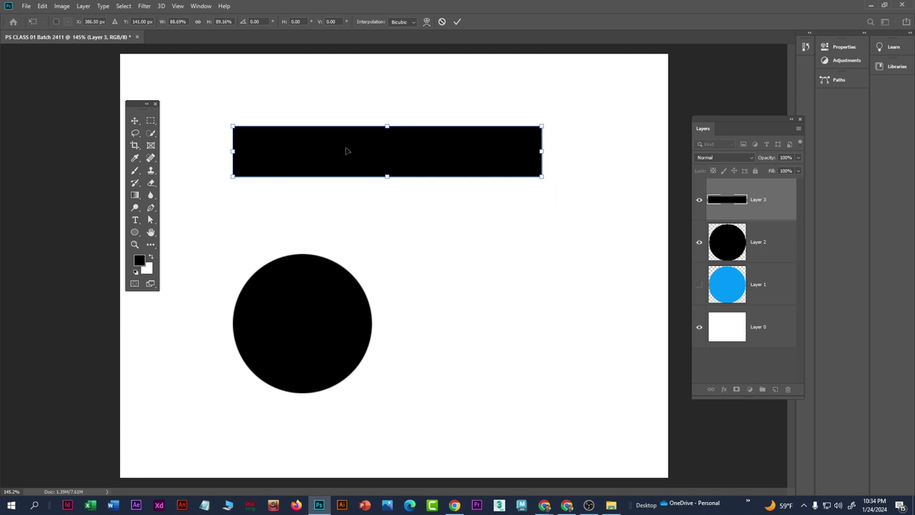
key(Return)
drag(753, 124, 598, 103)
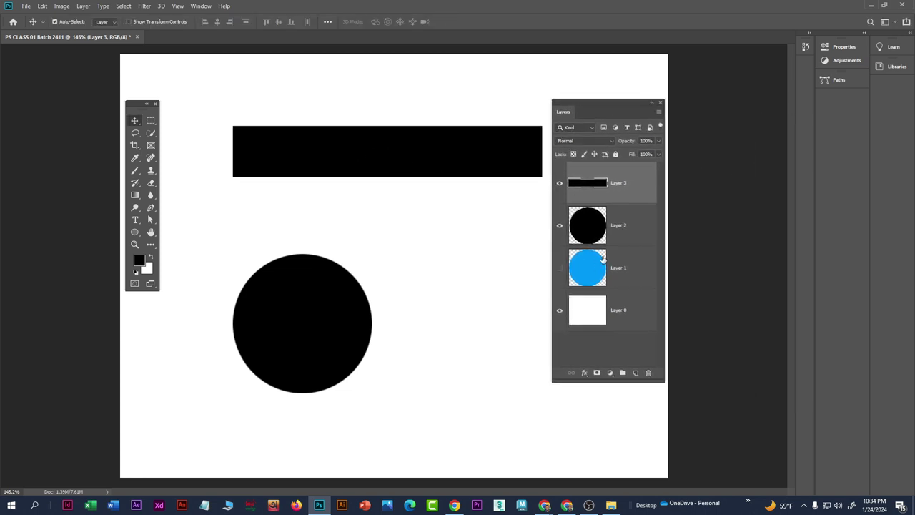
Step: Show the blue circle, place Layer 2 beneath Layer 1, and reposition the shapes
click(560, 268)
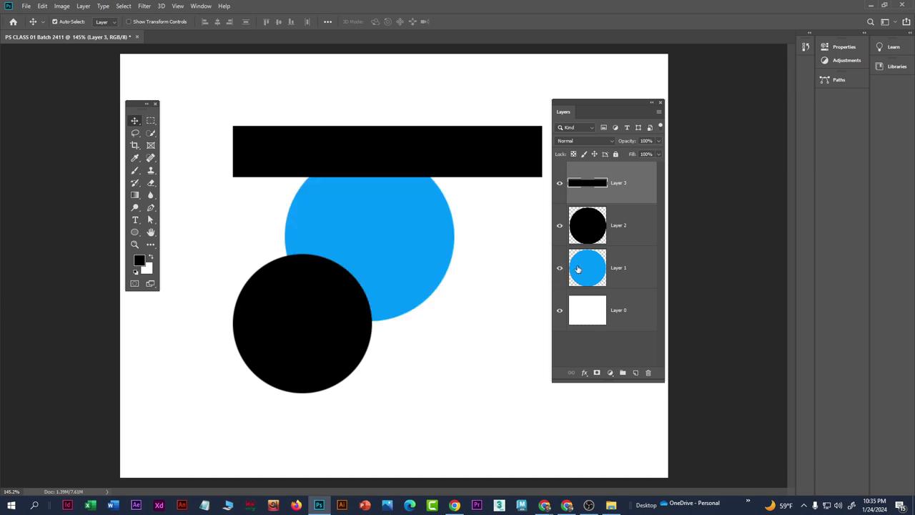
drag(431, 249, 410, 295)
drag(341, 292, 469, 284)
drag(618, 239, 586, 281)
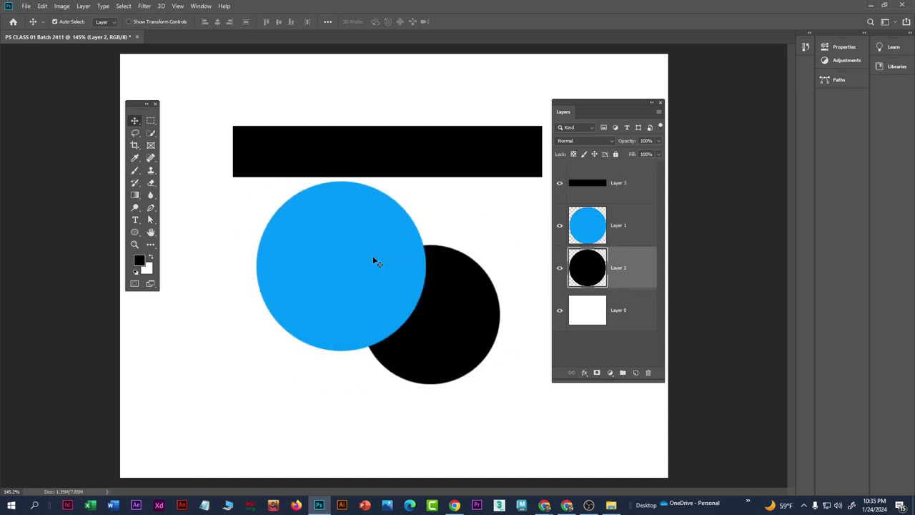
drag(374, 260, 409, 271)
drag(427, 154, 407, 207)
Step: Turn on Auto-Select and pick each layer by clicking its shape on the canvas
click(411, 273)
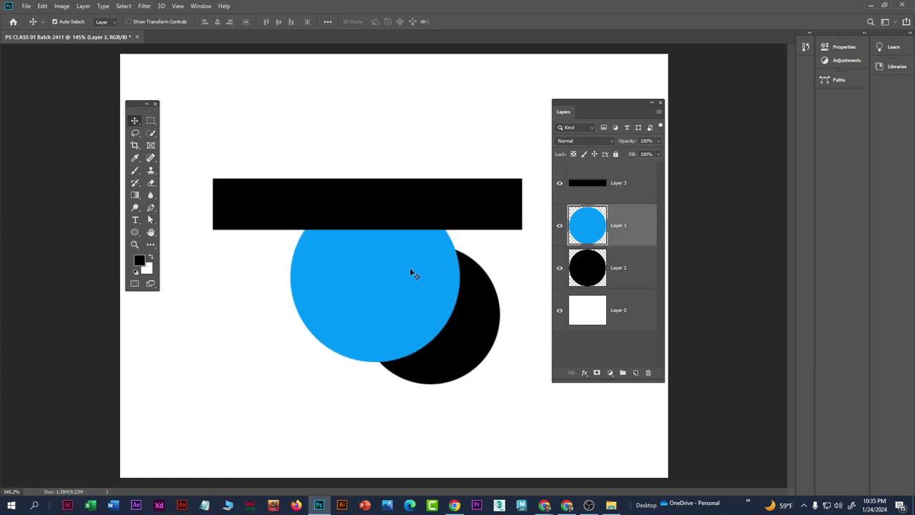
click(629, 273)
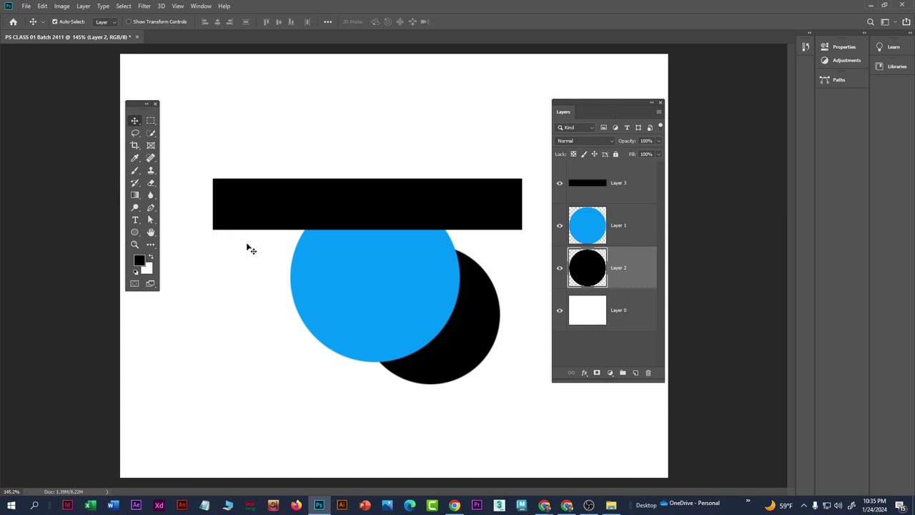
click(63, 23)
click(351, 201)
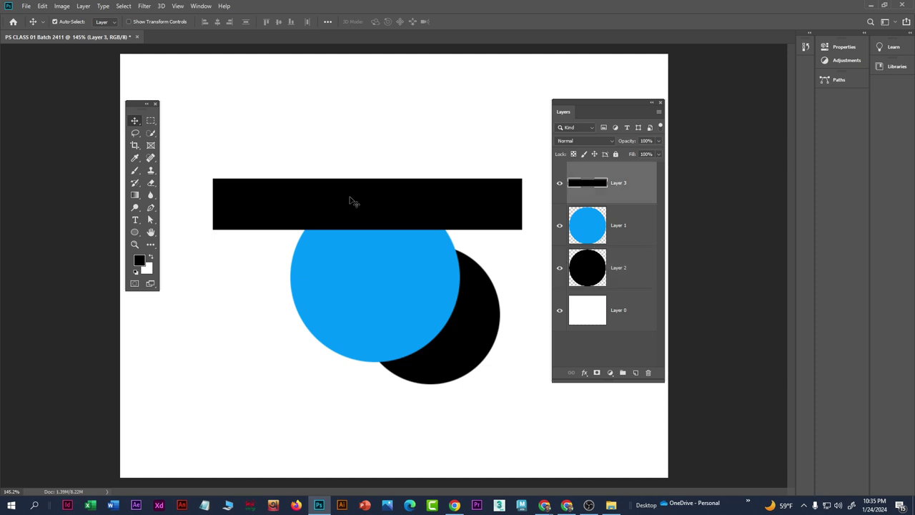
click(371, 289)
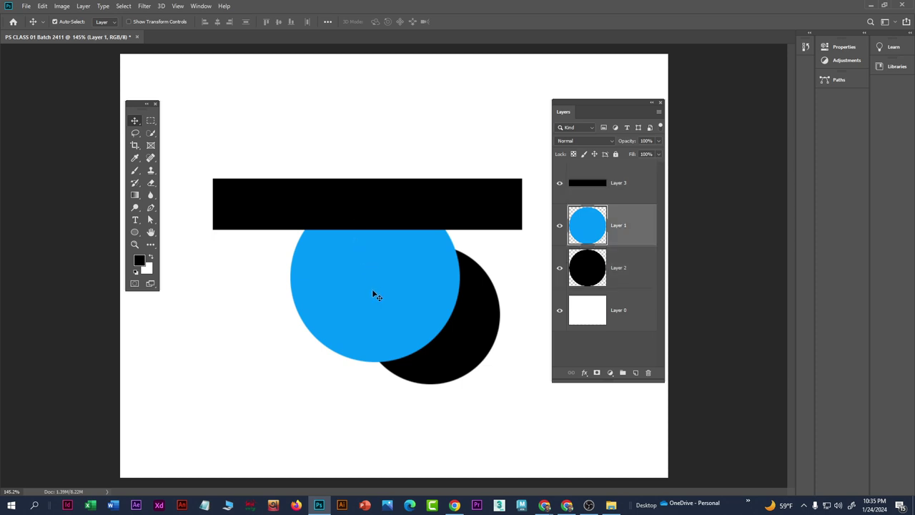
click(468, 352)
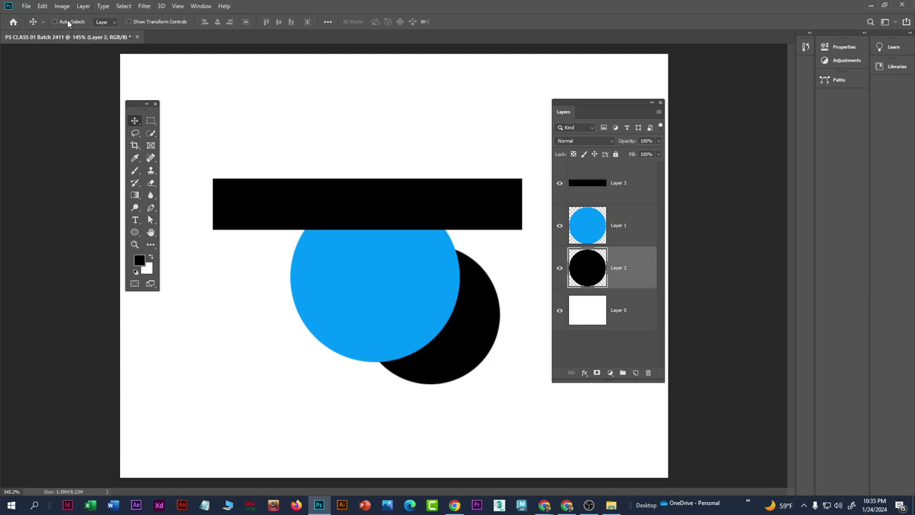
Step: Shift the black circle lower right and reposition the blue circle
mouse_move(420, 202)
mouse_down()
mouse_move(405, 198)
mouse_move(409, 213)
mouse_up()
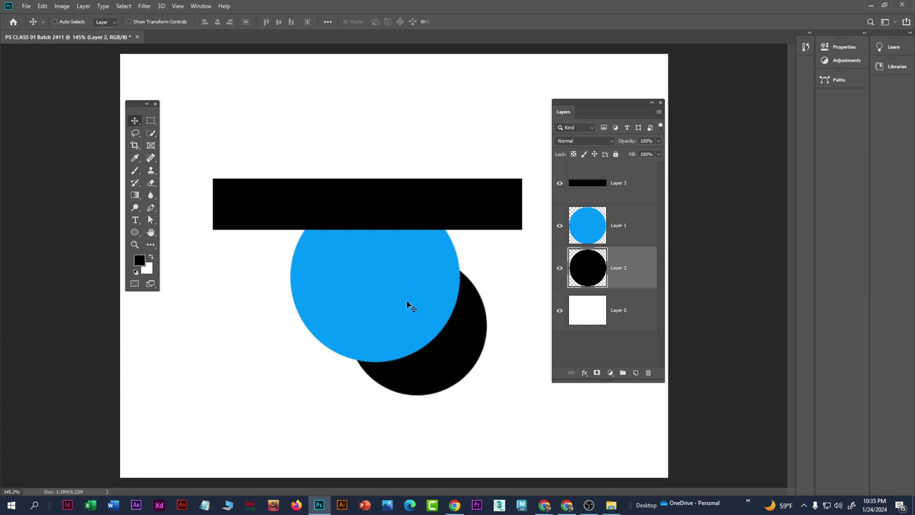
drag(366, 287, 313, 270)
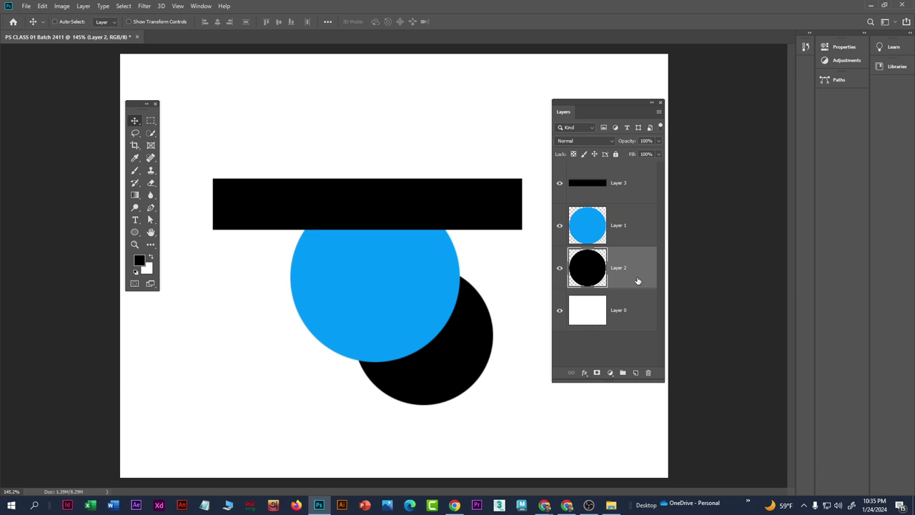
drag(455, 194, 475, 143)
click(631, 186)
click(629, 228)
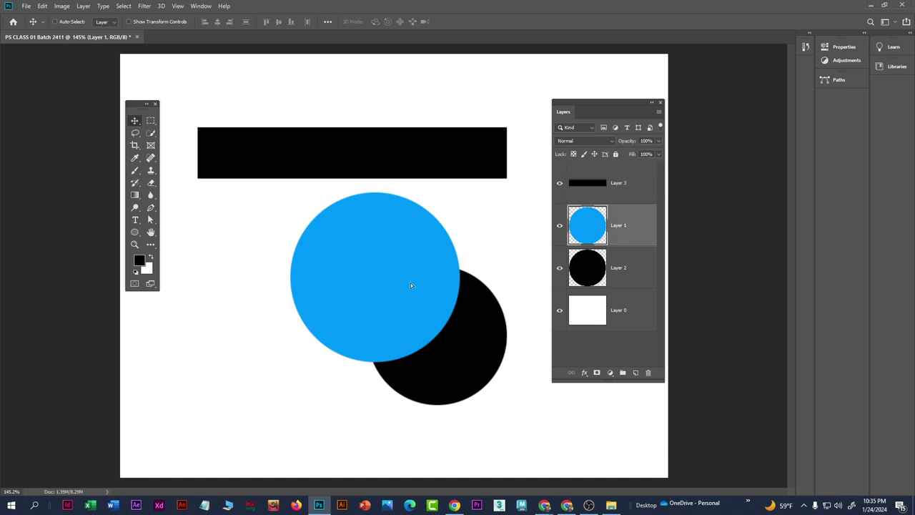
drag(410, 282, 390, 155)
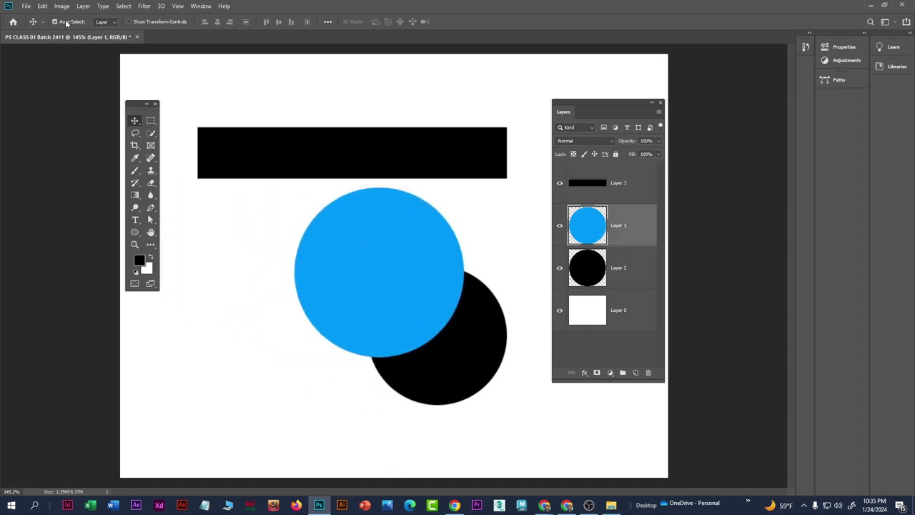
Step: Move the black rectangle down and nudge the blue and black circles
click(402, 153)
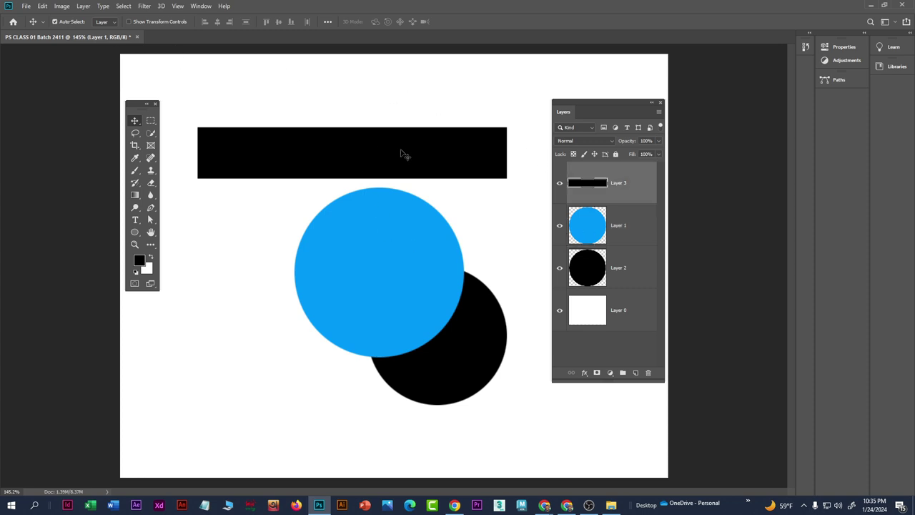
drag(381, 277, 392, 275)
drag(372, 170, 386, 200)
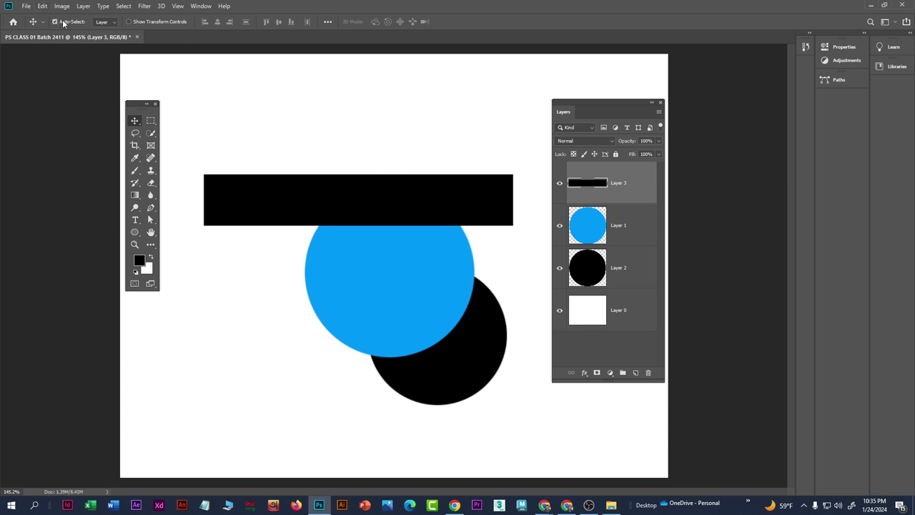
drag(367, 179, 427, 268)
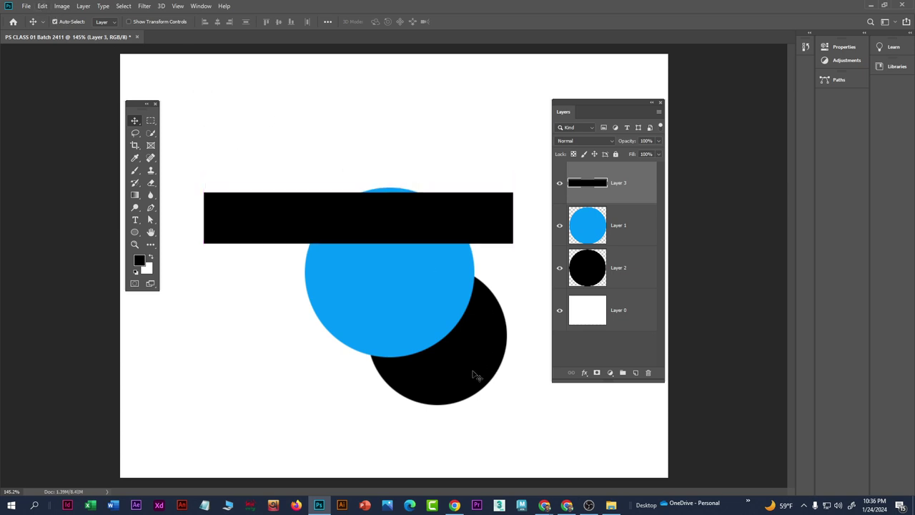
drag(472, 374, 460, 370)
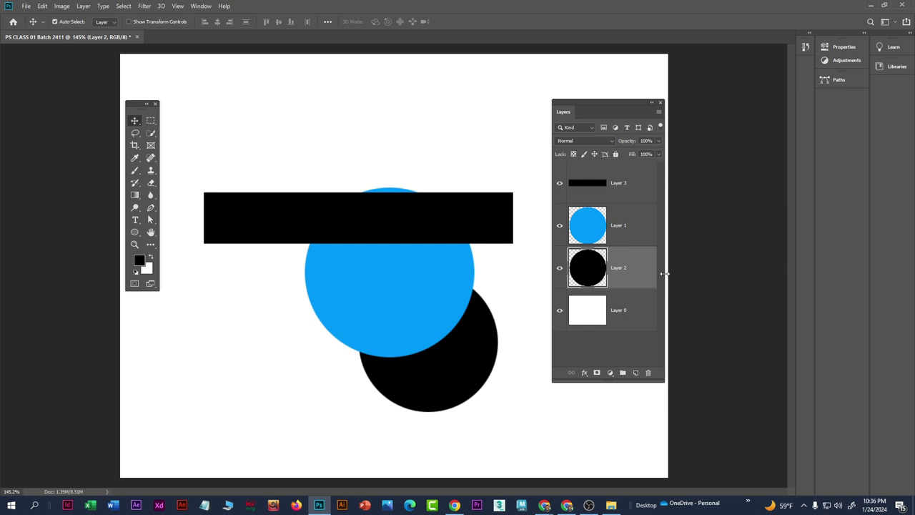
Step: Test the circles' stacking order and lower the black bar across the blue circle's upper half
drag(665, 273, 760, 286)
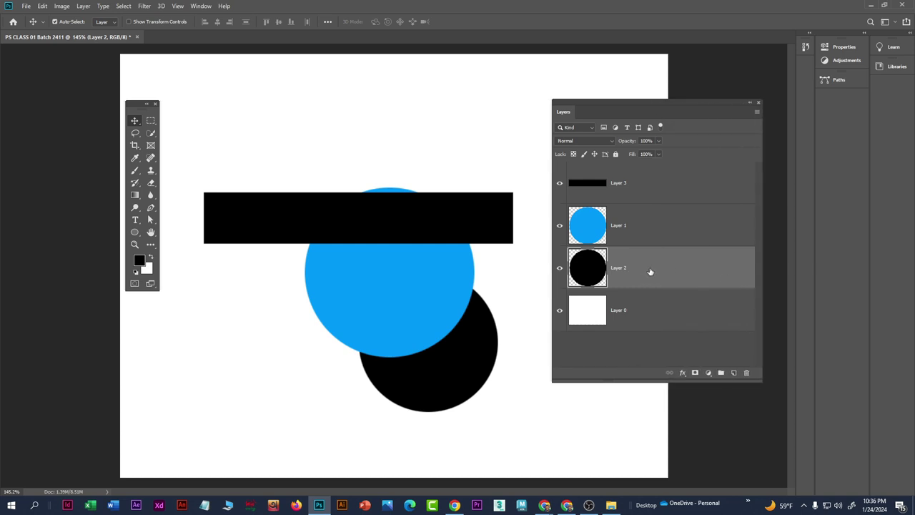
drag(651, 270, 650, 215)
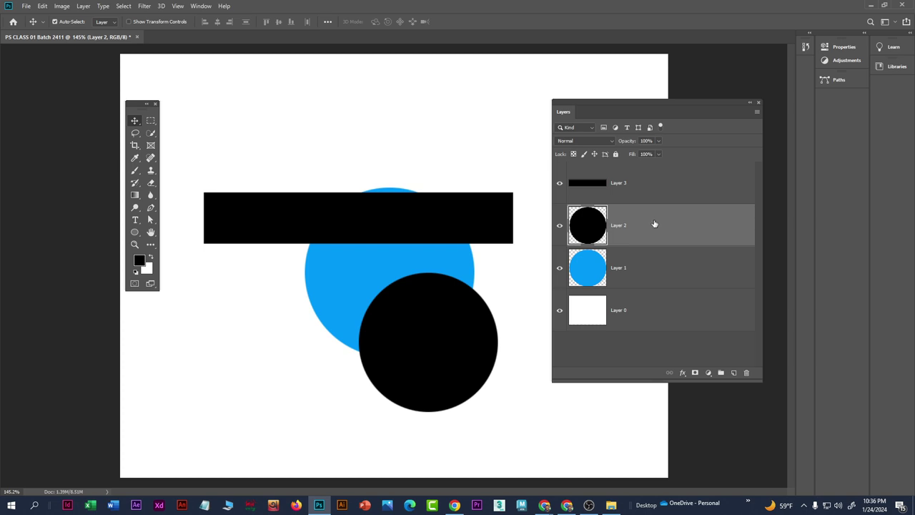
drag(652, 228, 650, 282)
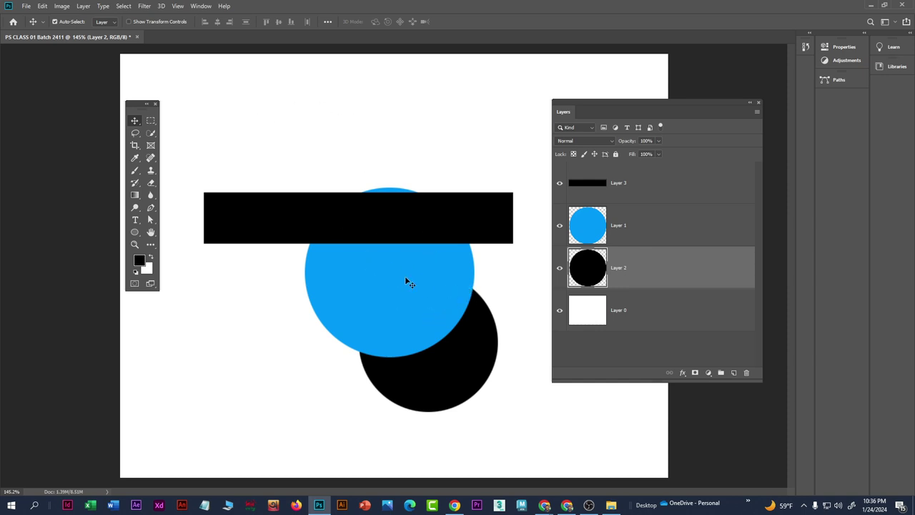
drag(423, 236, 444, 236)
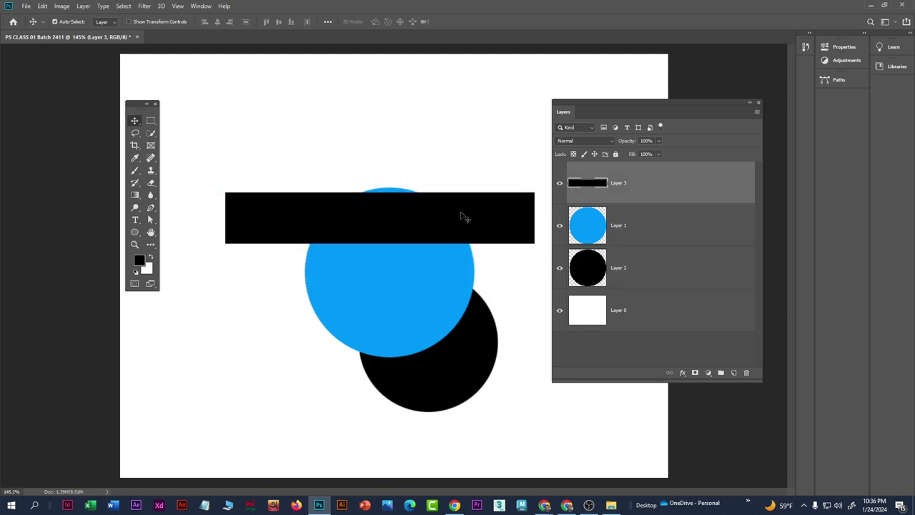
mouse_move(704, 180)
mouse_down()
mouse_move(701, 237)
mouse_move(699, 180)
mouse_up()
drag(634, 110, 725, 119)
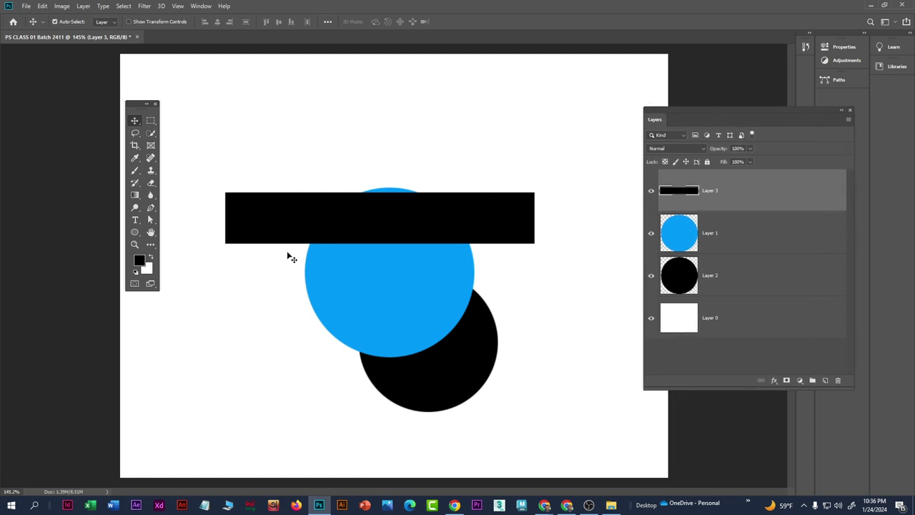
scroll(288, 255, down, 3)
scroll(394, 276, up, 1)
scroll(411, 249, up, 3)
drag(317, 214, 317, 244)
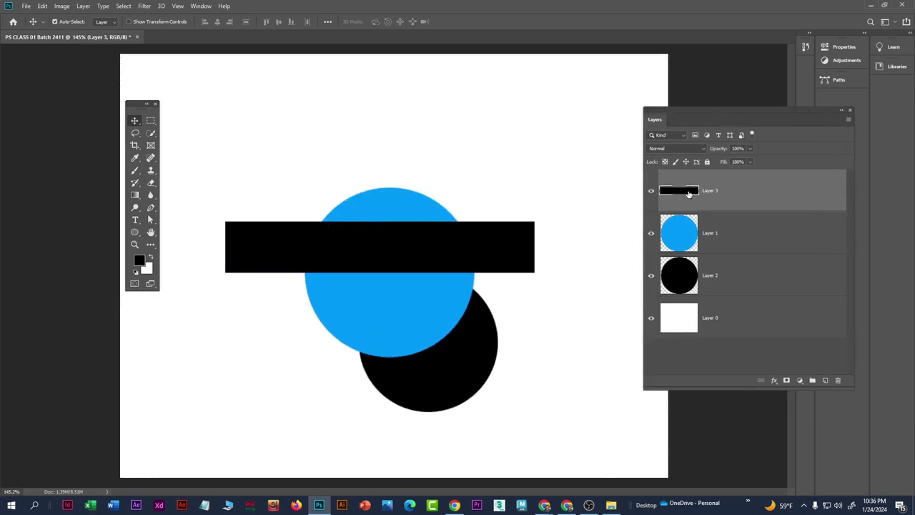
Step: Select the bar and both circle layers, then hide the blue circle
click(152, 121)
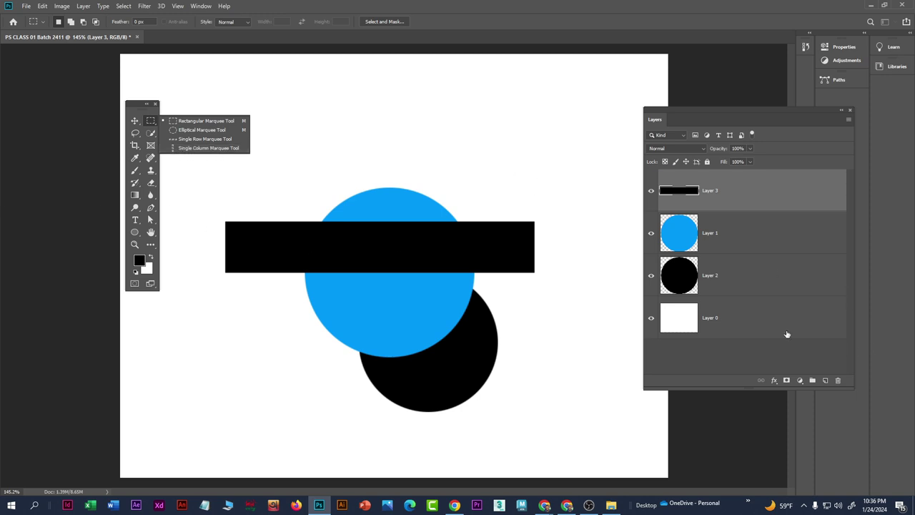
click(754, 285)
shift+click(755, 284)
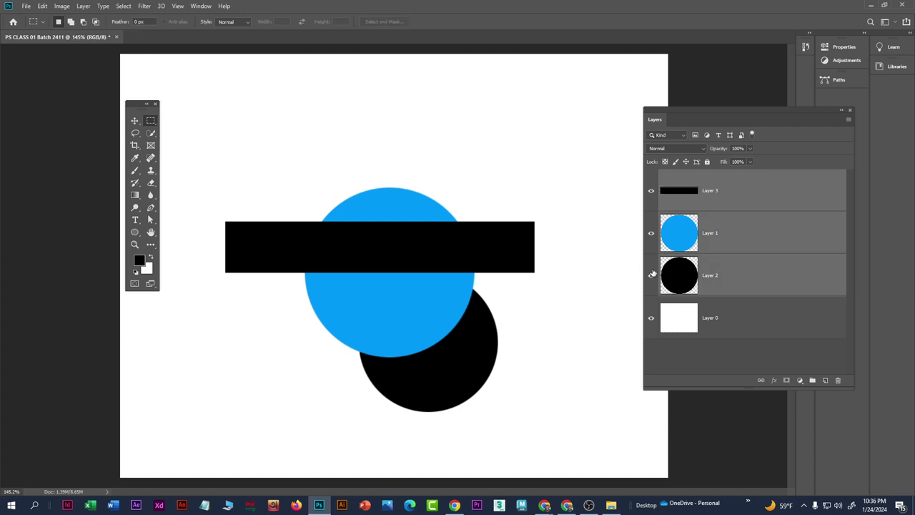
click(651, 233)
Step: Toggle the bar and circle layers until all three show, then select Layer 3 with the Move tool
click(651, 190)
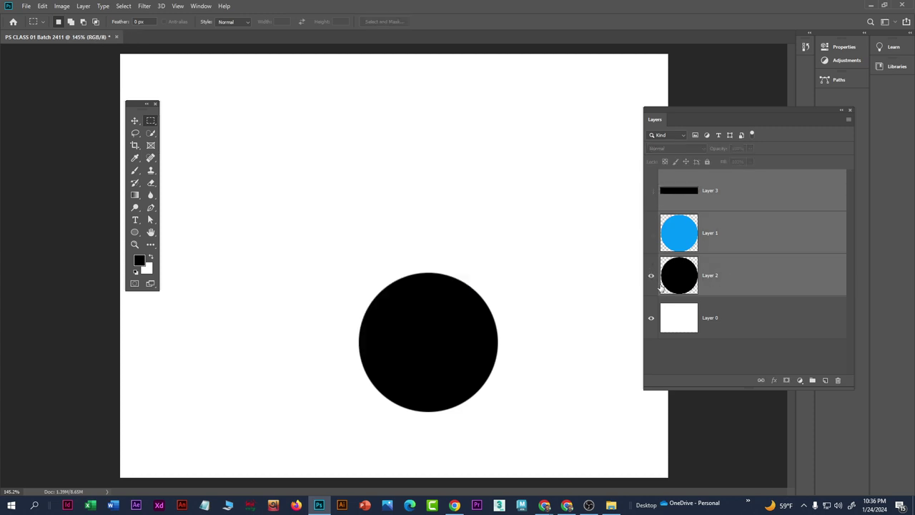
click(651, 276)
click(651, 276)
click(650, 235)
click(651, 191)
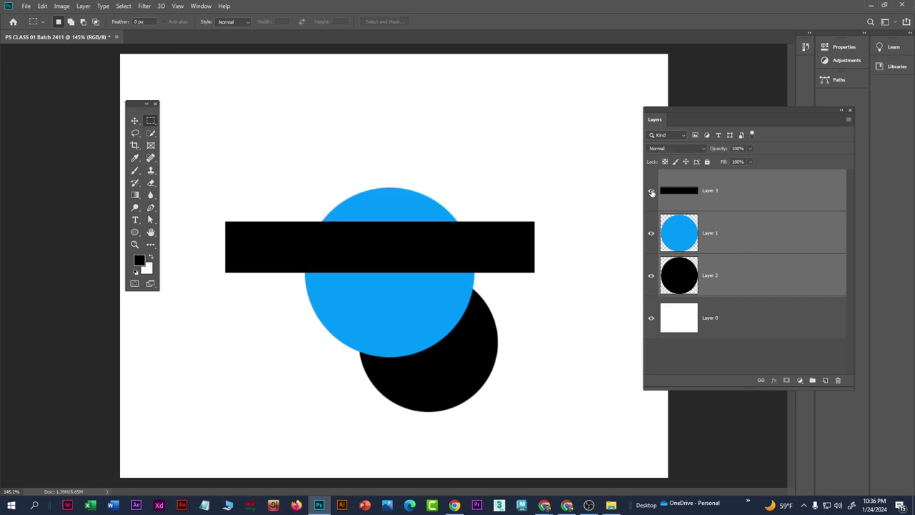
click(652, 191)
click(652, 192)
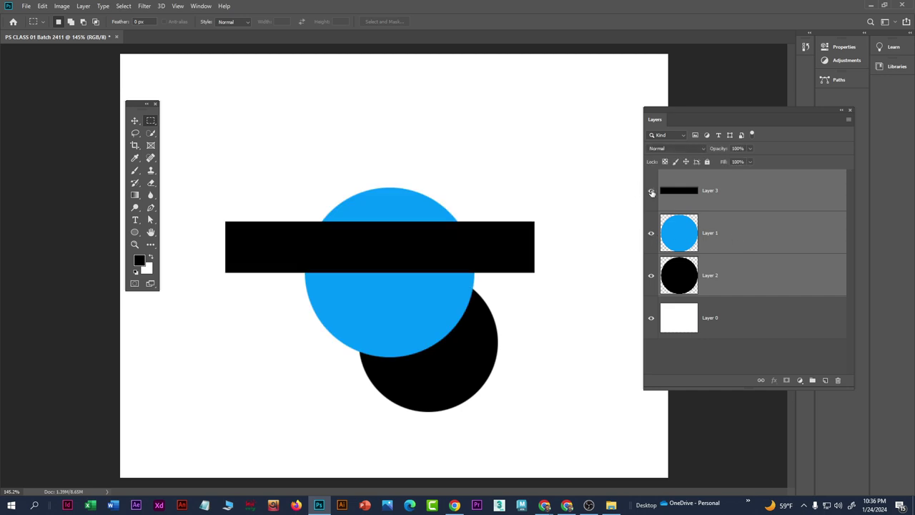
click(651, 234)
click(651, 233)
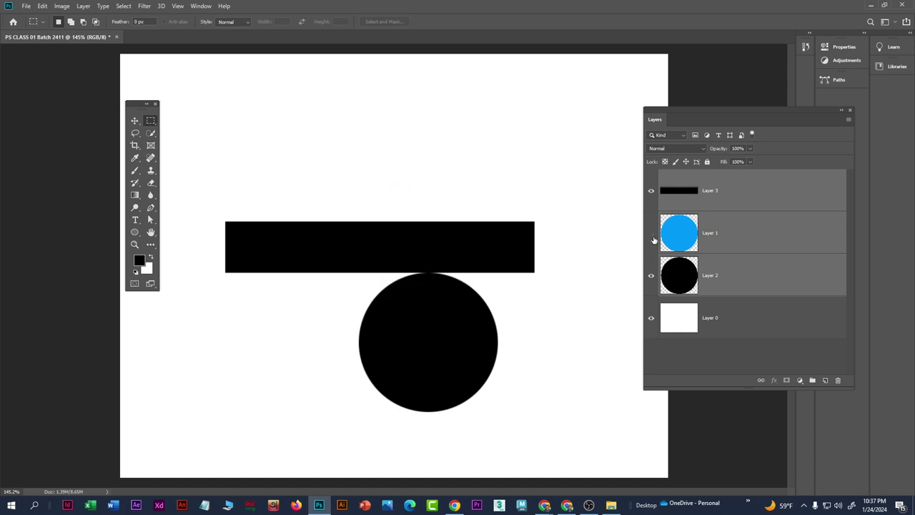
click(650, 235)
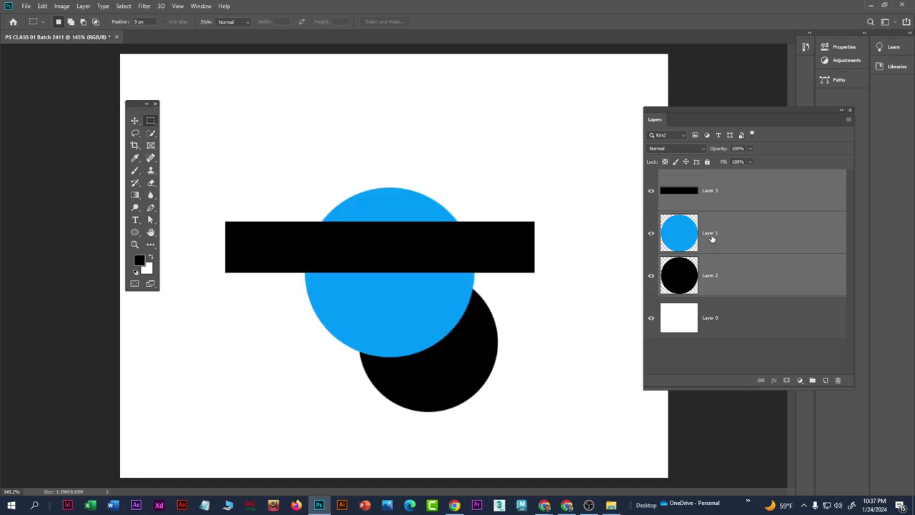
click(768, 199)
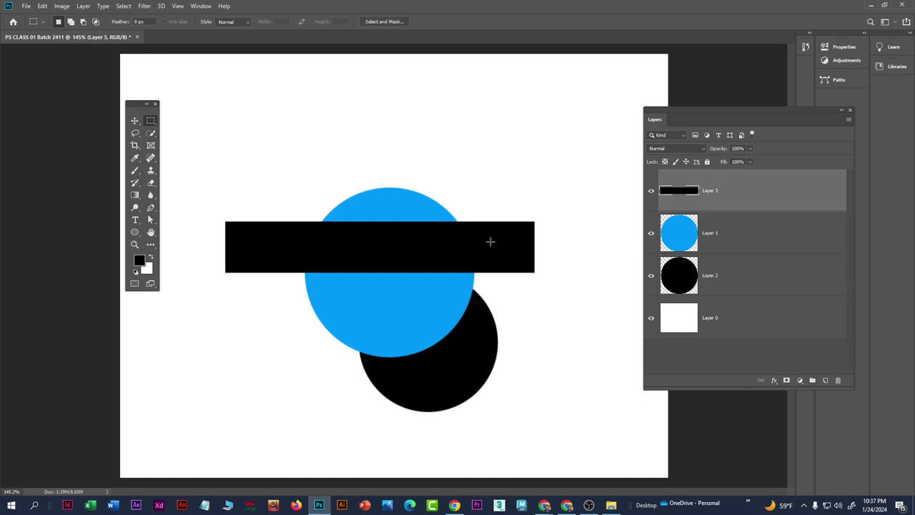
click(133, 121)
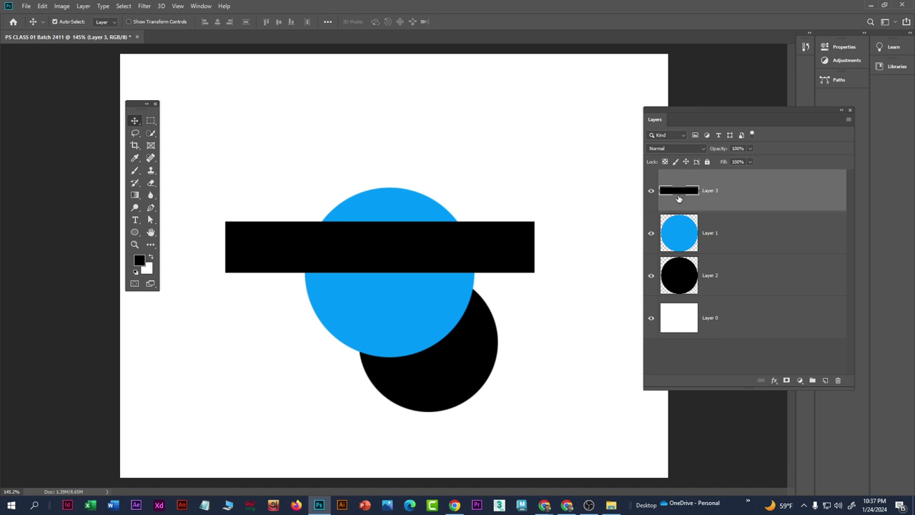
Step: Delete Layer 3, Layer 1 and Layer 2, leaving only Layer 0
click(839, 381)
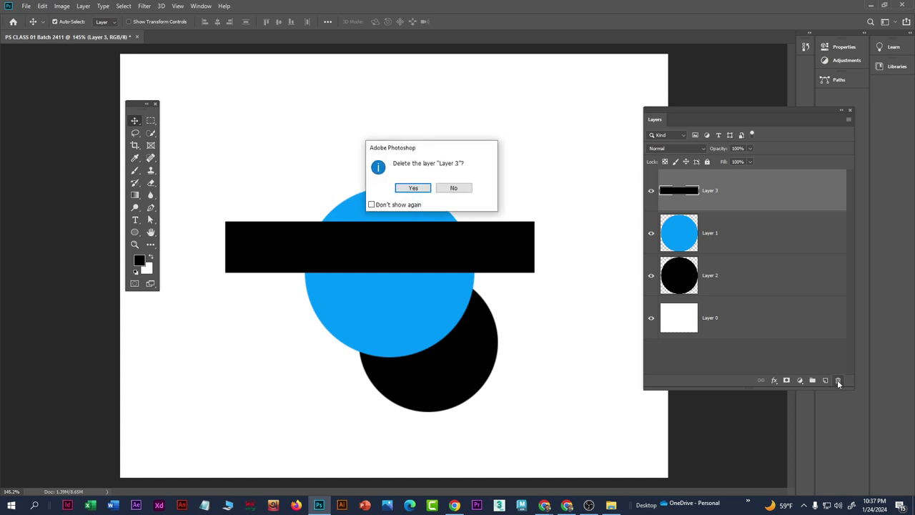
click(413, 187)
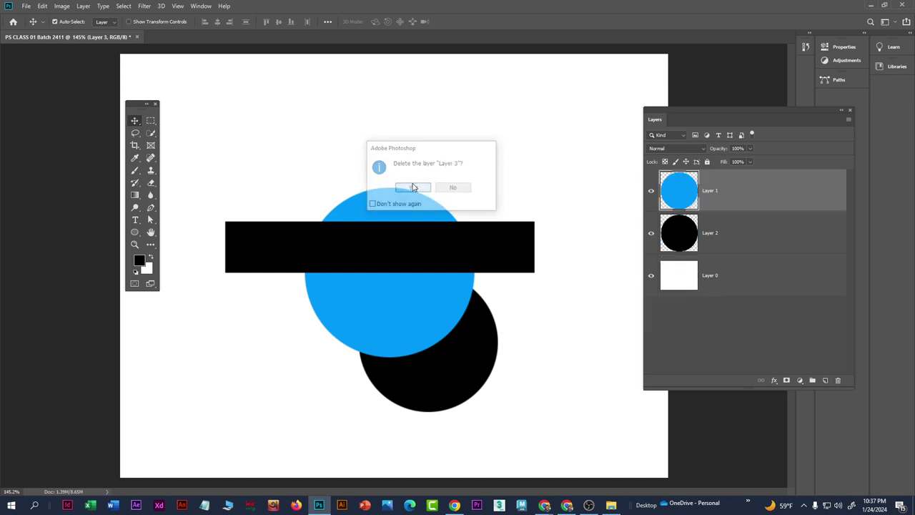
click(837, 380)
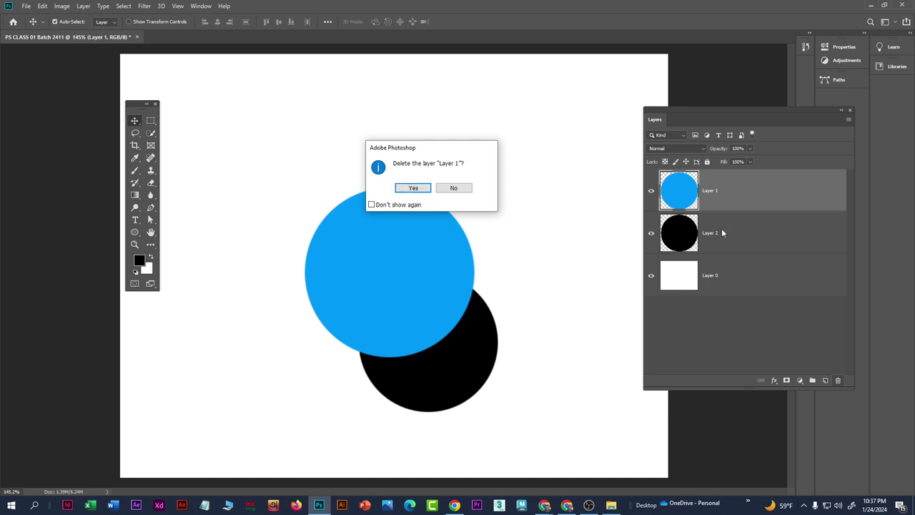
click(412, 188)
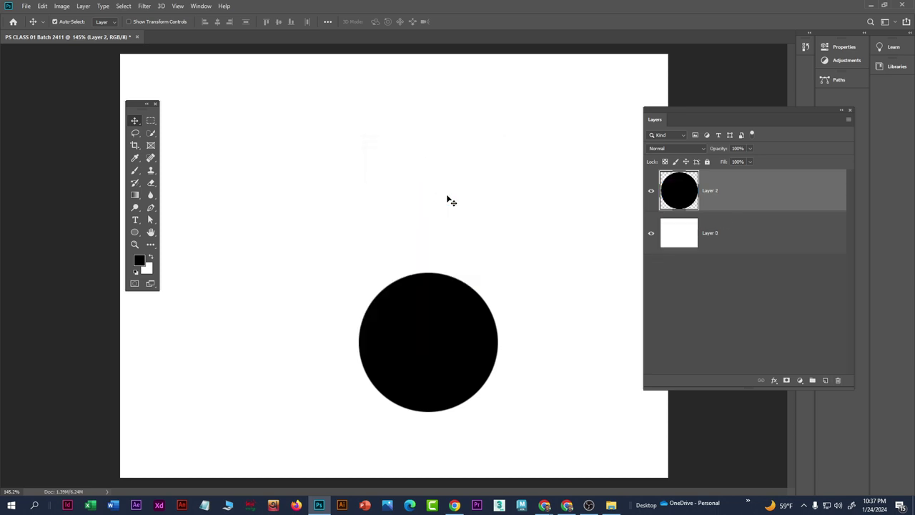
key(Delete)
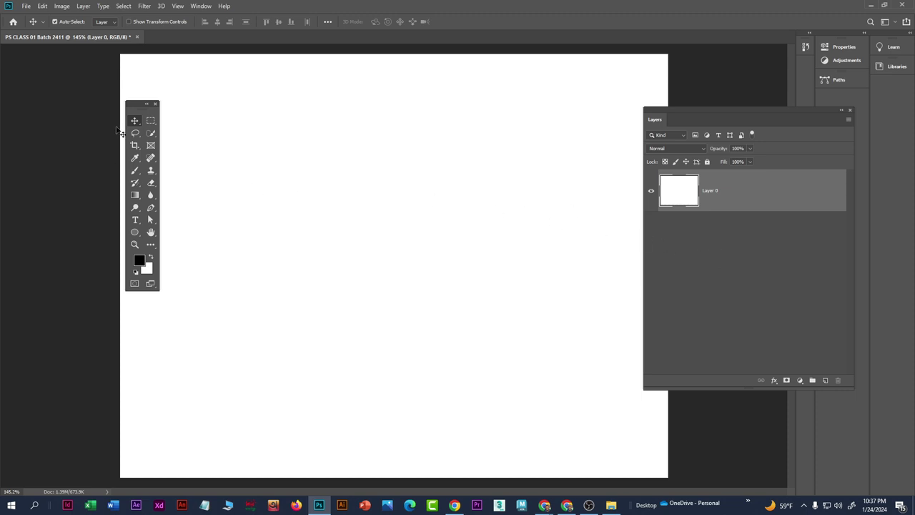
drag(143, 103, 201, 97)
click(212, 116)
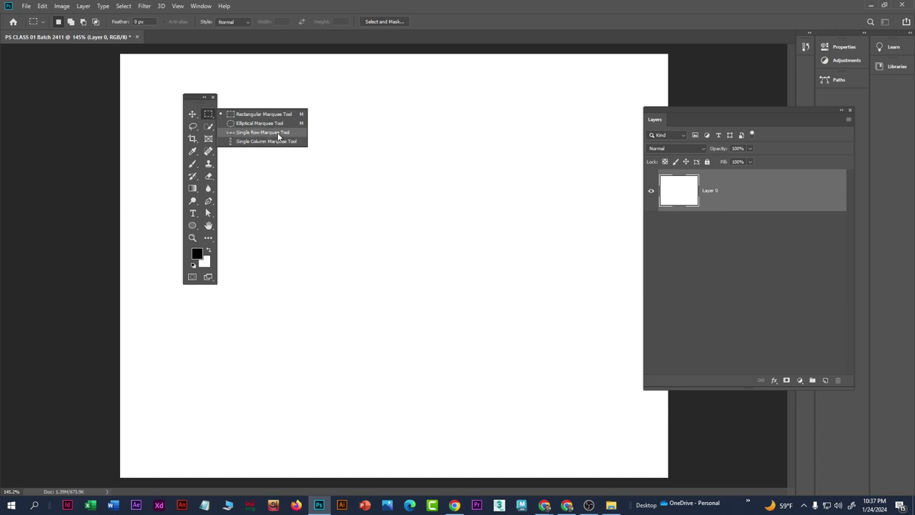
Step: Choose the Single Row Marquee and set the foreground colour to red #ff0404
click(276, 134)
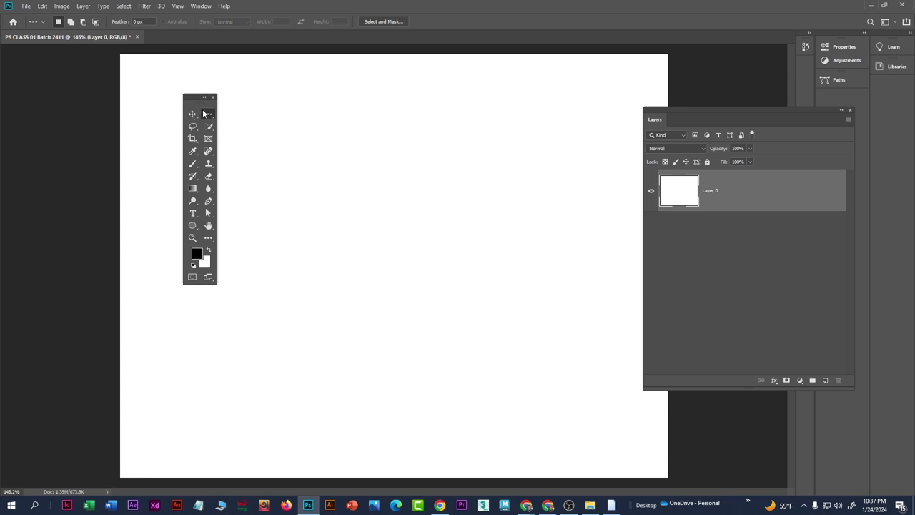
right_click(207, 114)
click(197, 253)
click(403, 174)
click(499, 170)
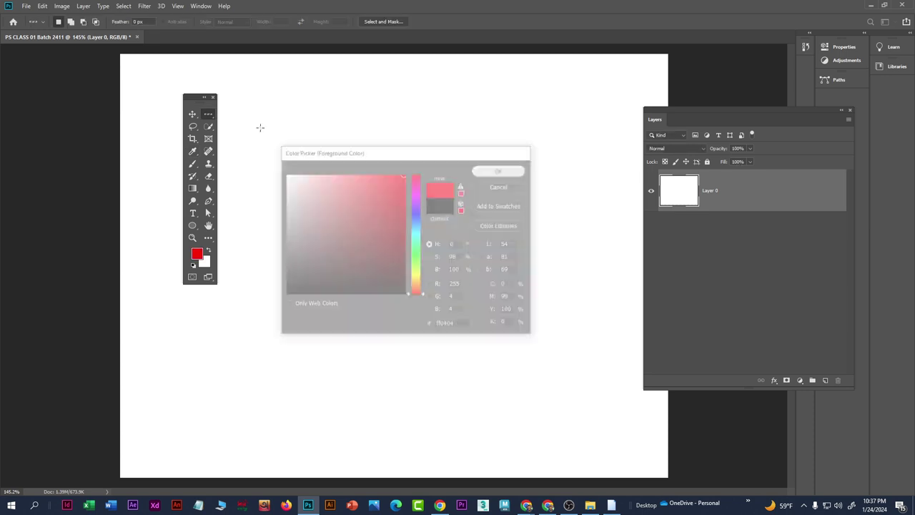
Step: Select a one-pixel row across the canvas and zoom in
right_click(207, 115)
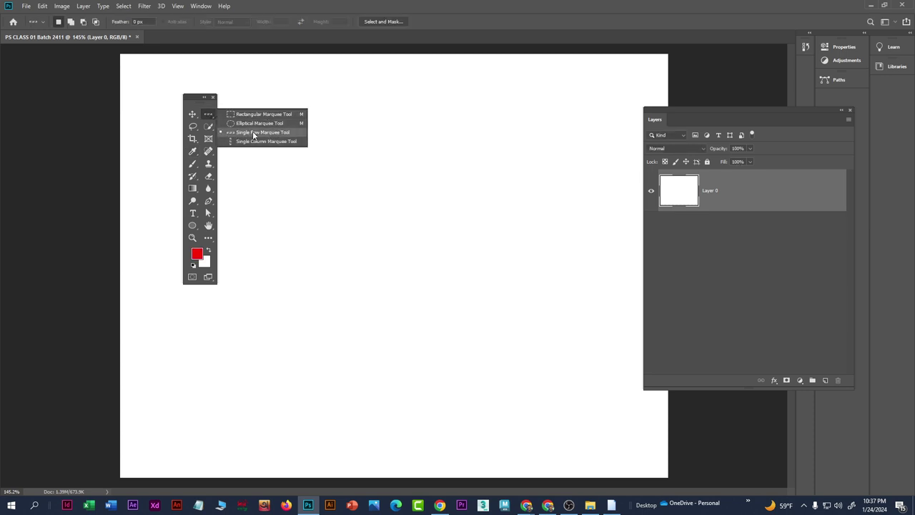
click(274, 136)
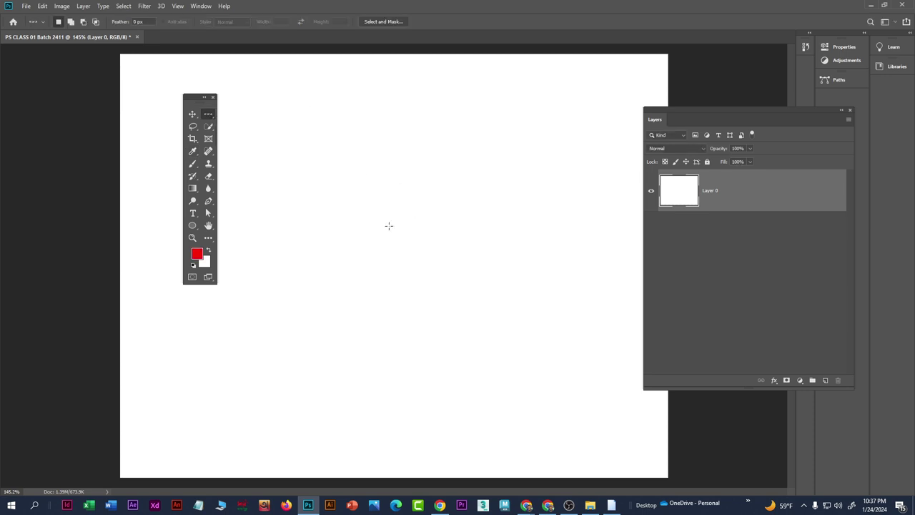
click(390, 225)
scroll(392, 224, up, 3)
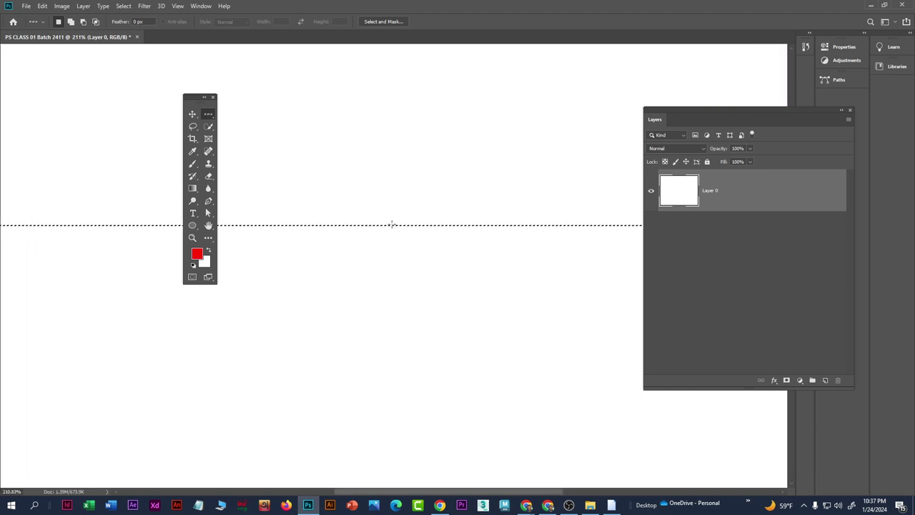
scroll(392, 224, up, 8)
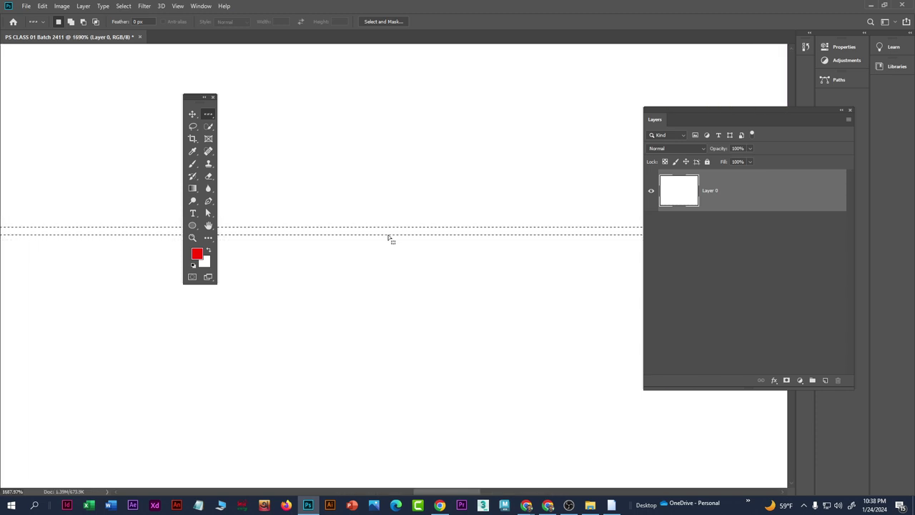
scroll(388, 236, up, 2)
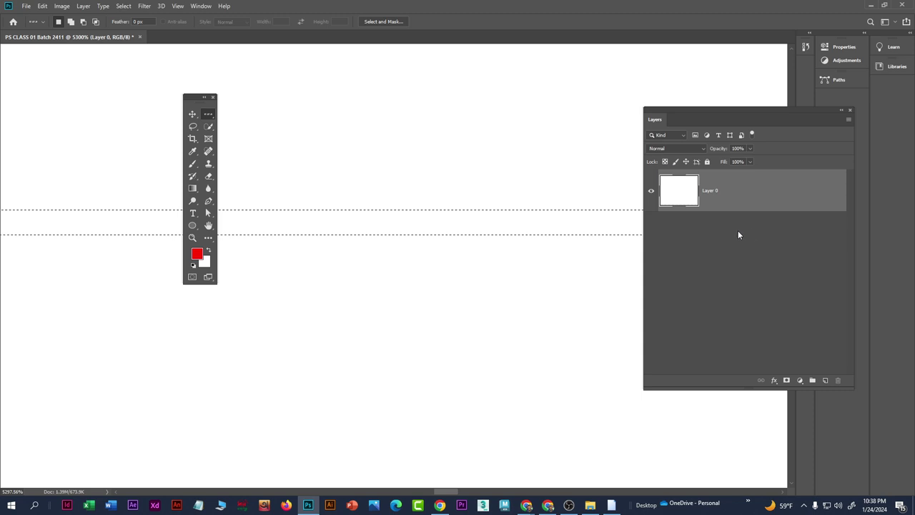
Step: Fill the row selection with red on new Layer 1, deselect, and add Layer 2
click(825, 381)
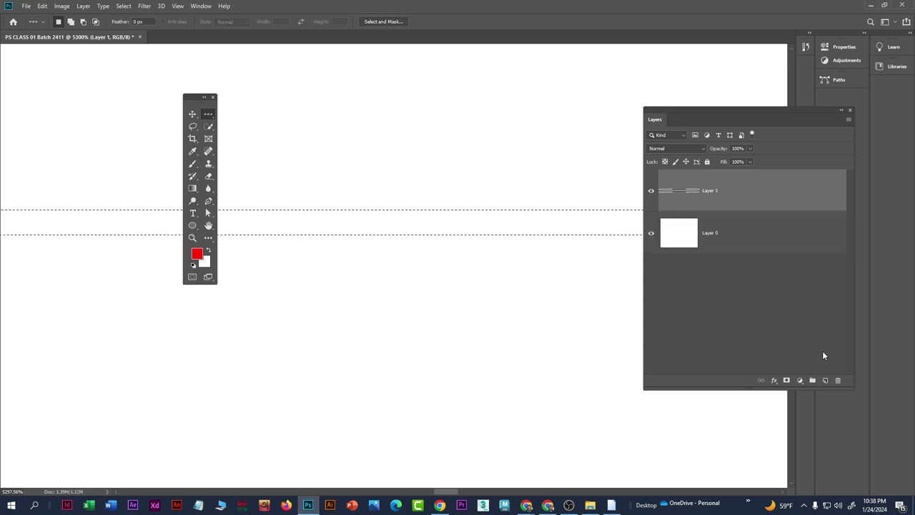
key(alt+BackSpace)
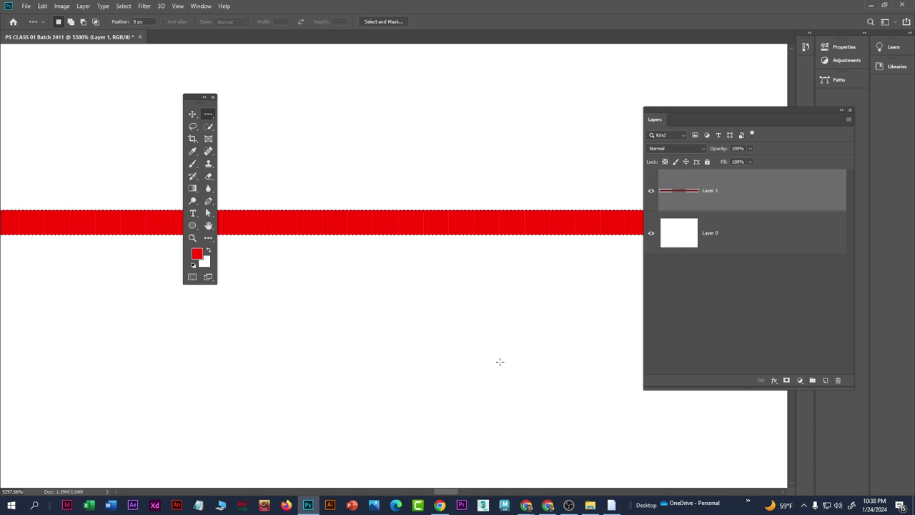
key(ctrl+d)
key(alt+Tab)
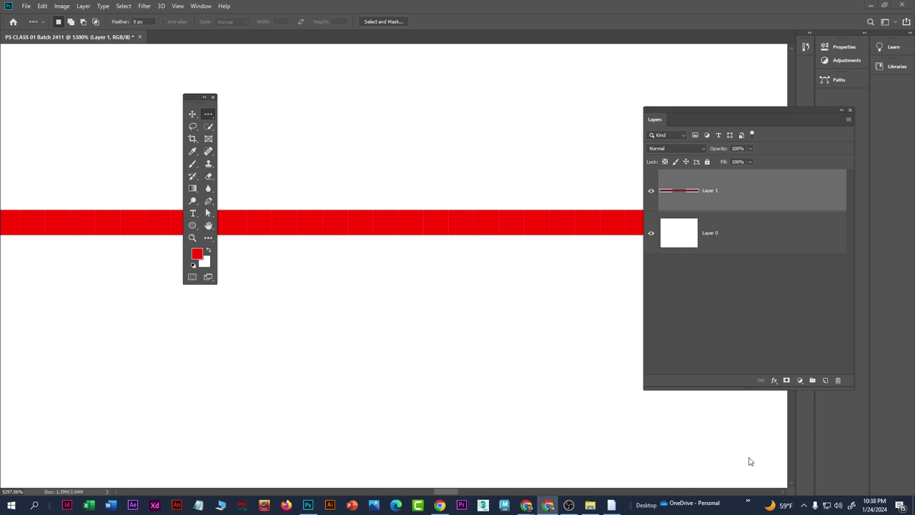
click(825, 381)
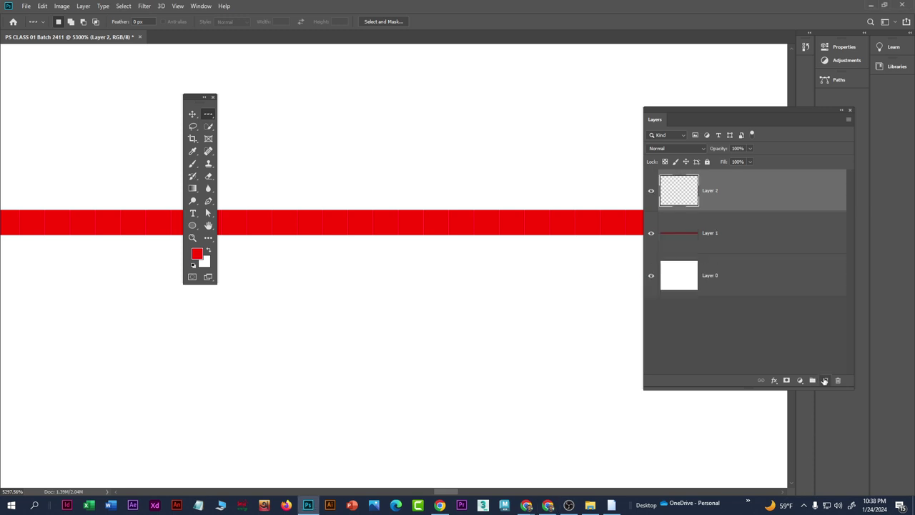
Step: Fill a single-pixel column selection on Layer 2 with blue
right_click(210, 115)
click(258, 143)
click(198, 254)
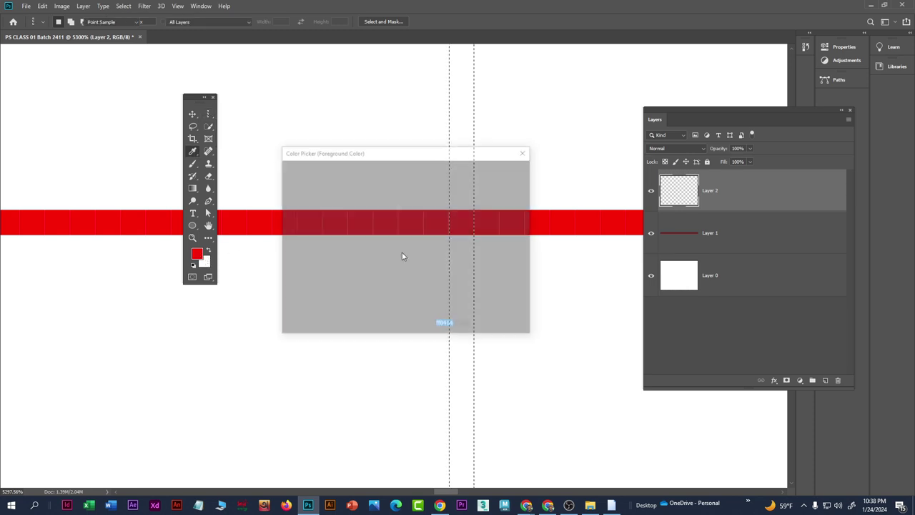
click(413, 214)
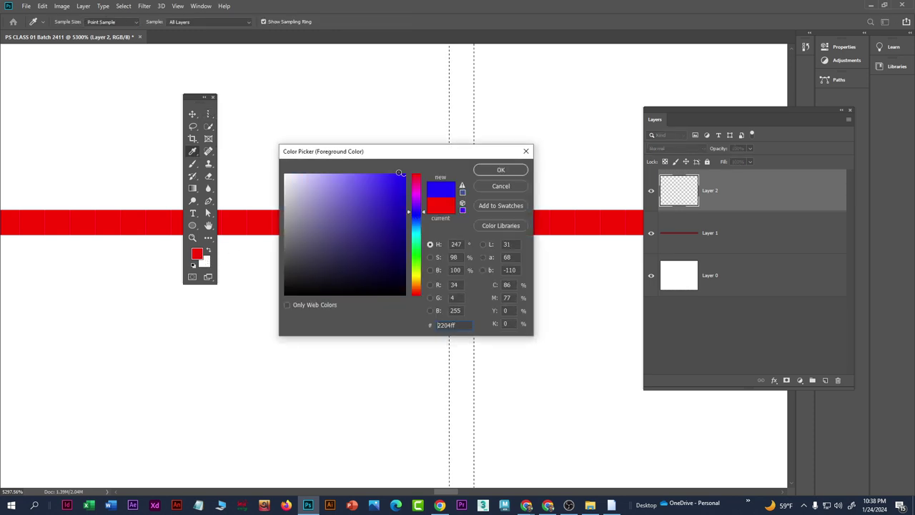
click(500, 171)
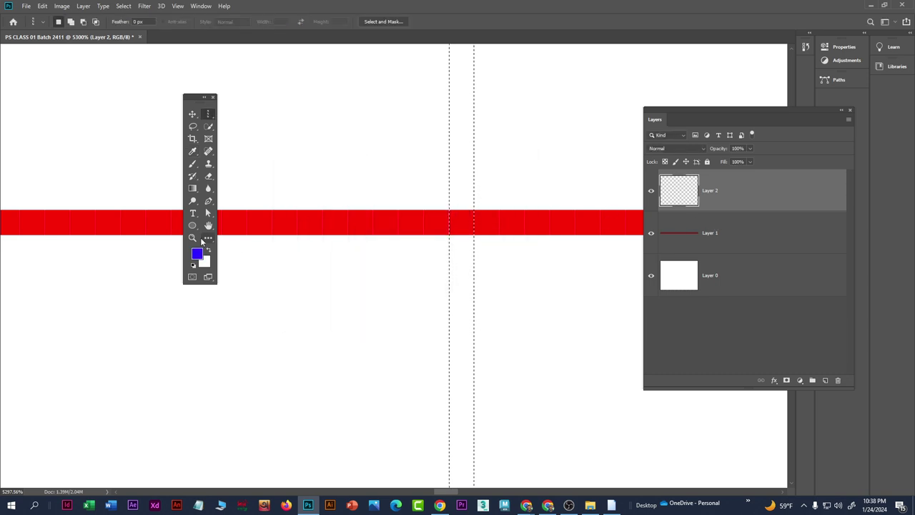
key(alt+BackSpace)
Step: Show the rulers and undo a trial merge so Layer 2 stays separate
key(ctrl+r)
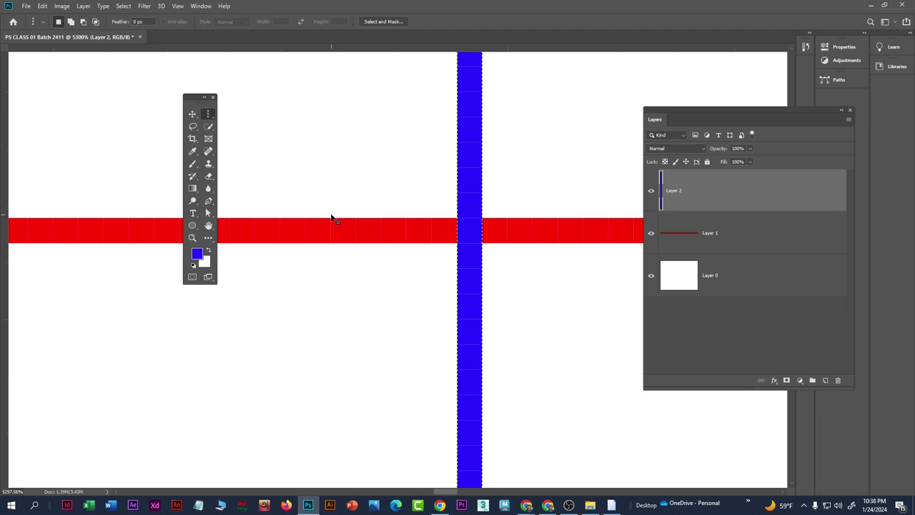
key(ctrl+e)
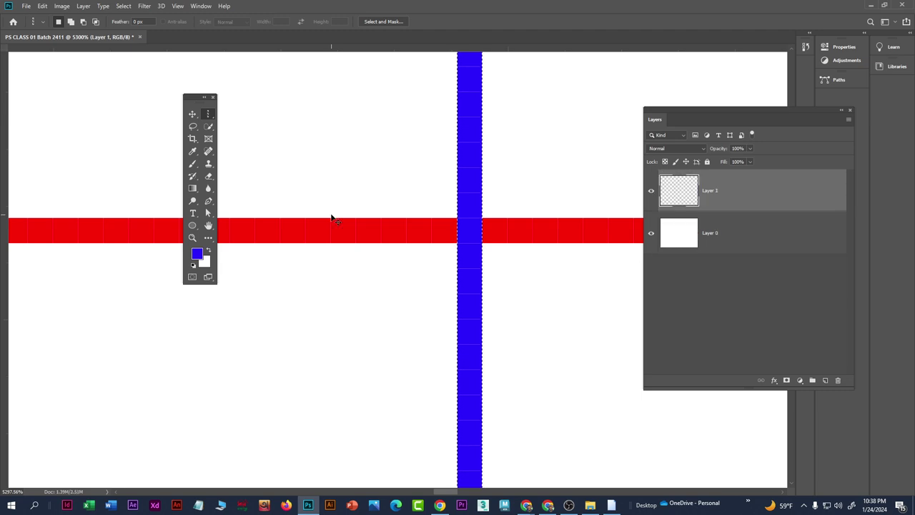
key(ctrl+z)
Step: Clear the selection with the Move tool active and move the tools panel off the artwork
key(v)
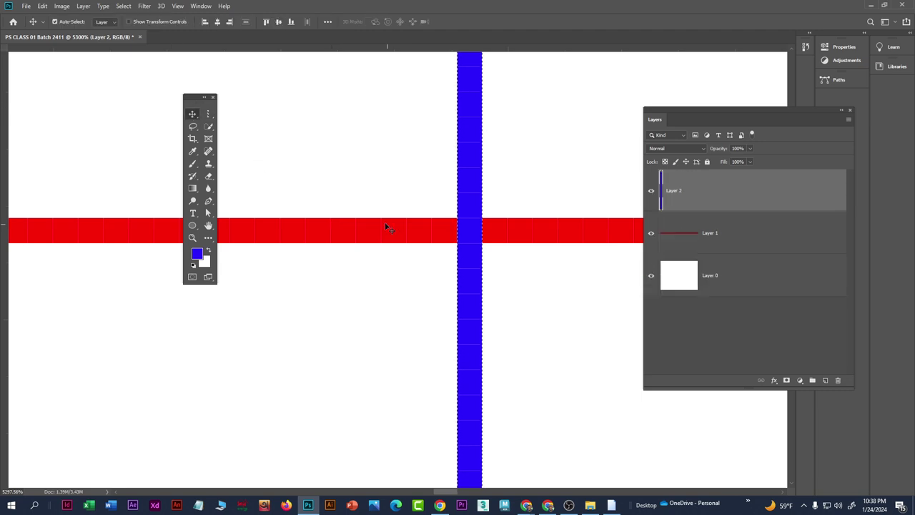
key(ctrl+d)
key(f)
key(f)
key(f)
drag(191, 98, 103, 102)
Step: Nudge the blue column back near its original position
drag(461, 190, 469, 219)
scroll(481, 223, up, 2)
scroll(481, 224, up, 2)
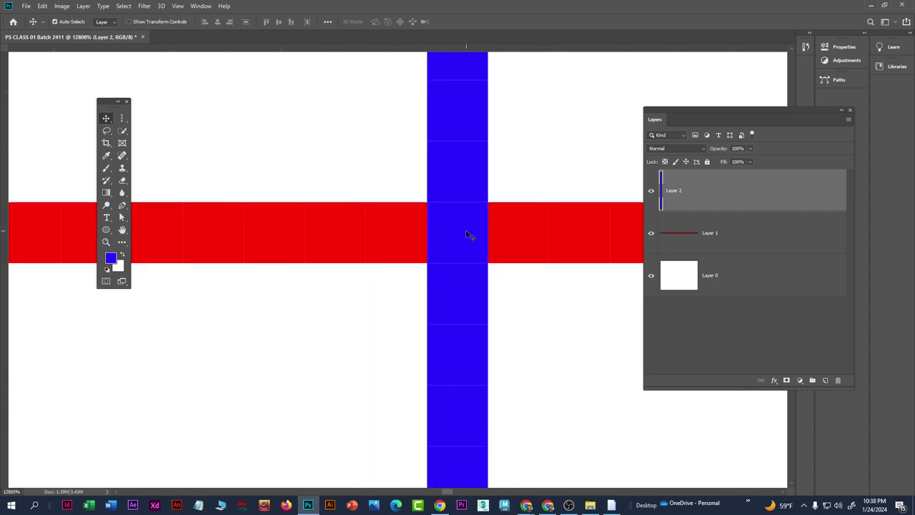
key(Left)
key(Left)
key(Right)
Step: Reposition the red band, undo its accidental duplicate, and show the marquee shape options
drag(545, 246, 541, 247)
drag(534, 209, 532, 155)
key(ctrl+z)
scroll(469, 237, down, 2)
scroll(474, 254, down, 1)
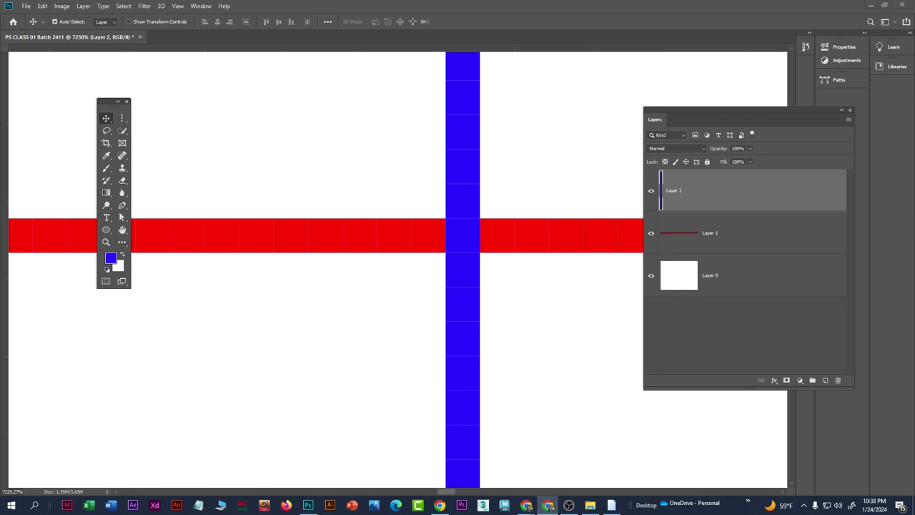
click(122, 119)
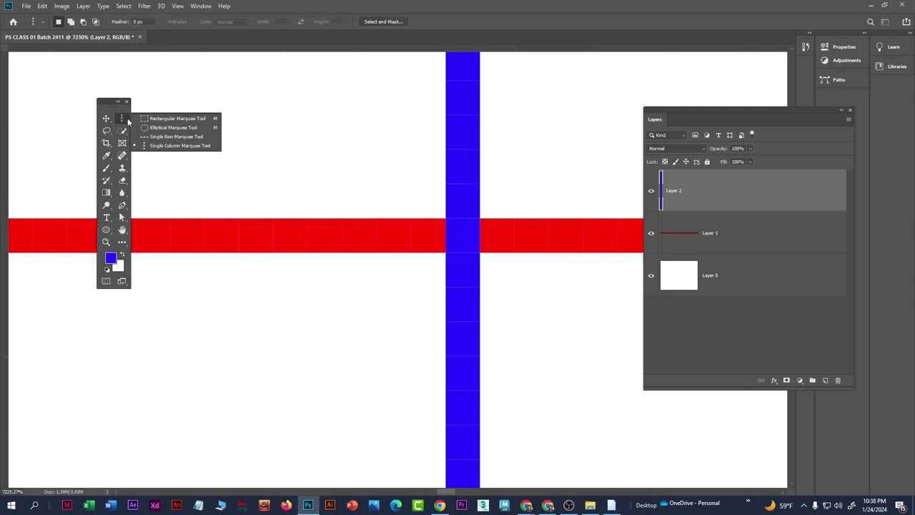
click(167, 137)
scroll(478, 347, down, 10)
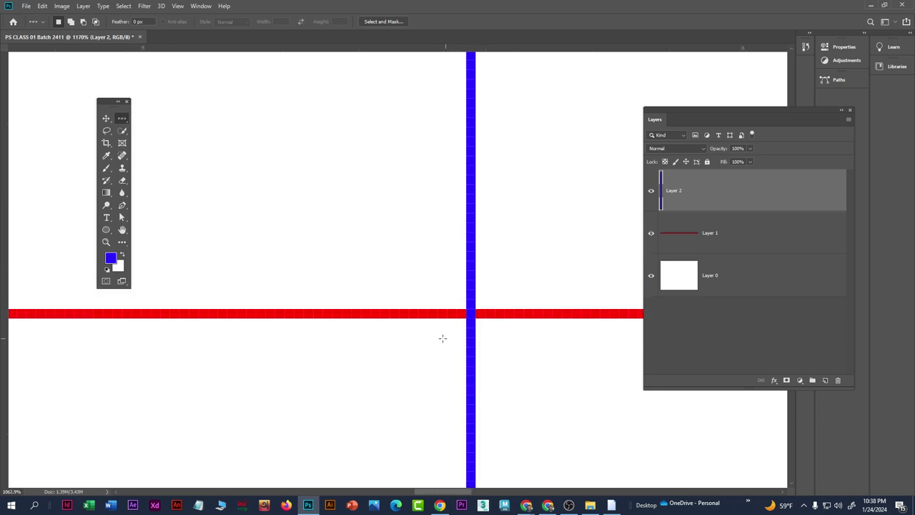
scroll(442, 339, down, 4)
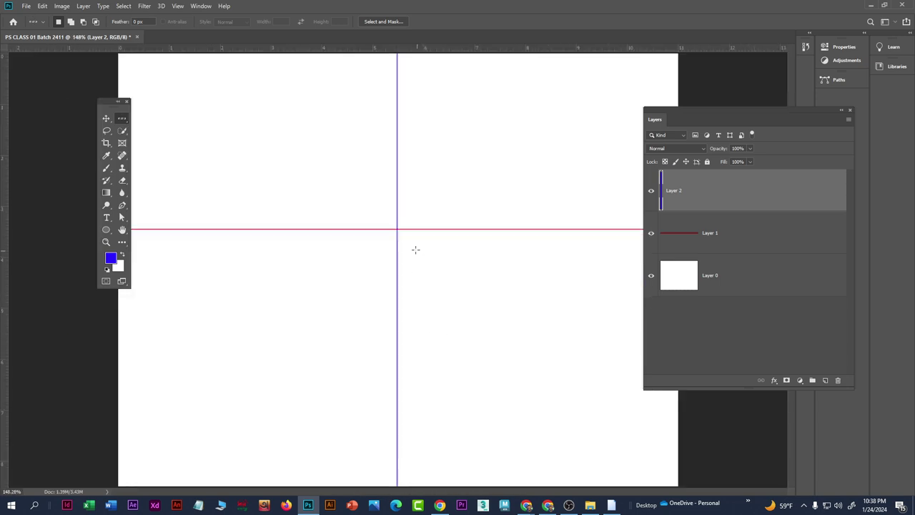
scroll(393, 234, up, 1)
scroll(392, 232, down, 2)
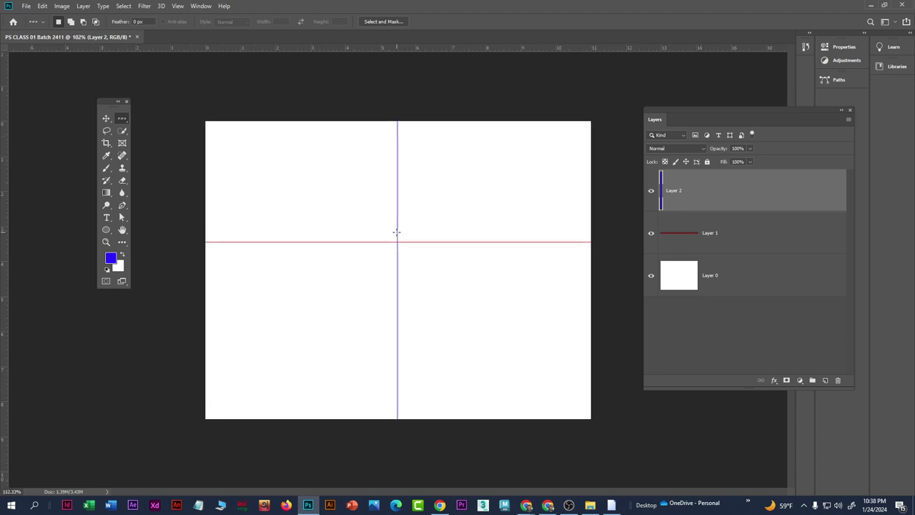
scroll(395, 230, up, 1)
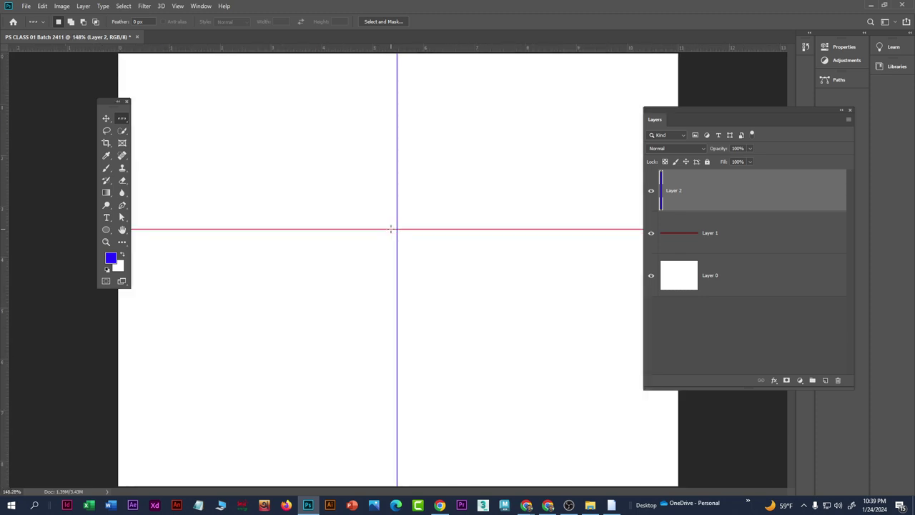
scroll(391, 229, up, 5)
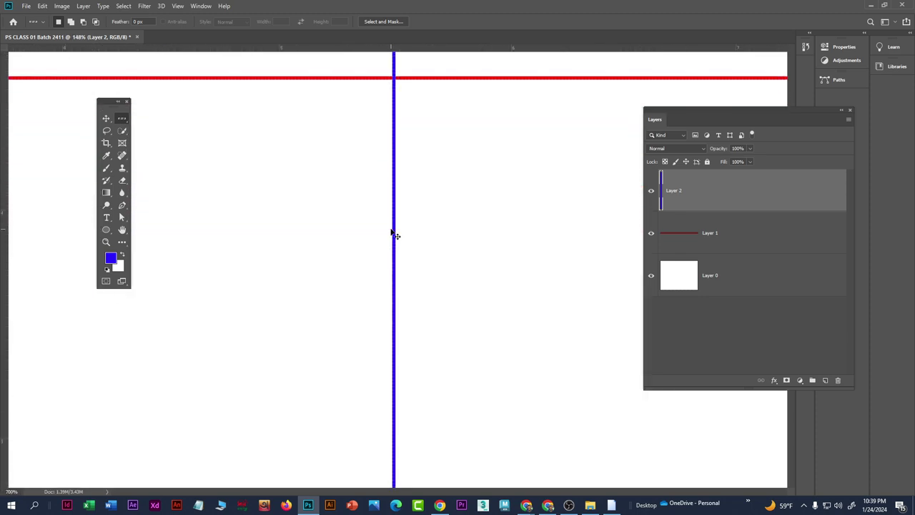
scroll(392, 233, up, 1)
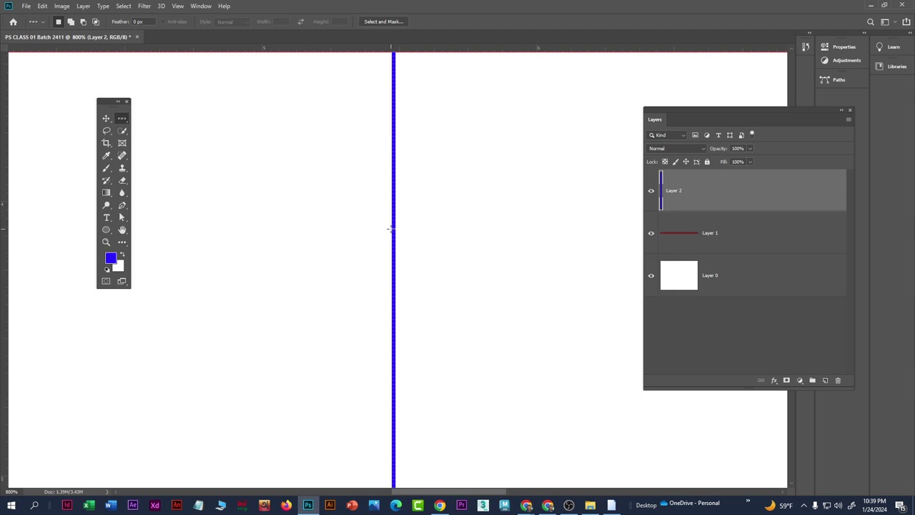
scroll(391, 230, down, 2)
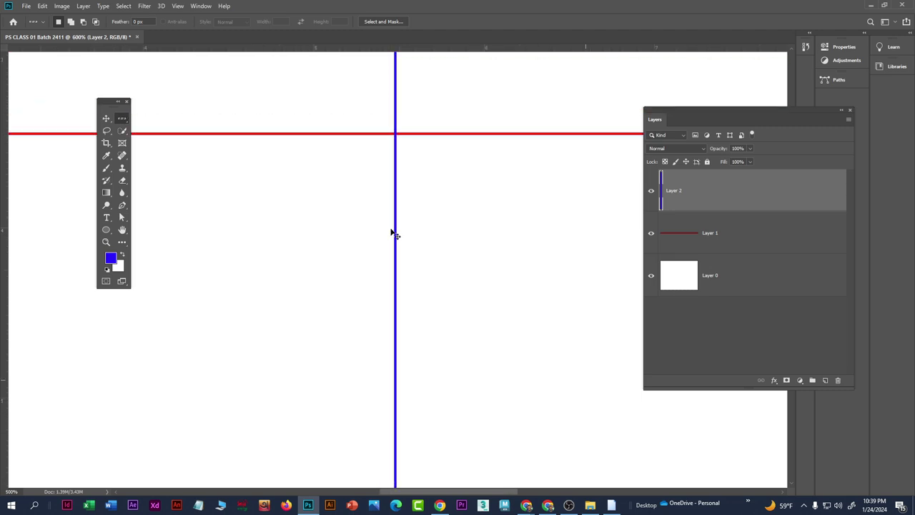
scroll(391, 234, down, 4)
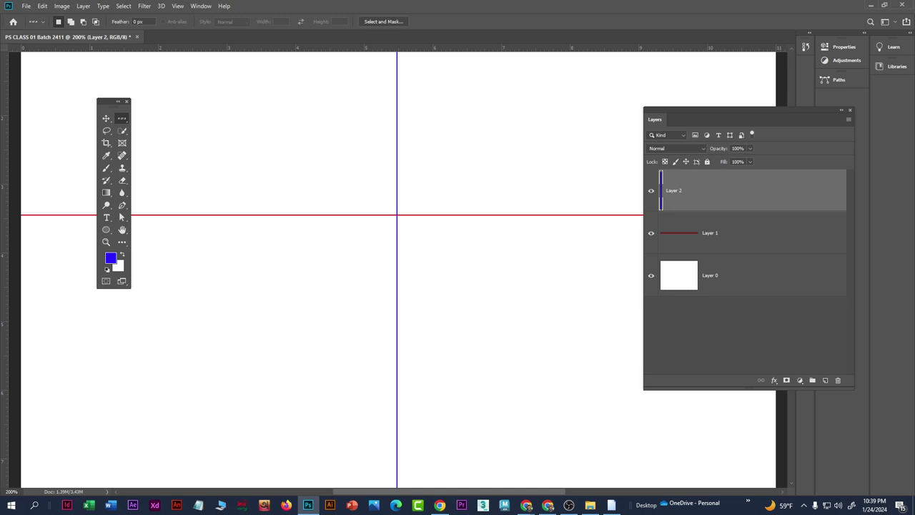
key(alt+Tab)
key(alt+Tab)
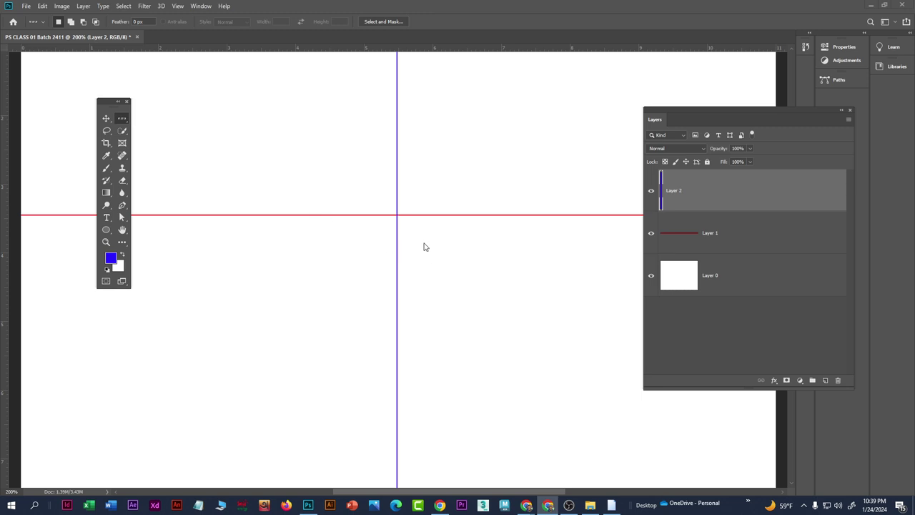
scroll(397, 229, down, 5)
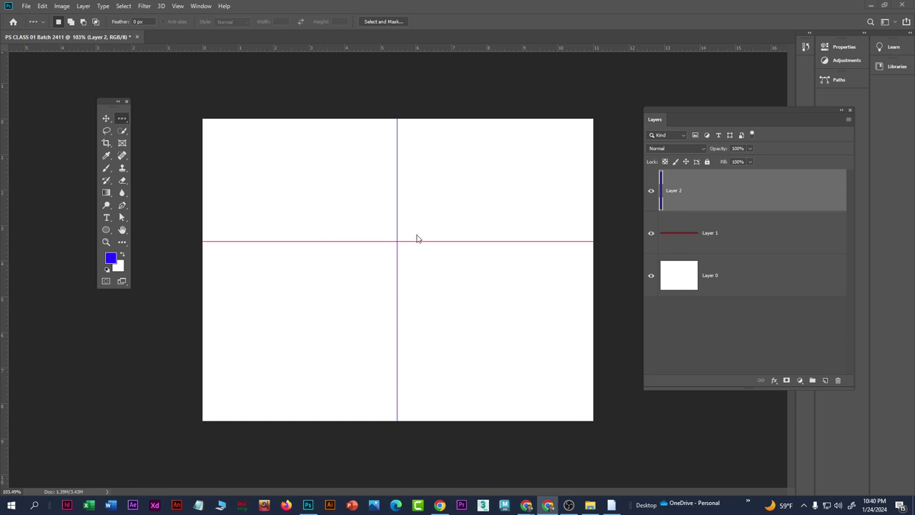
scroll(421, 238, up, 3)
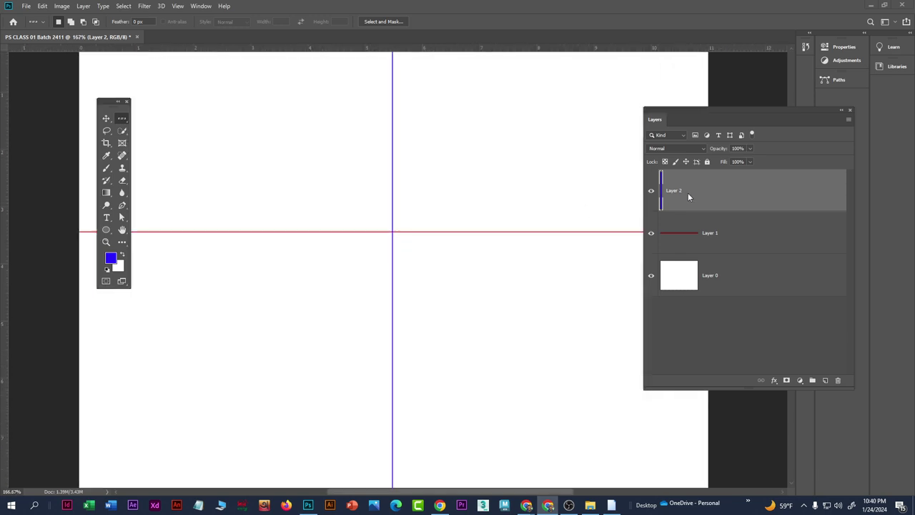
Step: Delete the blue-column and red-line layers, then add a fresh empty layer above Layer 0
click(838, 379)
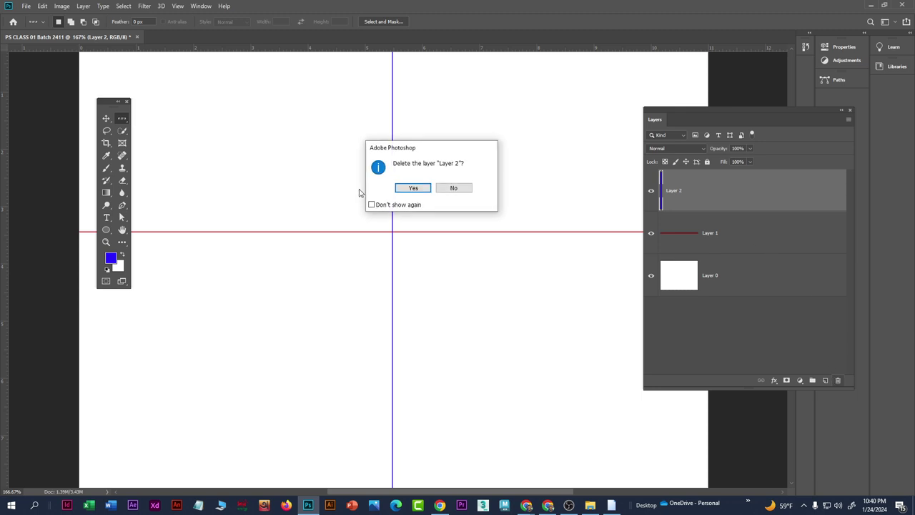
click(414, 189)
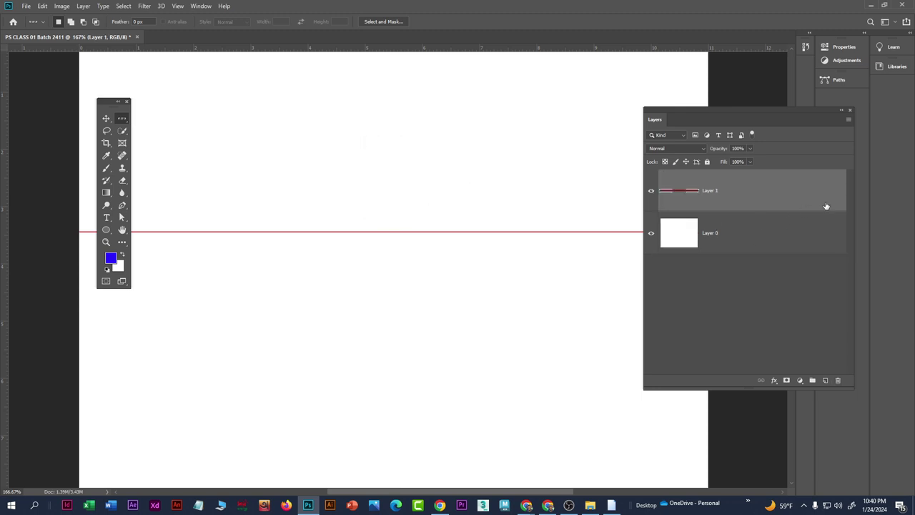
click(838, 380)
click(412, 189)
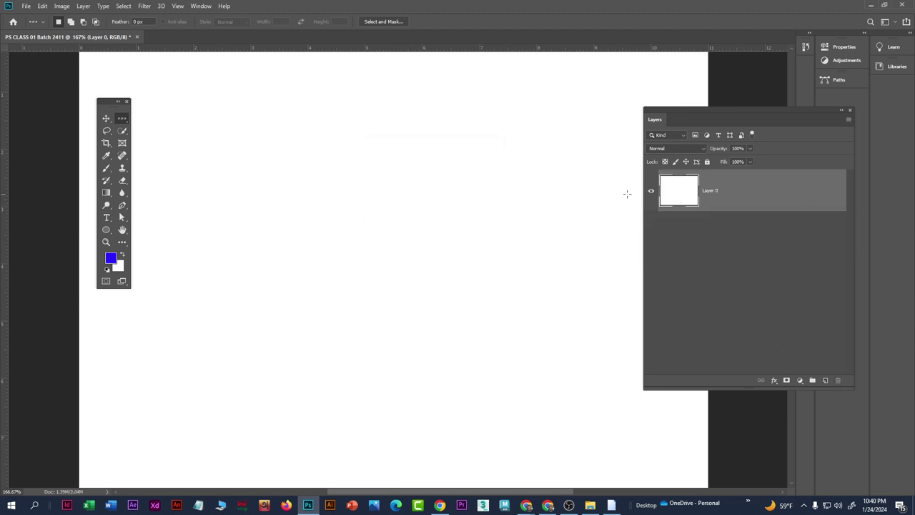
scroll(407, 204, down, 3)
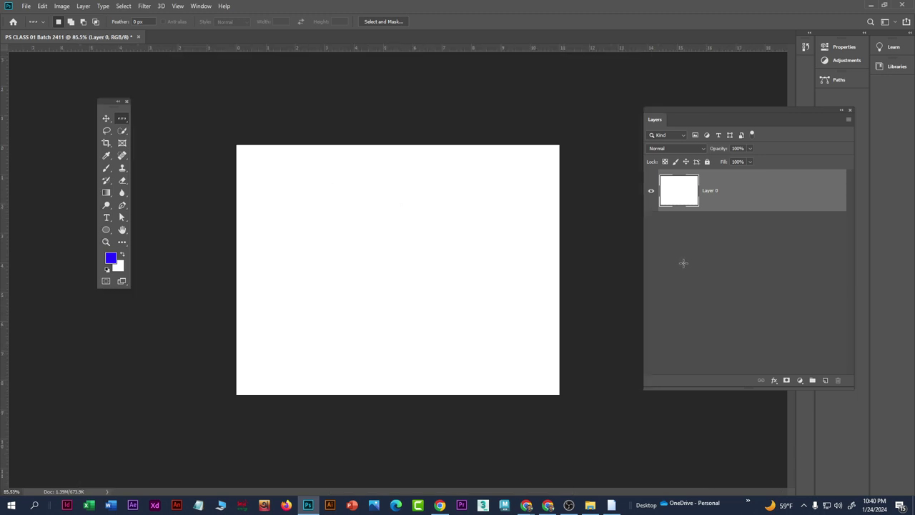
click(825, 380)
scroll(337, 173, up, 2)
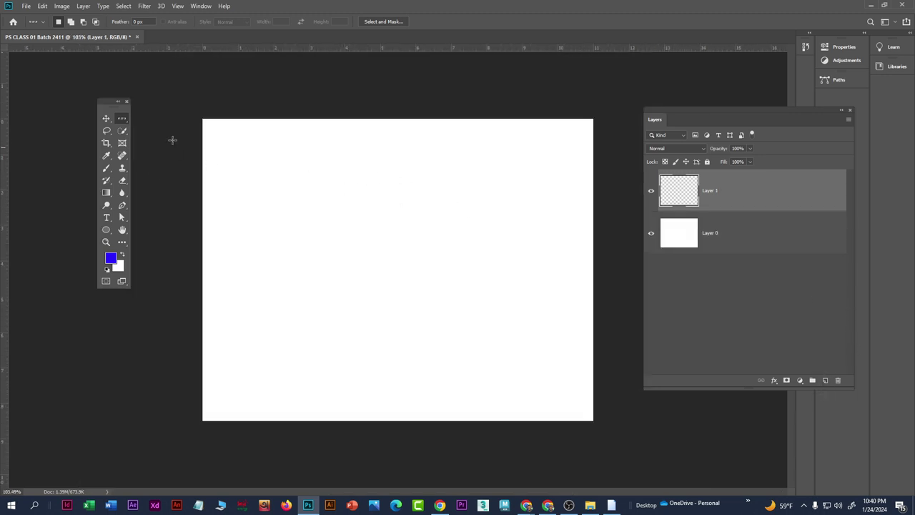
Step: Select a single pixel row across the canvas, fill it with blue, and deselect
right_click(123, 119)
click(189, 137)
click(398, 230)
scroll(398, 230, up, 8)
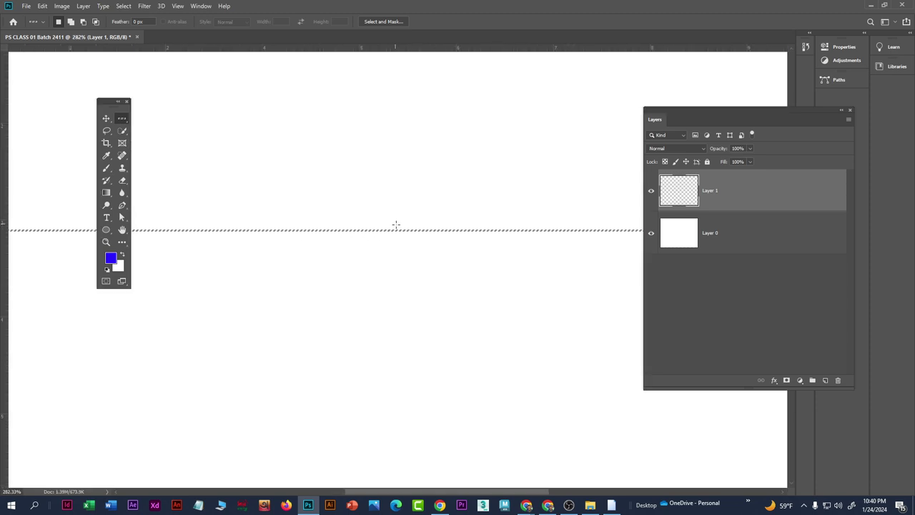
scroll(399, 232, up, 4)
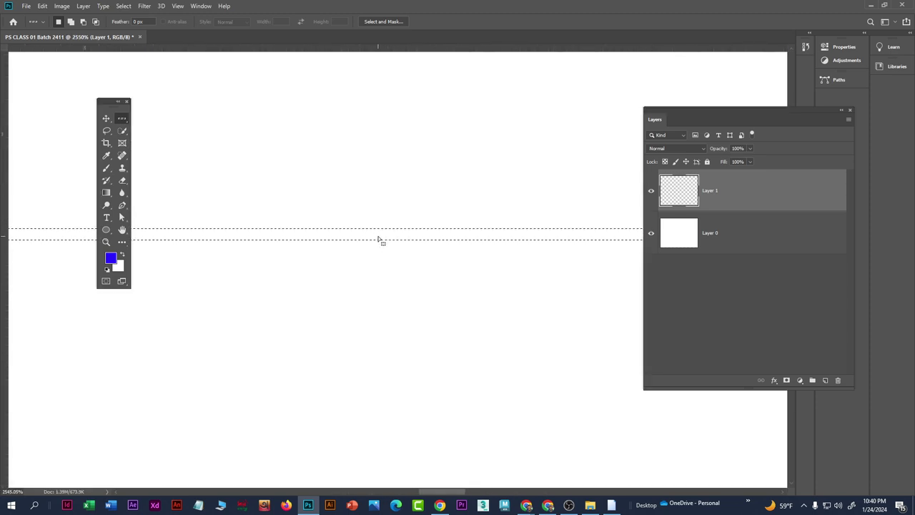
key(alt+BackSpace)
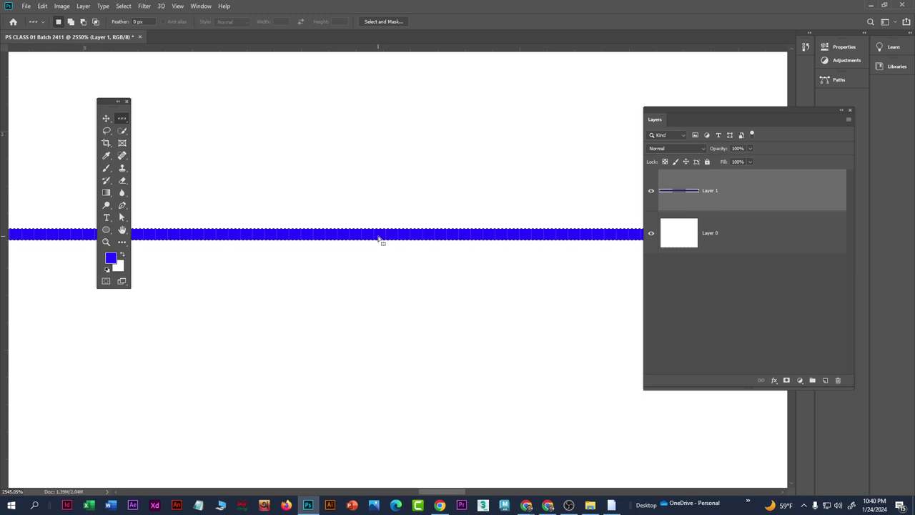
key(ctrl+d)
Step: Add a new layer and select a single pixel column across the canvas
click(826, 381)
right_click(124, 120)
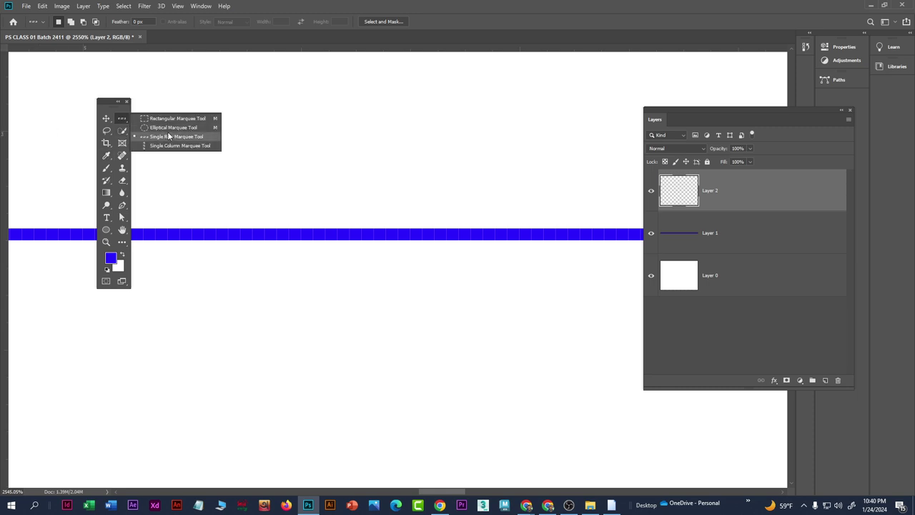
click(173, 146)
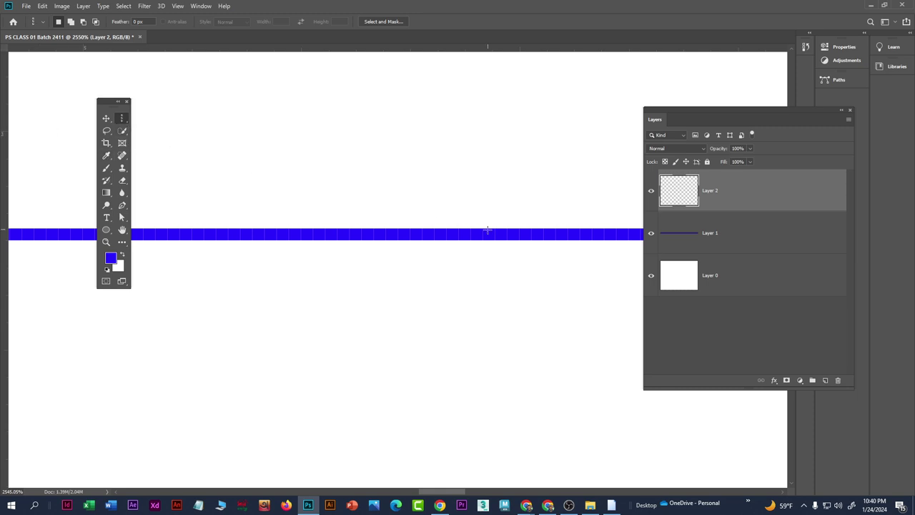
click(428, 213)
Step: Set the foreground to ff0000, fill the column with red, and deselect
click(111, 259)
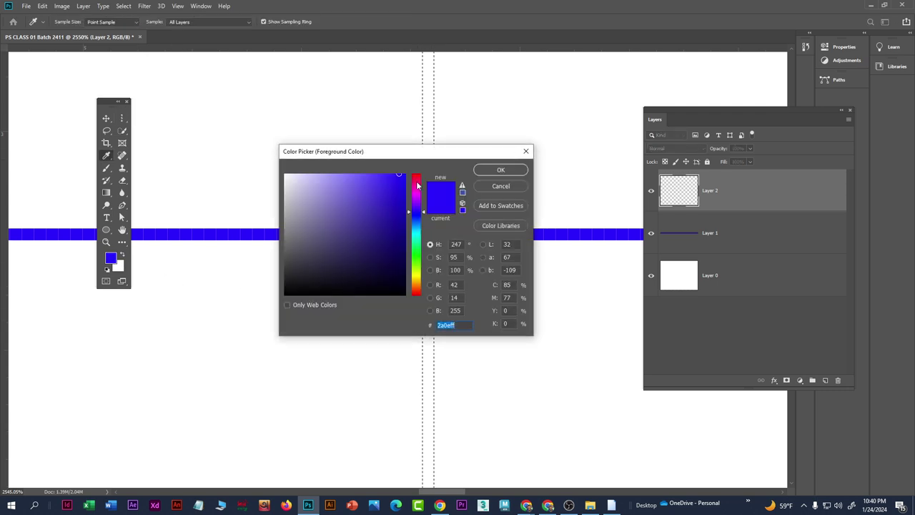
click(416, 175)
click(404, 173)
click(501, 170)
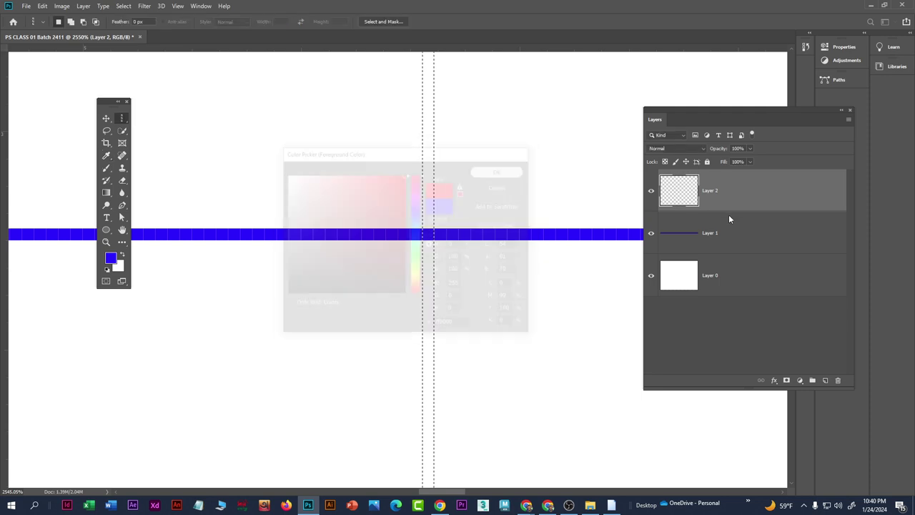
key(alt+BackSpace)
key(ctrl+d)
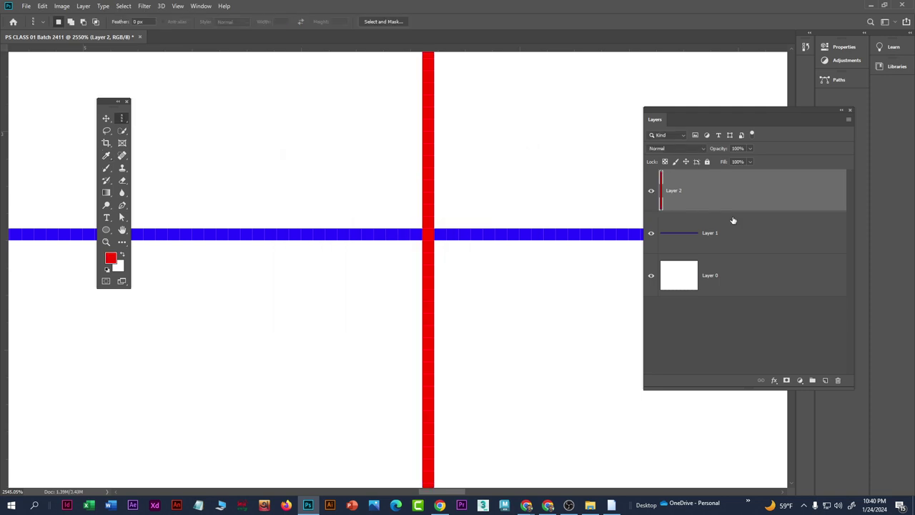
Step: Shift the red vertical line slightly with the Move tool and view the canvas at 100%
click(106, 118)
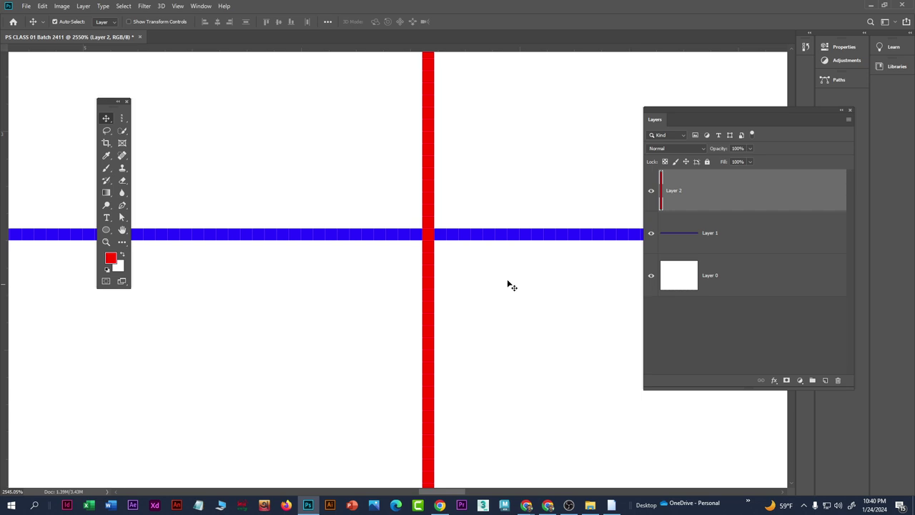
mouse_move(431, 201)
mouse_down()
mouse_move(278, 182)
mouse_move(437, 208)
mouse_up()
scroll(433, 225, down, 10)
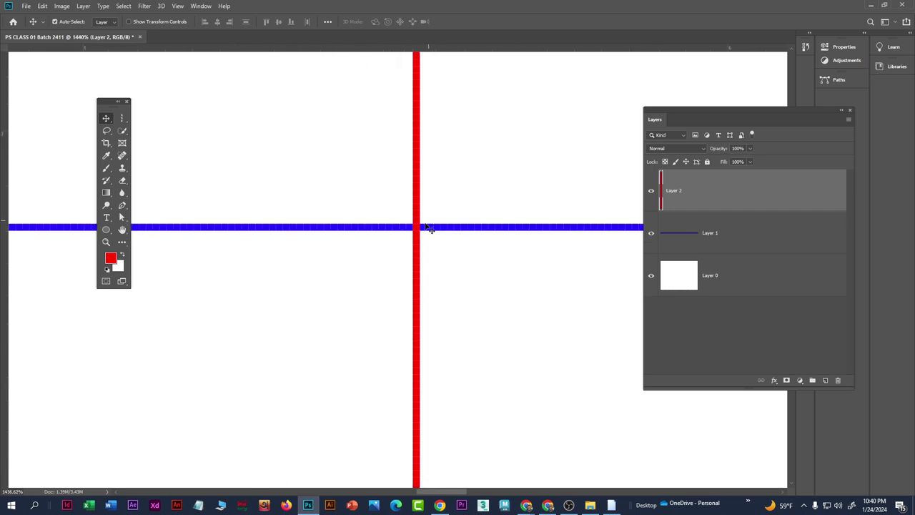
scroll(421, 235, down, 8)
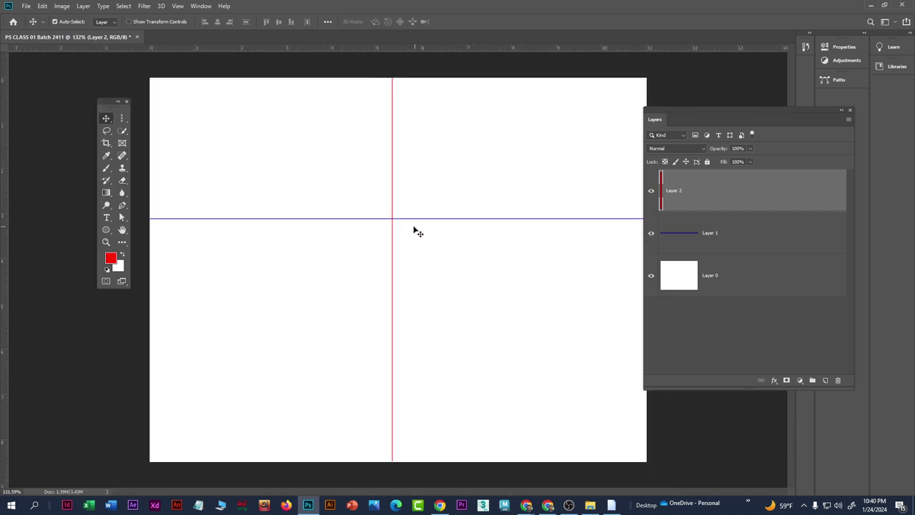
scroll(413, 227, up, 2)
scroll(364, 232, up, 1)
scroll(358, 224, up, 1)
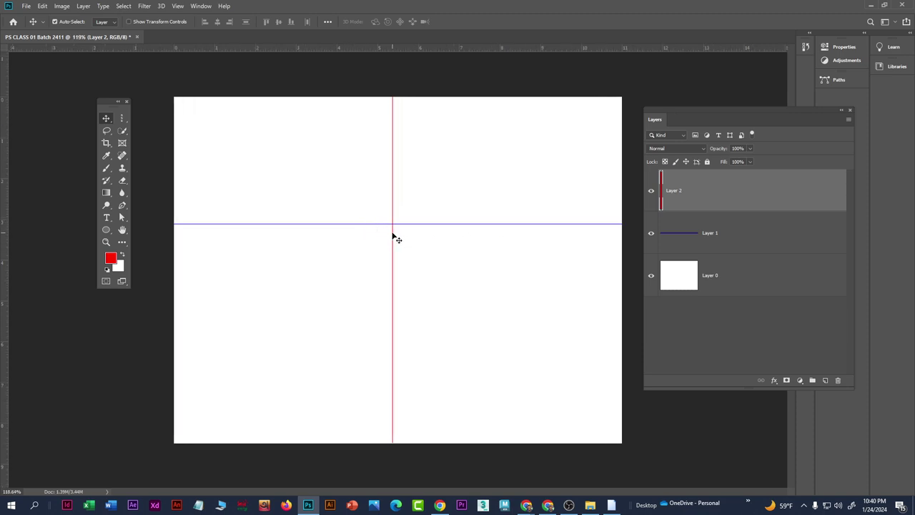
scroll(392, 236, up, 6)
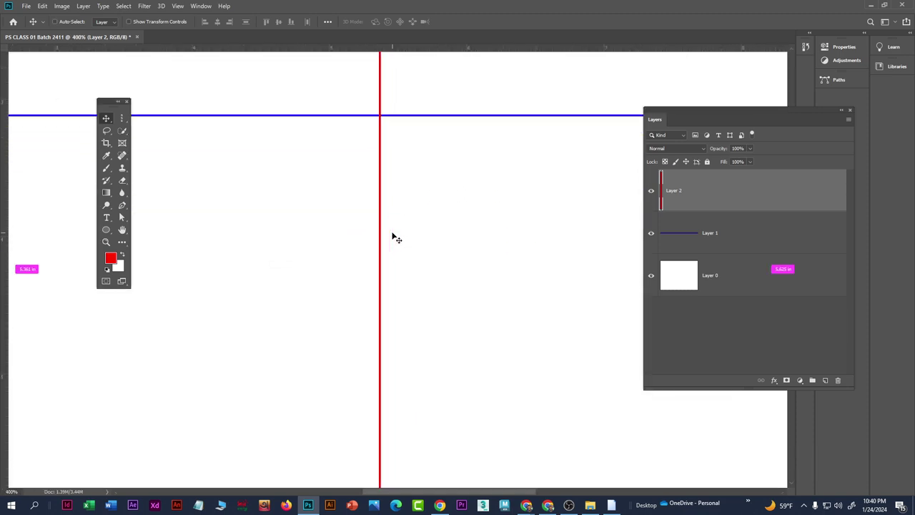
scroll(393, 237, down, 9)
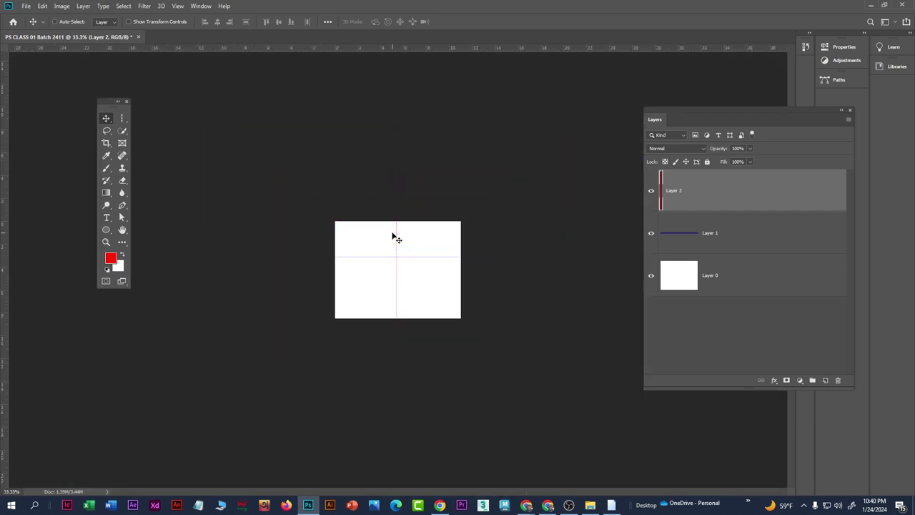
key(ctrl+1)
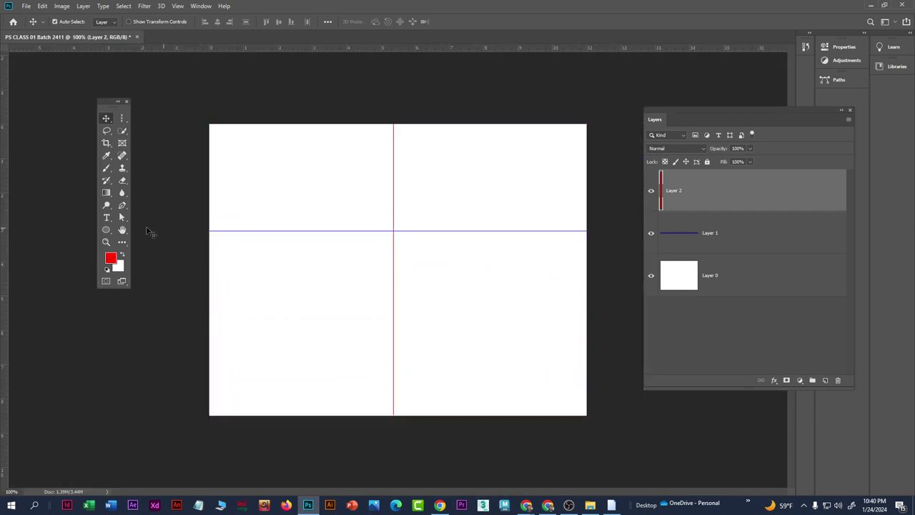
drag(107, 102, 91, 114)
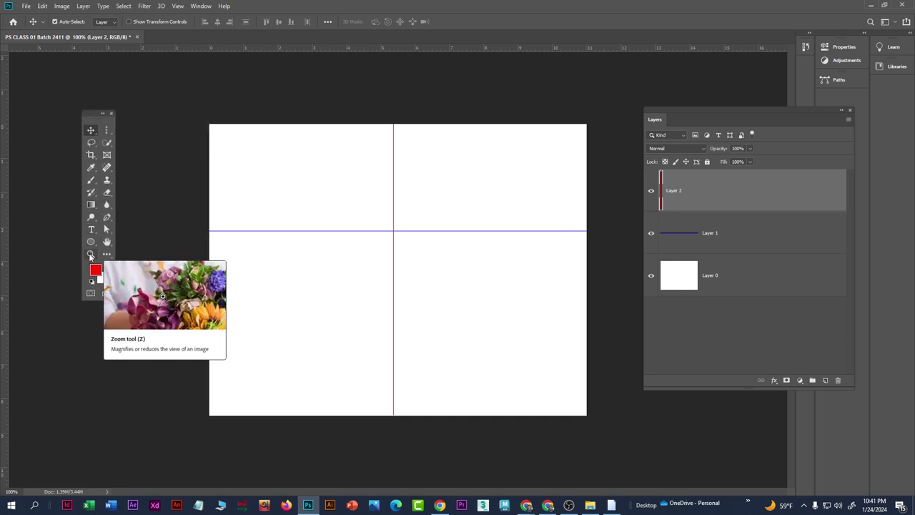
click(91, 254)
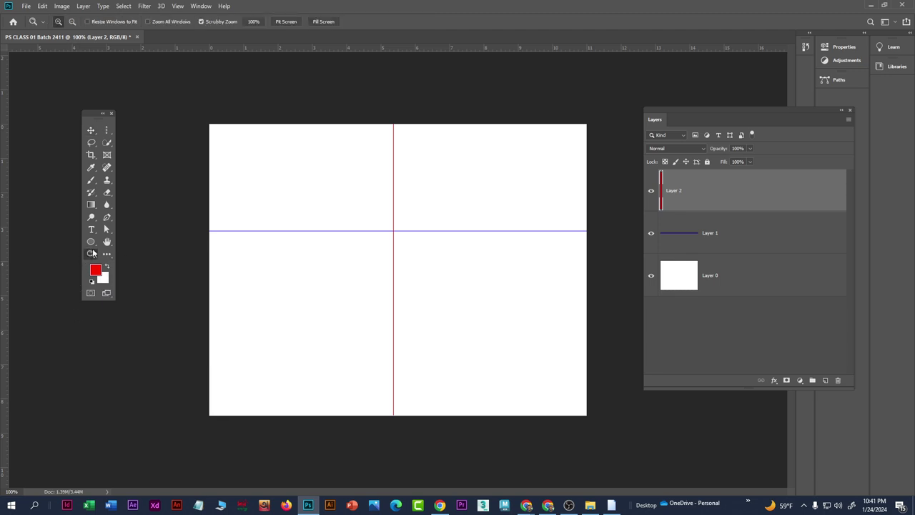
drag(388, 221, 460, 267)
drag(514, 339, 419, 303)
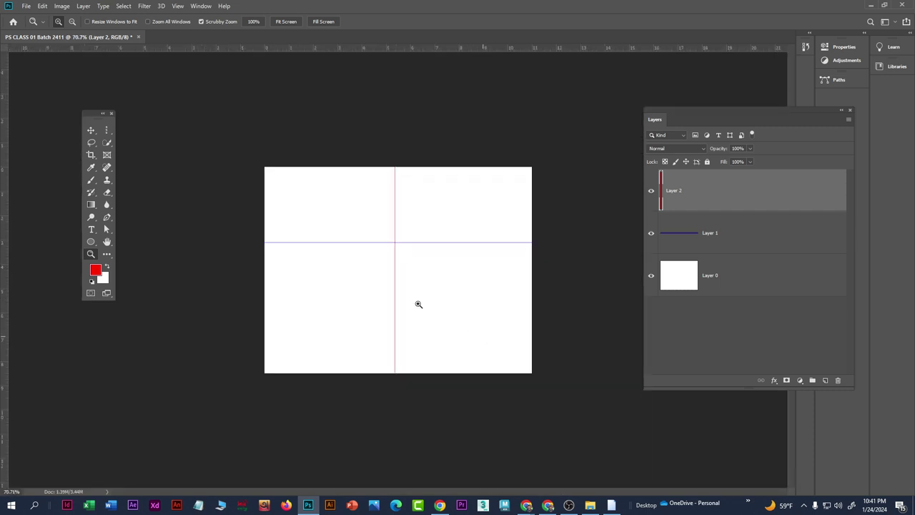
click(72, 22)
drag(411, 257, 336, 224)
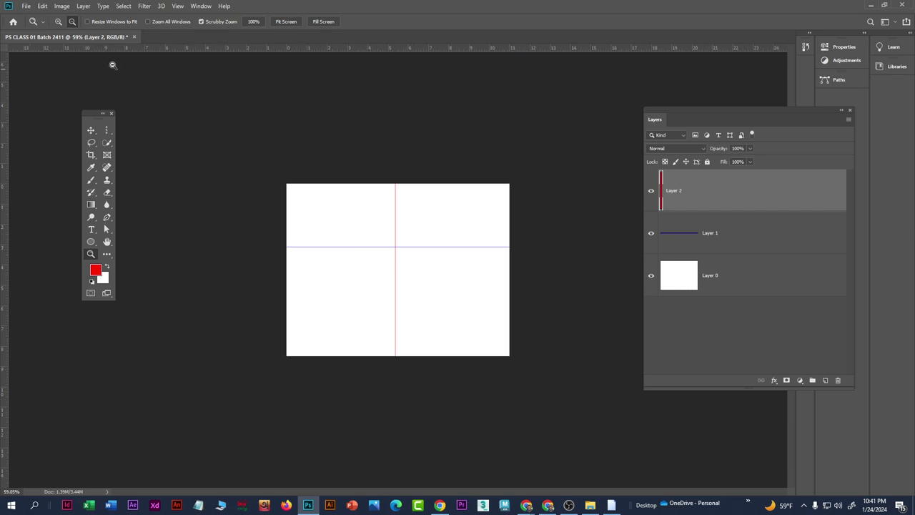
click(58, 22)
drag(386, 256, 416, 290)
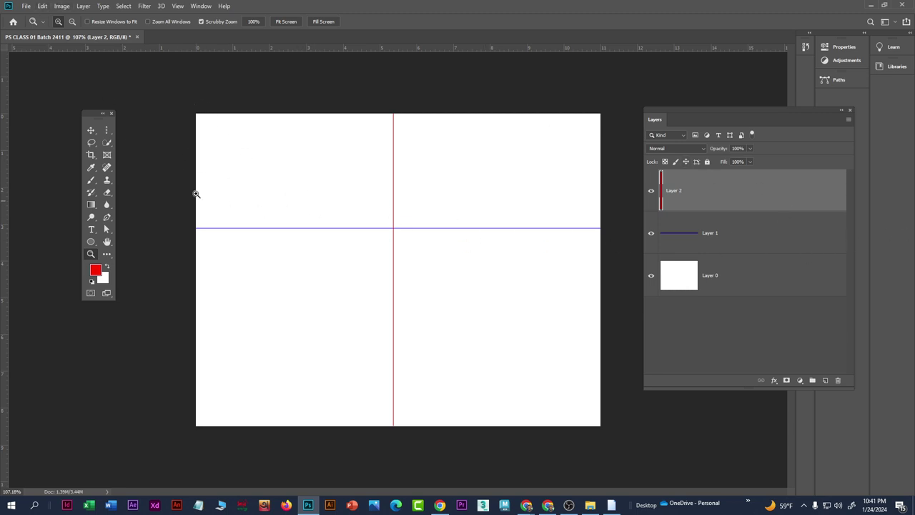
click(42, 7)
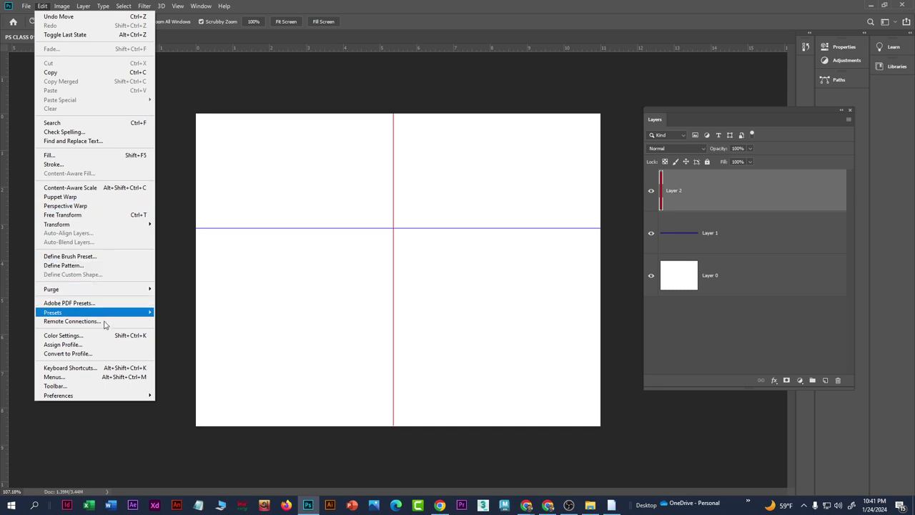
mouse_move(89, 397)
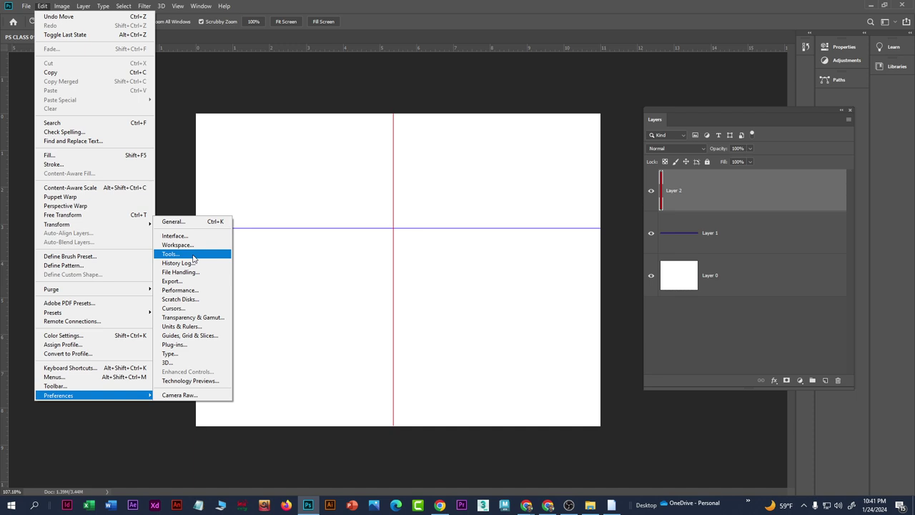
click(176, 254)
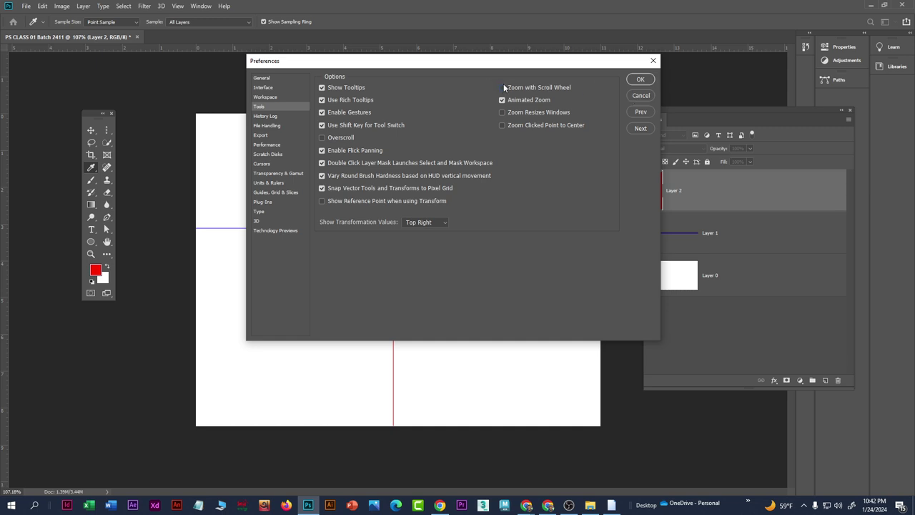
click(640, 80)
key(z)
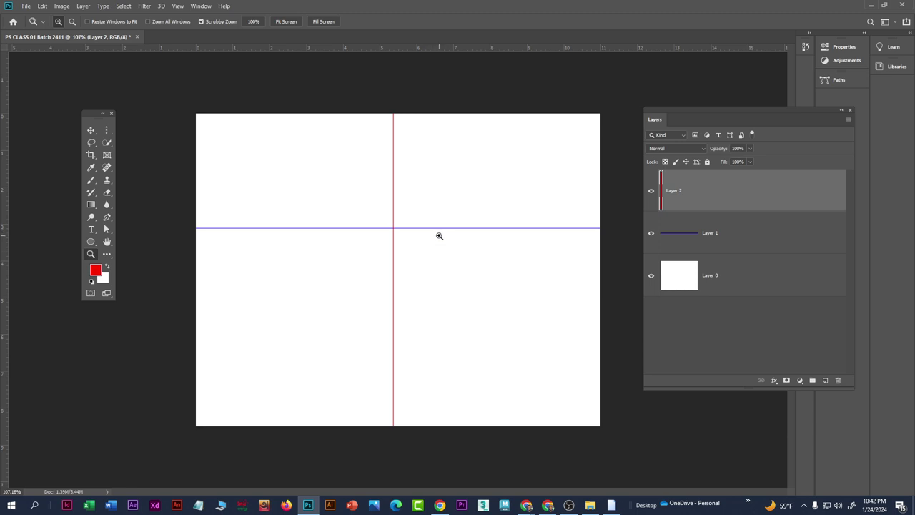
Step: Zoom the canvas out and switch back to the Move tool
drag(437, 235, 190, 200)
click(91, 130)
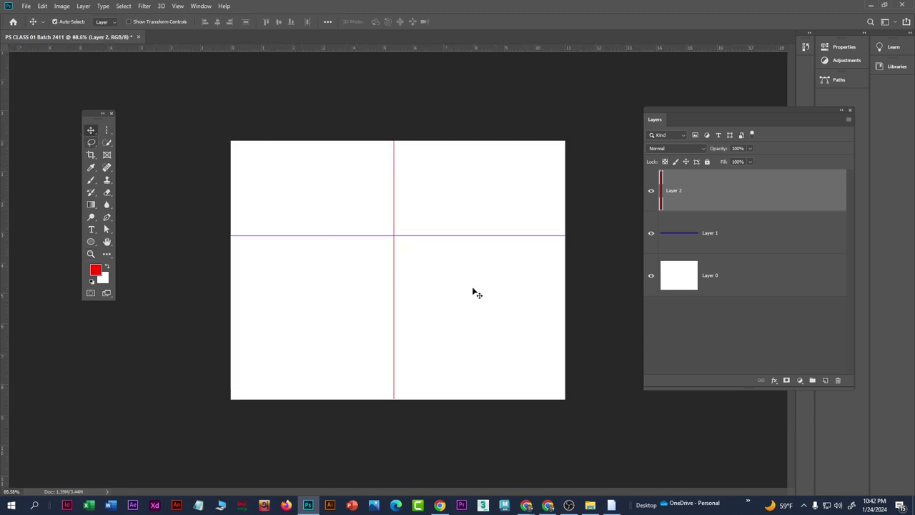
scroll(465, 293, down, 2)
scroll(397, 267, up, 2)
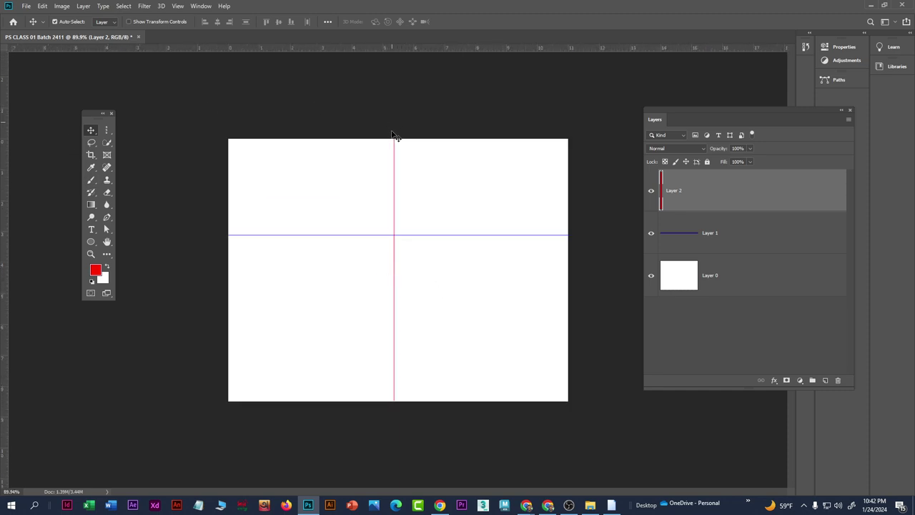
scroll(402, 245, up, 2)
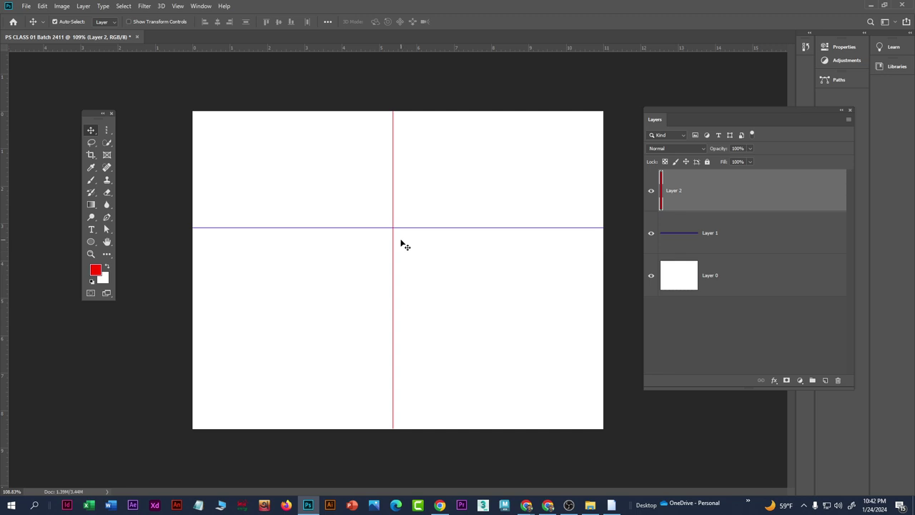
scroll(399, 240, down, 1)
scroll(399, 240, down, 1)
scroll(398, 241, up, 2)
Step: Make Layer 0 active and bring up the Edit > Preferences submenu
click(399, 211)
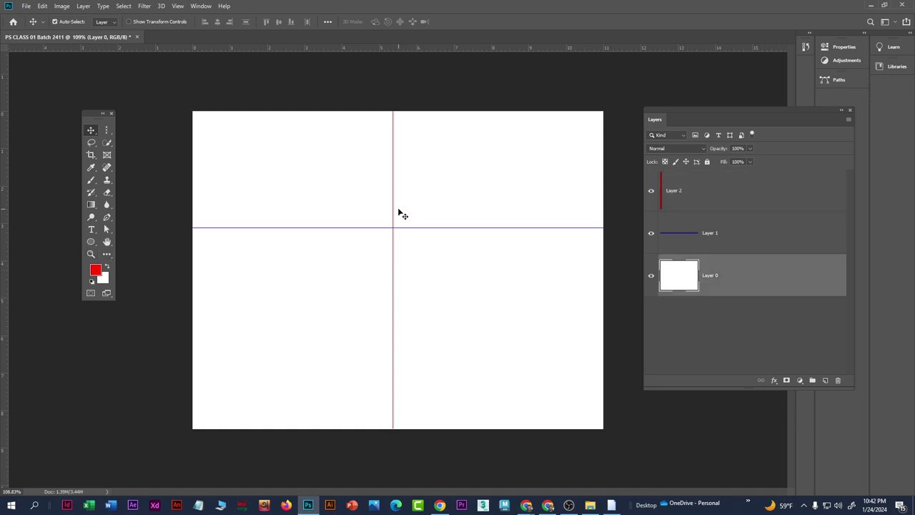
scroll(401, 213, down, 4)
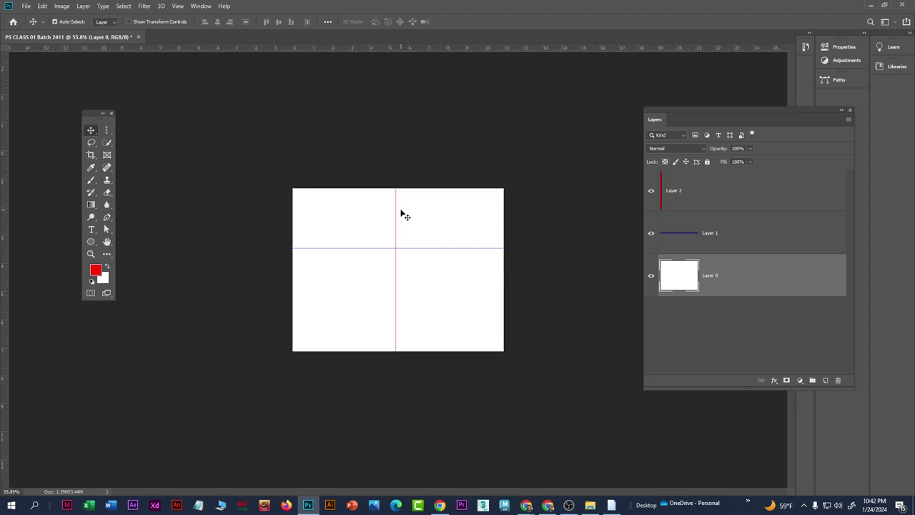
scroll(404, 241, up, 4)
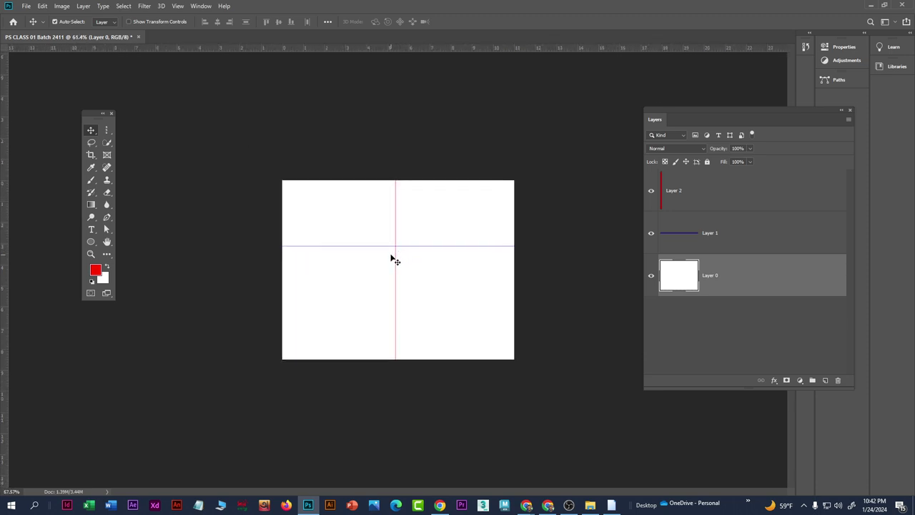
scroll(390, 252, down, 3)
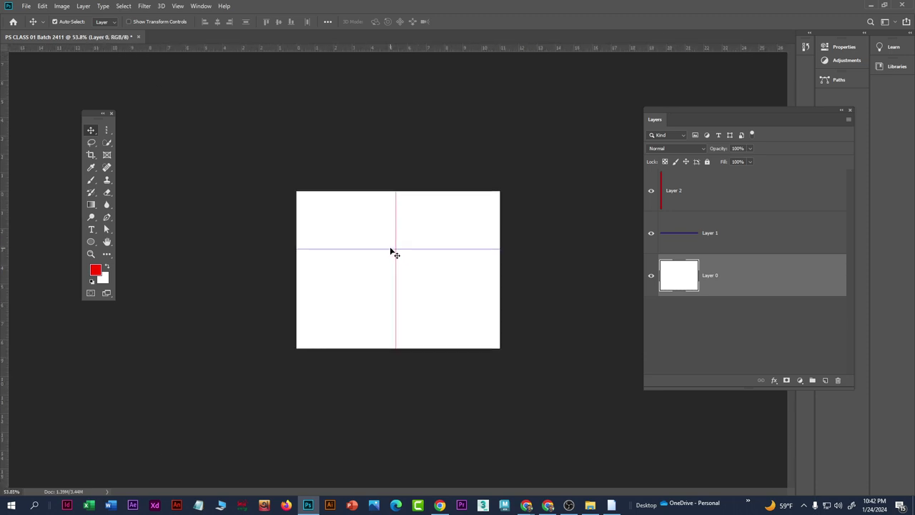
scroll(390, 252, up, 3)
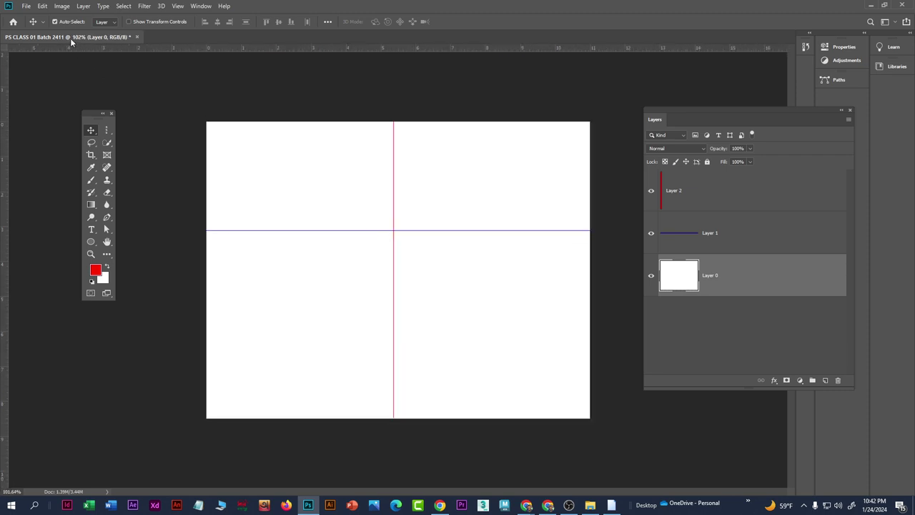
click(42, 6)
mouse_move(118, 396)
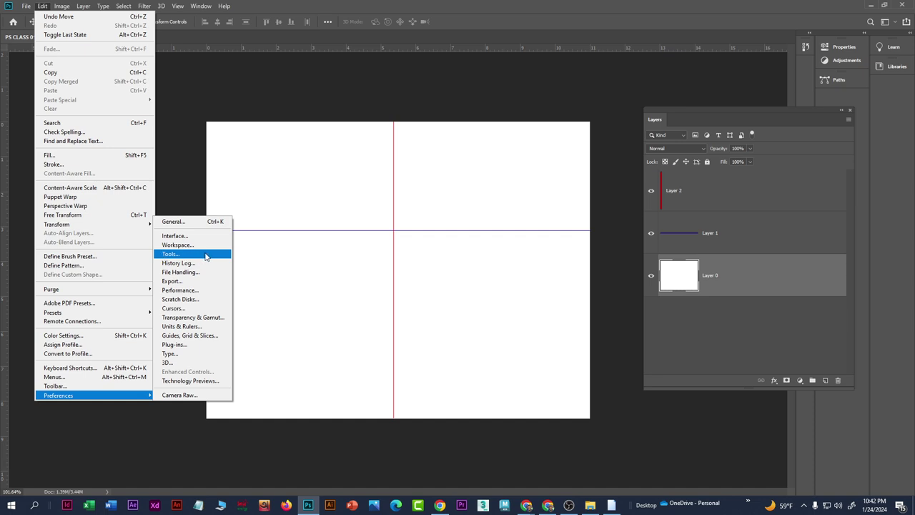
Step: Turn on Zoom with Scroll Wheel in the Tools preferences and confirm with OK
click(206, 255)
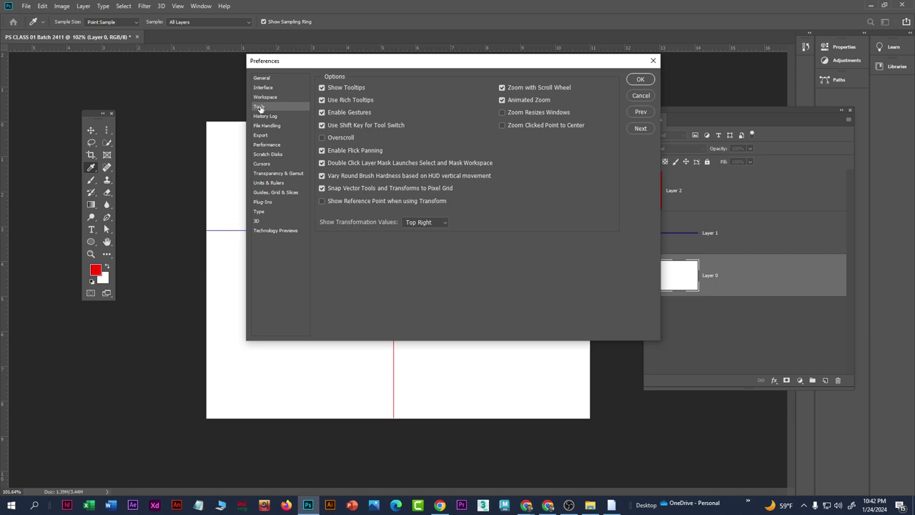
click(531, 87)
click(646, 80)
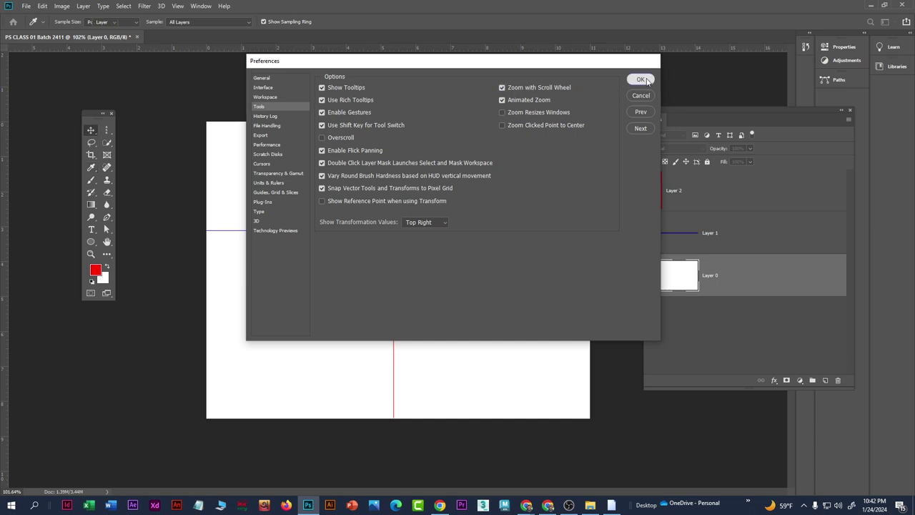
scroll(421, 264, down, 1)
scroll(386, 238, up, 2)
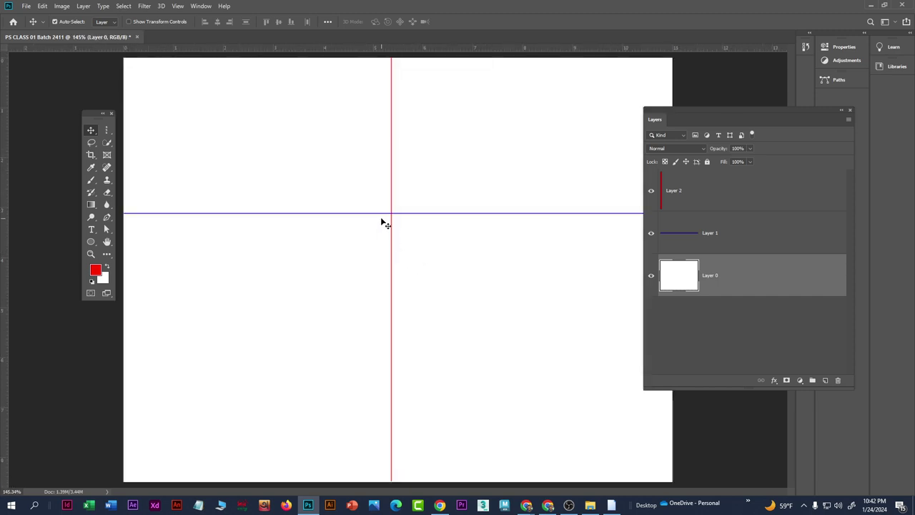
scroll(382, 221, up, 1)
scroll(386, 224, down, 5)
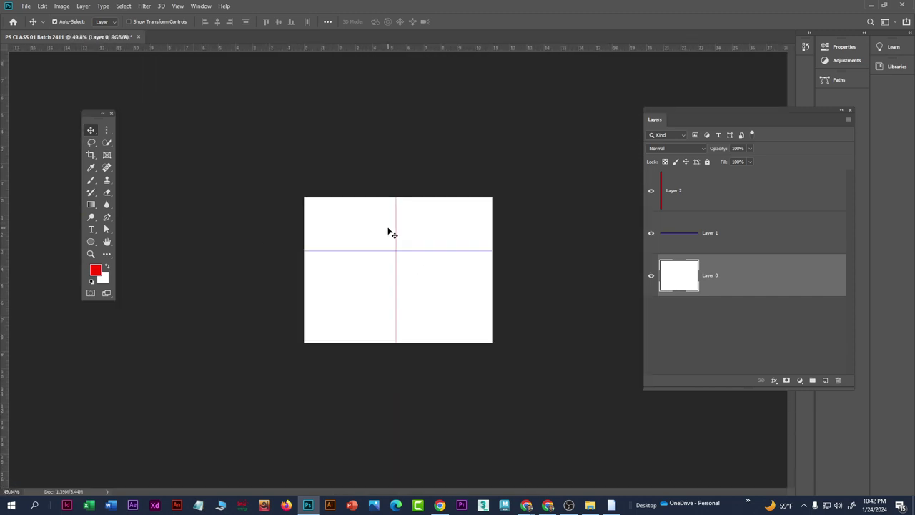
Step: Delete Layer 1 (blue line) and Layer 2 (red line), confirming each deletion
scroll(390, 231, up, 3)
click(768, 247)
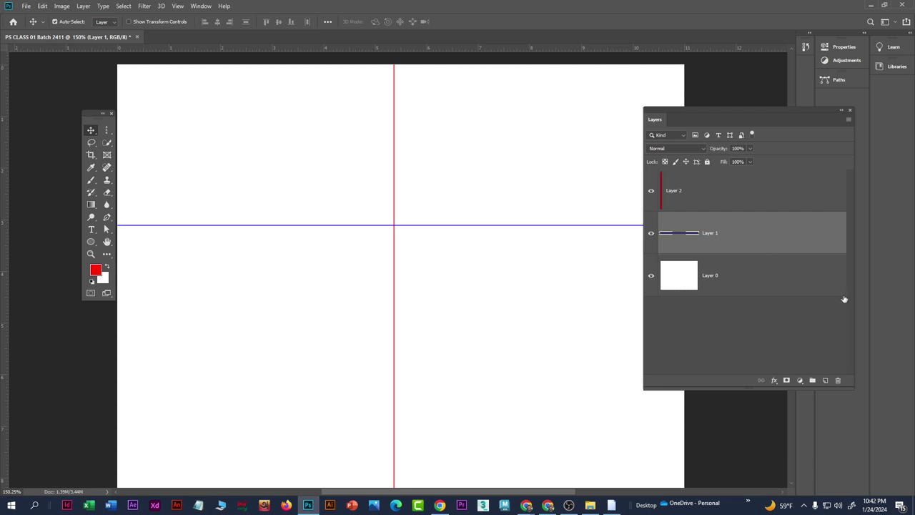
click(837, 381)
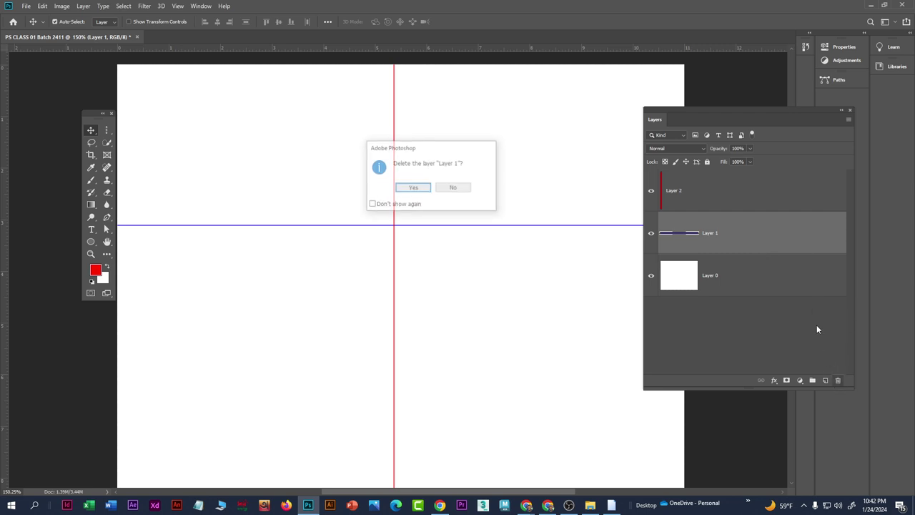
click(411, 188)
click(760, 188)
click(838, 380)
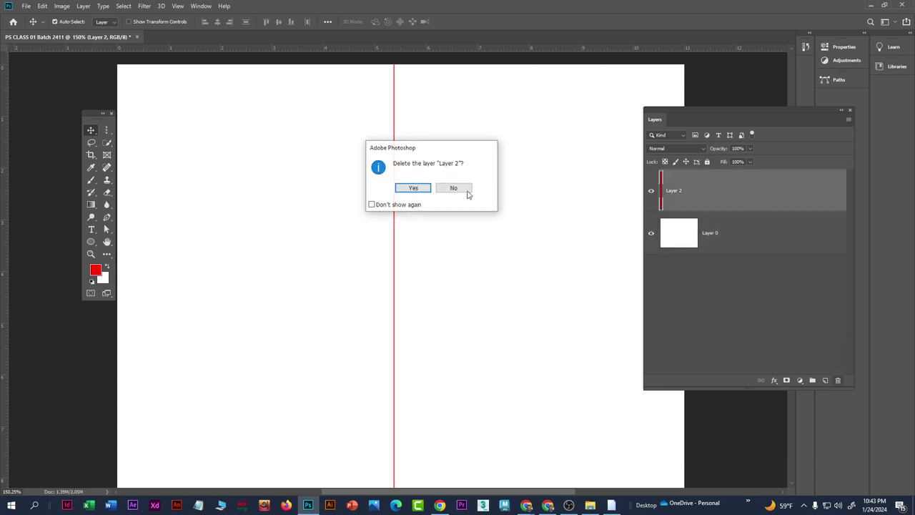
click(414, 188)
scroll(293, 249, down, 4)
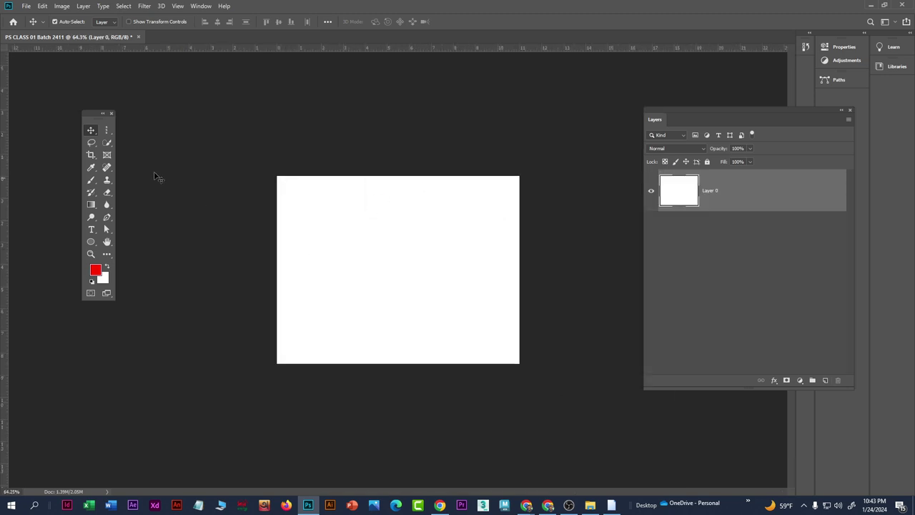
right_click(91, 143)
Step: Switch from the Lasso to the Rectangular Marquee tool
click(90, 143)
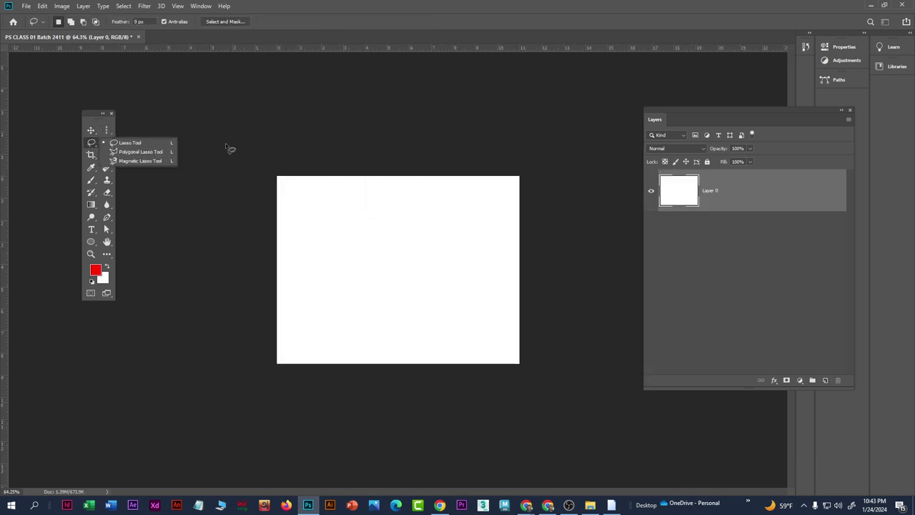
click(109, 128)
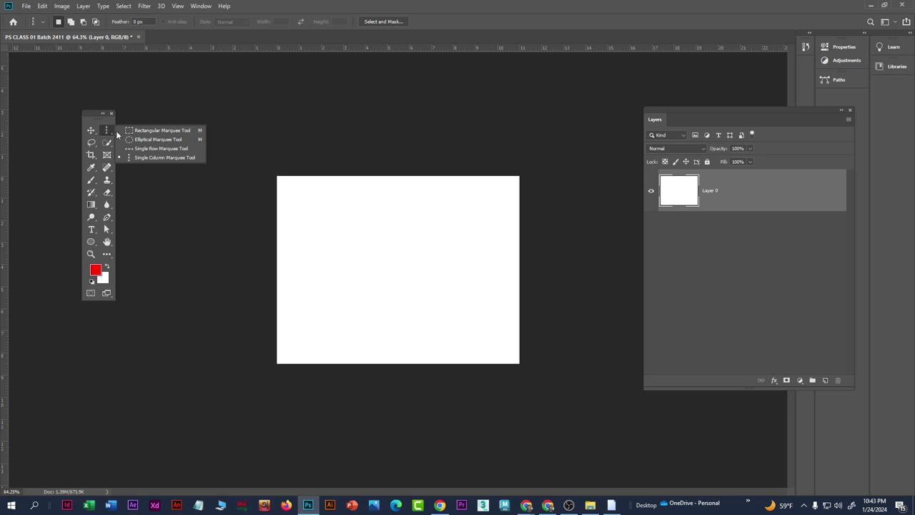
scroll(383, 228, up, 1)
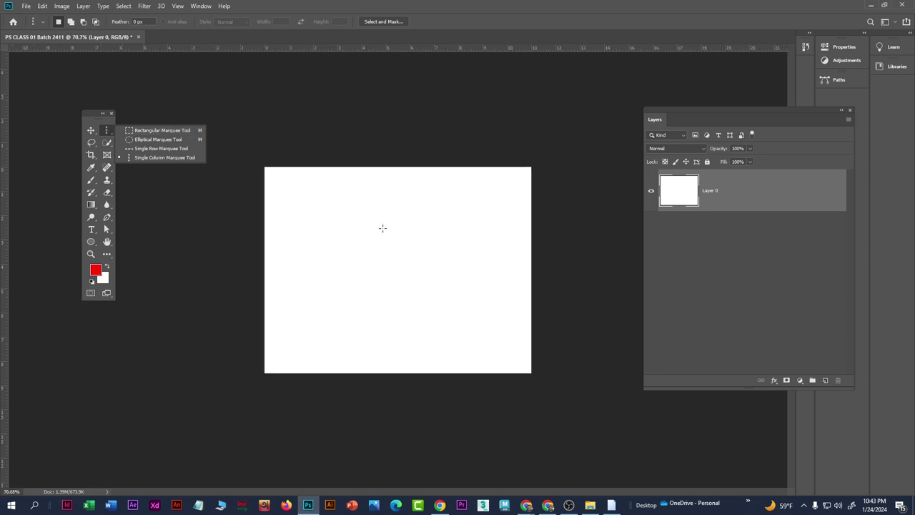
scroll(386, 226, up, 3)
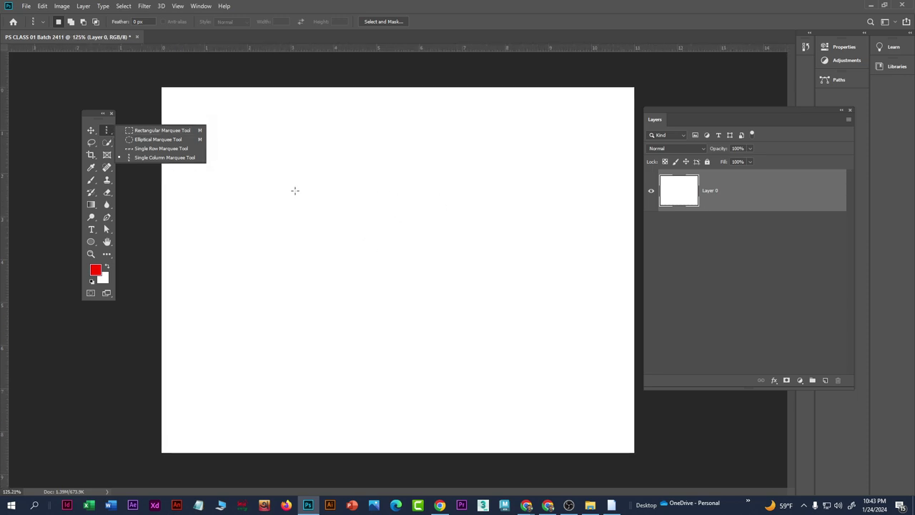
scroll(271, 188, down, 2)
scroll(458, 172, up, 1)
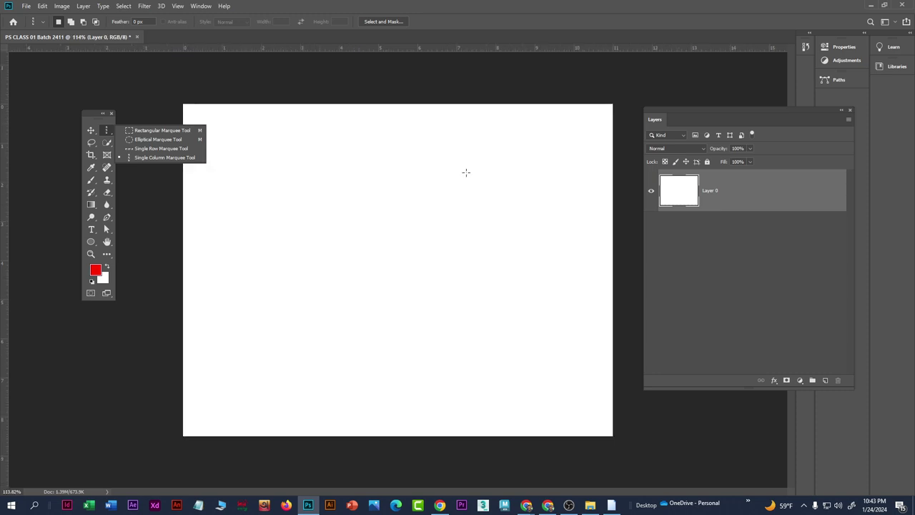
scroll(466, 172, up, 1)
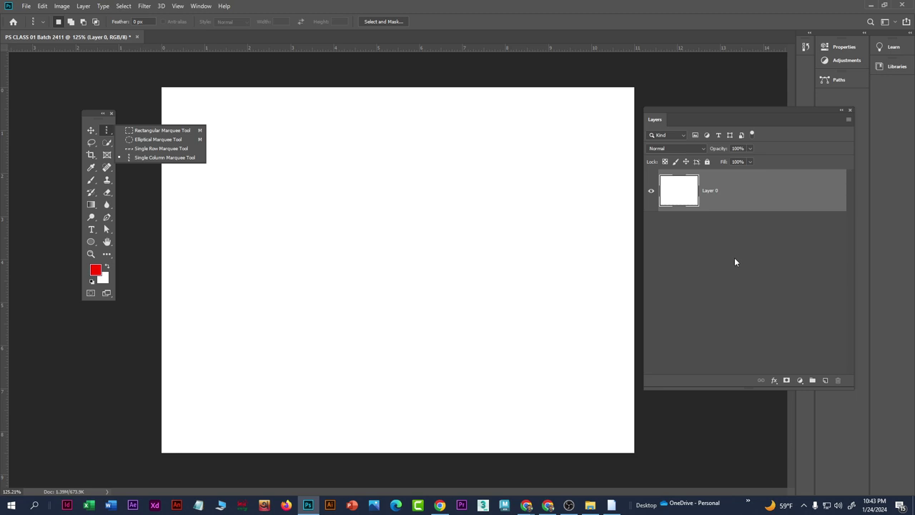
click(165, 132)
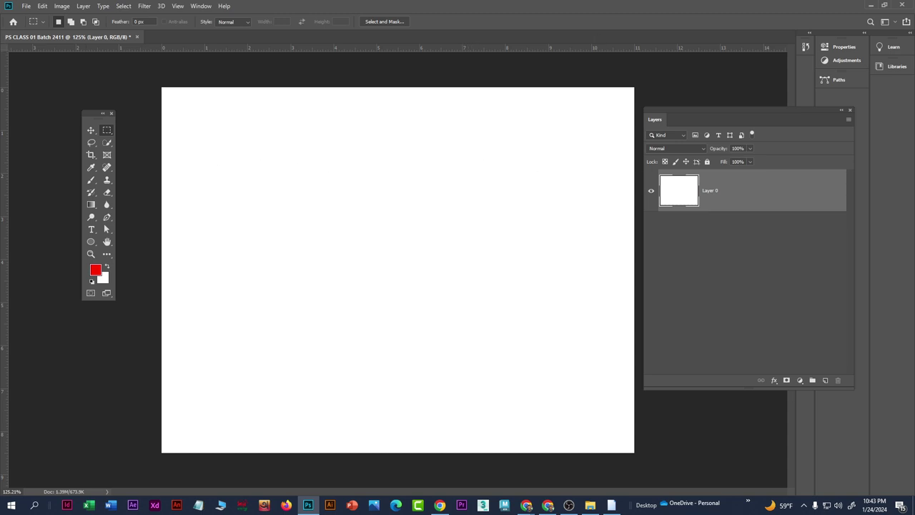
Step: Reposition the floating Layers panel and keep Rectangular Marquee selected
key(alt+Tab)
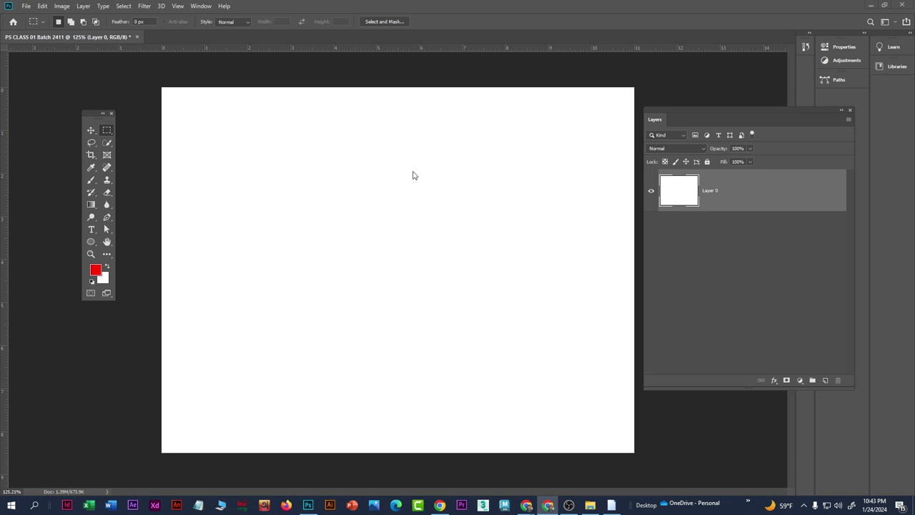
drag(663, 110, 673, 110)
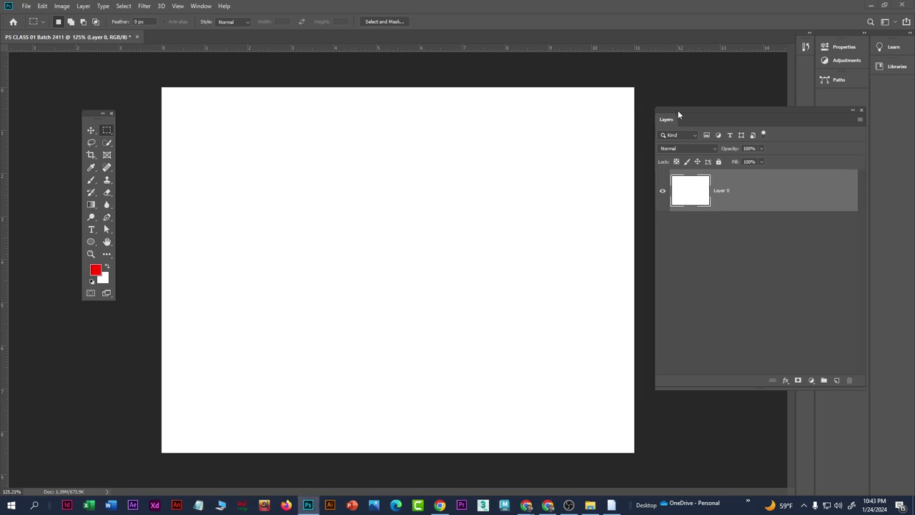
right_click(105, 131)
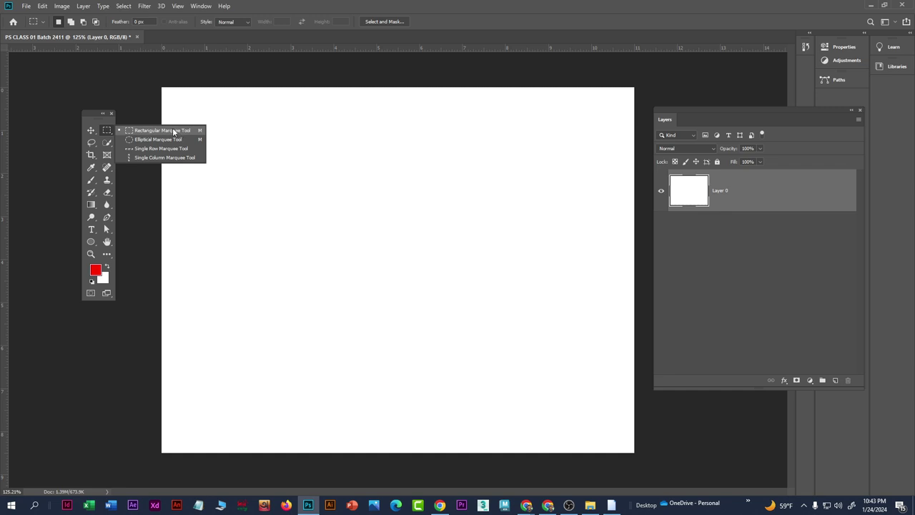
click(174, 131)
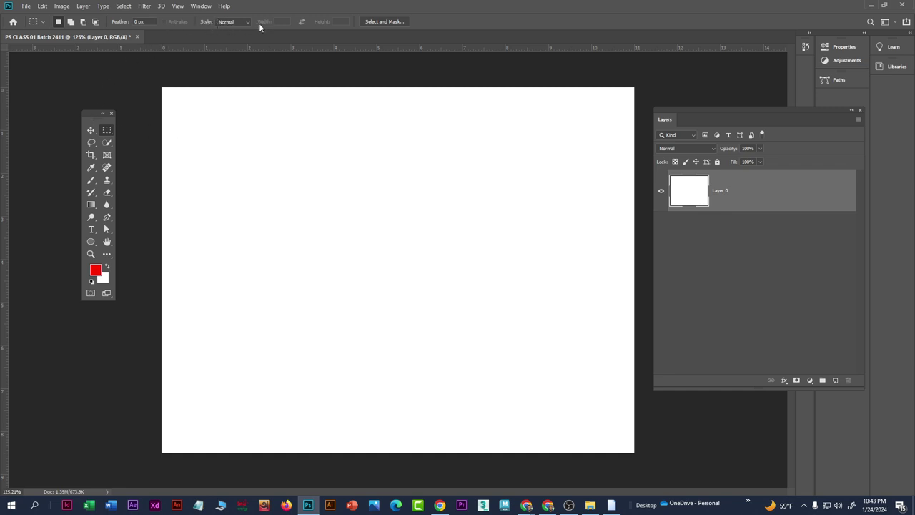
Step: Keep the Normal selection style and draw trial rectangular selections on the canvas
click(235, 23)
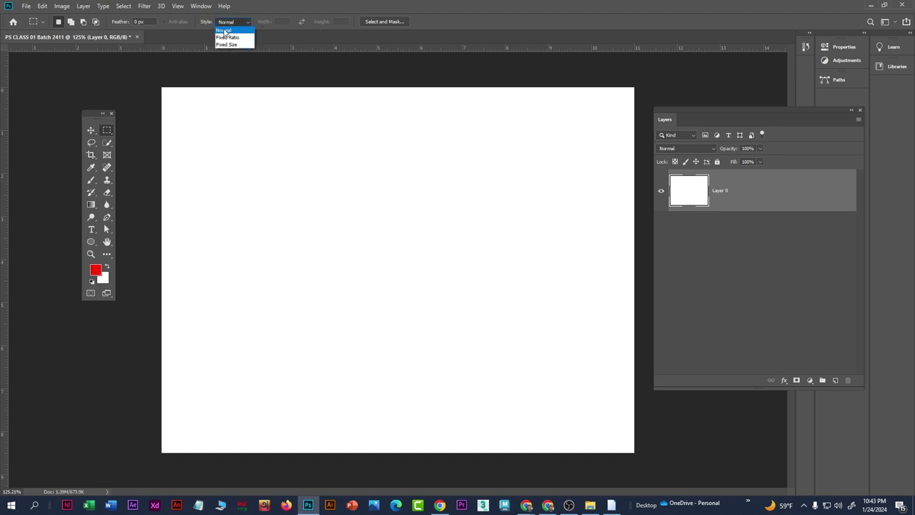
click(233, 29)
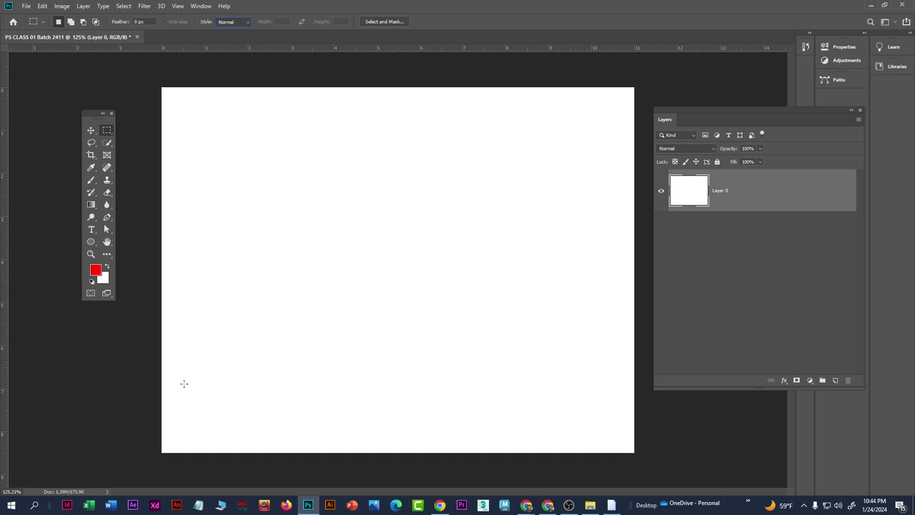
drag(212, 144, 423, 231)
mouse_move(420, 157)
mouse_down()
mouse_move(460, 194)
mouse_move(490, 279)
mouse_move(470, 235)
mouse_up()
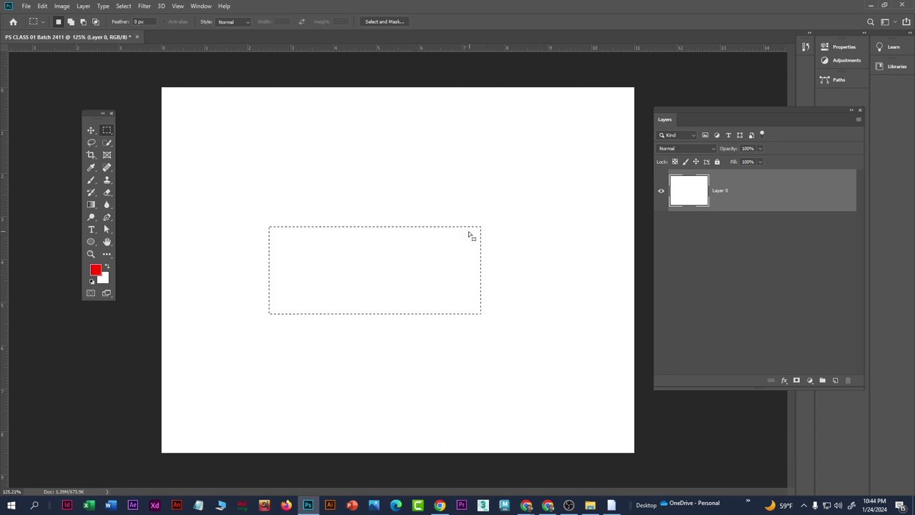
Step: Set the style to Fixed Ratio 10:6 and outline the flag rectangle upper left
click(233, 21)
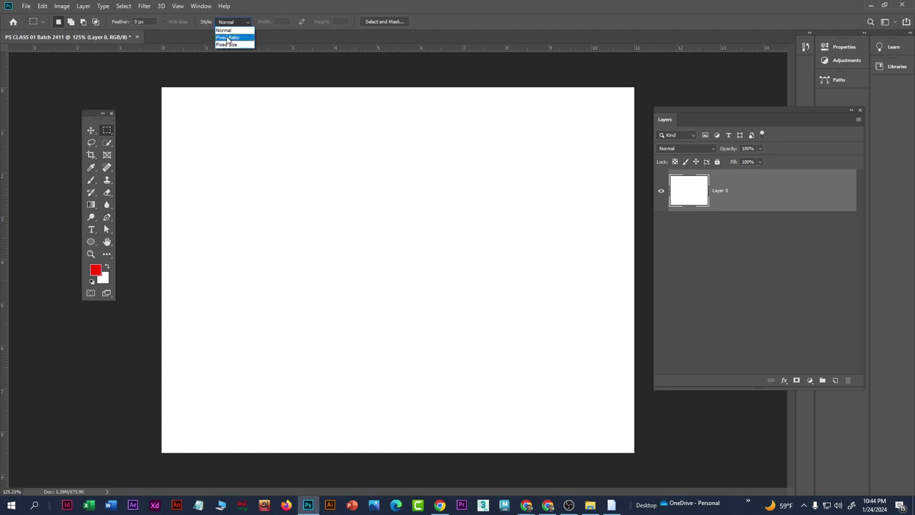
click(227, 37)
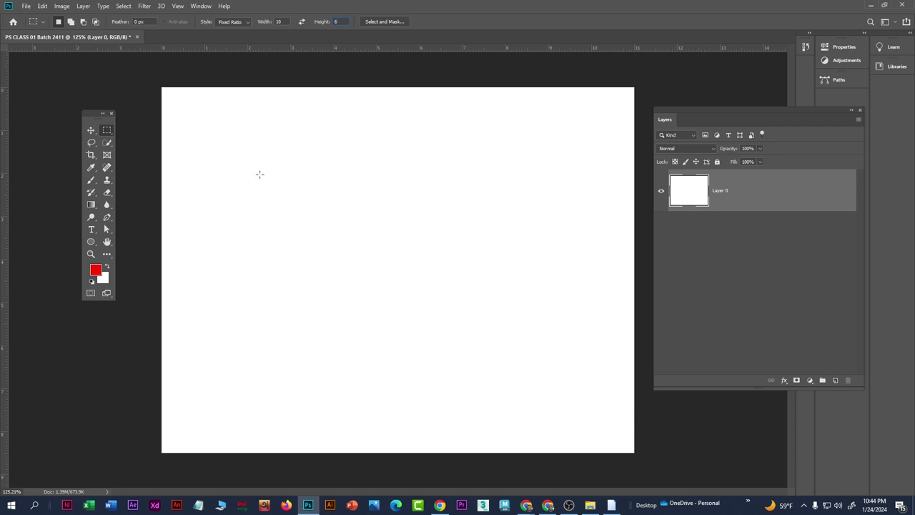
drag(260, 174, 494, 319)
key(ctrl+d)
drag(278, 172, 451, 251)
Step: Choose a dark green foreground, fill the 10:6 selection on Layer 1, and deselect
click(836, 381)
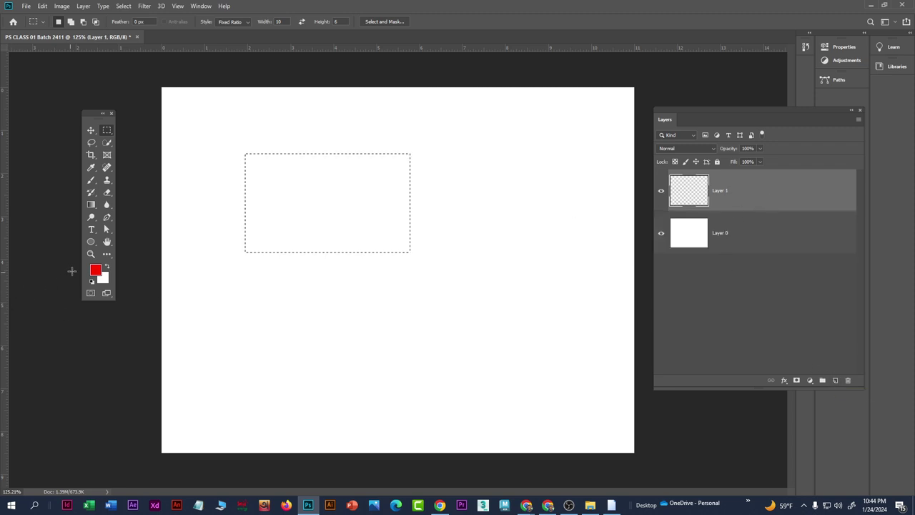
click(95, 269)
mouse_move(416, 209)
mouse_down()
mouse_move(416, 259)
mouse_move(403, 244)
mouse_move(407, 253)
mouse_up()
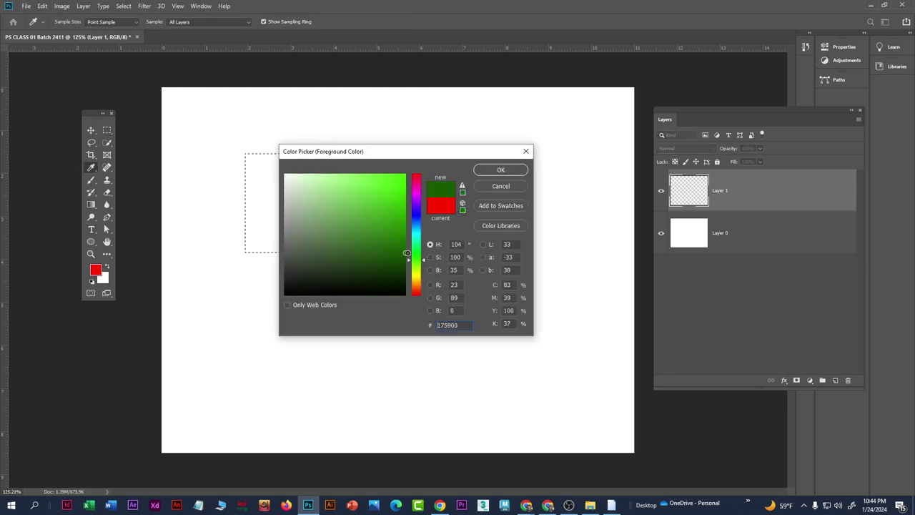
click(498, 170)
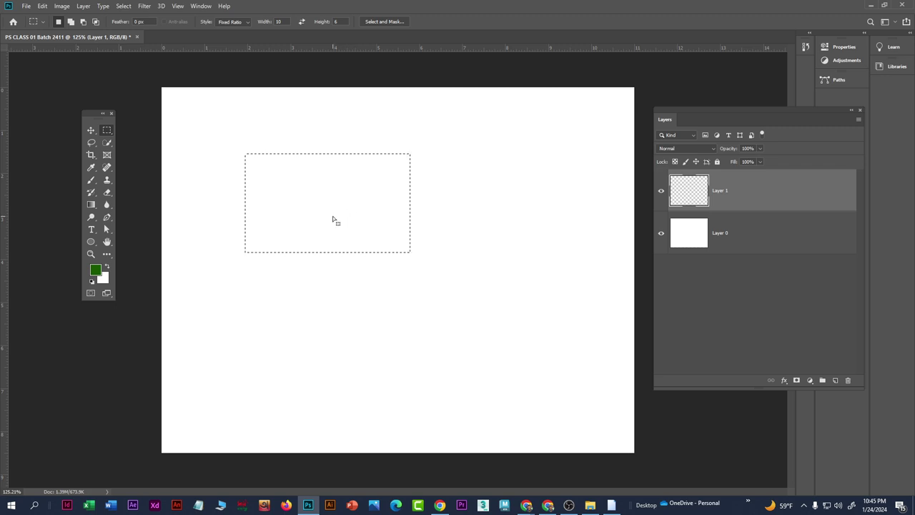
key(alt+Tab)
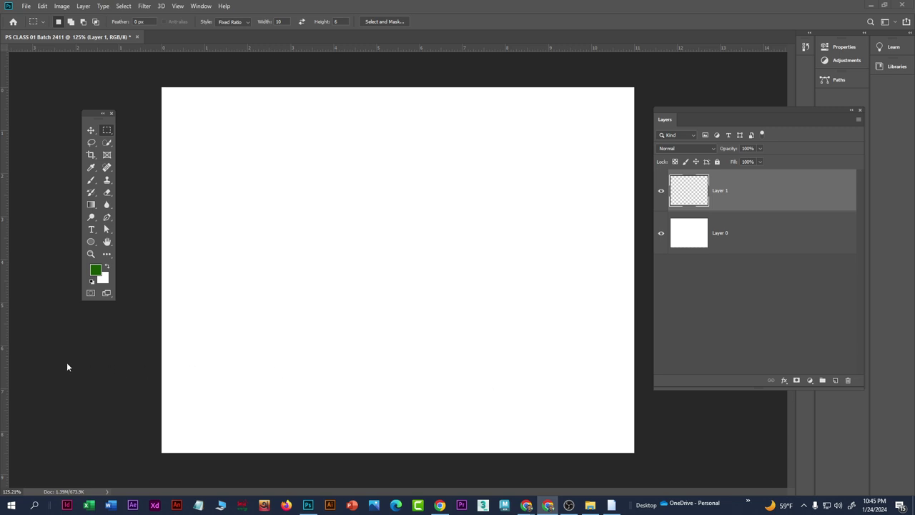
key(alt+Tab)
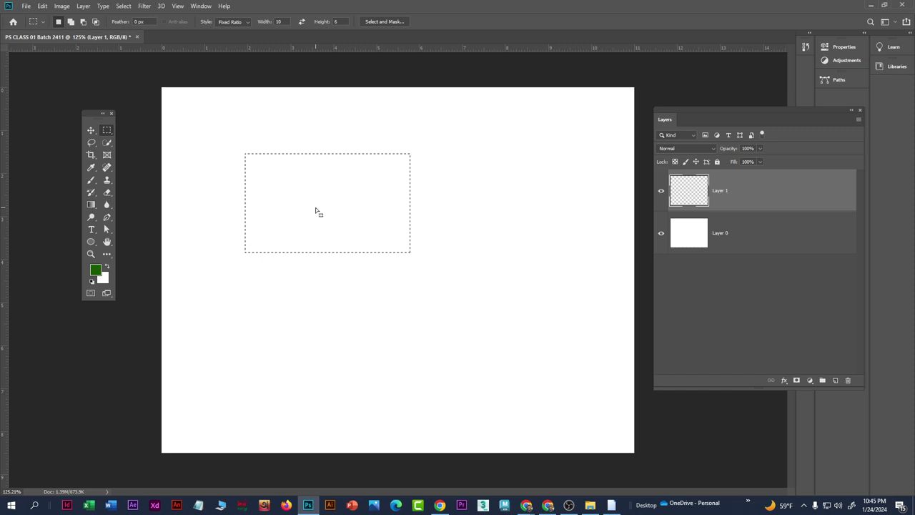
key(alt+BackSpace)
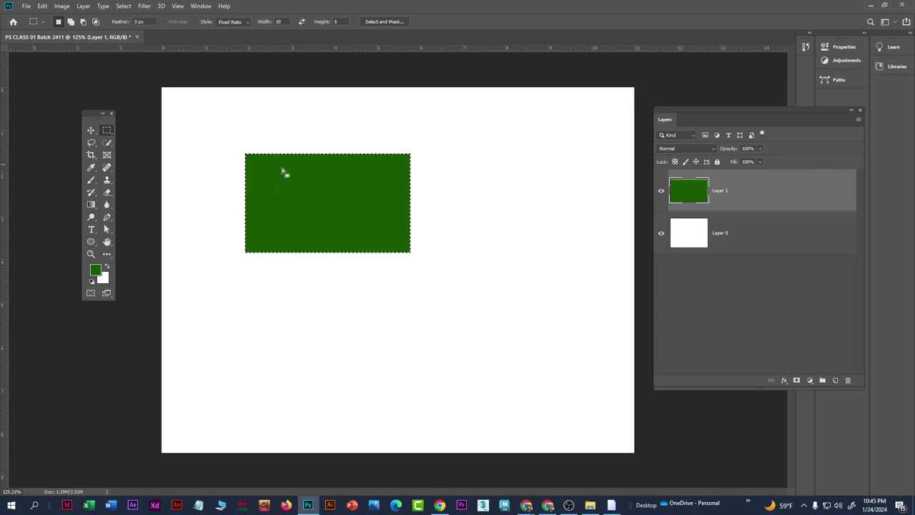
key(ctrl+d)
Step: Add a new layer and choose the Elliptical Marquee Tool with Normal style
click(836, 381)
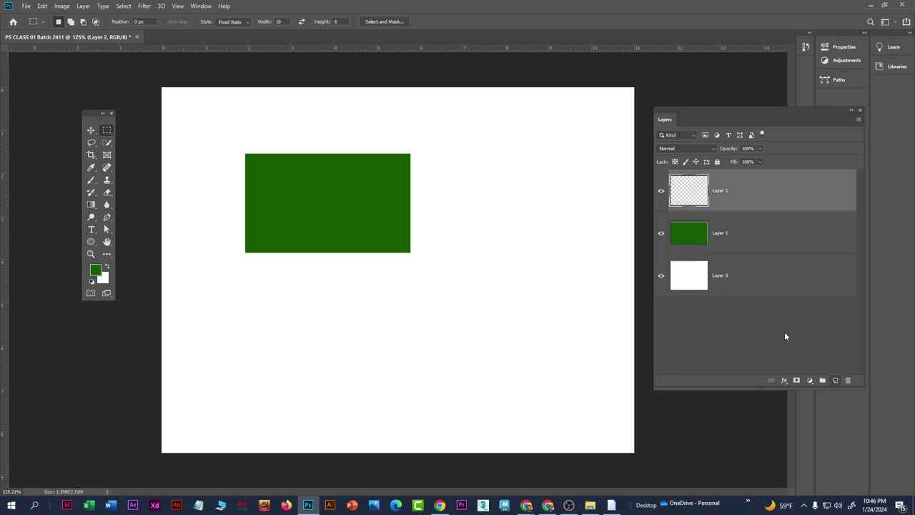
right_click(107, 132)
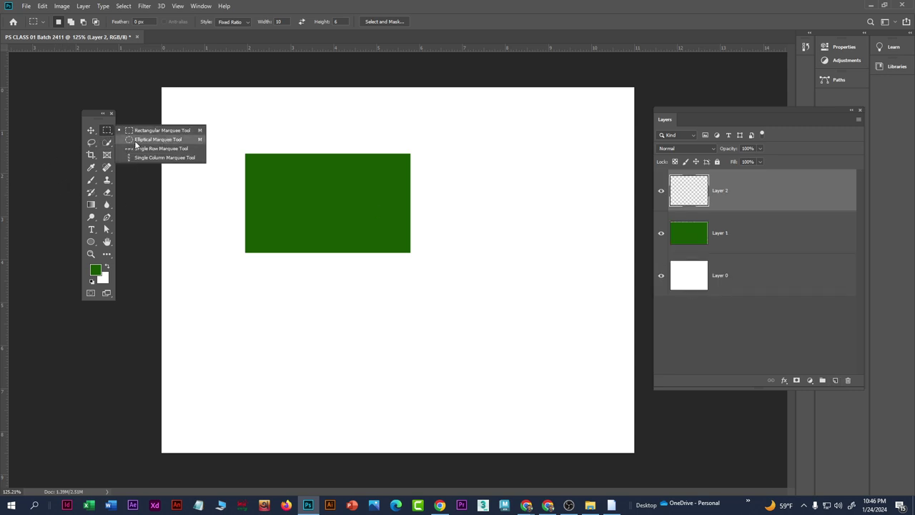
click(165, 139)
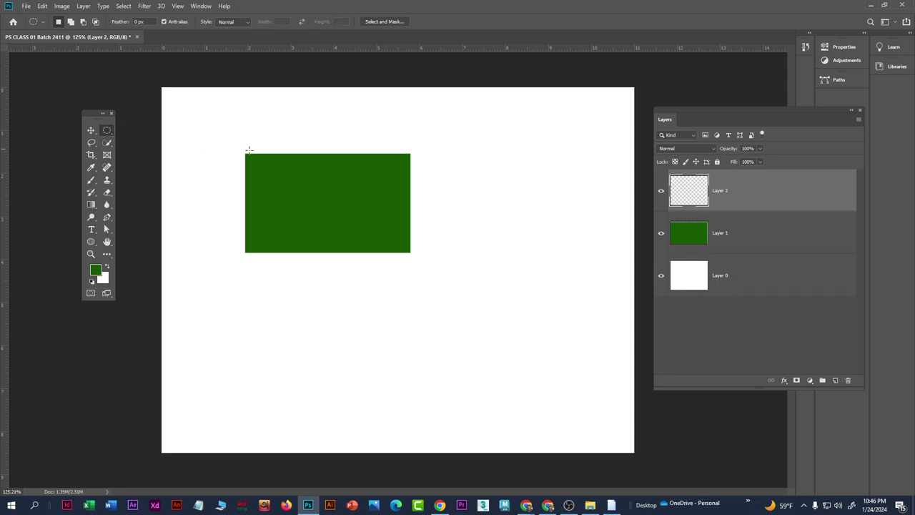
click(231, 22)
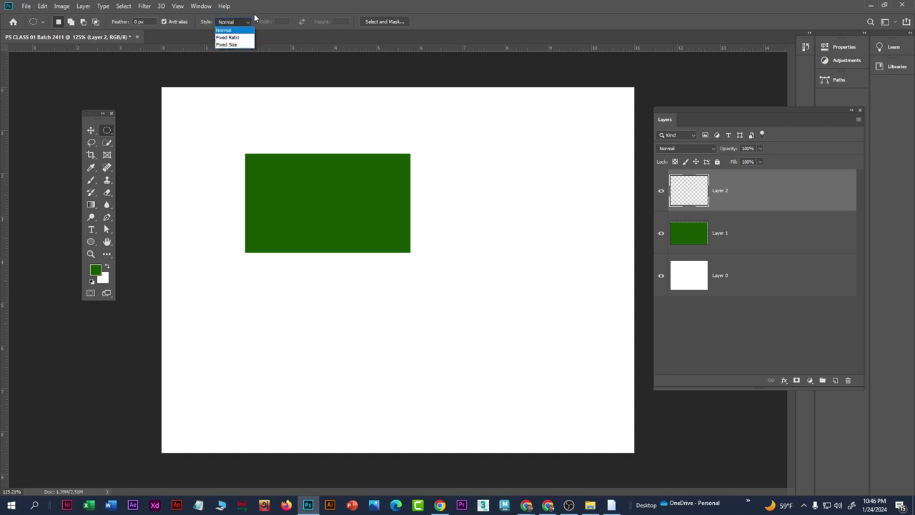
click(272, 44)
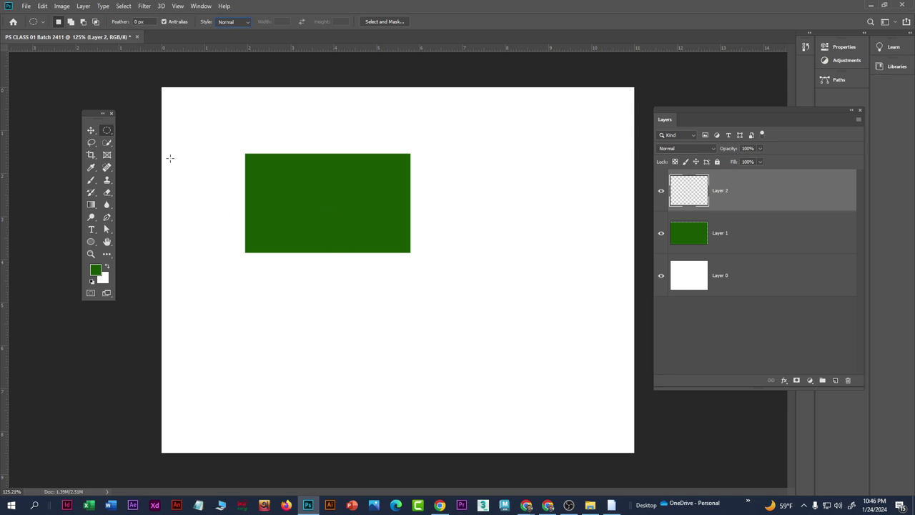
Step: Draw a circular selection over the centre of the green rectangle
right_click(112, 133)
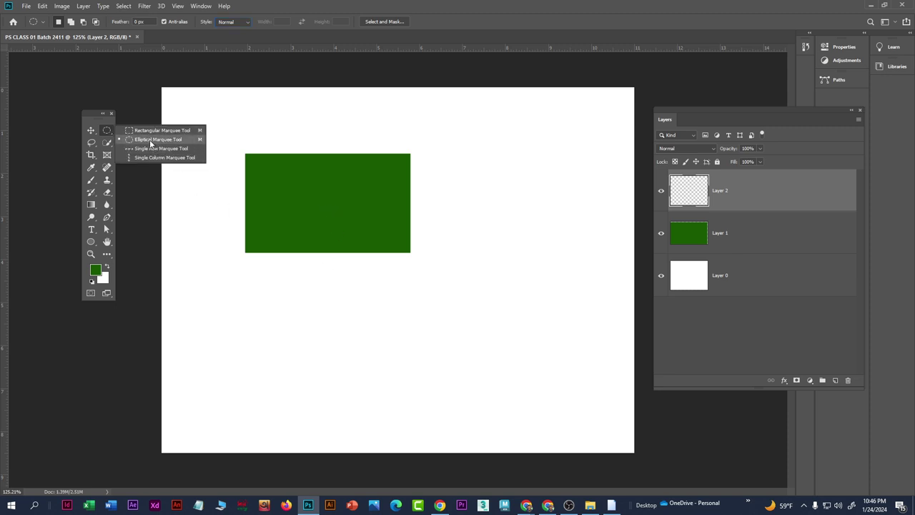
click(147, 140)
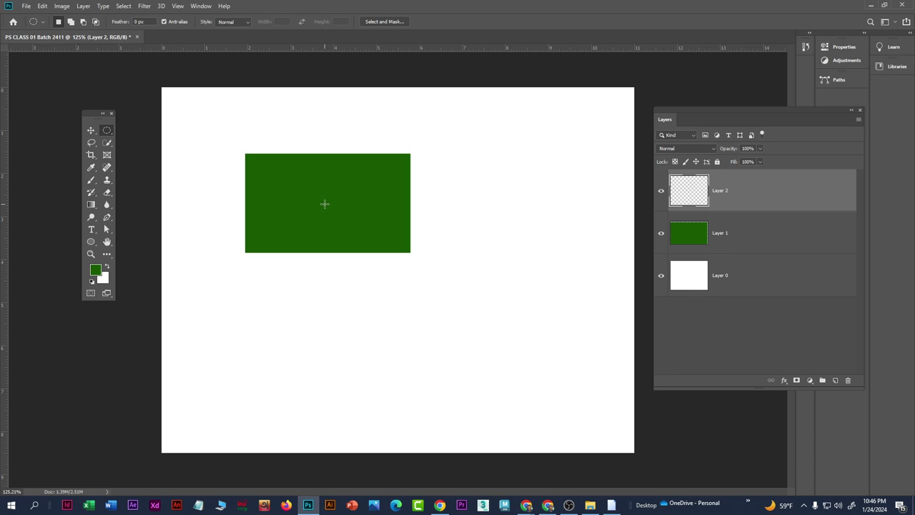
drag(327, 202, 359, 244)
Step: Set the foreground colour to a slightly dark red
click(95, 269)
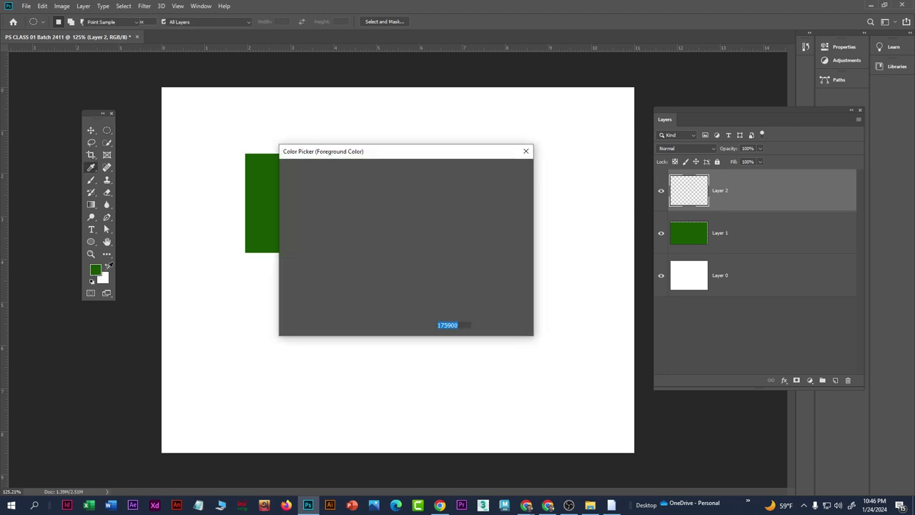
click(416, 173)
drag(391, 188, 419, 153)
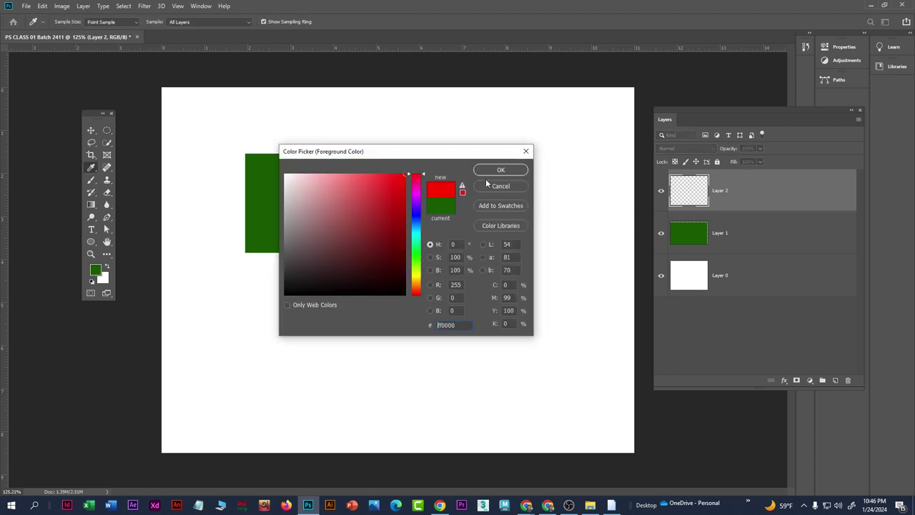
click(407, 189)
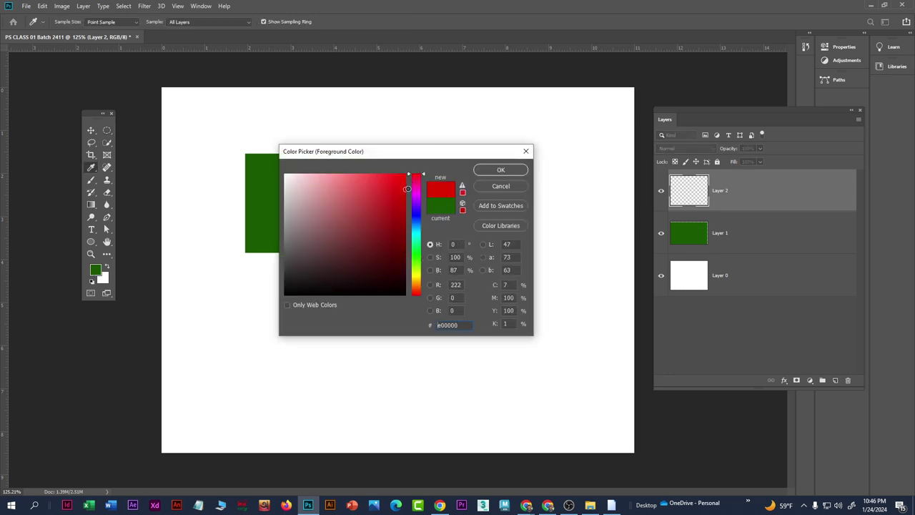
click(500, 169)
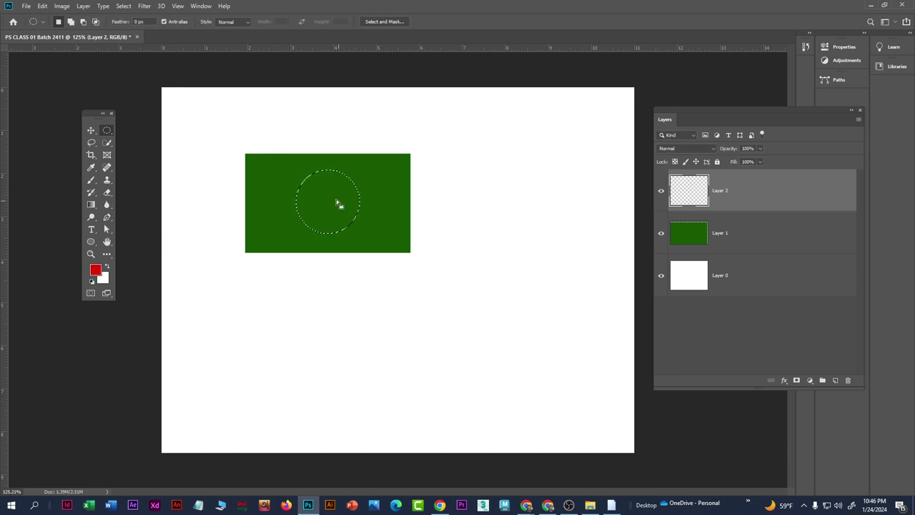
Step: Fill the circle selection on Layer 2 with red and deselect it
key(alt+BackSpace)
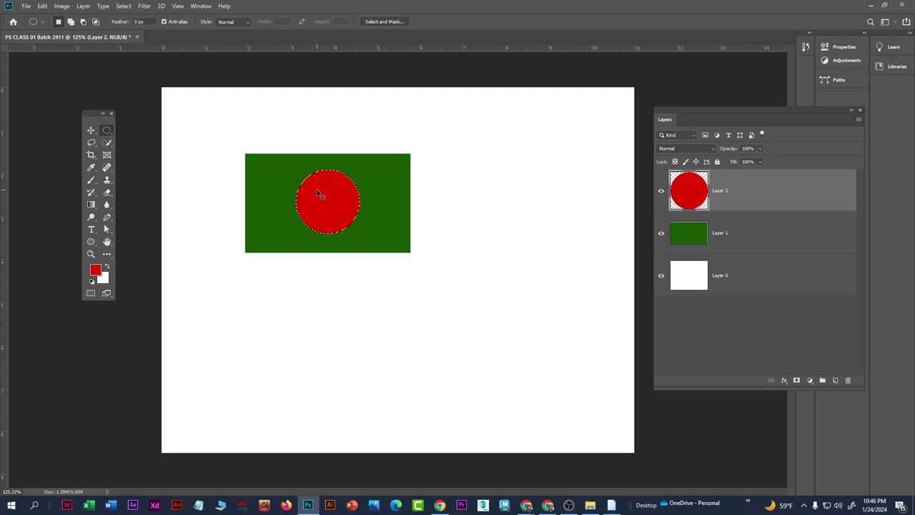
key(ctrl+d)
click(91, 131)
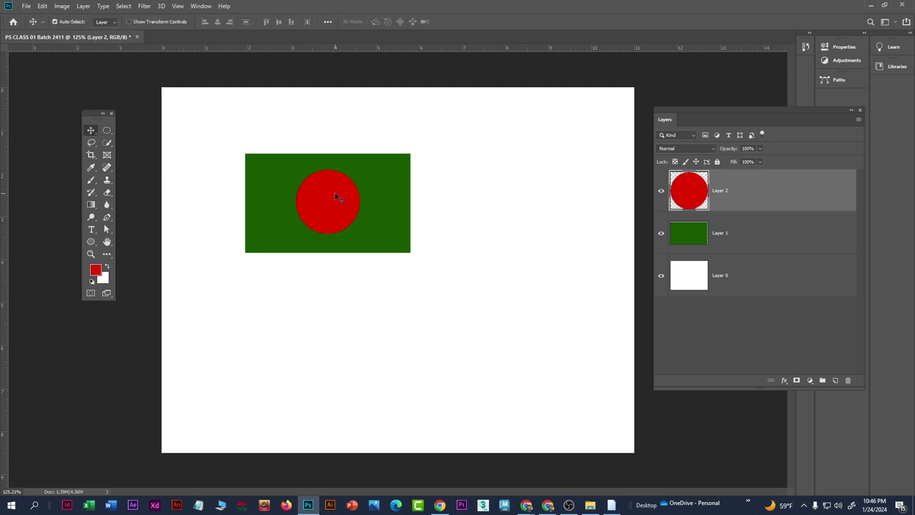
Step: Nudge the red circle to the flag's centre, undoing an accidental move
drag(335, 192, 335, 197)
mouse_move(352, 214)
mouse_down()
mouse_move(326, 195)
mouse_move(351, 212)
mouse_up()
click(390, 230)
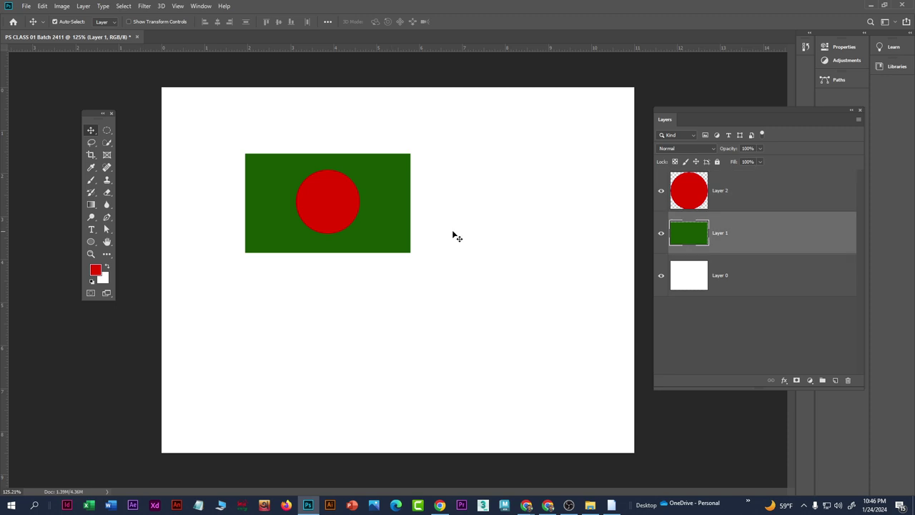
click(311, 202)
drag(316, 207, 486, 216)
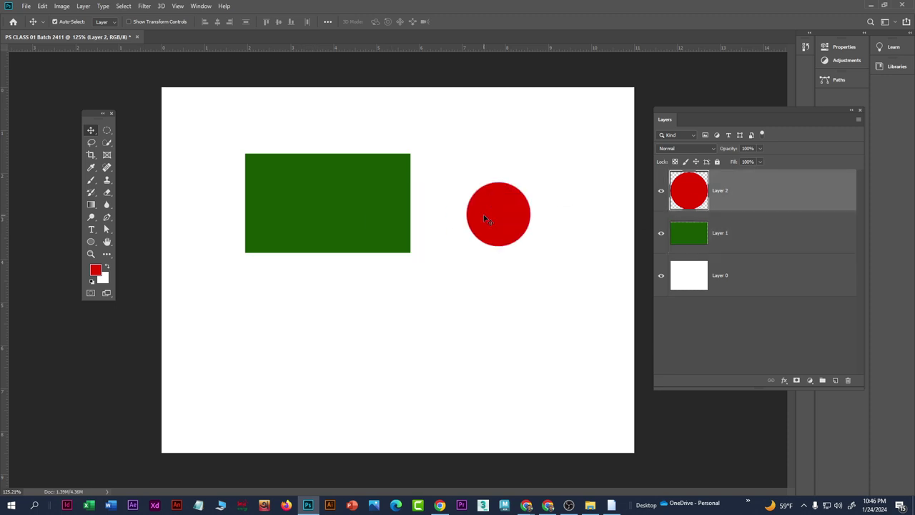
key(ctrl+z)
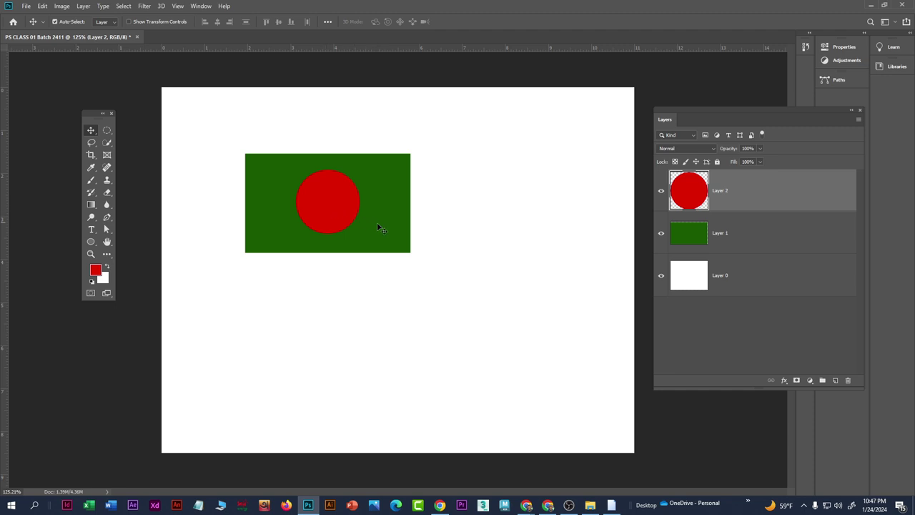
Step: Select Layer 1 and Layer 2 together and move the whole flag to the right
shift+click(760, 243)
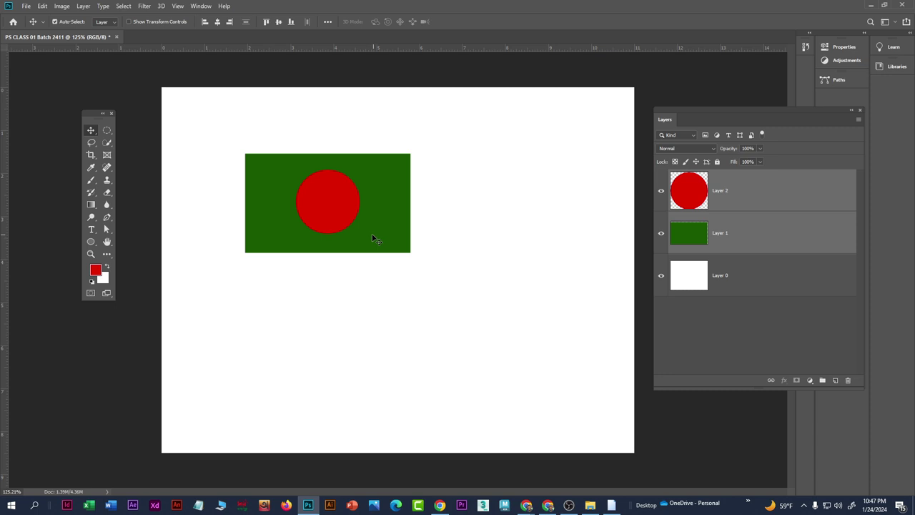
mouse_move(367, 239)
mouse_down()
mouse_move(432, 241)
mouse_move(349, 240)
mouse_move(393, 242)
mouse_move(369, 228)
mouse_move(352, 231)
mouse_up()
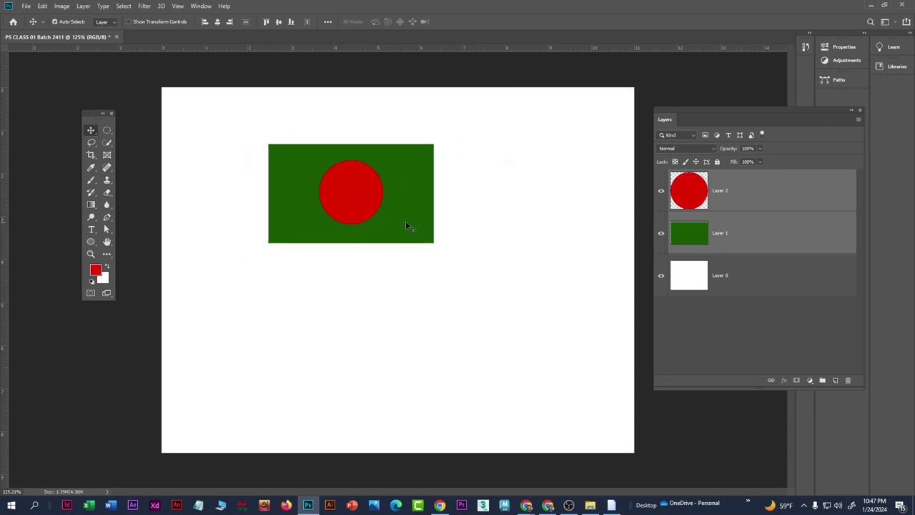
click(490, 207)
click(361, 198)
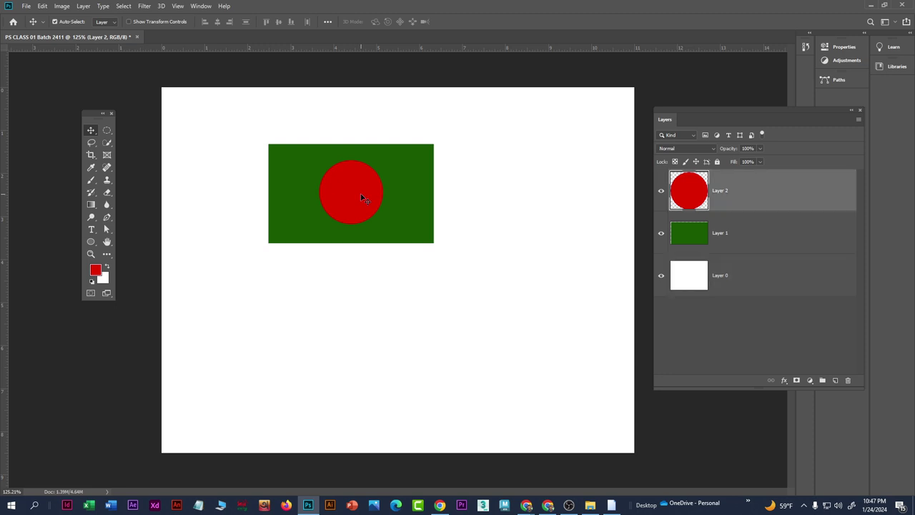
shift+click(757, 235)
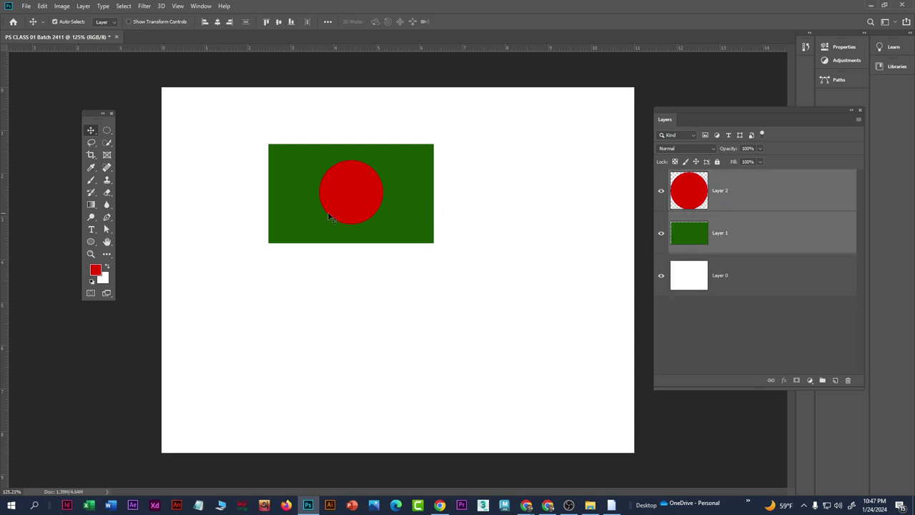
drag(363, 221, 396, 226)
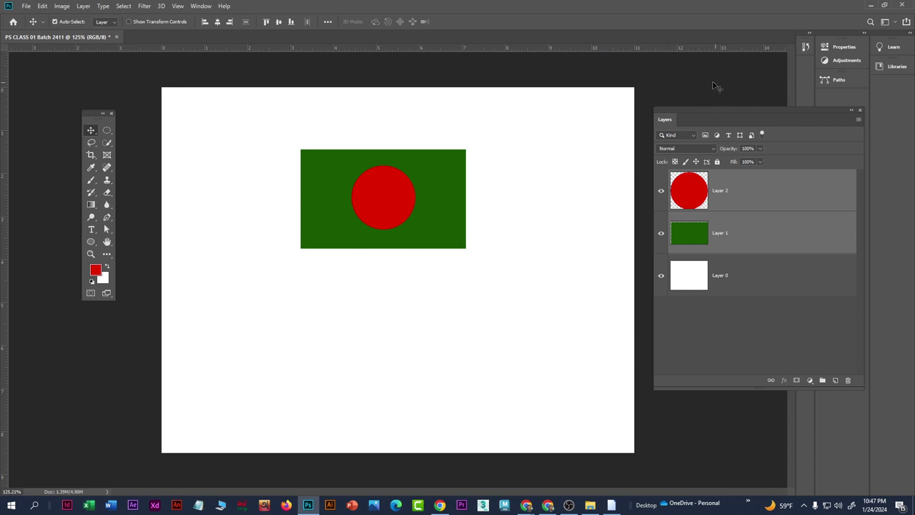
Step: Switch to the Rectangular Marquee Tool, discarding a trial selection below the flag
click(681, 92)
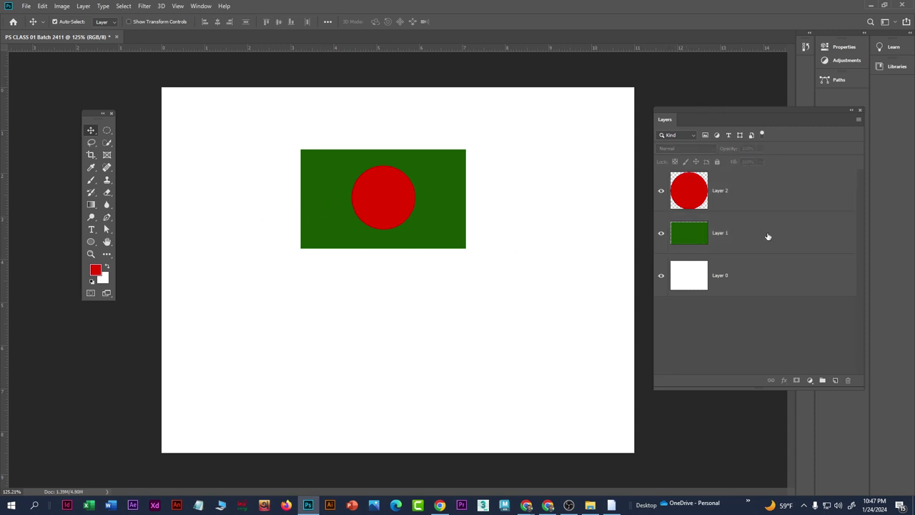
click(107, 130)
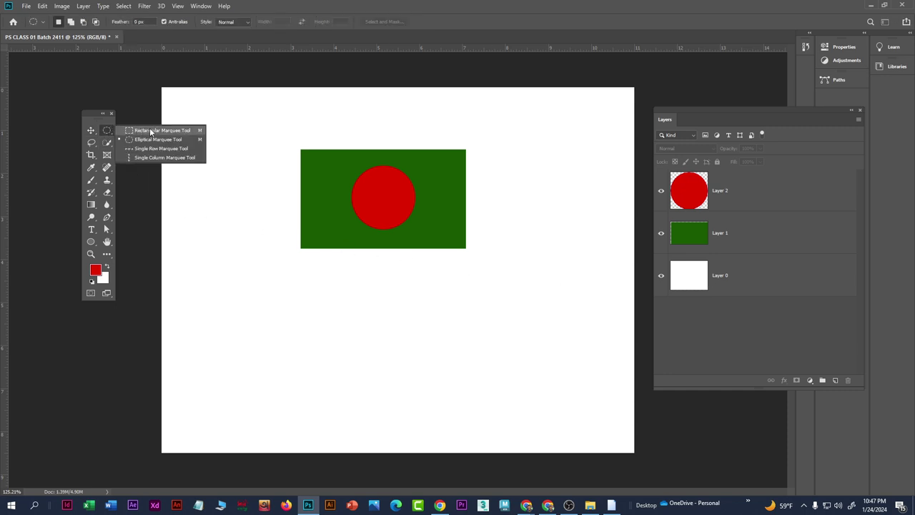
click(151, 131)
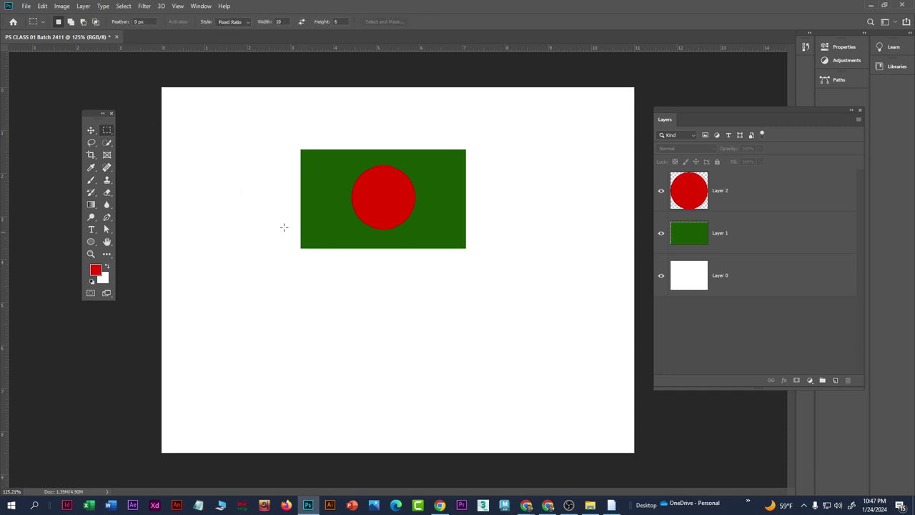
drag(278, 249, 438, 280)
click(288, 109)
Step: With Normal style, select a tall thin pole strip left of the flag and add Layer 3
click(233, 22)
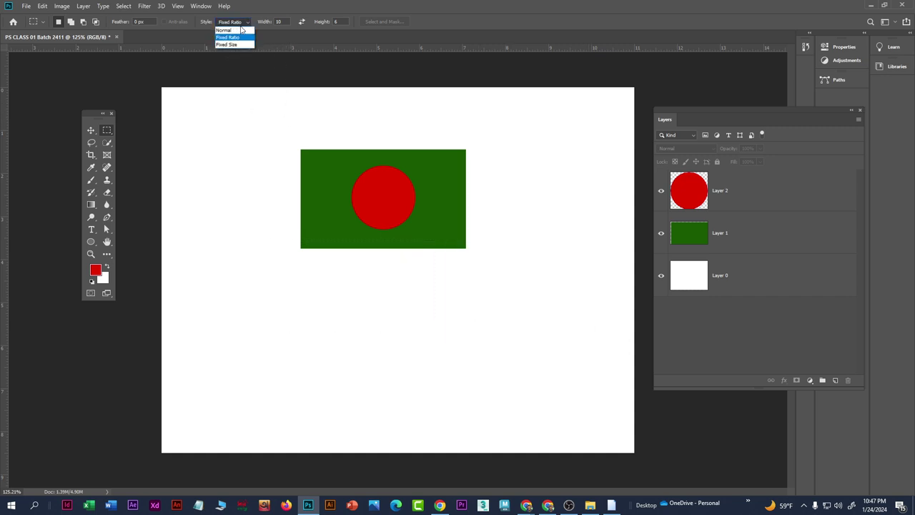
click(235, 31)
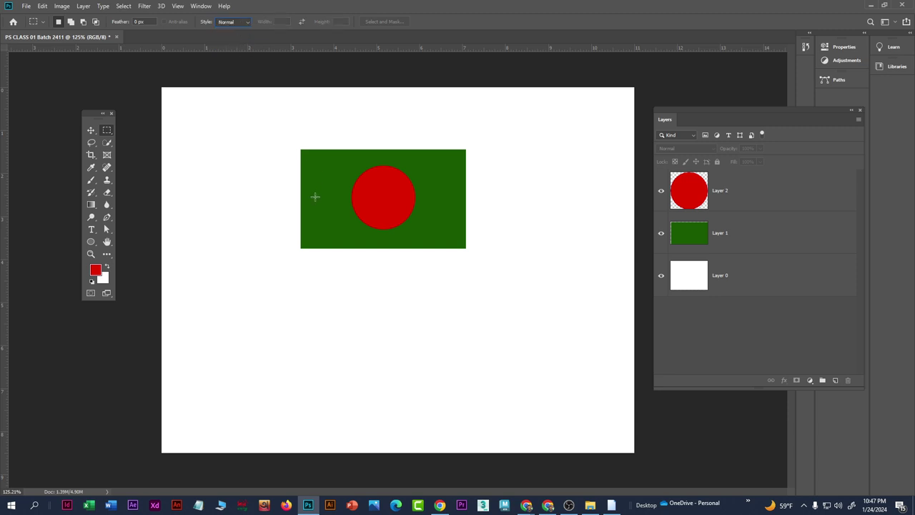
drag(284, 151, 289, 437)
click(836, 381)
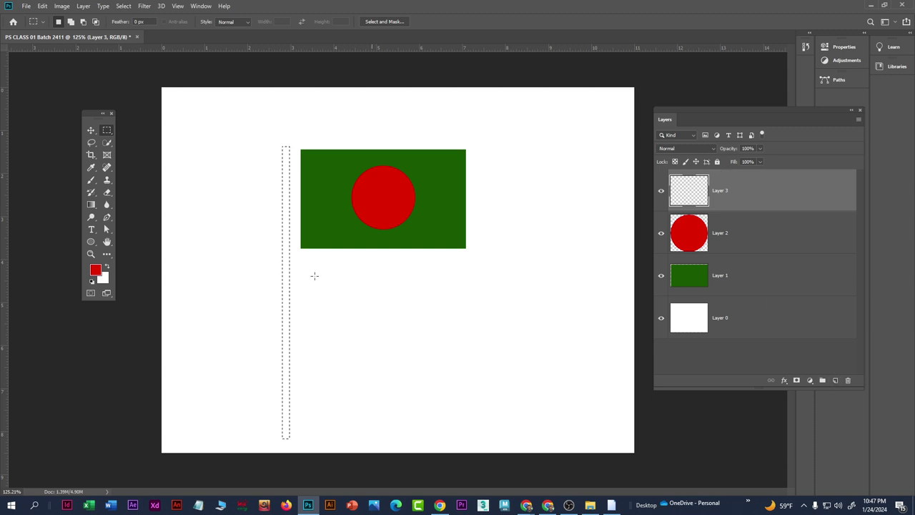
Step: Pick a brown foreground colour, fill the pole selection on Layer 3, and deselect
click(98, 274)
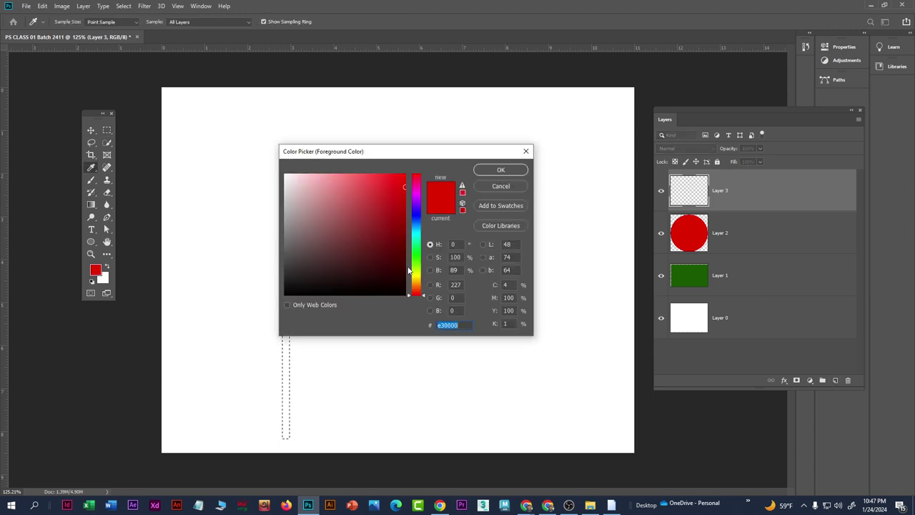
drag(418, 282, 421, 290)
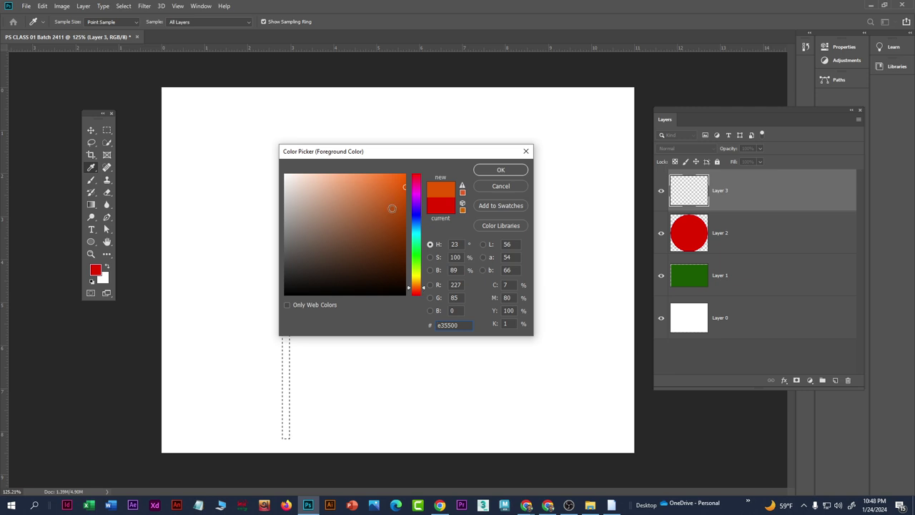
mouse_move(391, 208)
mouse_down()
mouse_move(405, 213)
mouse_move(405, 230)
mouse_move(386, 243)
mouse_up()
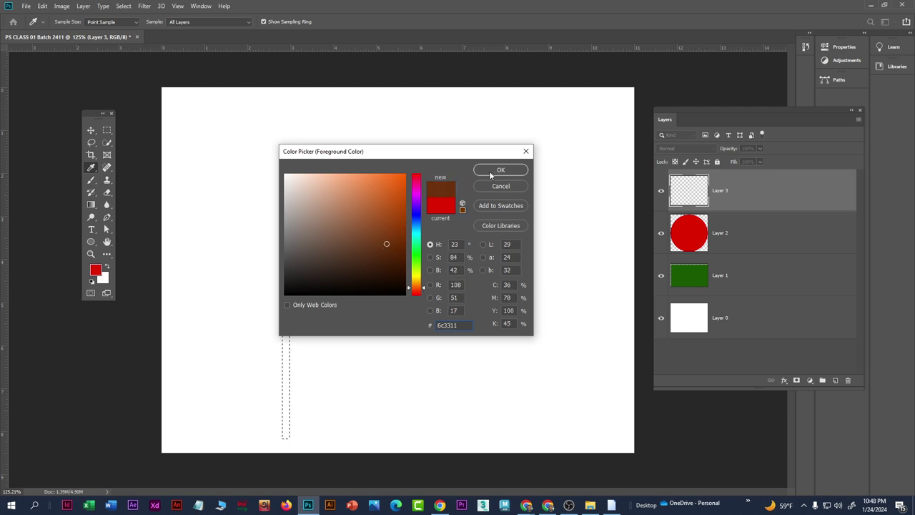
click(492, 169)
key(m)
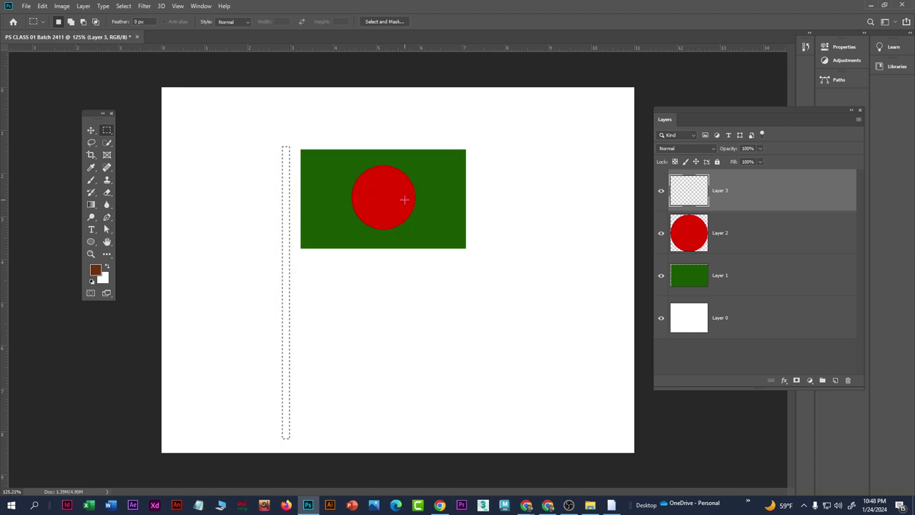
key(alt+BackSpace)
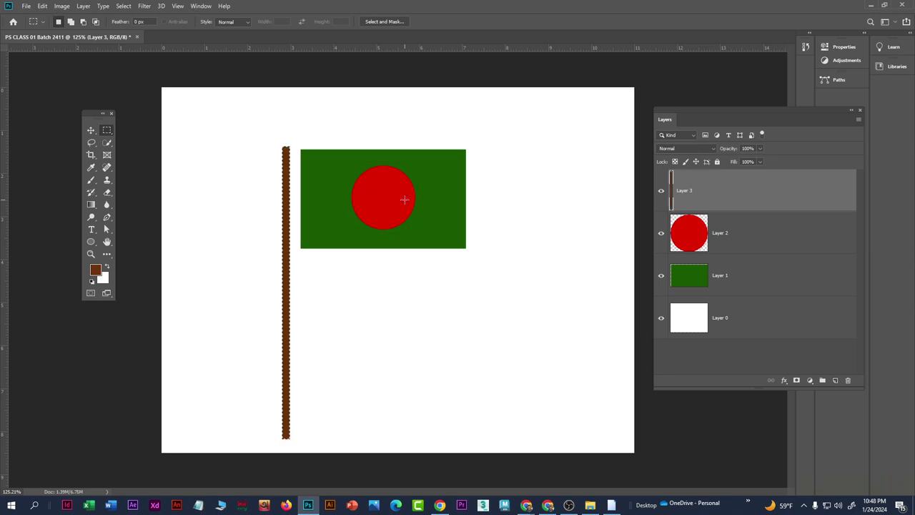
key(ctrl+d)
Step: Move the brown pole flush against the flag's left edge
click(91, 129)
scroll(346, 182, up, 2)
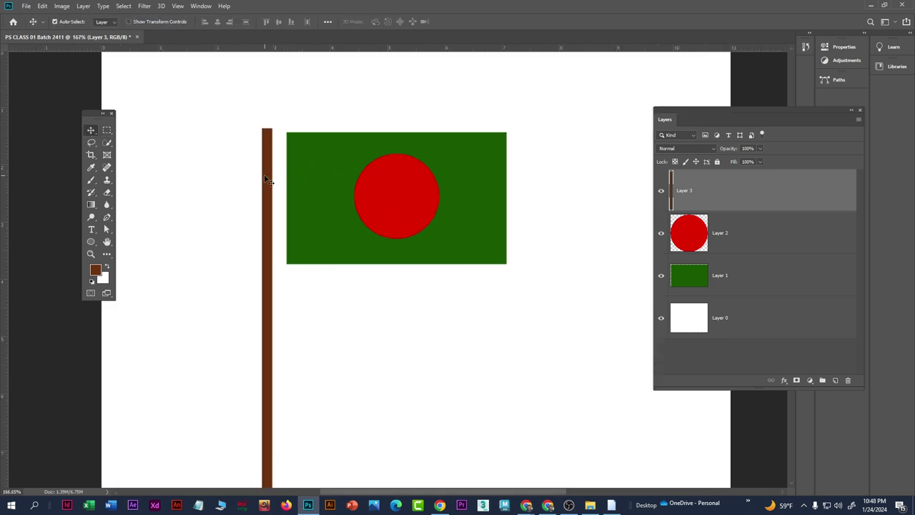
drag(263, 173, 281, 169)
scroll(562, 249, down, 2)
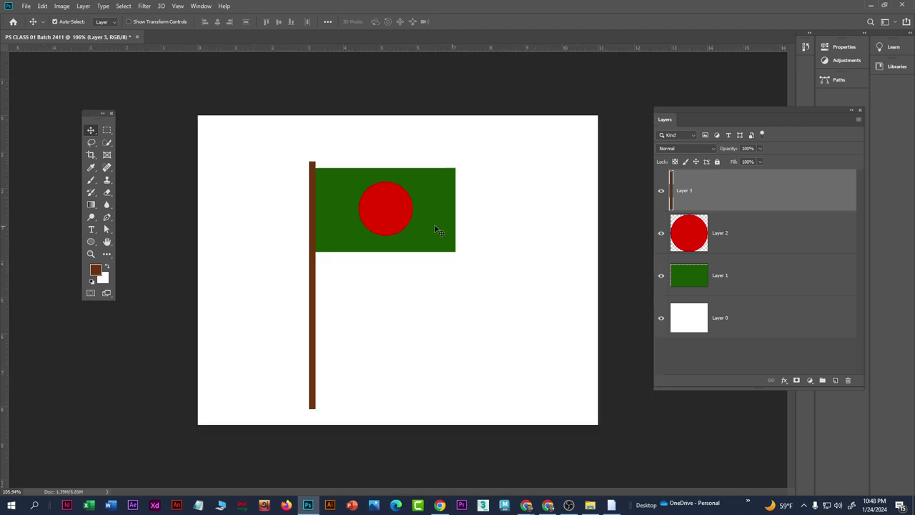
scroll(436, 230, down, 1)
scroll(458, 240, up, 1)
mouse_move(312, 282)
mouse_down()
mouse_move(312, 273)
mouse_move(312, 282)
mouse_up()
scroll(308, 432, up, 2)
scroll(292, 460, down, 2)
scroll(292, 460, up, 1)
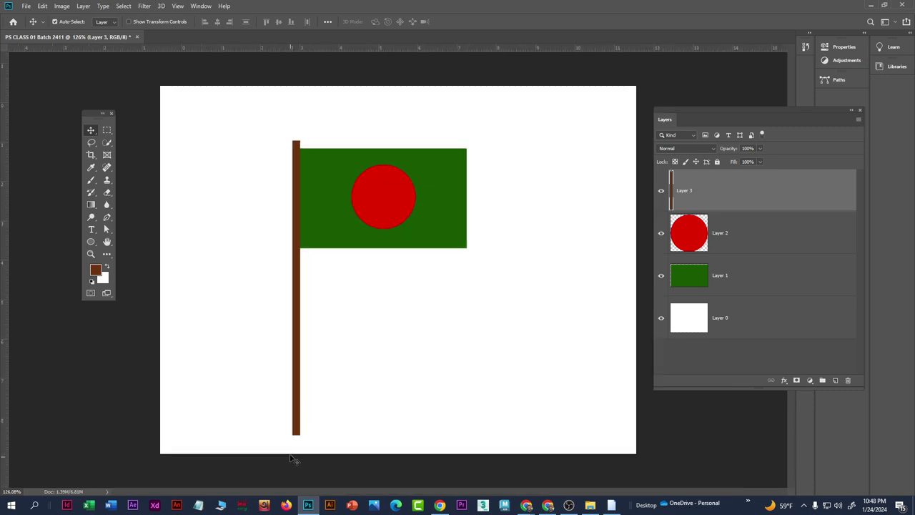
click(106, 129)
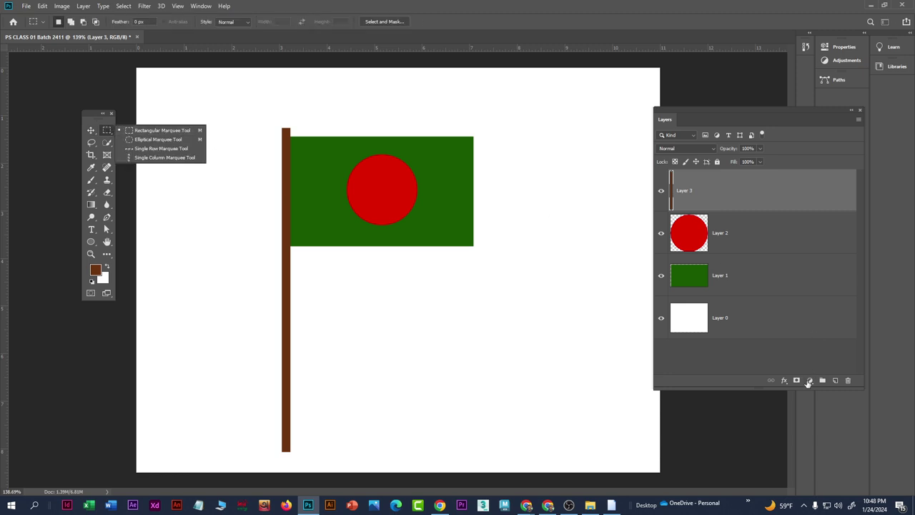
Step: Add Layer 4 and fill a brown rectangle at the pole's foot, then deselect
drag(695, 115, 611, 119)
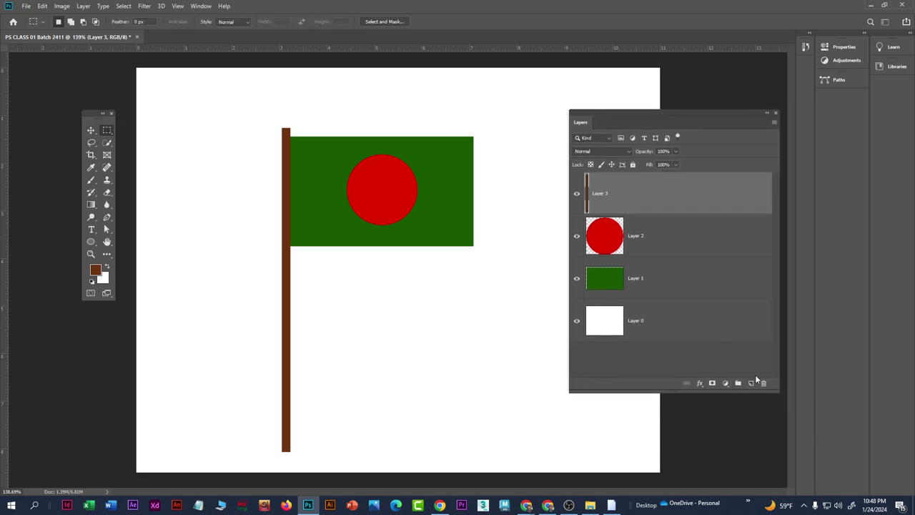
click(751, 383)
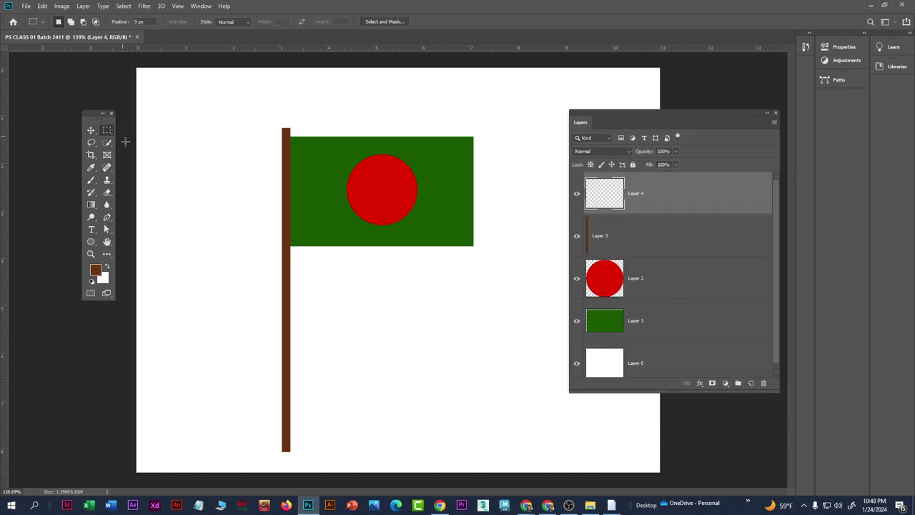
drag(266, 445, 331, 471)
key(alt+BackSpace)
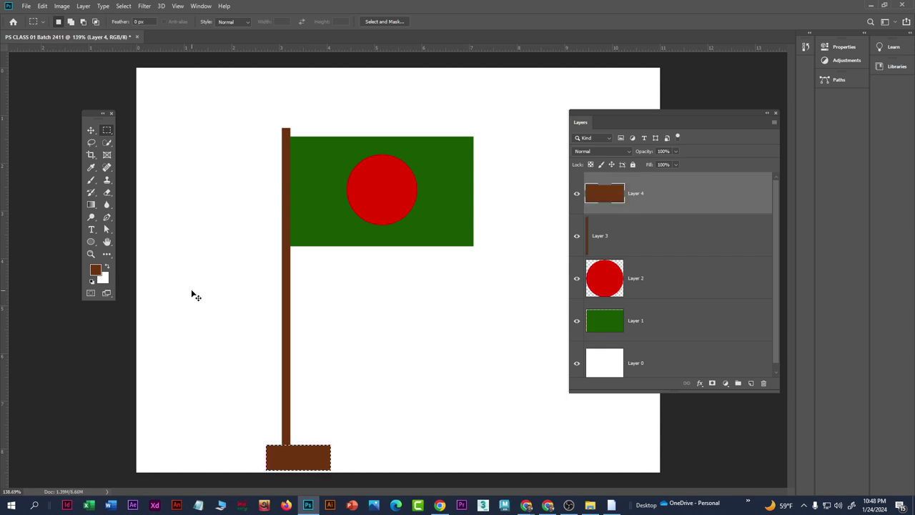
key(ctrl+d)
Step: Nudge the brown base to centre it under the pole
click(91, 130)
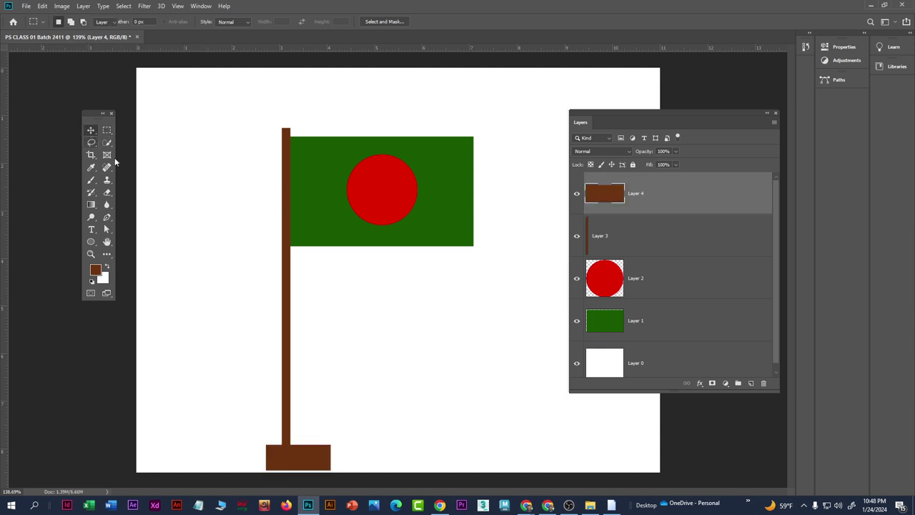
drag(316, 461, 316, 462)
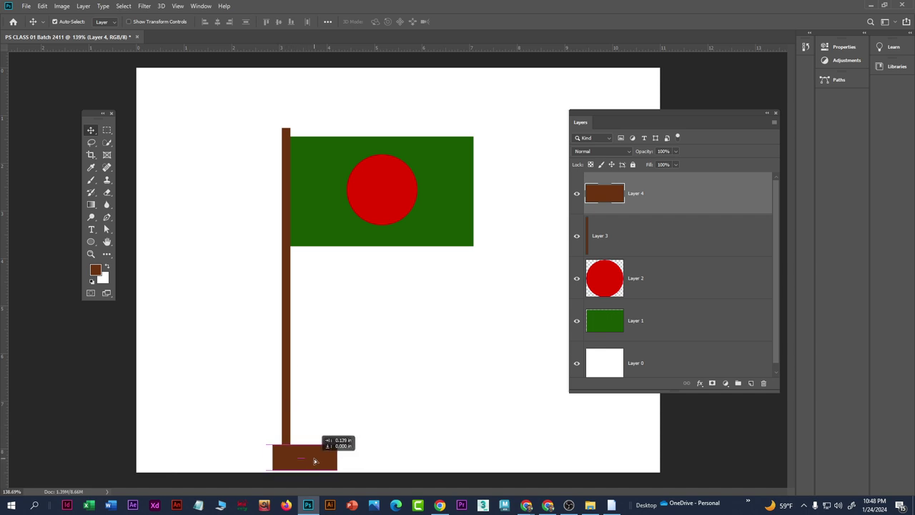
drag(315, 461, 309, 458)
Step: Activate Layer 2 and then Layer 1 in the Layers panel
scroll(276, 198, down, 2)
scroll(395, 194, up, 3)
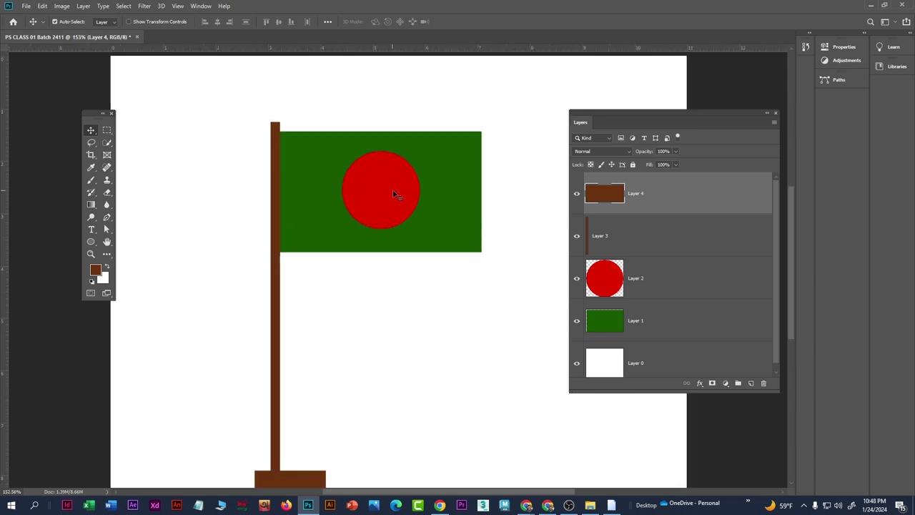
scroll(365, 147, up, 2)
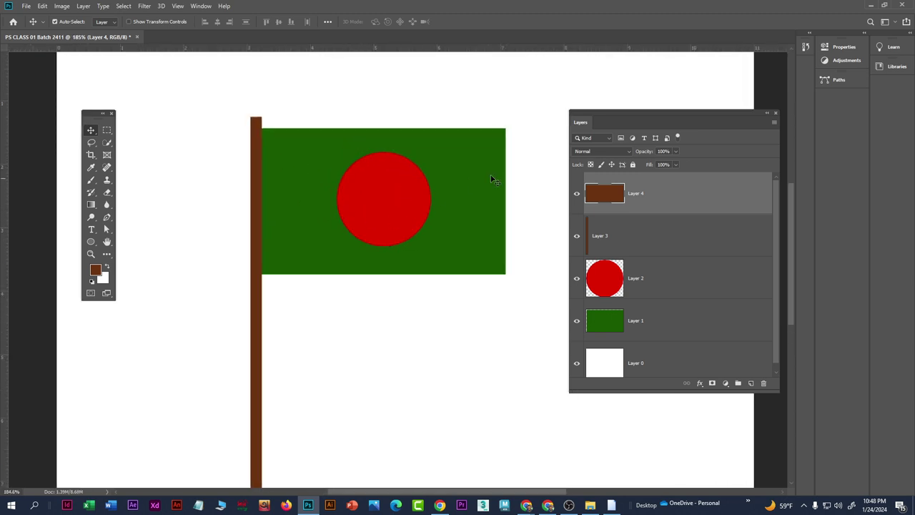
click(677, 286)
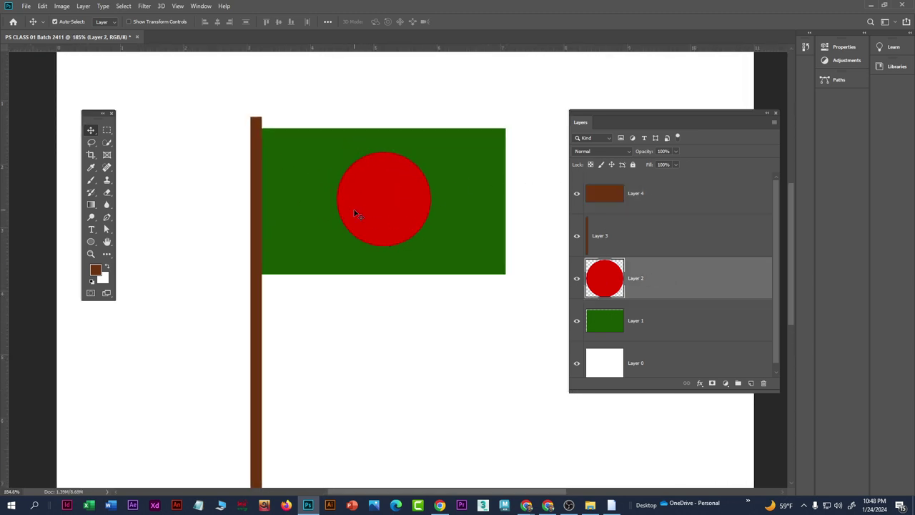
click(676, 329)
scroll(394, 250, down, 4)
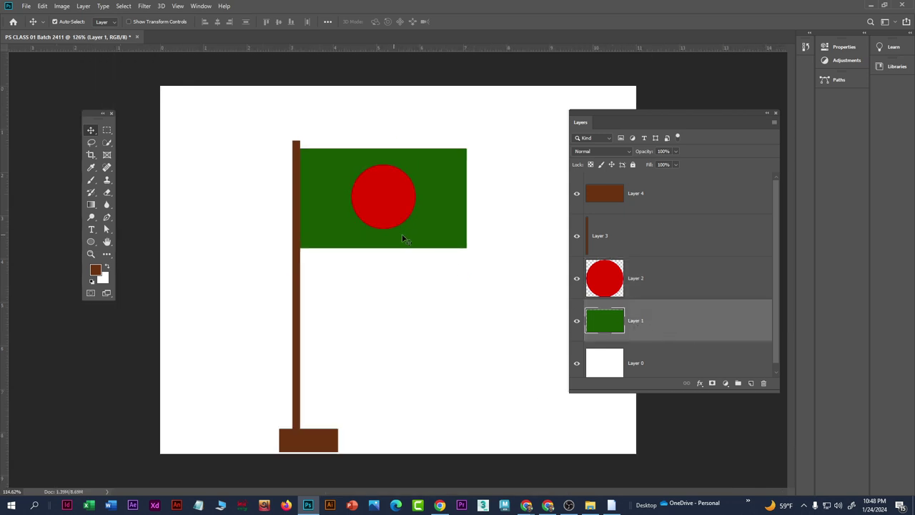
scroll(429, 220, up, 2)
drag(613, 125, 631, 98)
Step: Toggle the red circle layer's visibility, then select Layer 2 and Layer 1 together
click(680, 254)
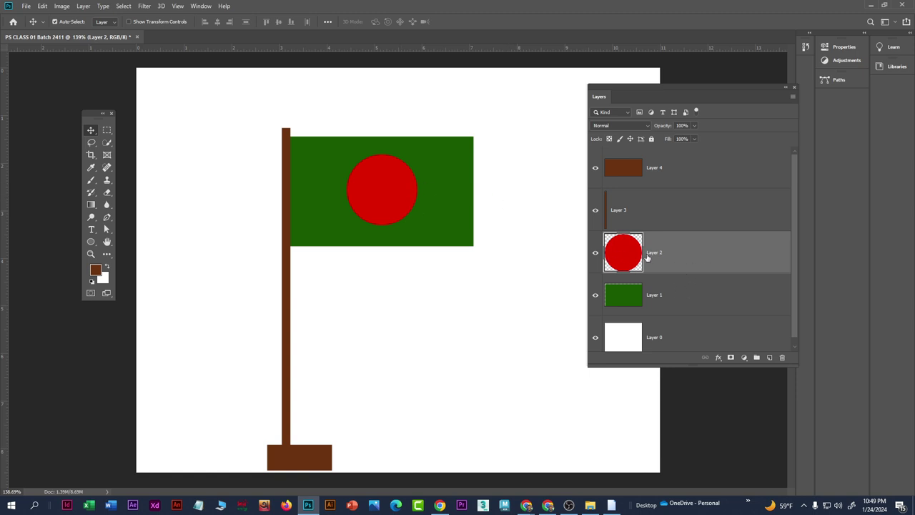
click(595, 252)
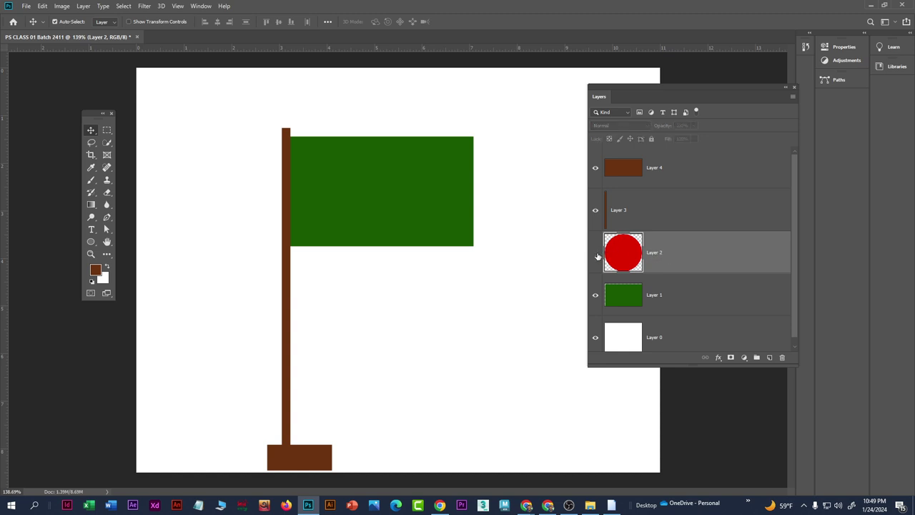
click(596, 252)
click(647, 295)
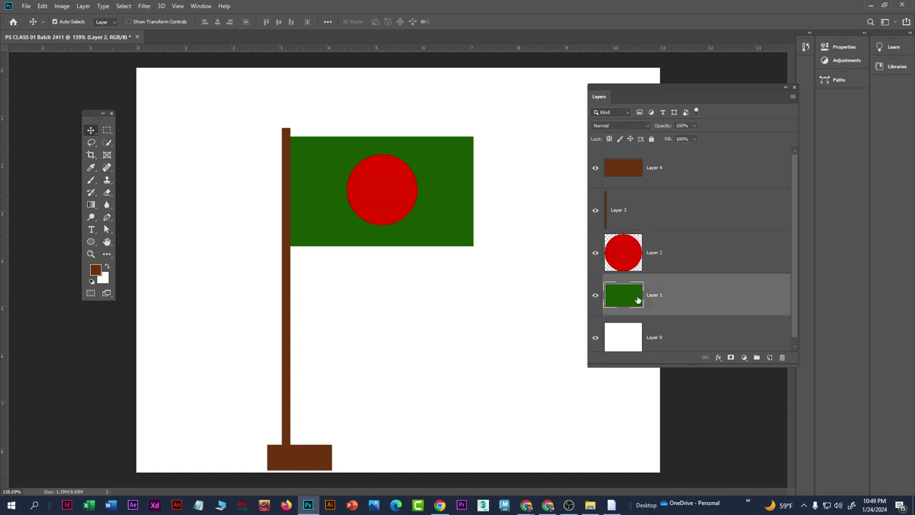
click(671, 255)
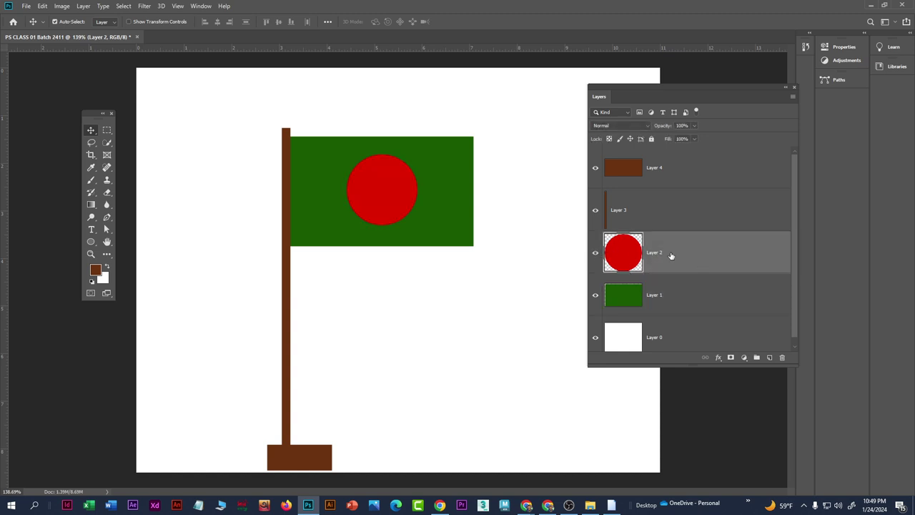
shift+click(687, 297)
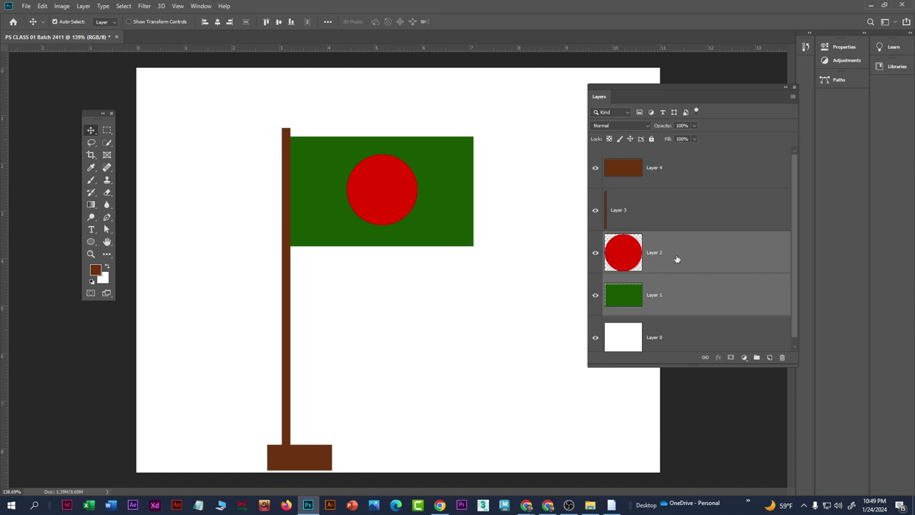
right_click(672, 261)
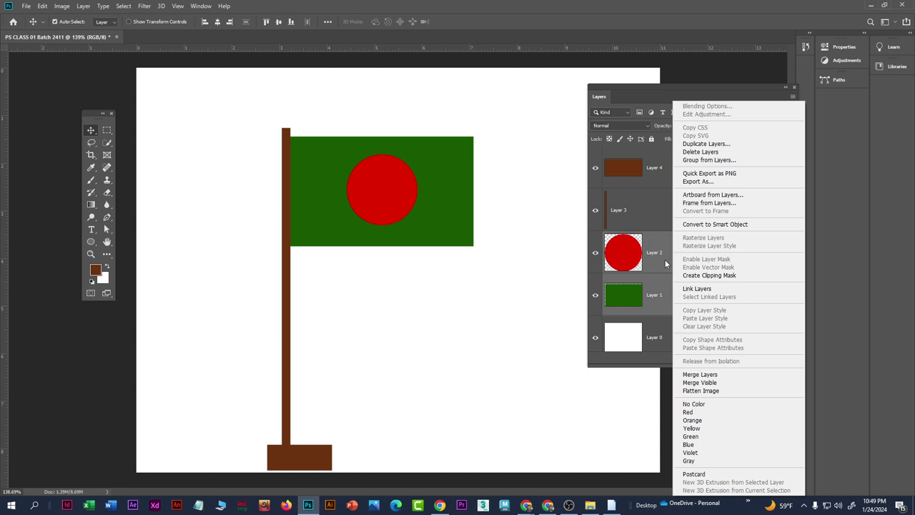
click(702, 374)
click(595, 254)
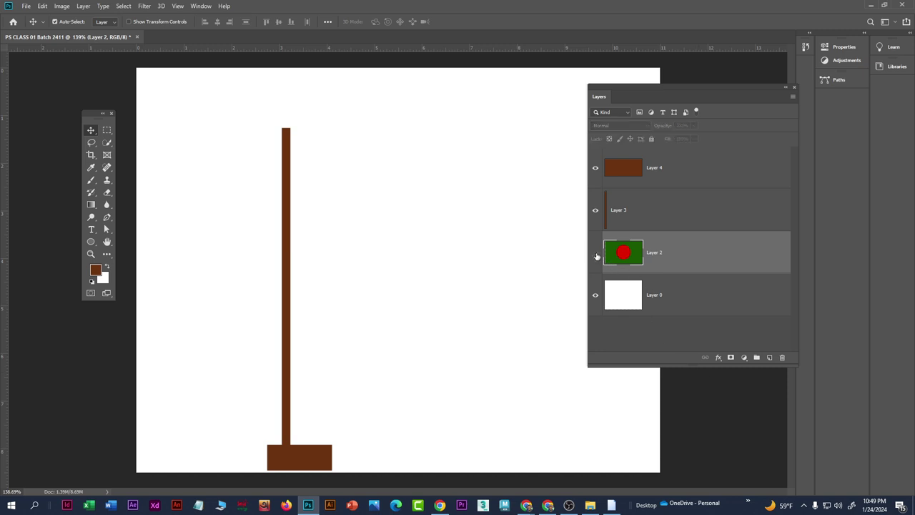
click(596, 254)
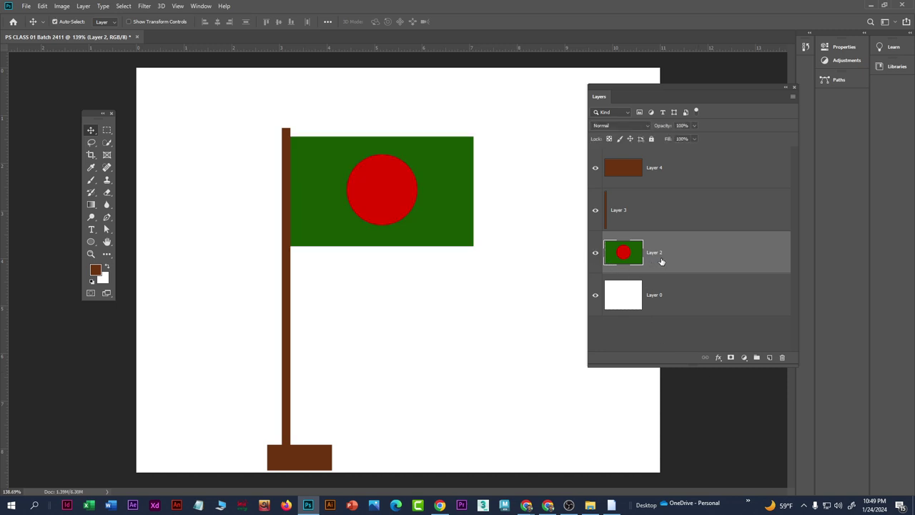
key(ctrl+z)
key(ctrl+z)
key(ctrl+z)
click(727, 295)
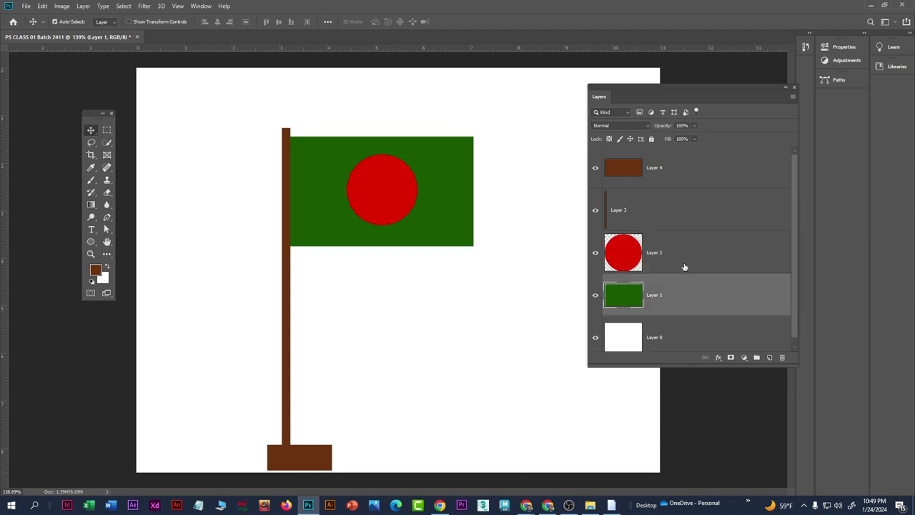
click(685, 265)
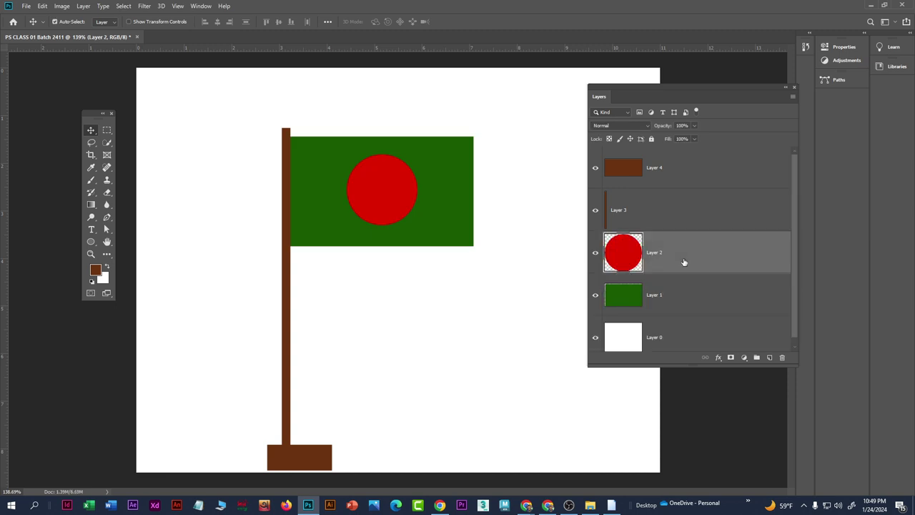
shift+click(703, 305)
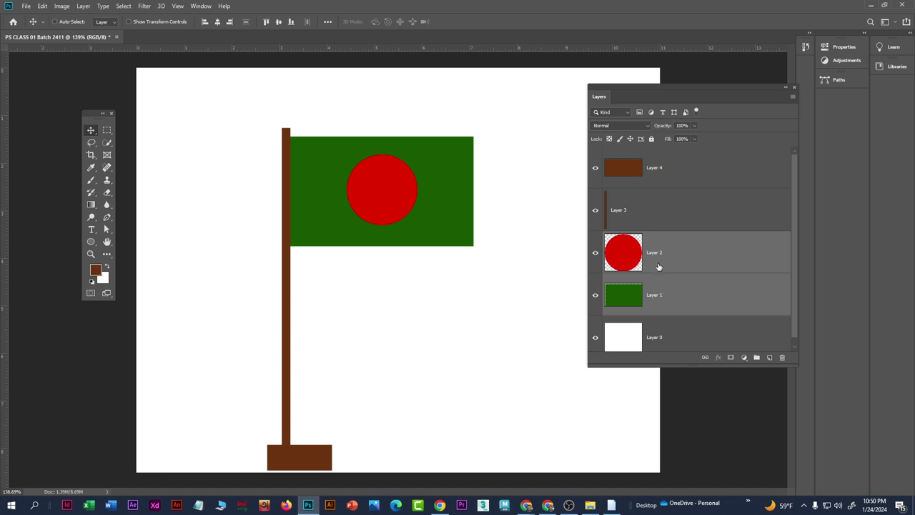
Step: Merge the red circle and green flag layers and put the flag into Warp mode
key(ctrl+e)
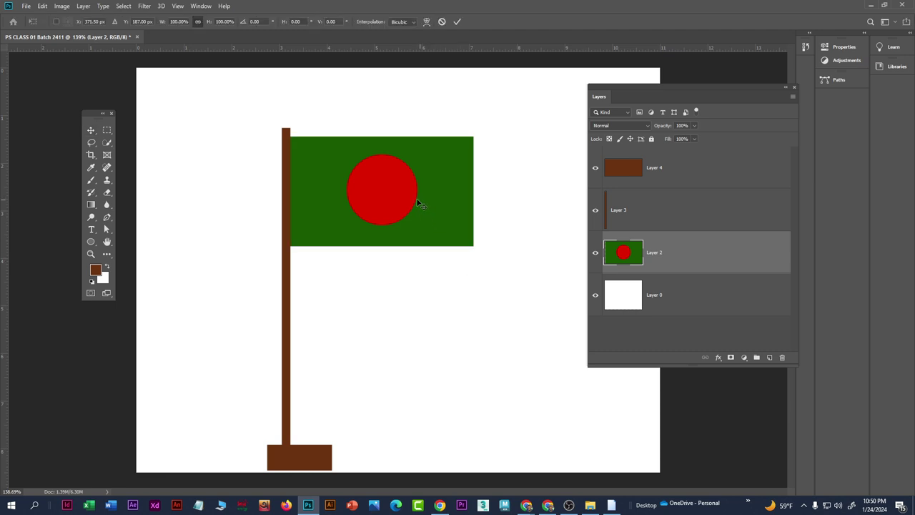
key(ctrl+t)
scroll(413, 120, up, 1)
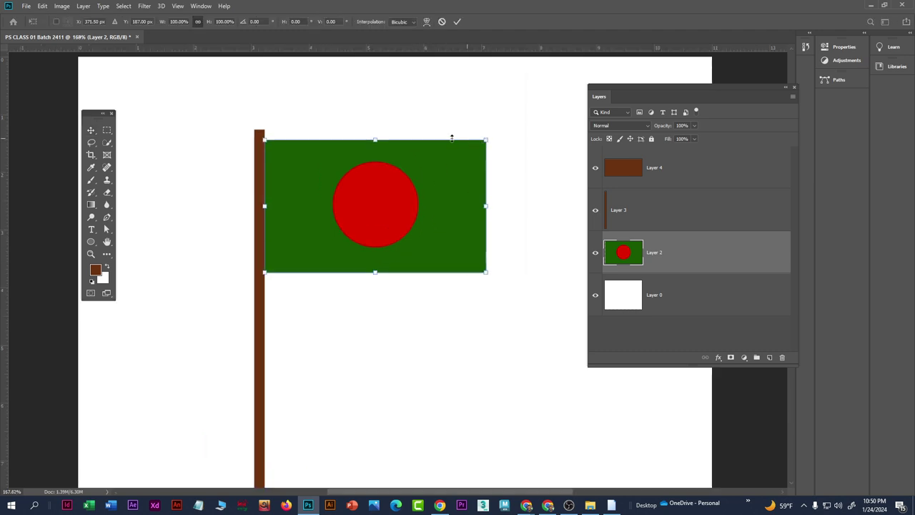
right_click(383, 192)
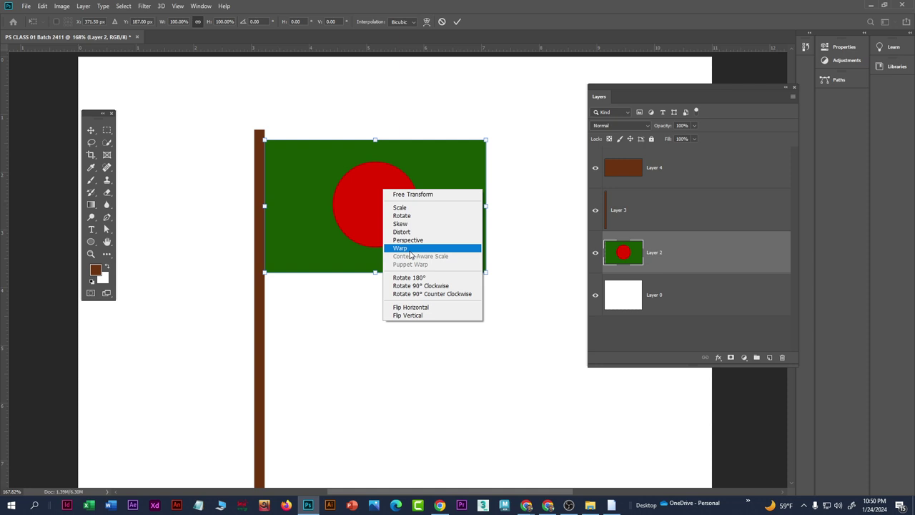
click(401, 249)
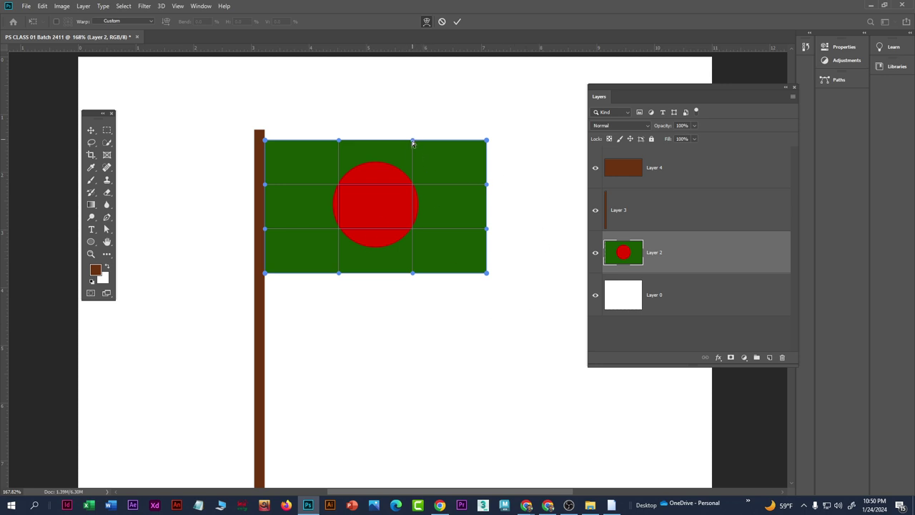
Step: Bend the flag's top and bottom edges into waves with the warp handles
drag(413, 142, 410, 163)
drag(339, 140, 339, 121)
drag(413, 273, 414, 287)
drag(339, 273, 336, 230)
drag(411, 163, 406, 173)
drag(340, 123, 337, 105)
Step: Curve the flag's right and left edges, then commit the warp
drag(486, 185, 473, 185)
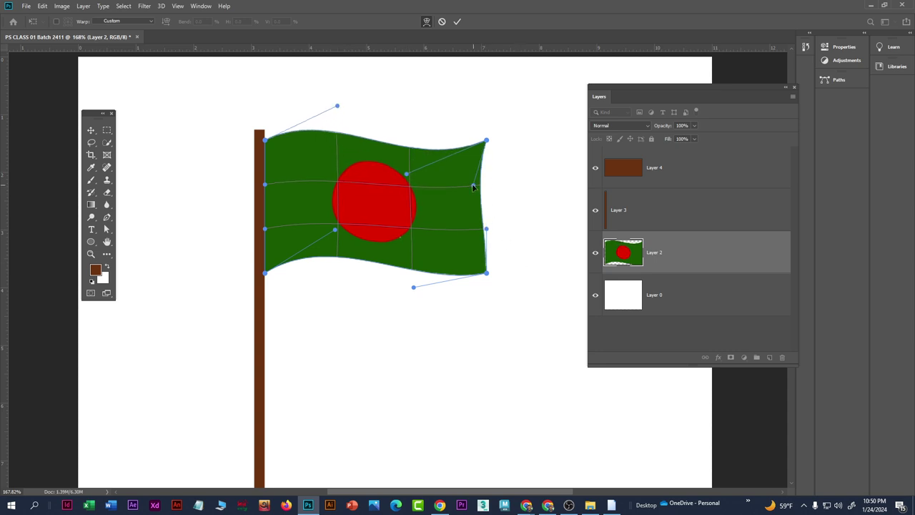
drag(486, 231, 498, 231)
drag(265, 230, 260, 231)
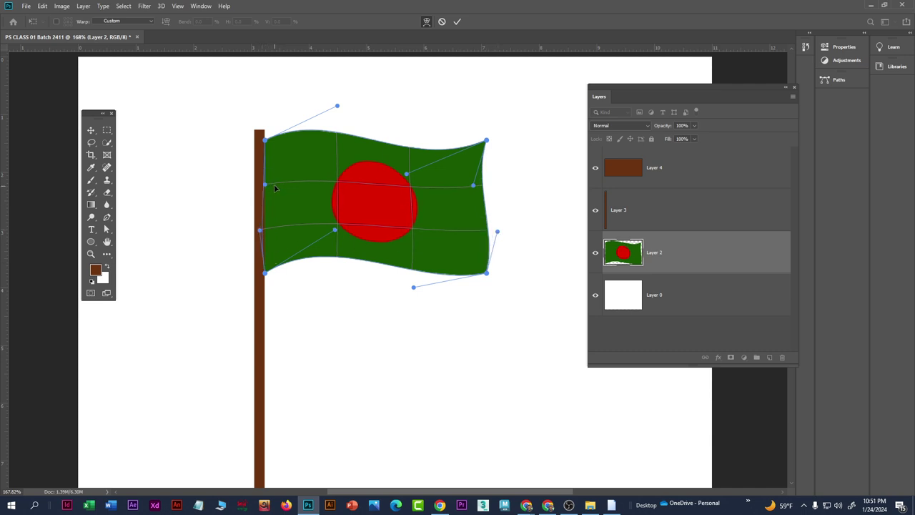
scroll(402, 244, down, 3)
scroll(420, 225, up, 3)
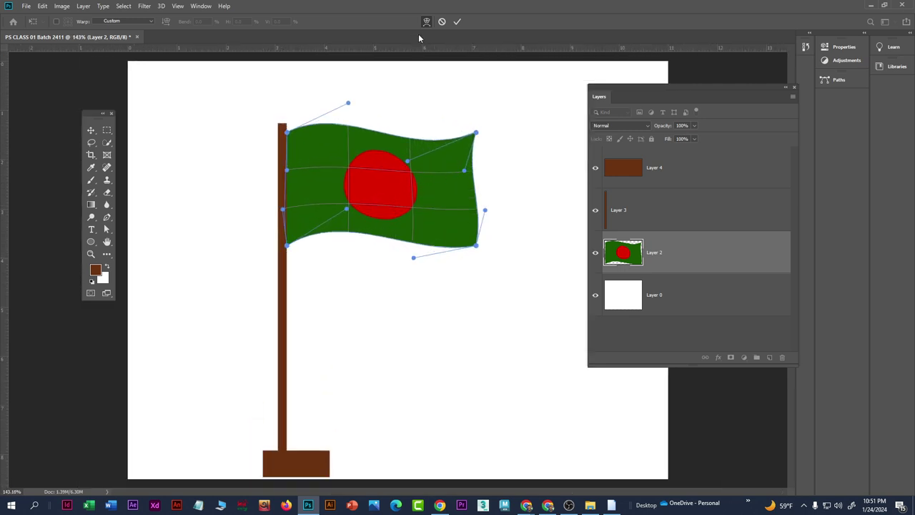
click(457, 21)
scroll(401, 205, down, 1)
scroll(400, 204, down, 2)
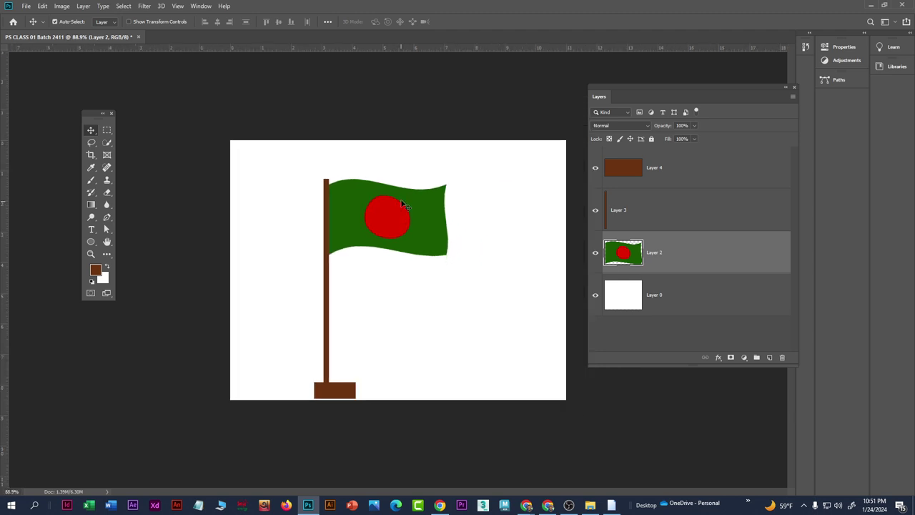
Step: Undo the warp and merge, checking the red circle and green flag layers' visibility
scroll(401, 203, up, 2)
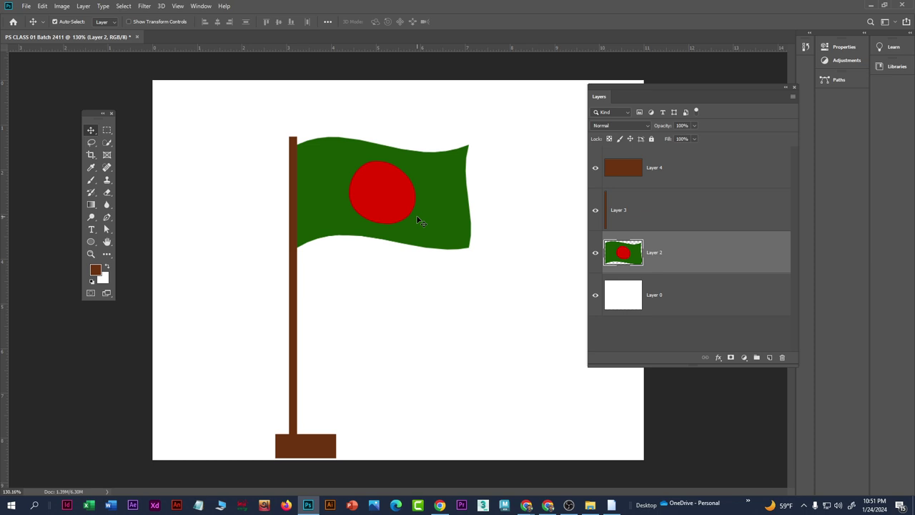
key(ctrl+z)
key(ctrl+z)
key(ctrl+z)
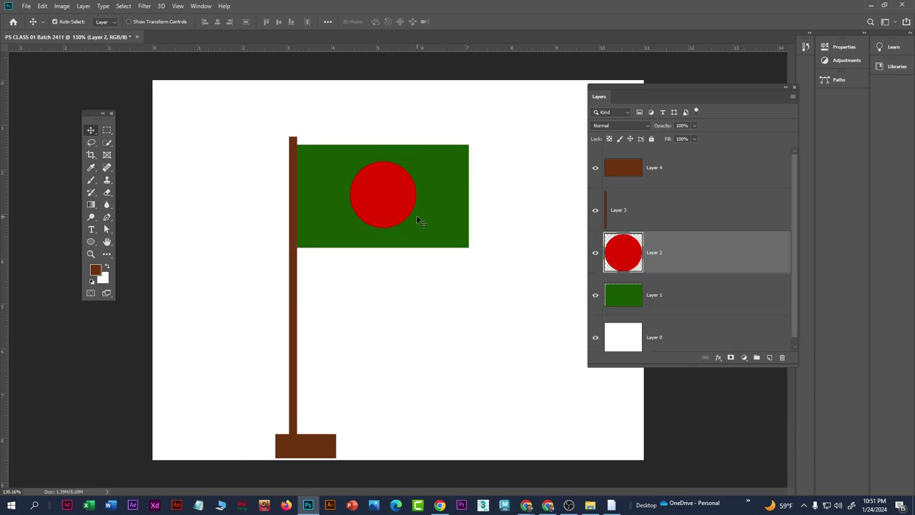
click(596, 254)
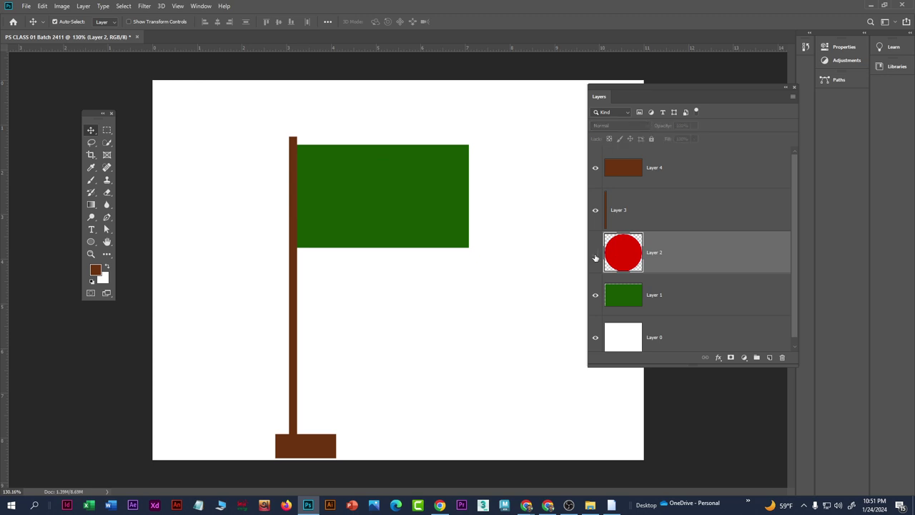
click(596, 253)
click(596, 295)
click(596, 295)
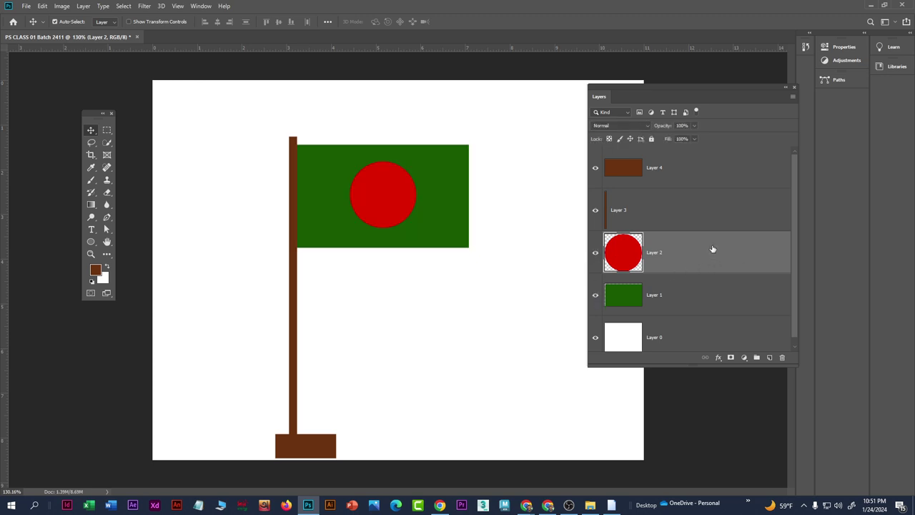
Step: Merge Layer 1 and Layer 2 back into a single flat flag layer
shift+click(705, 300)
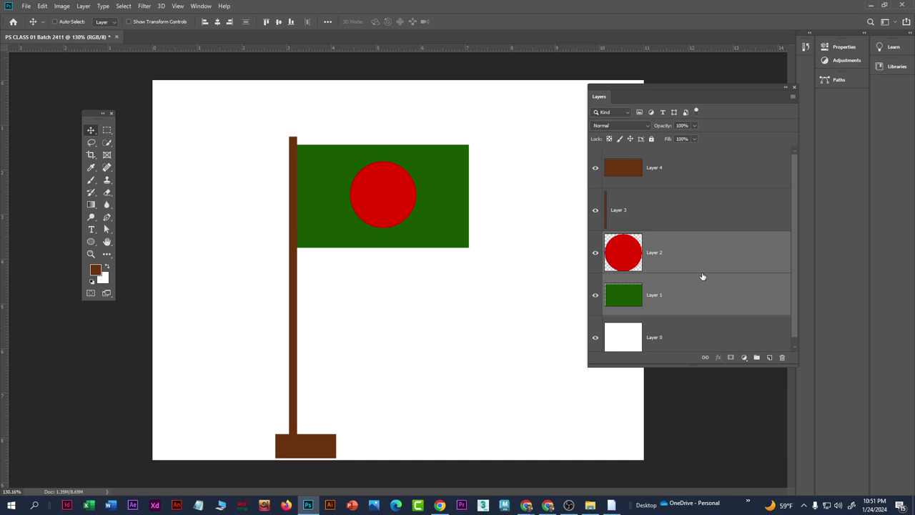
key(ctrl+e)
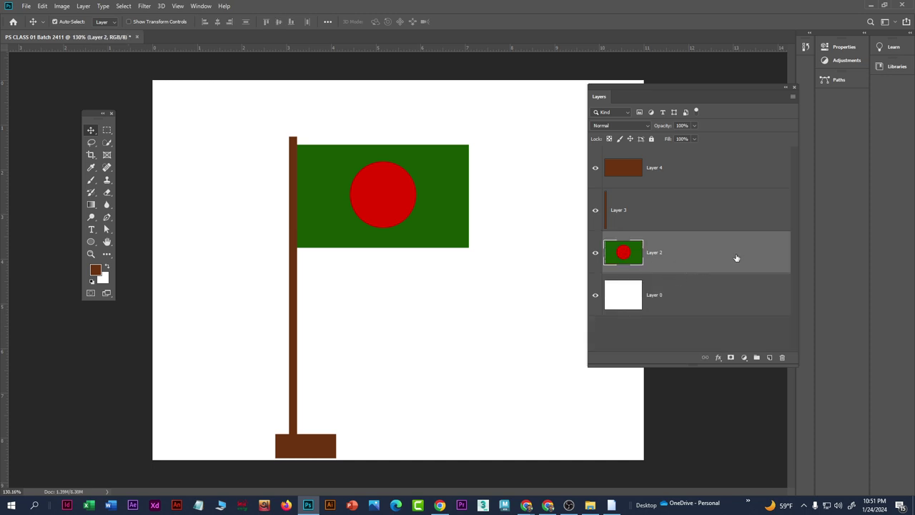
click(597, 253)
click(596, 253)
click(42, 6)
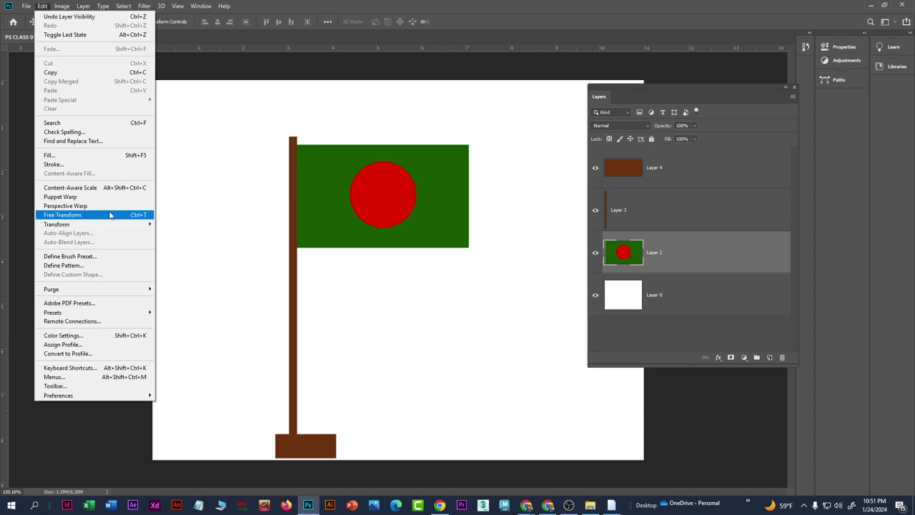
Step: Put the merged flag into Free Transform Warp mode via the Edit menu
click(138, 216)
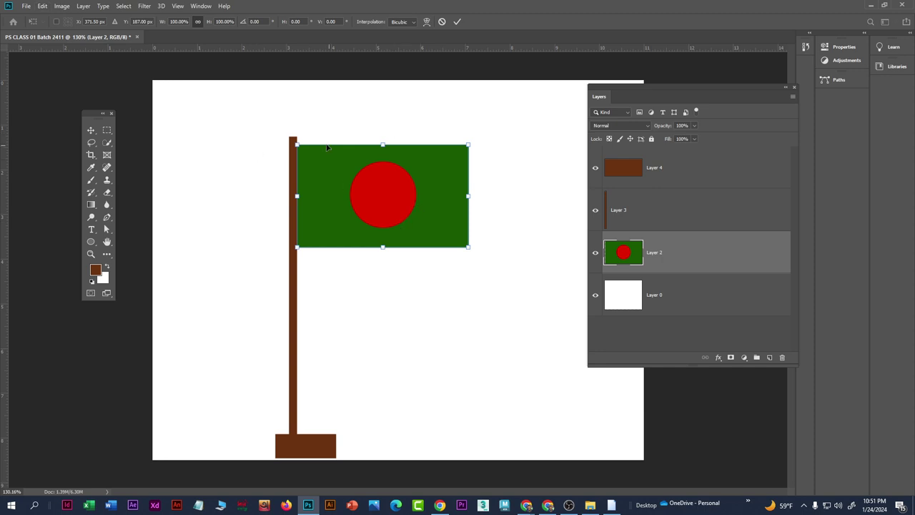
right_click(421, 165)
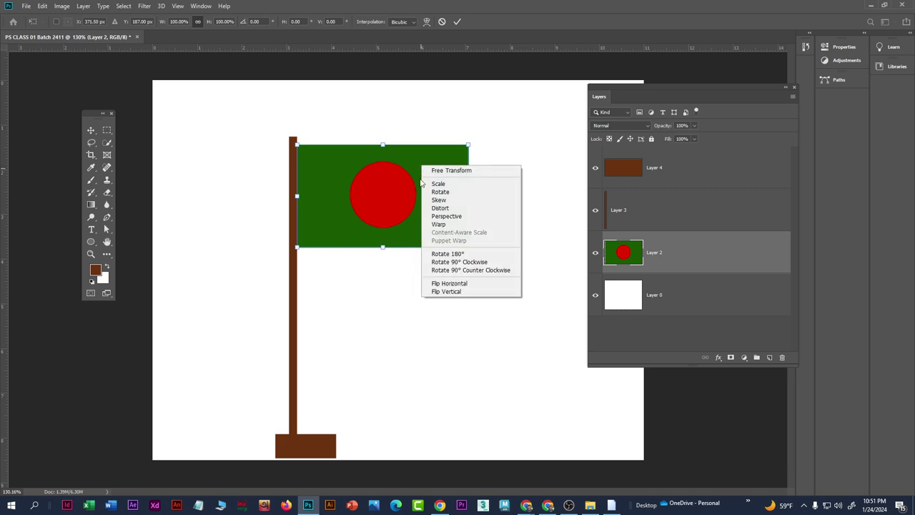
click(444, 226)
Step: Drag the warp handles to curve the top, bottom and right edges gently
drag(413, 148, 412, 125)
drag(354, 148, 354, 166)
drag(412, 251, 411, 225)
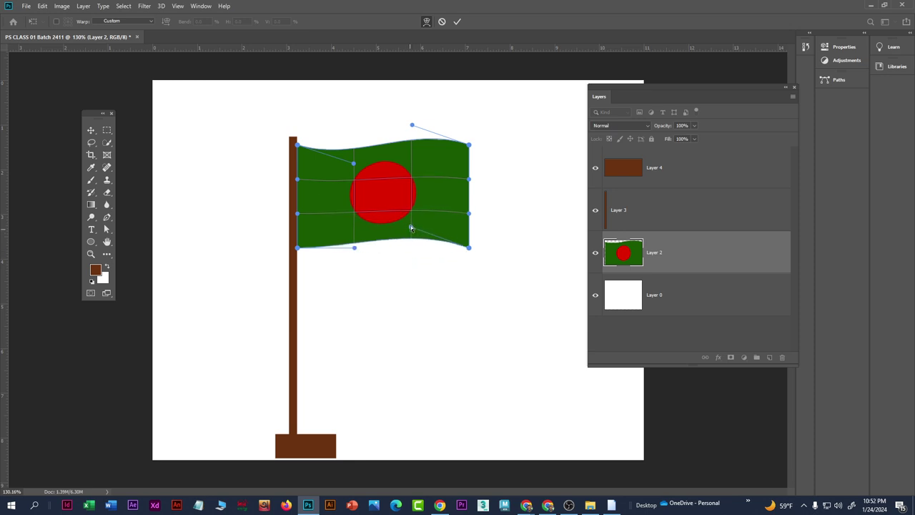
drag(354, 248, 354, 271)
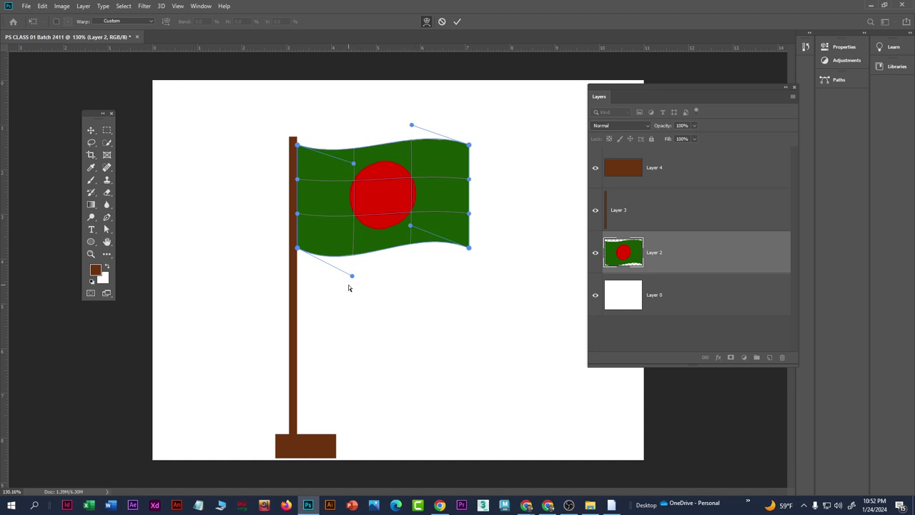
drag(411, 126, 409, 120)
drag(472, 181, 457, 180)
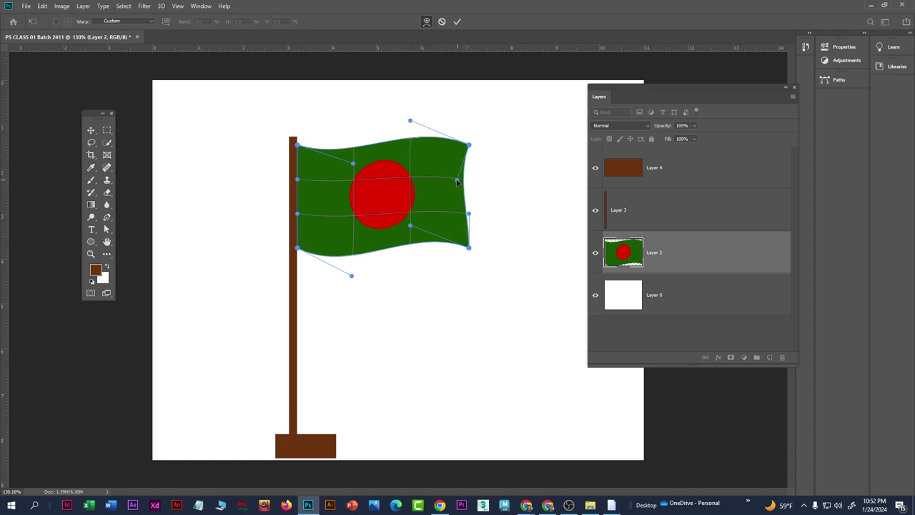
drag(468, 216, 477, 214)
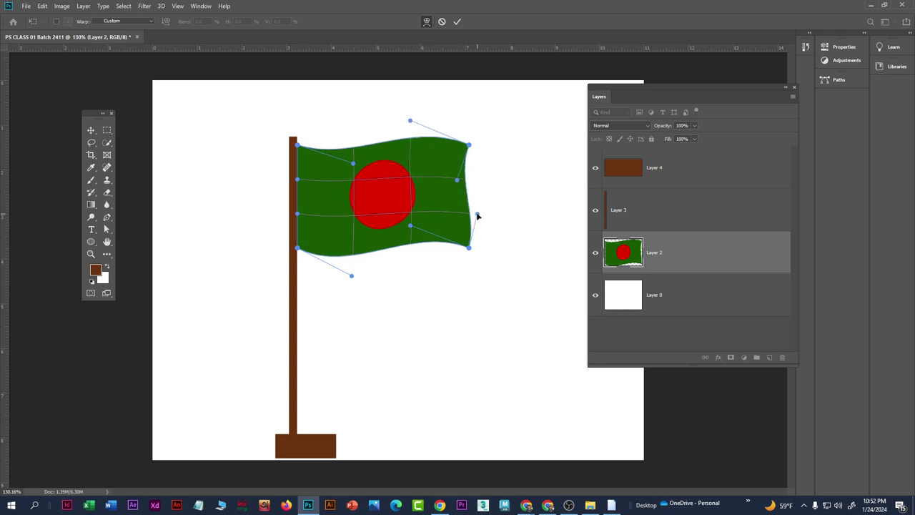
Step: Commit the second, gentler warp on the flag
key(Return)
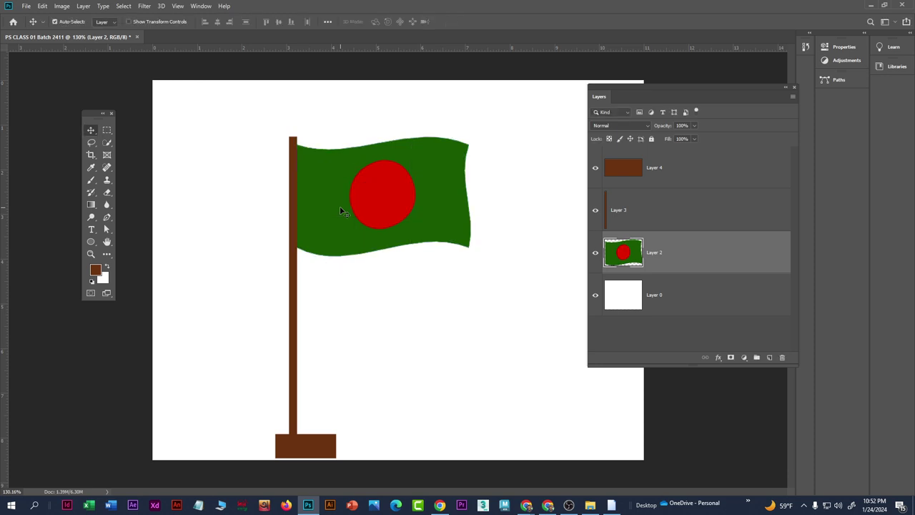
scroll(350, 235, down, 3)
scroll(358, 250, down, 1)
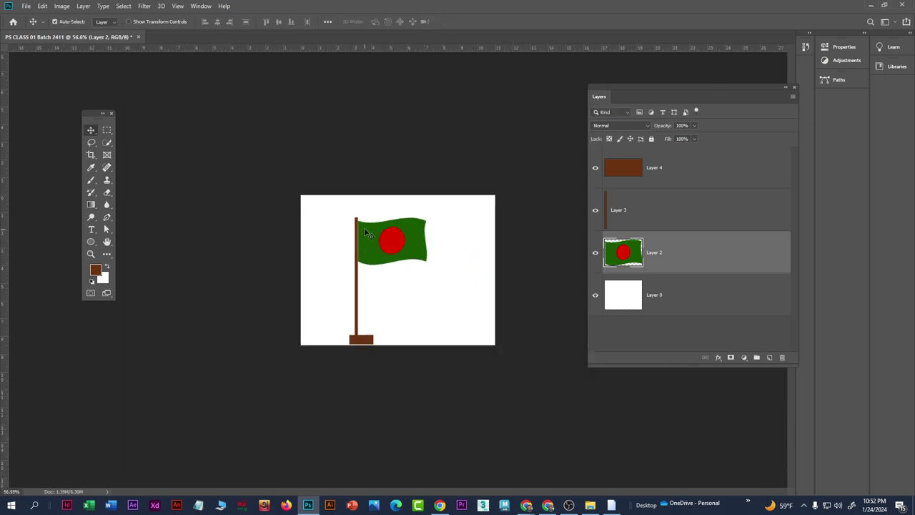
scroll(364, 228, up, 5)
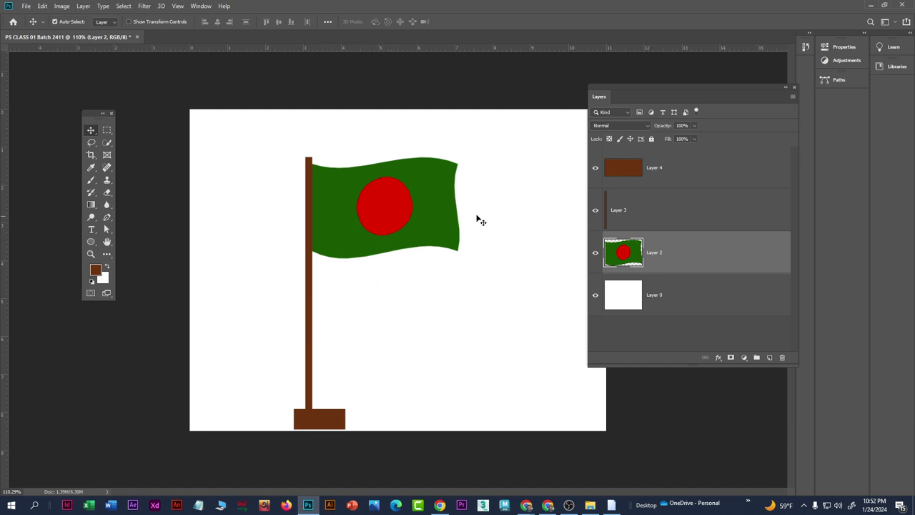
Step: Move the Layers panel down and right, then zoom to review the flag and pole
drag(662, 87, 671, 131)
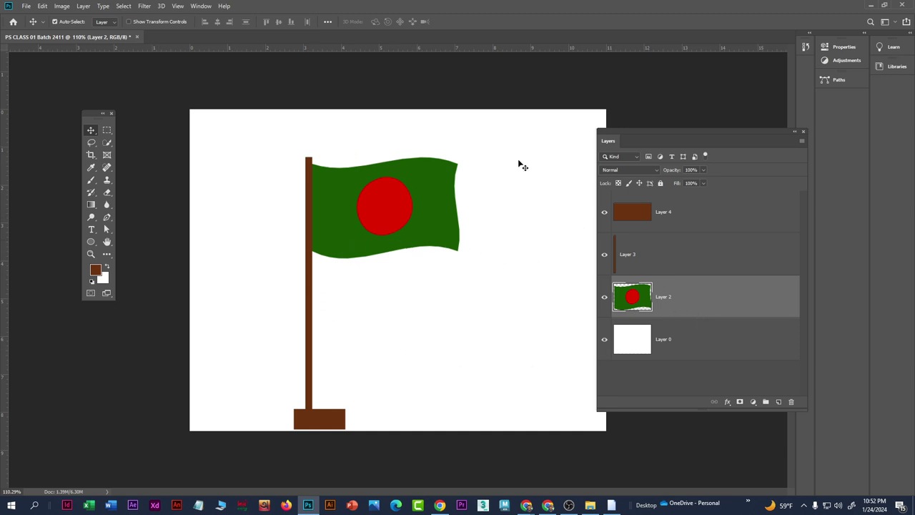
scroll(326, 293, up, 1)
scroll(297, 280, down, 4)
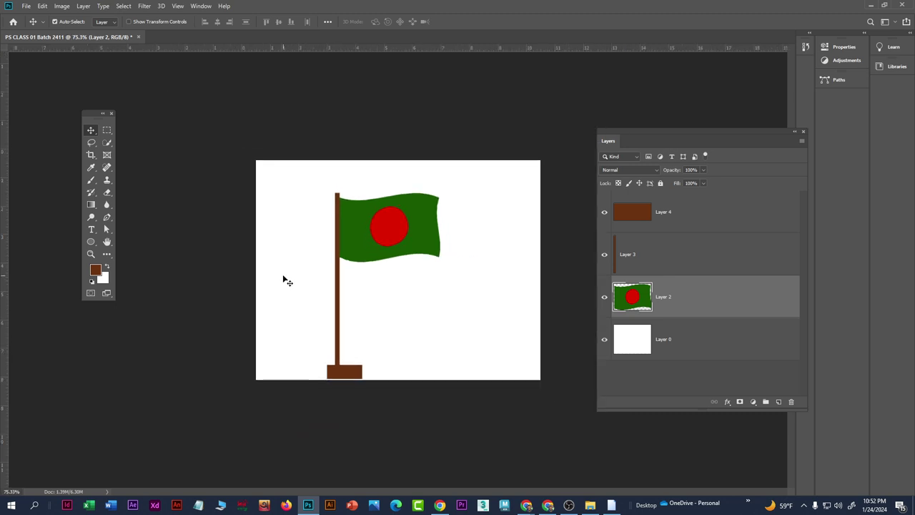
scroll(300, 280, up, 3)
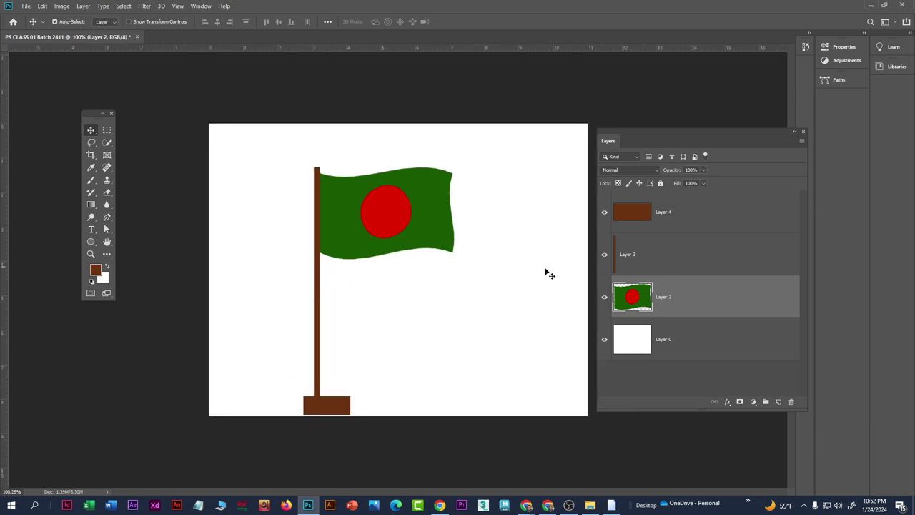
scroll(676, 247, up, 3)
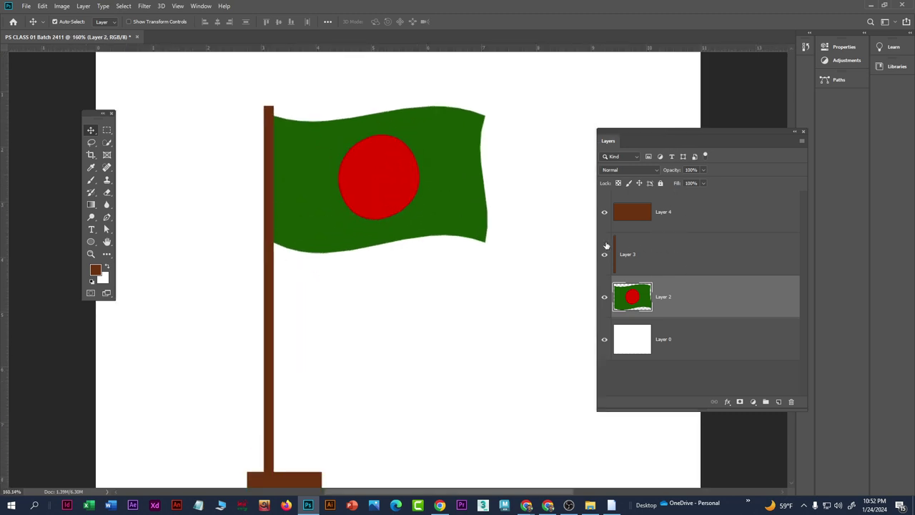
scroll(321, 246, down, 4)
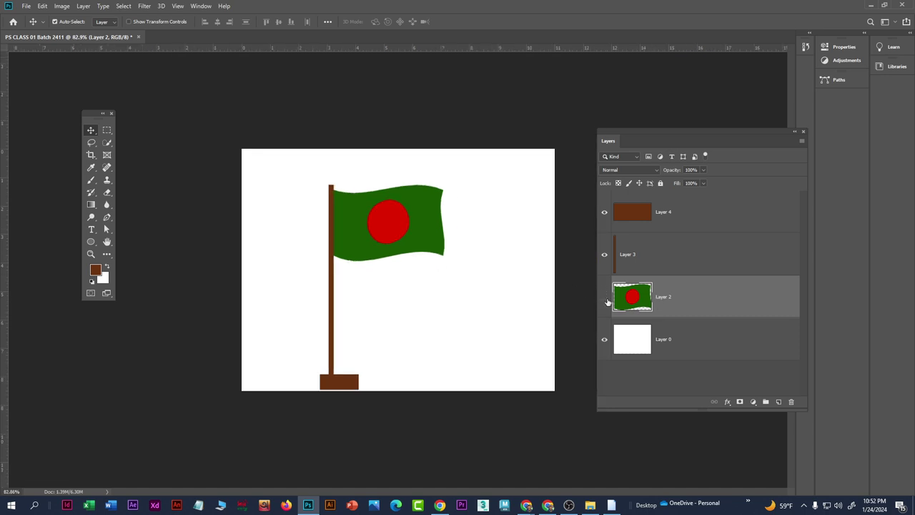
Step: Hide the flag, pole and brown base layers and make Layer 4 active
click(606, 300)
click(605, 256)
click(607, 216)
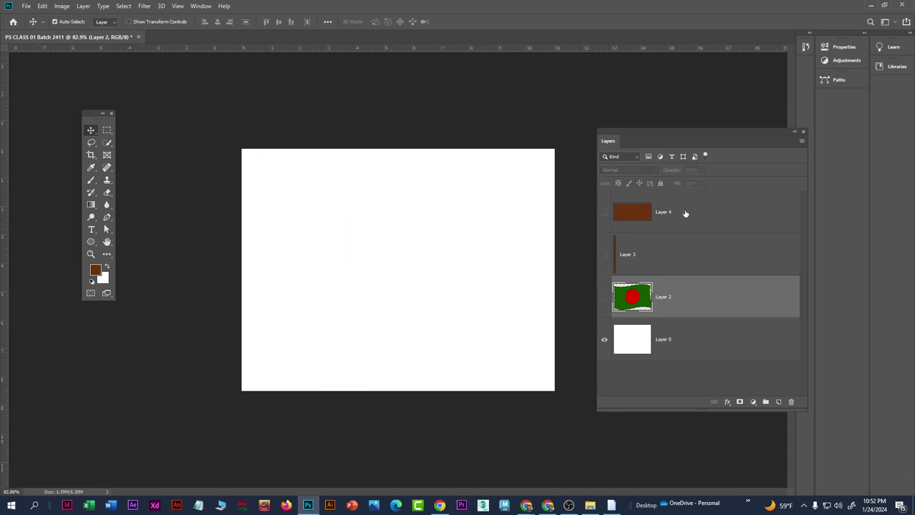
click(689, 212)
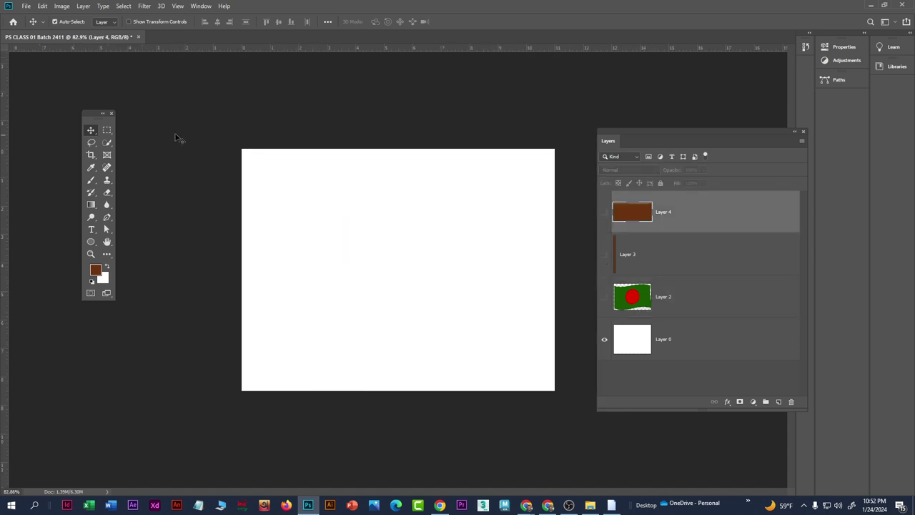
Step: Choose the freehand Lasso Tool from the toolbox flyout
click(92, 144)
click(106, 129)
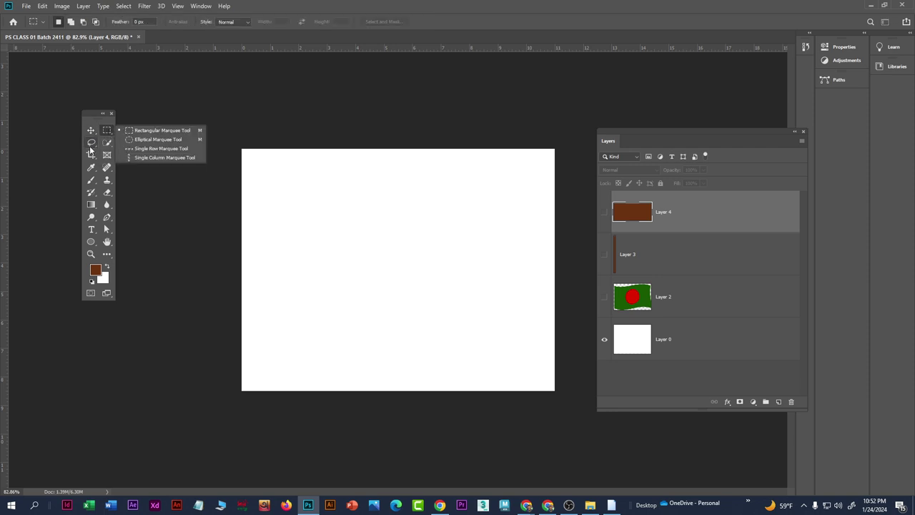
click(92, 144)
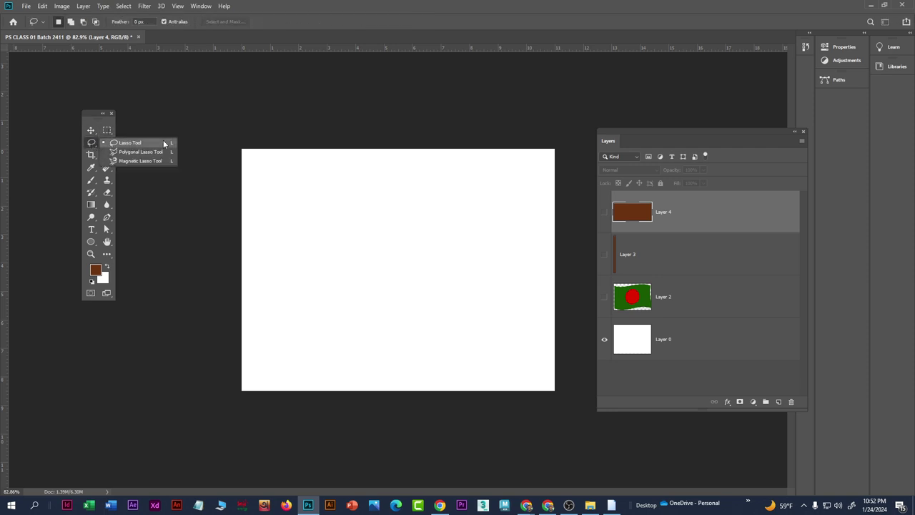
click(92, 145)
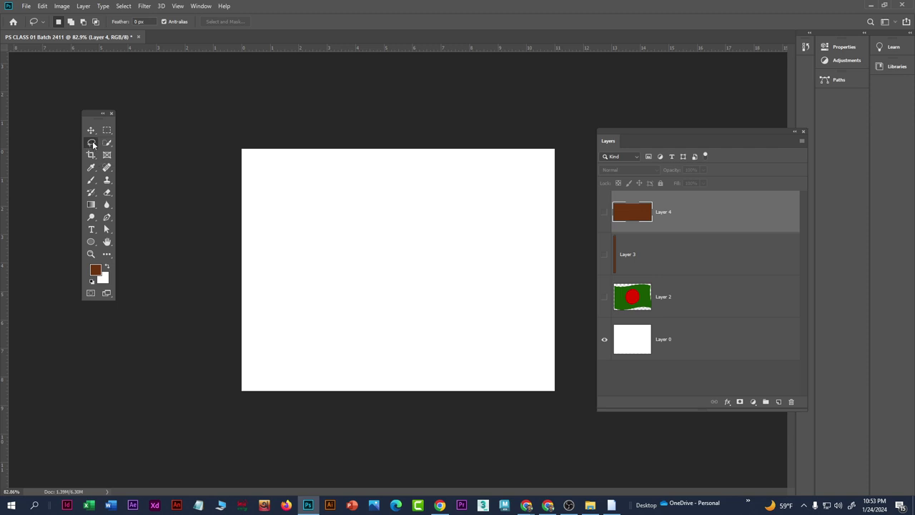
click(93, 145)
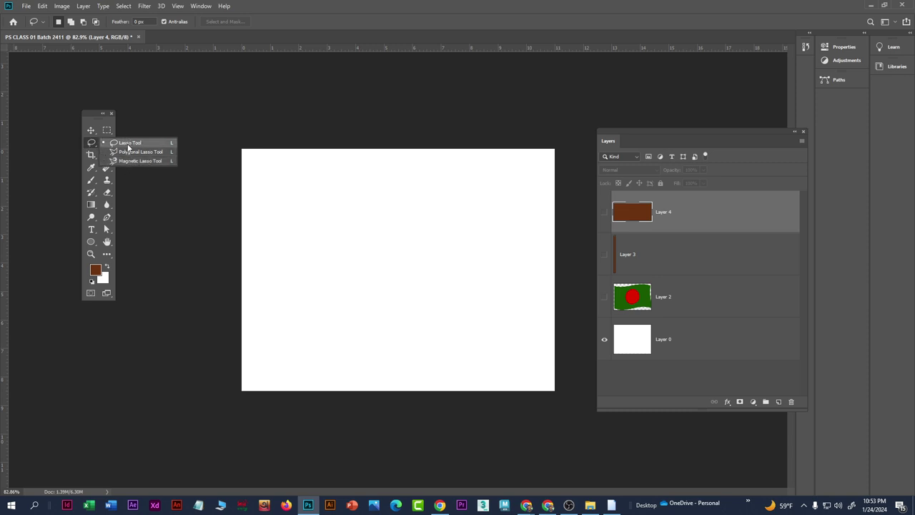
click(128, 147)
Step: Zoom the canvas and try two freehand lasso outlines, discarding both
key(ctrl+plus)
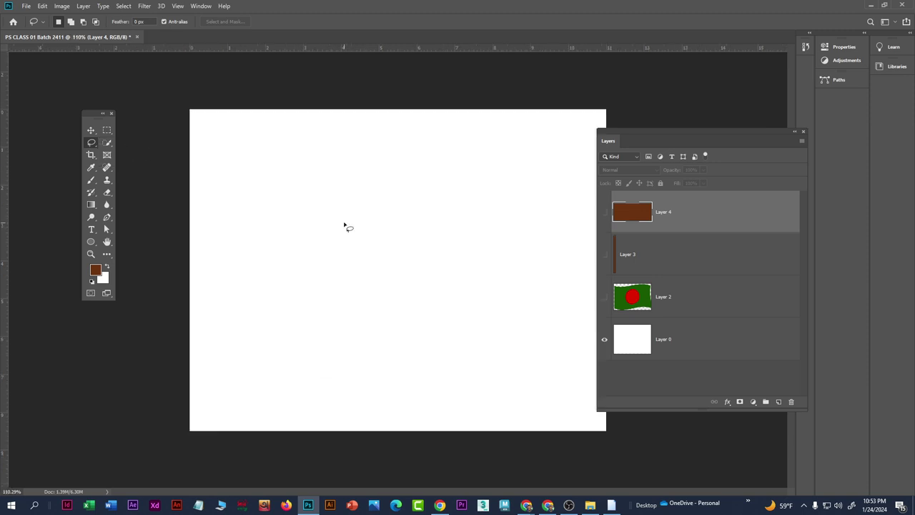
key(ctrl+minus)
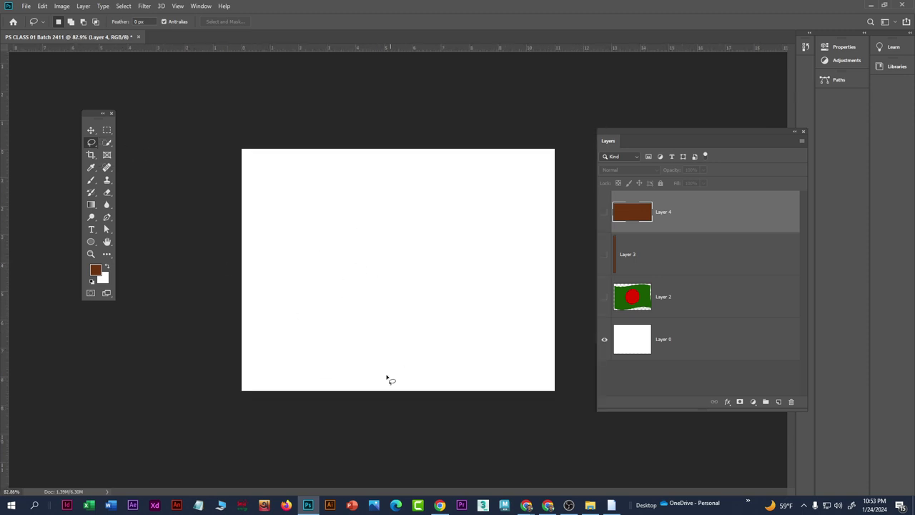
key(ctrl+plus)
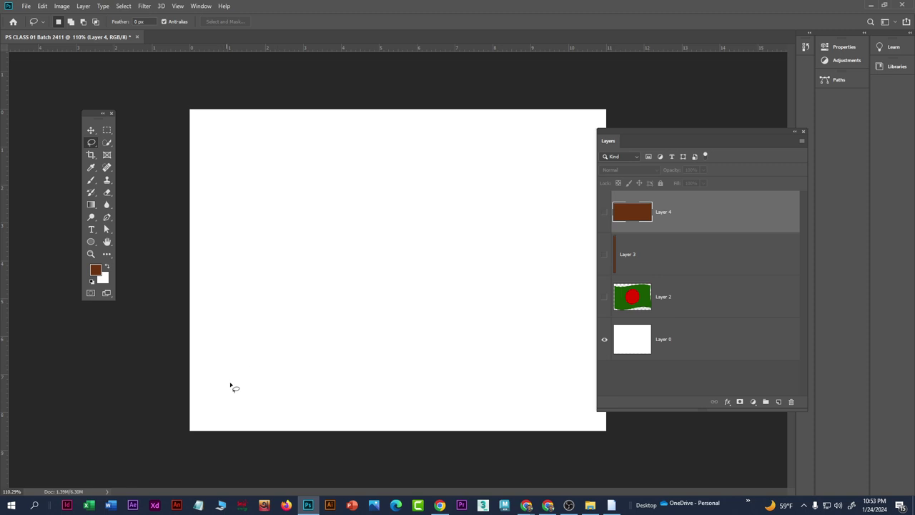
mouse_move(242, 417)
mouse_down()
mouse_move(274, 284)
mouse_move(259, 243)
mouse_move(292, 210)
mouse_move(342, 213)
mouse_move(384, 194)
mouse_move(526, 204)
mouse_move(553, 285)
mouse_move(545, 343)
mouse_move(486, 390)
mouse_move(413, 420)
mouse_move(253, 409)
mouse_up()
click(291, 233)
mouse_move(245, 188)
mouse_down()
mouse_move(262, 151)
mouse_move(260, 191)
mouse_move(334, 204)
mouse_move(263, 250)
mouse_move(280, 312)
mouse_move(307, 369)
mouse_move(346, 392)
mouse_move(388, 384)
mouse_up()
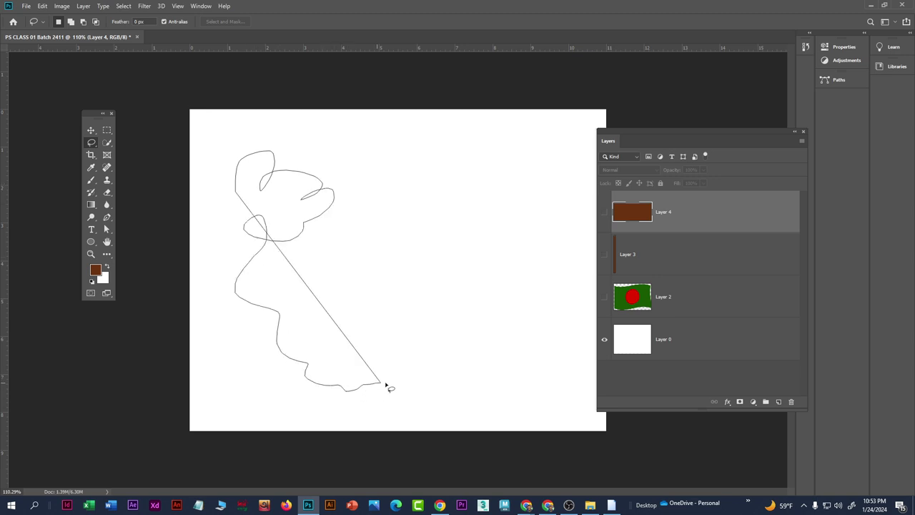
key(ctrl+d)
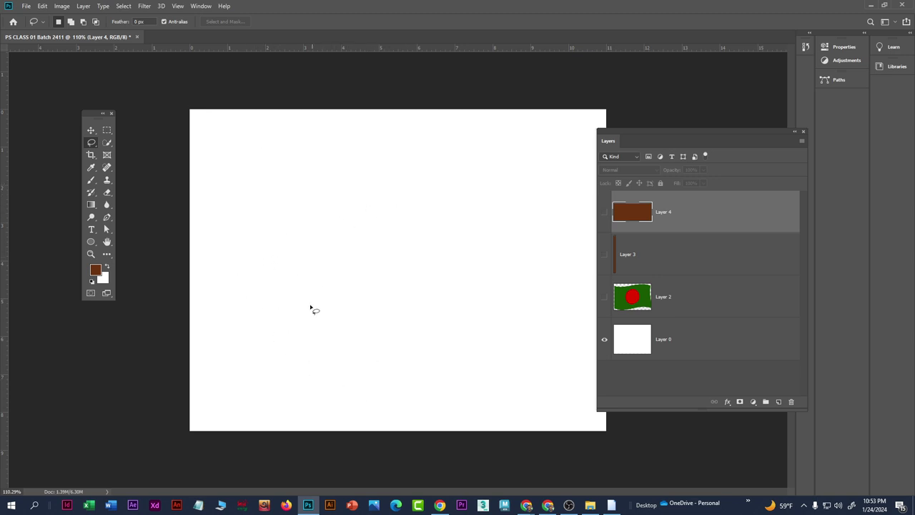
Step: Fill a wavy upper-left lasso area with brown on new Layer 5, then add Layer 6
mouse_move(189, 429)
mouse_down()
mouse_move(302, 320)
mouse_move(334, 262)
mouse_move(319, 212)
mouse_move(369, 174)
mouse_move(470, 148)
mouse_move(522, 111)
mouse_move(304, 98)
mouse_move(174, 107)
mouse_move(176, 262)
mouse_move(152, 449)
mouse_up()
click(777, 401)
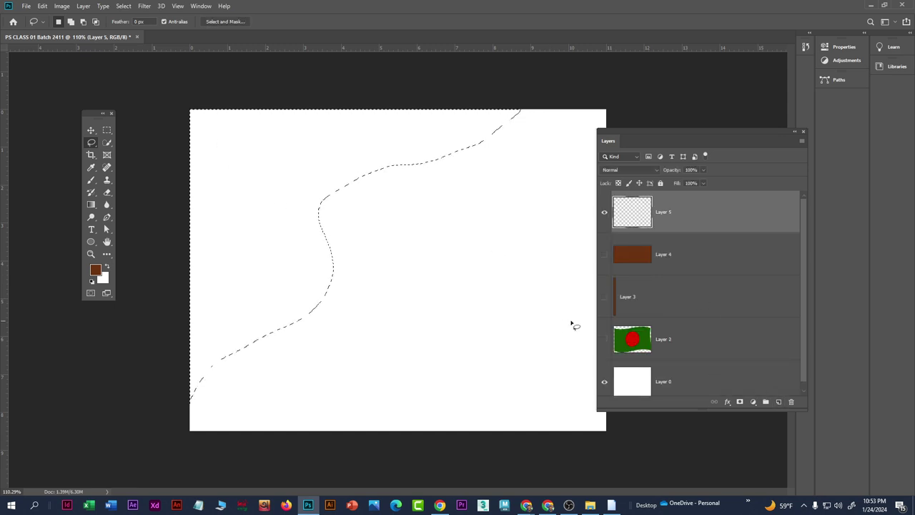
key(alt+BackSpace)
key(ctrl+d)
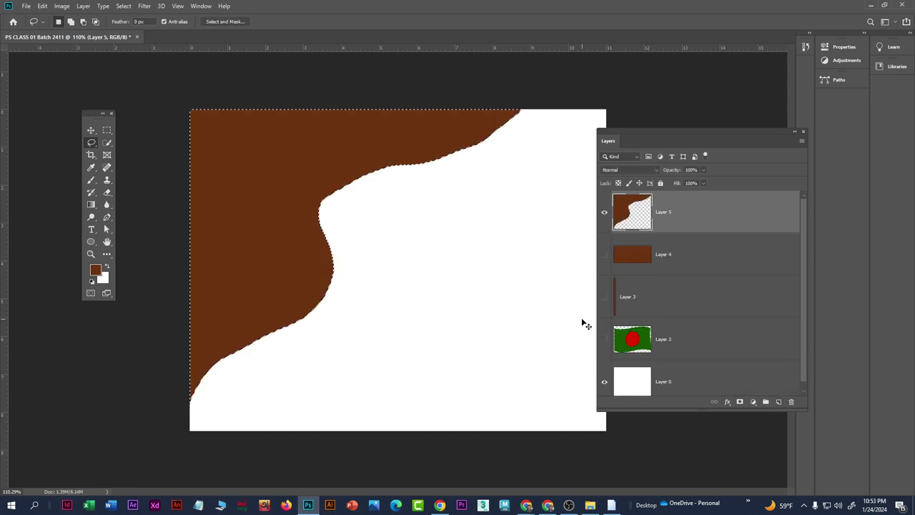
scroll(358, 290, down, 3)
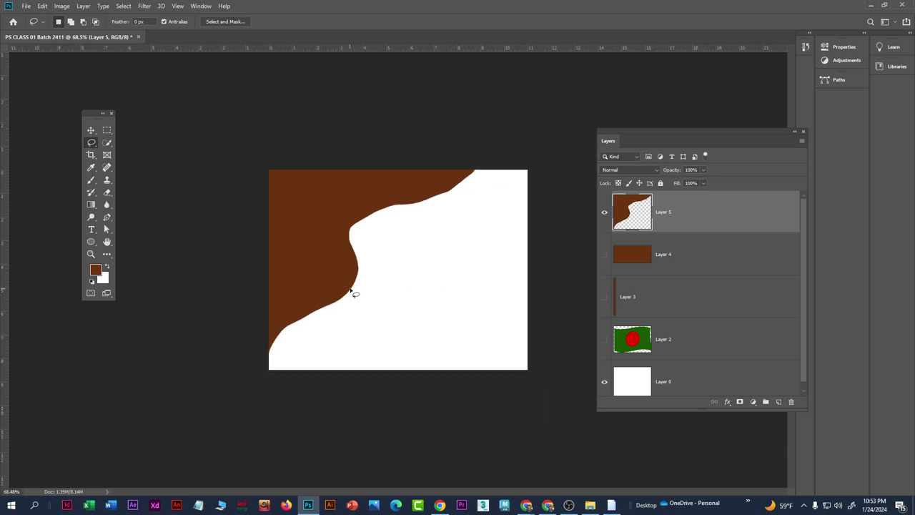
scroll(413, 333, up, 2)
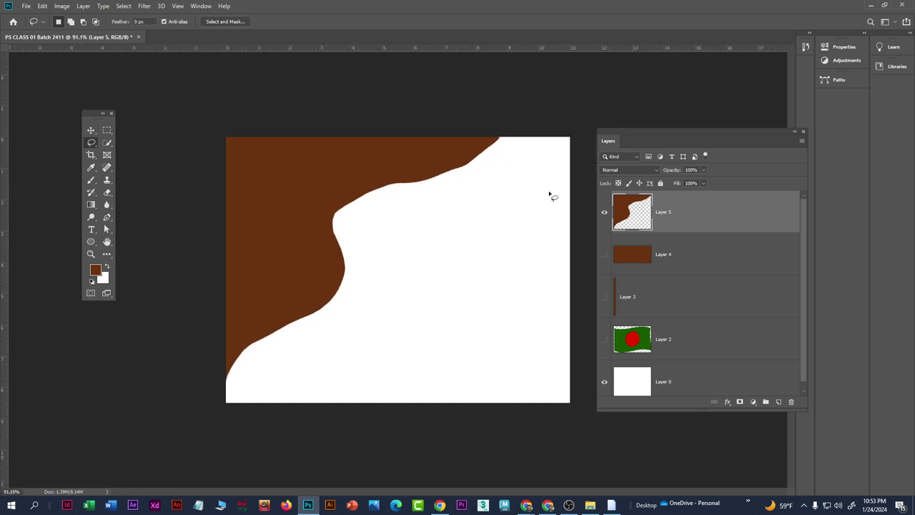
click(778, 403)
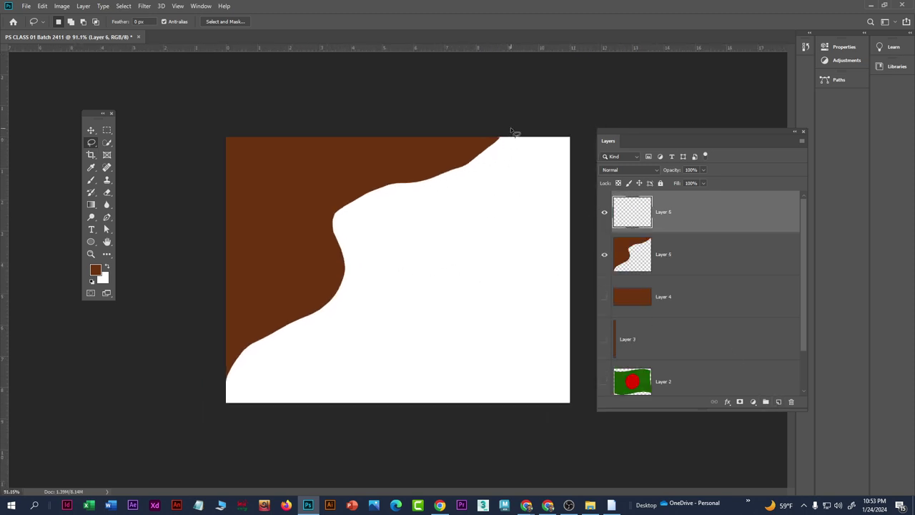
Step: Lasso a wider wavy area and fill it with orange on Layer 6
mouse_move(497, 140)
mouse_down()
mouse_move(463, 213)
mouse_move(434, 224)
mouse_move(384, 223)
mouse_move(351, 313)
mouse_move(260, 354)
mouse_move(209, 346)
mouse_move(210, 242)
mouse_move(278, 125)
mouse_move(305, 115)
mouse_move(507, 139)
mouse_up()
click(96, 269)
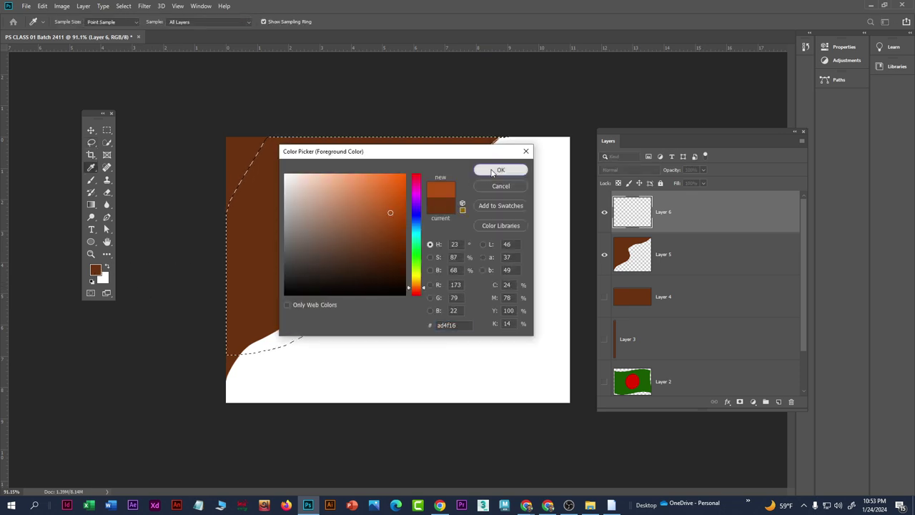
click(501, 169)
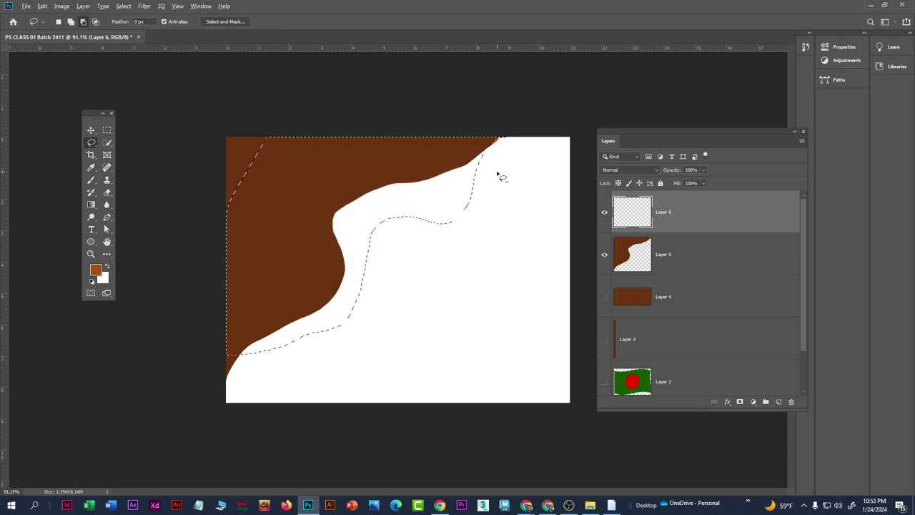
key(ctrl+BackSpace)
key(ctrl+z)
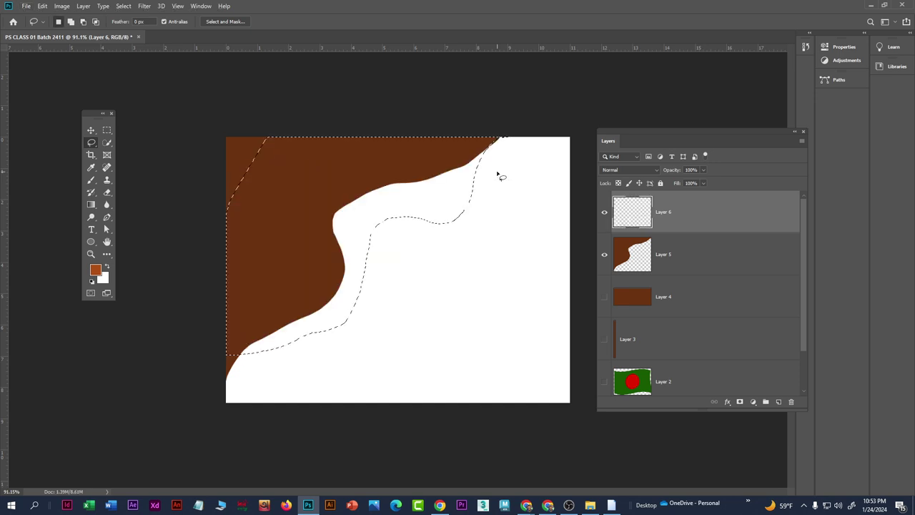
key(alt+BackSpace)
key(ctrl+d)
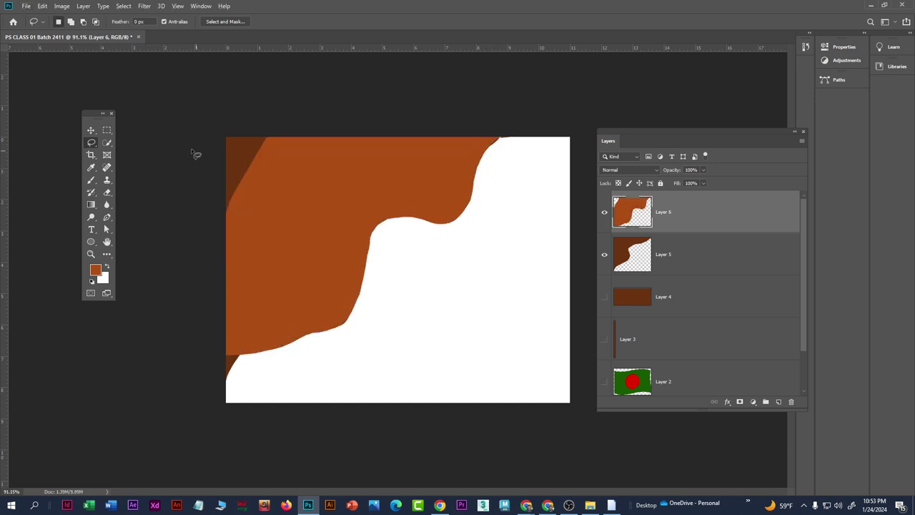
Step: Switch to the Move tool, then back to the freehand Lasso Tool
click(90, 130)
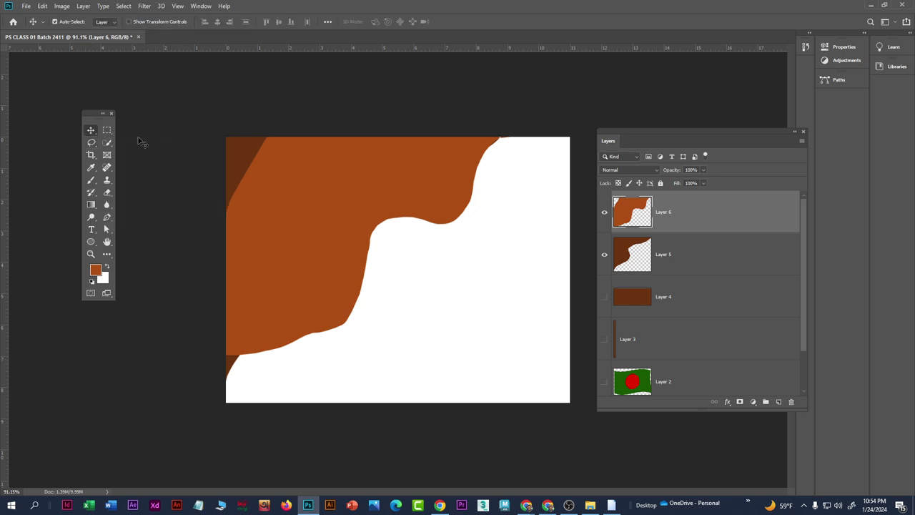
right_click(90, 142)
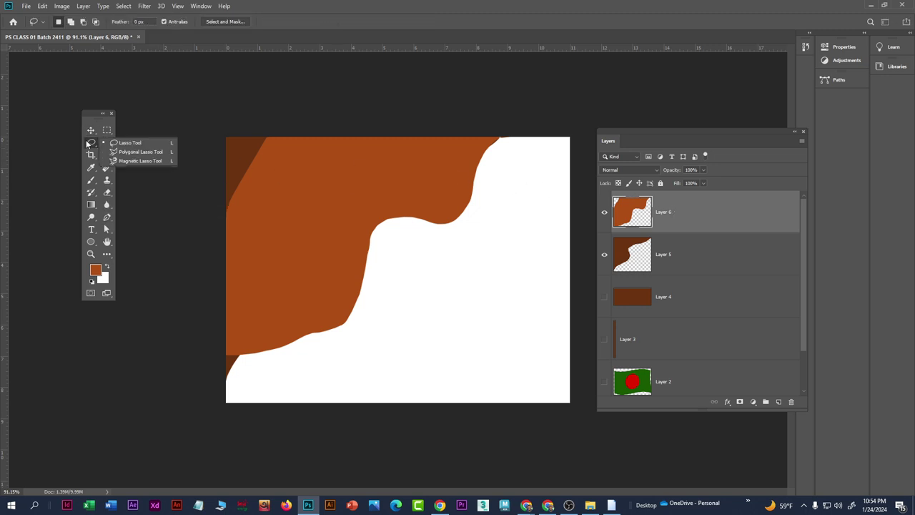
click(129, 140)
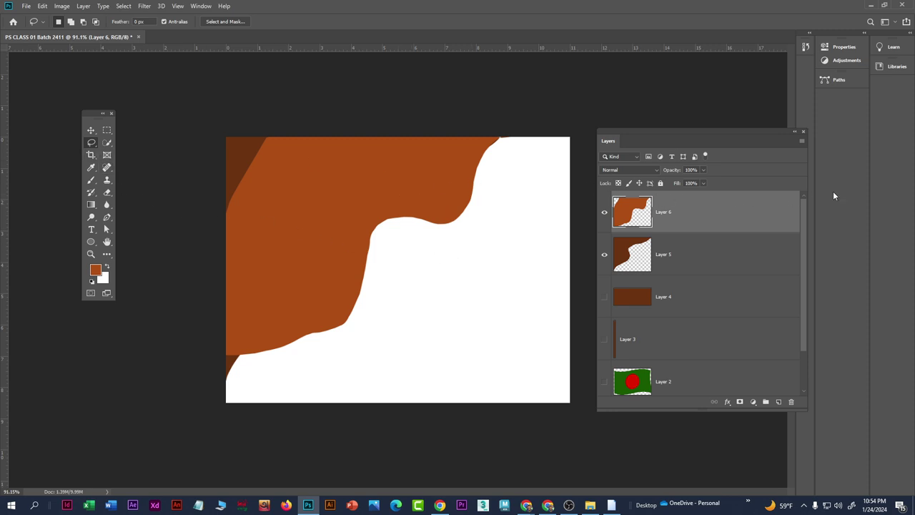
Step: Move Layer 6 below Layer 5 and set the lasso Feather to 3 px
drag(697, 206, 719, 273)
scroll(339, 204, down, 1)
scroll(338, 204, down, 1)
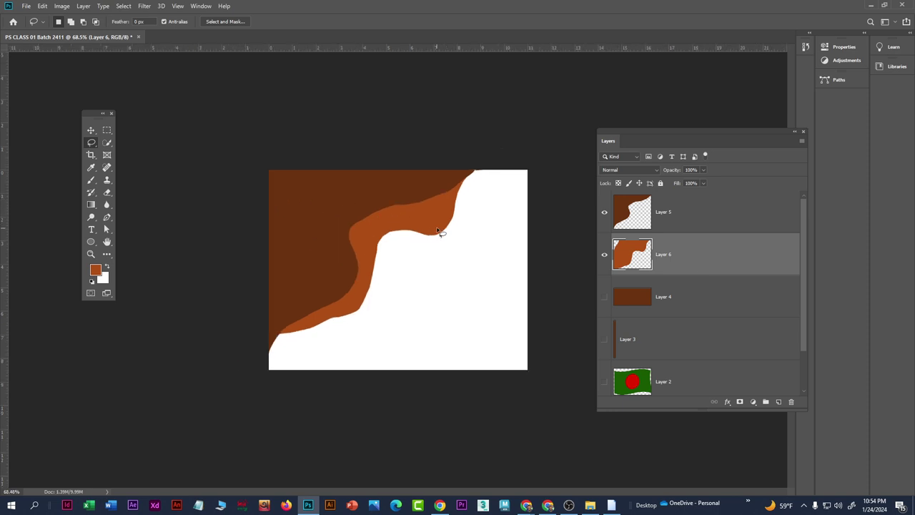
scroll(440, 231, up, 2)
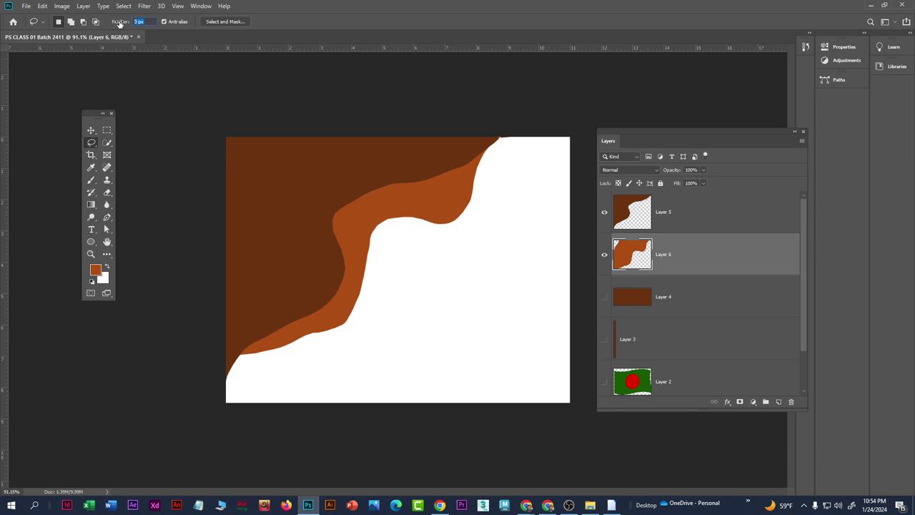
text(3)
key(Return)
Step: Shift the orange shape up and right with the Move tool, comparing its visibility
click(91, 130)
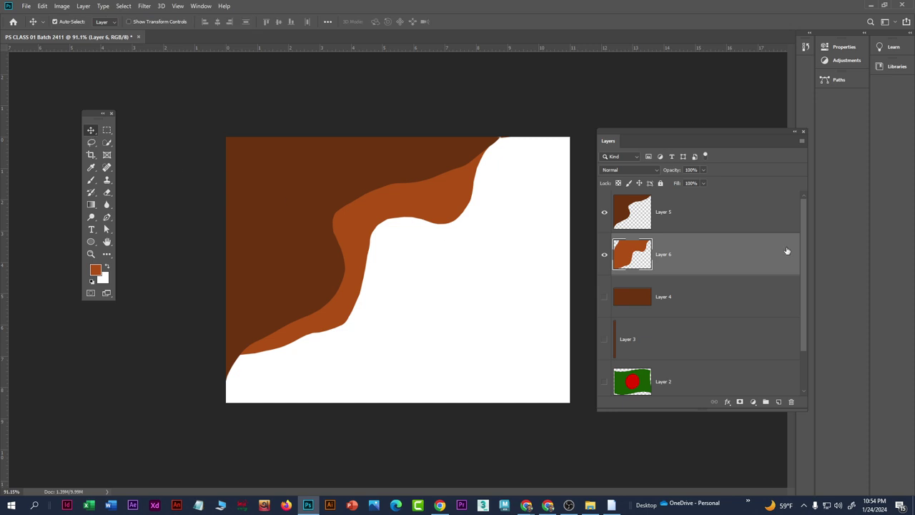
drag(340, 227, 409, 212)
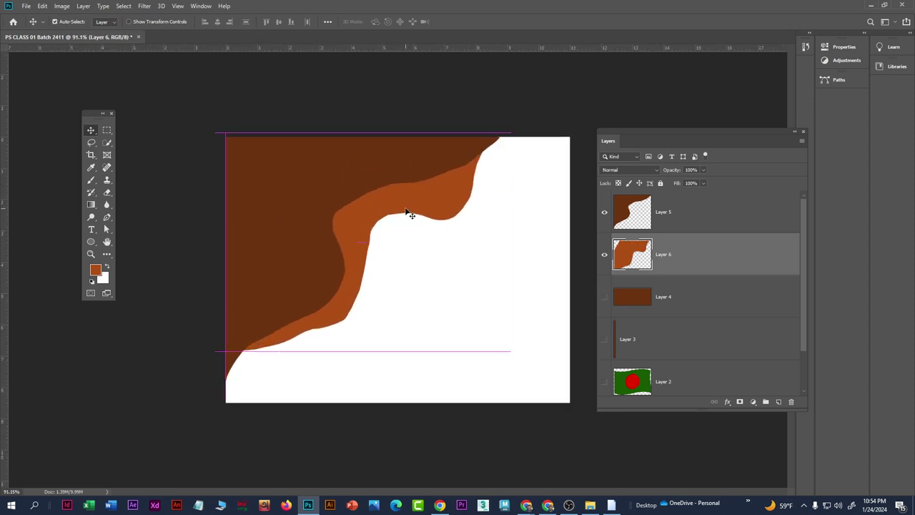
scroll(361, 289, down, 2)
scroll(362, 270, up, 1)
drag(379, 253, 377, 234)
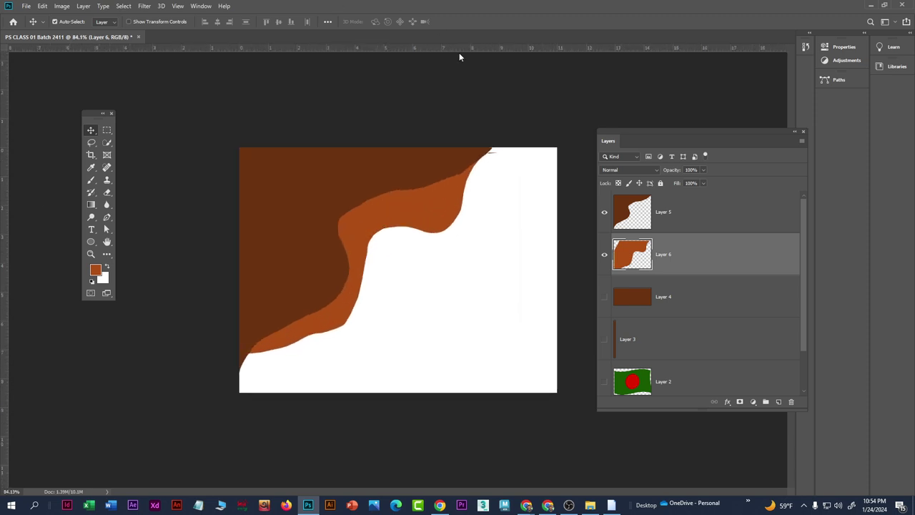
click(604, 255)
Step: Lasso another wavy outline and add a new Layer 7 above Layer 5
click(91, 143)
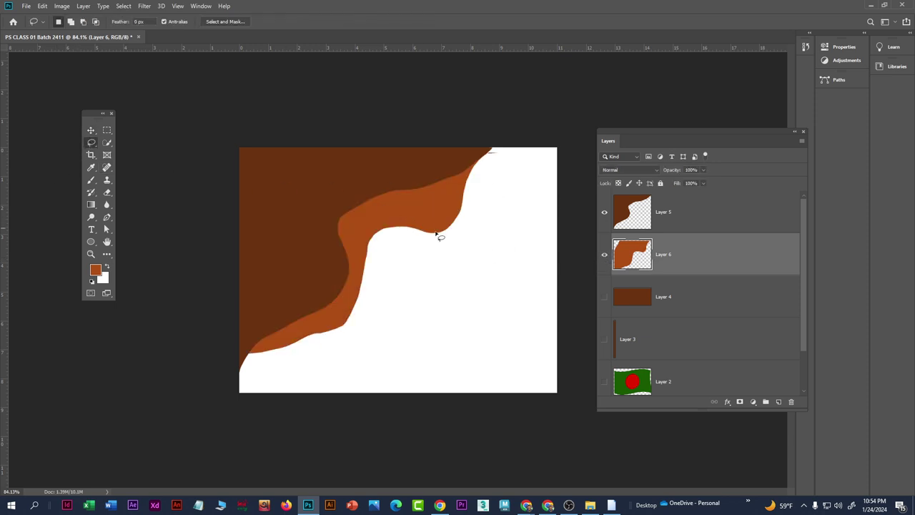
mouse_move(508, 160)
mouse_down()
mouse_move(518, 312)
mouse_move(506, 331)
mouse_move(432, 340)
mouse_move(432, 300)
mouse_move(395, 342)
mouse_move(326, 359)
mouse_move(277, 322)
mouse_move(398, 181)
mouse_move(450, 188)
mouse_move(514, 156)
mouse_up()
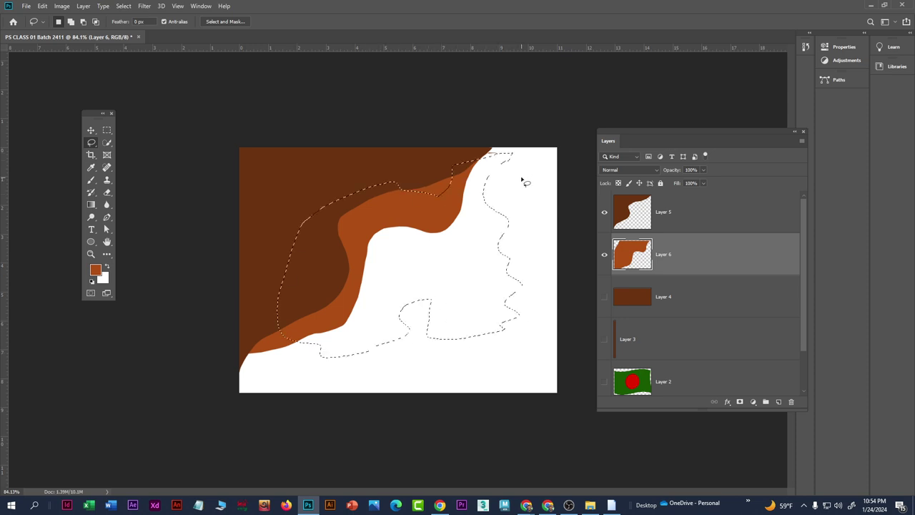
click(732, 215)
click(779, 401)
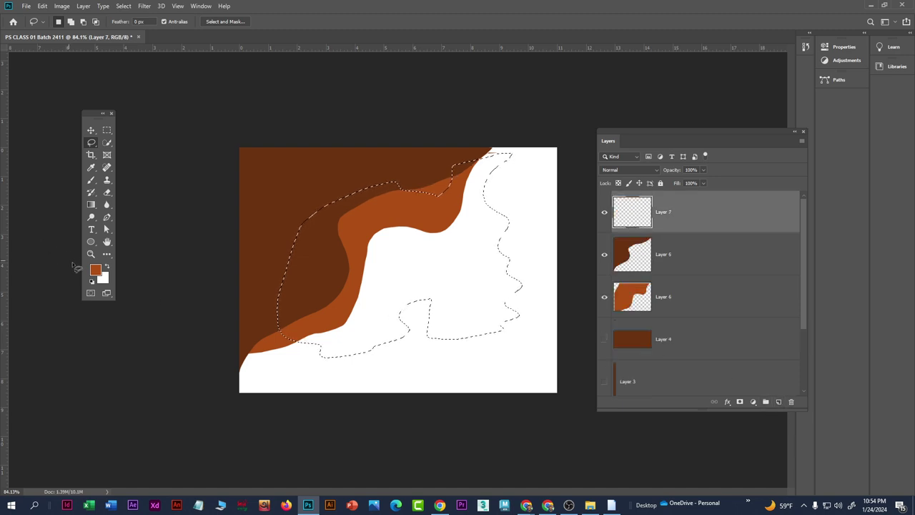
Step: Pick a saturated red-orange, move Layer 7 below Layer 6 and fill the selection
click(96, 270)
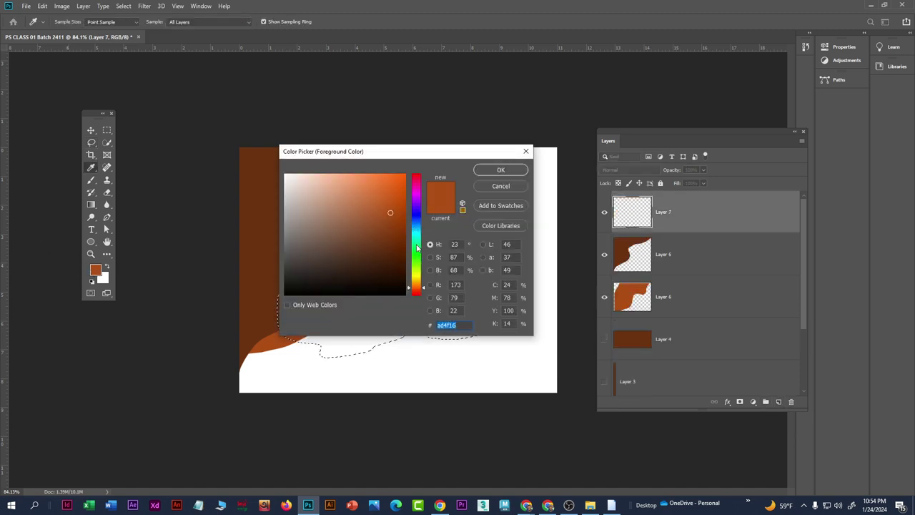
click(413, 289)
click(404, 214)
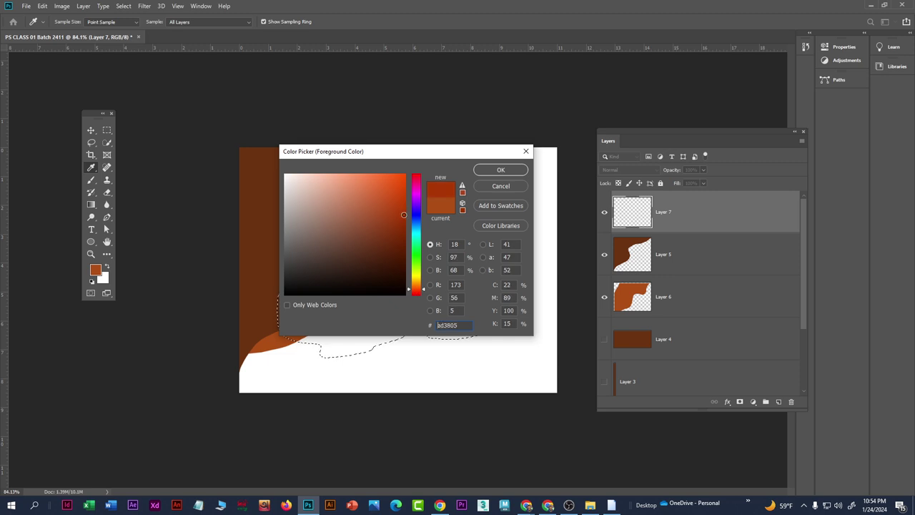
click(500, 169)
key(l)
mouse_move(723, 214)
mouse_down()
mouse_move(695, 296)
mouse_move(700, 306)
mouse_up()
key(alt+BackSpace)
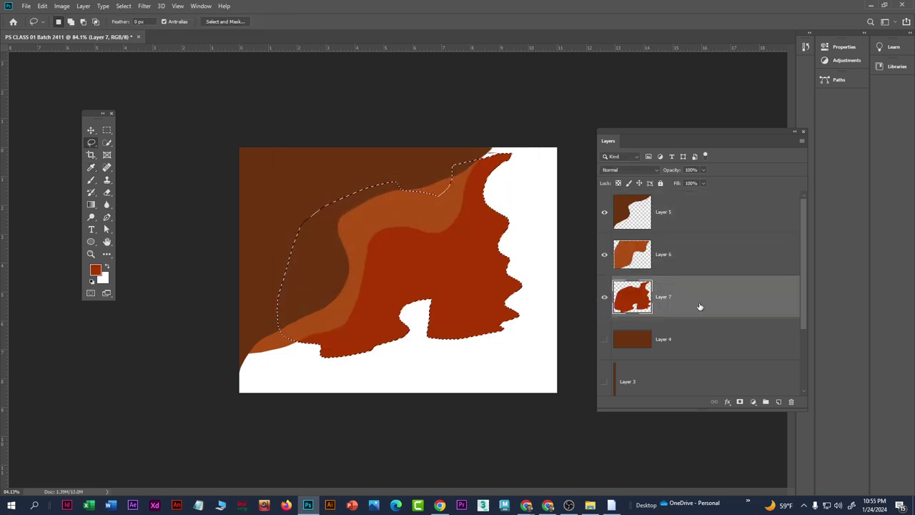
Step: Cancel the Save As dialog, deselect, and move Layer 7's shape up and left
key(ctrl+shift+s)
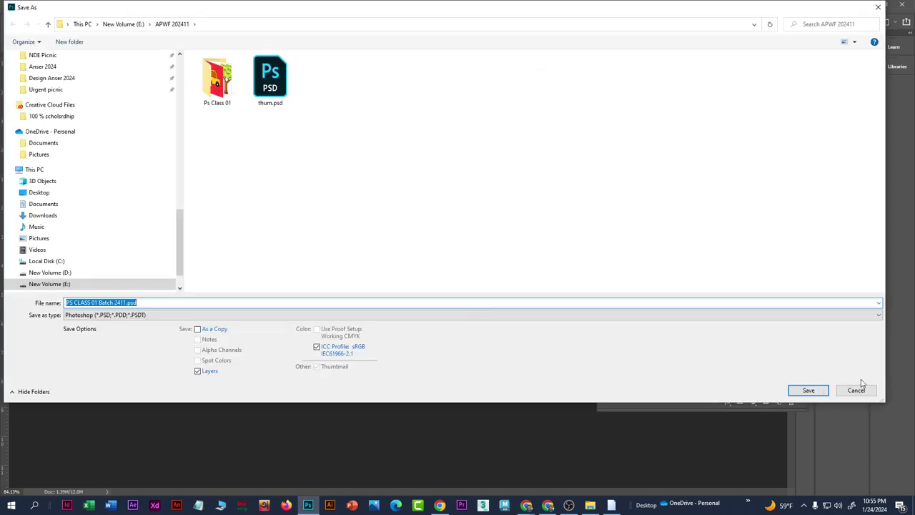
click(858, 387)
key(ctrl+d)
key(v)
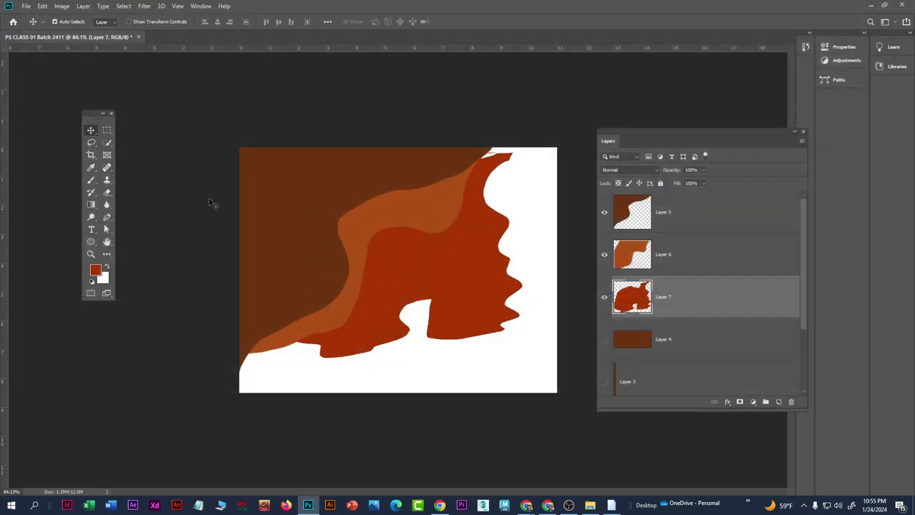
mouse_move(479, 289)
mouse_down()
mouse_move(454, 282)
mouse_move(445, 259)
mouse_up()
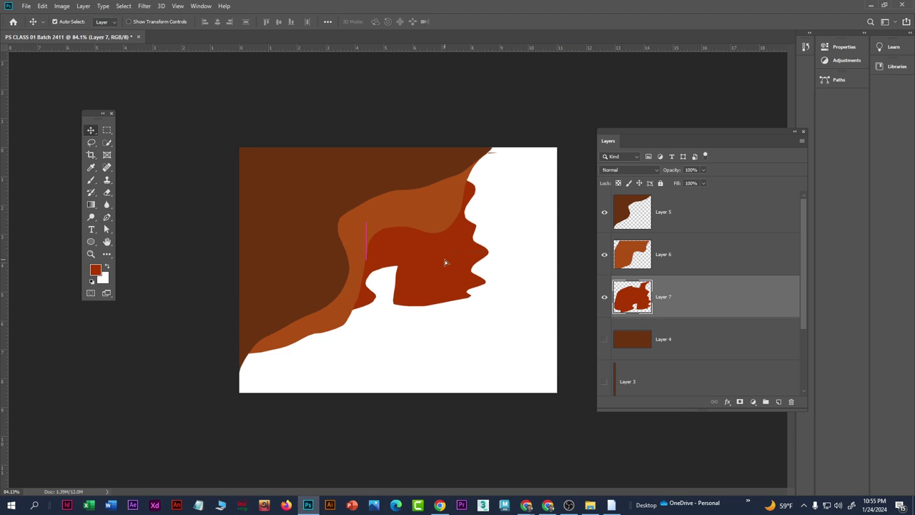
Step: Select the Polygonal Lasso Tool and hide Layers 7, 6 and 5
click(85, 139)
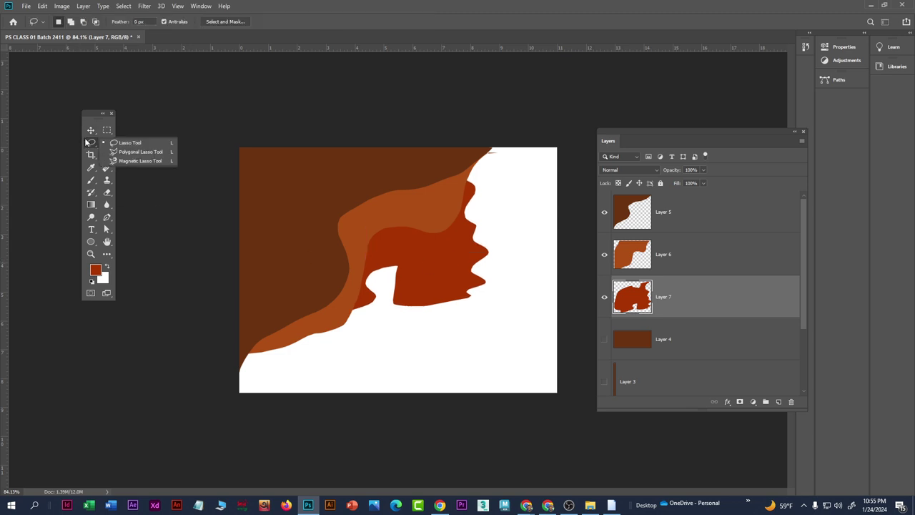
click(143, 151)
drag(605, 298, 604, 210)
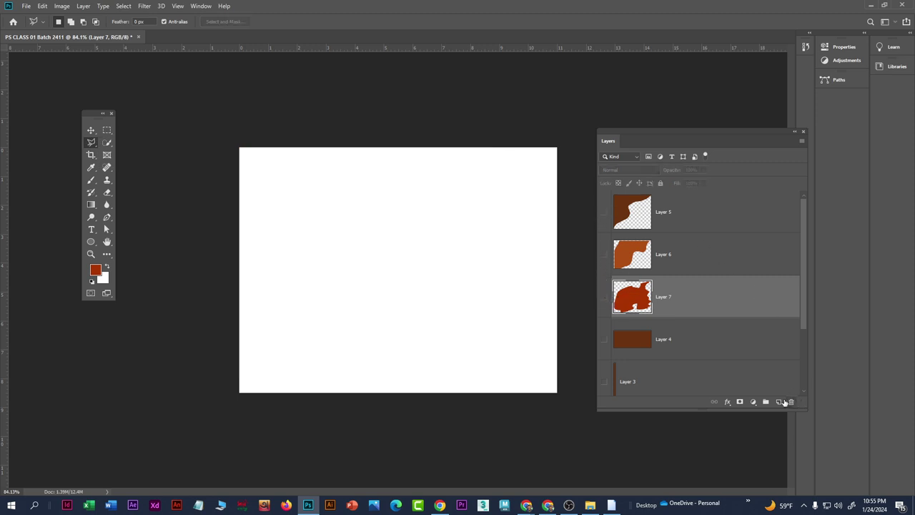
Step: Add a new Layer 8 and move it to the top of the layer stack
click(779, 401)
drag(720, 300, 717, 204)
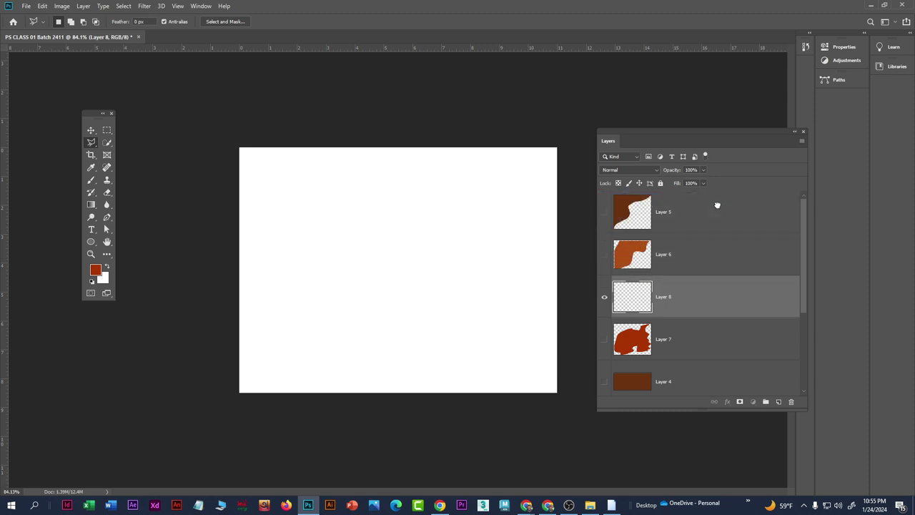
drag(93, 142, 123, 149)
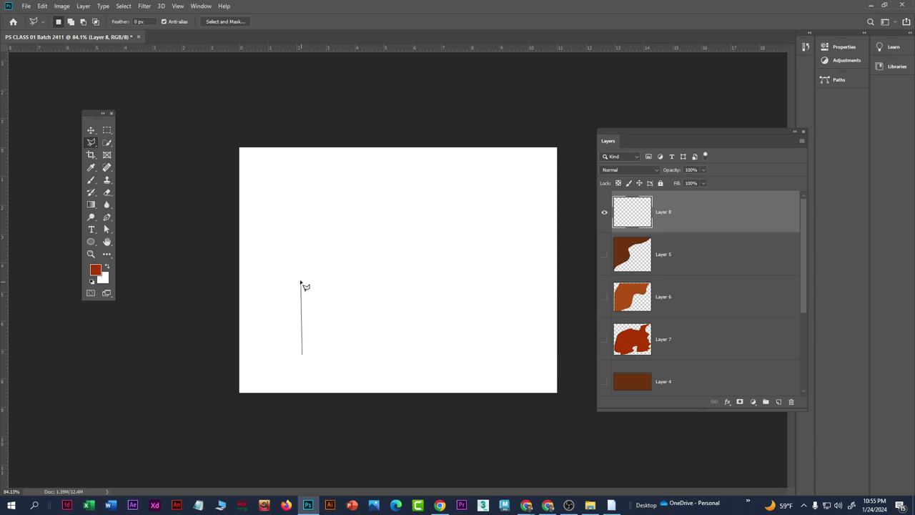
Step: Draw a V-notched outline in the lower left and fill it red-brown
click(301, 277)
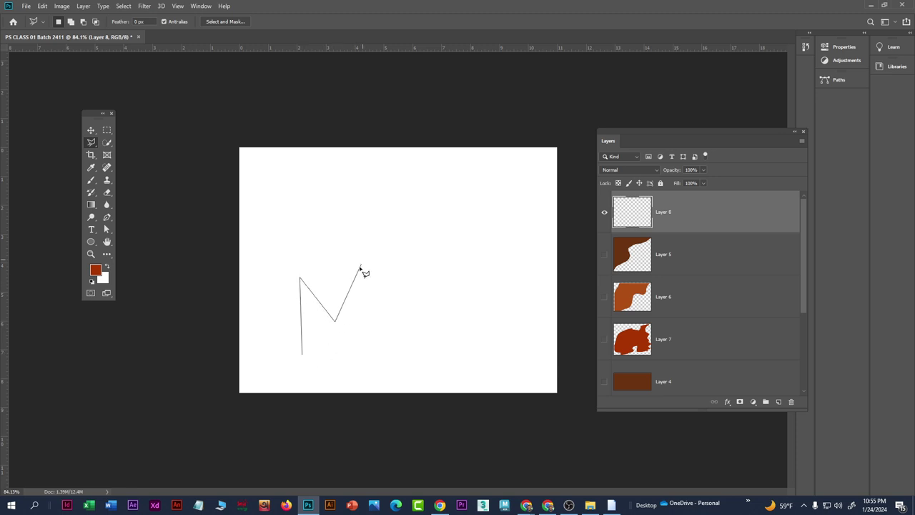
click(353, 354)
click(304, 356)
key(alt+BackSpace)
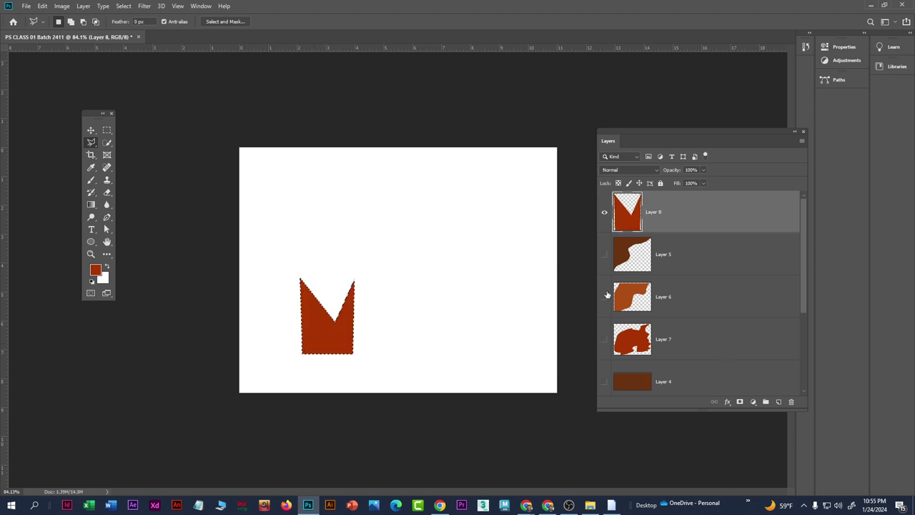
Step: Deselect the V shape and start an outline to its right, removing misplaced corners
key(ctrl+d)
click(377, 299)
click(342, 225)
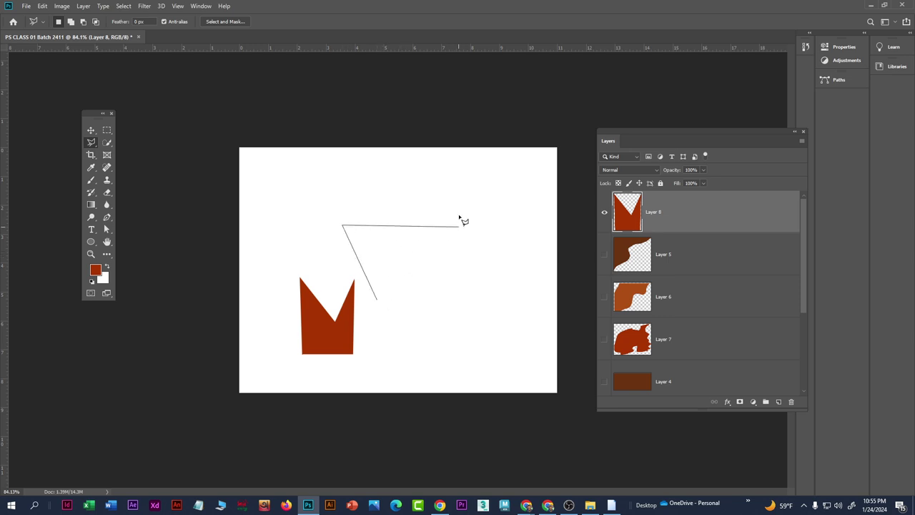
click(436, 183)
click(521, 186)
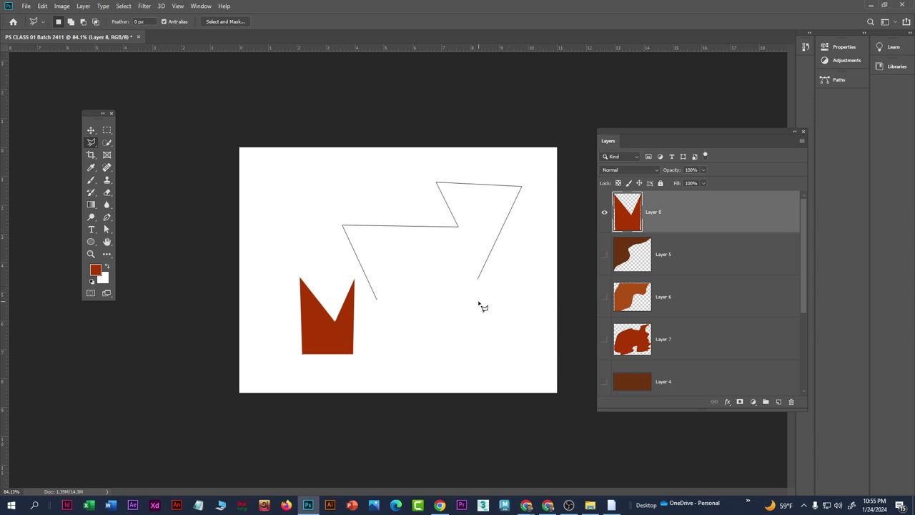
key(BackSpace)
click(436, 252)
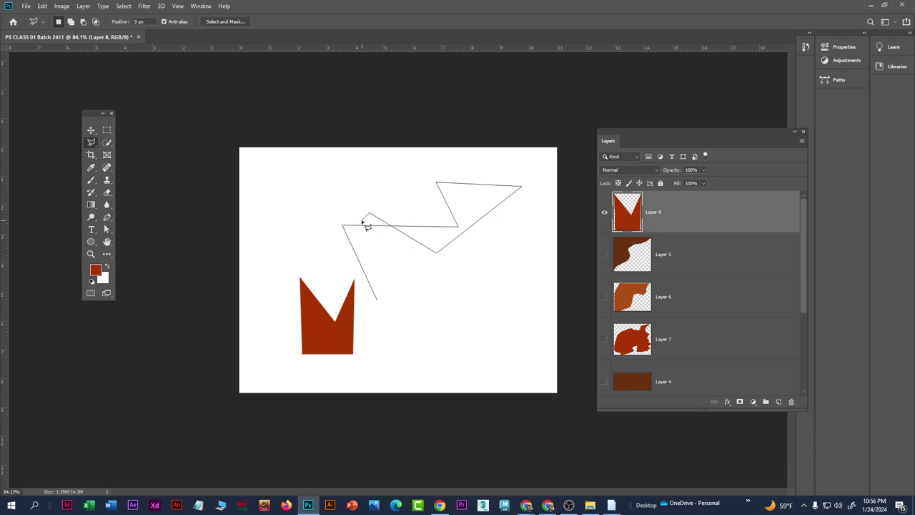
key(BackSpace)
key(BackSpace)
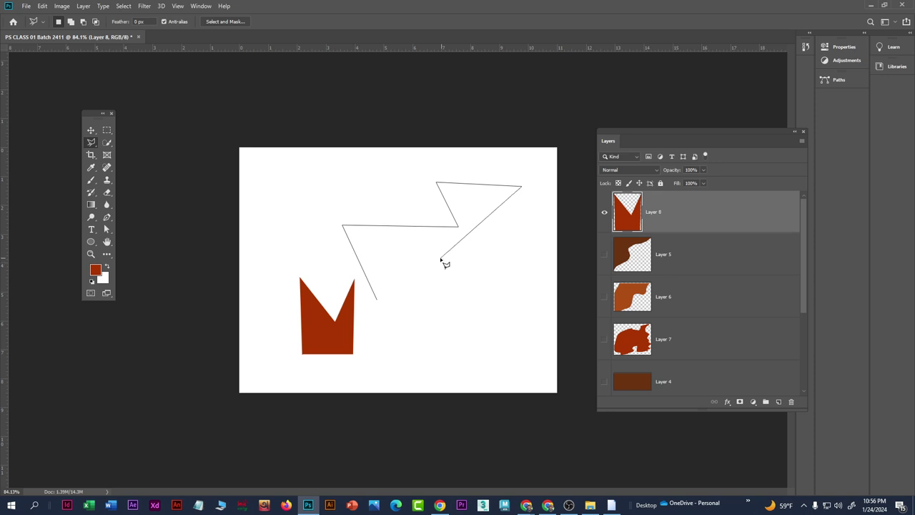
key(BackSpace)
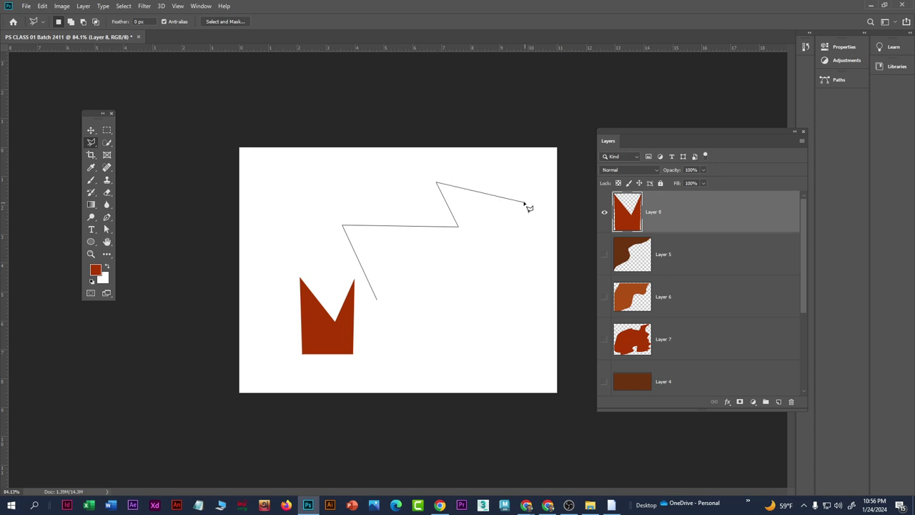
key(BackSpace)
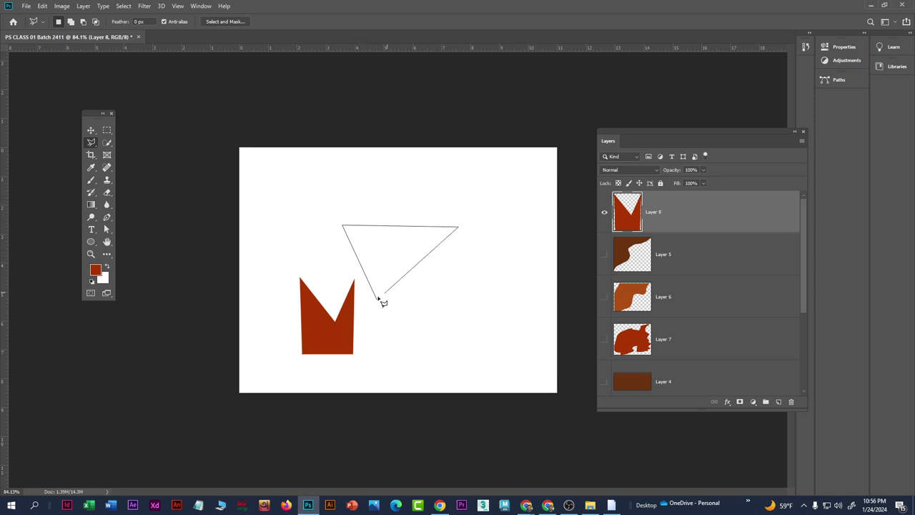
key(BackSpace)
key(BackSpace)
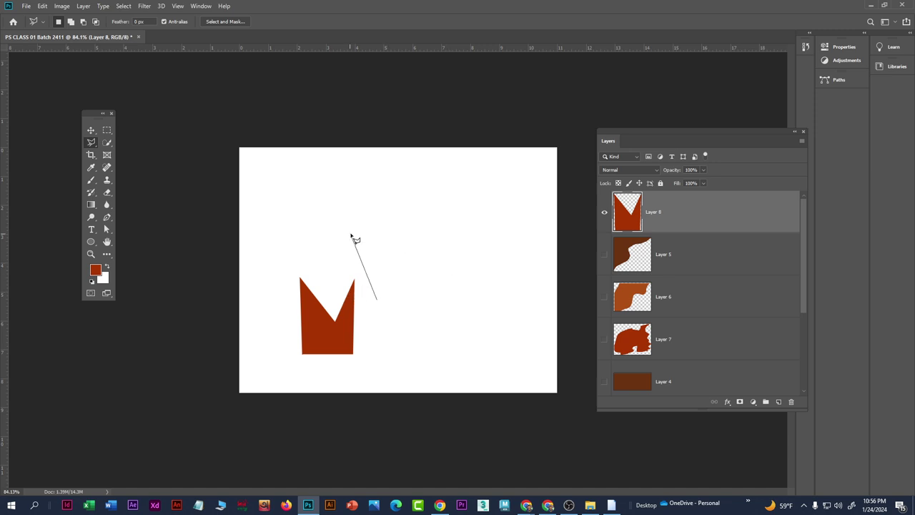
Step: Trace the upper edges, crossbar and right leg of the H-shaped outline
click(348, 281)
key(BackSpace)
click(376, 259)
click(403, 259)
click(402, 300)
click(435, 300)
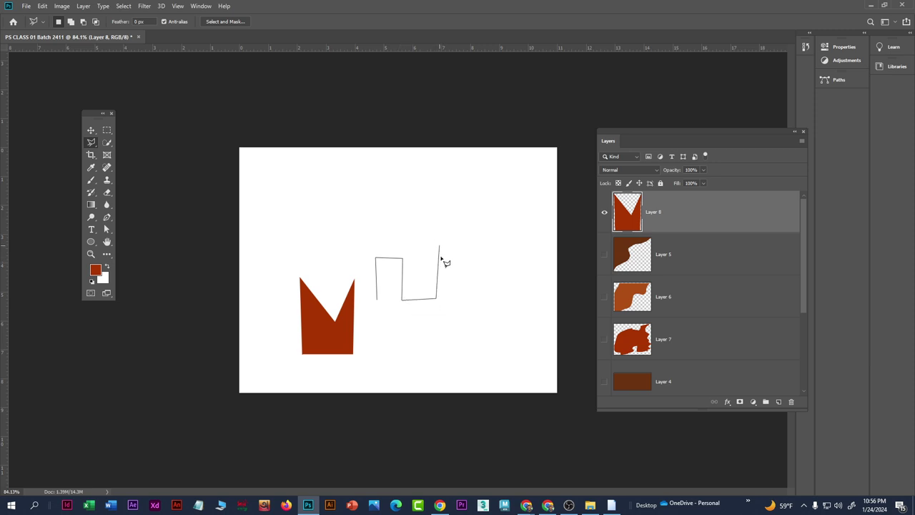
click(436, 258)
click(464, 259)
click(464, 369)
click(443, 370)
click(443, 303)
Step: Add the lower block and left notch corners and close the H selection
click(420, 384)
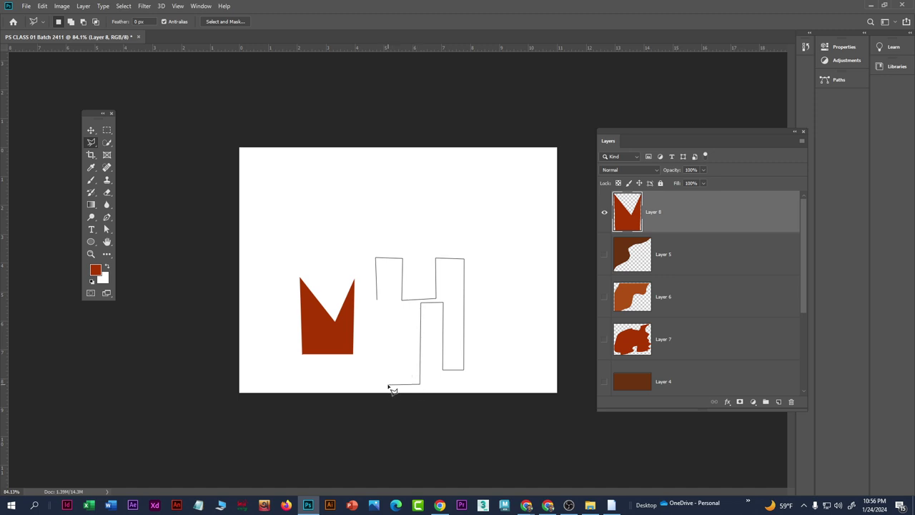
click(387, 384)
click(406, 317)
click(407, 309)
click(370, 310)
click(366, 290)
click(372, 284)
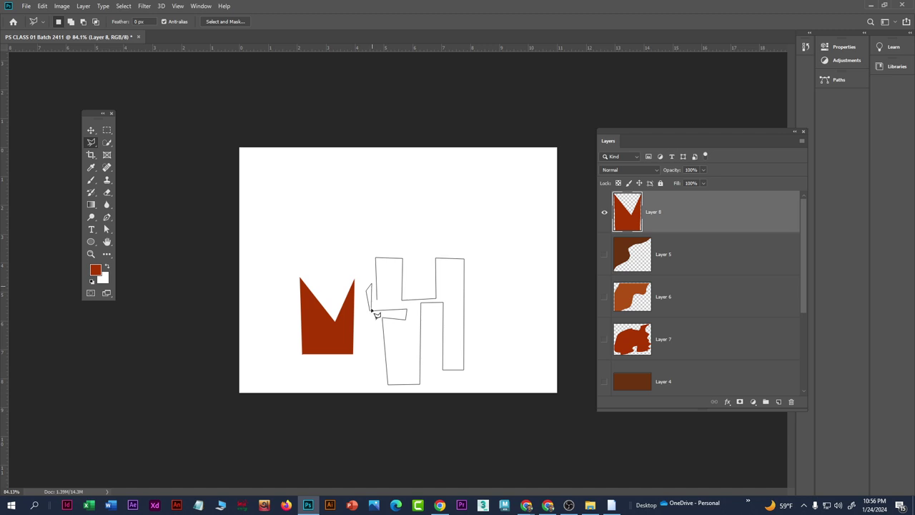
click(379, 302)
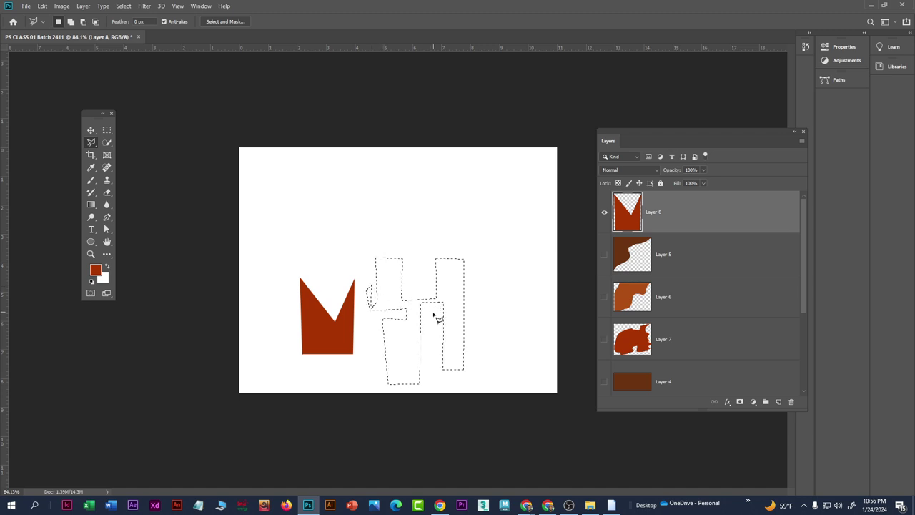
Step: Fill the H-shaped selection with red on a new Layer 9
scroll(408, 306, up, 1)
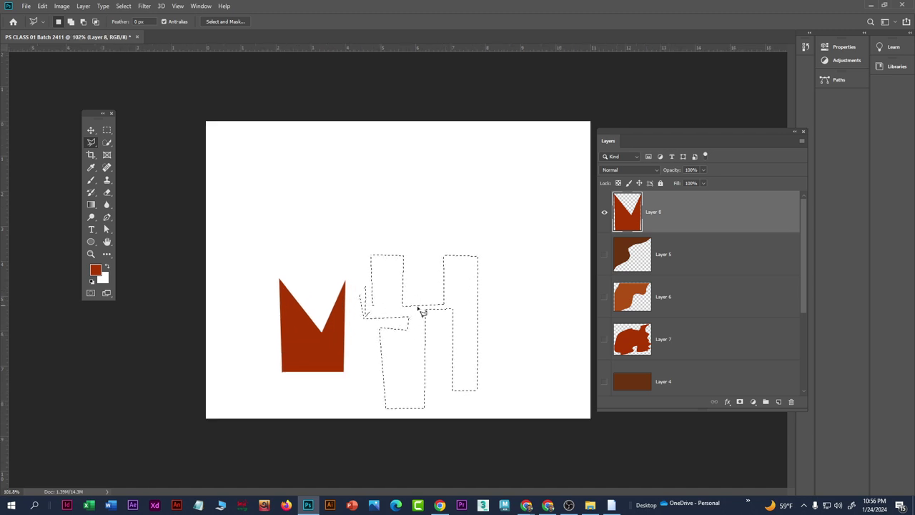
click(779, 402)
key(alt+BackSpace)
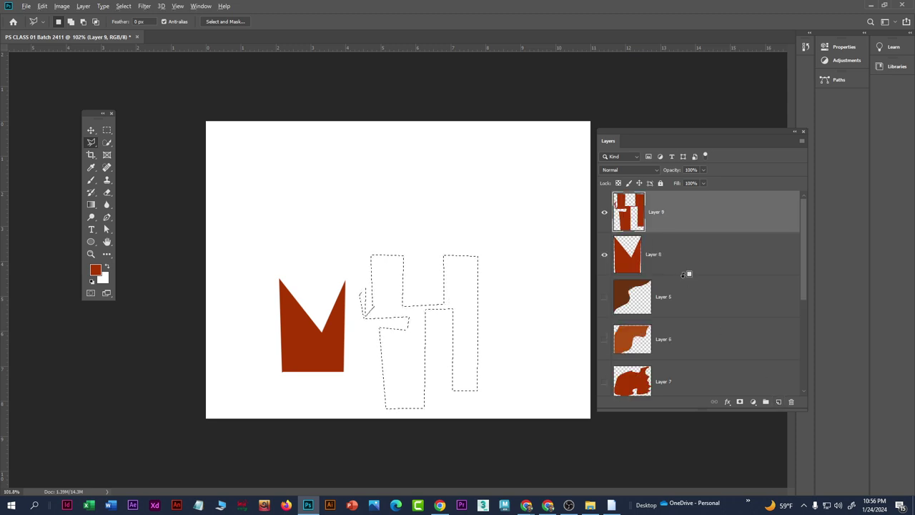
key(ctrl+z)
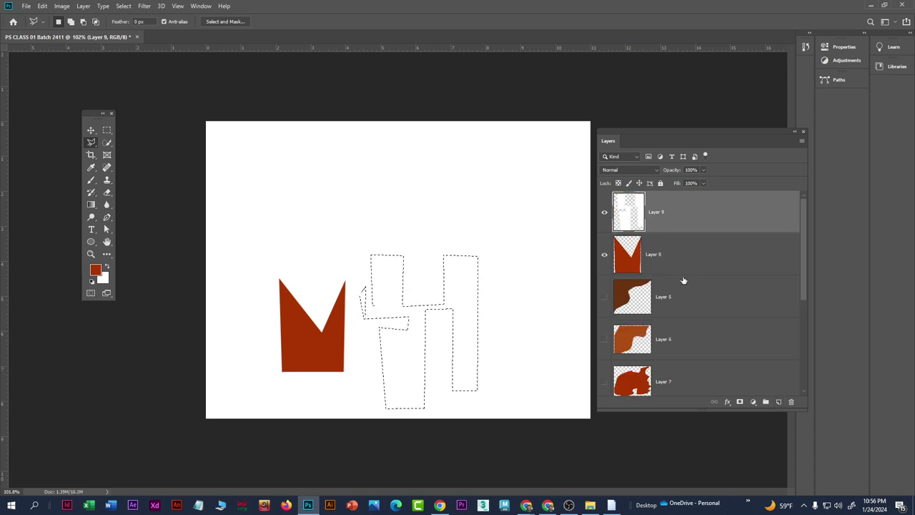
key(ctrl+shift+z)
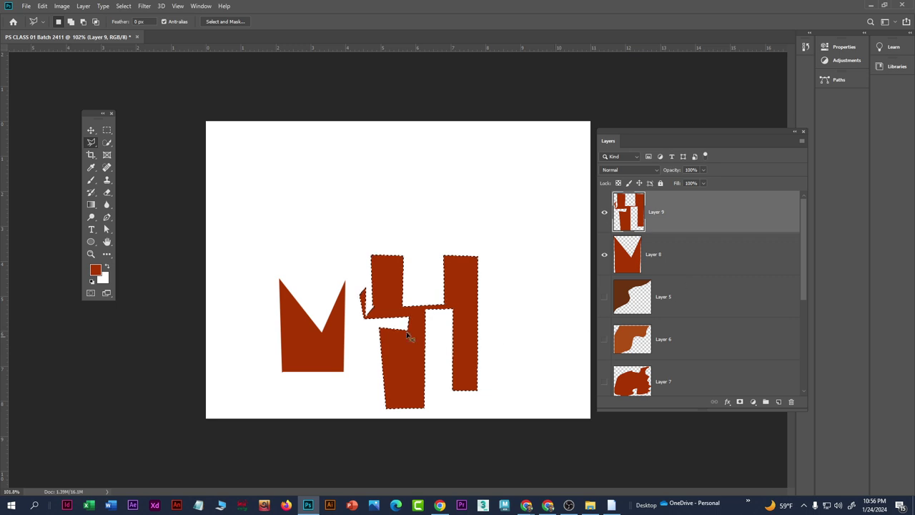
Step: Deselect the red shapes and hide Layers 9 and 8
key(ctrl+d)
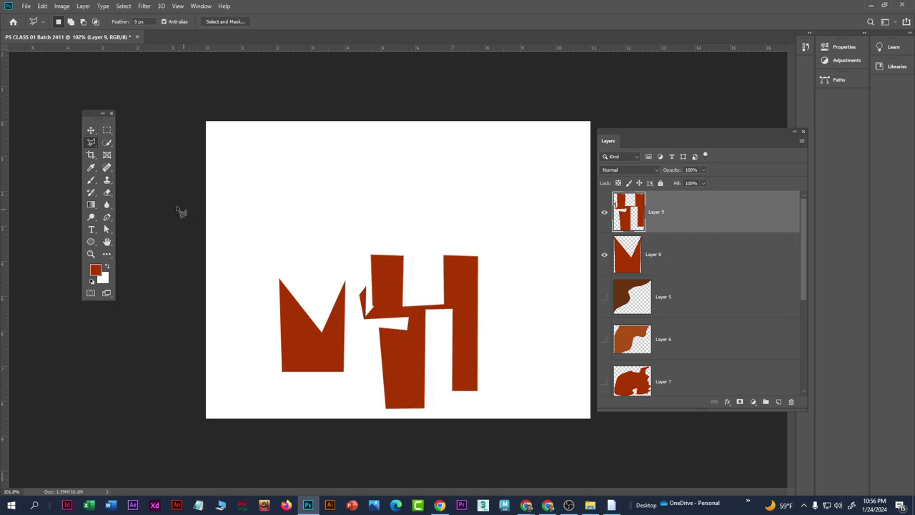
click(605, 214)
click(606, 258)
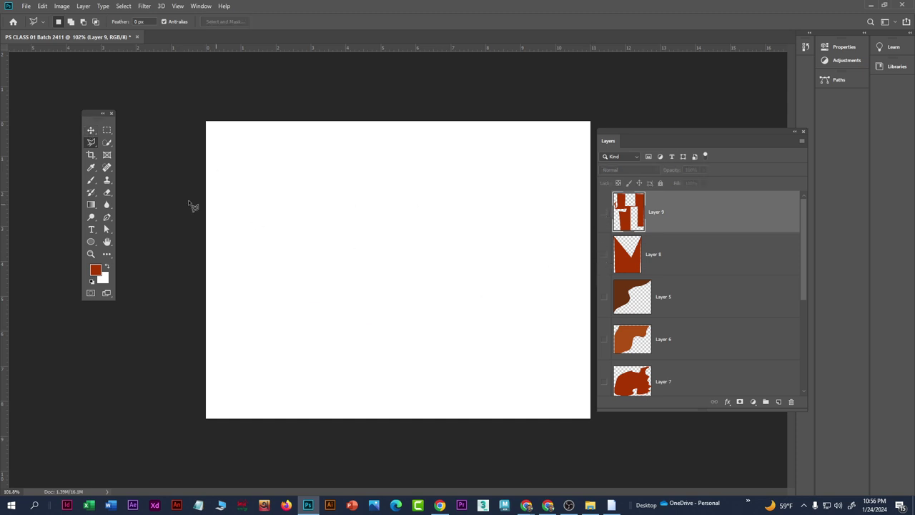
Step: Add empty Layer 10, trace a test Magnetic Lasso selection, then discard it
right_click(87, 143)
click(135, 161)
click(780, 404)
click(266, 308)
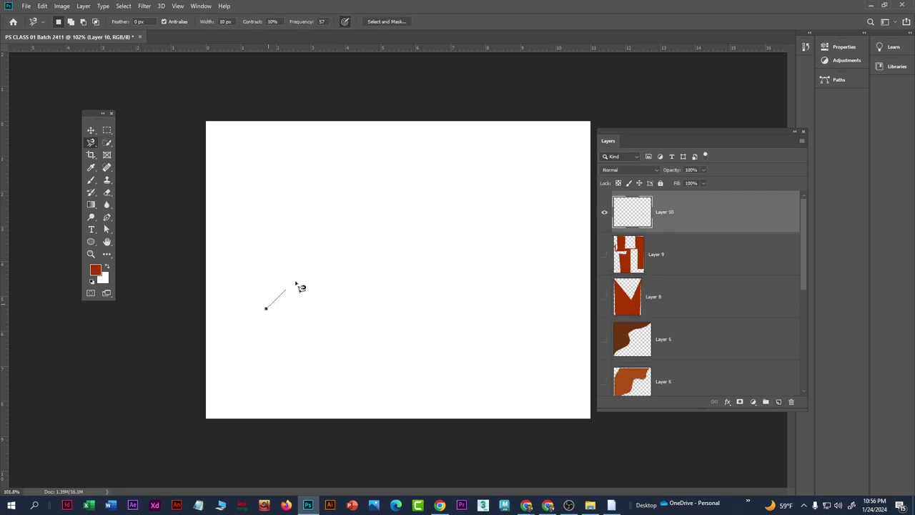
mouse_move(414, 336)
mouse_down()
mouse_move(524, 353)
mouse_move(522, 296)
mouse_move(502, 257)
mouse_move(510, 236)
mouse_move(545, 227)
mouse_move(555, 275)
mouse_move(552, 380)
mouse_move(568, 353)
mouse_move(577, 282)
mouse_move(277, 337)
mouse_move(270, 316)
mouse_up()
click(268, 312)
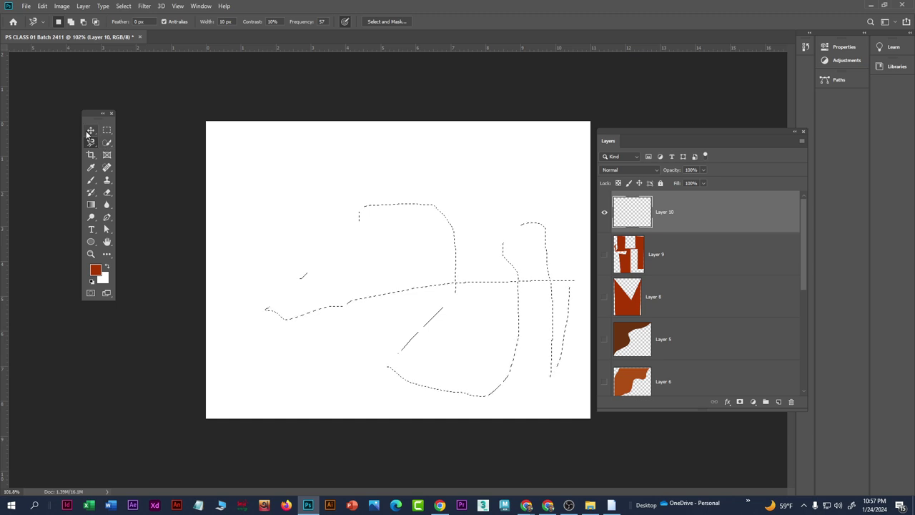
key(v)
key(ctrl+d)
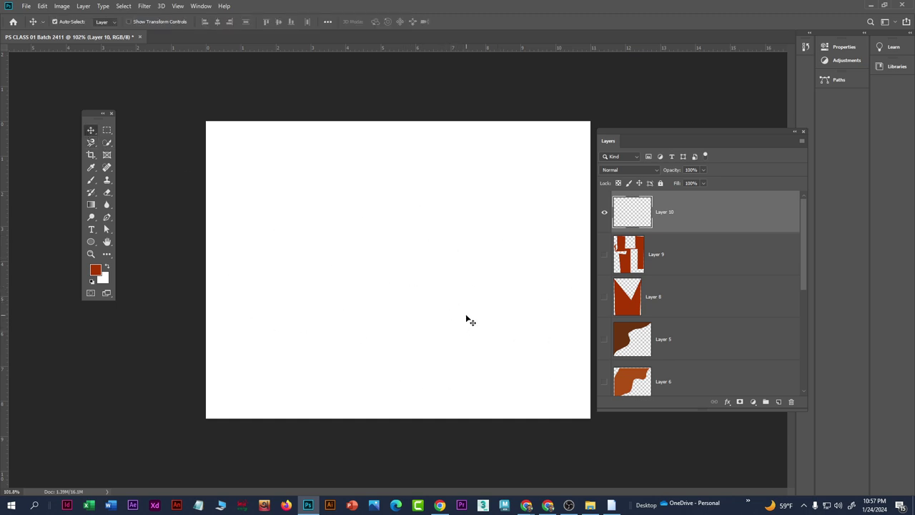
Step: Place the trees image from the Ps Class 01 folder as an embedded layer
click(29, 10)
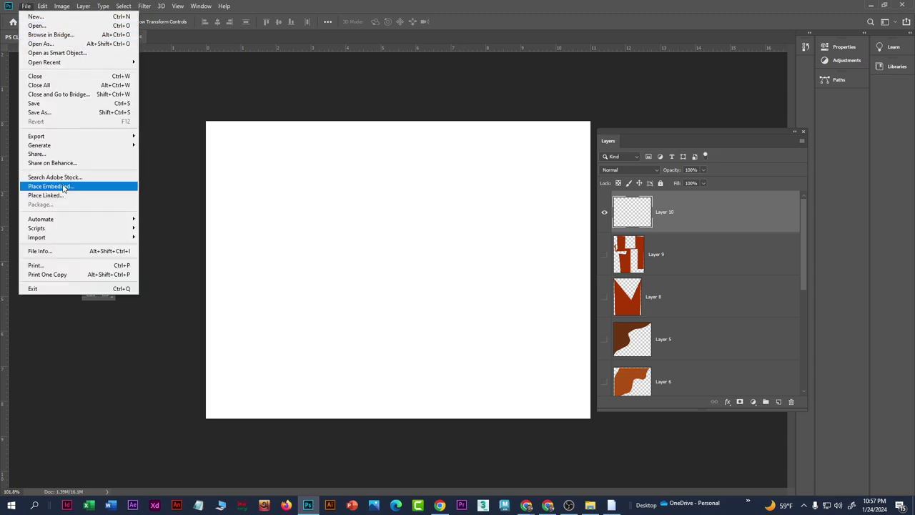
click(27, 5)
click(27, 5)
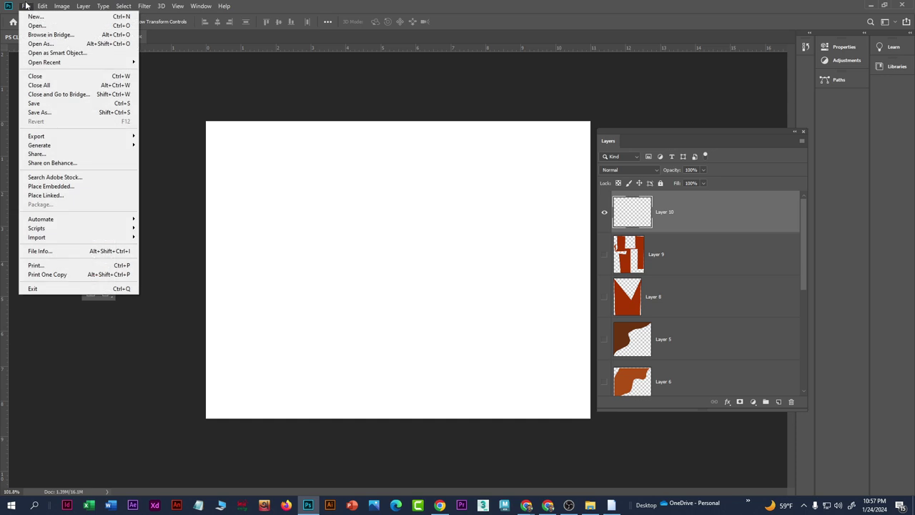
click(69, 189)
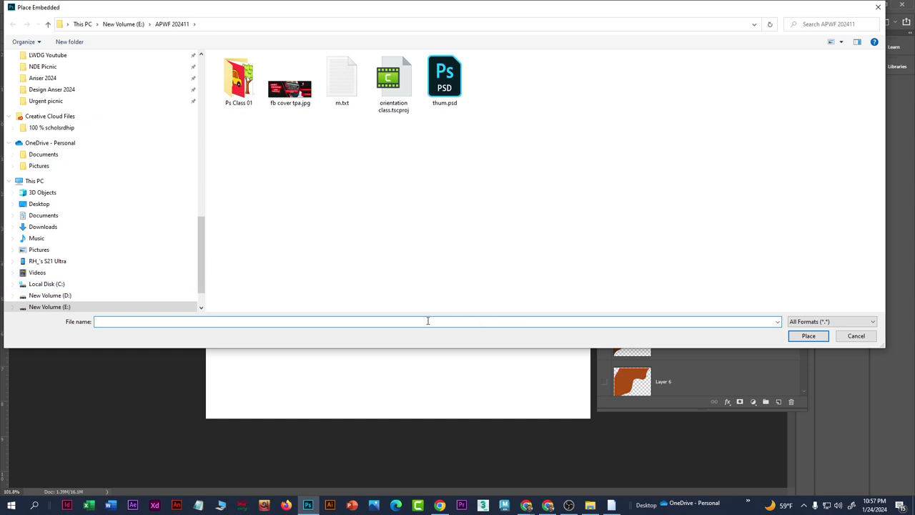
double_click(249, 102)
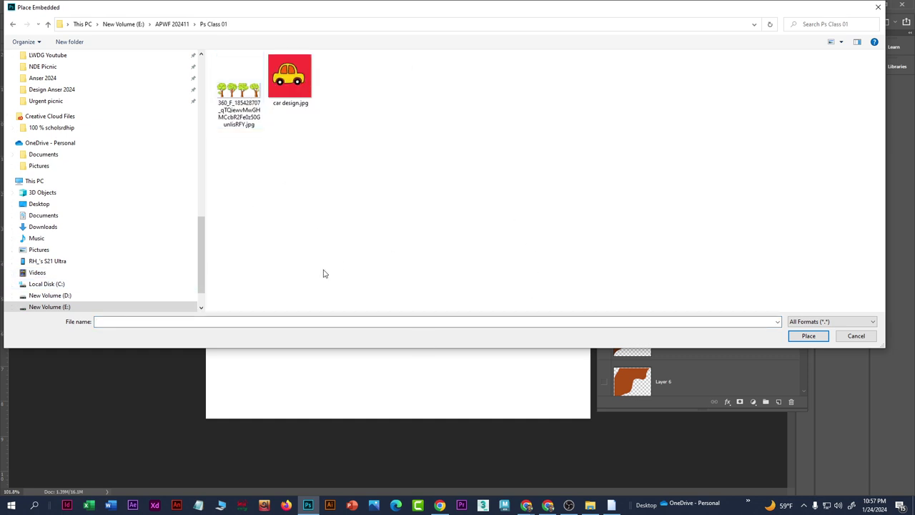
double_click(236, 90)
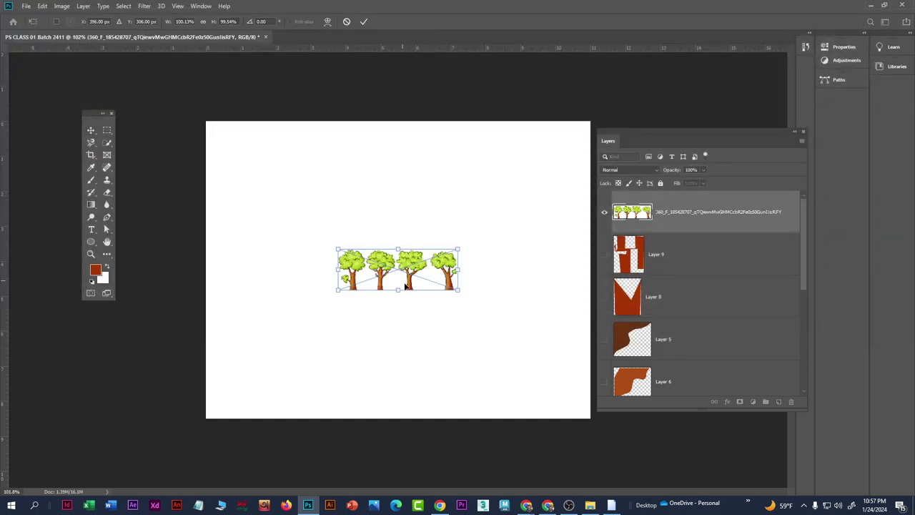
mouse_move(400, 282)
mouse_down()
mouse_move(375, 276)
mouse_move(362, 224)
mouse_move(400, 269)
mouse_up()
key(Return)
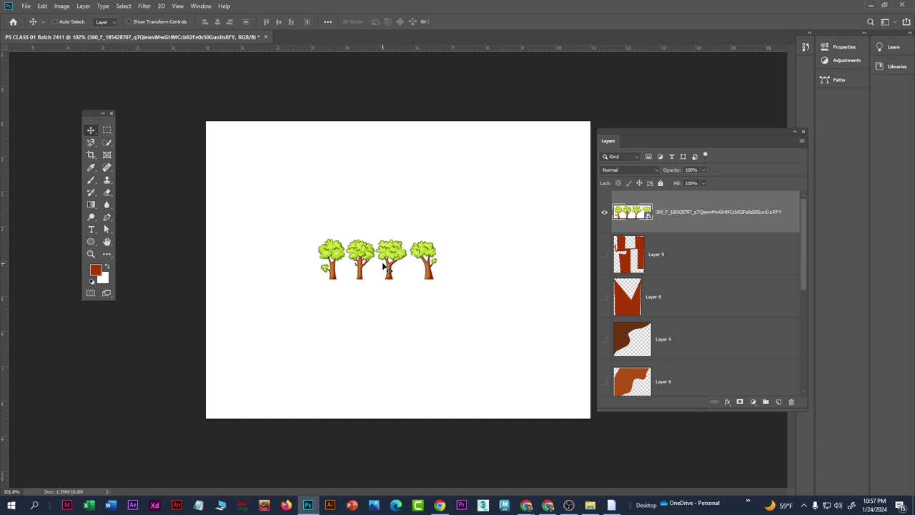
Step: Scale the trees image to about 469% and position it so three trees show
key(ctrl+t)
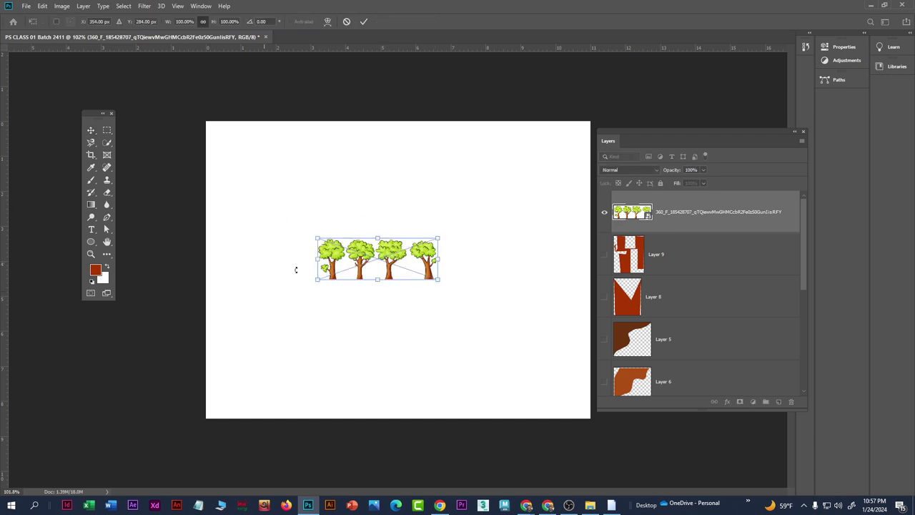
drag(438, 282, 743, 382)
drag(437, 318, 367, 289)
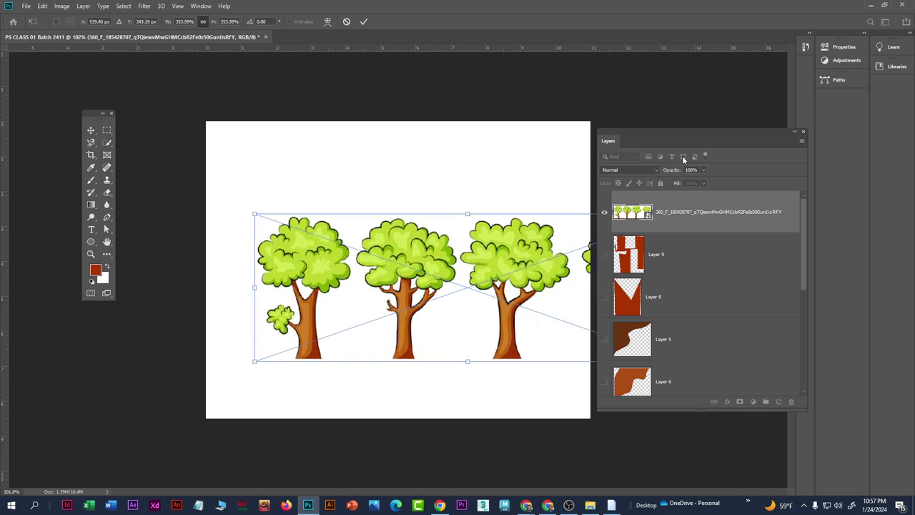
drag(634, 133, 764, 147)
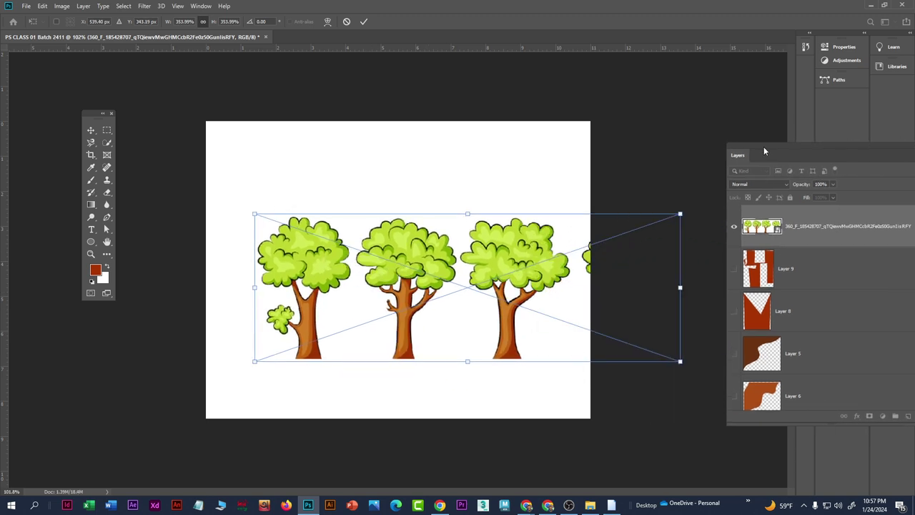
drag(680, 288, 873, 288)
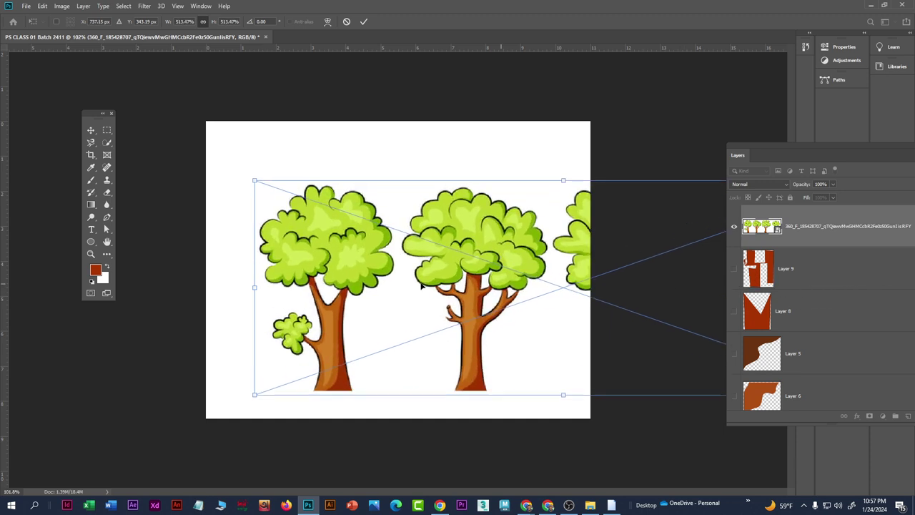
scroll(388, 279, down, 3)
scroll(388, 283, down, 1)
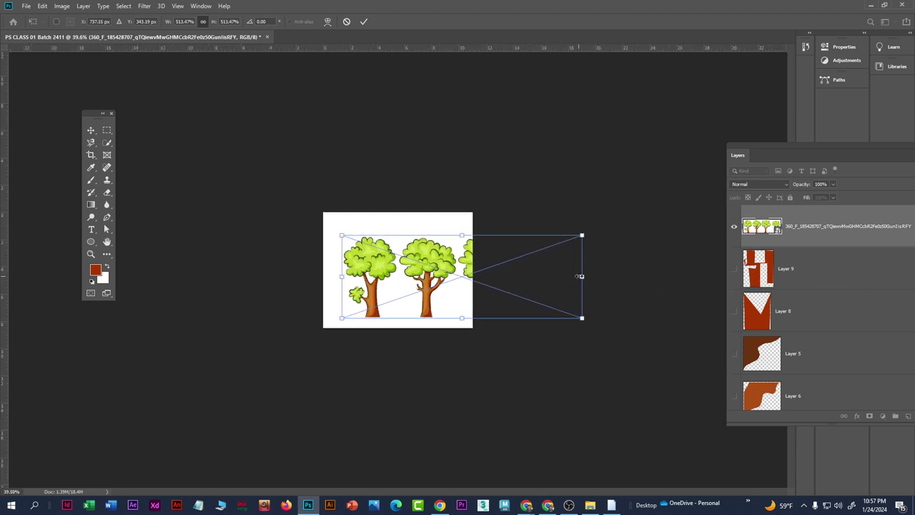
drag(580, 276, 562, 290)
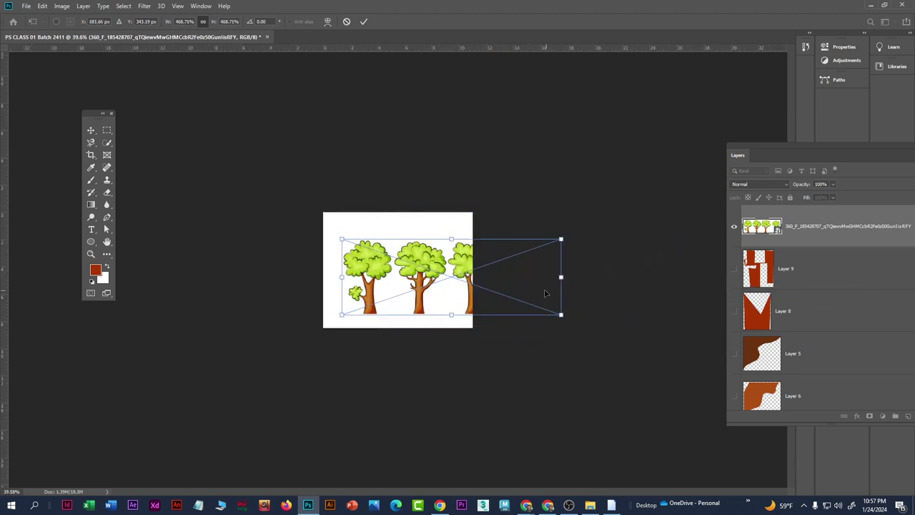
key(Return)
scroll(412, 290, up, 3)
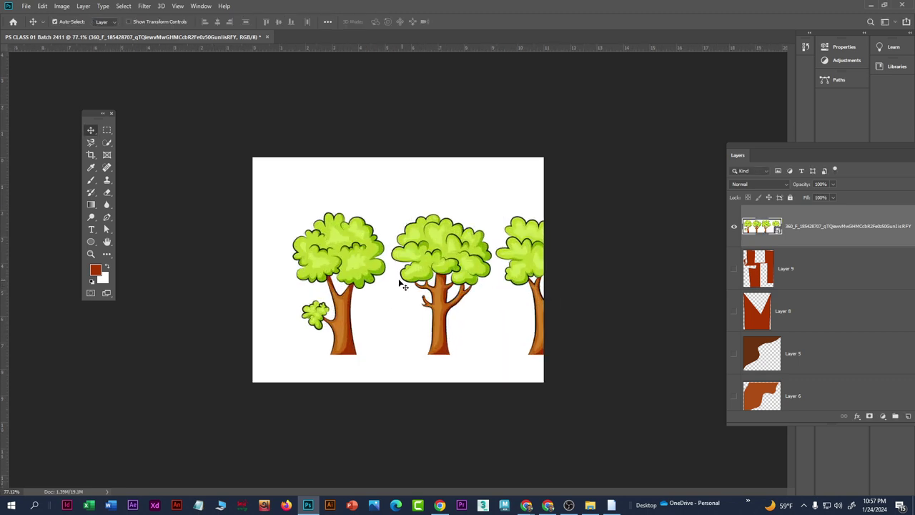
drag(419, 285, 556, 282)
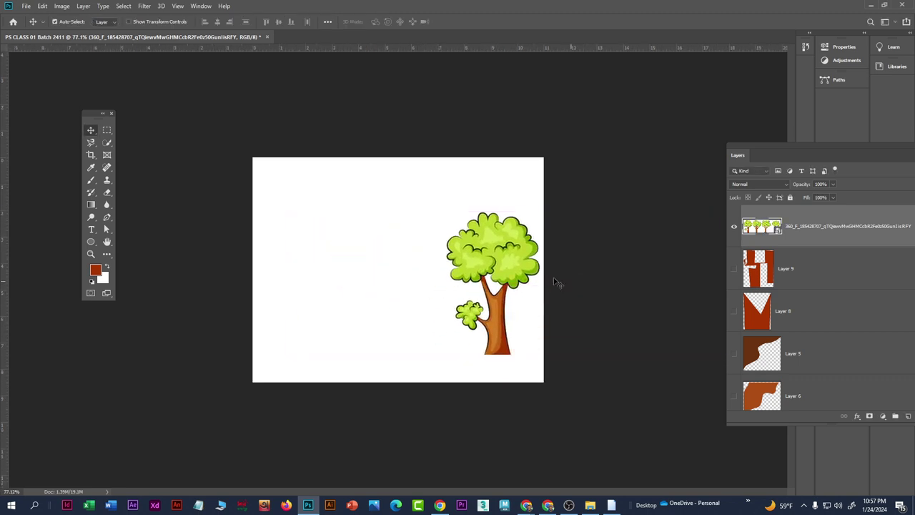
drag(491, 257, 312, 282)
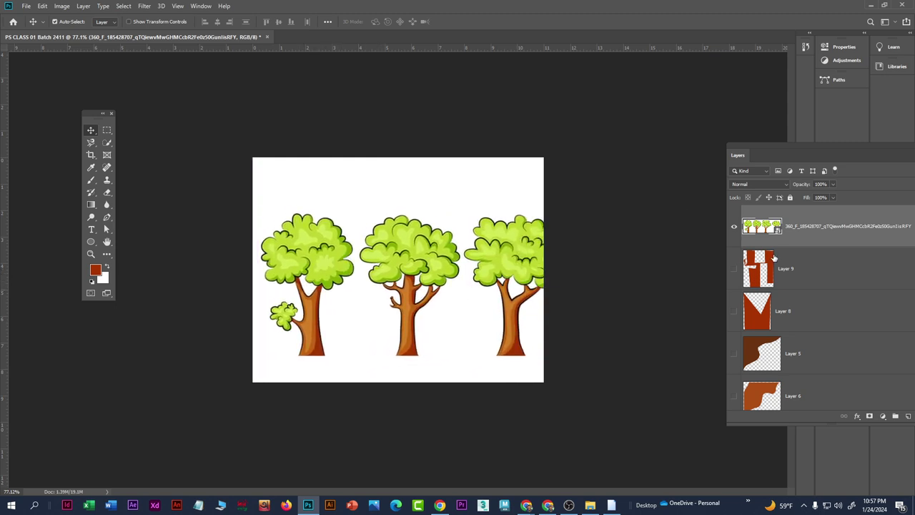
Step: Rasterize the trees image layer and nudge it slightly left
right_click(887, 228)
click(783, 261)
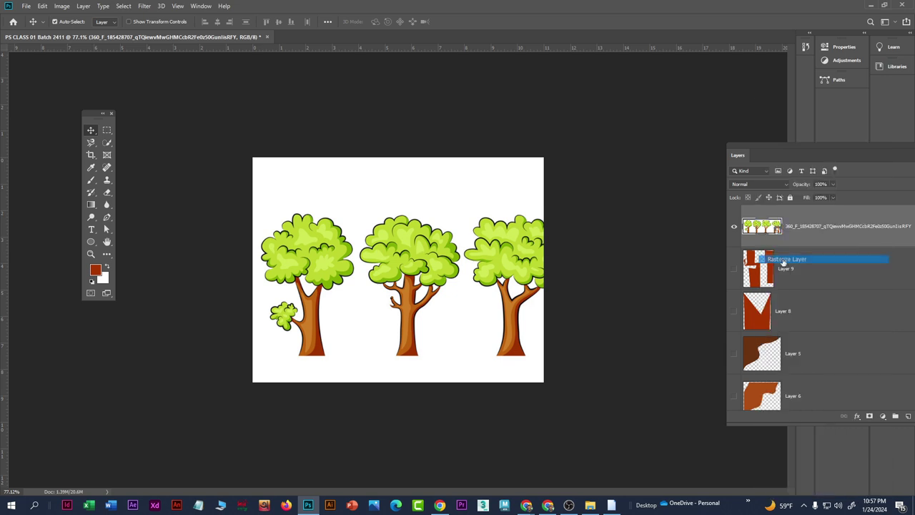
mouse_move(383, 273)
mouse_down()
mouse_move(447, 273)
mouse_move(399, 268)
mouse_up()
Step: Copy a rectangular selection around the first tree and its side bush
click(106, 131)
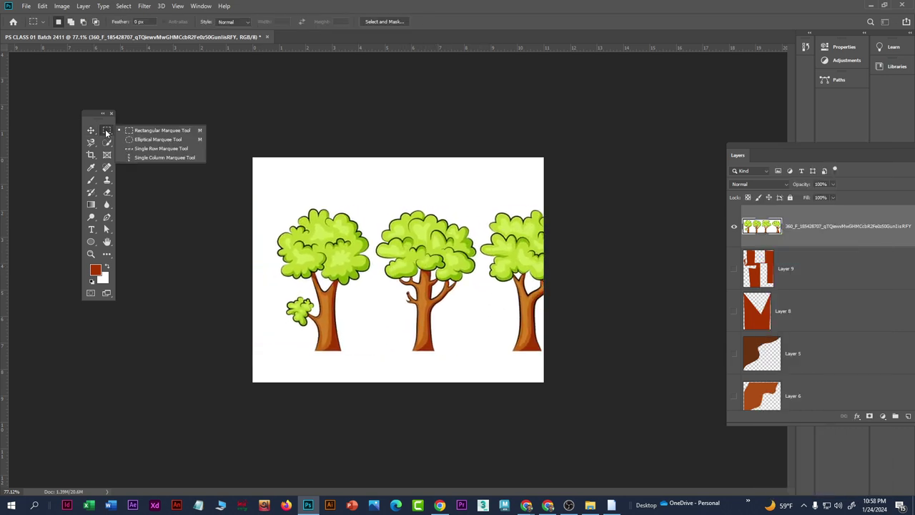
click(166, 132)
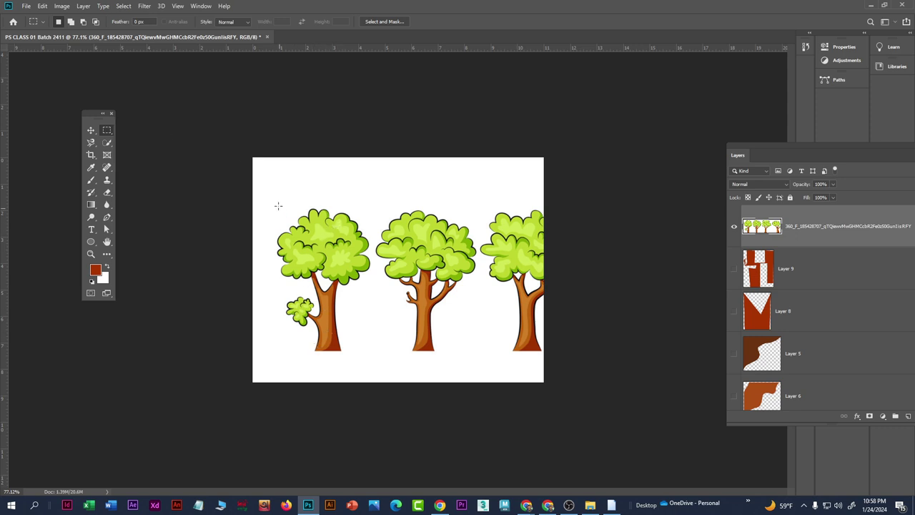
drag(266, 187, 368, 353)
drag(844, 151, 732, 171)
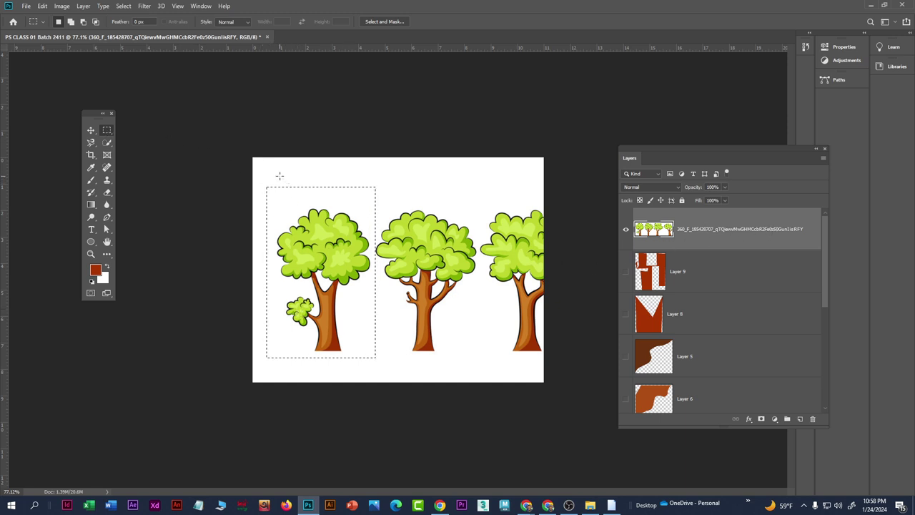
drag(265, 190, 372, 376)
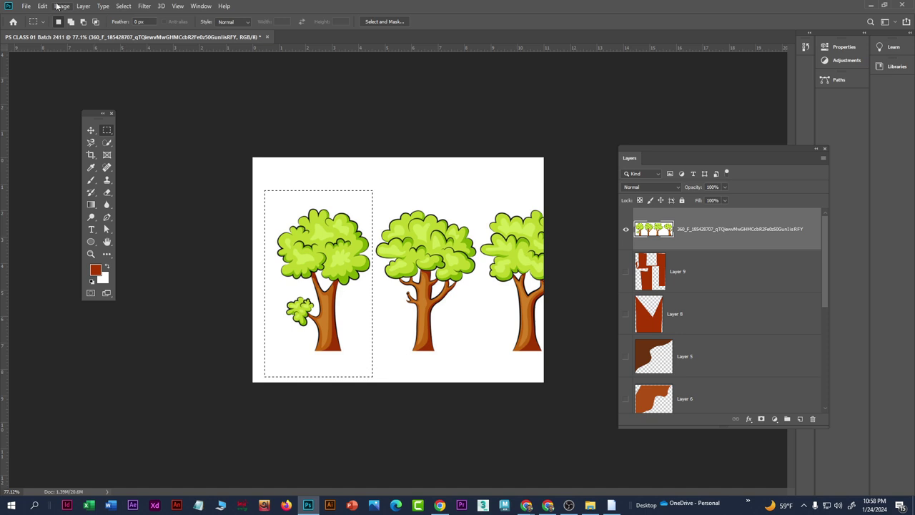
click(43, 6)
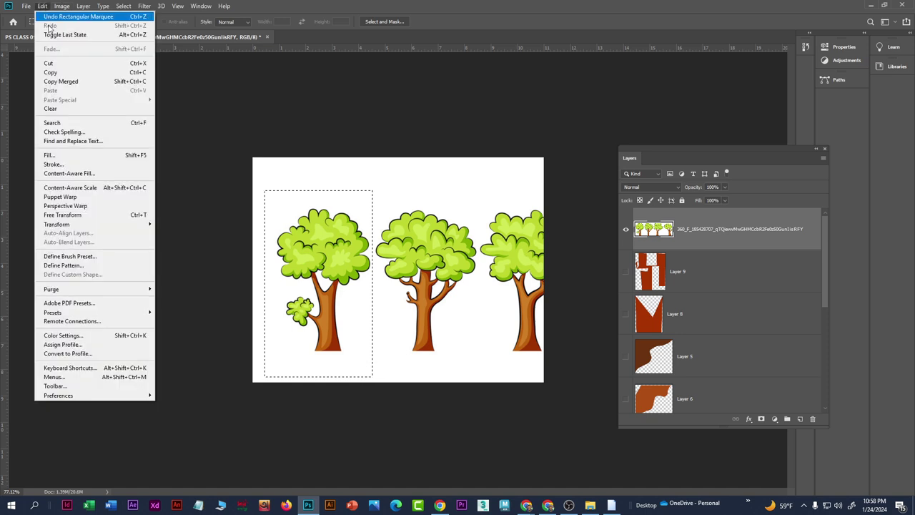
click(134, 77)
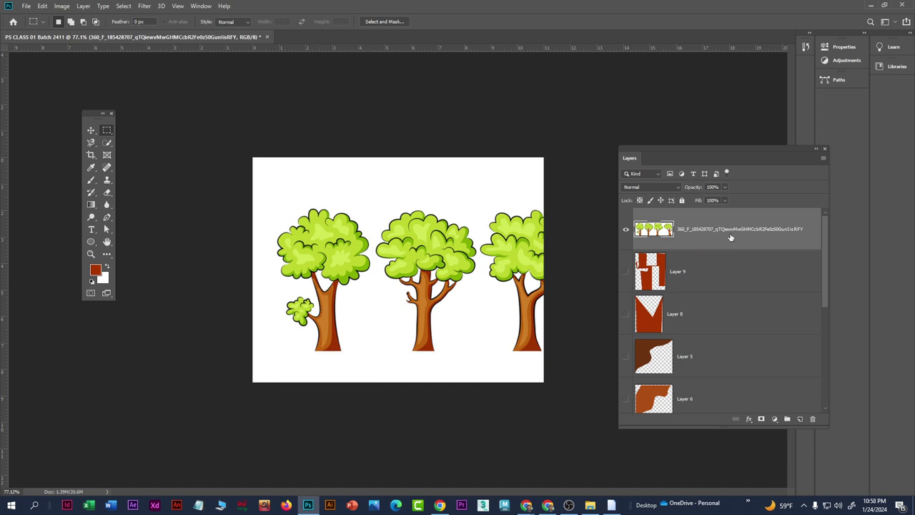
Step: Paste the tree as Layer 10, centre it, and hide the original trees layer
key(ctrl+v)
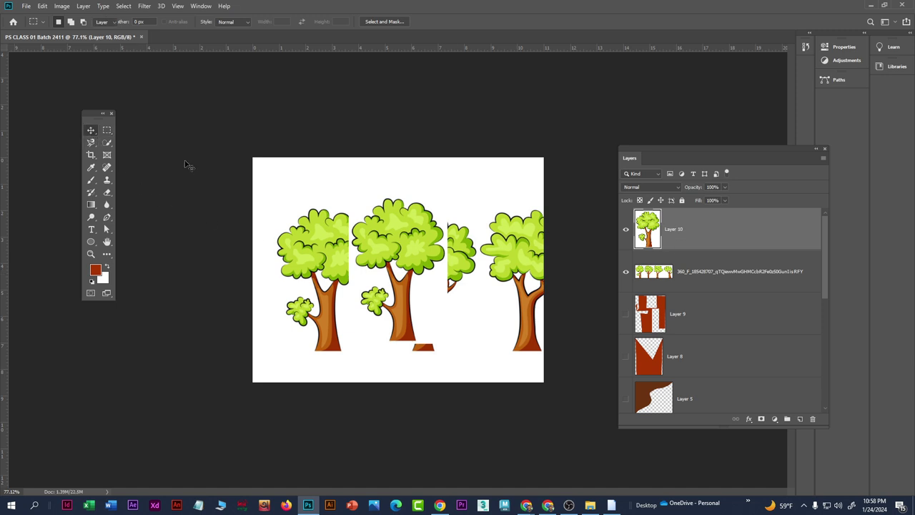
key(v)
mouse_move(389, 267)
mouse_down()
mouse_move(323, 240)
mouse_move(376, 274)
mouse_up()
drag(442, 271, 373, 250)
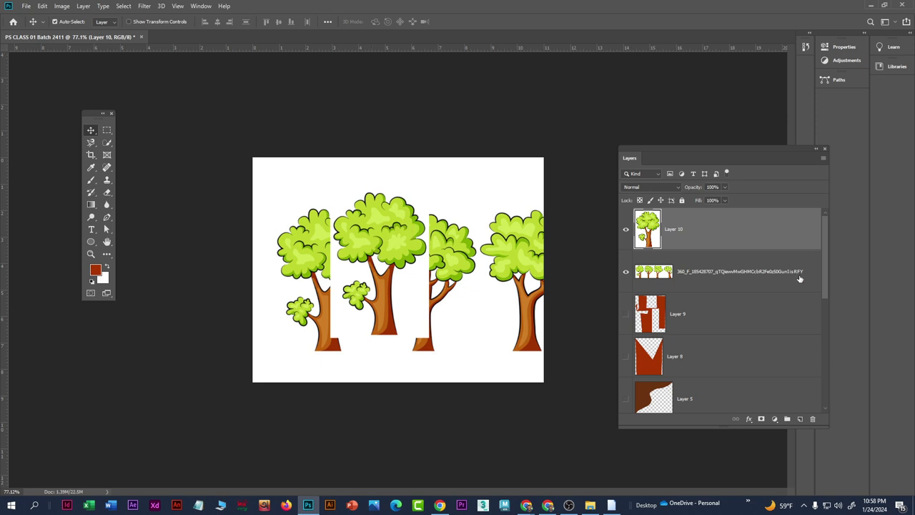
click(766, 278)
click(626, 274)
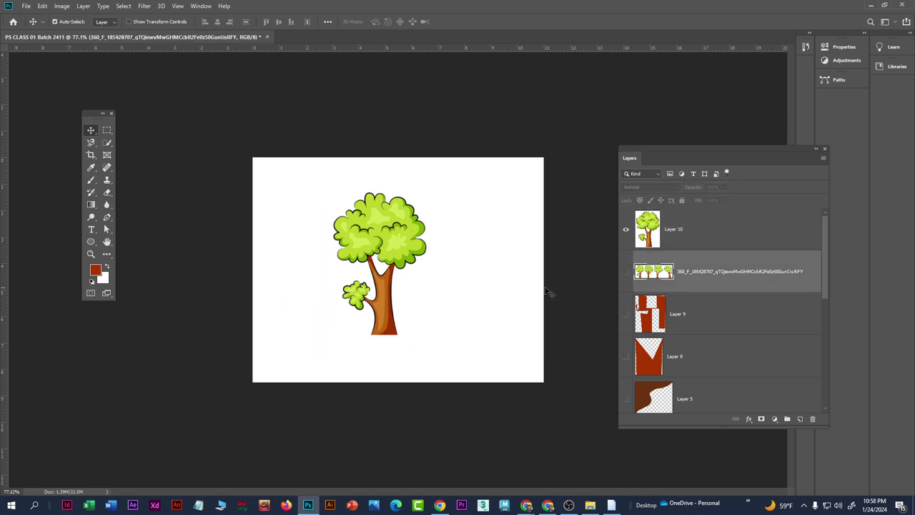
mouse_move(385, 245)
mouse_down()
mouse_move(379, 231)
mouse_move(400, 244)
mouse_move(389, 240)
mouse_up()
Step: Enlarge the pasted tree to about 134% and zoom in on it
key(ctrl+t)
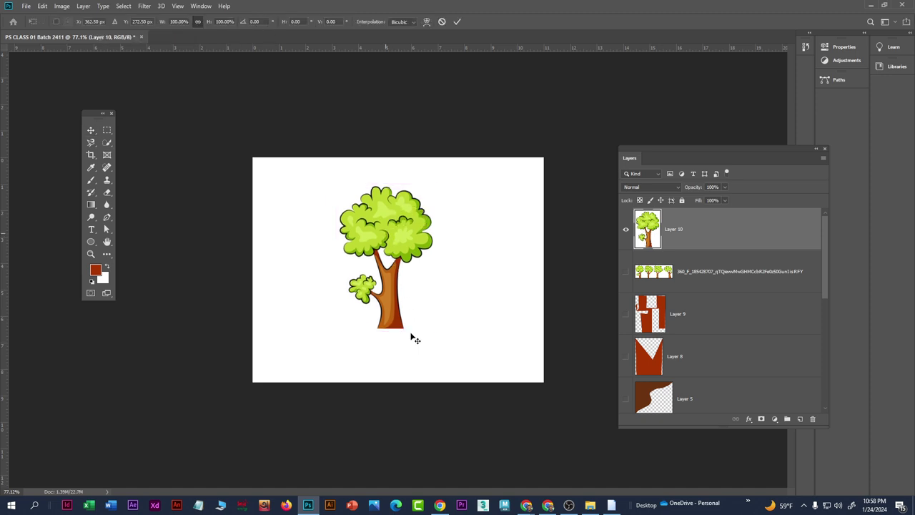
drag(386, 330, 391, 383)
drag(396, 287, 399, 279)
key(Return)
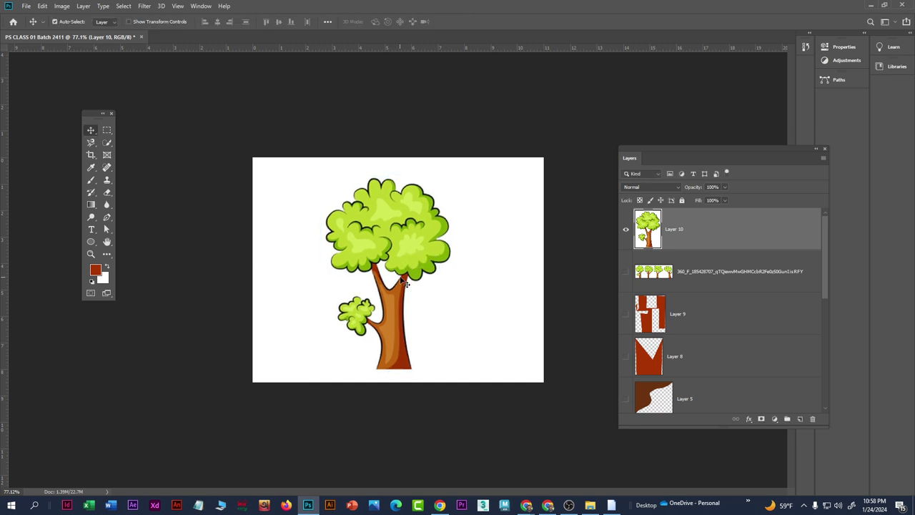
key(ctrl+plus)
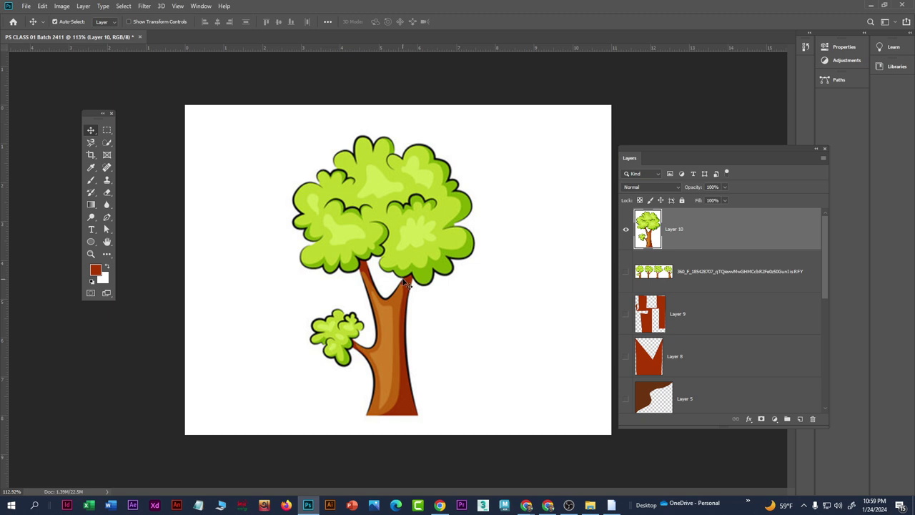
key(ctrl+plus)
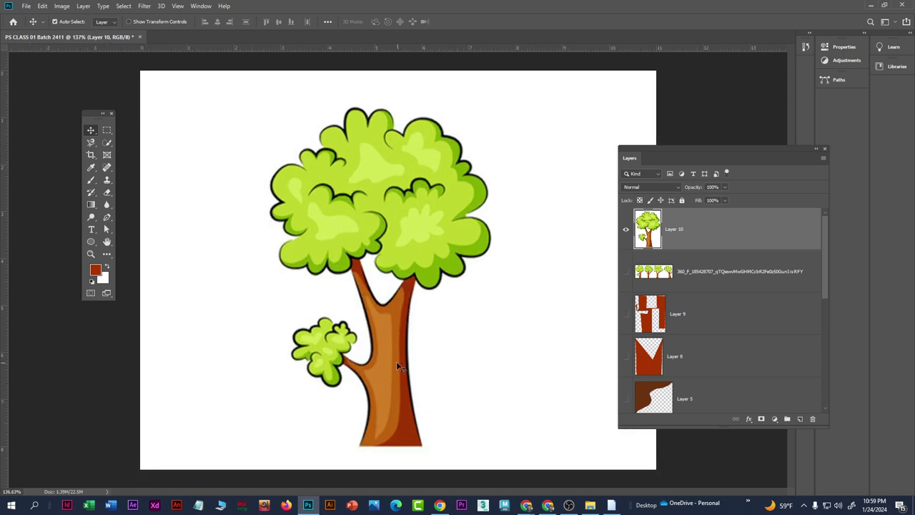
click(91, 143)
Step: Trace the tree's trunk and branch with the Magnetic Lasso from its base
click(128, 161)
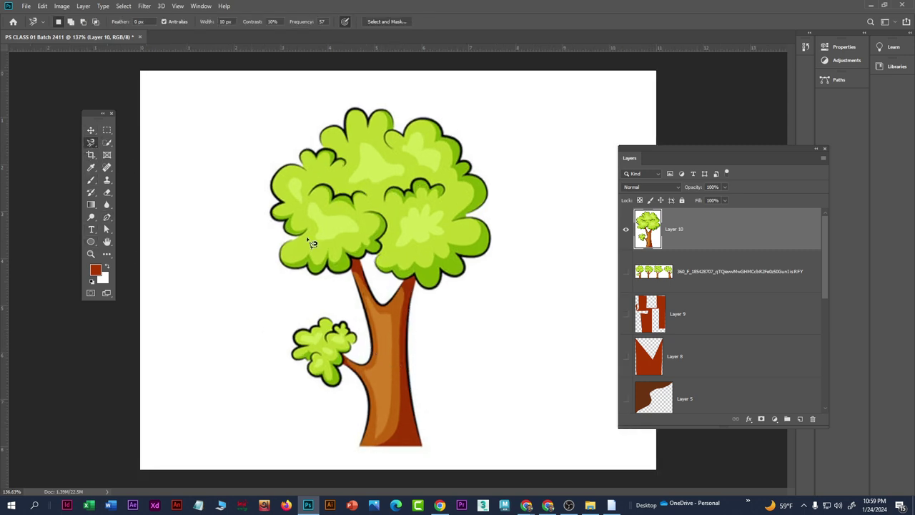
scroll(394, 336, down, 2)
scroll(400, 352, up, 2)
click(422, 444)
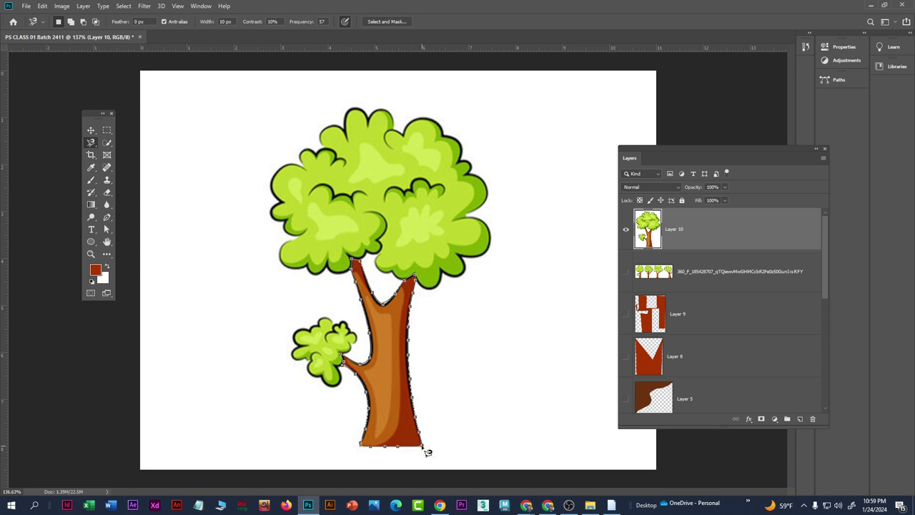
key(ctrl+plus)
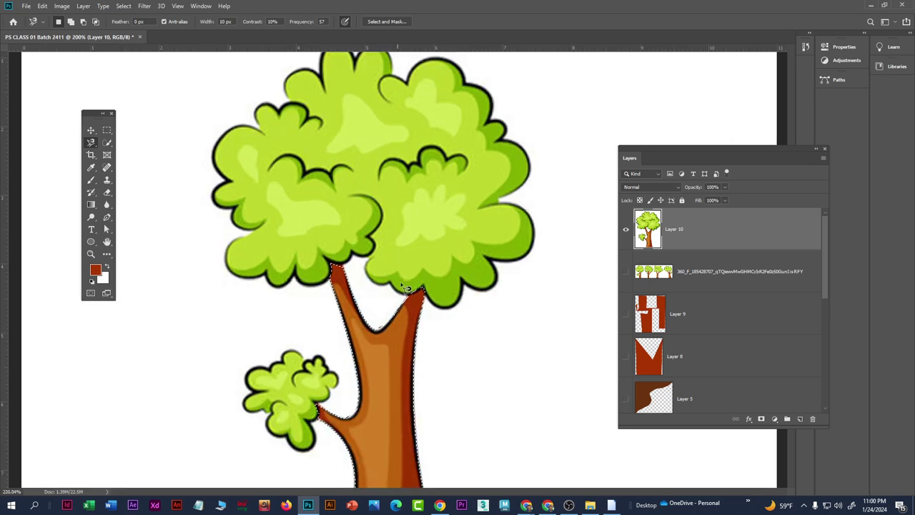
scroll(364, 310, up, 2)
scroll(378, 335, down, 3)
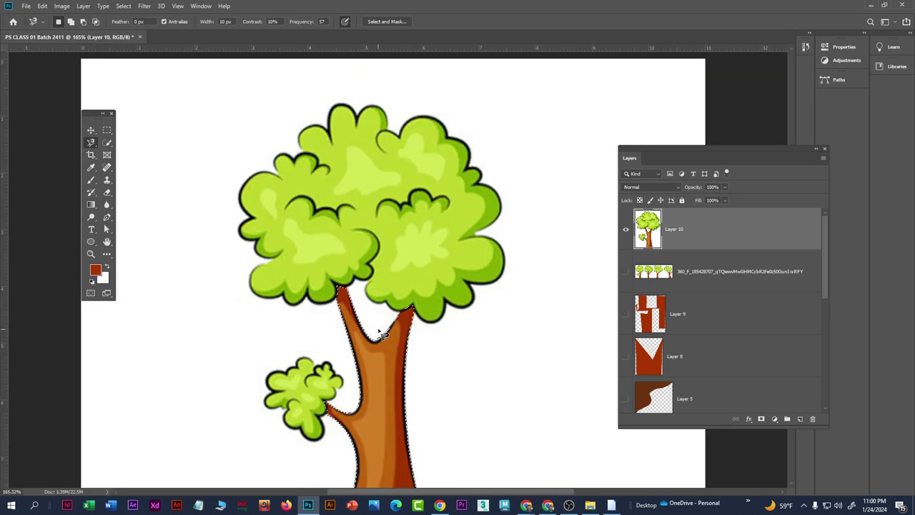
scroll(383, 339, down, 3)
scroll(390, 348, up, 2)
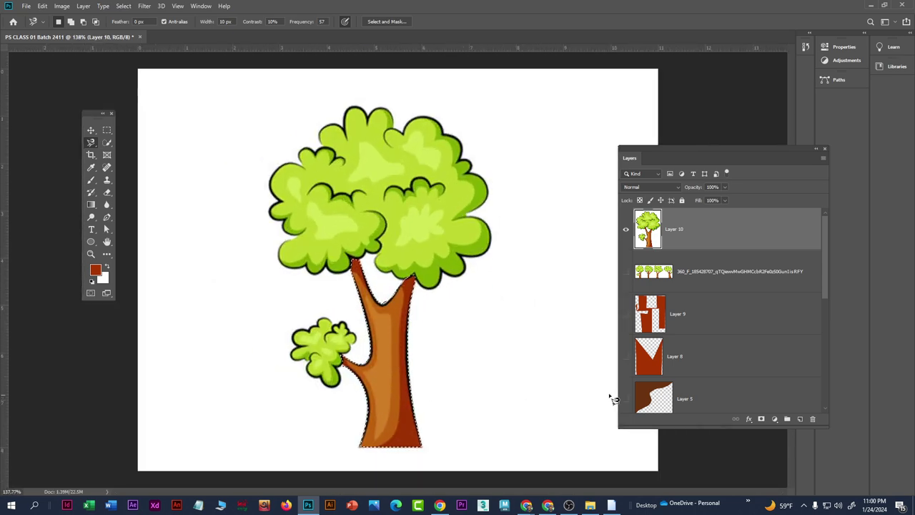
Step: Fill the trunk dark red on new Layer 11, deselect, and hide Layer 10
click(800, 419)
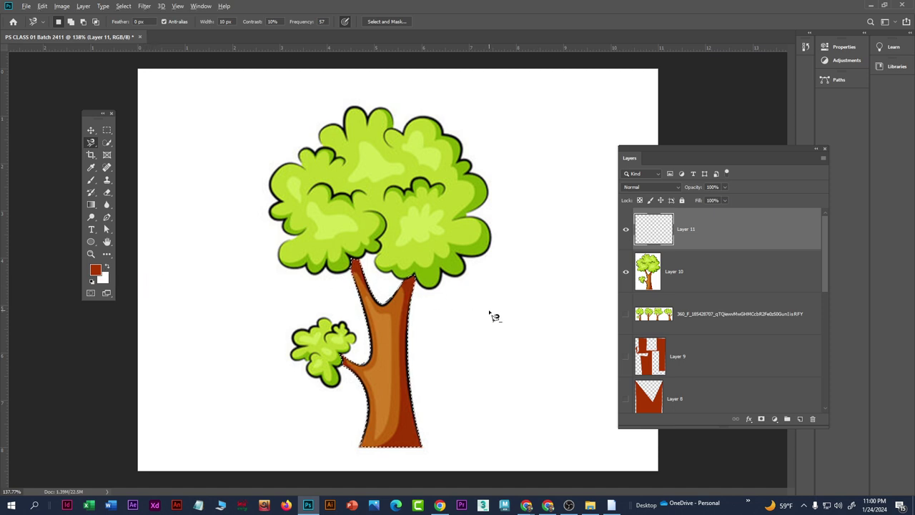
key(alt+BackSpace)
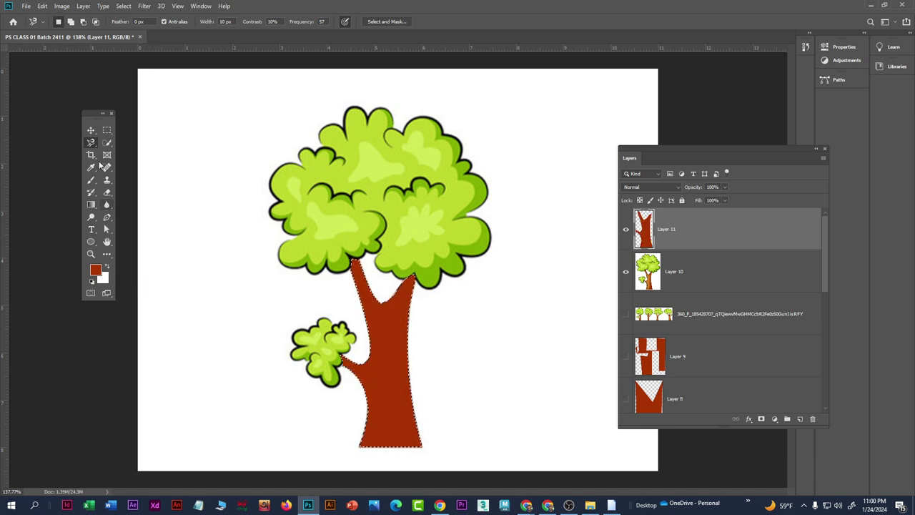
click(91, 131)
key(ctrl+d)
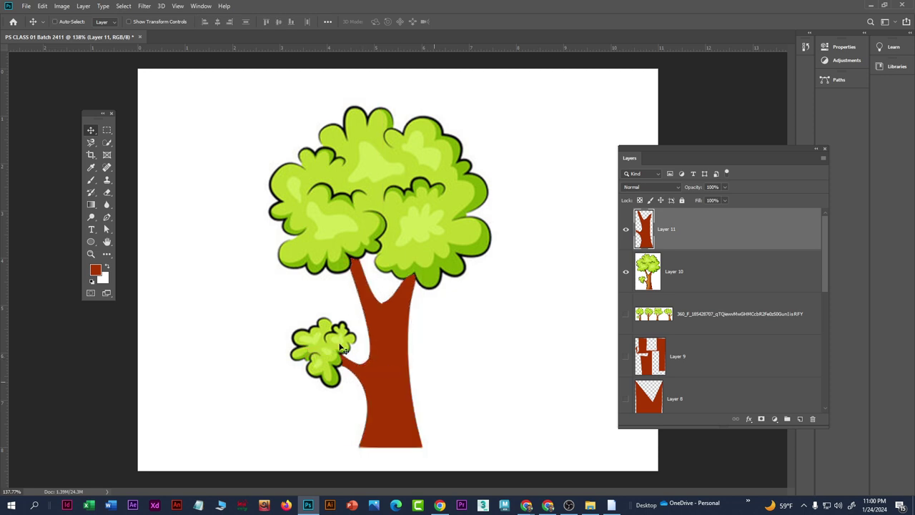
click(625, 271)
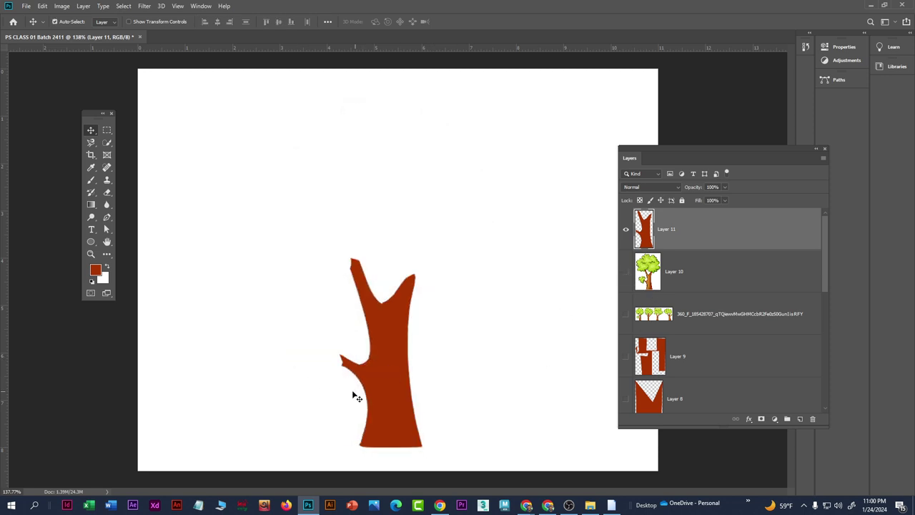
Step: Show Layer 10, toggle Layer 11's flat trunk off to compare, and select Layer 10
click(626, 273)
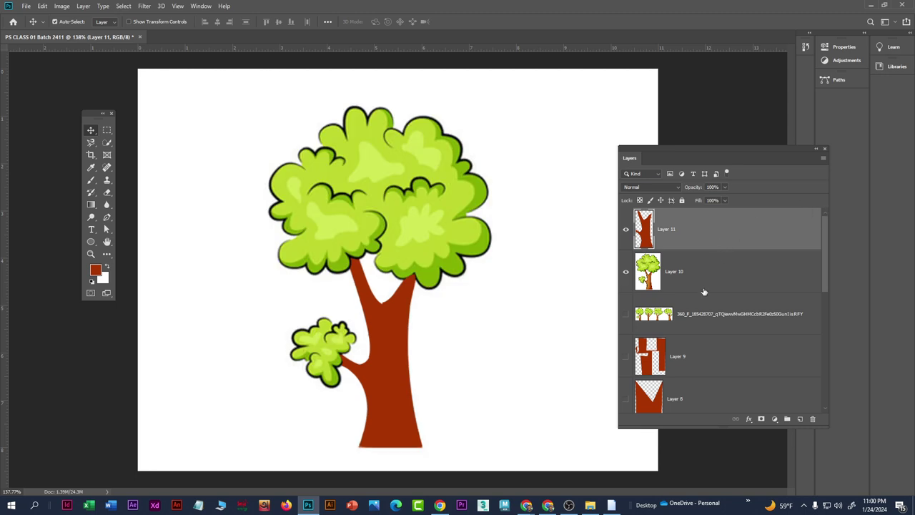
click(626, 230)
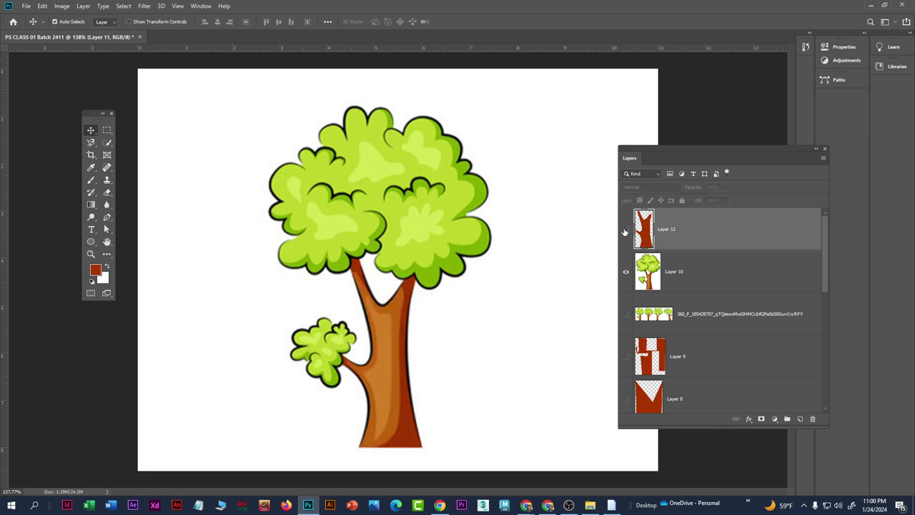
click(626, 230)
click(626, 230)
click(699, 274)
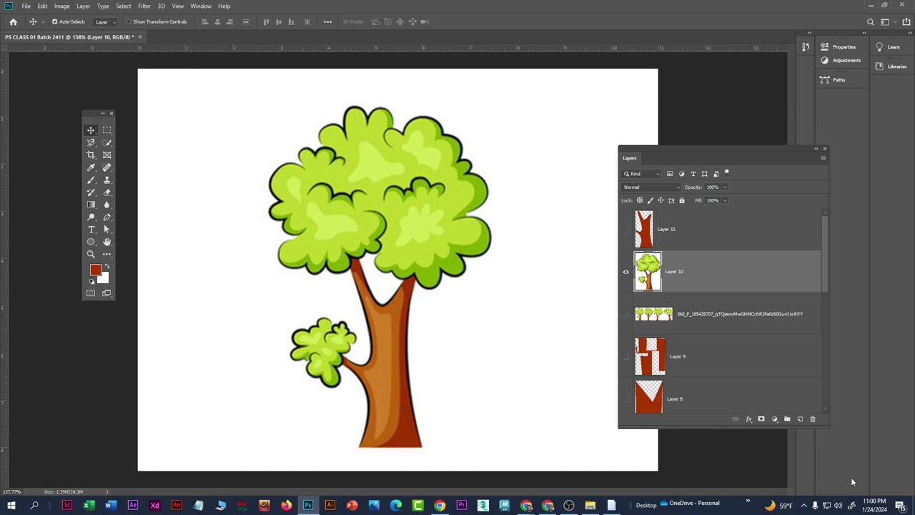
Step: Add empty Layer 12 above Layer 10 and set the Magnetic Lasso as the tool
click(801, 419)
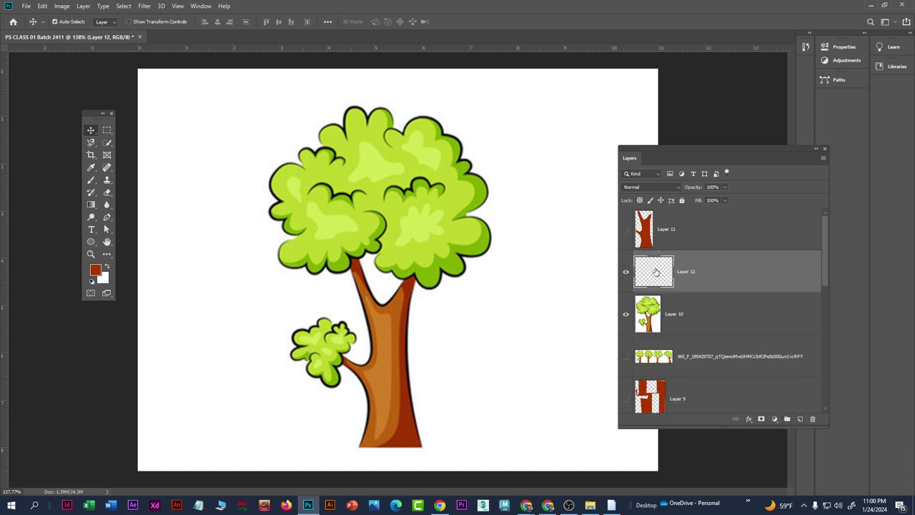
click(91, 143)
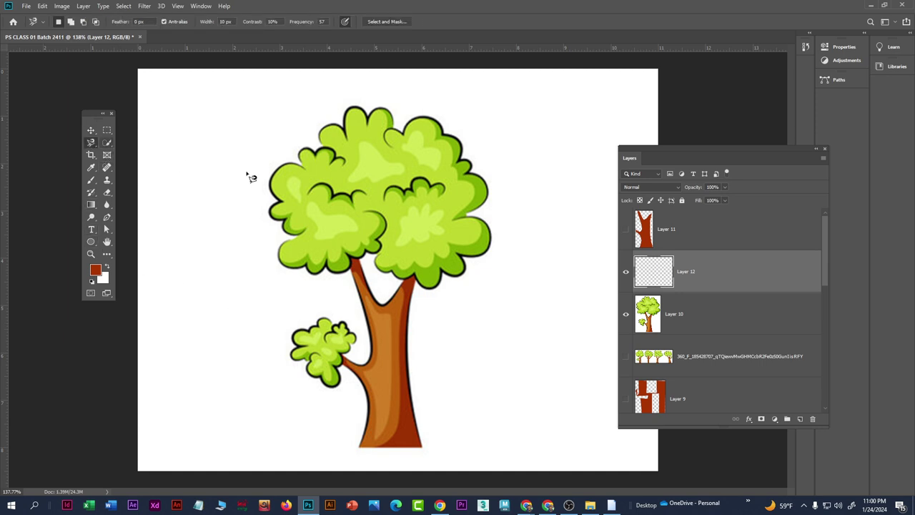
right_click(91, 143)
click(145, 164)
click(722, 322)
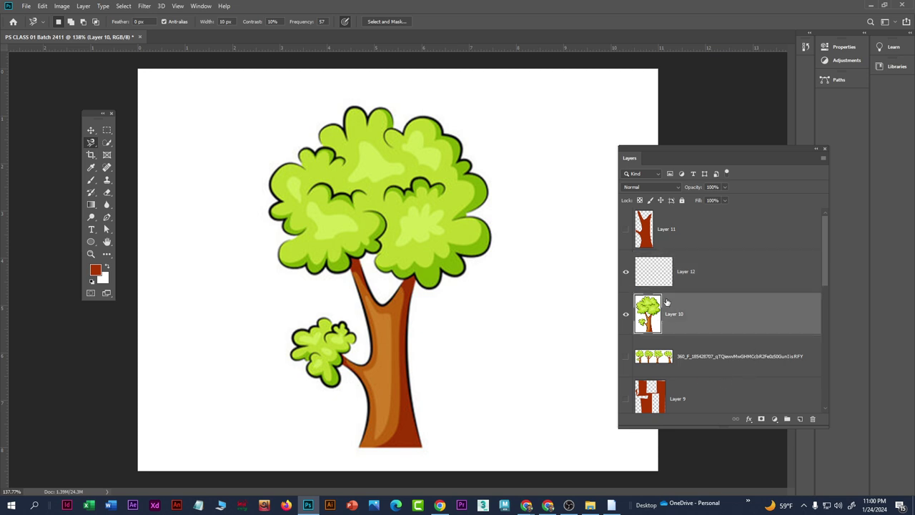
click(627, 314)
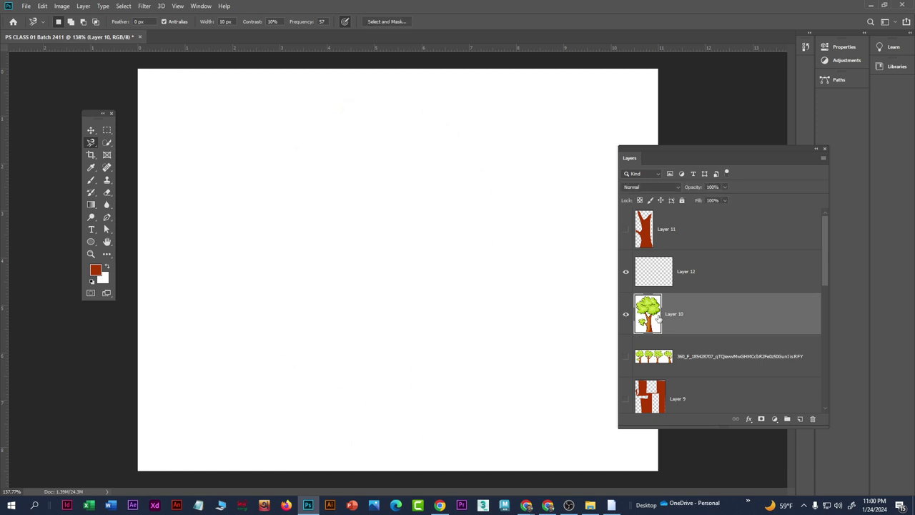
click(626, 314)
Step: Trace a Magnetic Lasso selection around the lighter left side of the trunk and branch
right_click(93, 145)
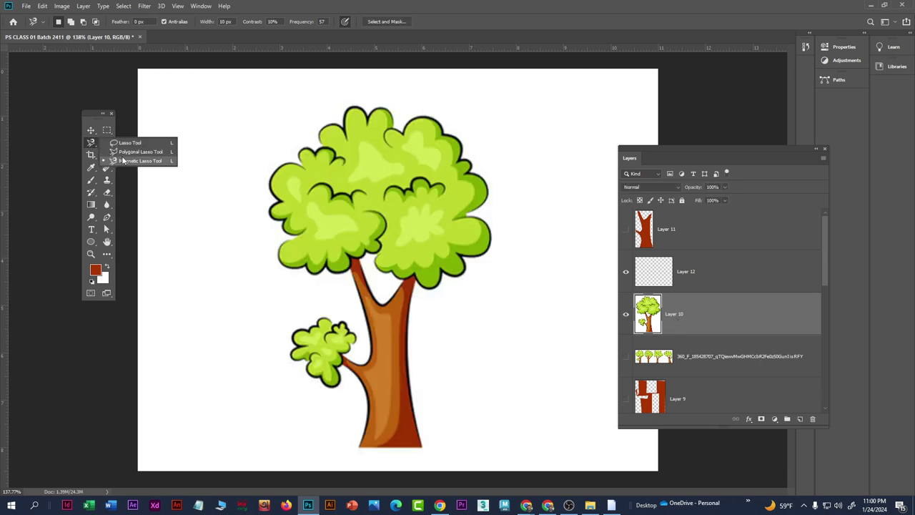
click(125, 161)
scroll(369, 380, up, 2)
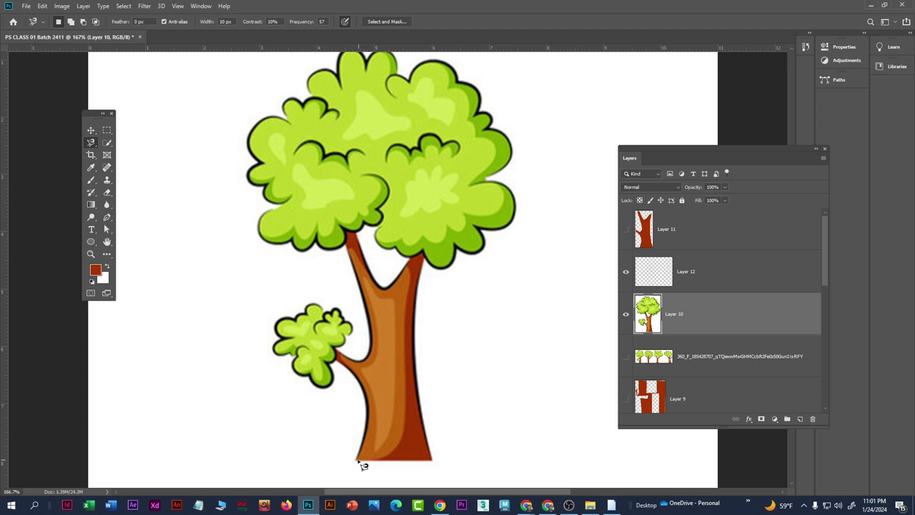
click(401, 441)
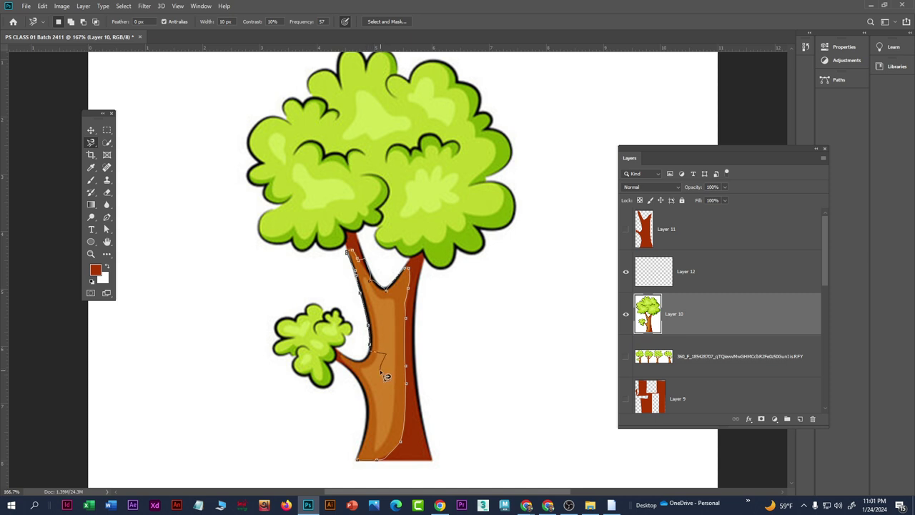
key(BackSpace)
key(BackSpace)
key(BackSpace)
key(BackSpace)
key(BackSpace)
key(BackSpace)
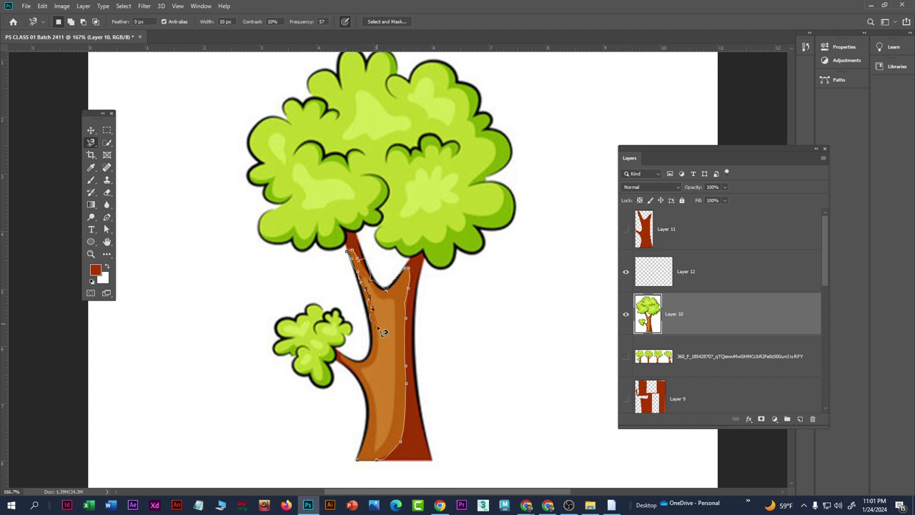
key(BackSpace)
key(BackSpace)
key(BackSpace)
key(BackSpace)
key(BackSpace)
key(BackSpace)
key(BackSpace)
key(BackSpace)
key(BackSpace)
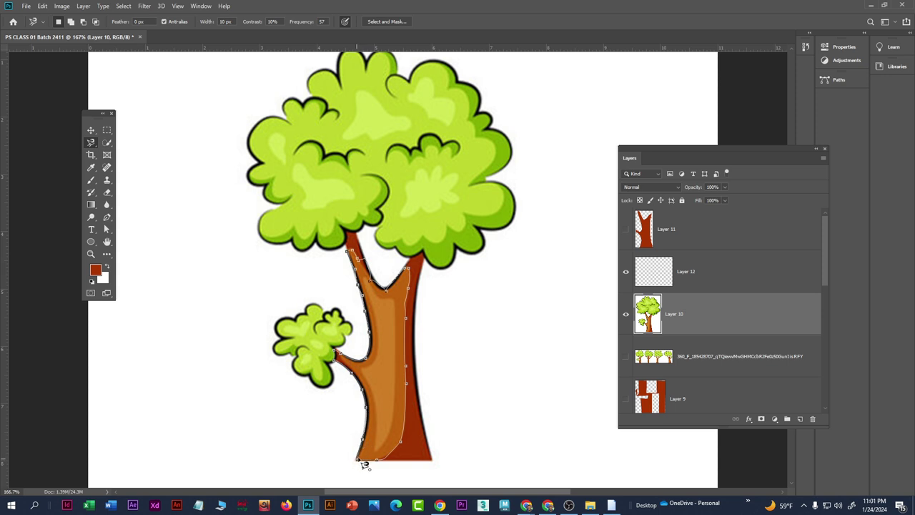
click(358, 461)
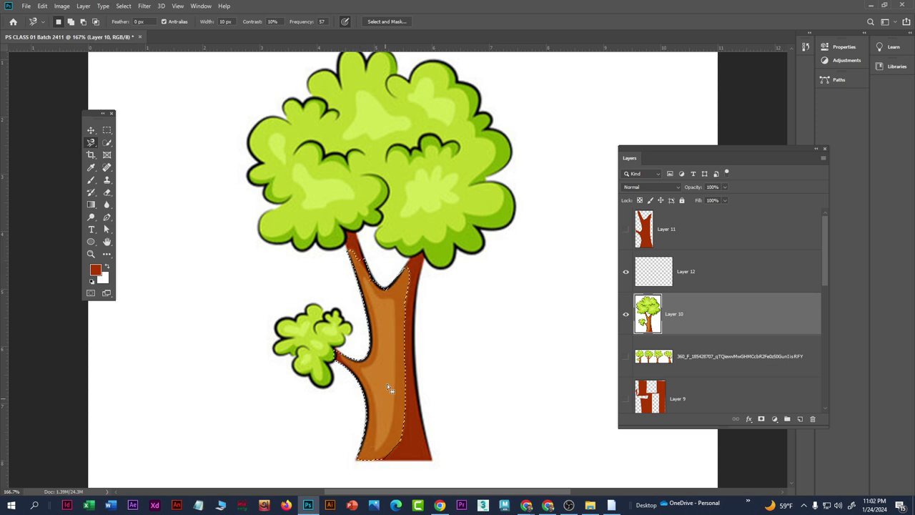
scroll(381, 364, down, 2)
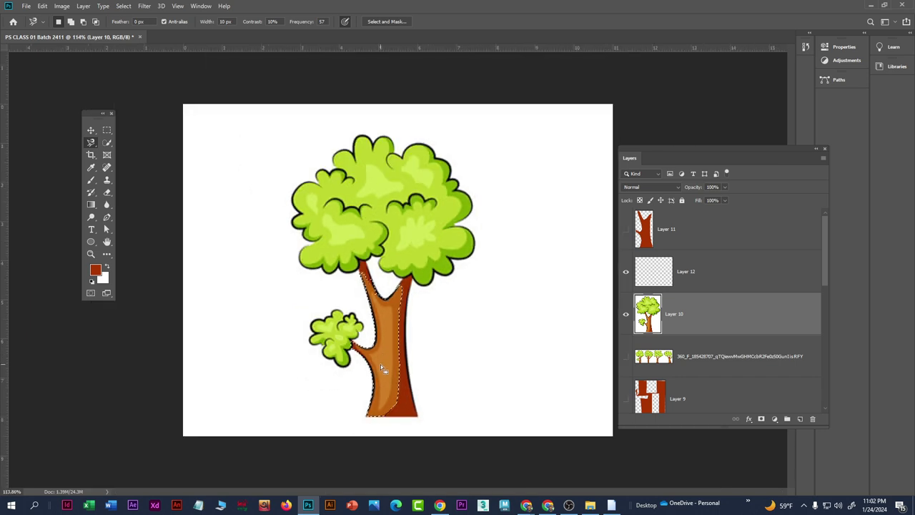
scroll(381, 364, up, 1)
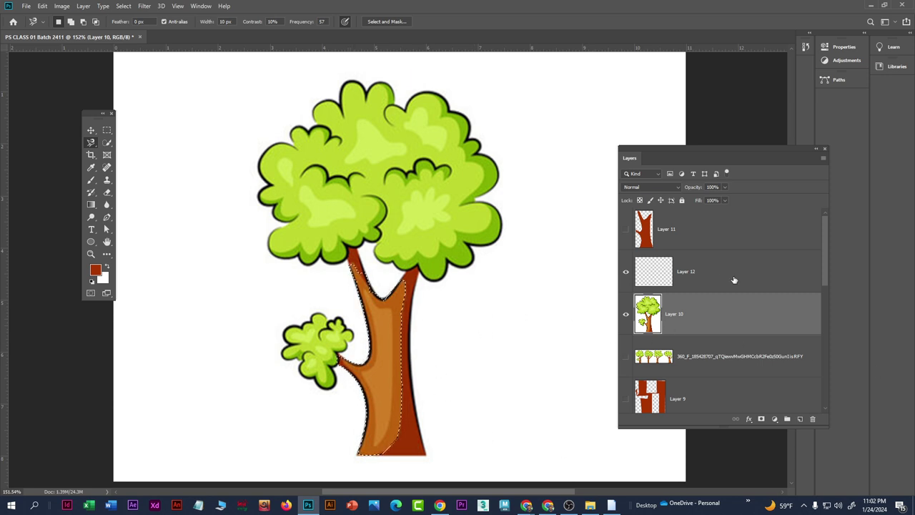
scroll(381, 303, up, 1)
scroll(386, 357, down, 3)
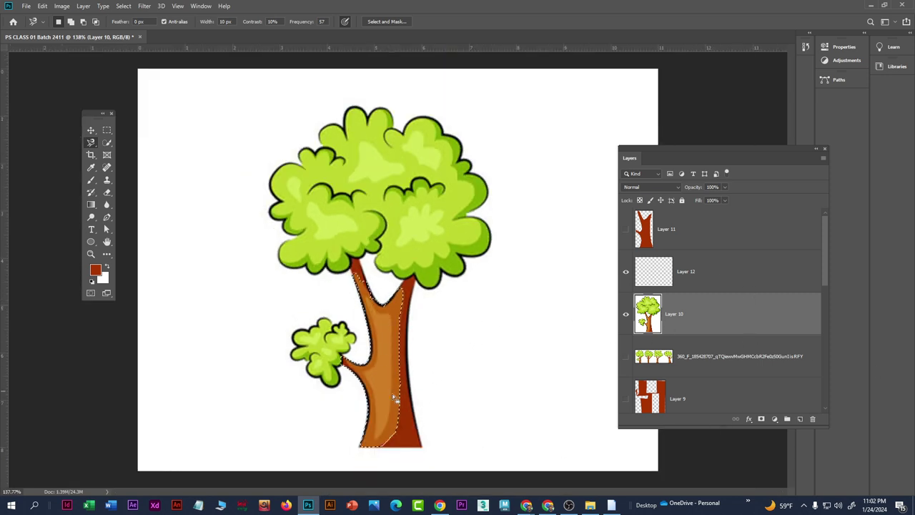
scroll(386, 415, up, 2)
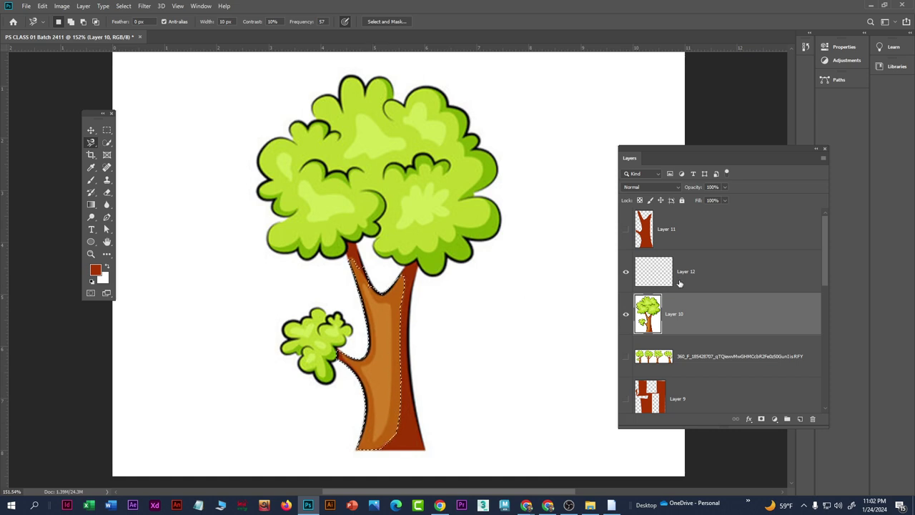
Step: On Layer 12, fill the trunk highlight with sampled light orange bd600f, then deselect
click(729, 279)
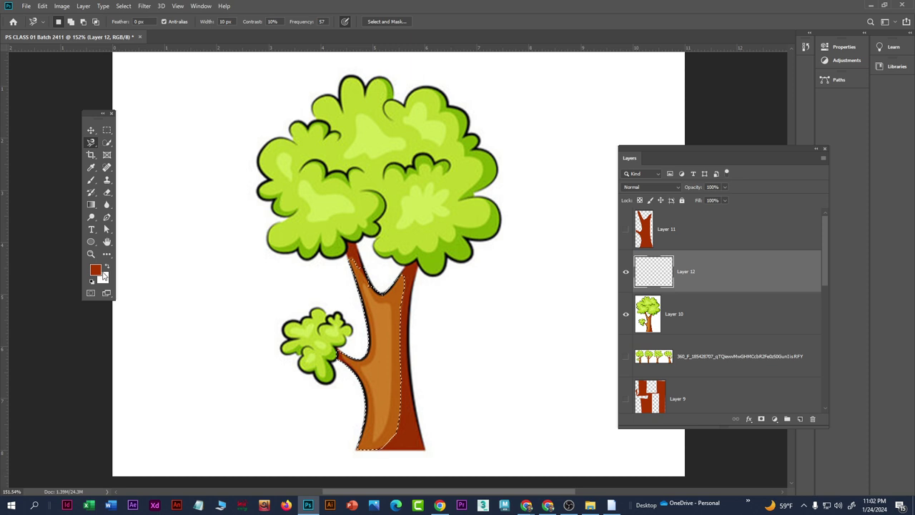
click(95, 269)
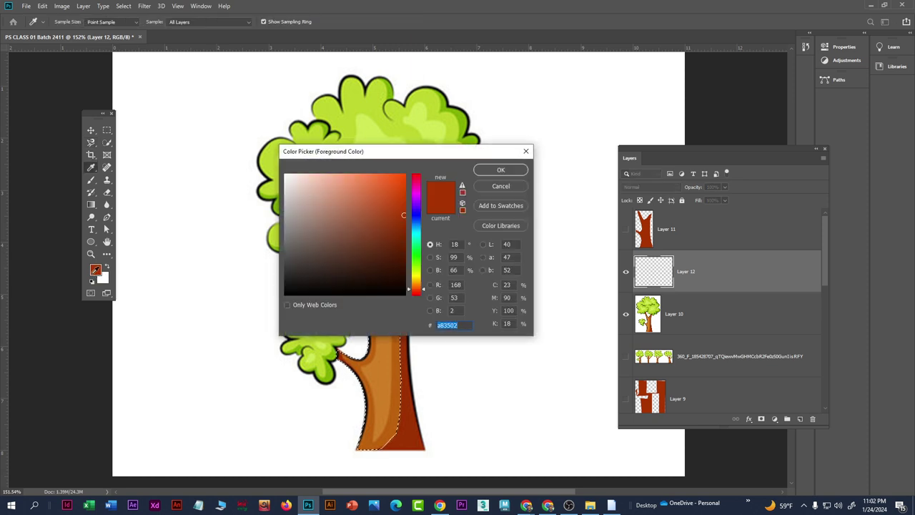
mouse_move(351, 155)
mouse_down()
mouse_move(617, 234)
mouse_move(328, 216)
mouse_up()
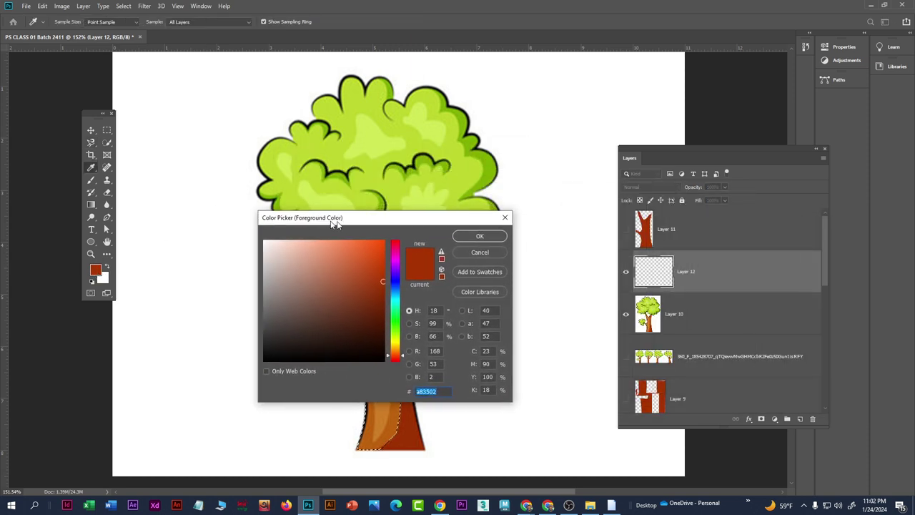
key(Escape)
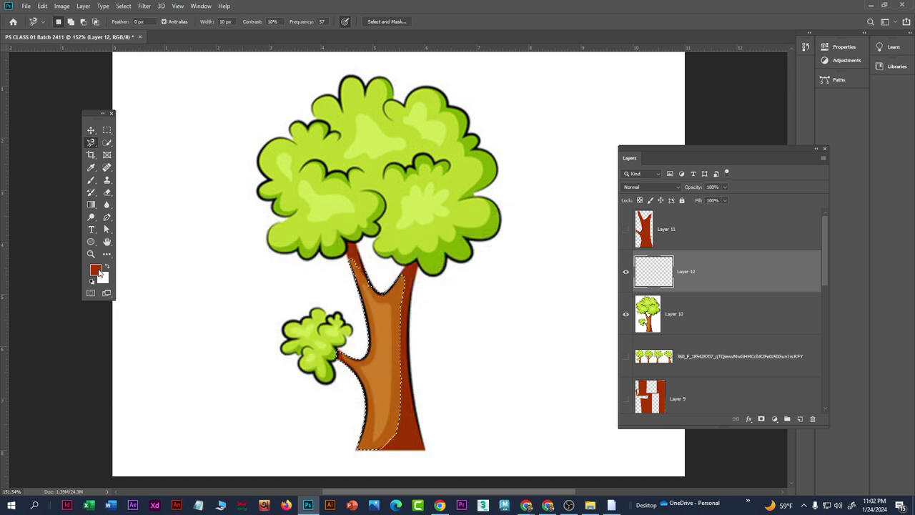
click(95, 268)
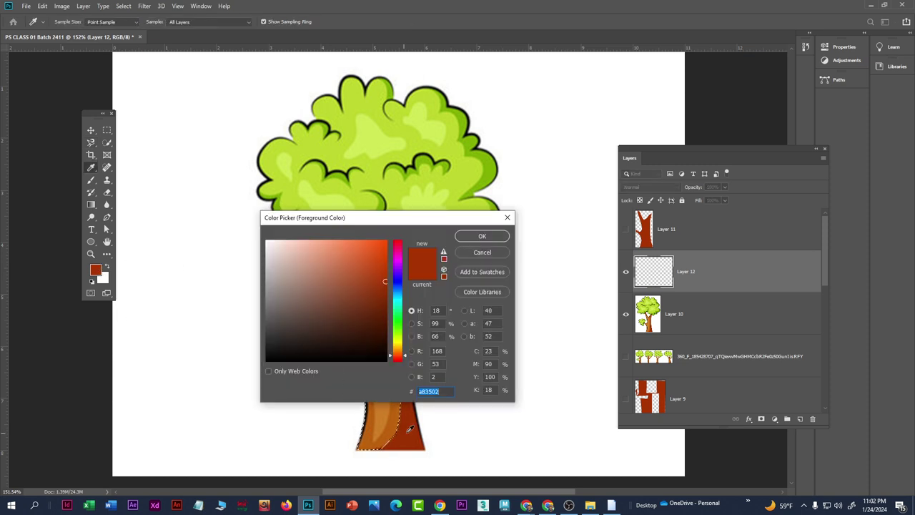
drag(356, 220, 562, 194)
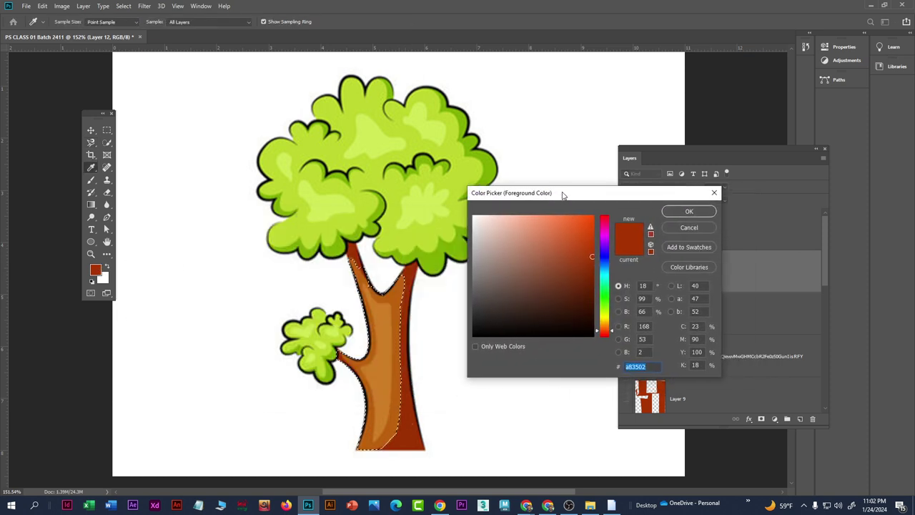
click(398, 288)
click(680, 214)
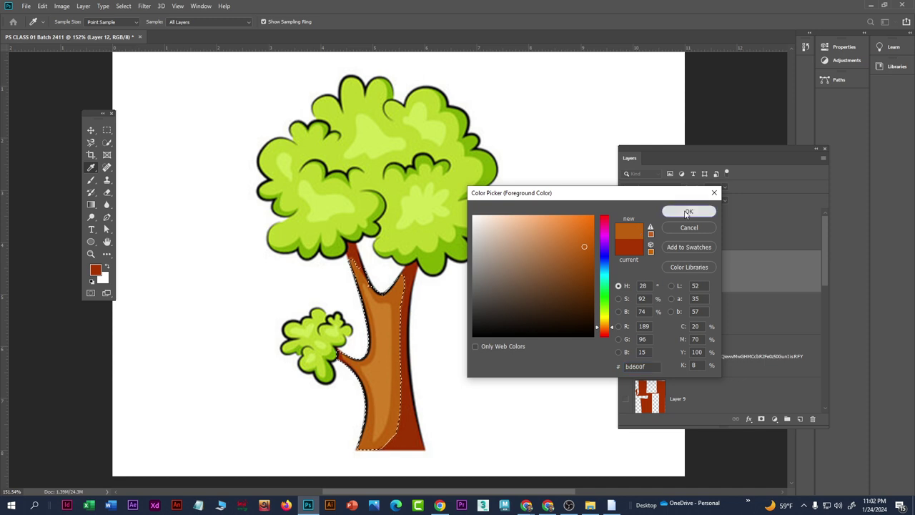
key(l)
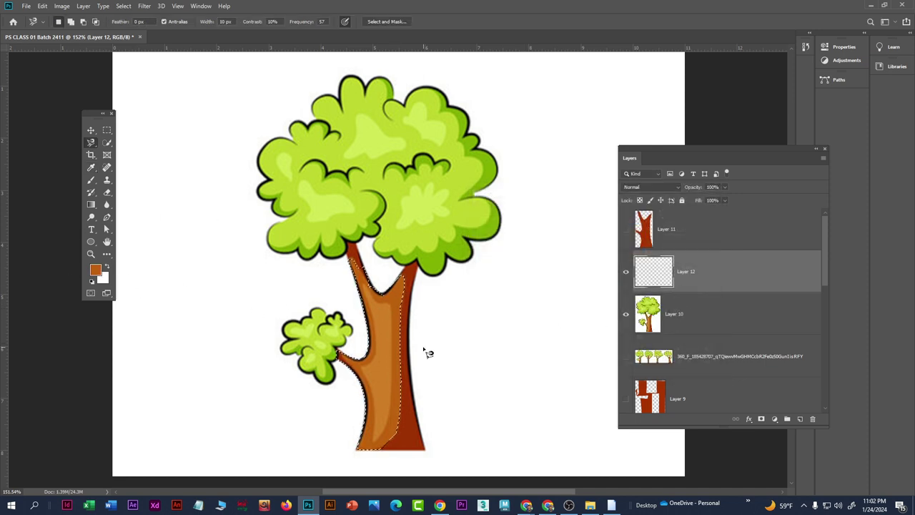
key(alt+BackSpace)
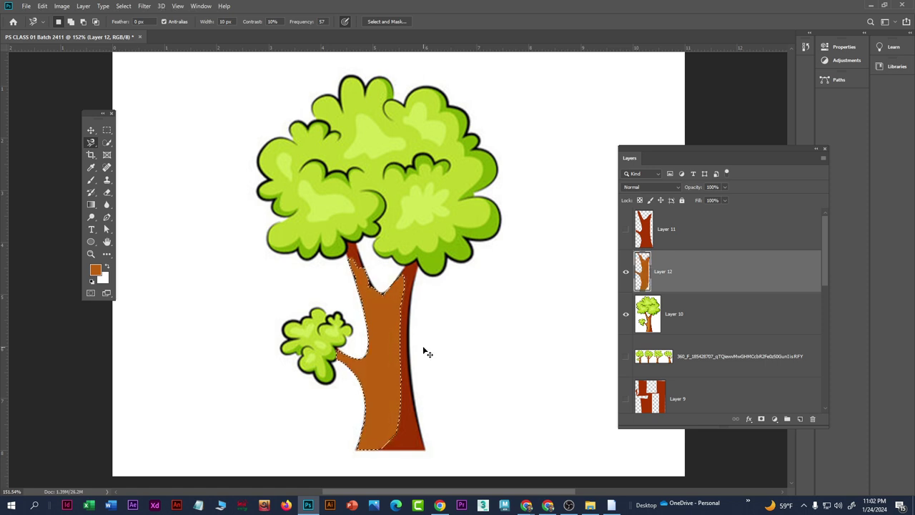
key(ctrl+d)
click(626, 230)
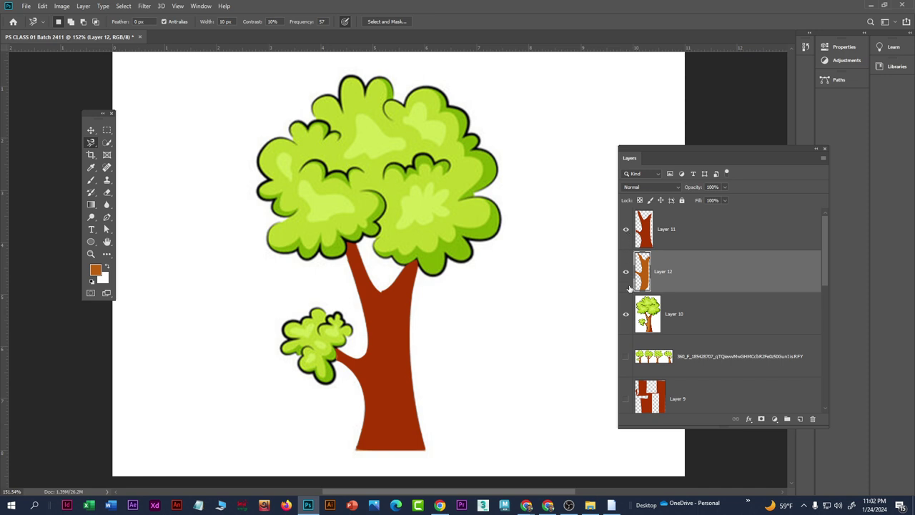
drag(686, 278, 698, 224)
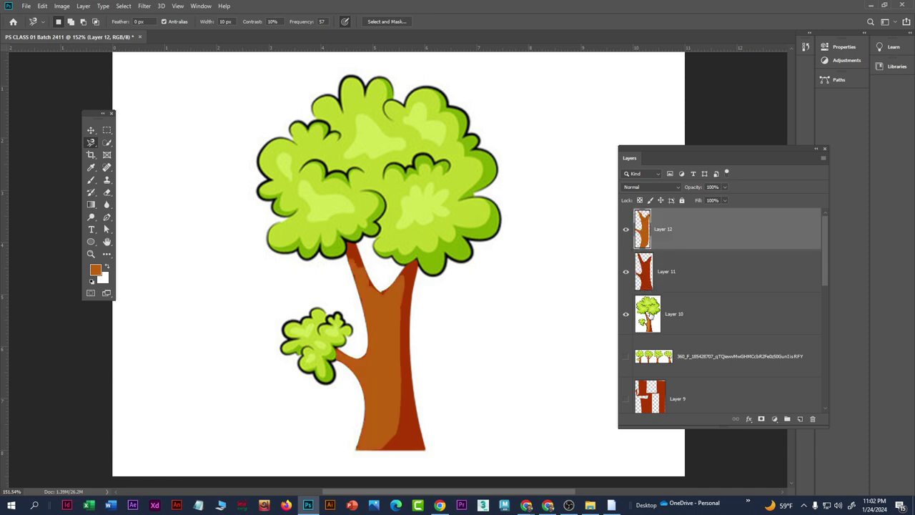
click(625, 315)
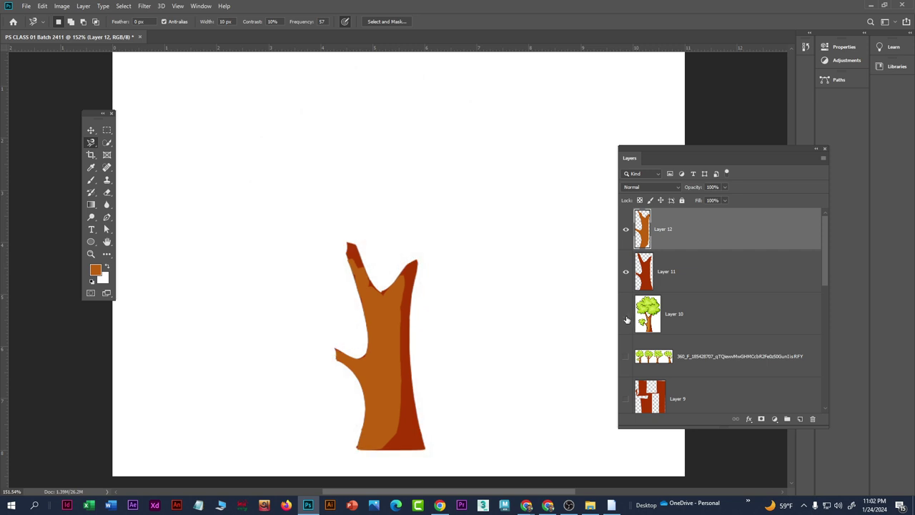
click(625, 315)
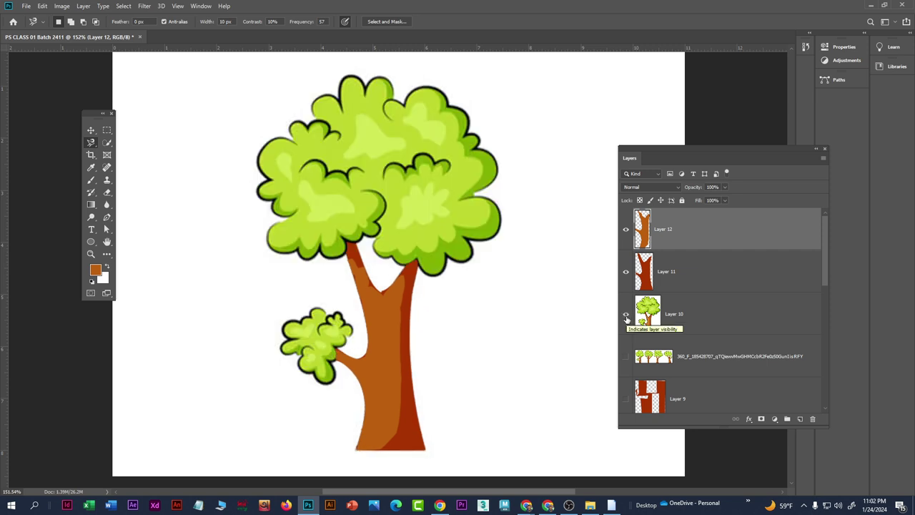
click(627, 231)
click(626, 273)
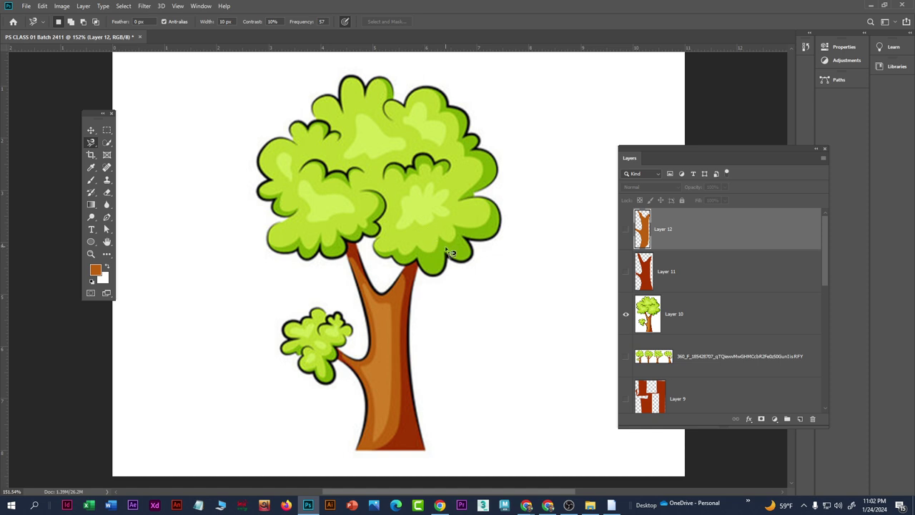
scroll(443, 251, down, 2)
scroll(342, 218, up, 2)
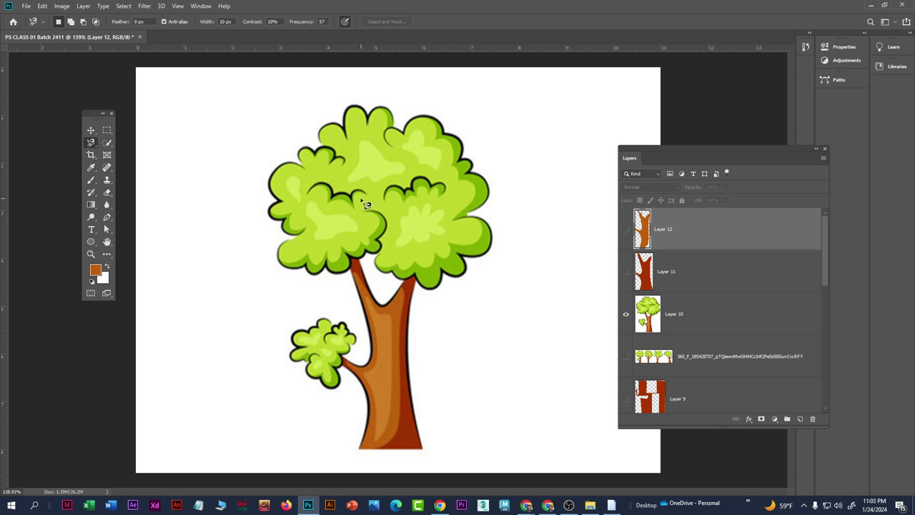
Step: Trace the foliage crown on Layer 10 with the Magnetic Lasso into a closed selection
right_click(91, 142)
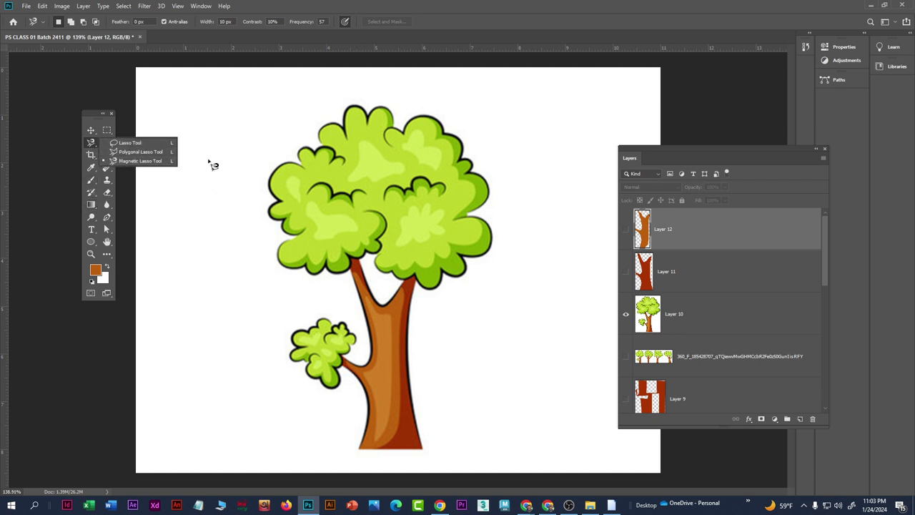
click(145, 162)
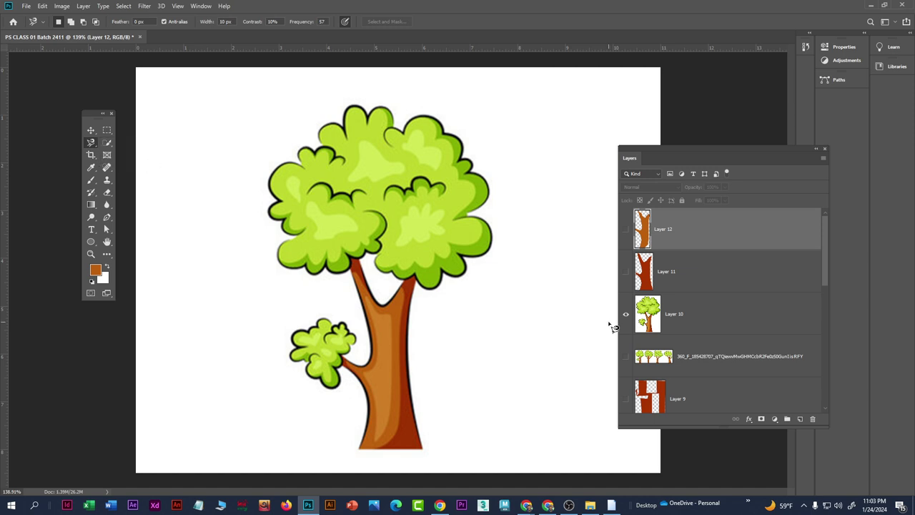
click(716, 327)
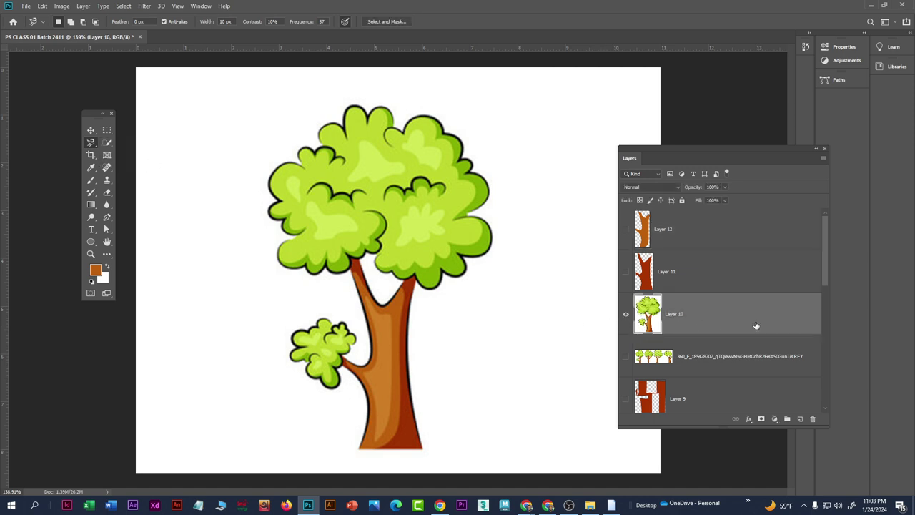
click(348, 256)
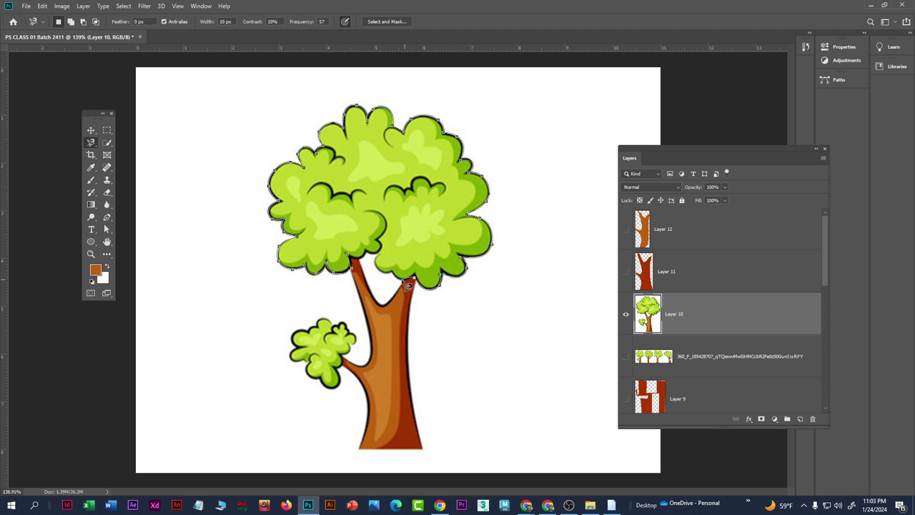
click(353, 261)
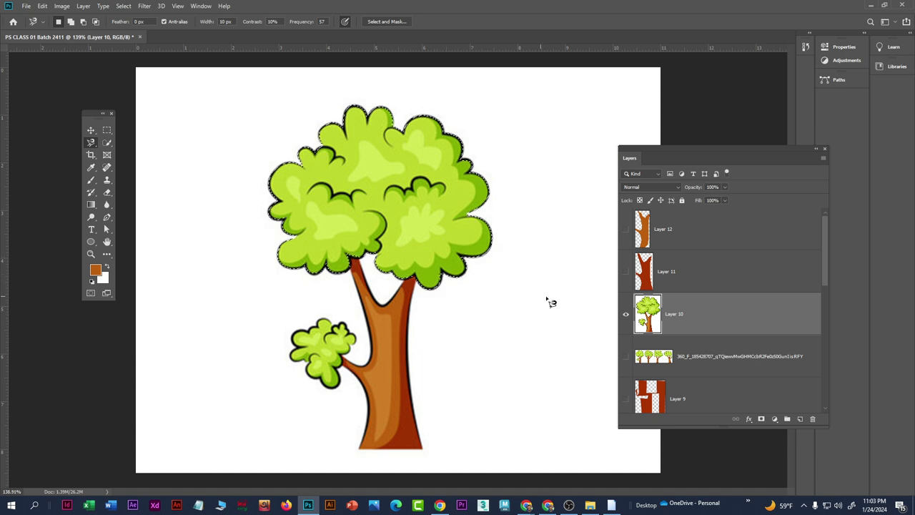
scroll(296, 241, down, 1)
scroll(296, 242, down, 1)
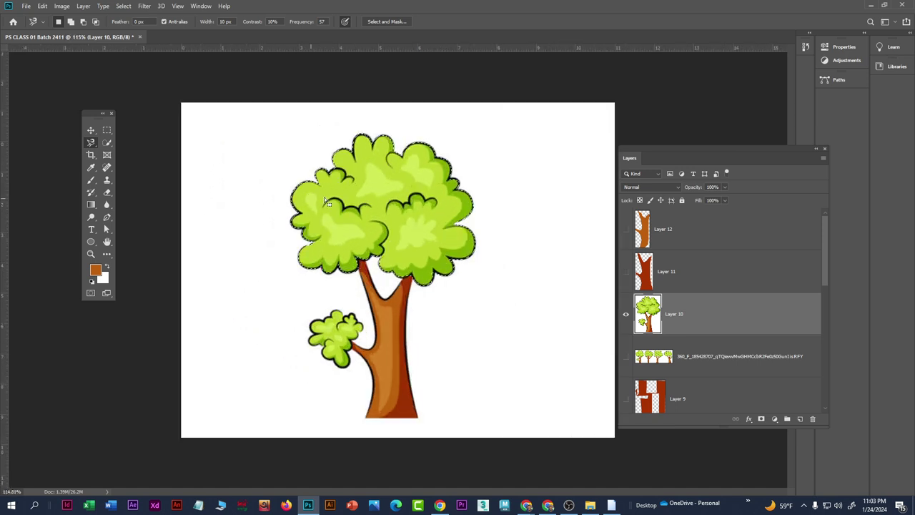
click(718, 231)
Step: Fill the crown selection with sampled green 81b101 on a new Layer 13, deselect, and hide it
click(800, 419)
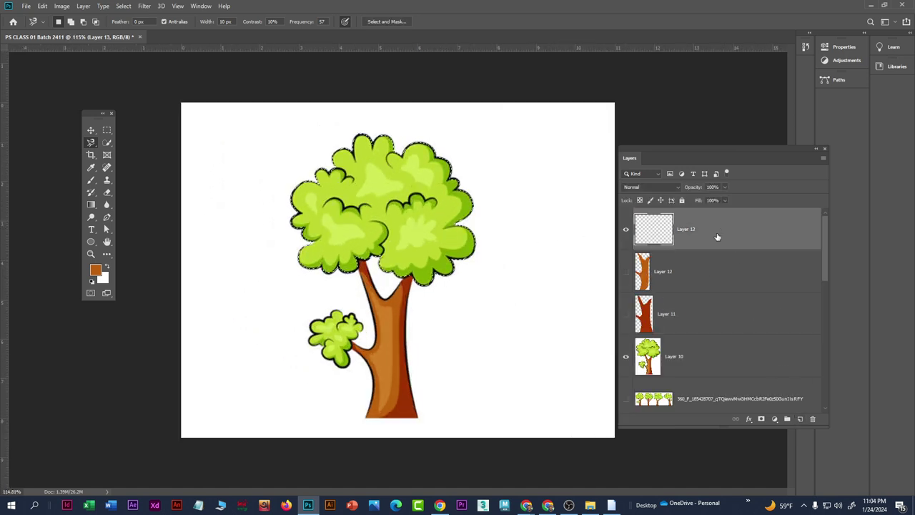
click(95, 269)
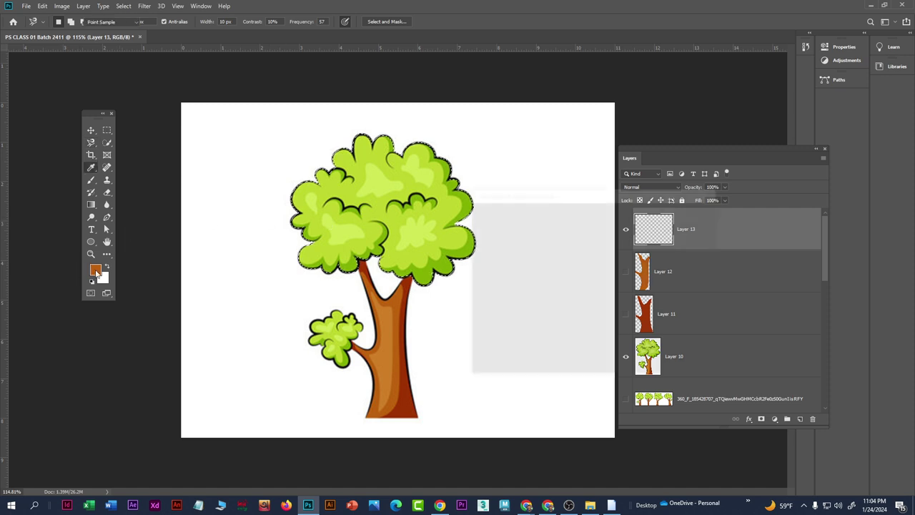
drag(500, 197, 592, 216)
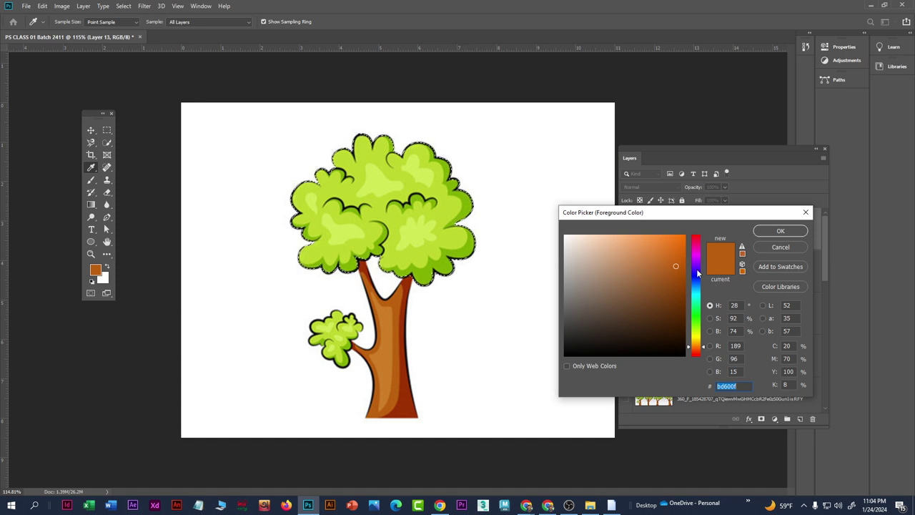
click(465, 193)
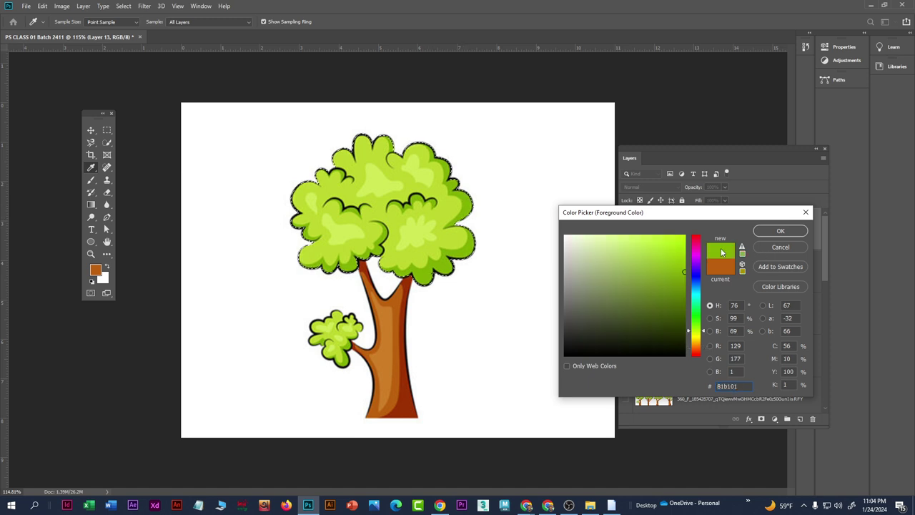
click(783, 230)
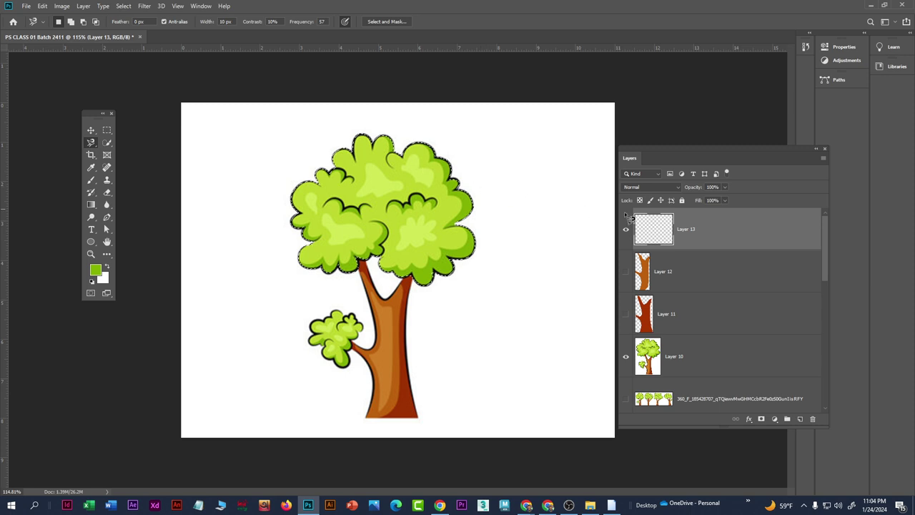
key(alt+BackSpace)
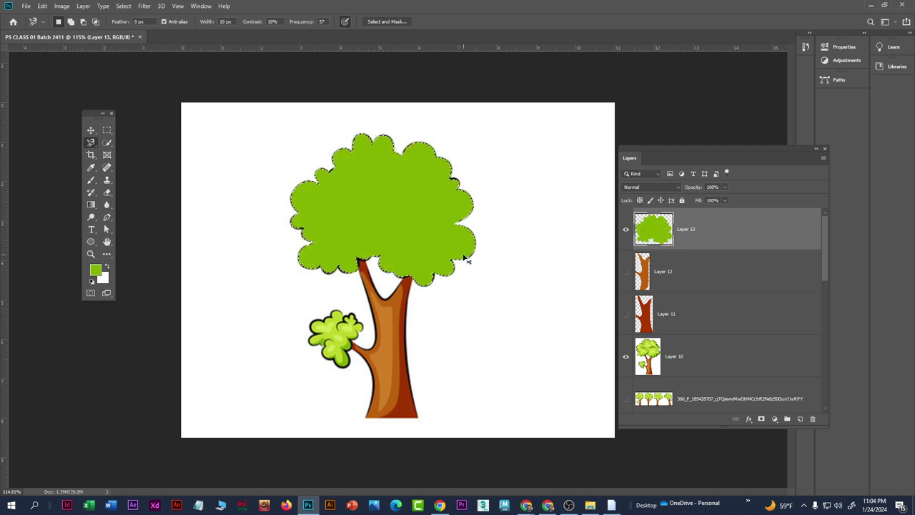
key(ctrl+d)
click(91, 130)
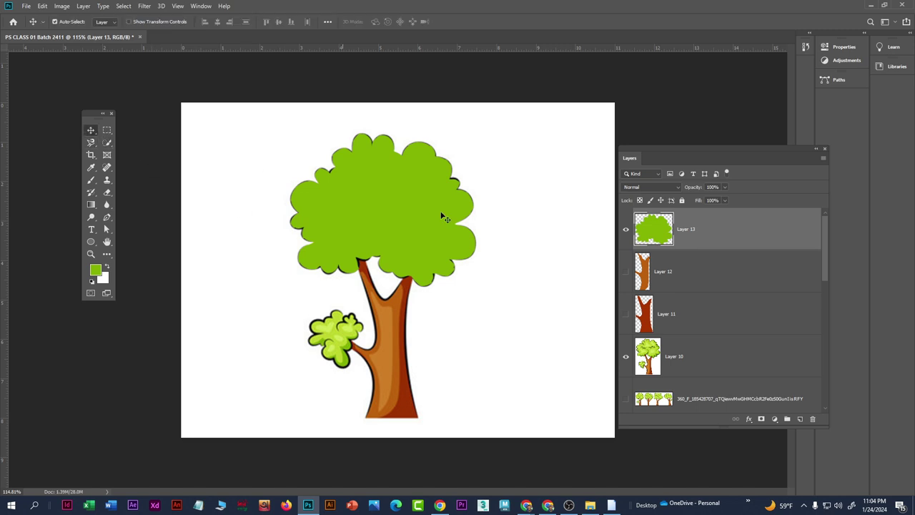
click(625, 229)
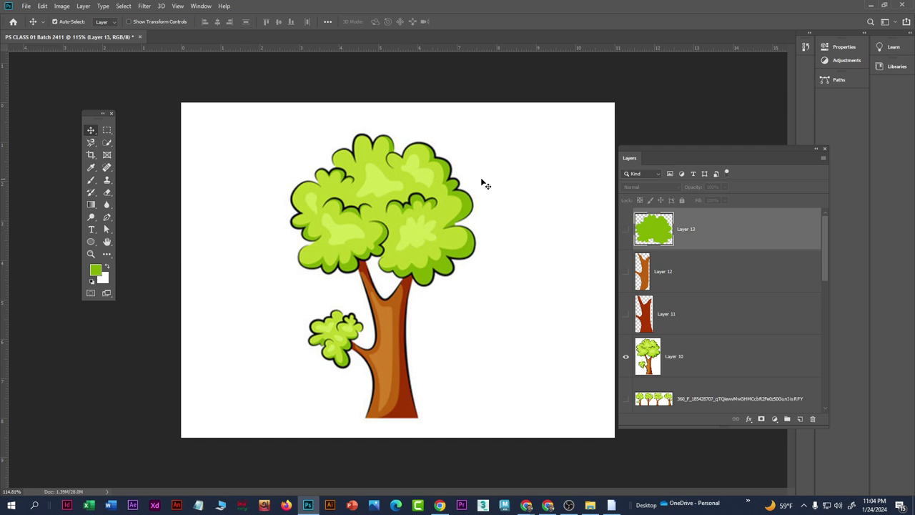
Step: Make Layer 13's green crown visible again, trying and undoing a first duplicate
click(625, 228)
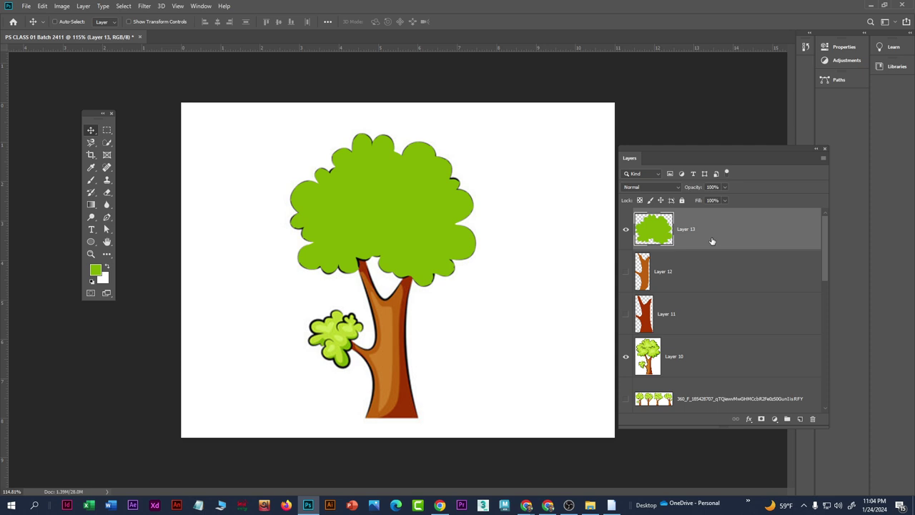
key(ctrl+j)
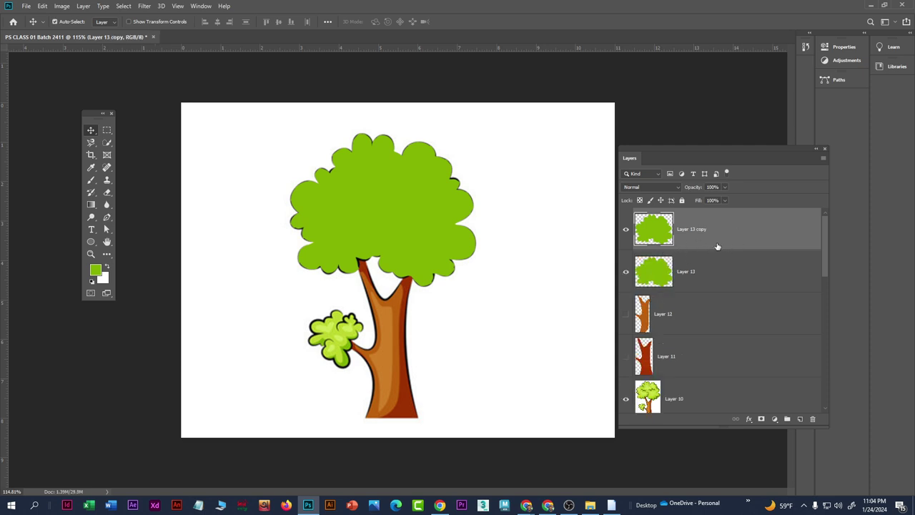
key(ctrl+z)
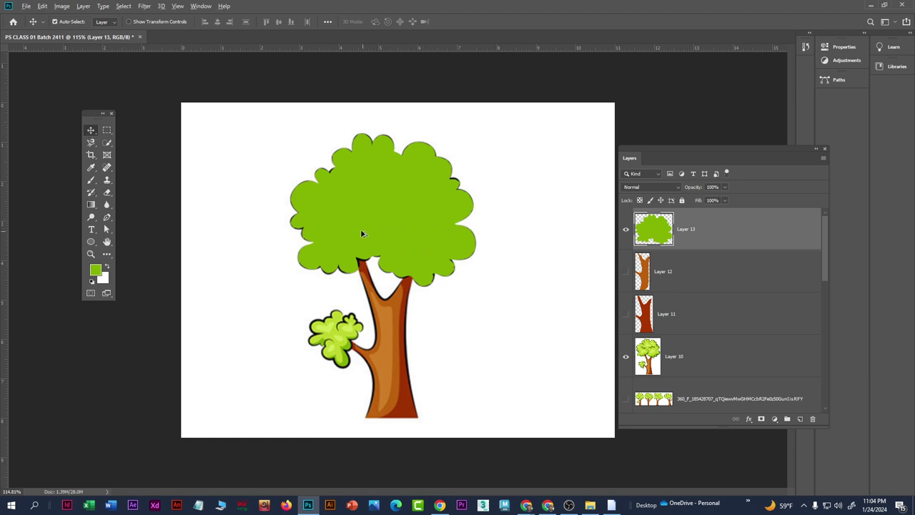
drag(363, 233, 521, 338)
key(ctrl+z)
key(ctrl+z)
Step: Duplicate Layer 13 into Layer 13 copy, undoing stray blank layers
right_click(740, 228)
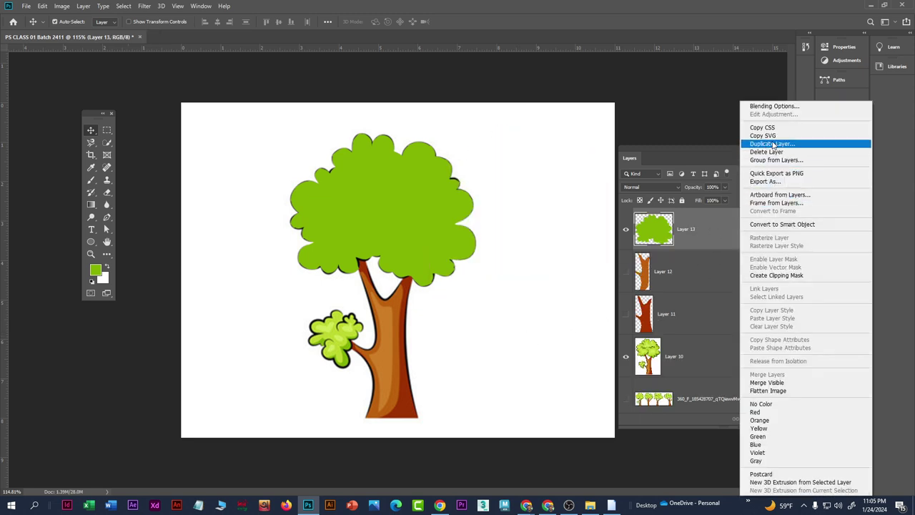
click(773, 144)
click(538, 145)
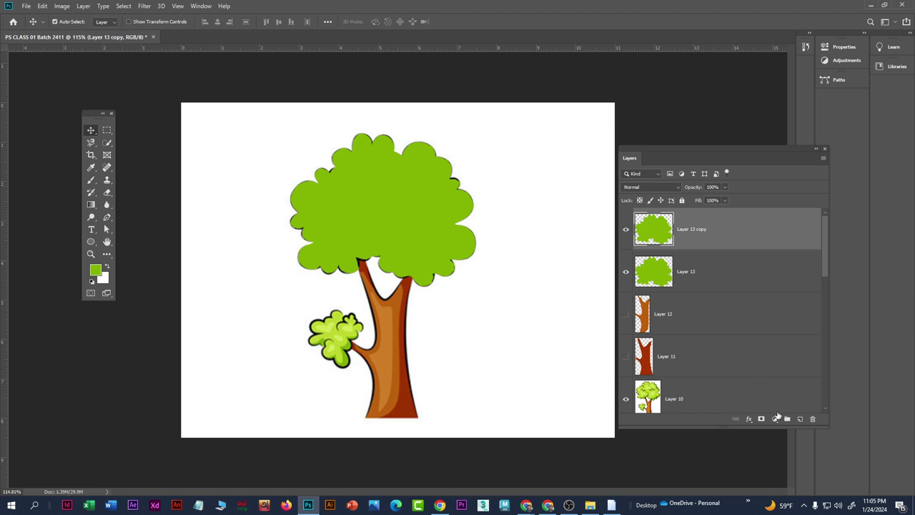
click(801, 418)
key(ctrl+z)
click(800, 419)
key(ctrl+z)
key(ctrl+z)
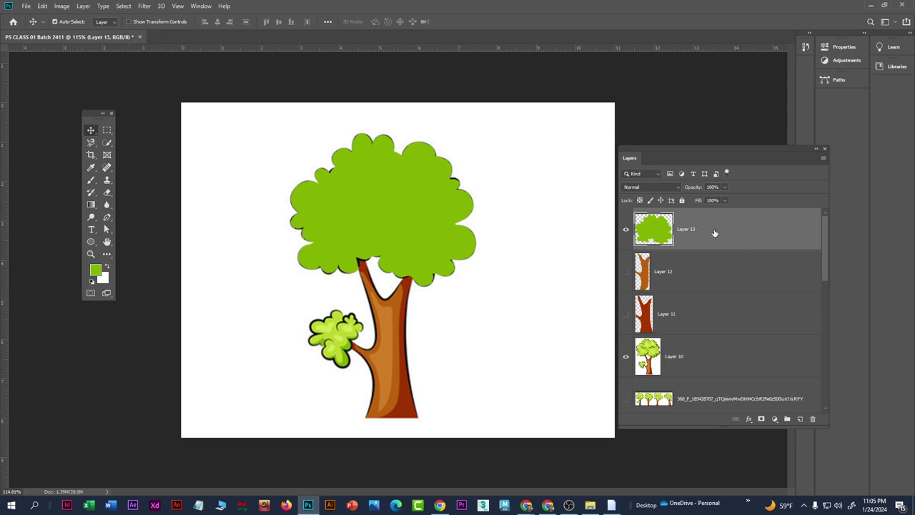
key(ctrl+j)
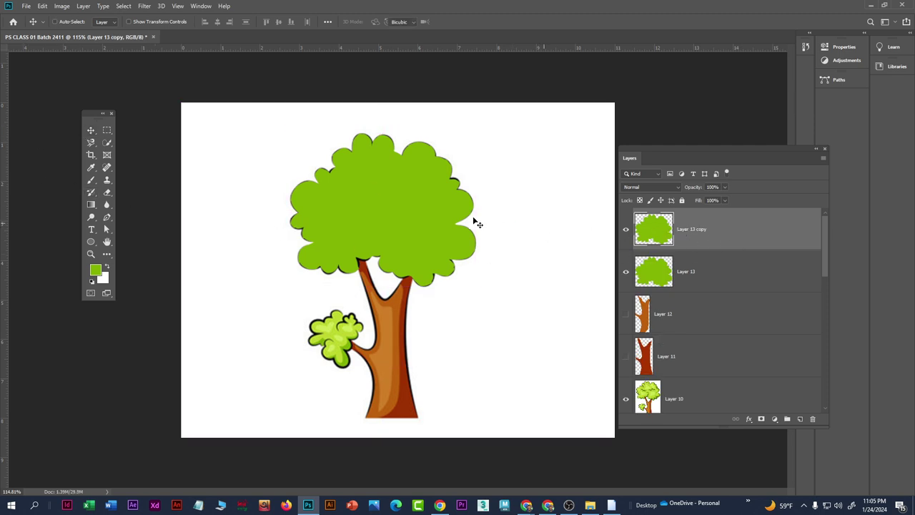
Step: Scale the Layer 13 copy crown down to about 80% and hide Layer 13 beneath it
key(ctrl+t)
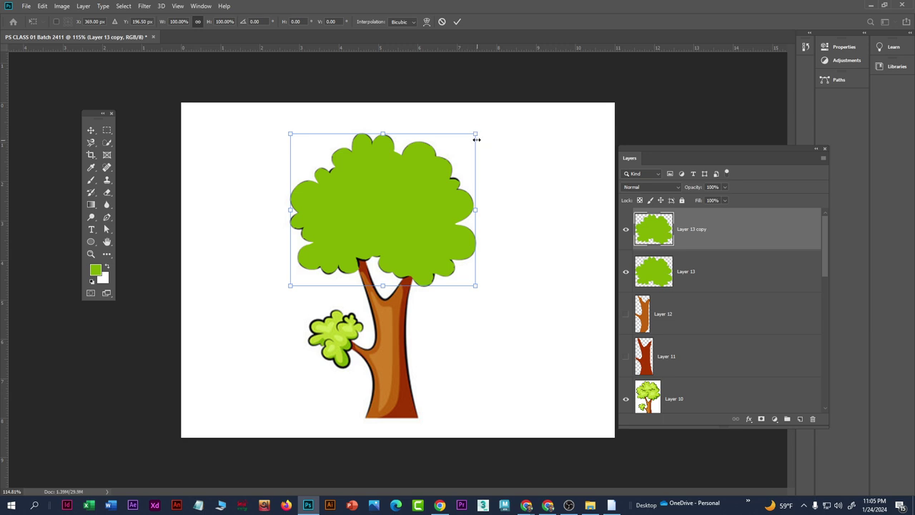
drag(475, 135, 460, 154)
key(Return)
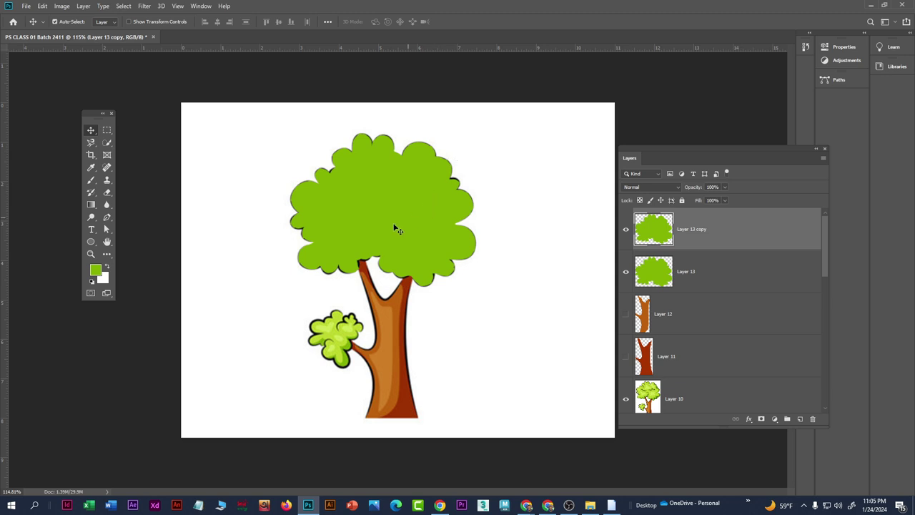
click(701, 276)
click(627, 273)
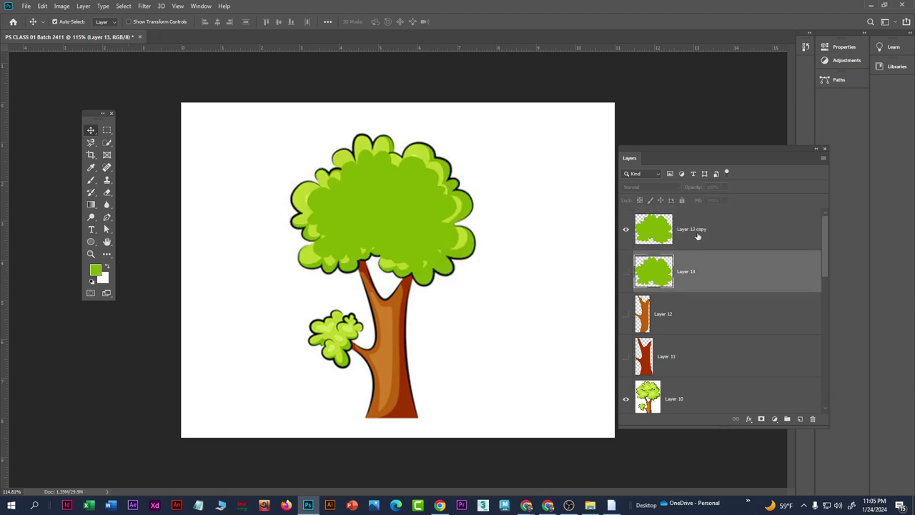
click(703, 230)
Step: Toggle Layer 10, Layer 13 and Layer 13 copy visibility to compare the smaller crown
click(627, 401)
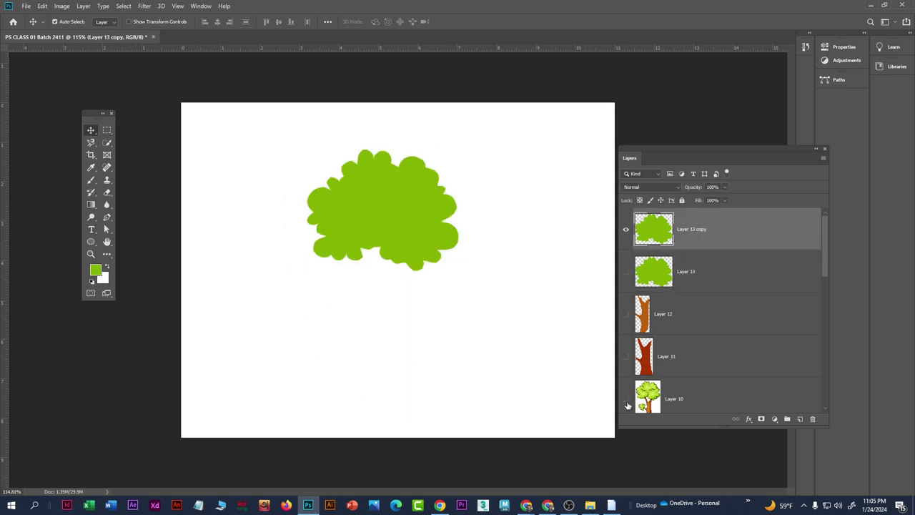
click(626, 274)
click(626, 276)
click(627, 229)
click(627, 229)
click(626, 273)
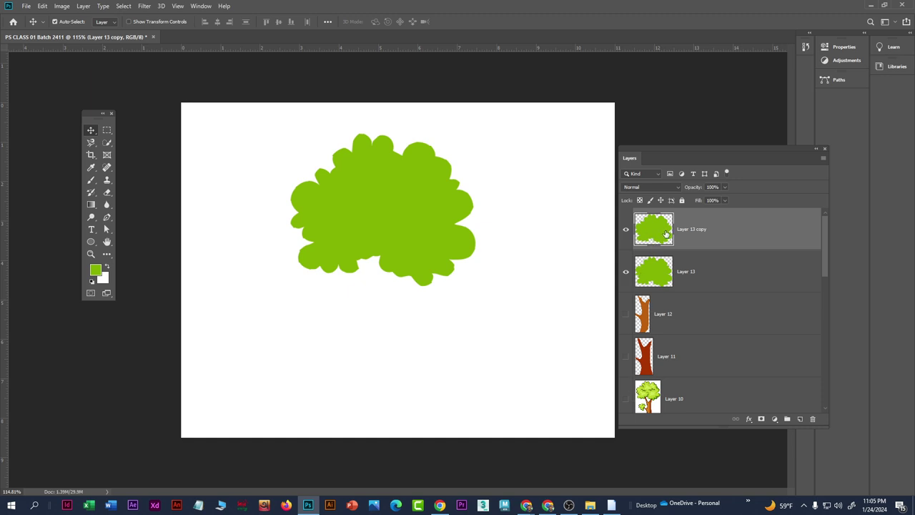
drag(422, 223, 442, 359)
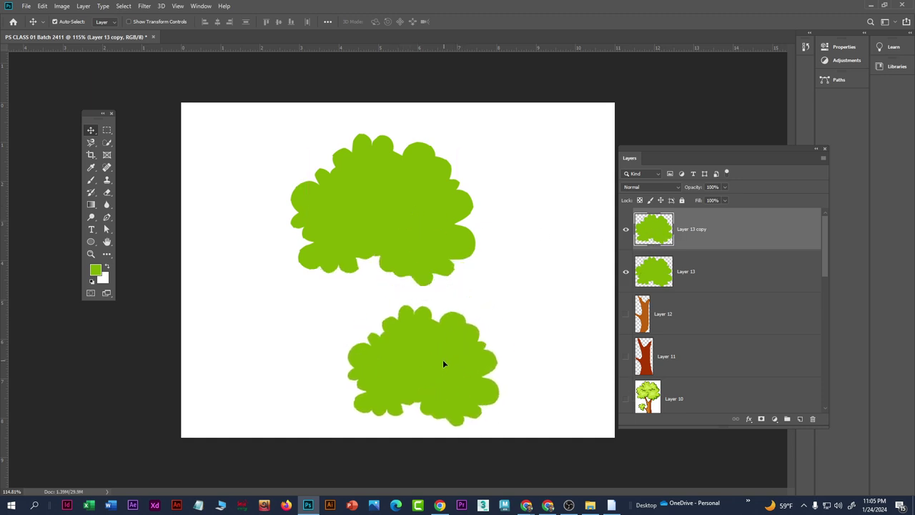
key(ctrl+z)
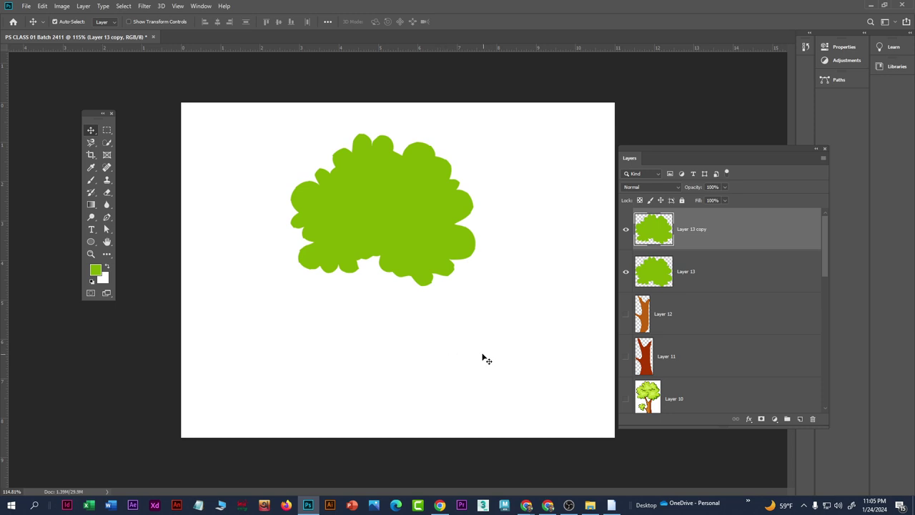
Step: Show the original tree again, hide Layer 13, and reposition the green Layer 13 copy crown
click(625, 399)
click(685, 398)
click(694, 236)
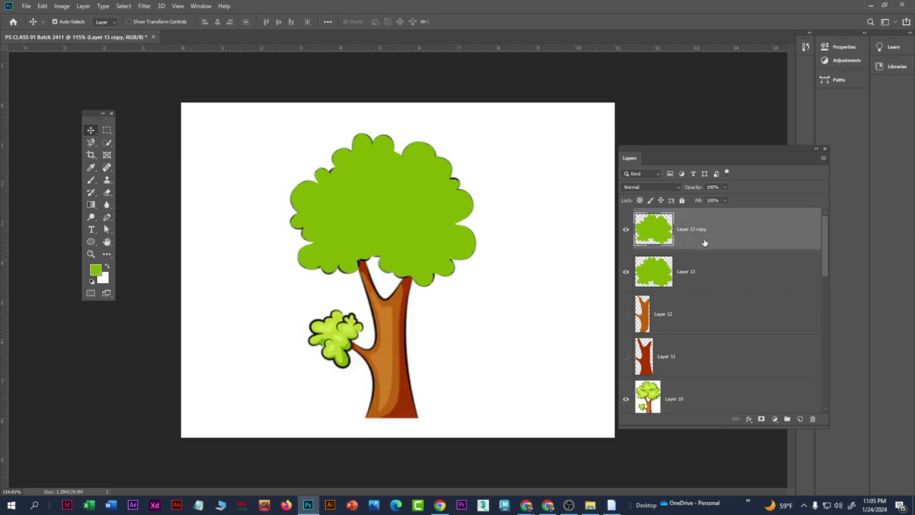
click(722, 274)
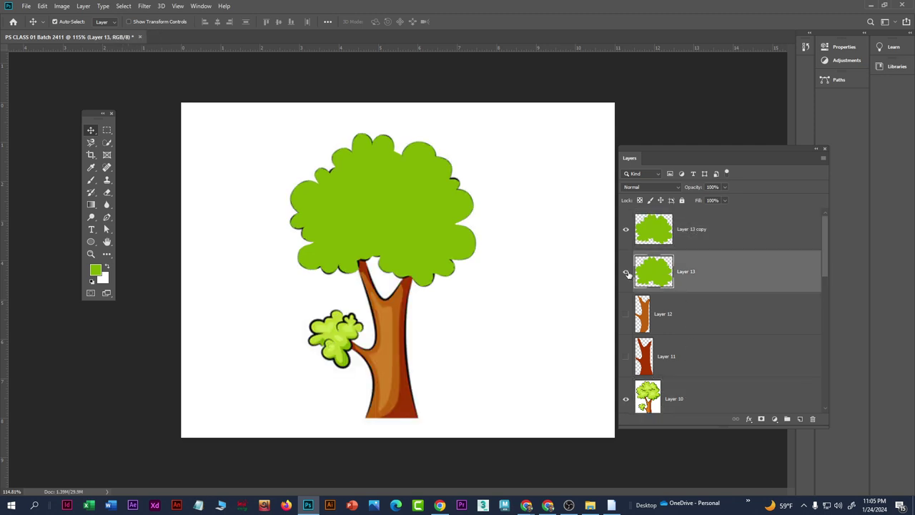
click(625, 272)
click(719, 244)
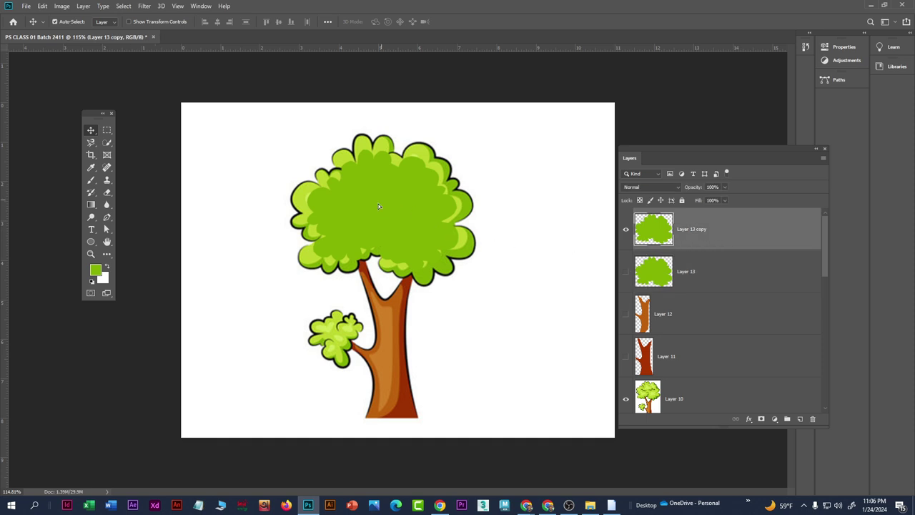
drag(379, 205, 400, 212)
Step: Load the Layer 13 copy crown as a selection, fill it with lighter yellow-green, and deselect
ctrl+click(653, 230)
scroll(398, 168, up, 3)
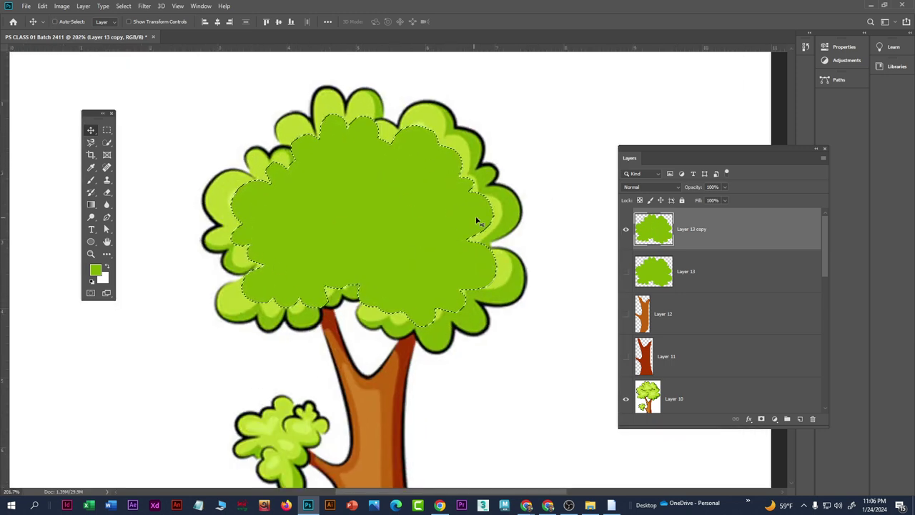
scroll(374, 213, down, 3)
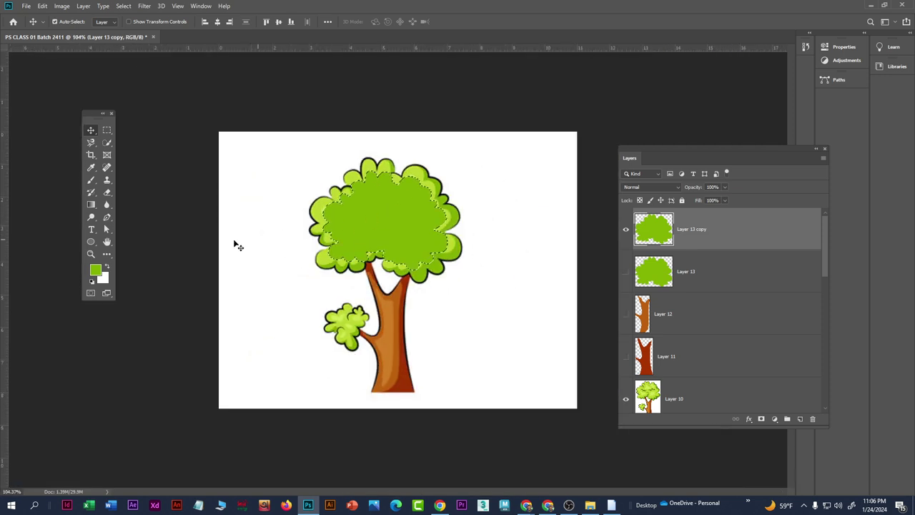
scroll(429, 189, up, 3)
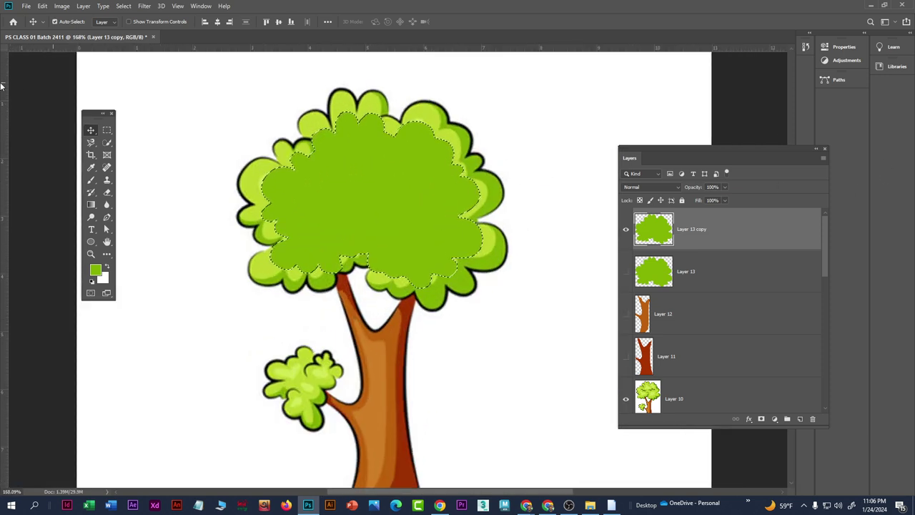
click(95, 270)
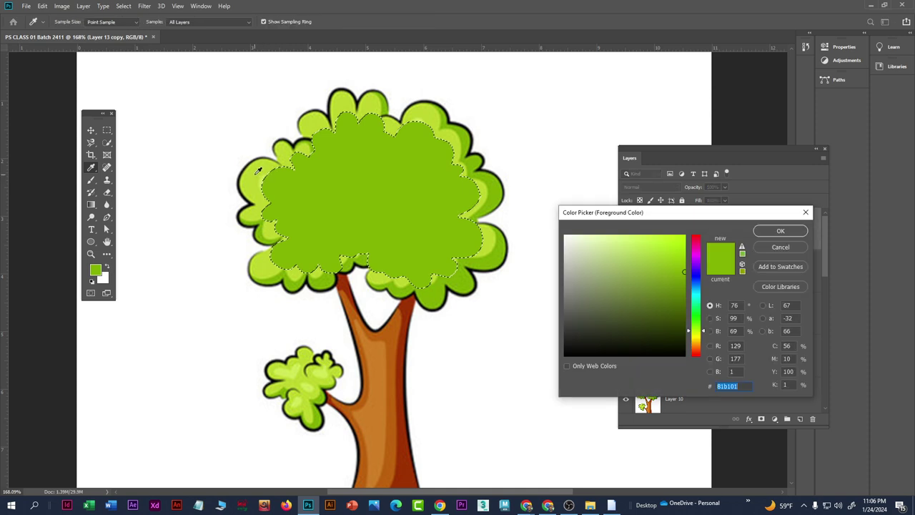
click(781, 231)
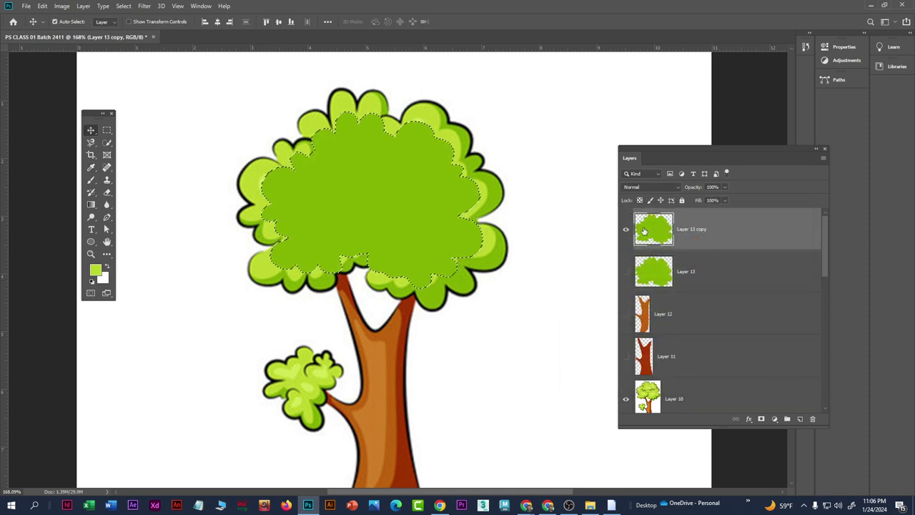
key(alt+BackSpace)
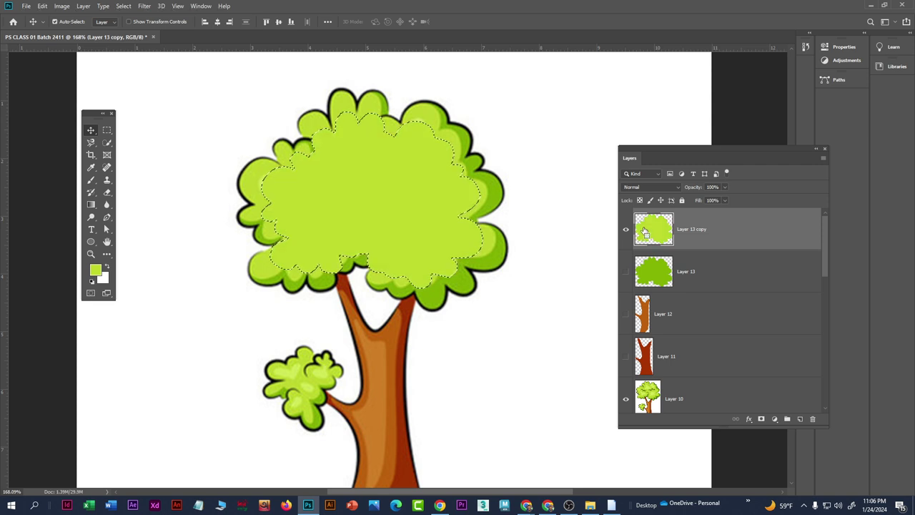
key(ctrl+d)
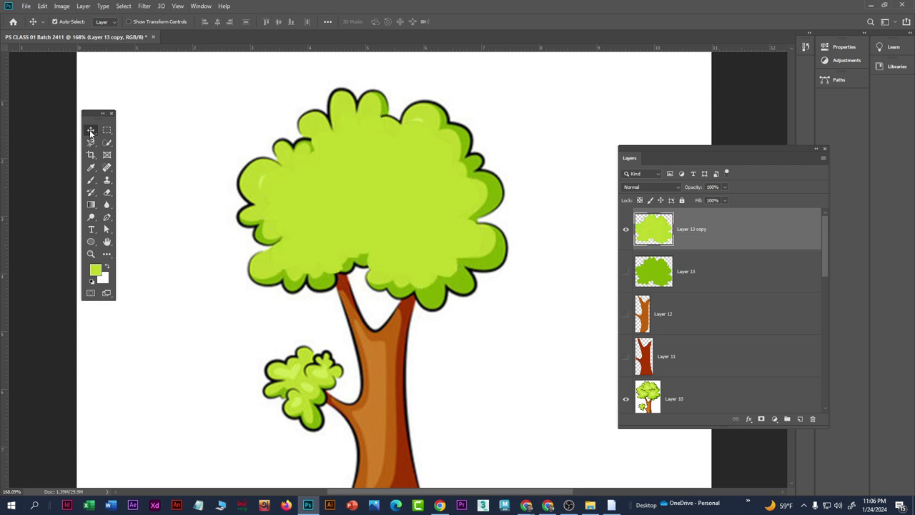
Step: Show Layers 13, 12 and 11, then toggle the crowns and Layer 10 to compare with the original
click(625, 273)
scroll(394, 239, down, 5)
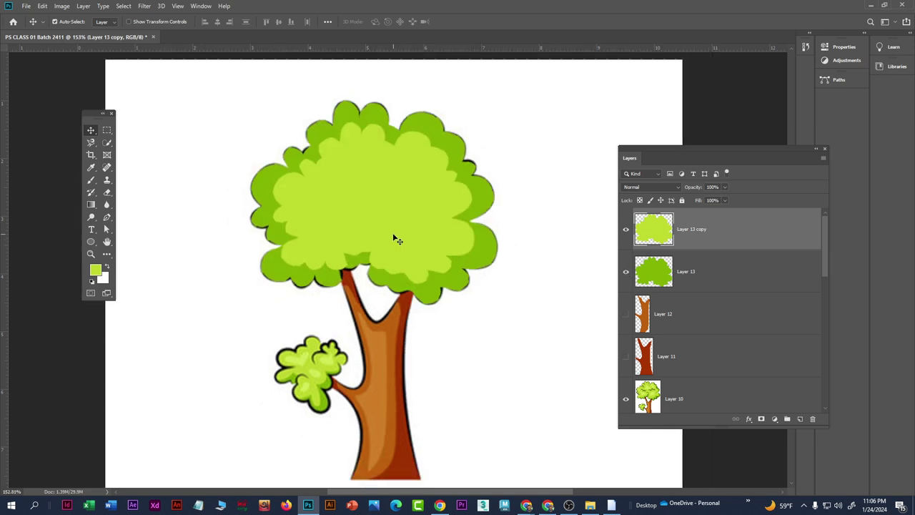
click(626, 316)
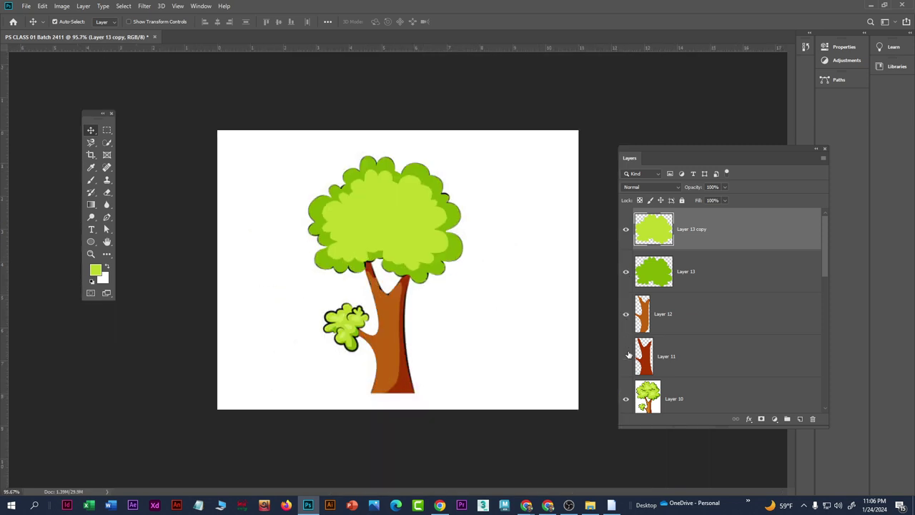
click(627, 358)
click(626, 401)
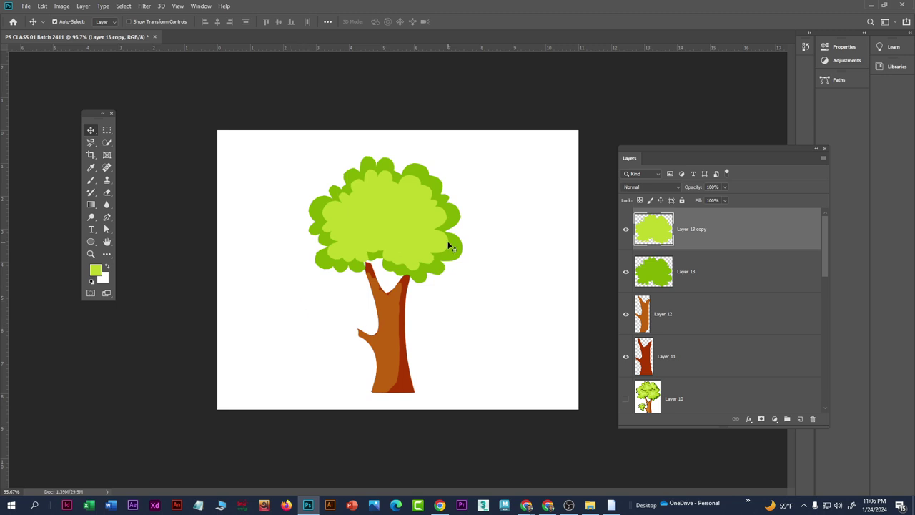
scroll(395, 207, up, 3)
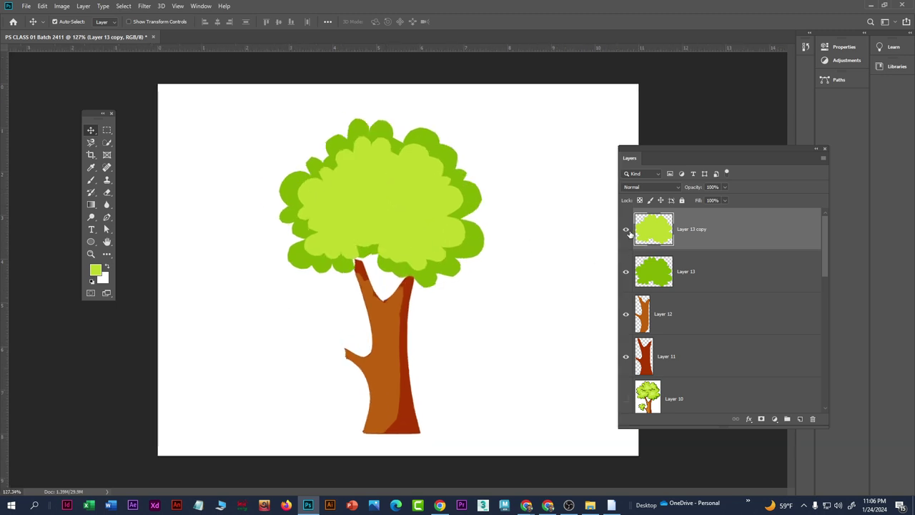
click(626, 229)
click(626, 271)
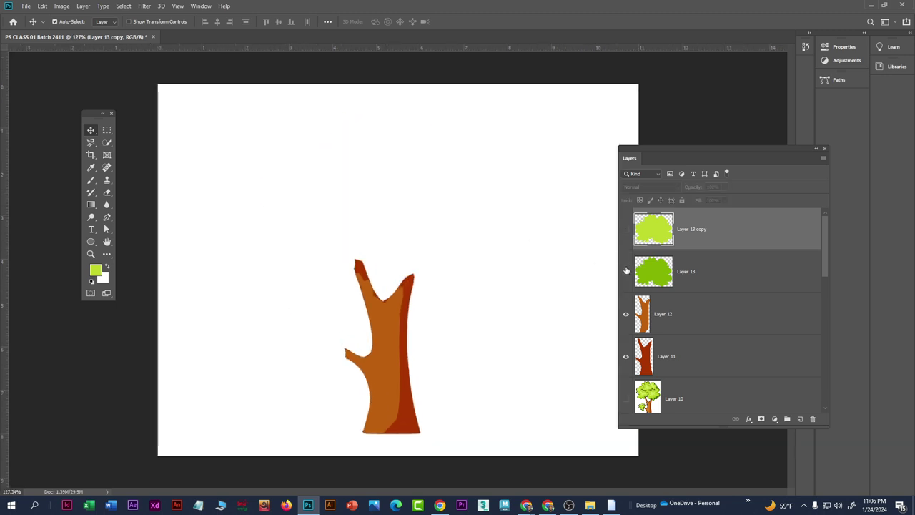
click(626, 401)
Step: Select Layer 13 and leave its flat green crown visible over the reference tree
scroll(401, 199, up, 4)
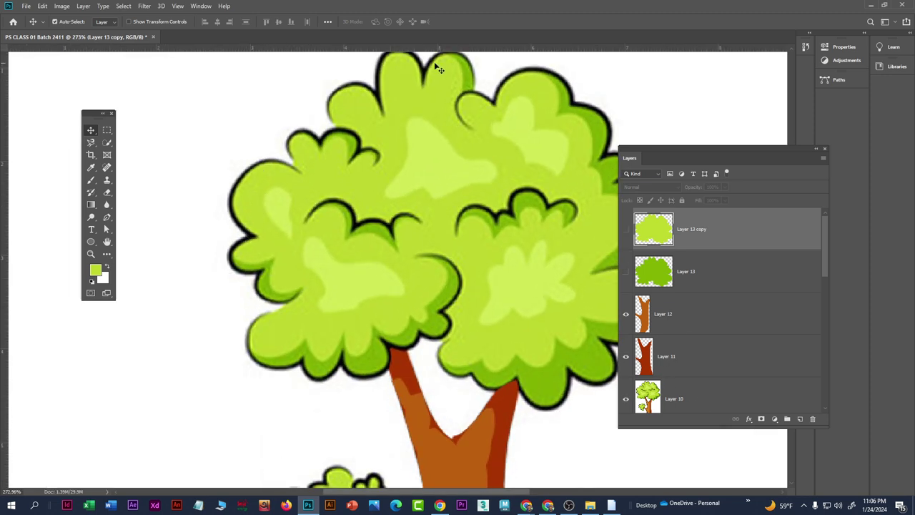
scroll(356, 180, down, 4)
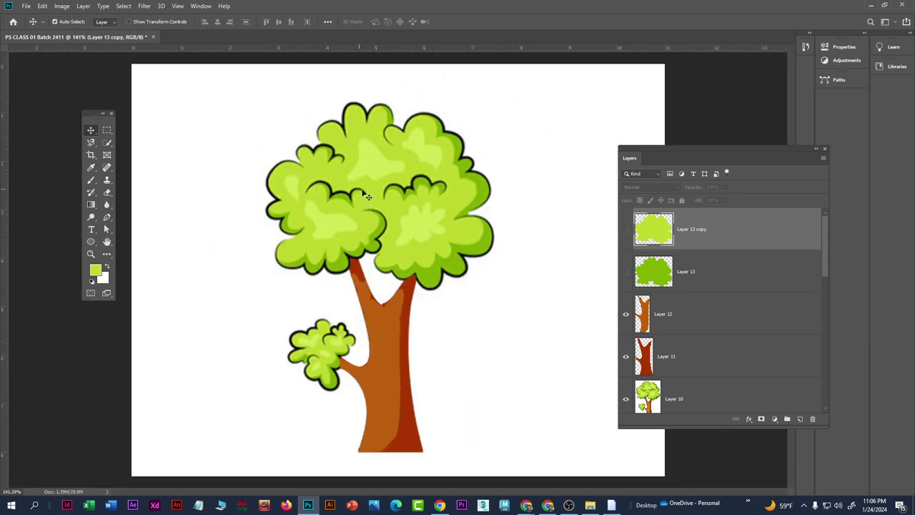
scroll(291, 188, up, 1)
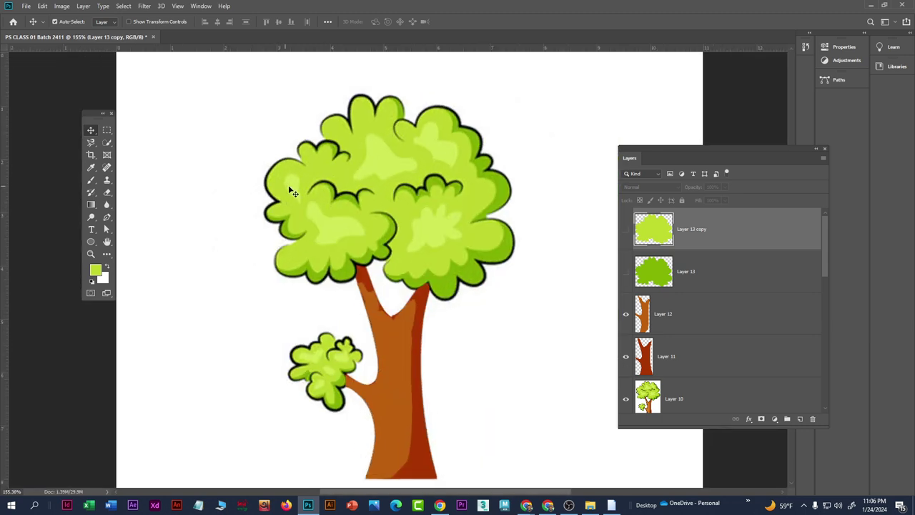
click(674, 399)
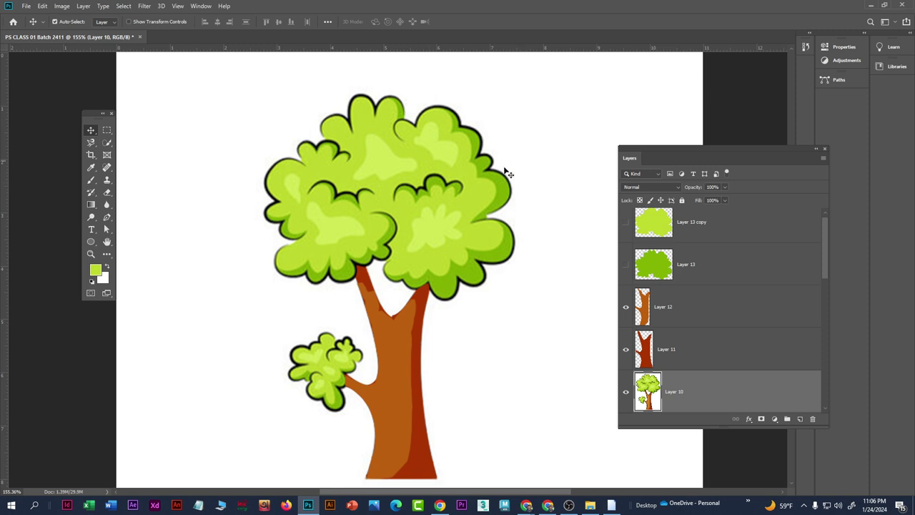
click(643, 265)
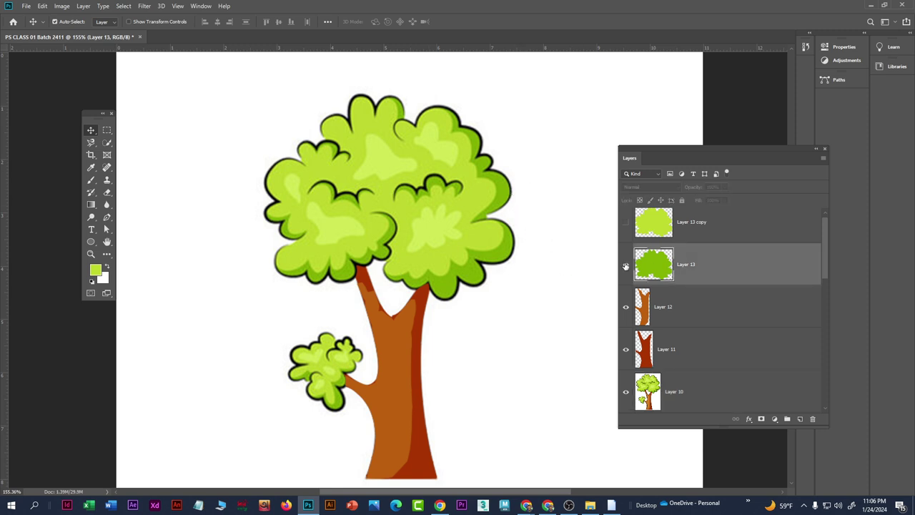
click(626, 266)
click(626, 266)
click(626, 266)
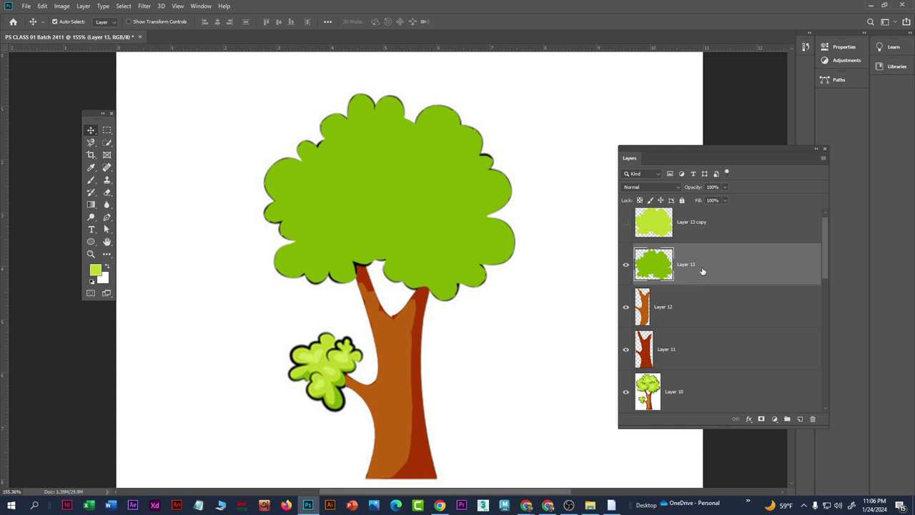
Step: Load Layer 13's crown as a selection and open Edit > Stroke
ctrl+click(658, 270)
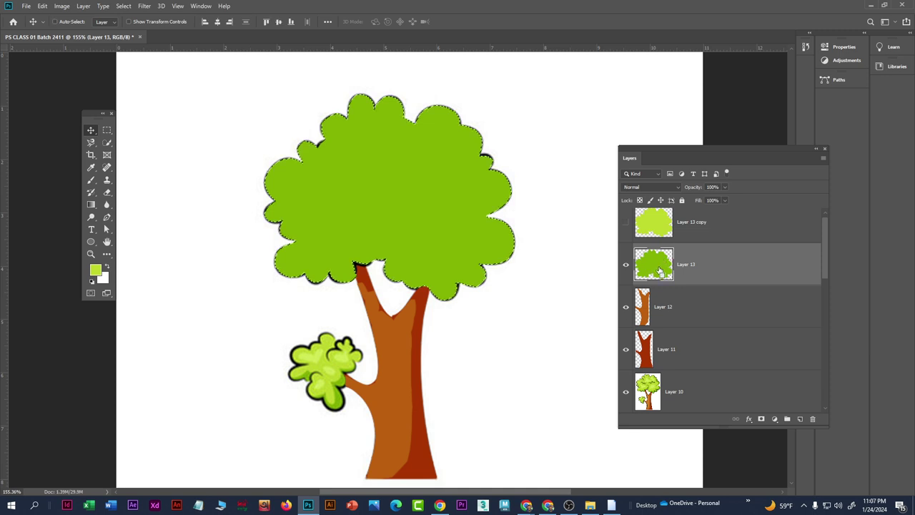
right_click(307, 190)
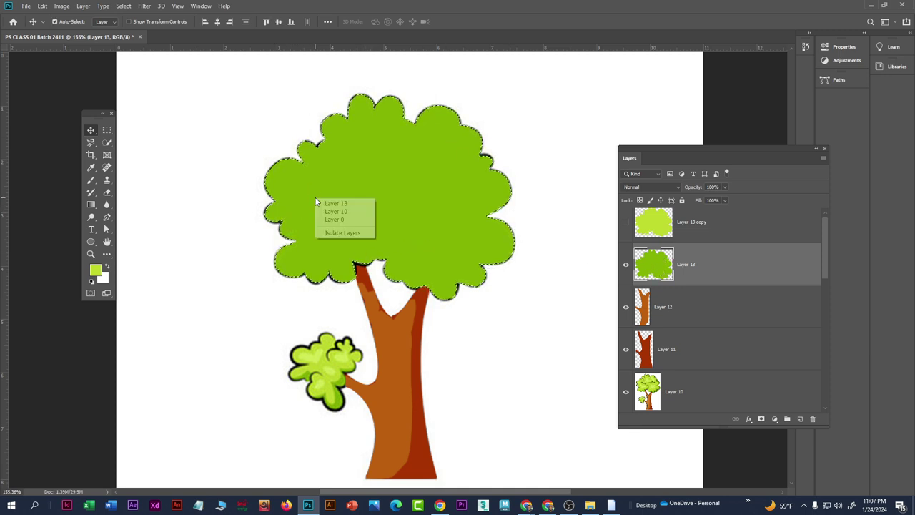
key(Escape)
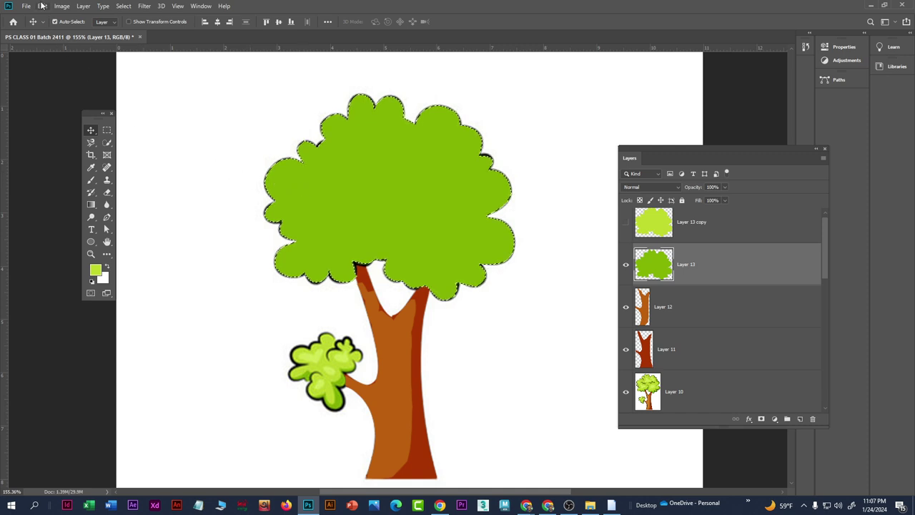
click(42, 6)
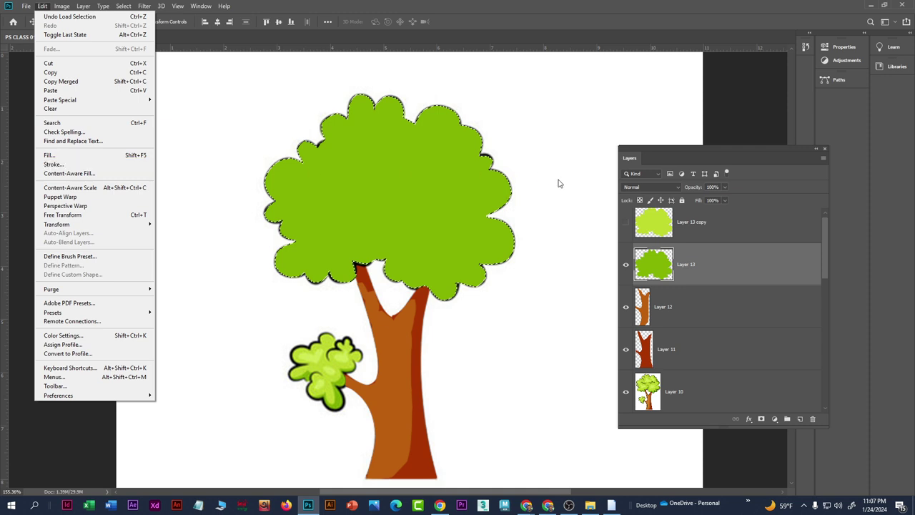
click(77, 166)
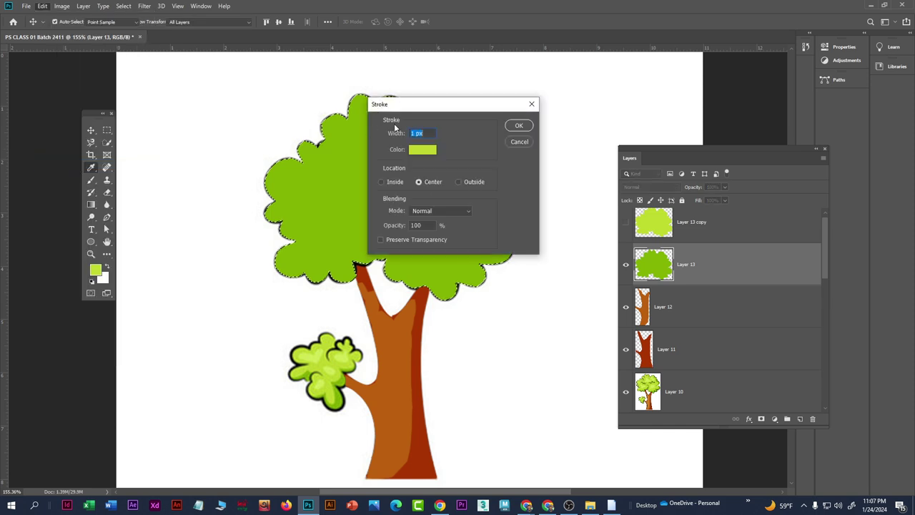
Step: Stroke the crown selection in black (000000) at 5 px and nudge the crown
drag(472, 217, 480, 277)
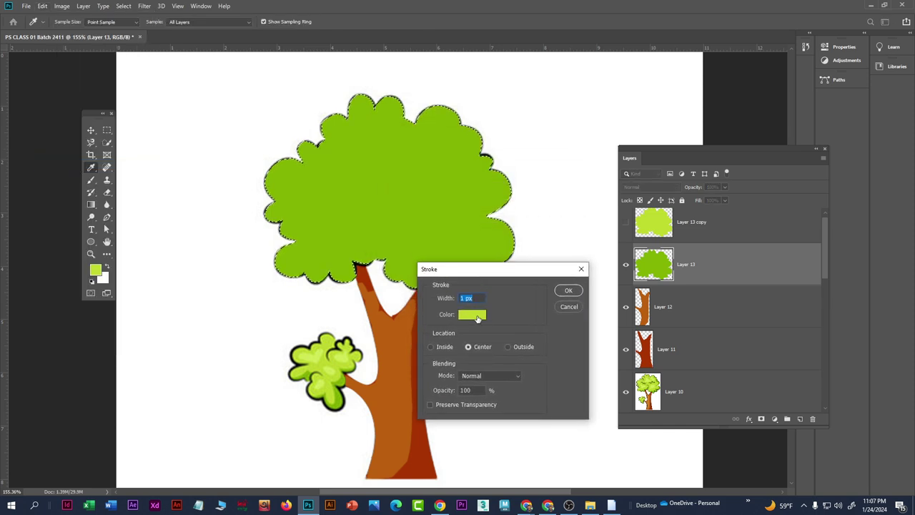
click(474, 315)
text(000000)
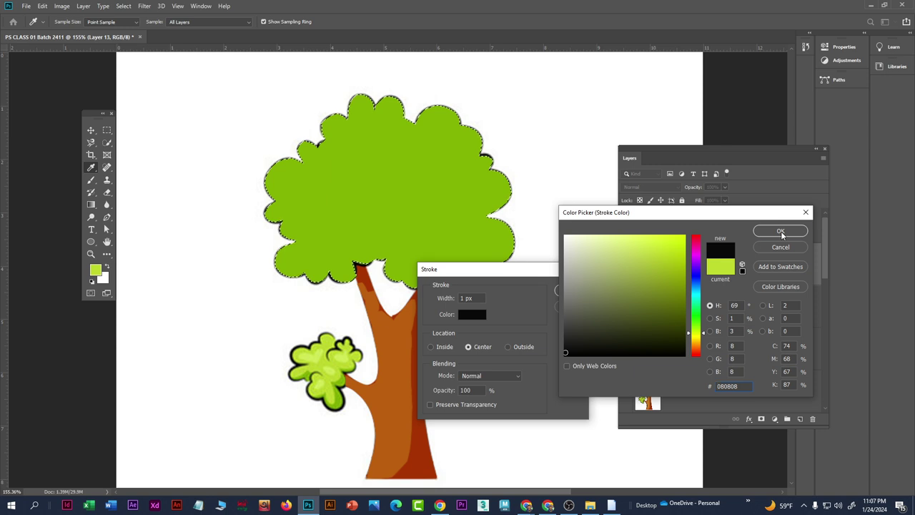
click(780, 230)
key(Up)
key(Up)
key(Up)
key(Up)
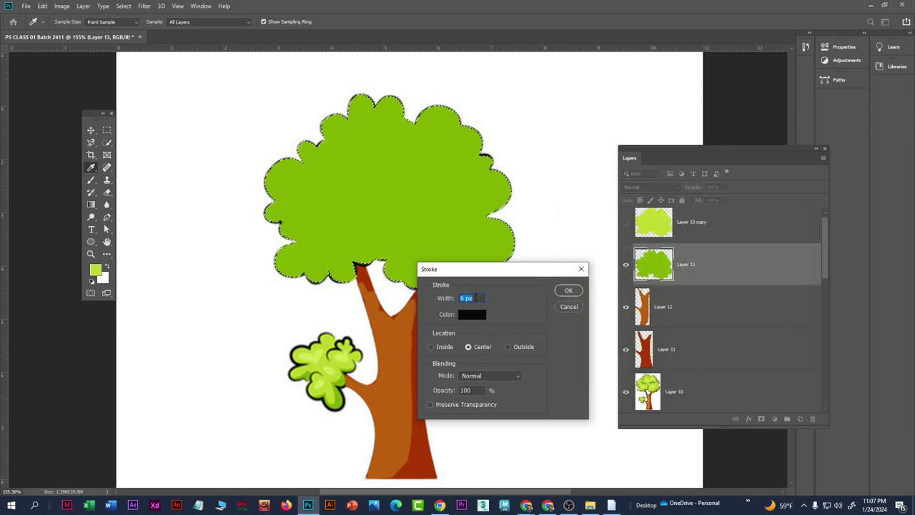
click(568, 290)
key(v)
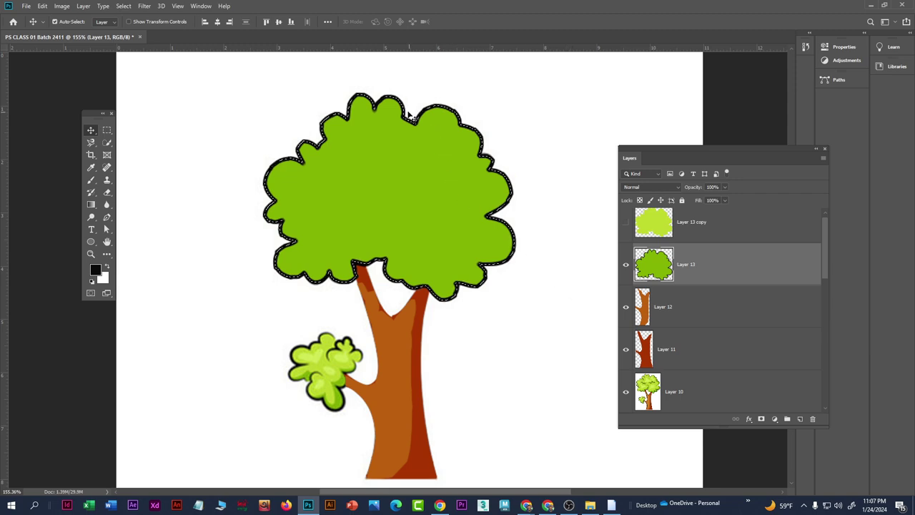
scroll(401, 107, up, 5)
scroll(296, 226, down, 6)
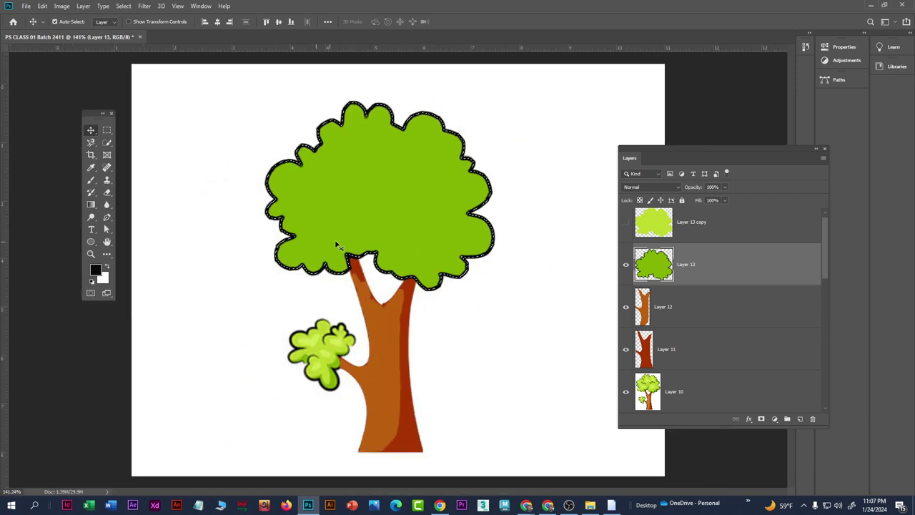
scroll(308, 243, up, 5)
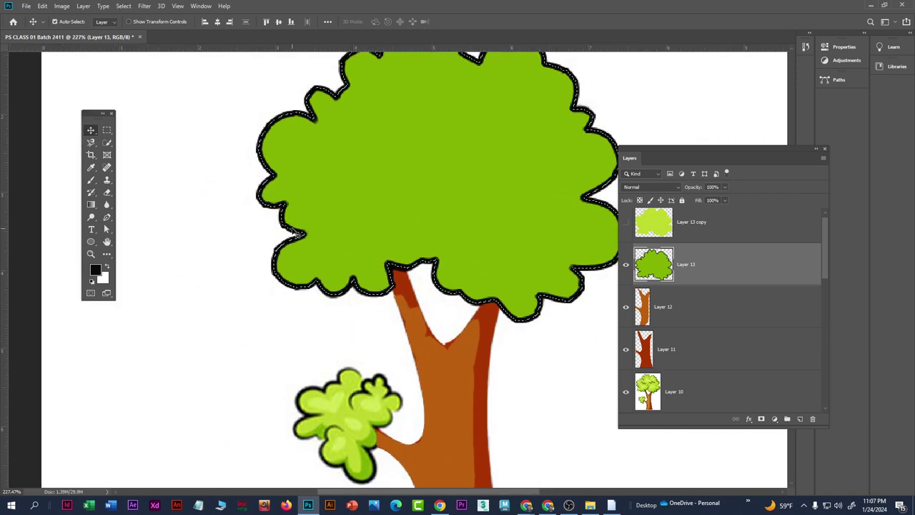
drag(283, 243, 303, 233)
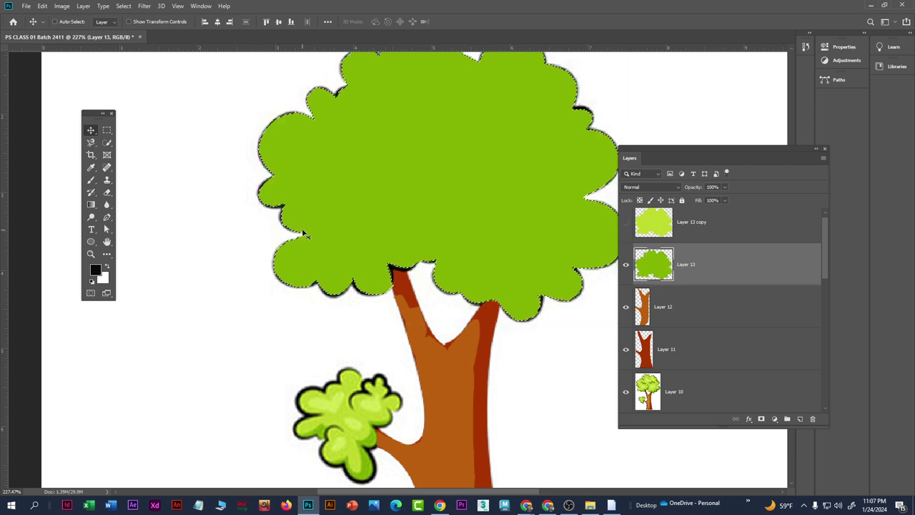
Step: Re-stroke the crown with a 2 px black outline outside the edge, then deselect
click(42, 5)
click(79, 165)
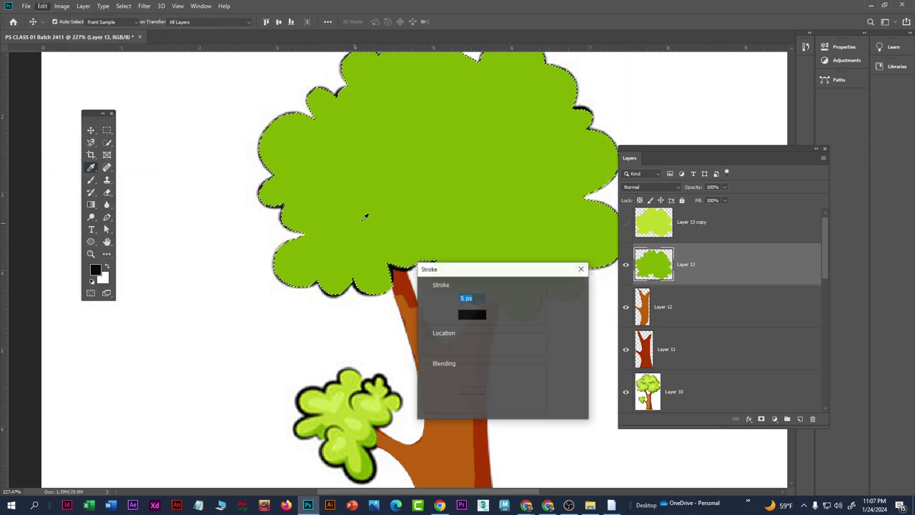
text(2)
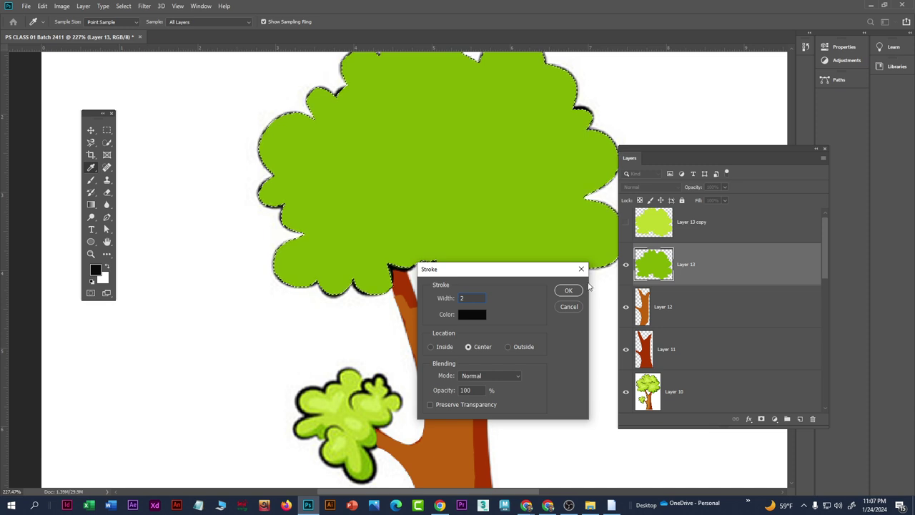
click(509, 347)
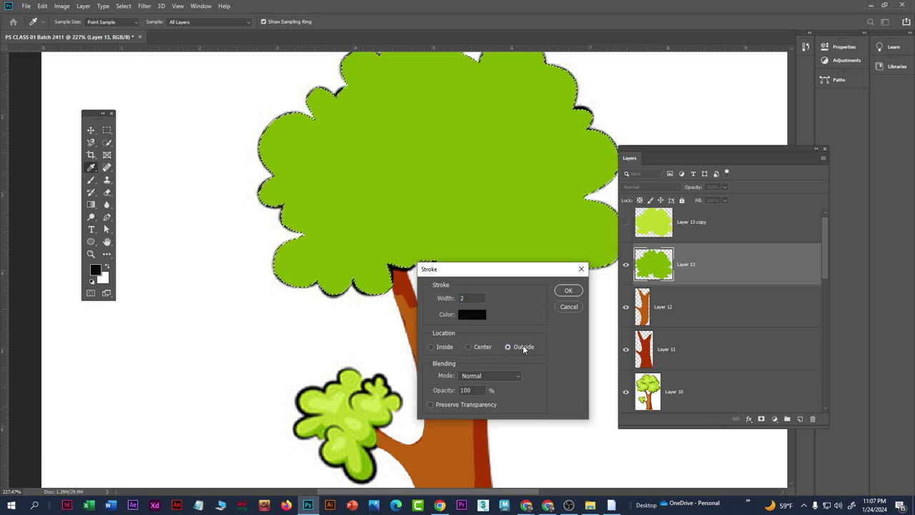
click(568, 290)
key(v)
scroll(395, 262, down, 4)
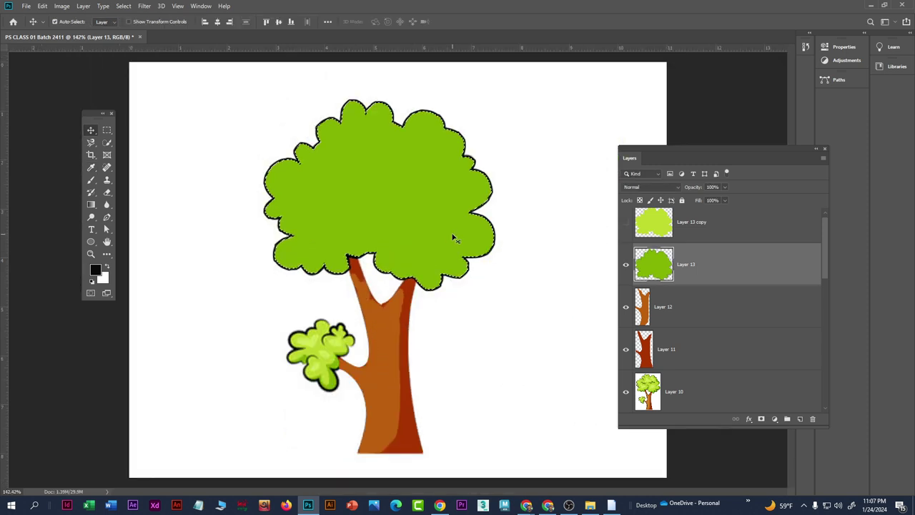
key(ctrl+d)
scroll(386, 229, down, 2)
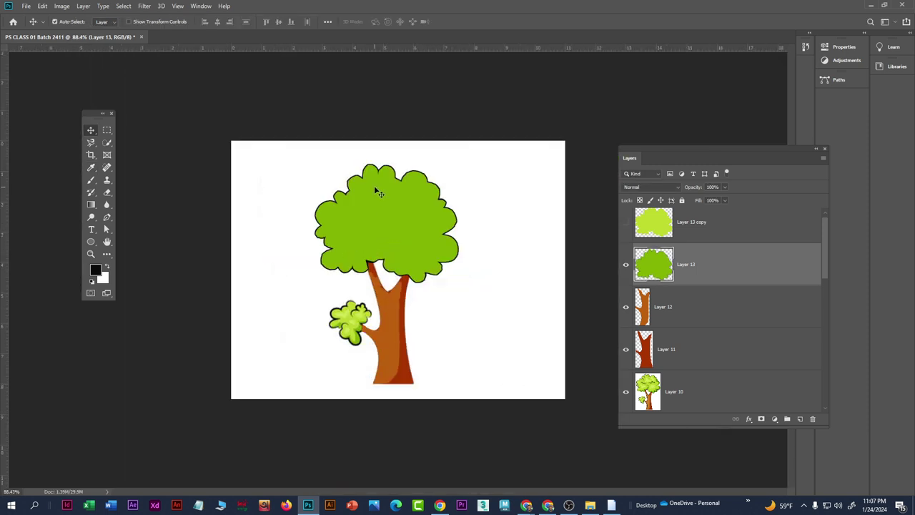
scroll(351, 198, up, 1)
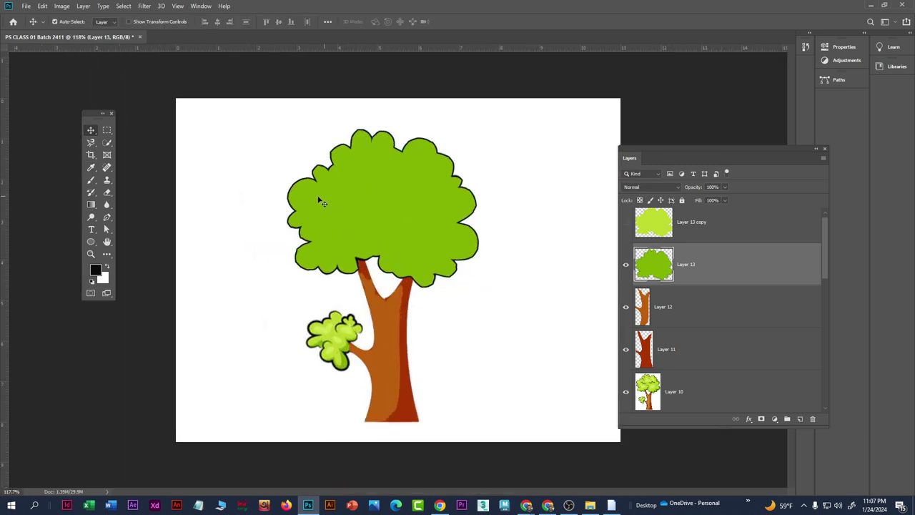
Step: Show and select the light-green Layer 13 copy, then Alt-drag a duplicate onto the side bush
click(627, 222)
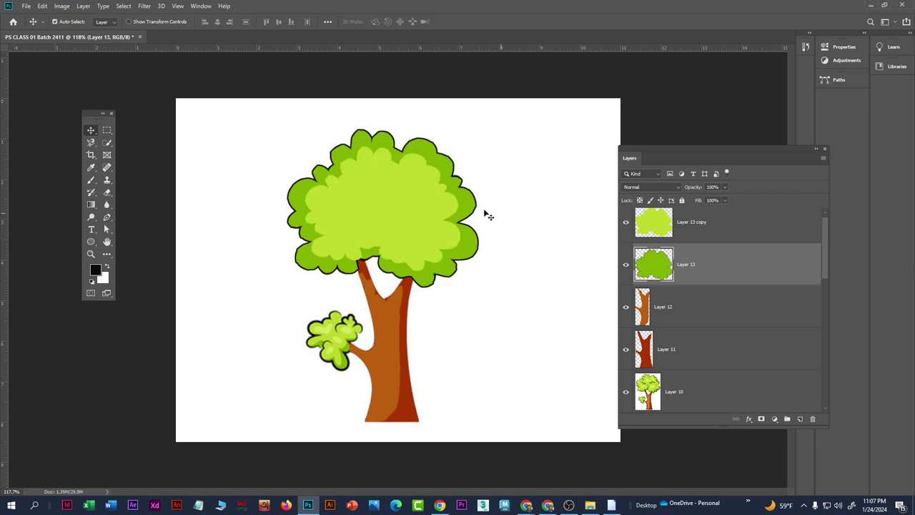
click(401, 212)
scroll(404, 204, down, 2)
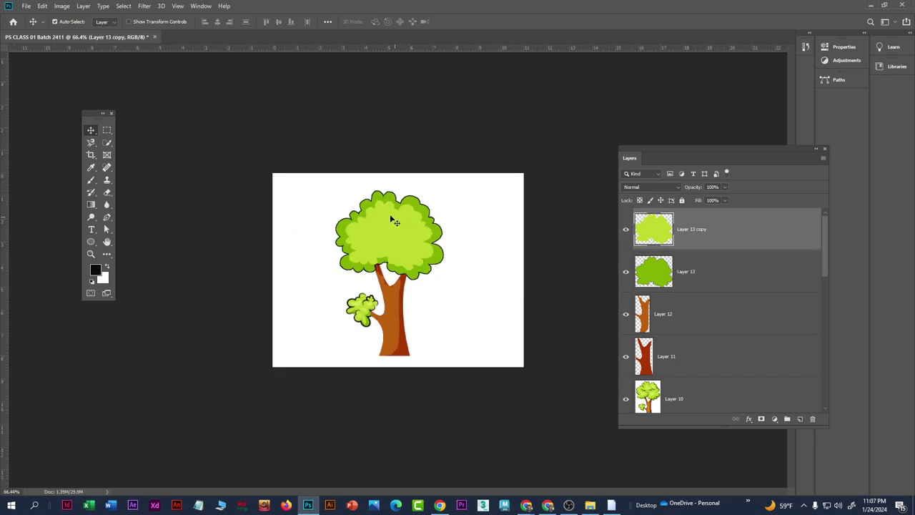
scroll(386, 215, up, 2)
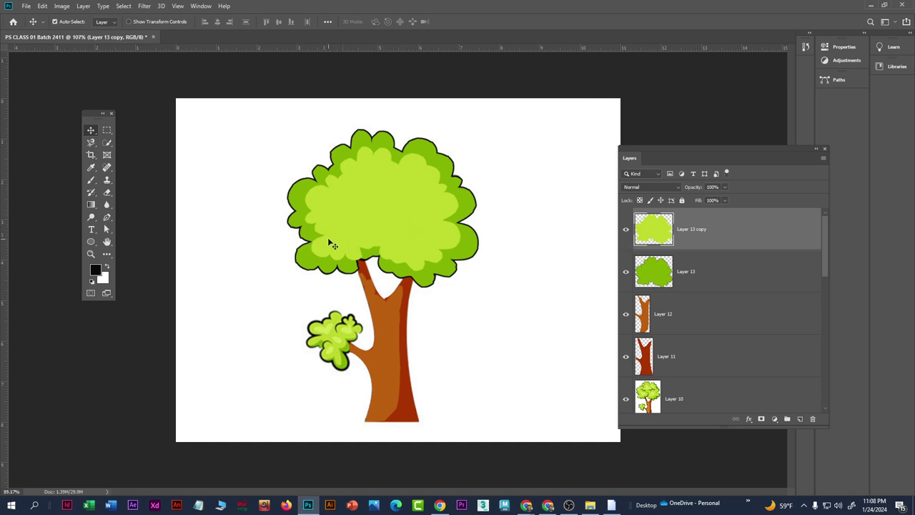
scroll(422, 279, down, 3)
scroll(369, 210, up, 5)
scroll(396, 269, down, 3)
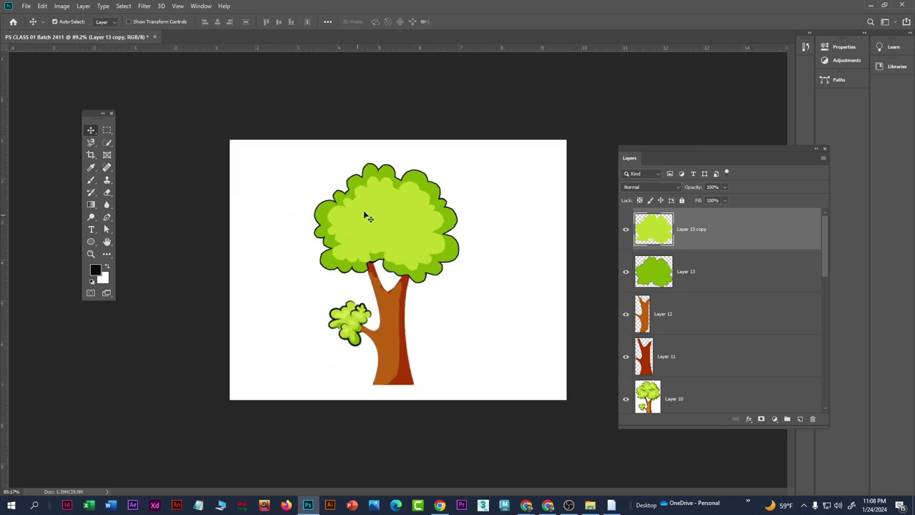
drag(365, 211, 349, 293)
Step: Rotate the light-green crown copy about -63°, shrink it to 40%, and load its selection
key(ctrl+t)
key(ctrl+plus)
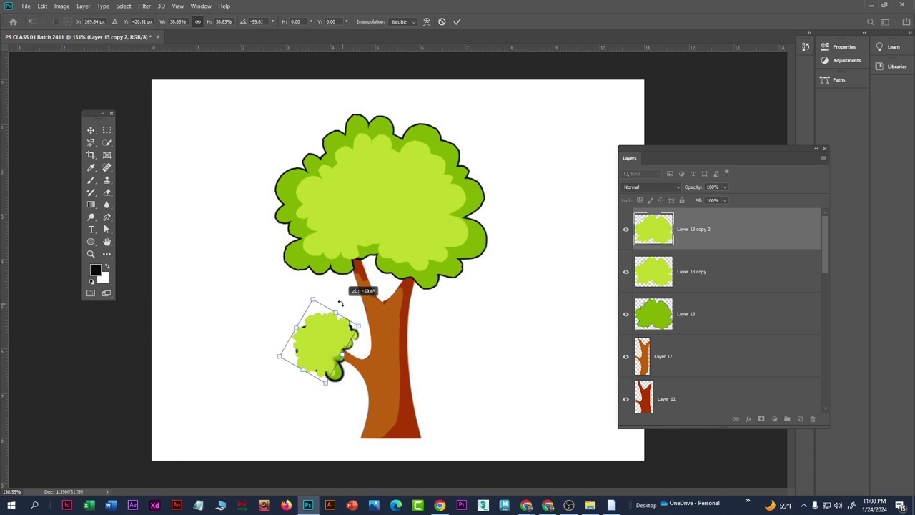
drag(323, 334, 347, 352)
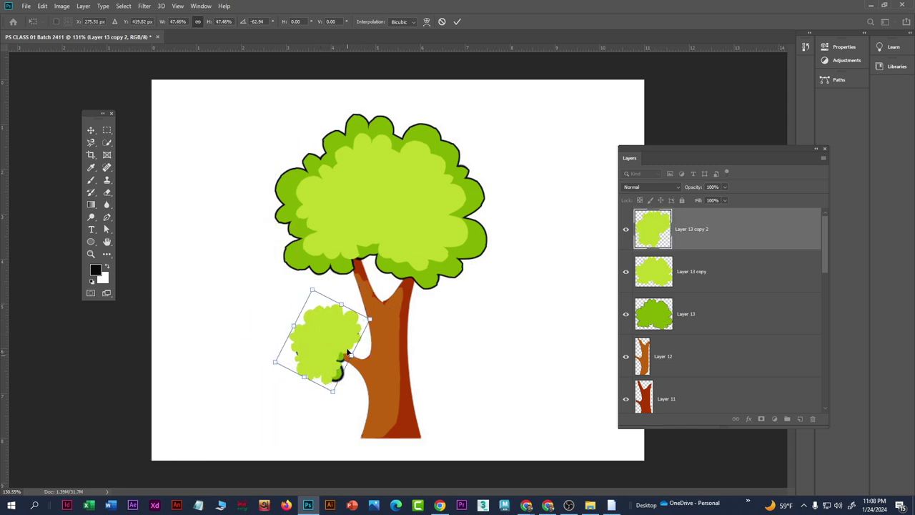
drag(350, 313, 325, 329)
key(Return)
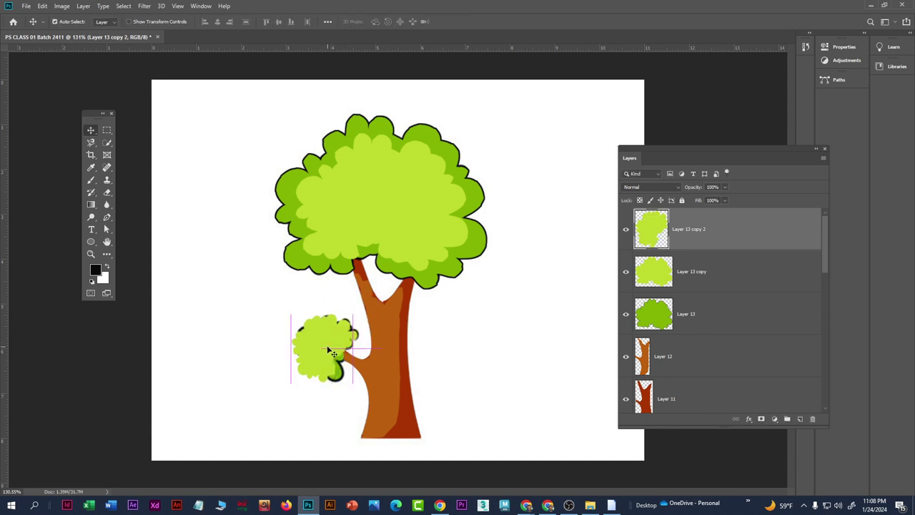
scroll(325, 333, up, 2)
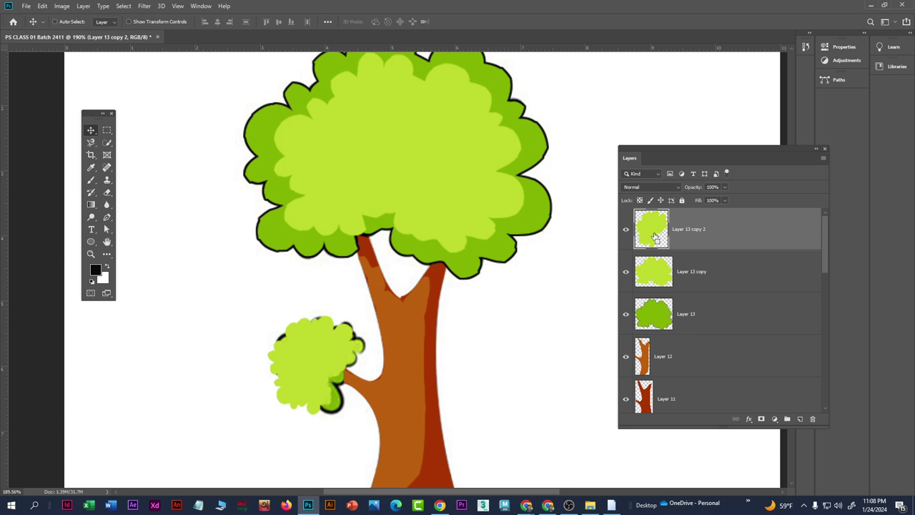
ctrl+click(654, 237)
Step: Fill the side-bush selection with the crown's medium green 7eaf10, then deselect
click(95, 270)
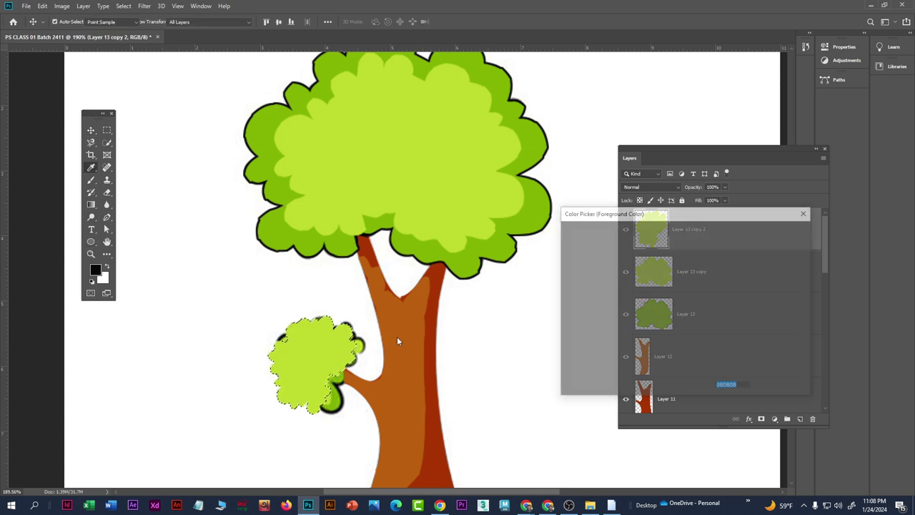
click(501, 239)
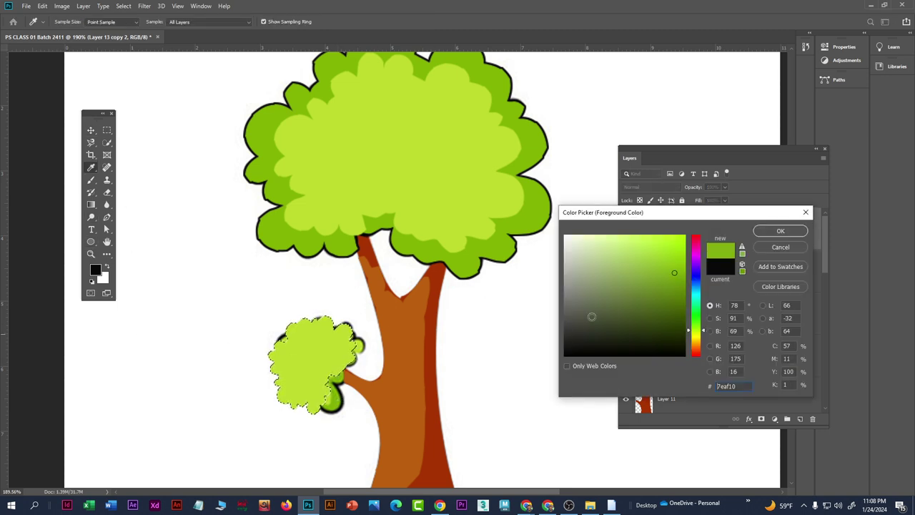
click(779, 231)
key(v)
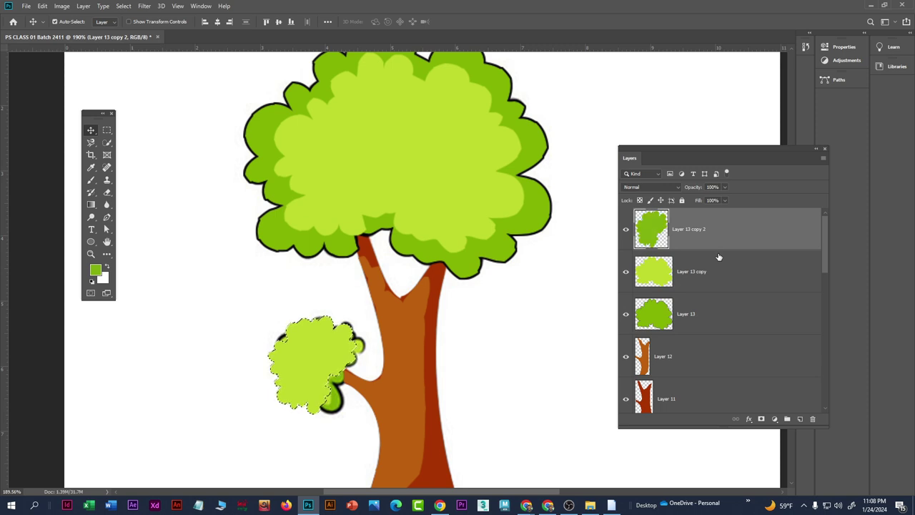
key(alt+BackSpace)
key(ctrl+d)
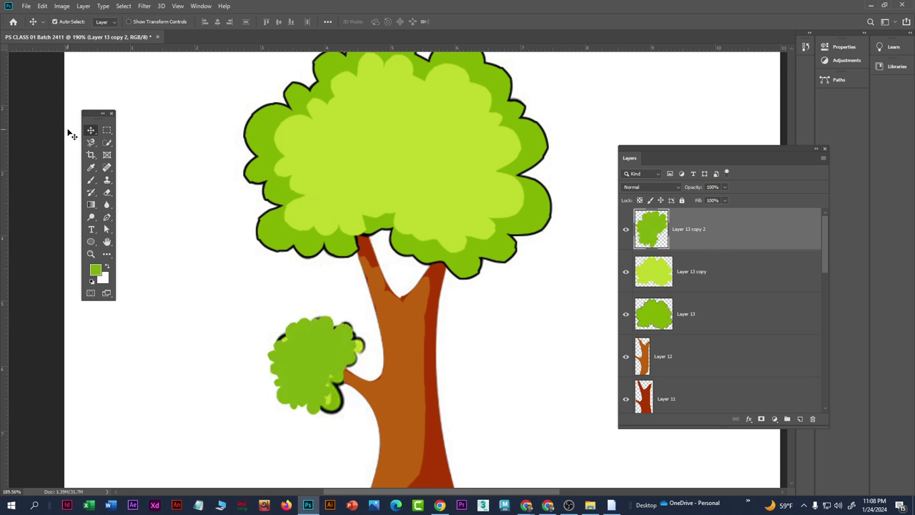
Step: Nudge the green side bush over its outline and reload its selection
mouse_move(299, 345)
mouse_down()
mouse_move(314, 363)
mouse_move(301, 360)
mouse_up()
drag(314, 364, 315, 364)
ctrl+click(661, 238)
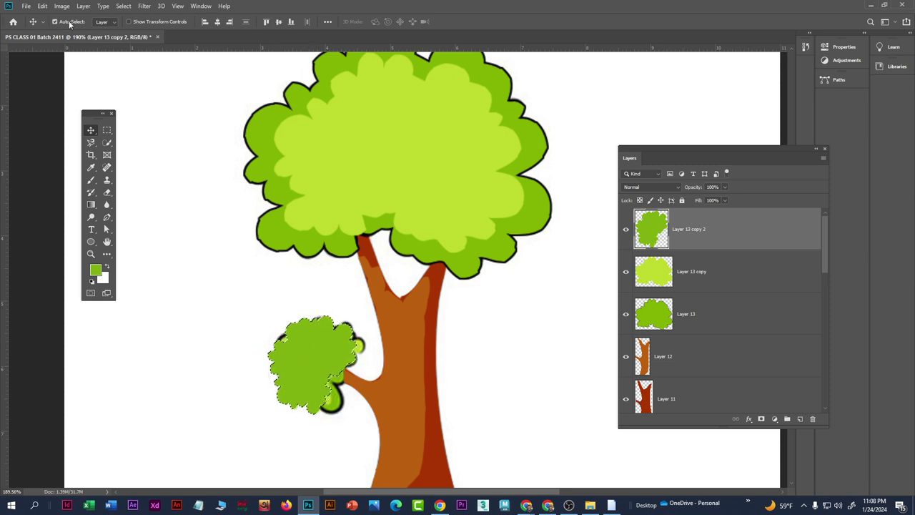
Step: Stroke the side bush with a 2 px near-black (212120) outline outside its edge
click(43, 7)
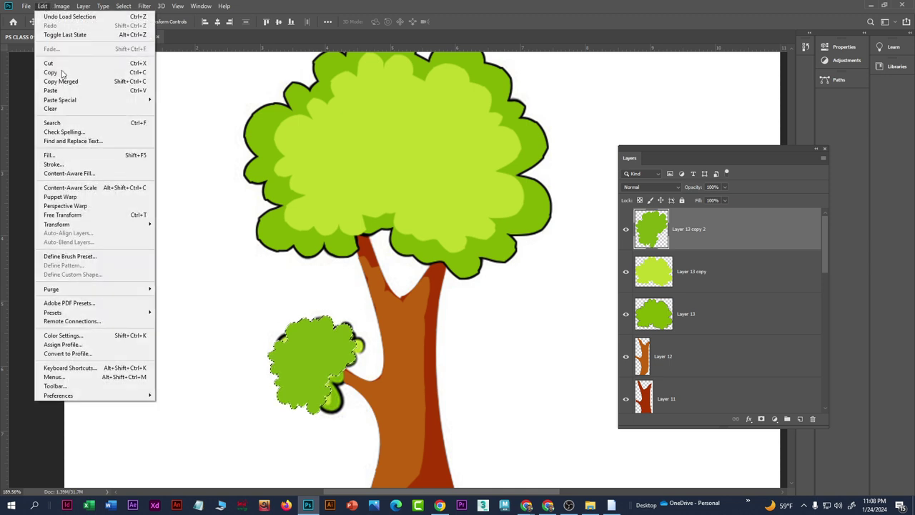
click(101, 165)
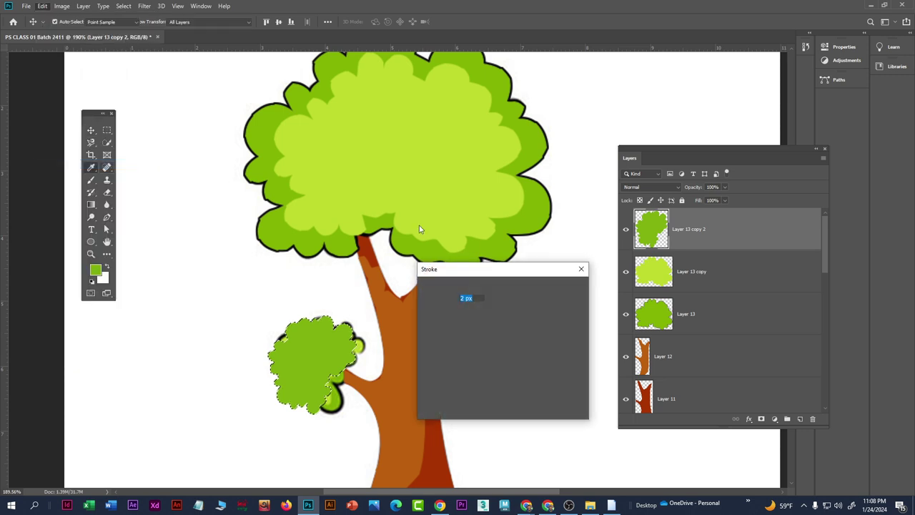
click(479, 316)
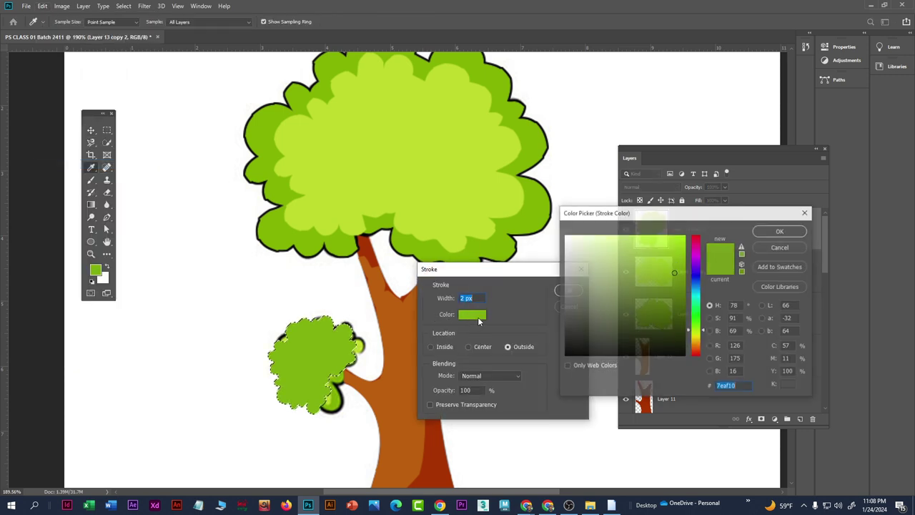
drag(608, 318, 565, 341)
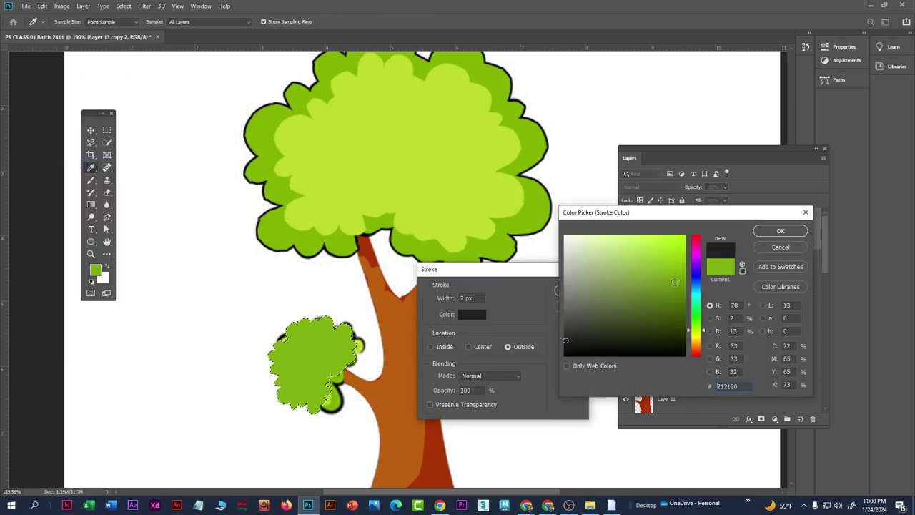
click(781, 231)
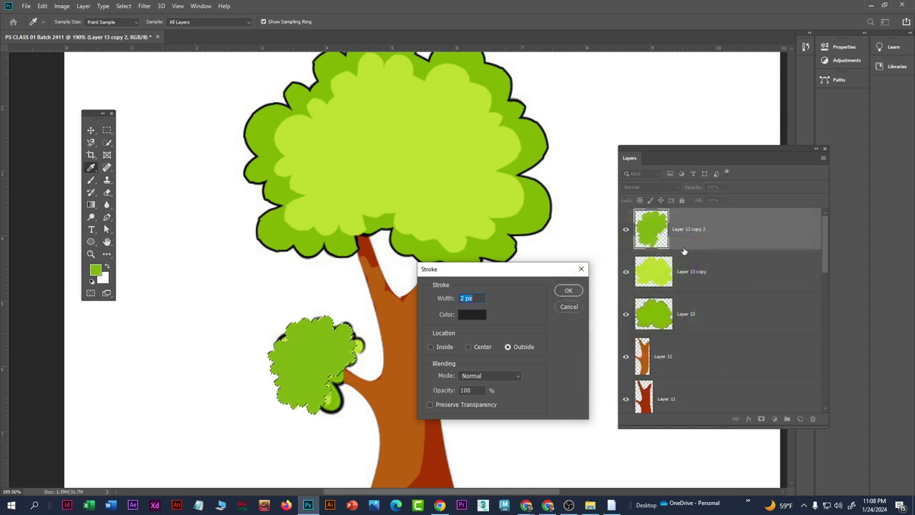
click(569, 291)
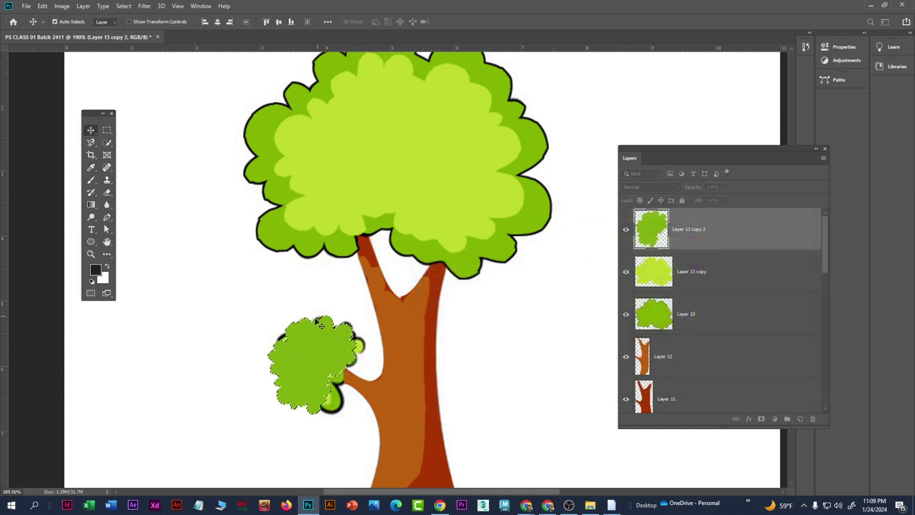
scroll(292, 362, up, 2)
click(91, 131)
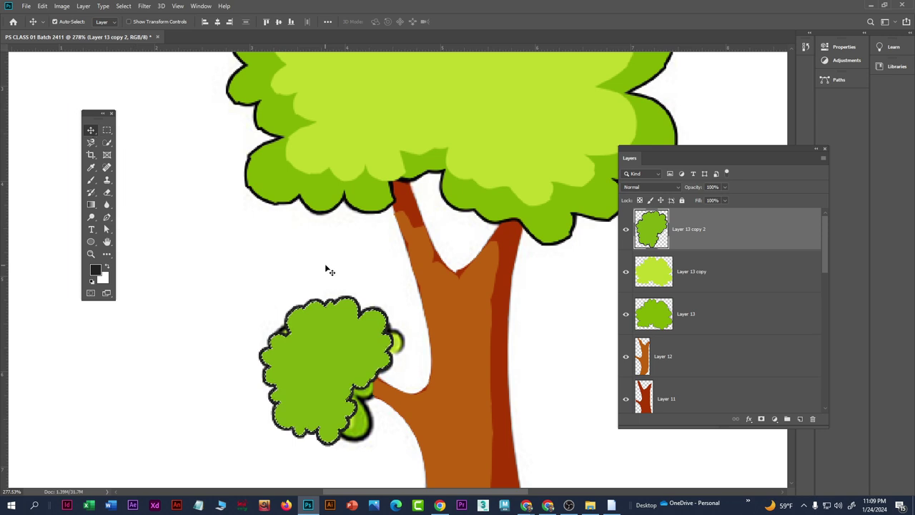
scroll(336, 283, down, 3)
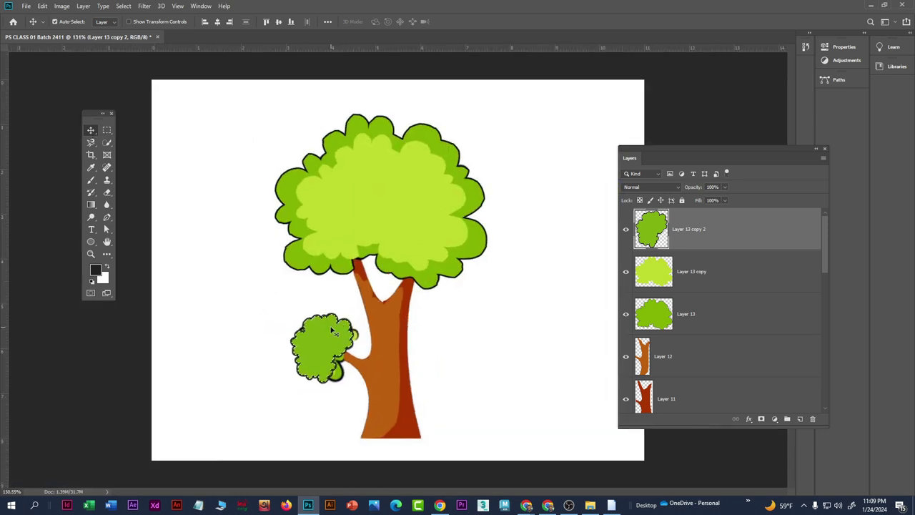
Step: Deselect, then nudge the side bush right against the trunk and the crown slightly down
key(ctrl+d)
scroll(658, 361, down, 3)
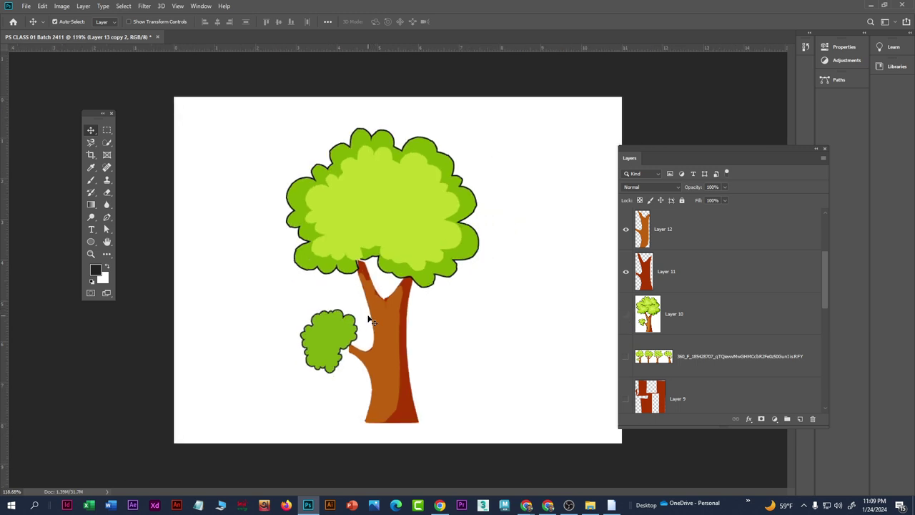
scroll(320, 349, up, 1)
scroll(320, 348, up, 1)
drag(316, 355, 331, 360)
drag(339, 249, 343, 261)
Step: Try shifting the trunk to the left, then undo that move
scroll(389, 295, down, 4)
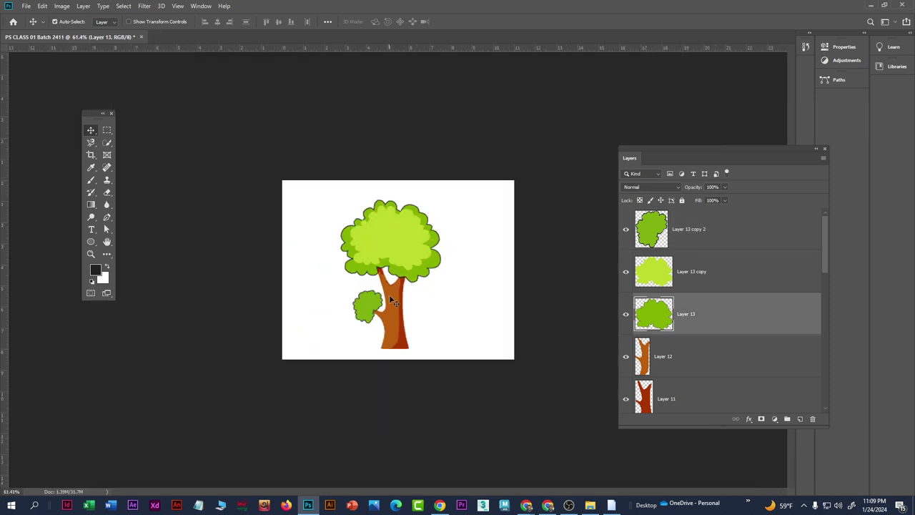
scroll(392, 315, up, 2)
scroll(394, 320, up, 2)
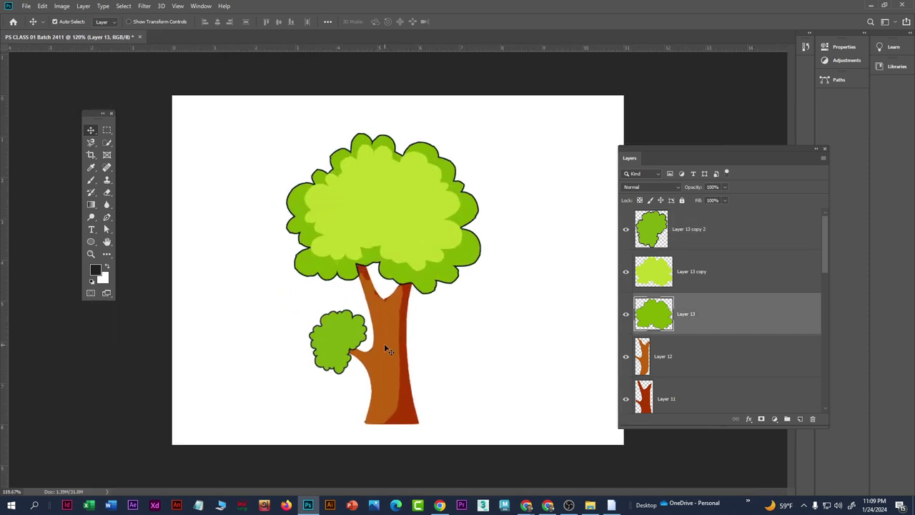
drag(382, 369, 372, 371)
key(ctrl+z)
scroll(382, 354, down, 3)
scroll(390, 335, up, 2)
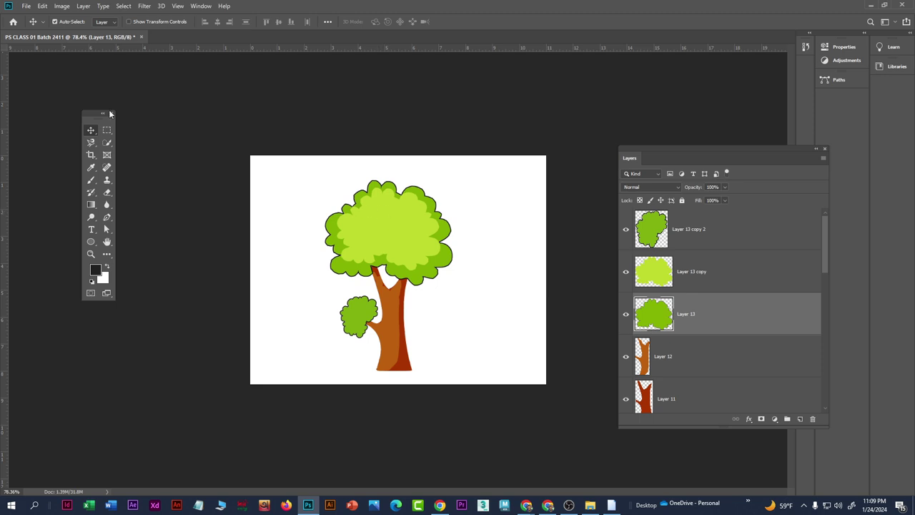
Step: Open car design.jpg in Photoshop, unlock its background as Layer 0, and bring up Chrome
click(590, 505)
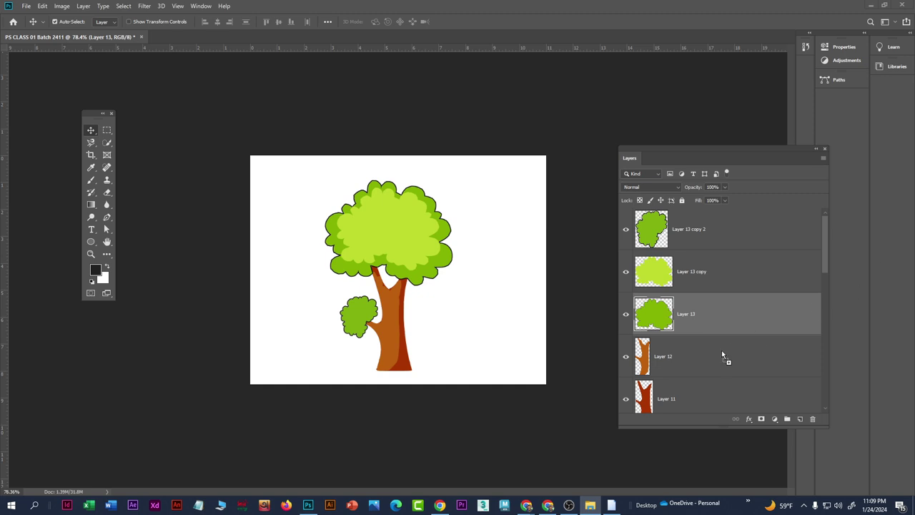
drag(722, 350, 717, 351)
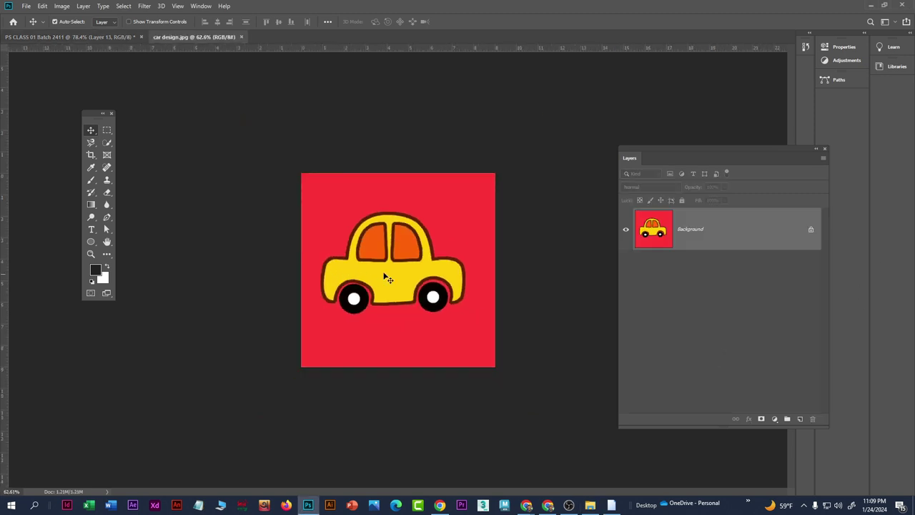
scroll(387, 278, up, 3)
click(810, 230)
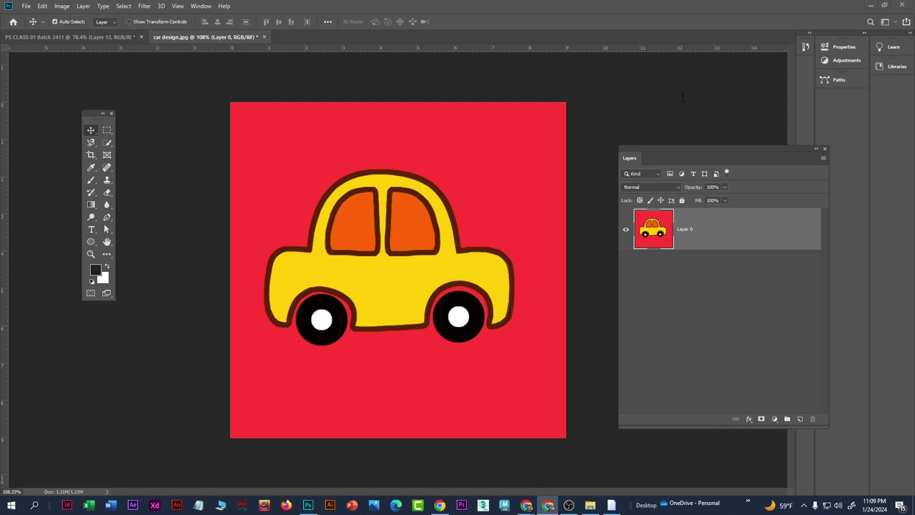
click(548, 505)
Step: Maximize the Chrome window and search Google for '2d tree cartoon'
drag(868, 26, 719, 27)
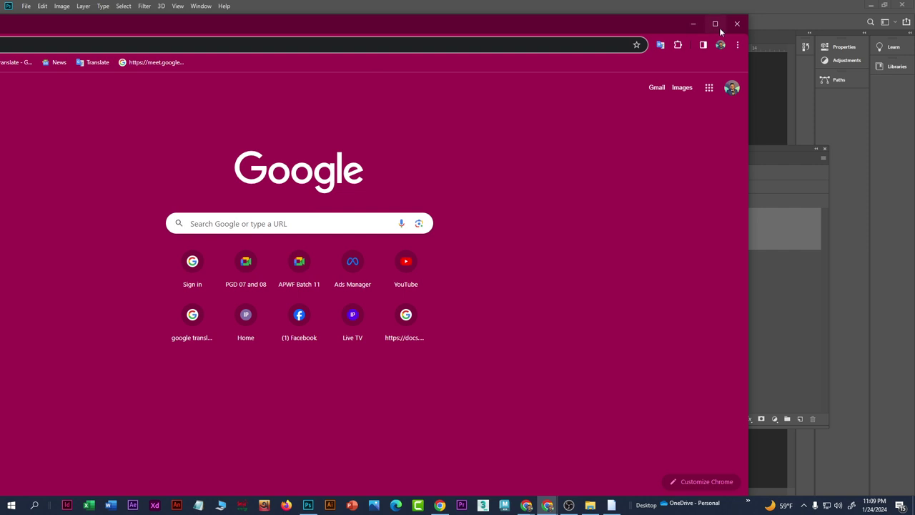
click(720, 25)
text(2d)
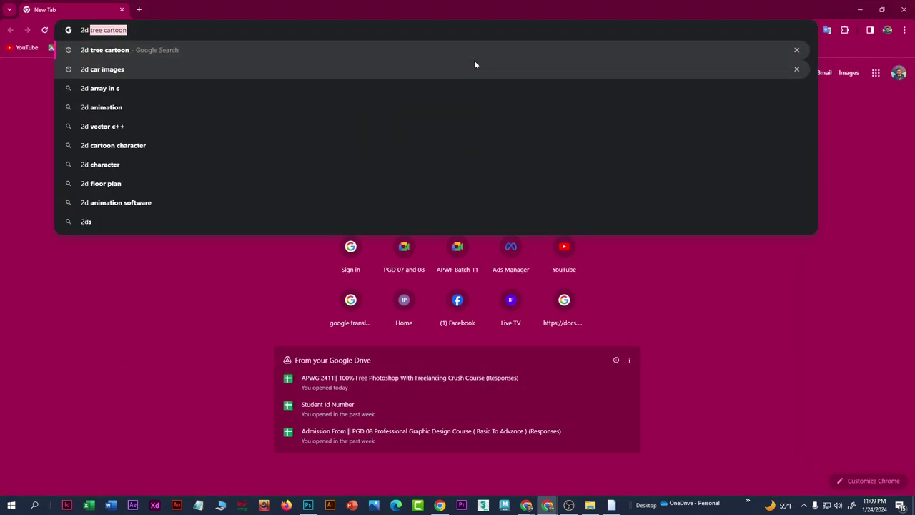
key(Return)
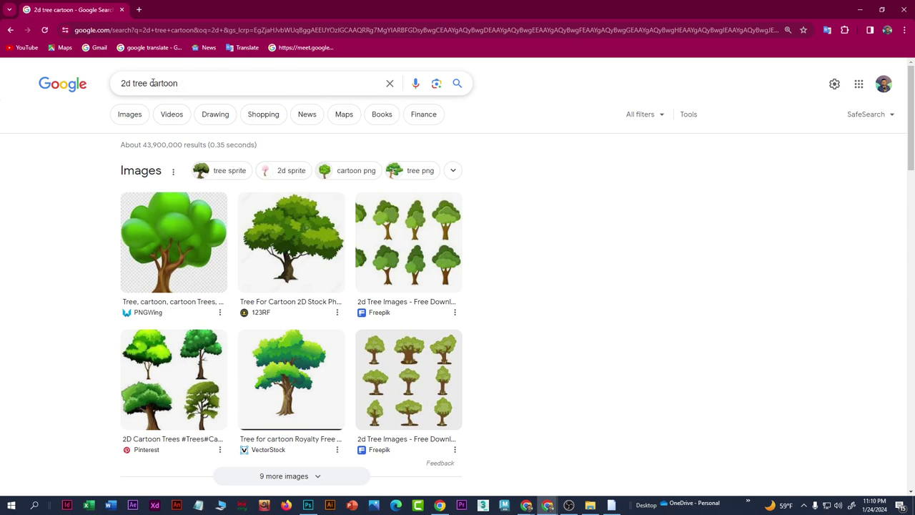
Step: Browse the image results for '2d tree cartoon'
click(128, 114)
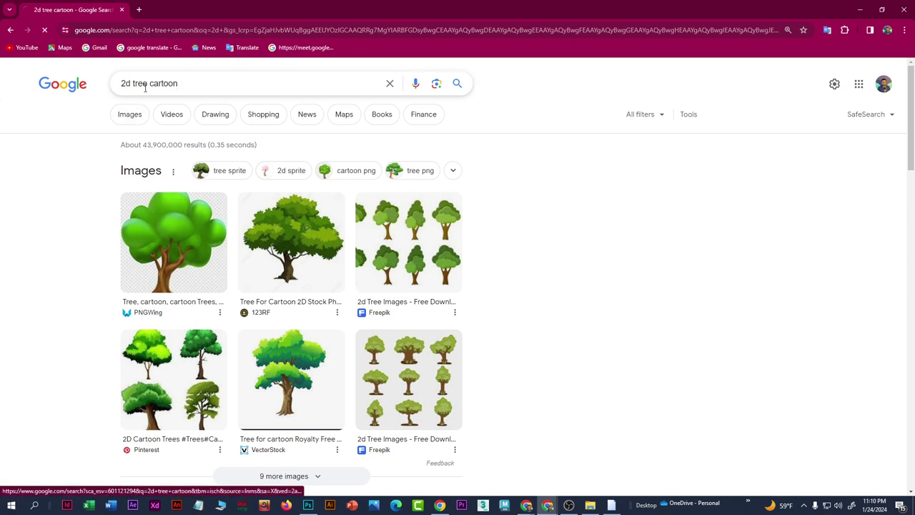
scroll(270, 260, down, 5)
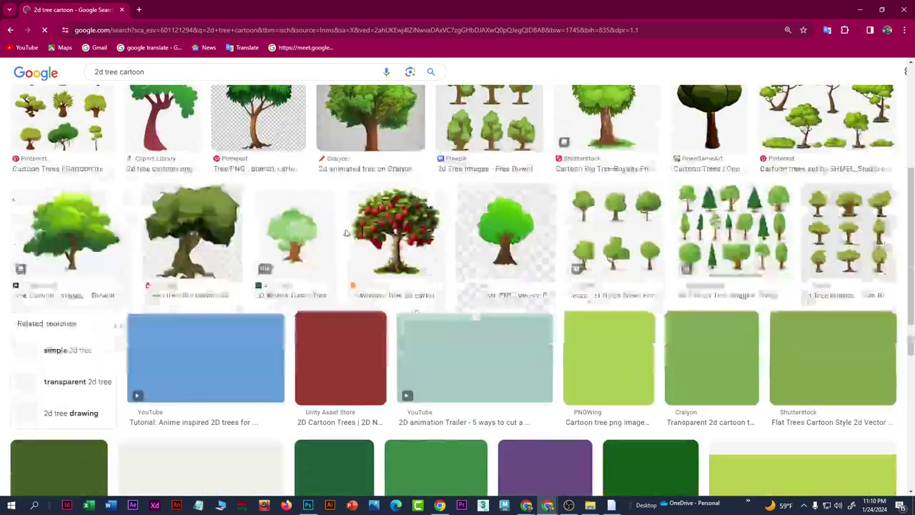
scroll(270, 259, up, 1)
scroll(271, 263, down, 2)
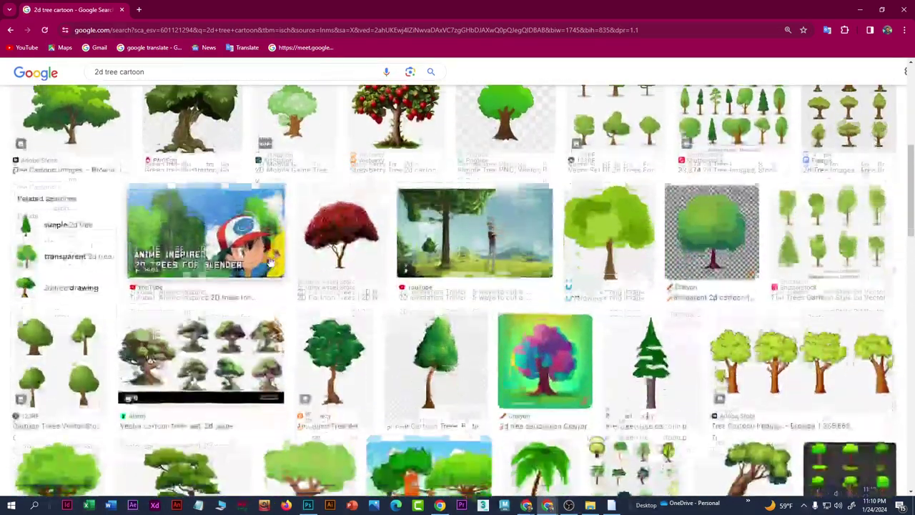
scroll(271, 267, down, 3)
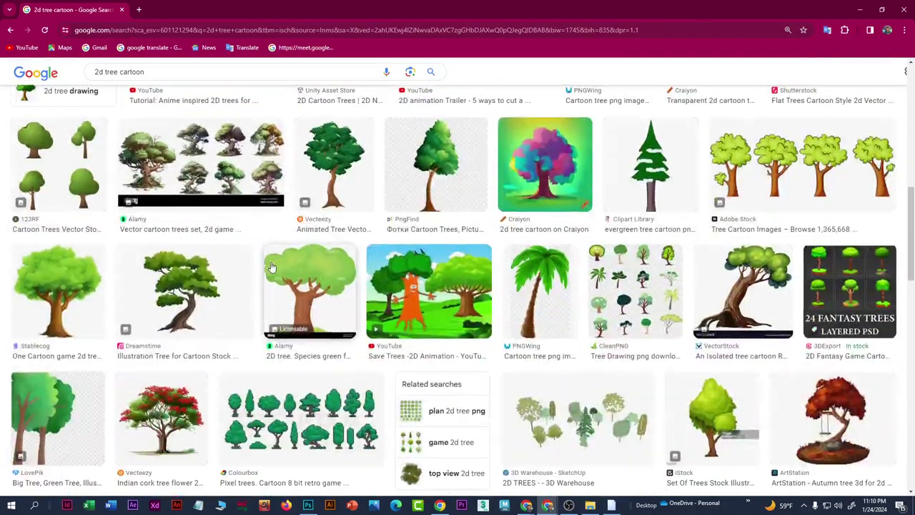
scroll(272, 267, down, 3)
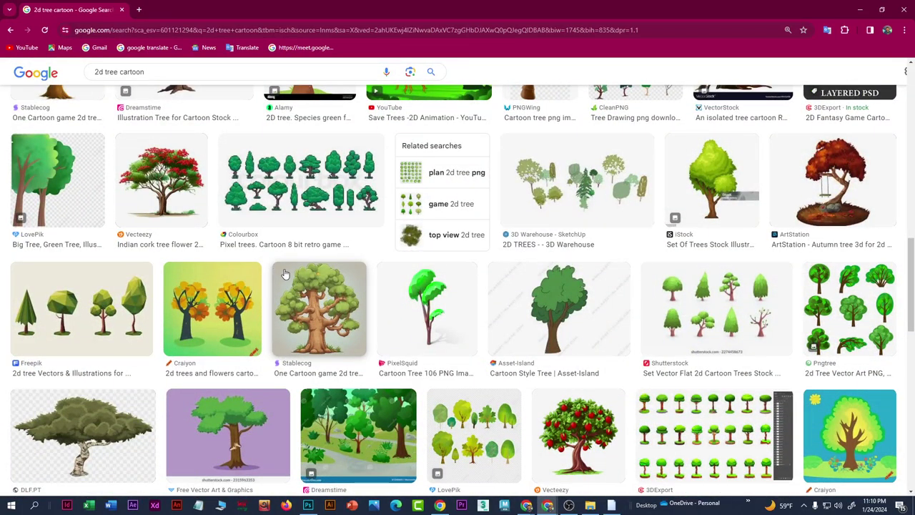
scroll(290, 279, up, 10)
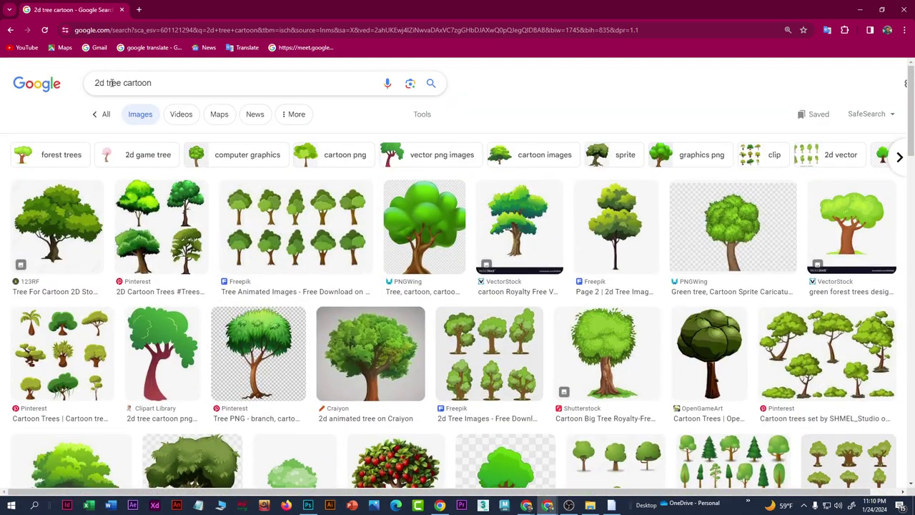
Step: Change the search query to '2d car cartoon' and run it
double_click(107, 83)
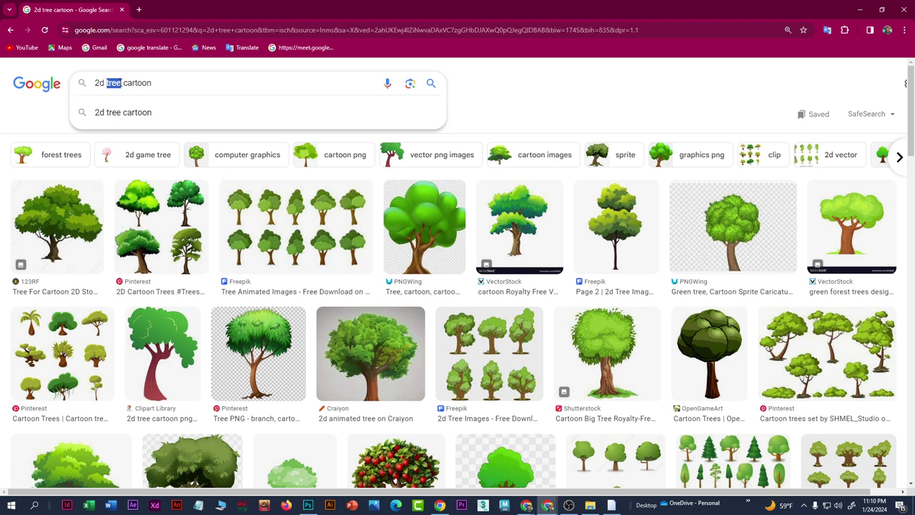
key(BackSpace)
text(cr)
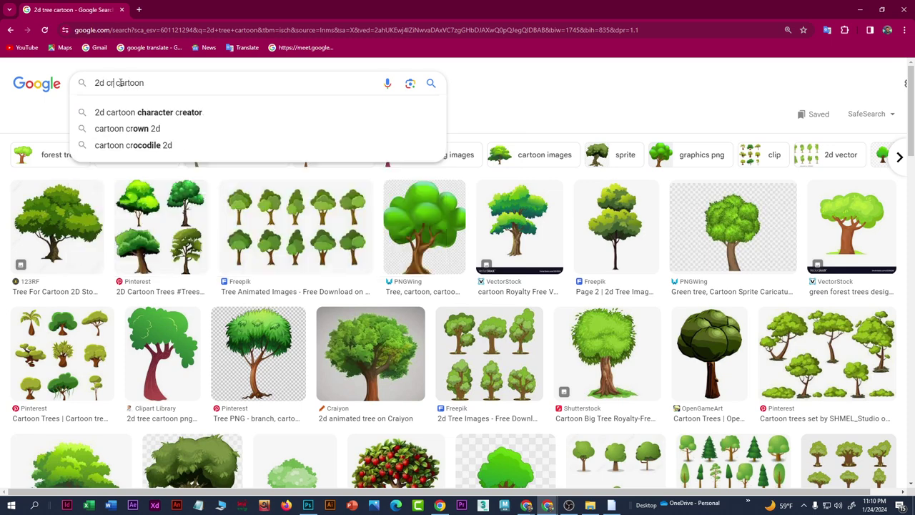
key(Left)
text(a)
key(Return)
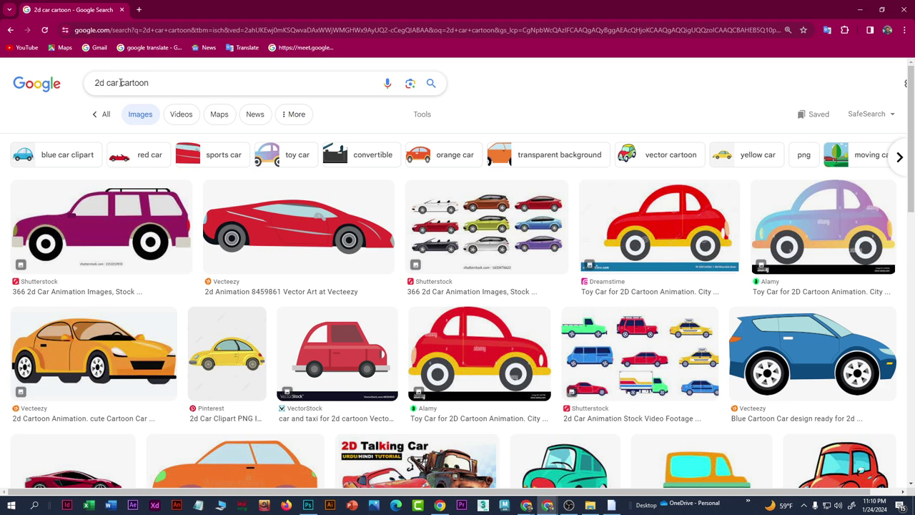
Step: Preview the red VectorStock car and then the orange Vecteezy car image
click(325, 352)
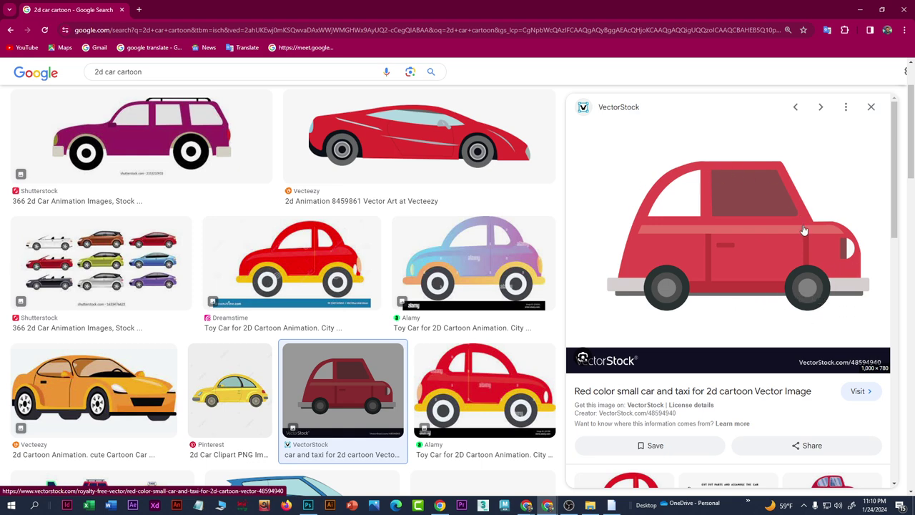
scroll(366, 358, down, 6)
scroll(366, 358, down, 2)
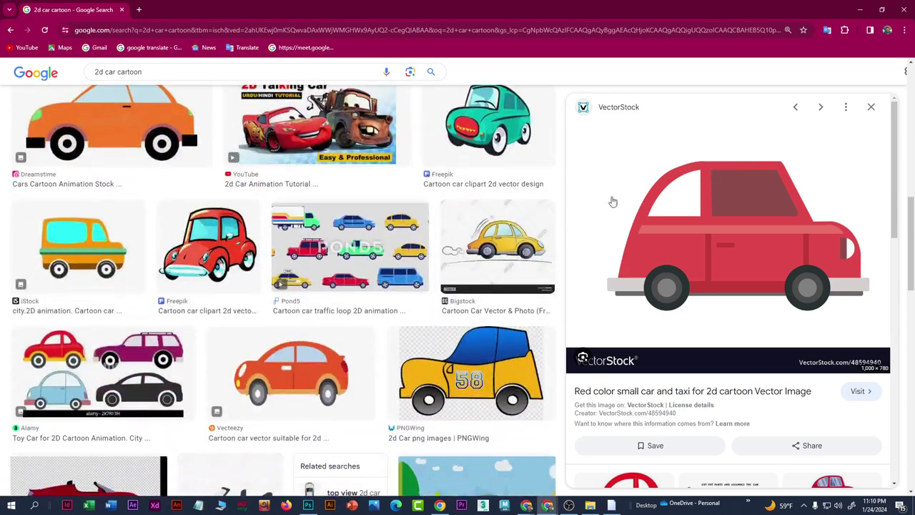
click(303, 379)
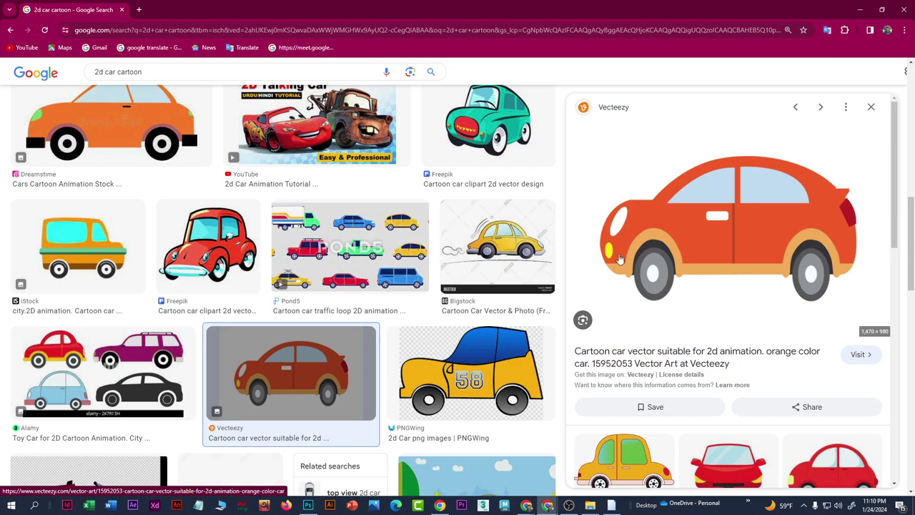
Step: Return to car design.jpg in Photoshop and nudge the Layers panel aside
click(308, 506)
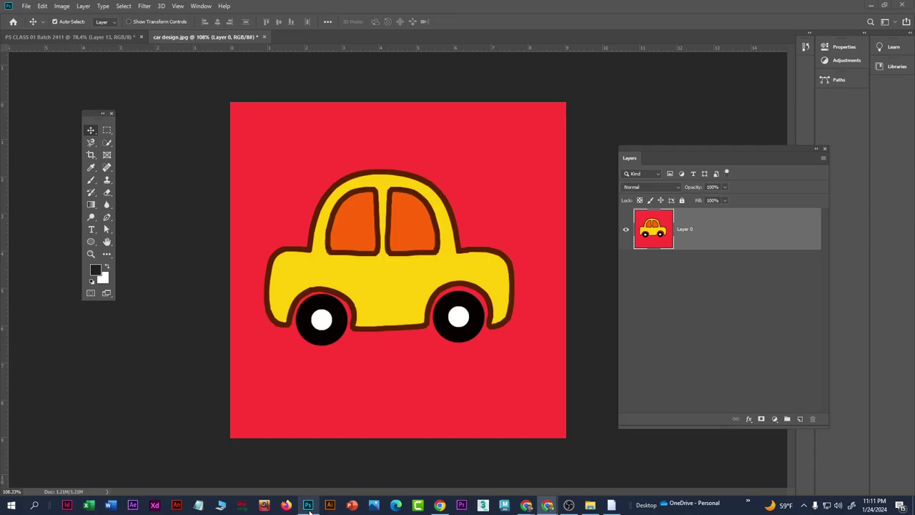
scroll(347, 261, down, 3)
scroll(373, 221, up, 4)
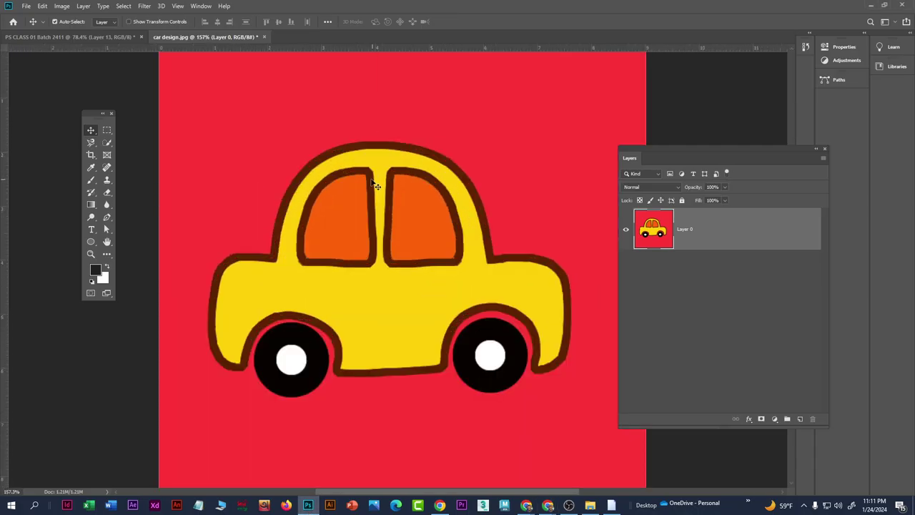
scroll(349, 274, down, 1)
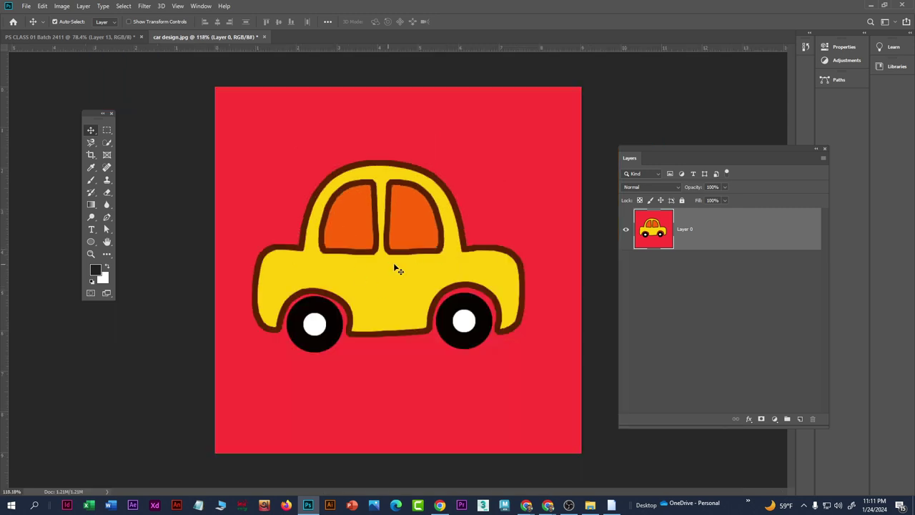
scroll(422, 257, up, 1)
drag(690, 154, 705, 154)
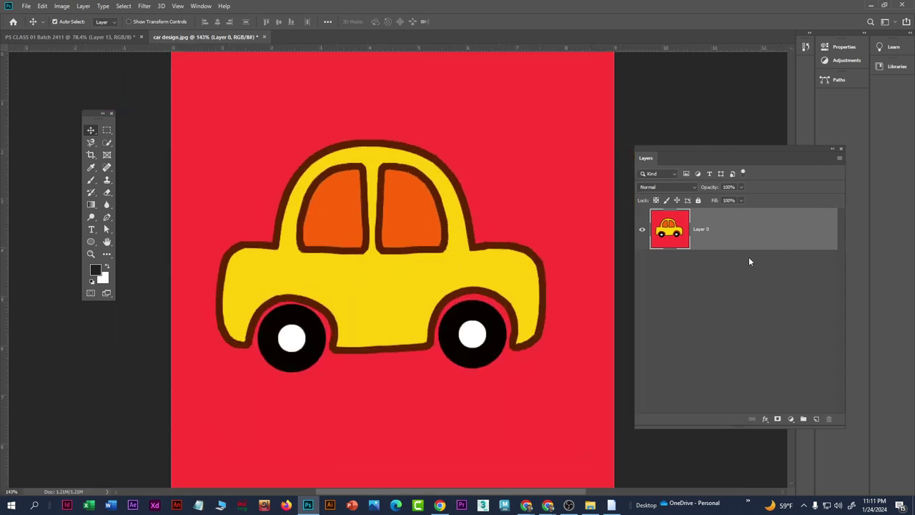
Step: Trace the yellow car body into a closed selection with the Magnetic Lasso Tool
mouse_move(91, 142)
mouse_down()
mouse_move(115, 143)
mouse_move(138, 162)
mouse_up()
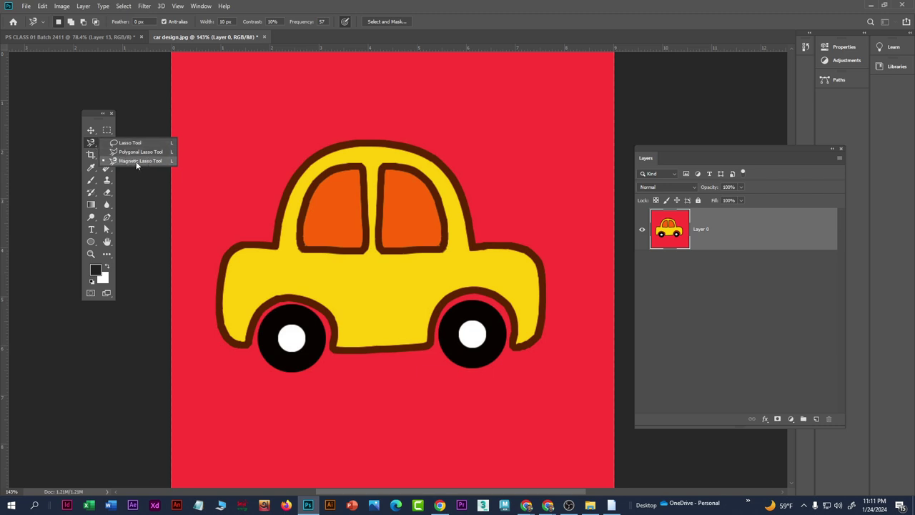
click(136, 163)
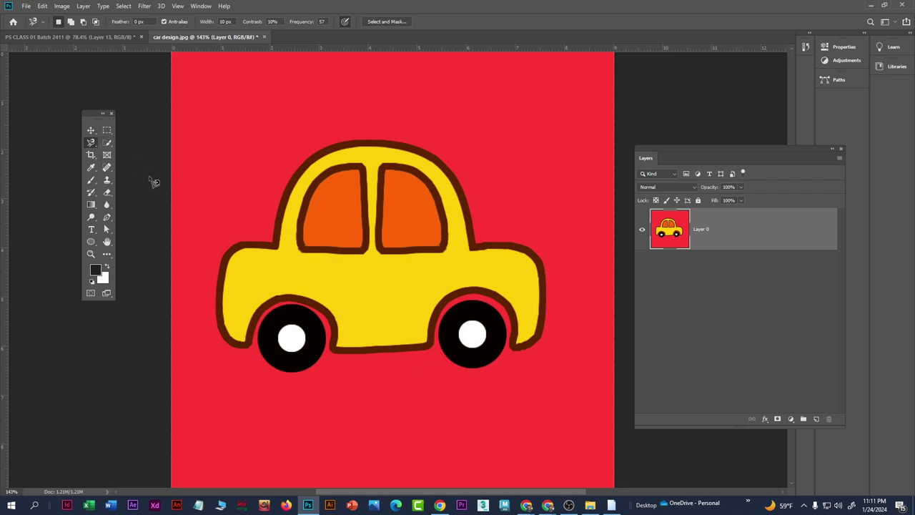
click(243, 341)
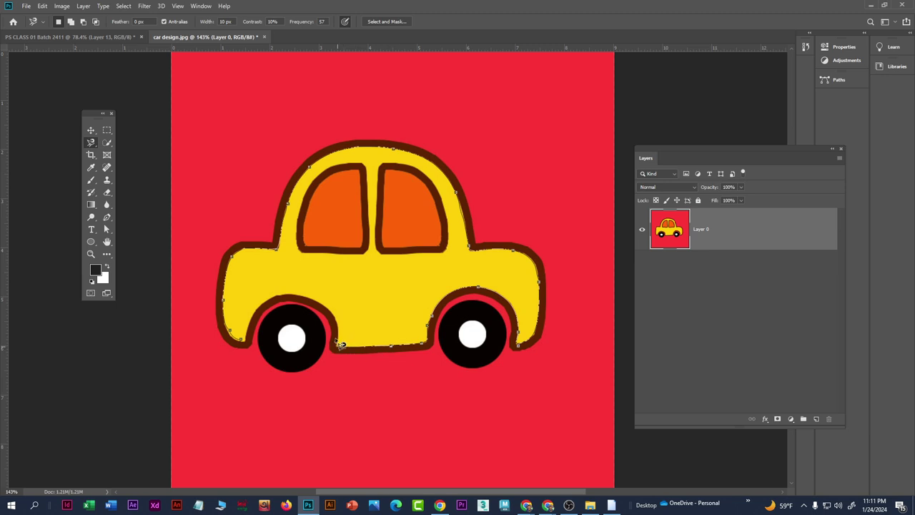
click(245, 344)
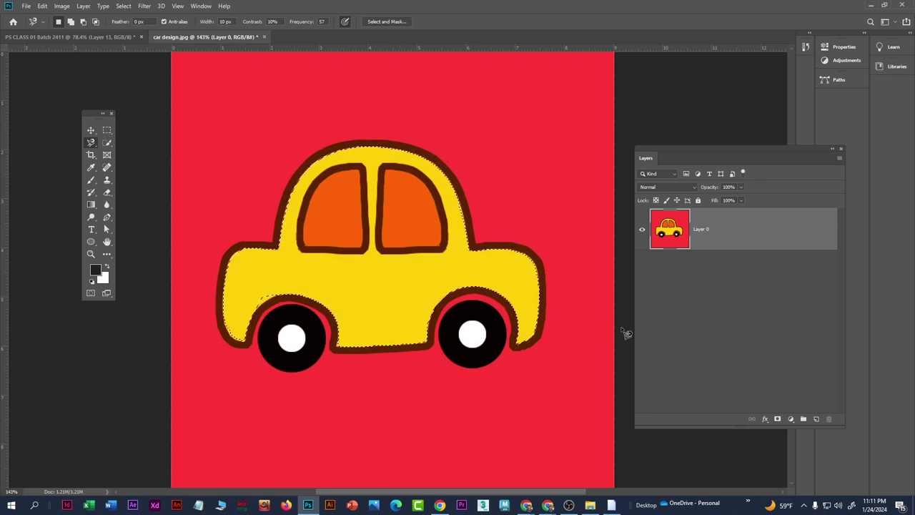
Step: Add a new layer and set the foreground colour to purple a800ff
click(816, 419)
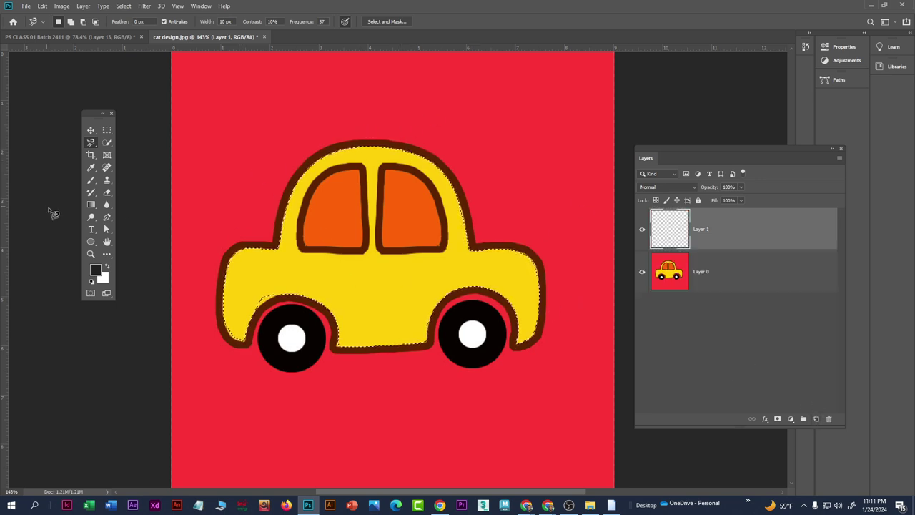
click(95, 268)
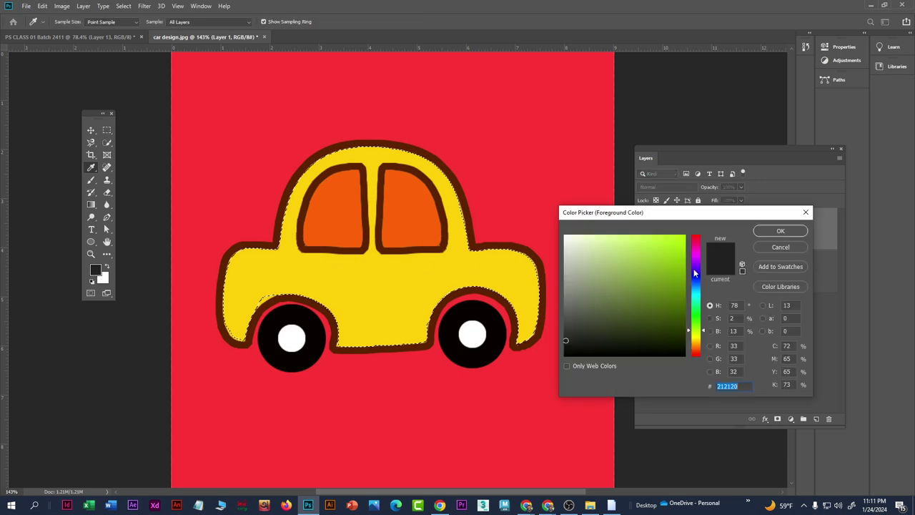
click(684, 236)
drag(696, 263, 685, 266)
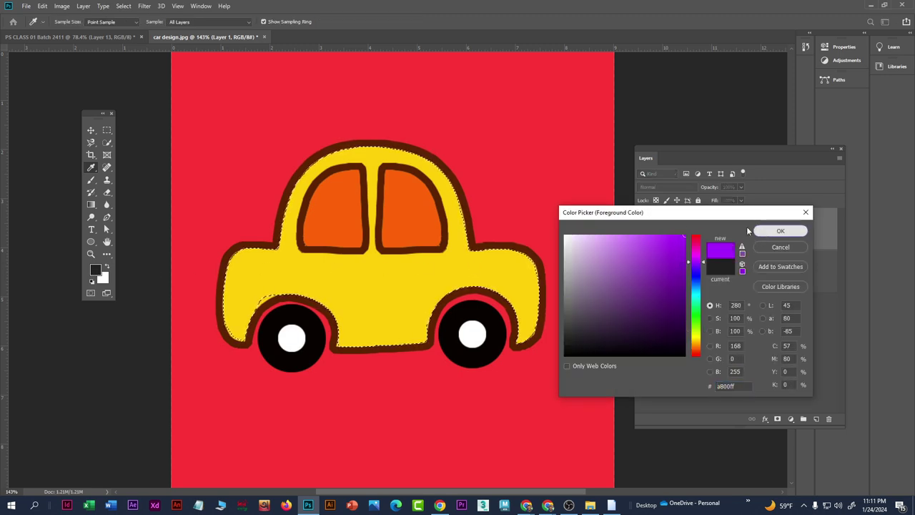
click(778, 231)
Step: Fill the car body selection purple, deselect, hide Layer 1 and select Layer 0
key(alt+BackSpace)
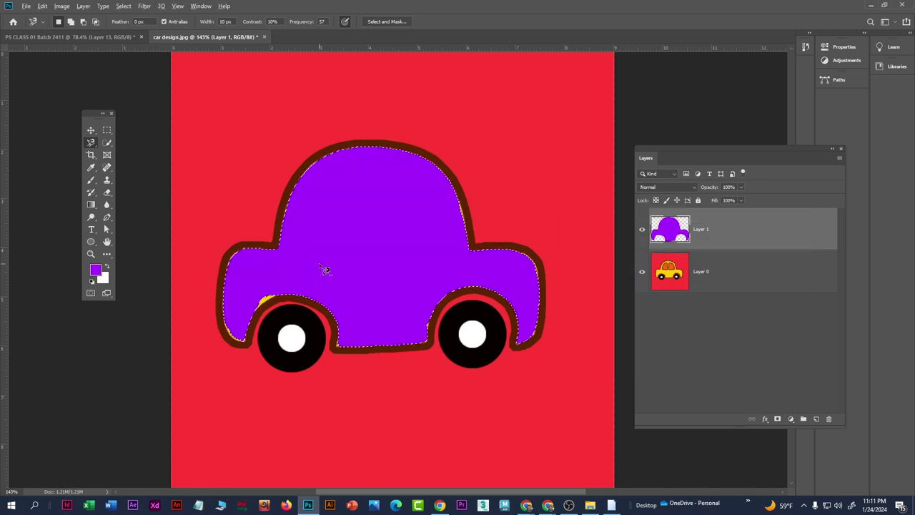
key(ctrl+d)
click(642, 230)
click(762, 290)
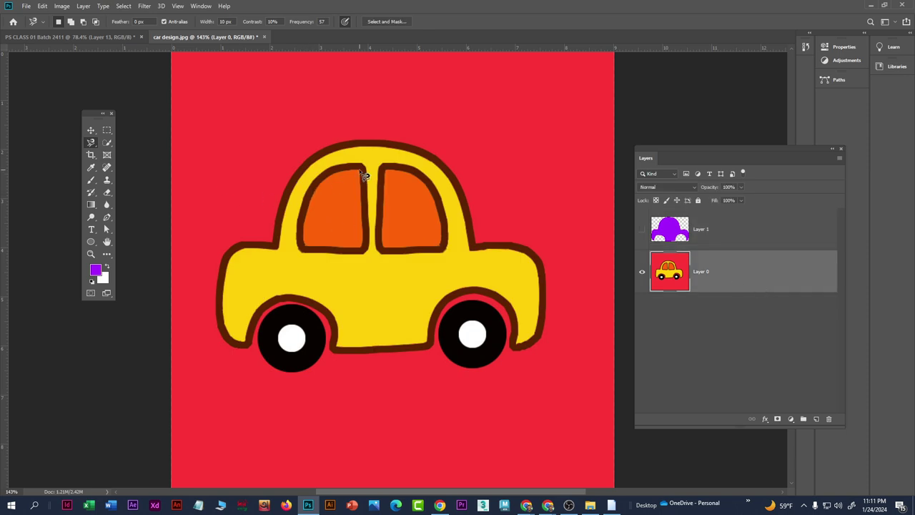
Step: Select the left car window, add a new layer, and set the foreground to white ffffff
mouse_move(329, 178)
mouse_down()
mouse_move(311, 196)
mouse_move(301, 246)
mouse_move(360, 248)
mouse_move(367, 206)
mouse_up()
click(362, 175)
click(817, 419)
click(97, 270)
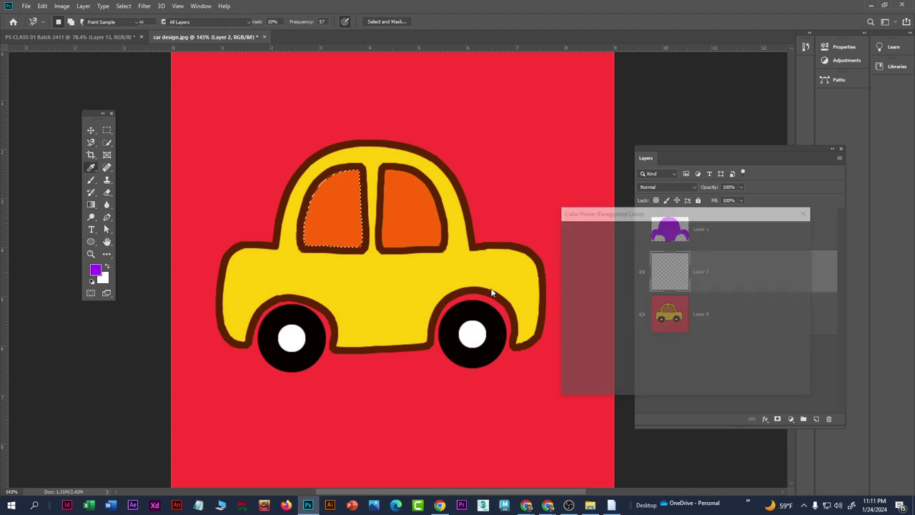
drag(695, 255, 695, 240)
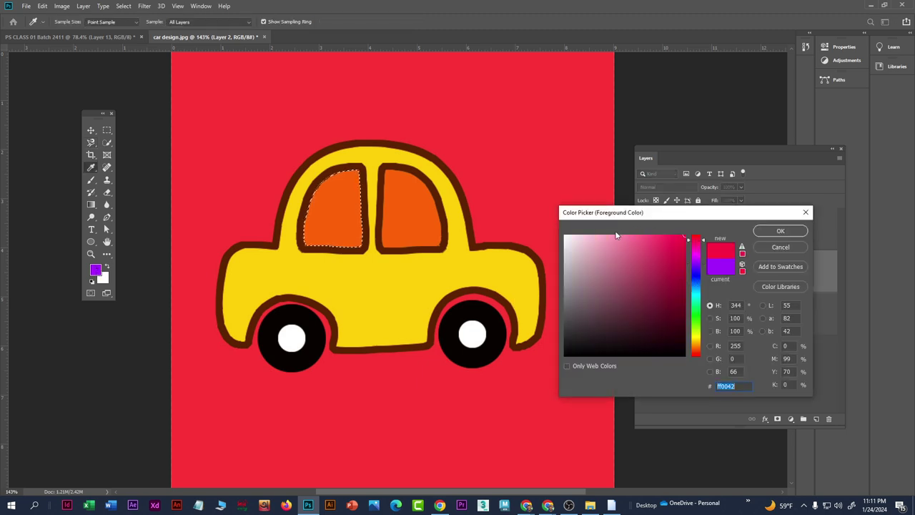
click(610, 235)
text(ffffff)
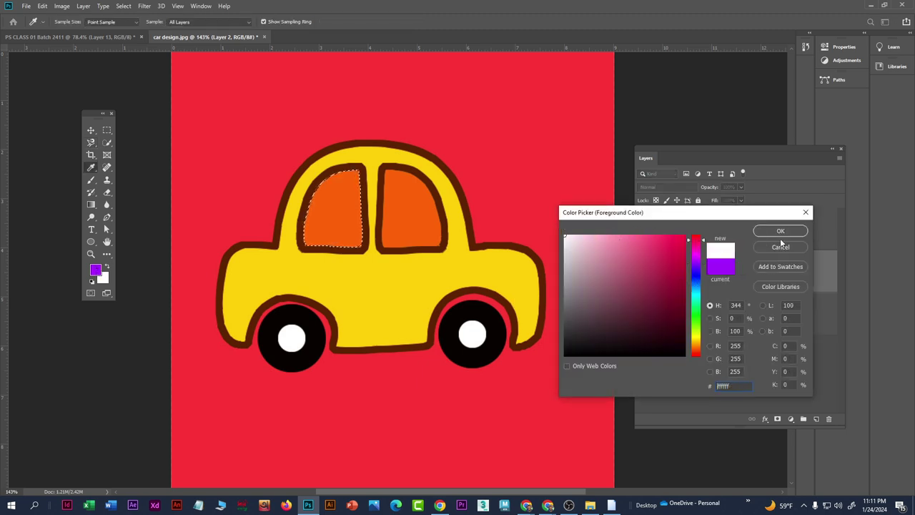
click(780, 232)
Step: Fill the window white, move Layer 2 above Layer 1, show Layer 1, and reselect the window
key(alt+BackSpace)
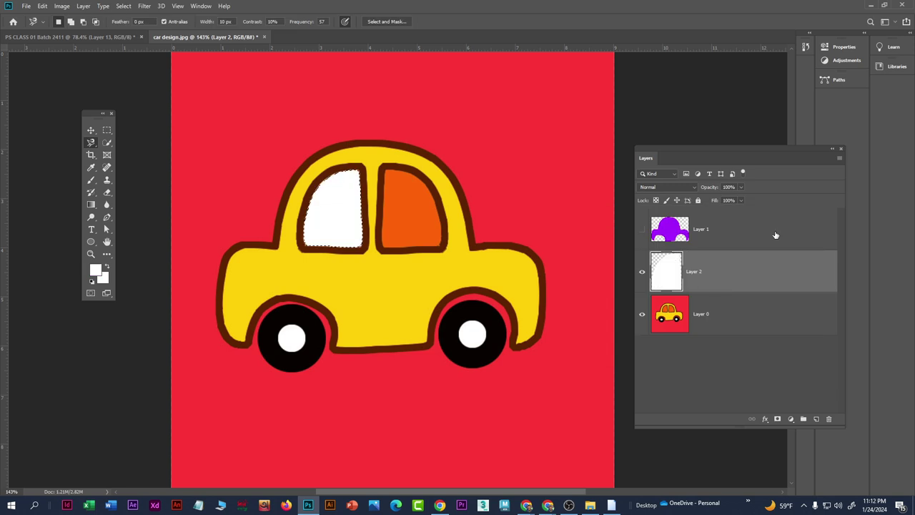
key(ctrl+d)
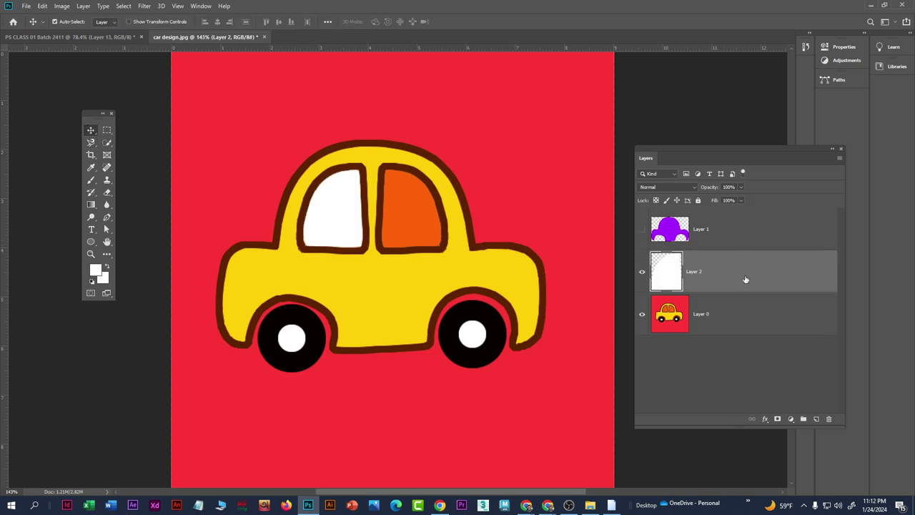
drag(746, 280, 743, 216)
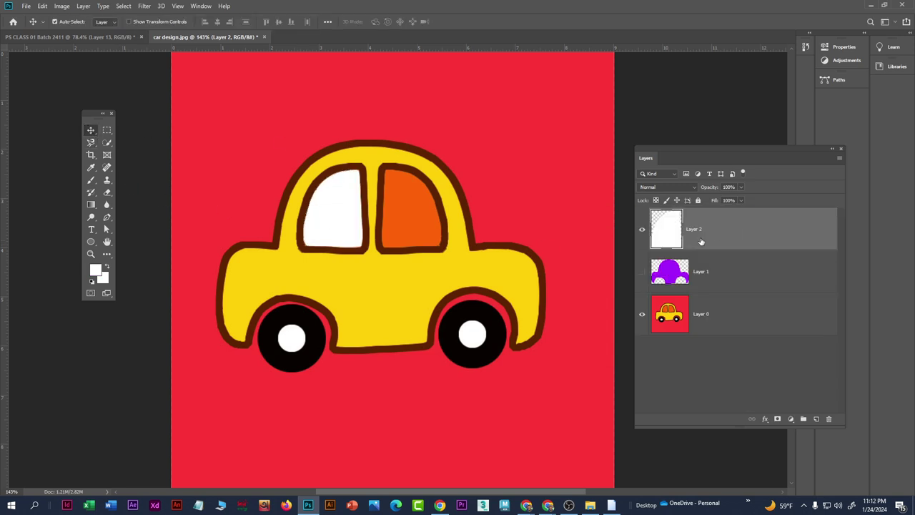
click(642, 273)
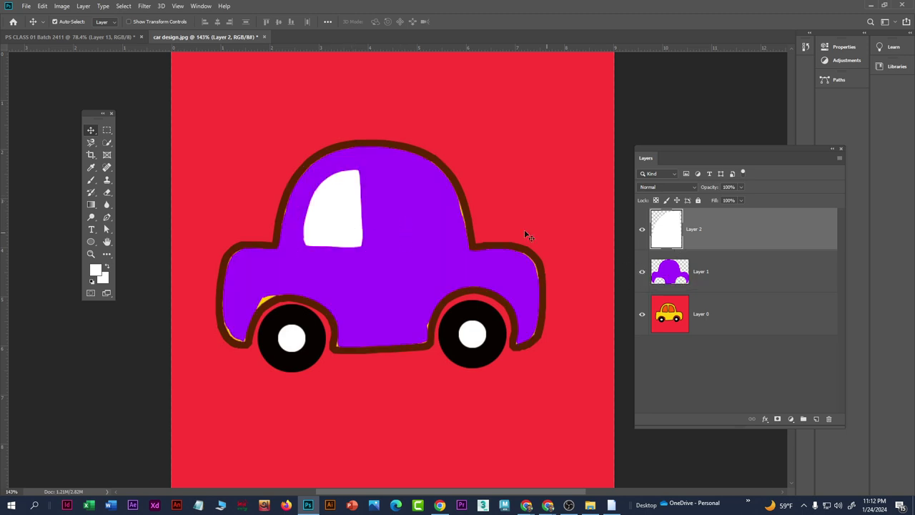
scroll(330, 188, up, 3)
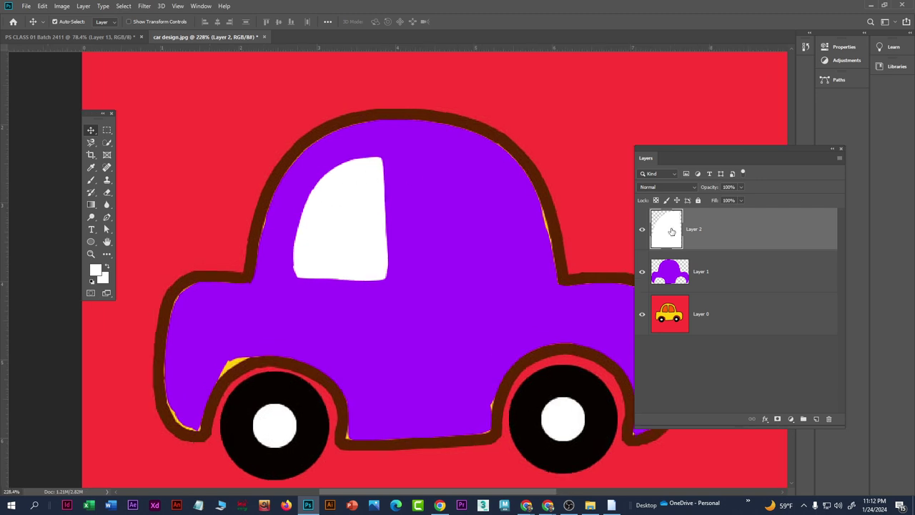
ctrl+click(672, 231)
Step: Stroke the window selection with a 2 px outside lime #ccff00 border
click(42, 6)
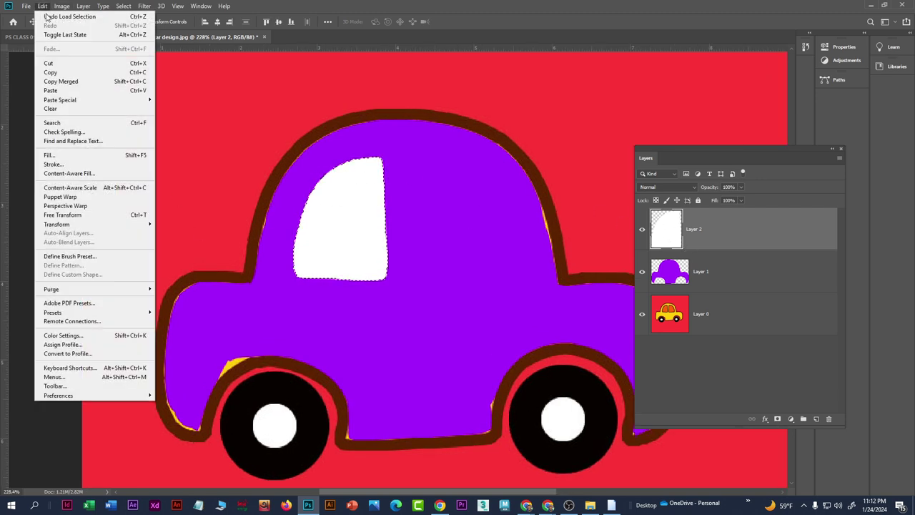
click(53, 163)
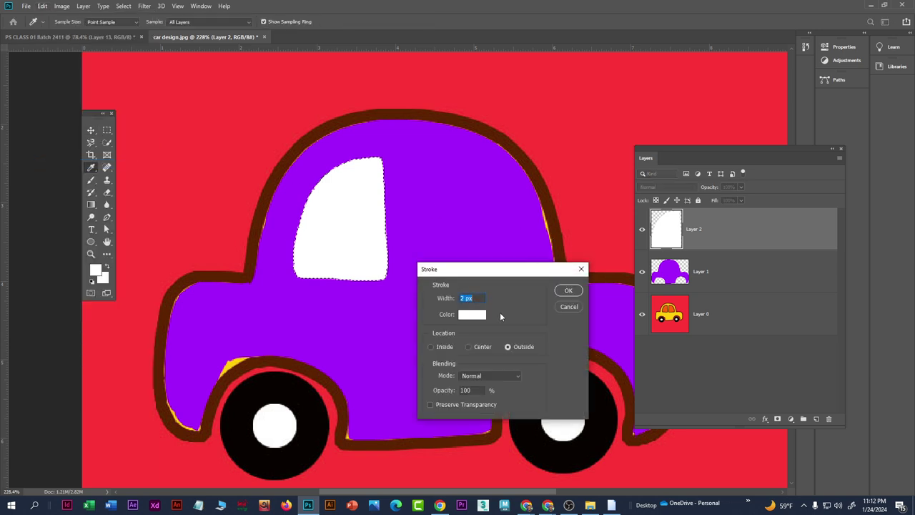
click(470, 317)
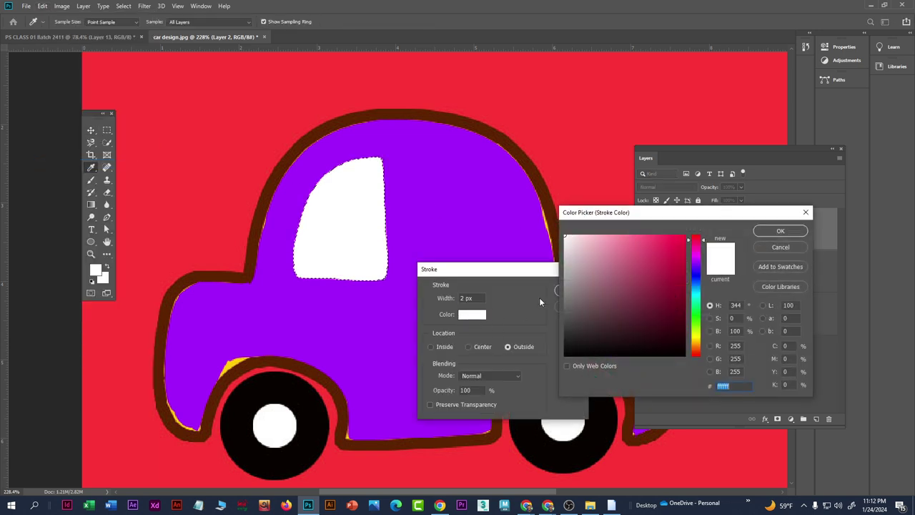
click(593, 143)
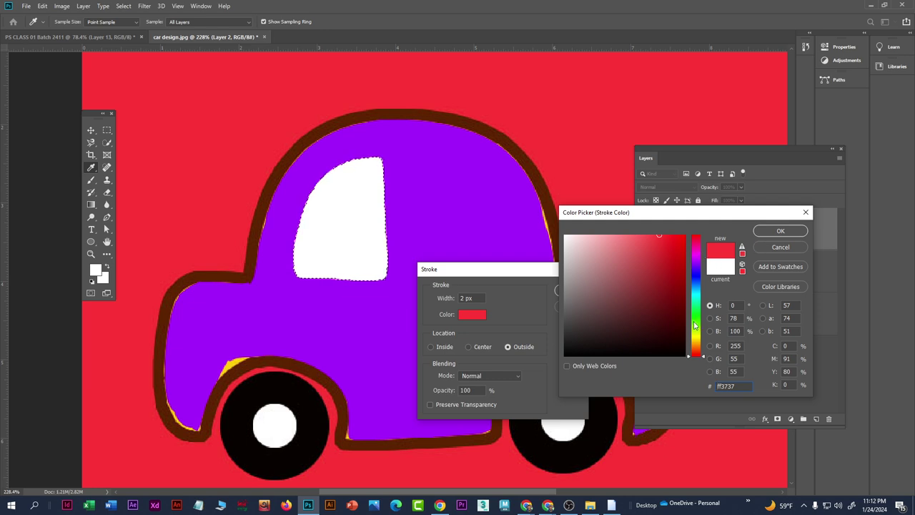
click(695, 332)
click(685, 236)
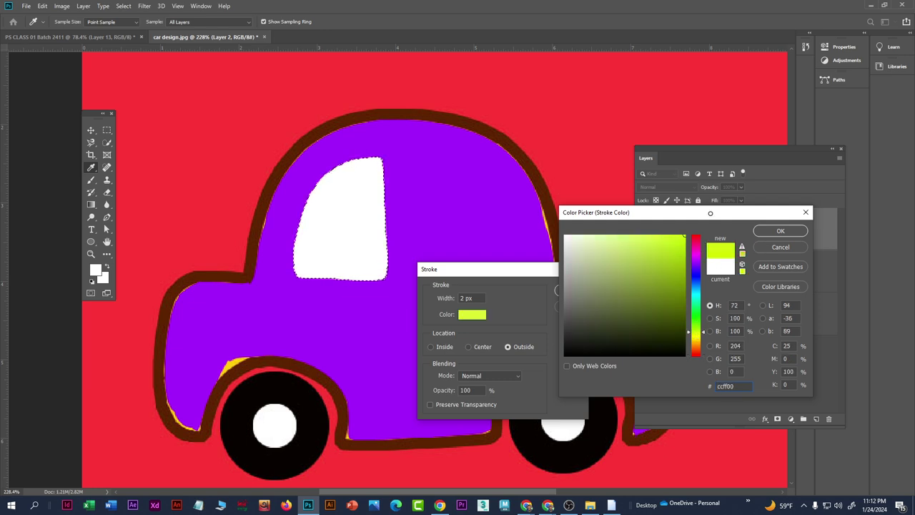
click(782, 231)
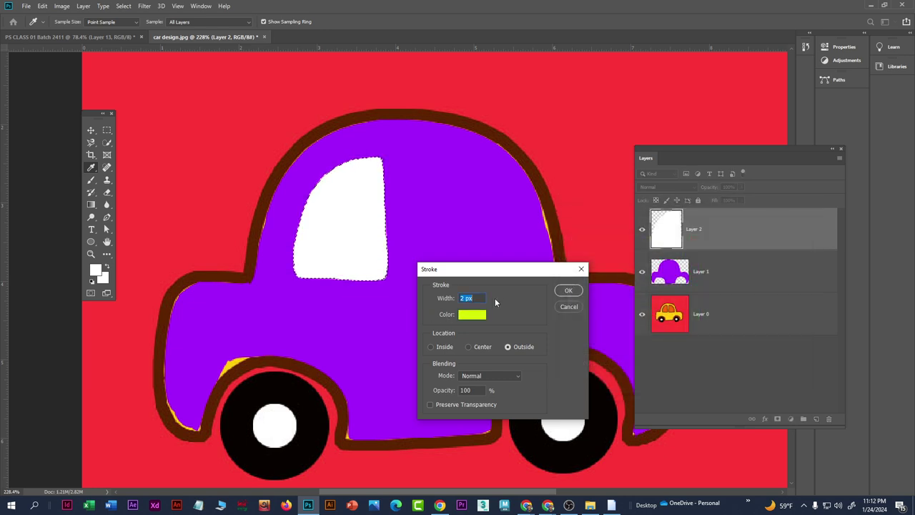
click(569, 292)
Step: Duplicate the window to the right and flip the copy horizontally as the right window
key(v)
key(ctrl+d)
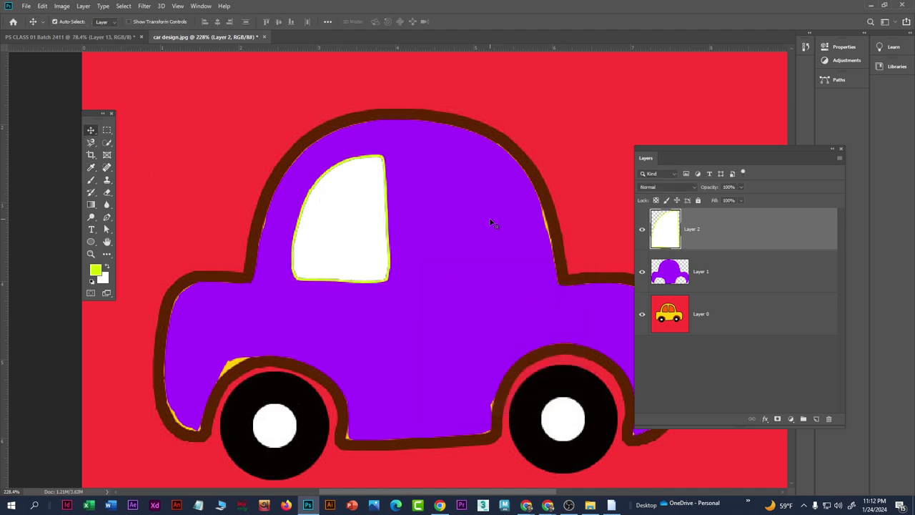
drag(335, 245, 440, 251)
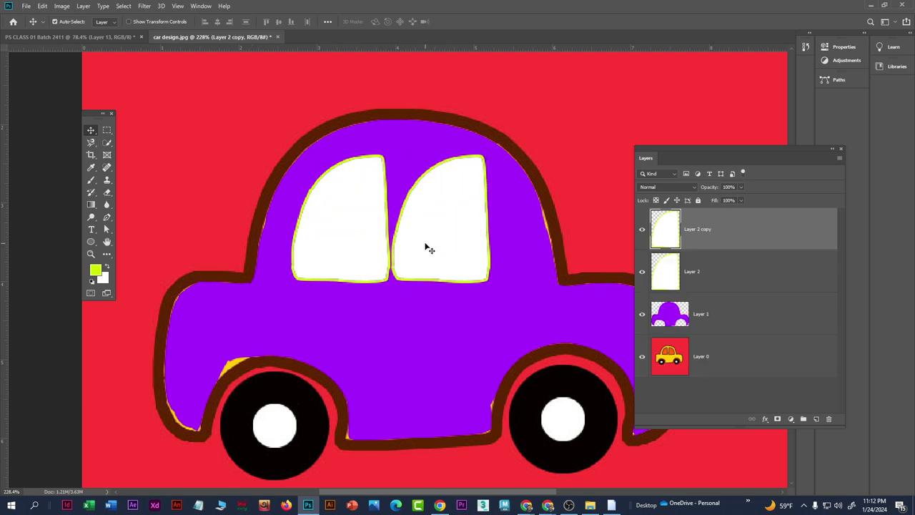
key(ctrl+t)
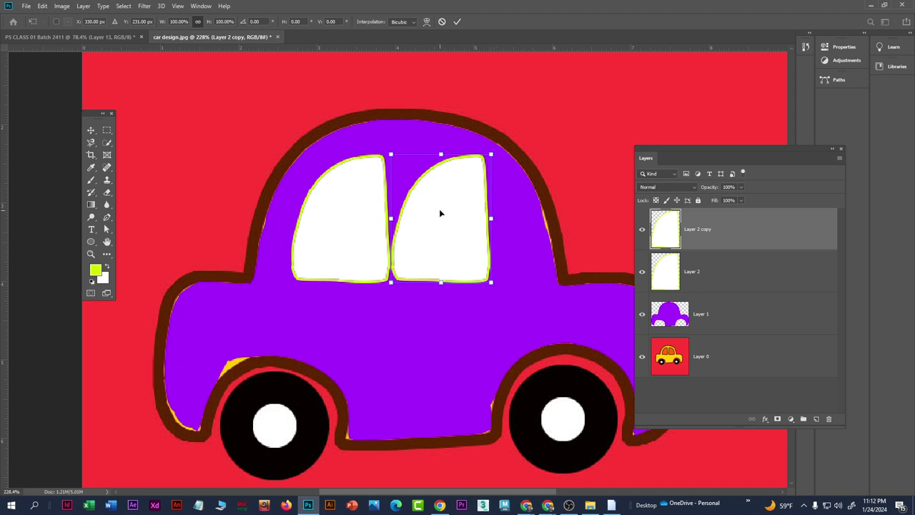
right_click(441, 213)
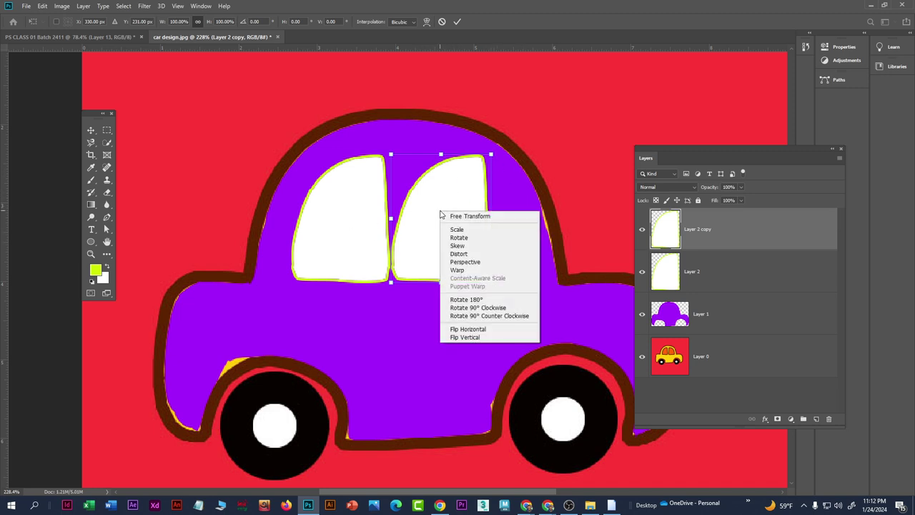
click(477, 331)
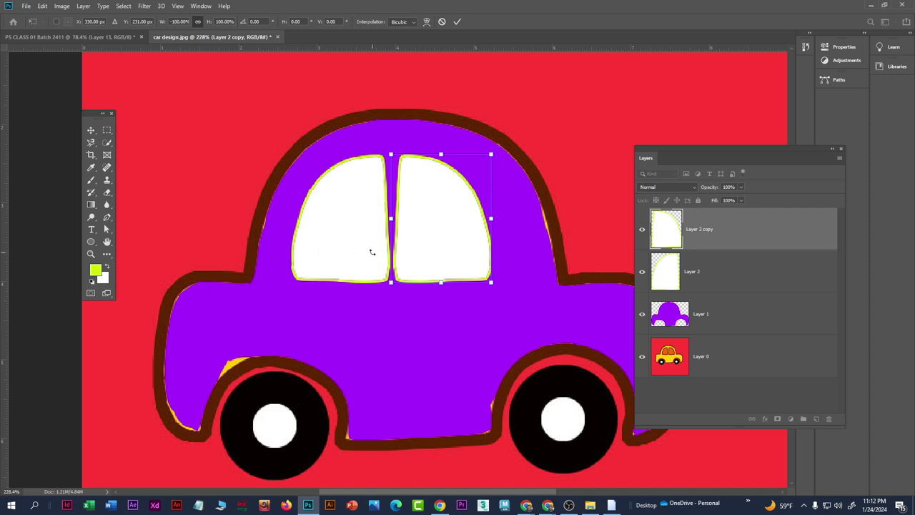
key(Return)
scroll(372, 251, down, 5)
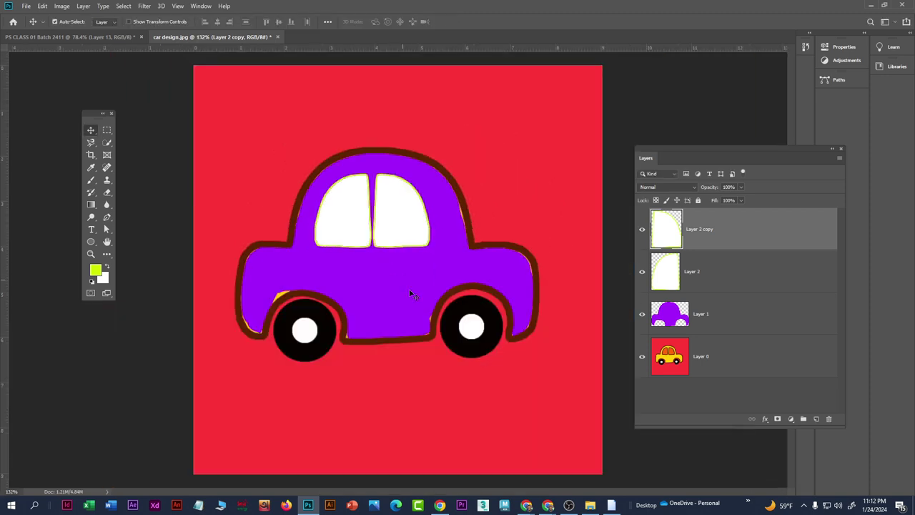
scroll(429, 365, up, 5)
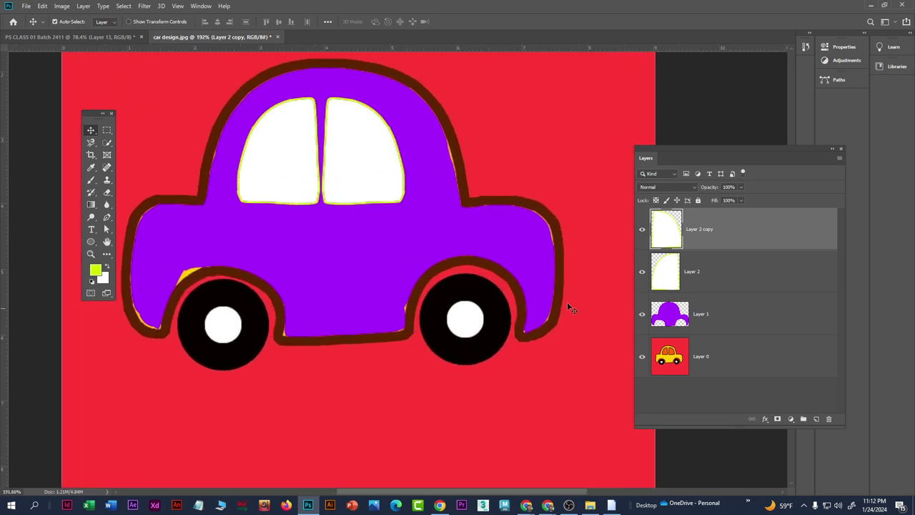
Step: Draw a circular rear wheel filled dark navy blue on a new layer
right_click(107, 130)
click(153, 141)
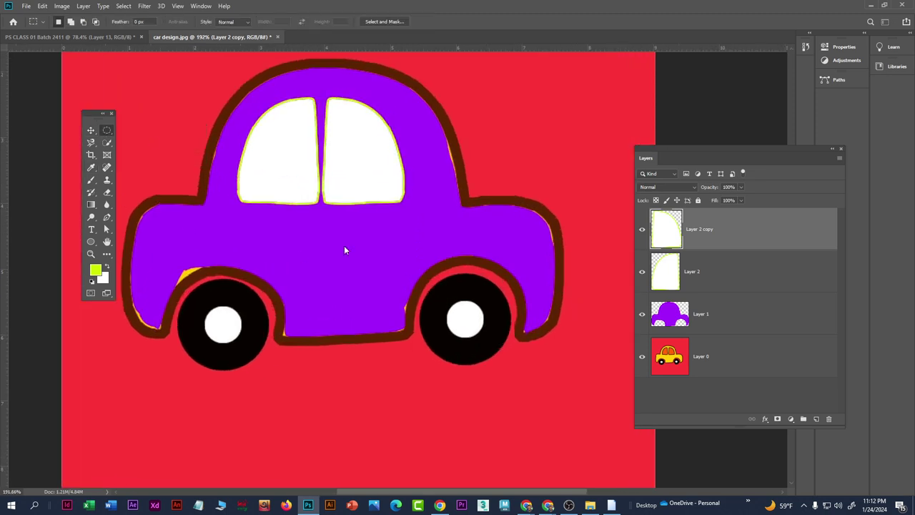
drag(465, 319, 511, 364)
click(816, 419)
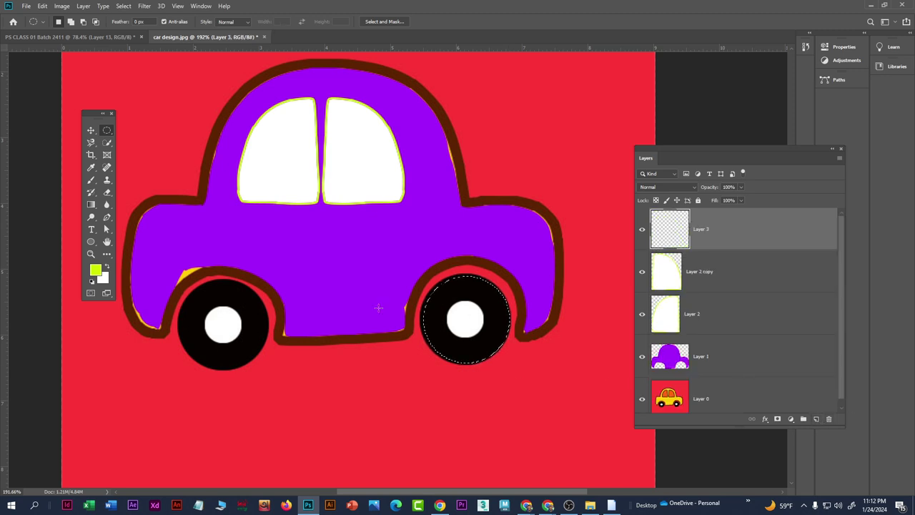
click(95, 271)
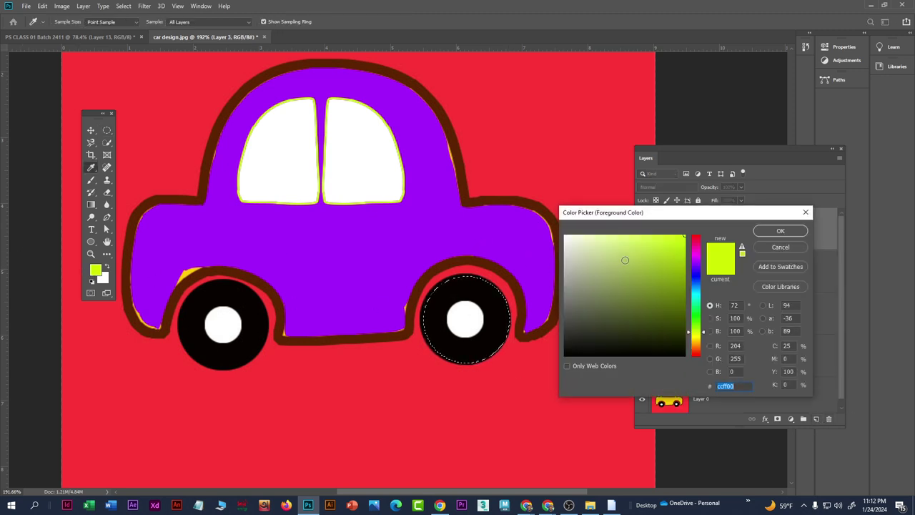
click(696, 274)
click(675, 321)
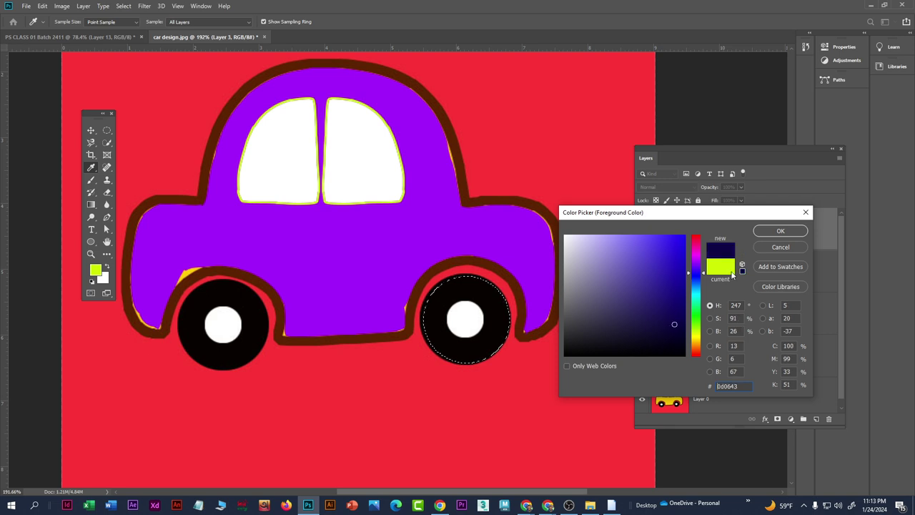
click(780, 232)
key(alt+BackSpace)
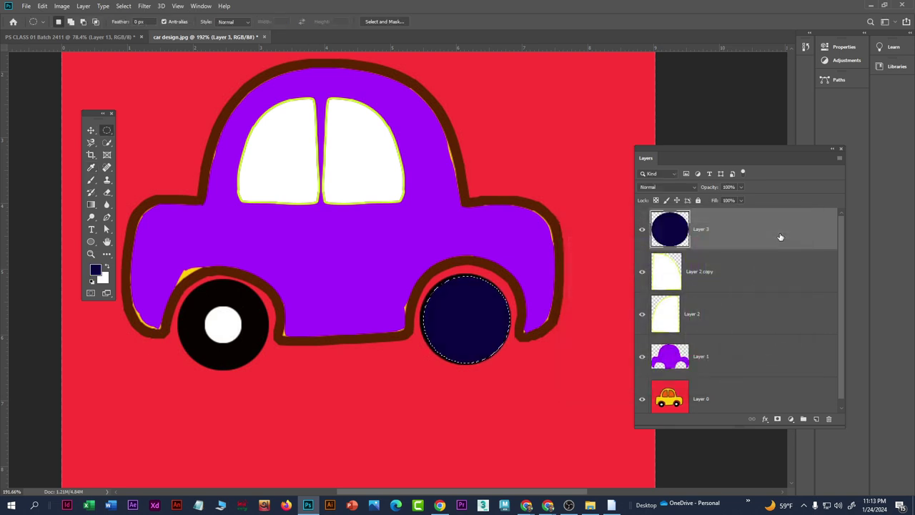
key(ctrl+d)
Step: Duplicate the navy wheel layer and shrink the copy to about 58% width
click(91, 131)
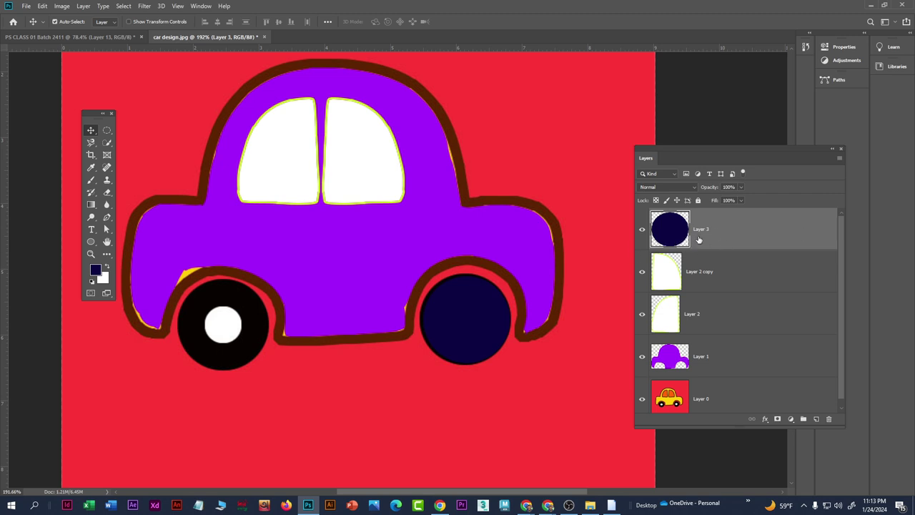
key(ctrl+j)
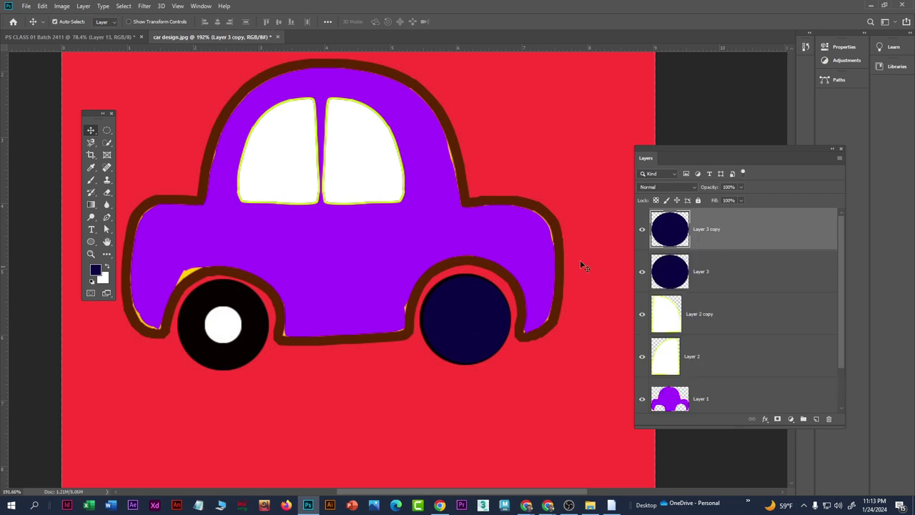
key(ctrl+t)
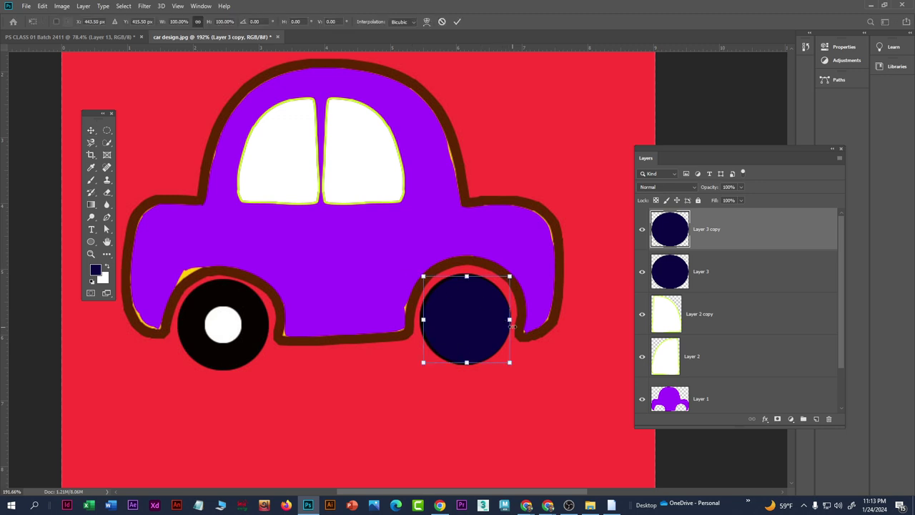
drag(510, 322, 492, 326)
key(Return)
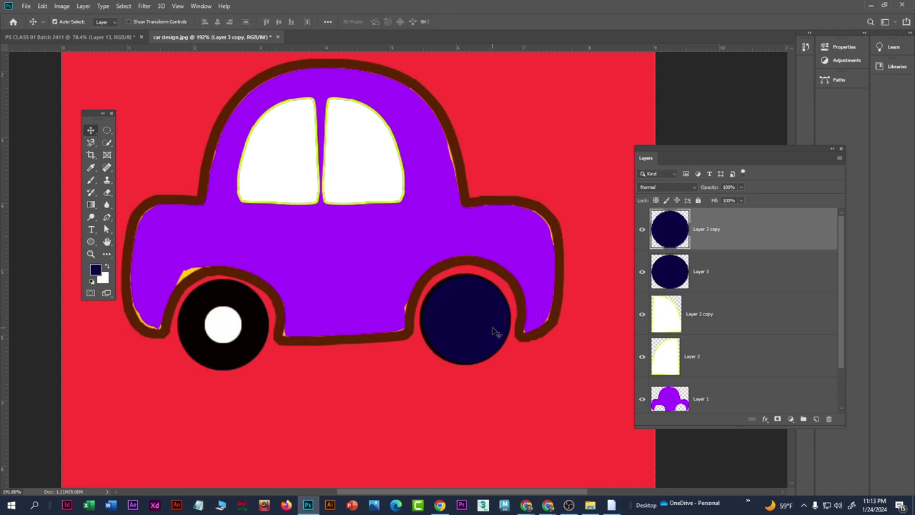
Step: Fill the smaller wheel circle white as a hub and check both wheel layers
ctrl+click(668, 230)
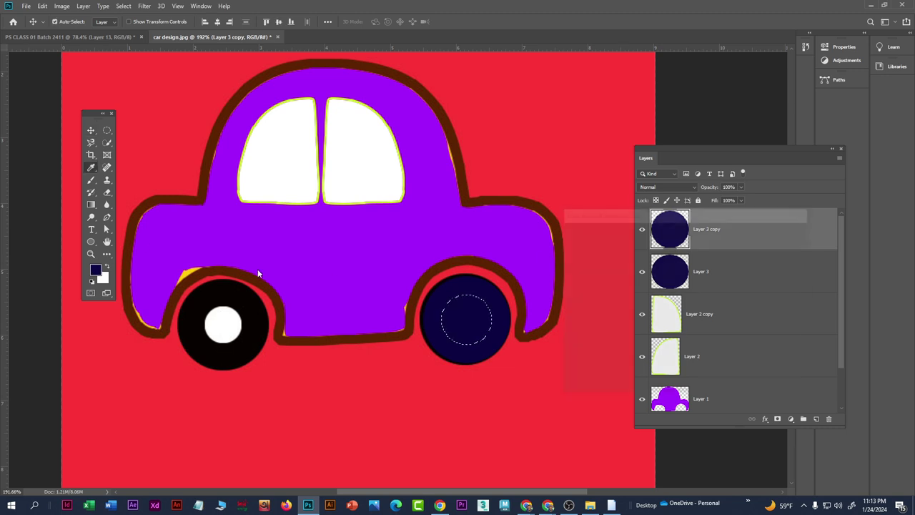
click(773, 230)
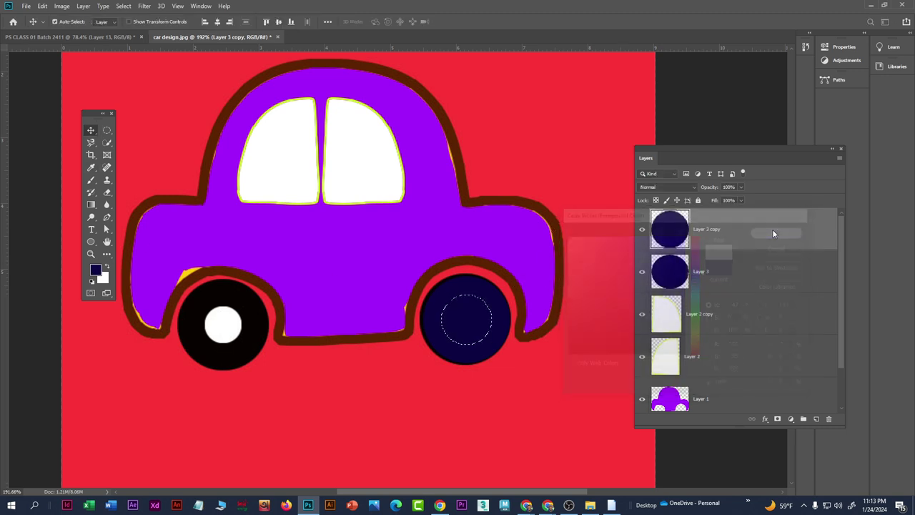
key(alt+BackSpace)
key(ctrl+d)
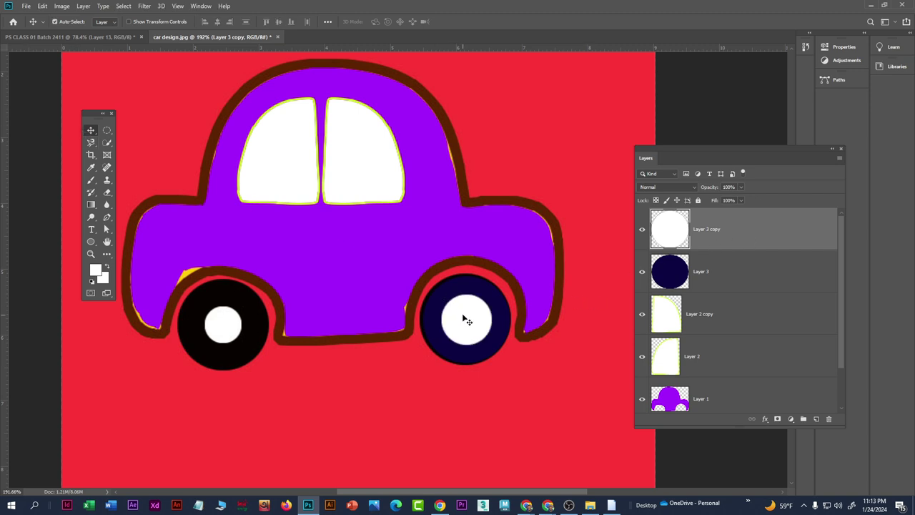
click(642, 229)
click(642, 229)
click(642, 271)
click(642, 272)
Step: Copy the navy wheel and white hub together onto the left wheel
shift+click(737, 273)
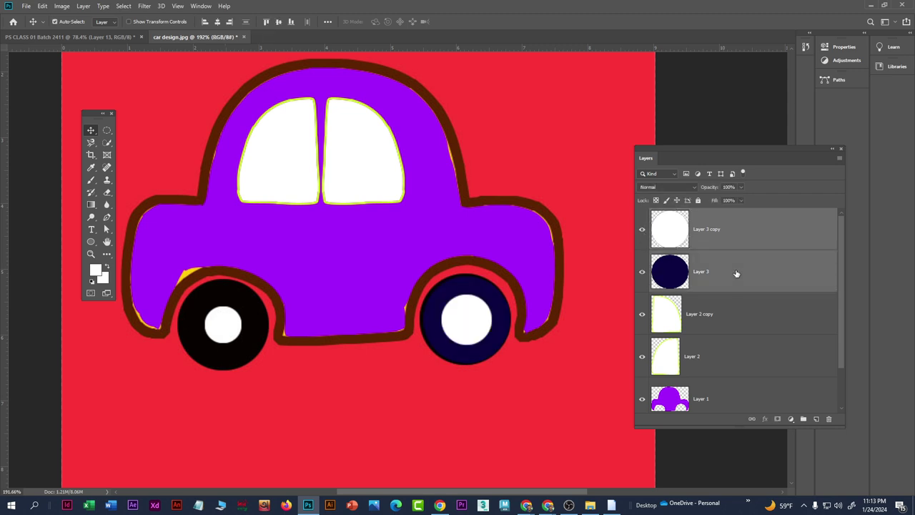
drag(480, 325, 239, 342)
scroll(639, 379, down, 3)
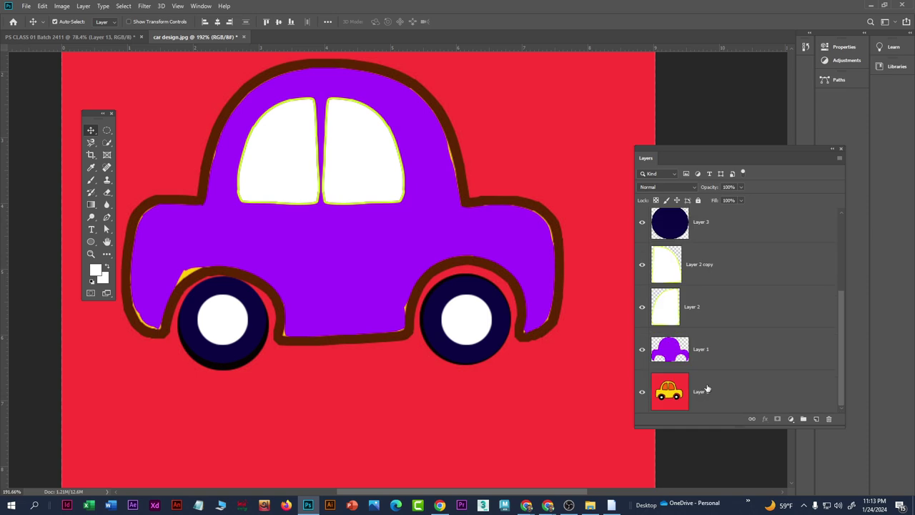
scroll(655, 391, up, 2)
scroll(682, 373, down, 1)
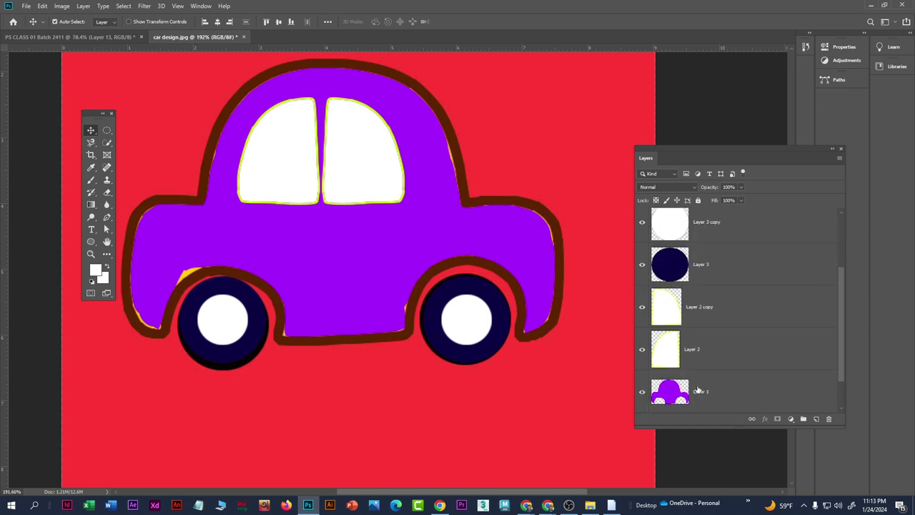
scroll(697, 389, down, 1)
Step: Hide the red background layer, fit the canvas in view, and select the car body layer
click(644, 394)
key(ctrl+0)
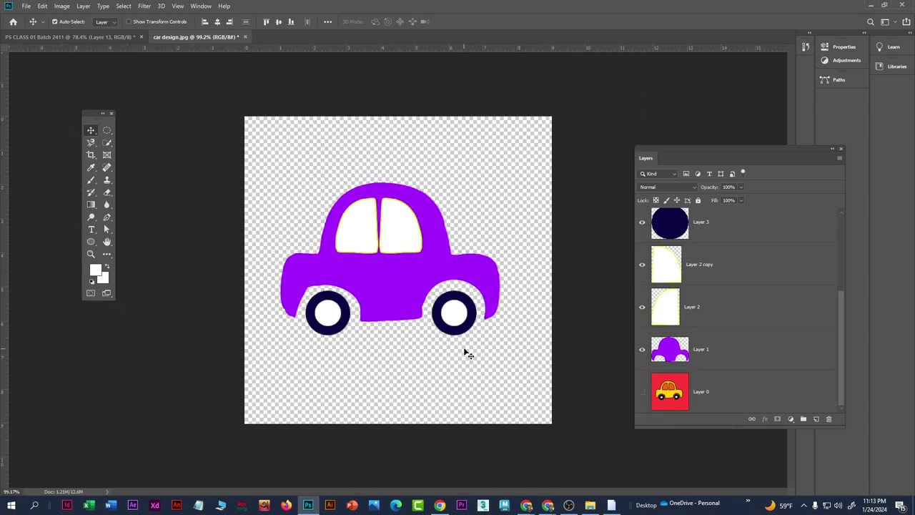
scroll(322, 193, up, 2)
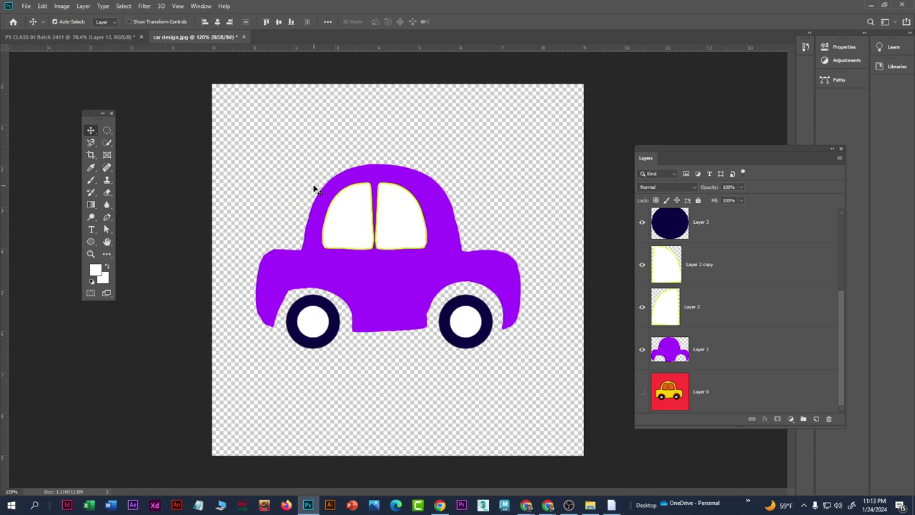
click(369, 311)
Step: Try a bright orange stroke around the car body, then undo it
click(42, 5)
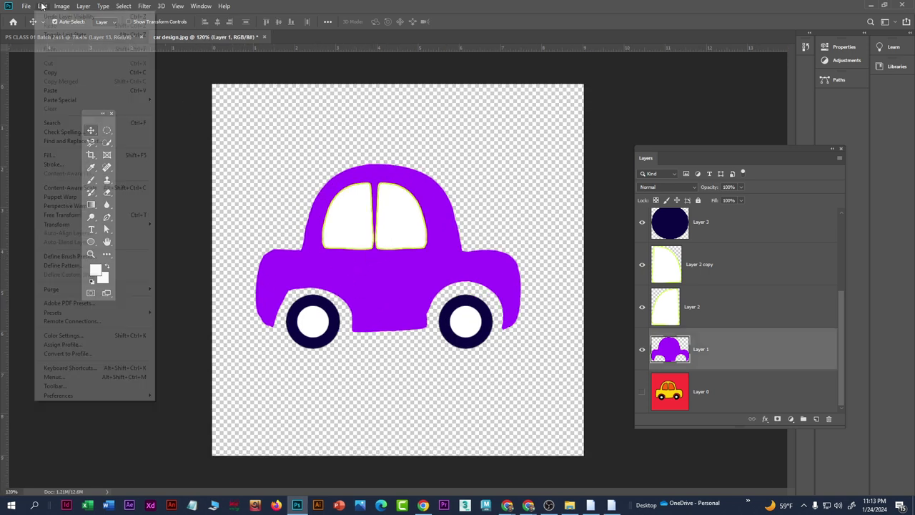
click(90, 165)
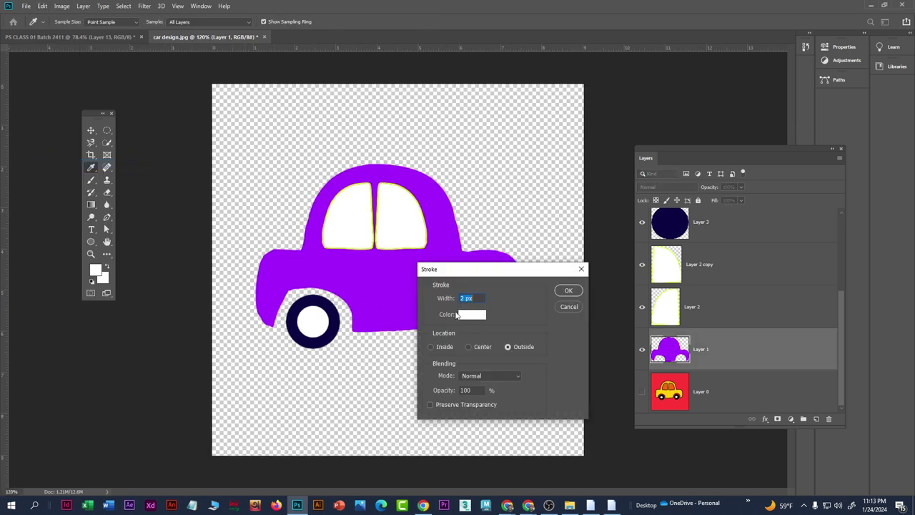
click(470, 316)
click(587, 345)
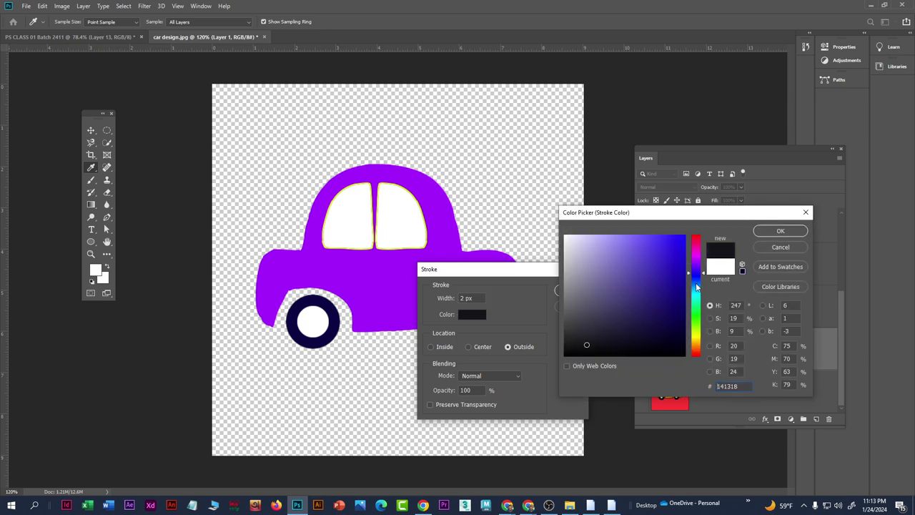
click(692, 320)
drag(692, 320, 692, 343)
drag(662, 268, 685, 235)
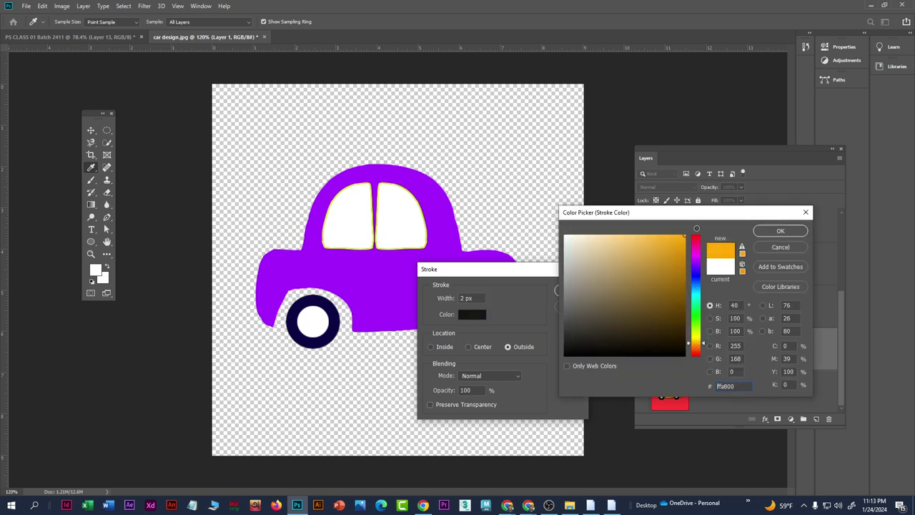
click(781, 231)
click(572, 291)
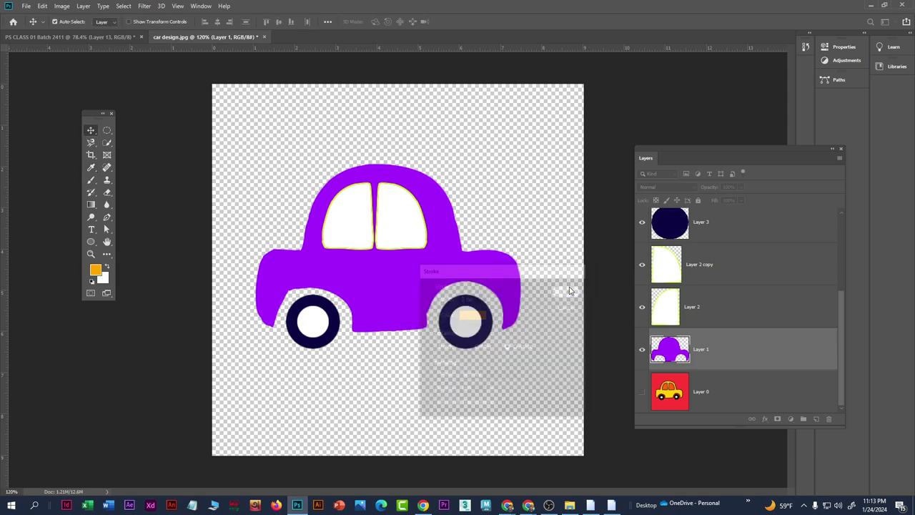
key(ctrl+z)
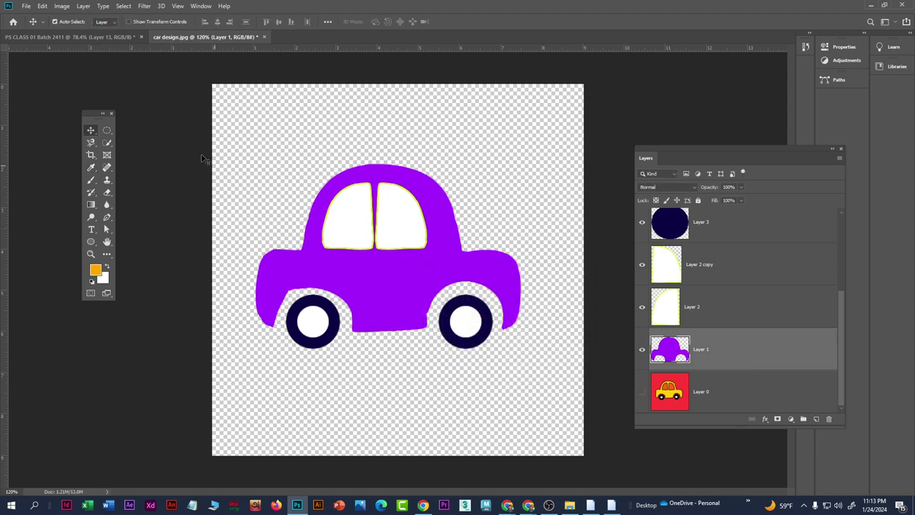
Step: Stroke the purple car body with a 5 px outline in the sampled navy tyre colour
ctrl+click(677, 354)
click(43, 6)
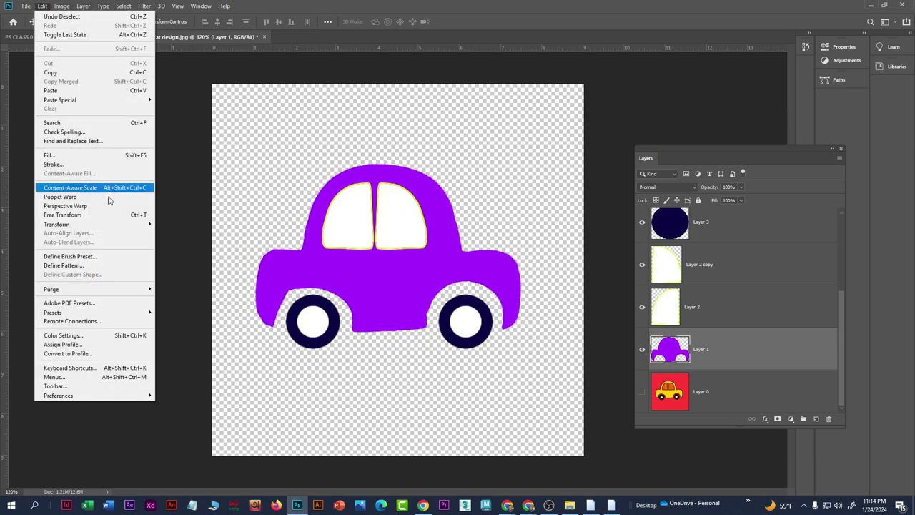
click(80, 167)
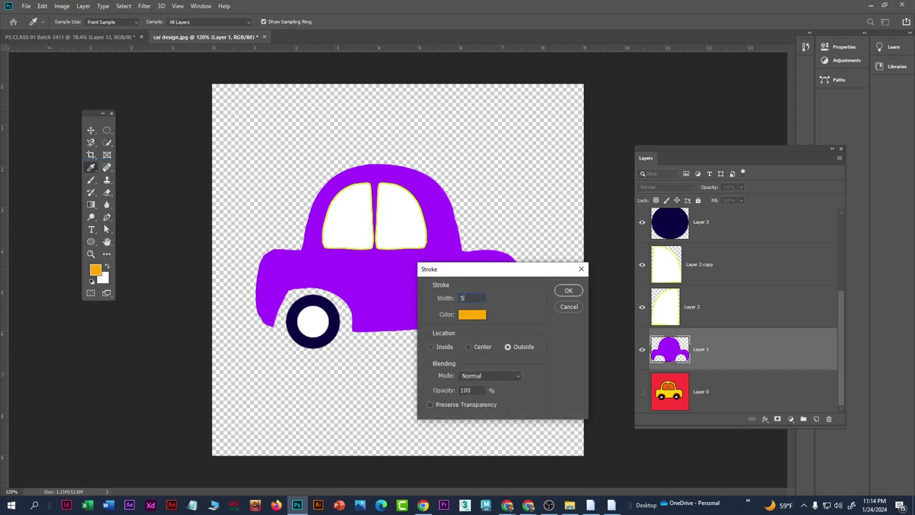
click(474, 315)
click(337, 322)
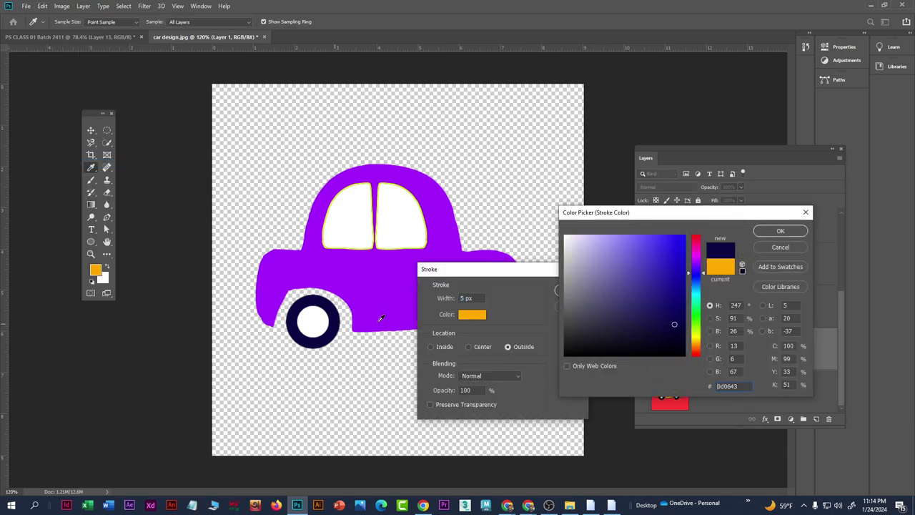
click(780, 230)
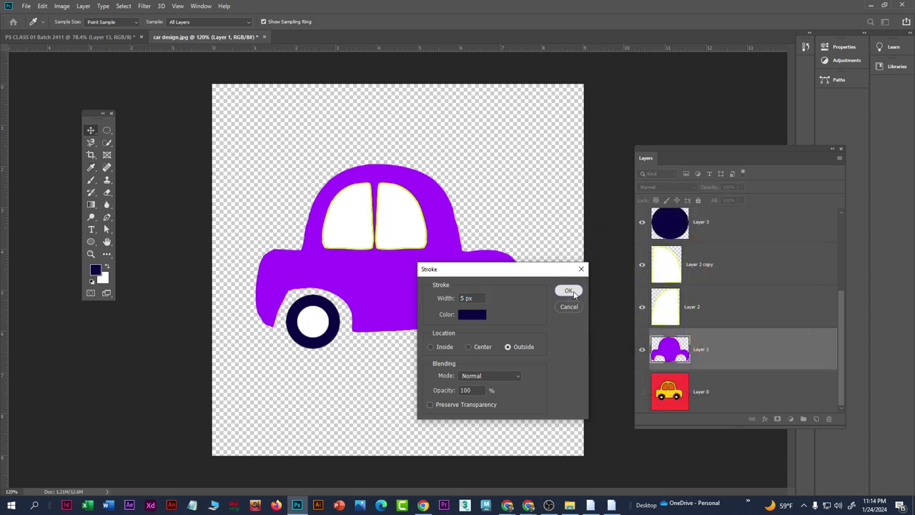
click(565, 291)
Step: Nudge the right car window slightly to the right
click(486, 188)
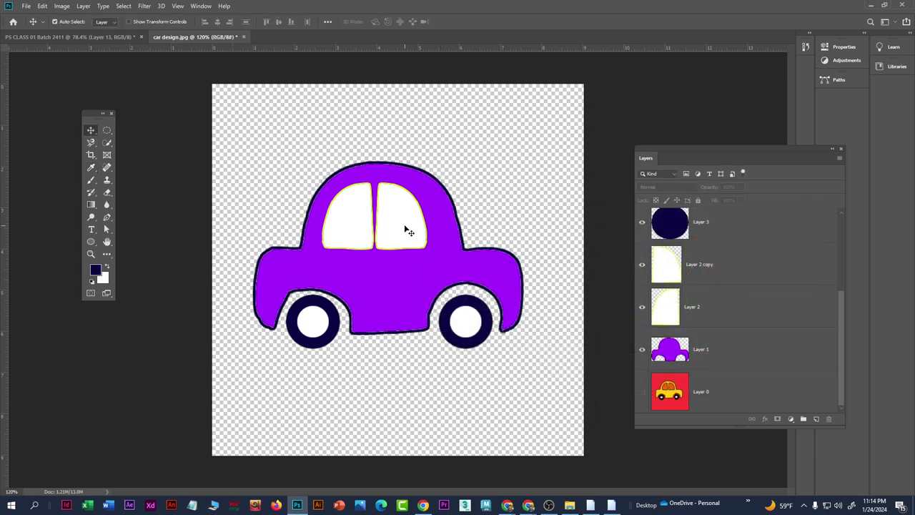
drag(409, 231, 442, 223)
scroll(698, 336, up, 1)
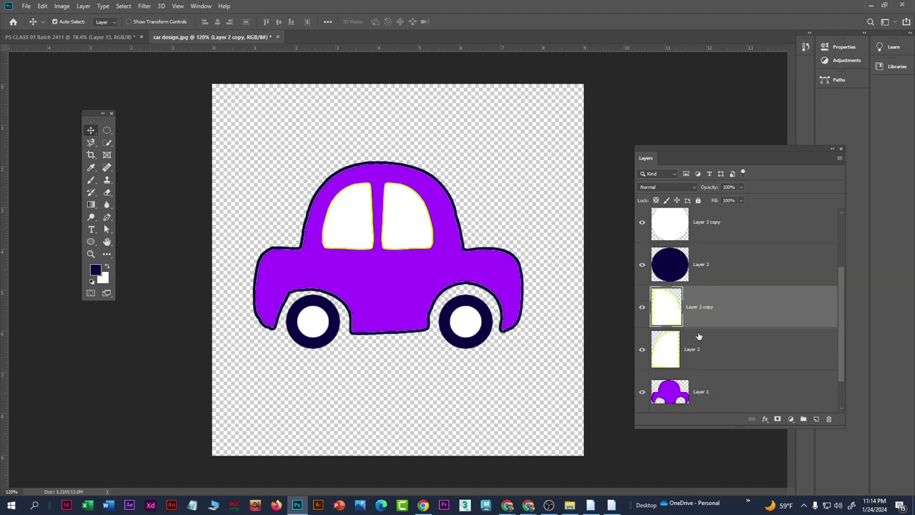
scroll(752, 345, down, 1)
Step: Add a new empty layer above the car body layer
click(741, 361)
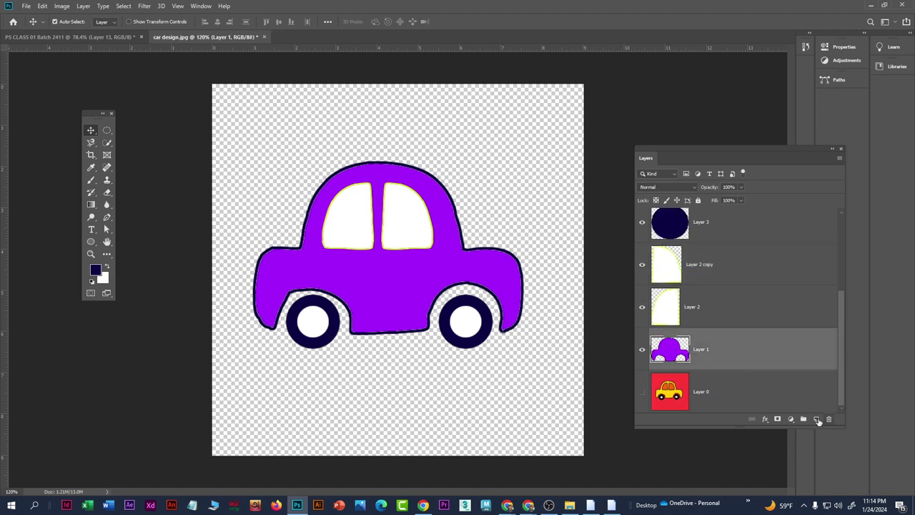
click(816, 419)
scroll(263, 158, down, 3)
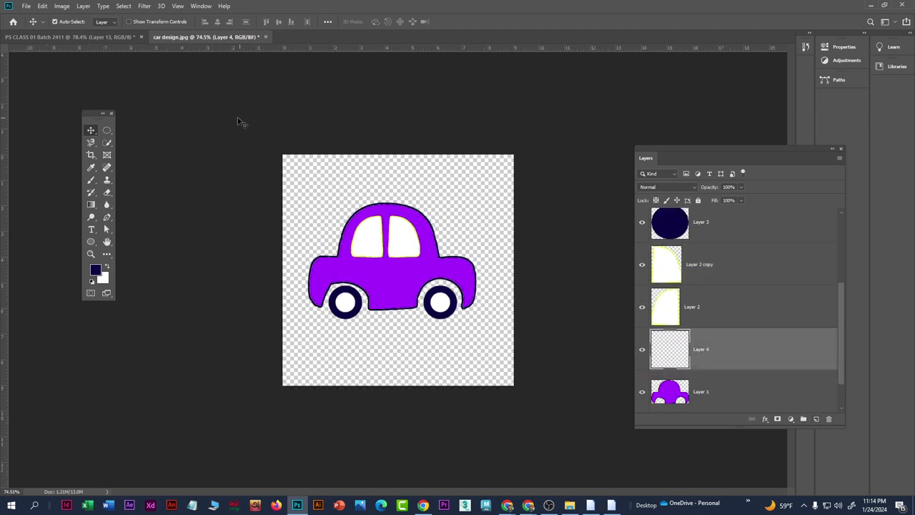
scroll(357, 174, up, 2)
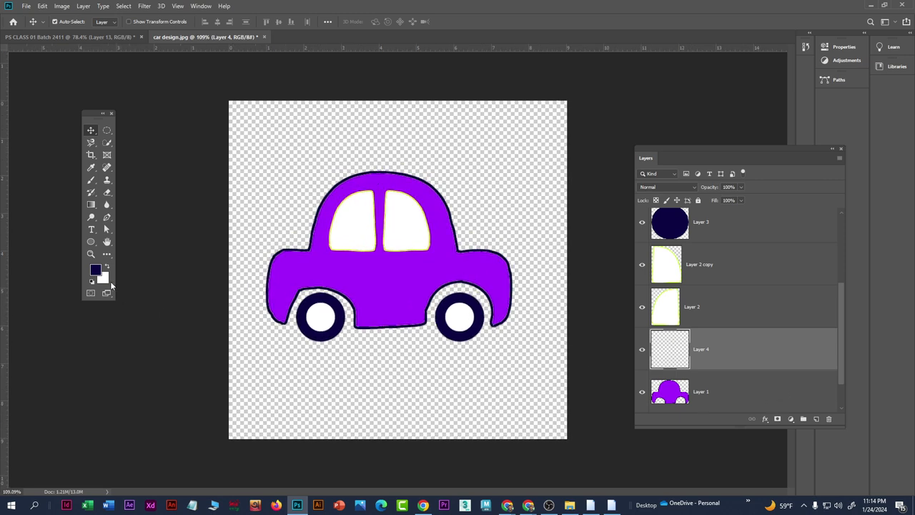
Step: Set the foreground colour to vivid lime green c0ff00
click(98, 270)
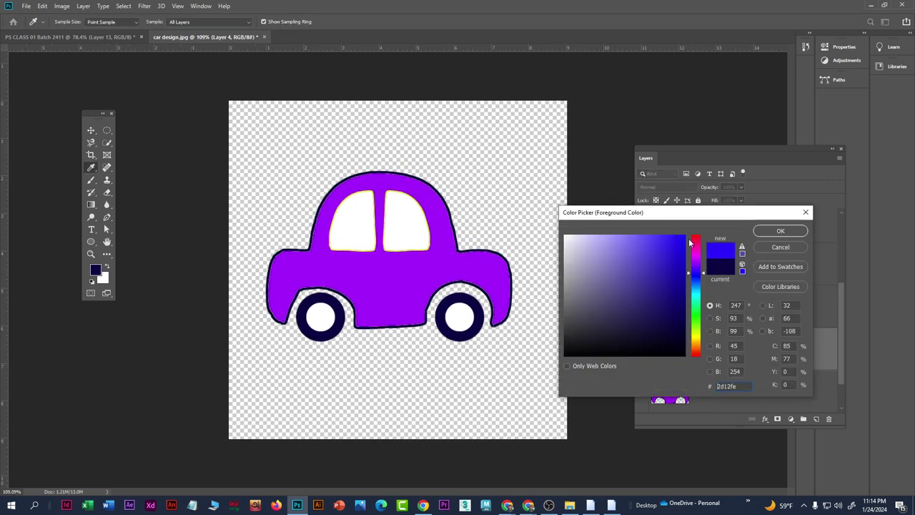
click(696, 326)
drag(697, 325, 698, 334)
drag(678, 256, 691, 215)
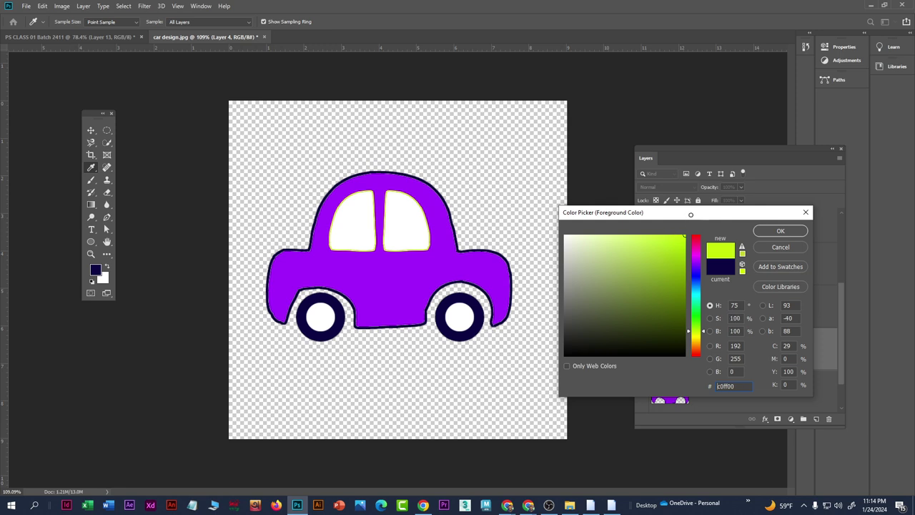
click(776, 231)
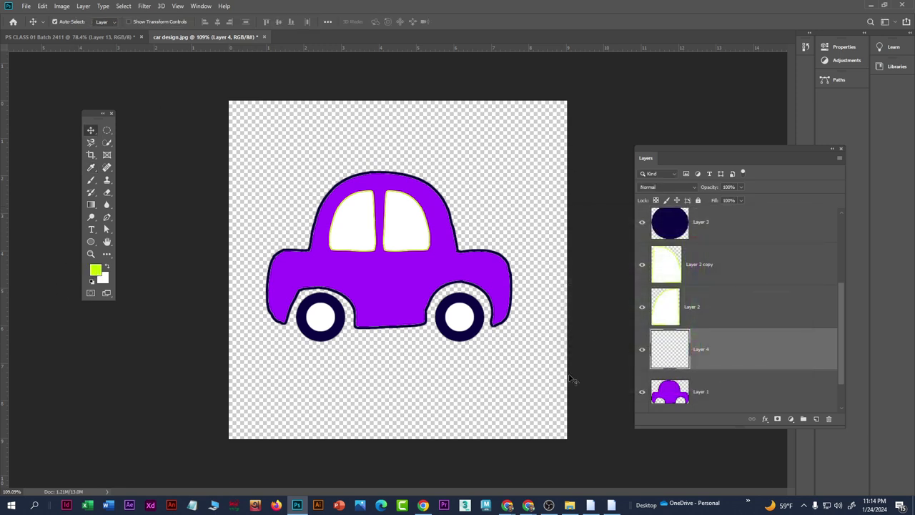
Step: Fill Layer 4 with lime, move it beneath the car layer, and shift the Layers panel left
key(alt+BackSpace)
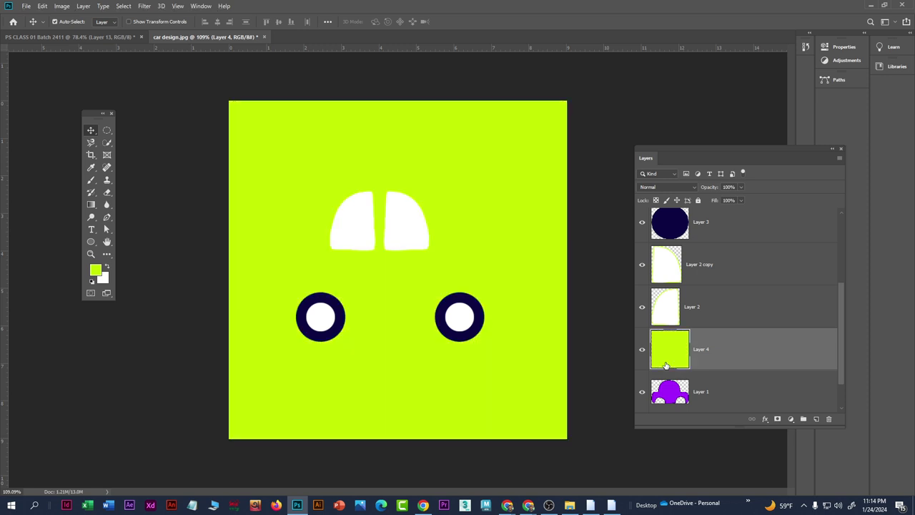
drag(721, 358, 733, 413)
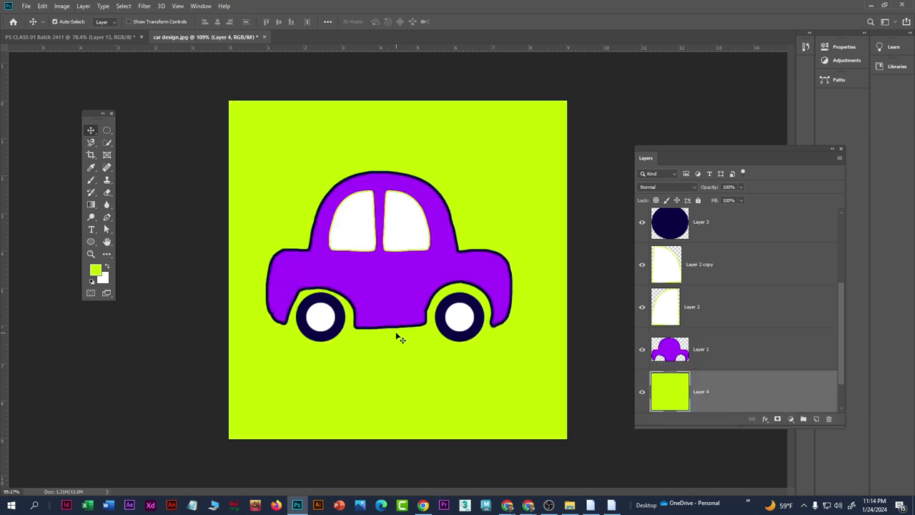
scroll(401, 344, down, 5)
scroll(394, 314, up, 5)
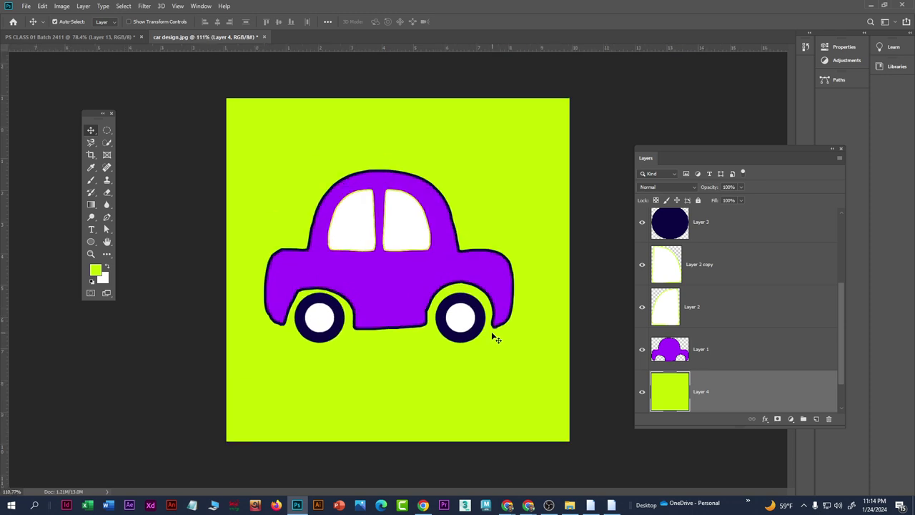
drag(686, 150, 654, 143)
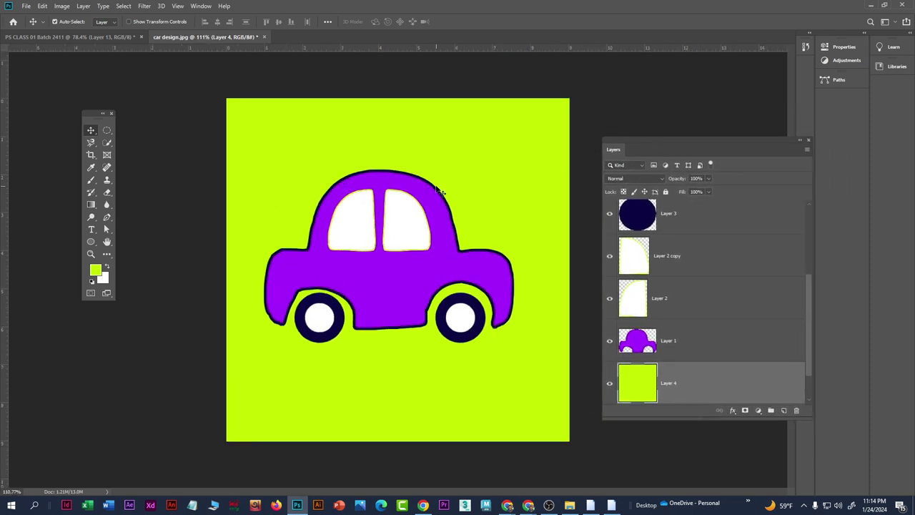
scroll(438, 190, up, 1)
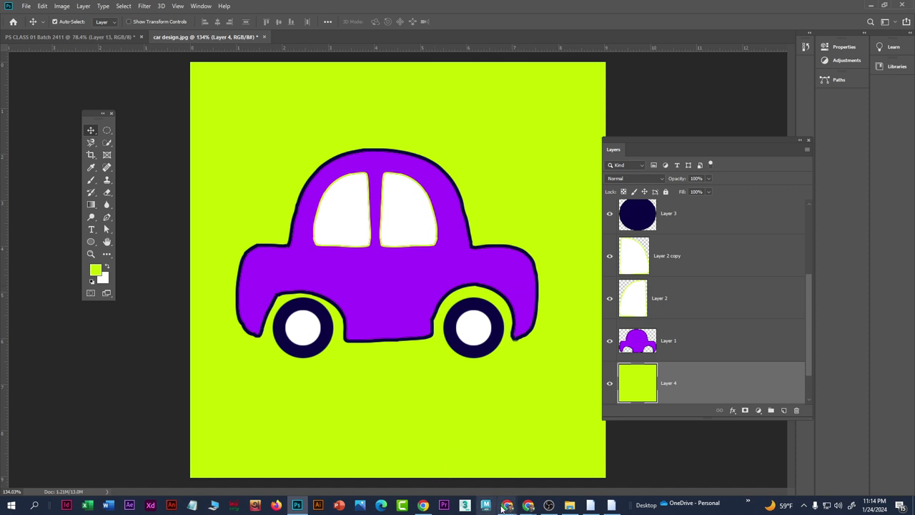
Step: Browse the 2d car cartoon image results and preview the yellow-green Vecteezy car
mouse_move(507, 508)
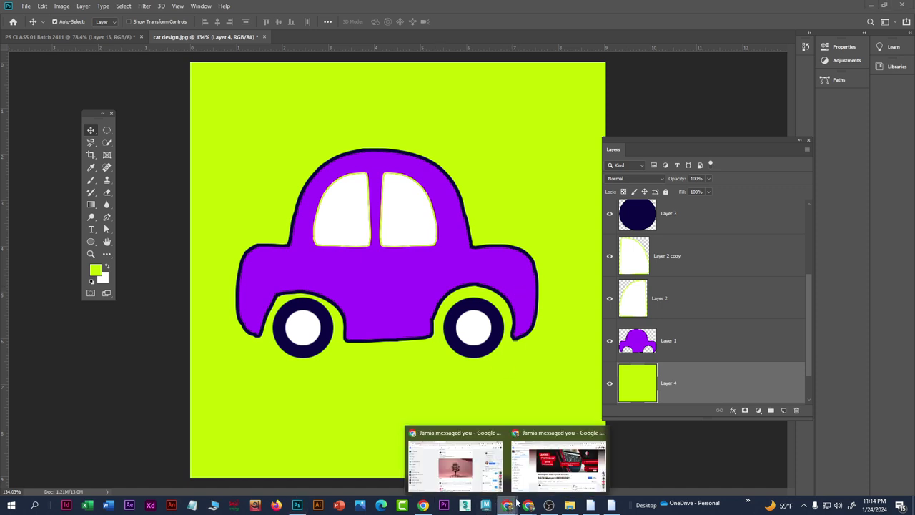
click(565, 464)
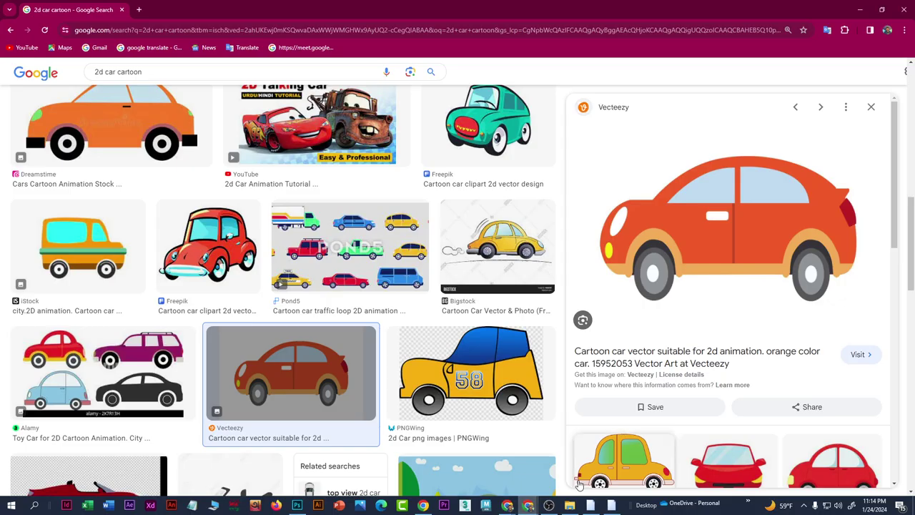
scroll(257, 351, down, 4)
scroll(258, 351, down, 4)
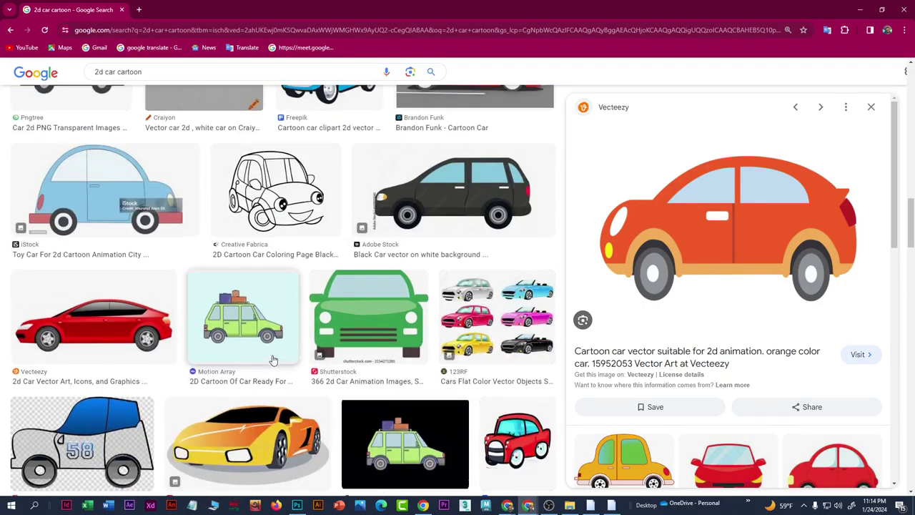
scroll(272, 358, up, 2)
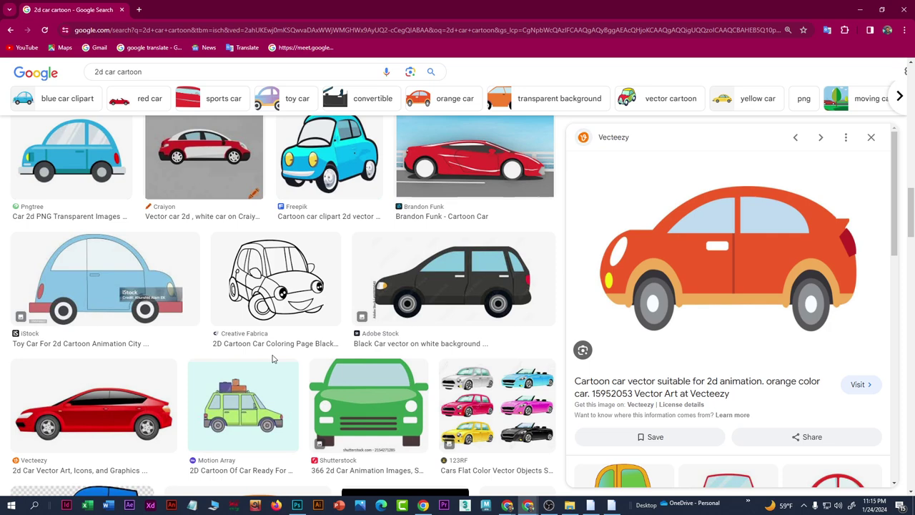
scroll(272, 359, down, 2)
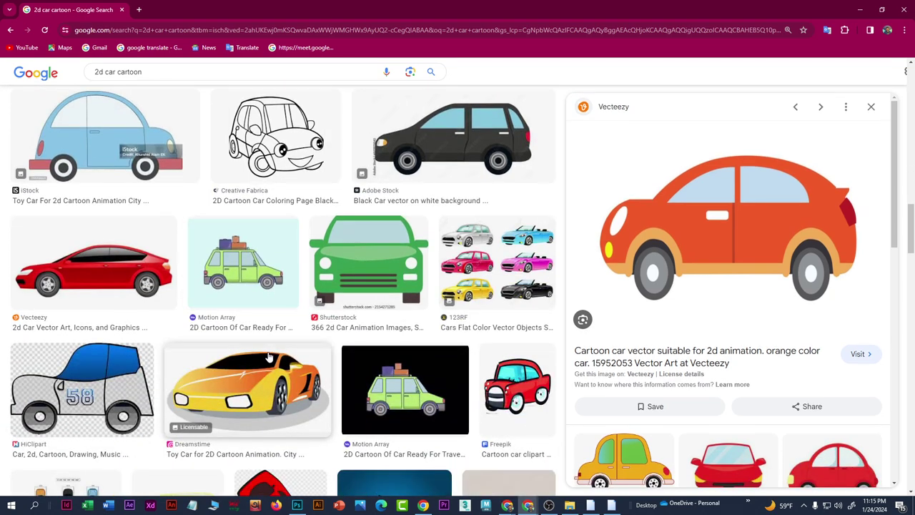
scroll(268, 357, down, 3)
scroll(131, 143, down, 5)
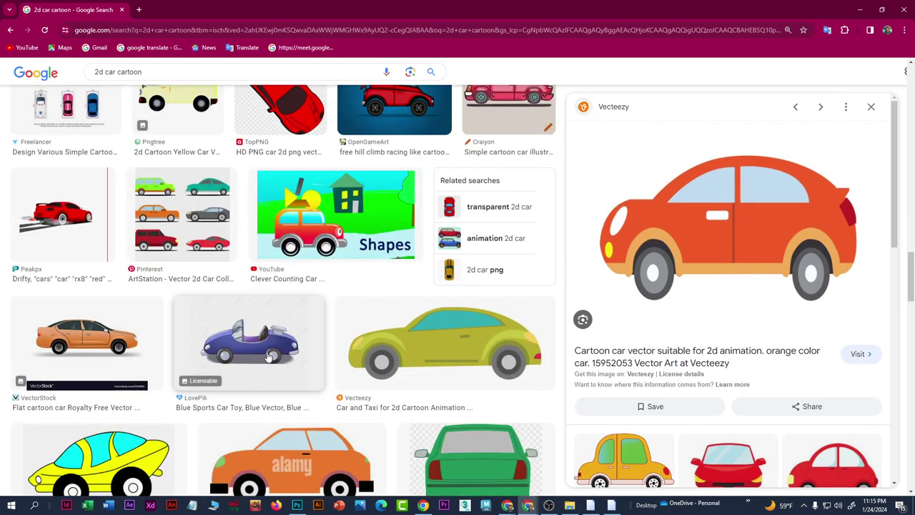
scroll(131, 143, up, 5)
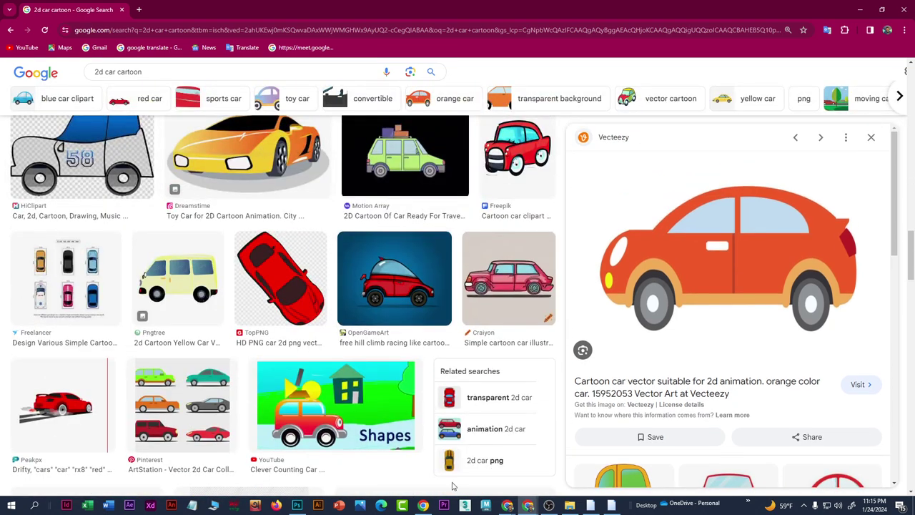
scroll(509, 350, down, 3)
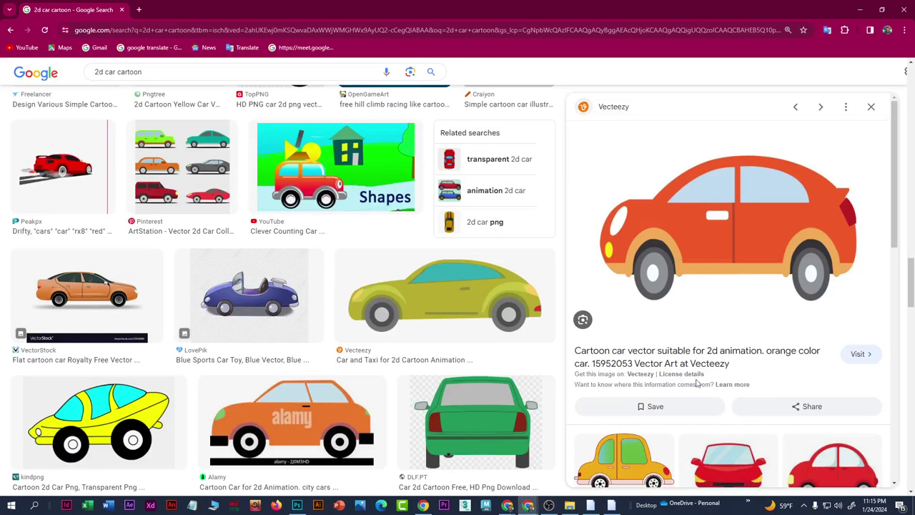
scroll(665, 422, down, 3)
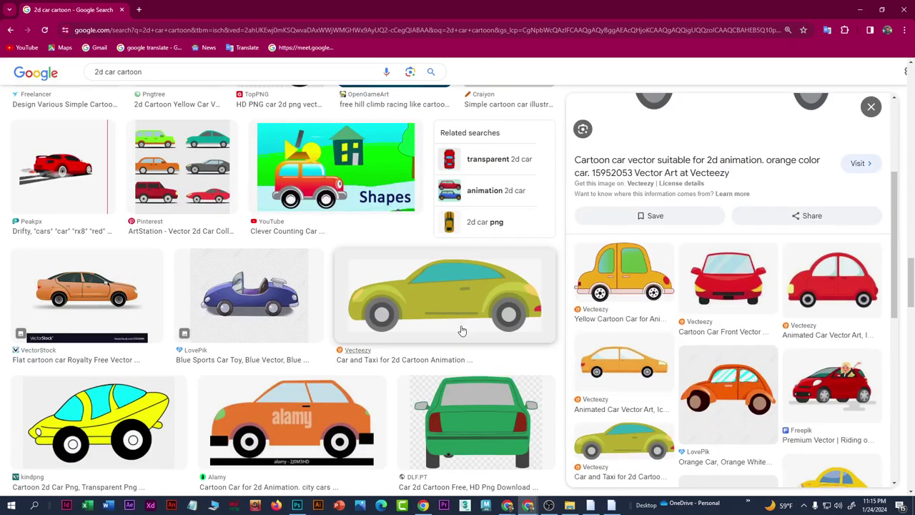
click(444, 300)
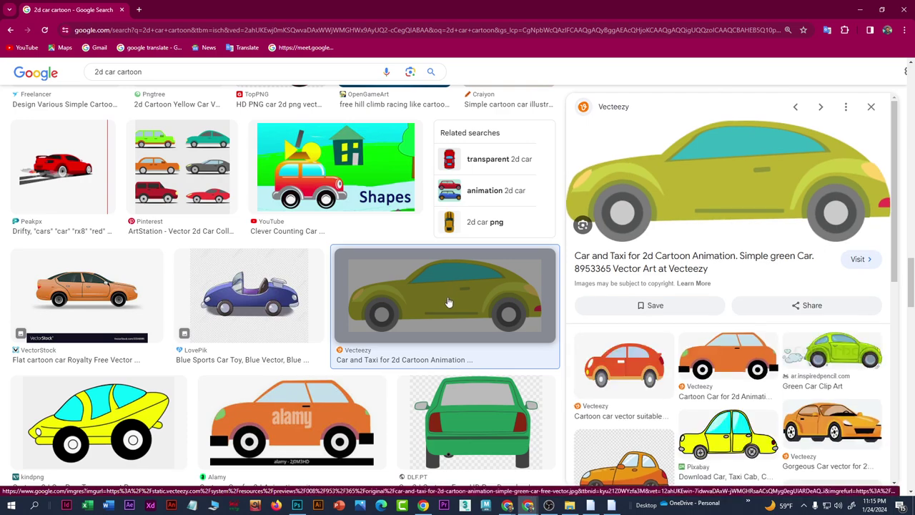
Step: Check the date and time in the calendar, then hide Chrome to return to Photoshop
scroll(450, 304, down, 8)
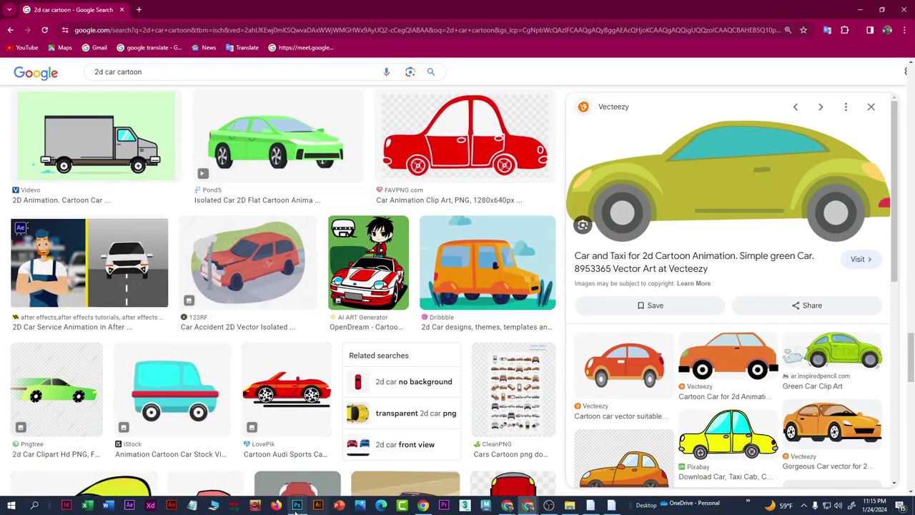
click(873, 505)
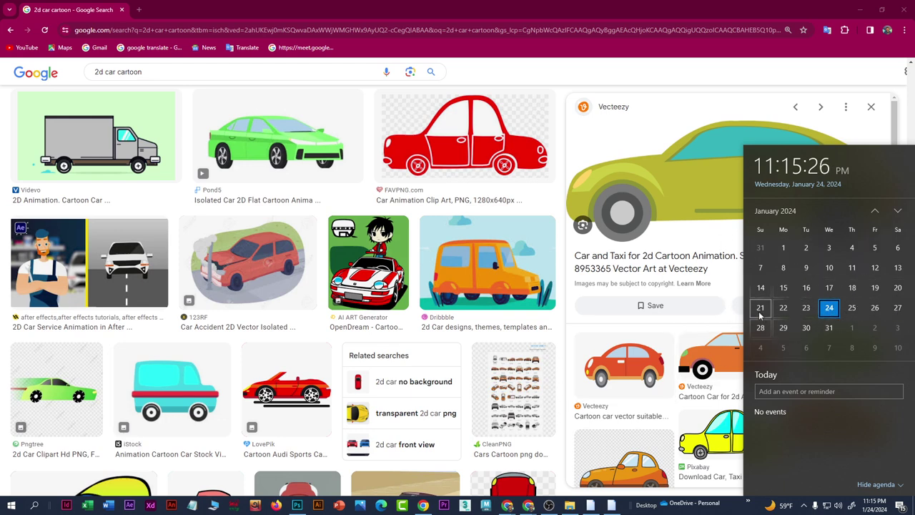
click(562, 72)
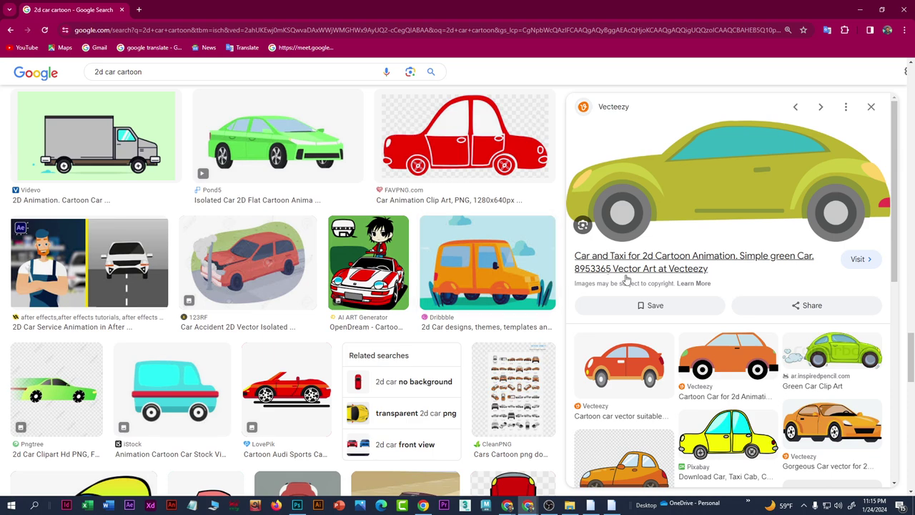
click(860, 9)
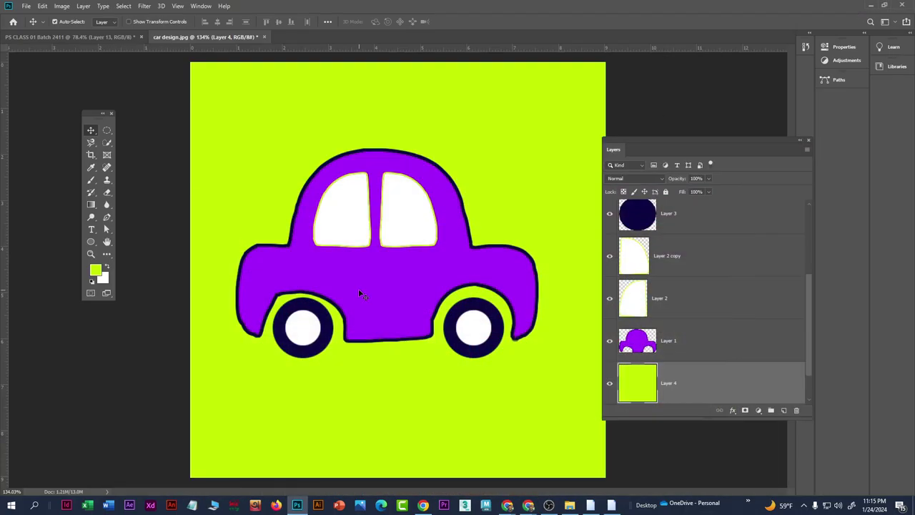
scroll(359, 290, down, 3)
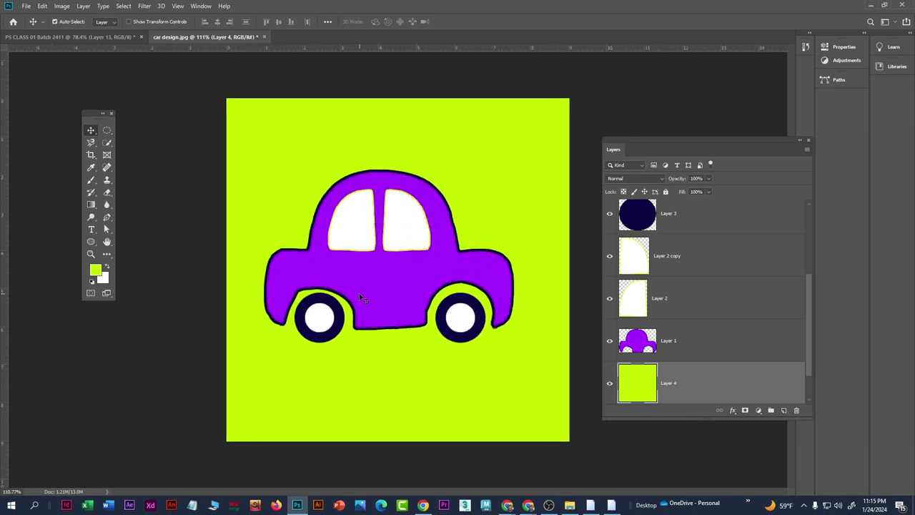
scroll(362, 298, up, 1)
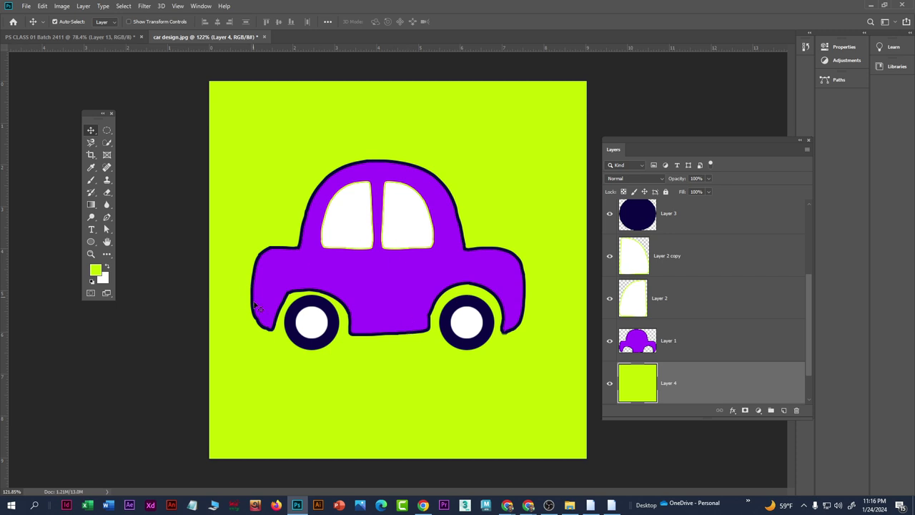
Step: Move the left wheel's white hub circle up to the canvas top-right and centre it in view
mouse_move(309, 329)
mouse_down()
mouse_move(293, 266)
mouse_move(294, 322)
mouse_move(465, 196)
mouse_move(473, 218)
mouse_move(318, 310)
mouse_move(304, 331)
mouse_up()
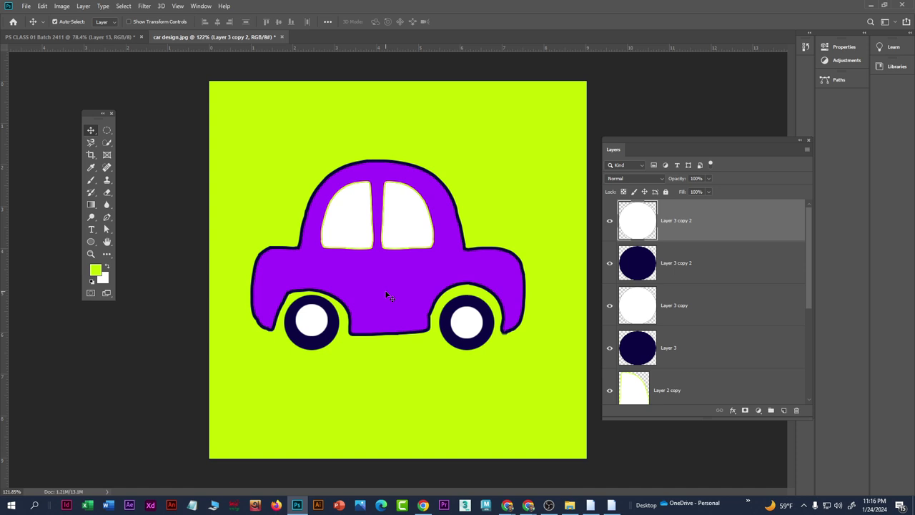
scroll(533, 82, up, 3)
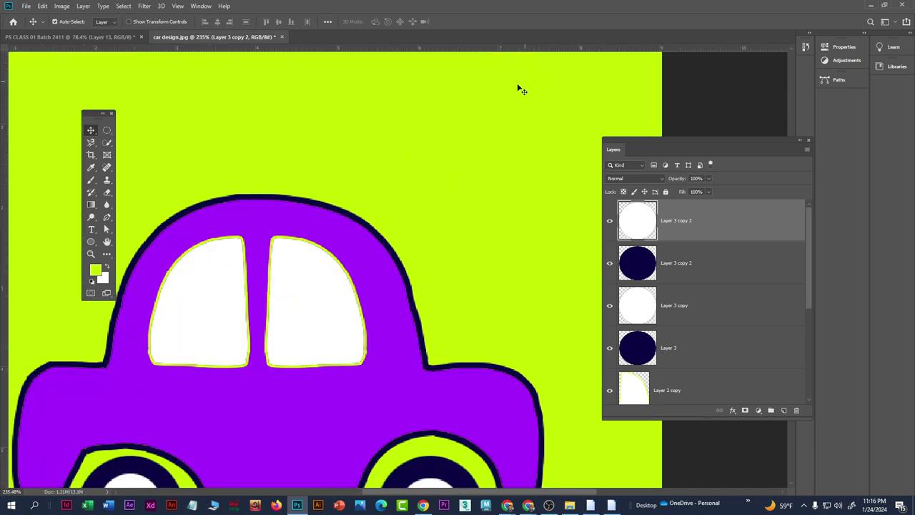
scroll(500, 100, up, 1)
drag(407, 133, 336, 359)
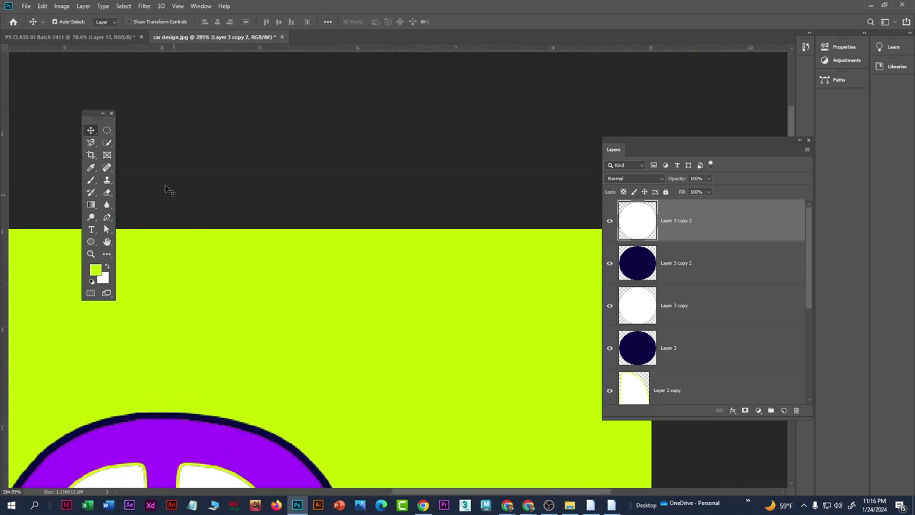
click(107, 130)
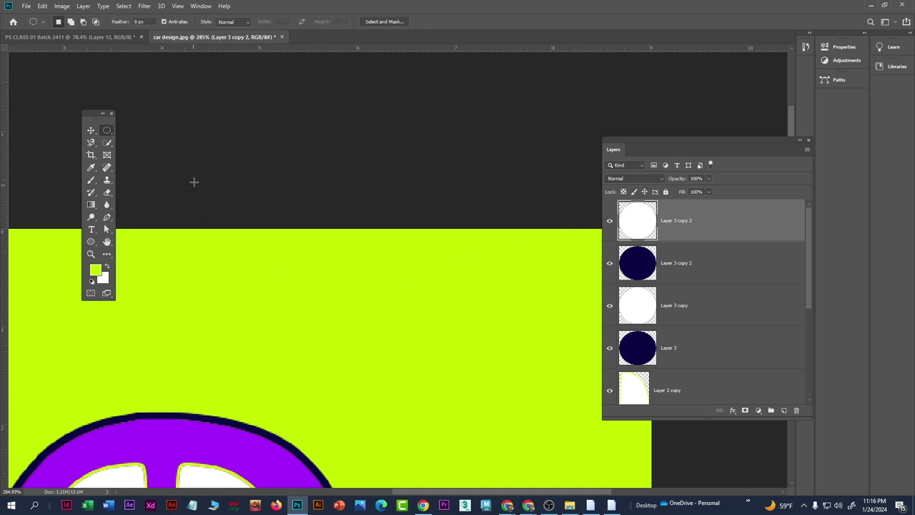
click(91, 130)
scroll(447, 262, down, 6)
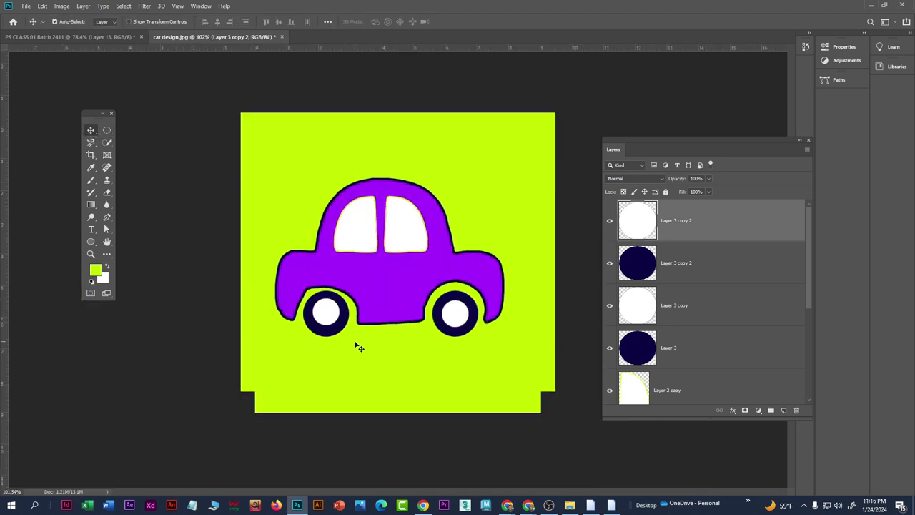
drag(337, 314, 498, 148)
scroll(506, 117, up, 1)
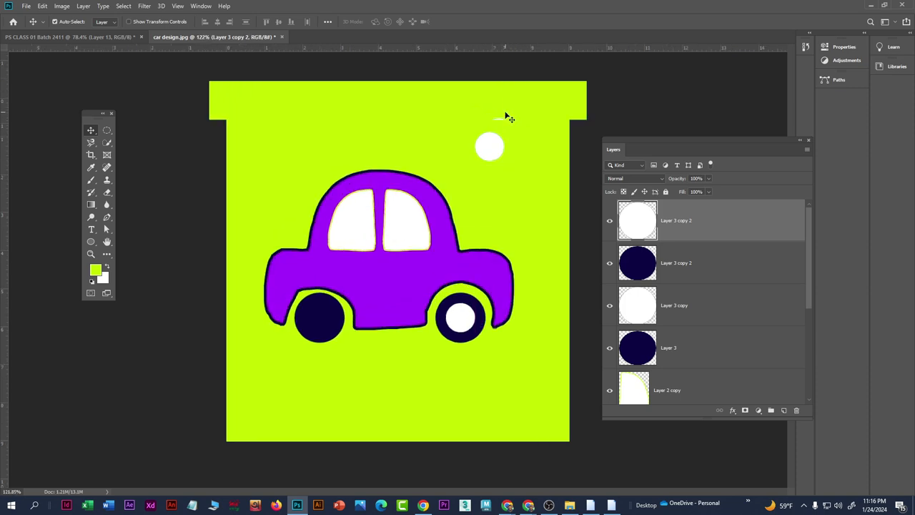
scroll(515, 107, up, 8)
drag(521, 186, 384, 326)
Step: Delete the circle's lower half with a rectangular selection, undo it, and clear the selection
click(107, 131)
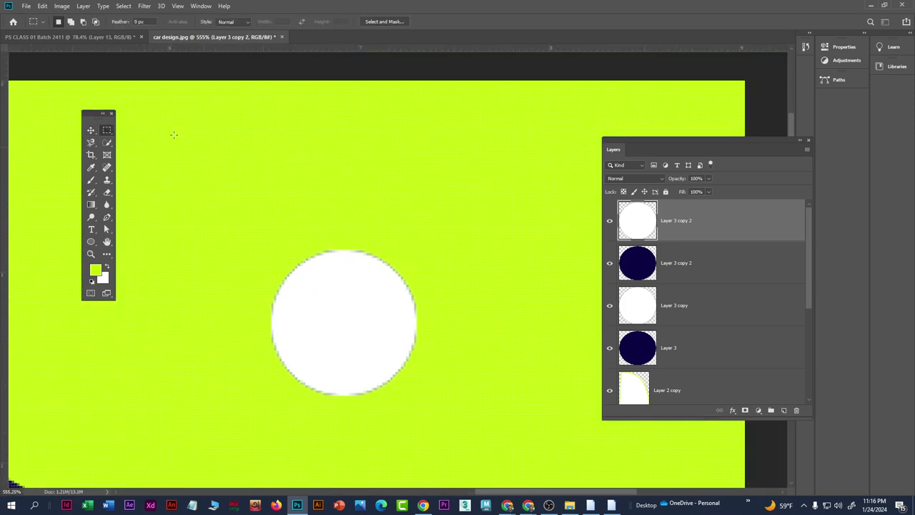
right_click(107, 132)
click(133, 132)
drag(239, 306, 468, 423)
key(Delete)
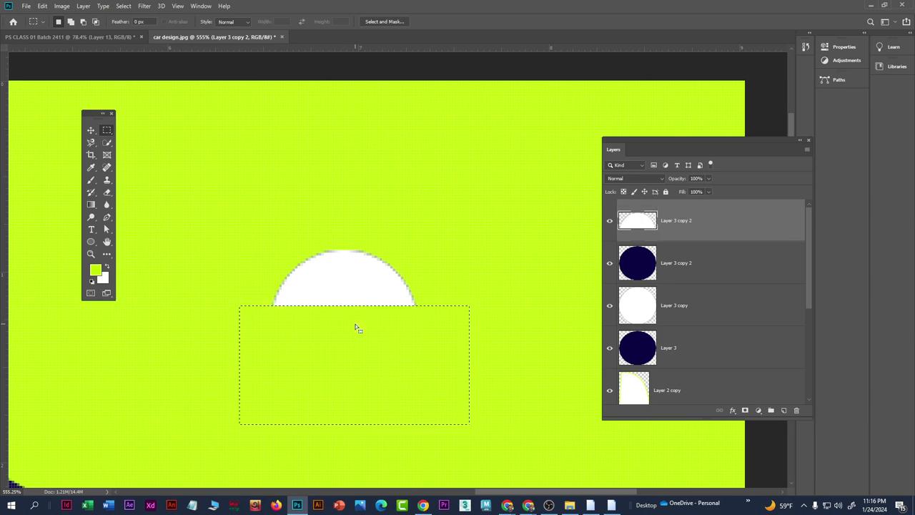
key(ctrl+z)
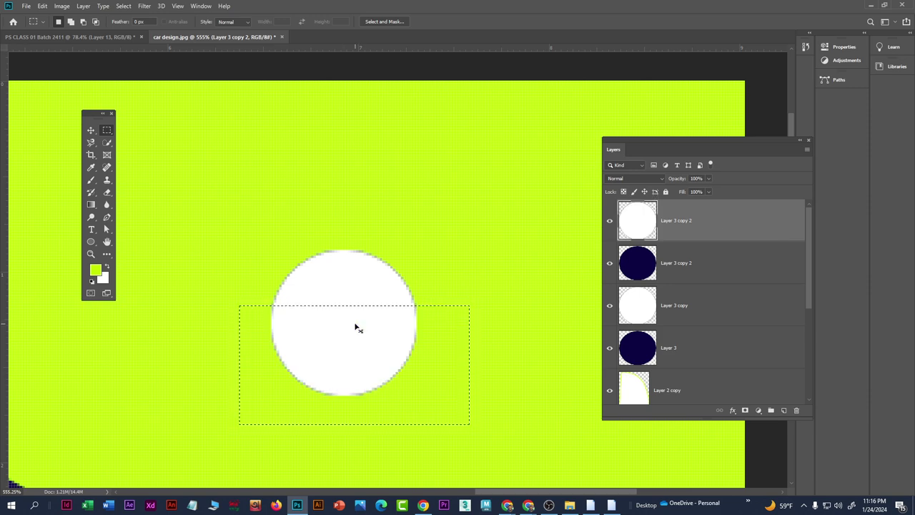
click(336, 326)
scroll(337, 300, down, 1)
scroll(233, 262, down, 1)
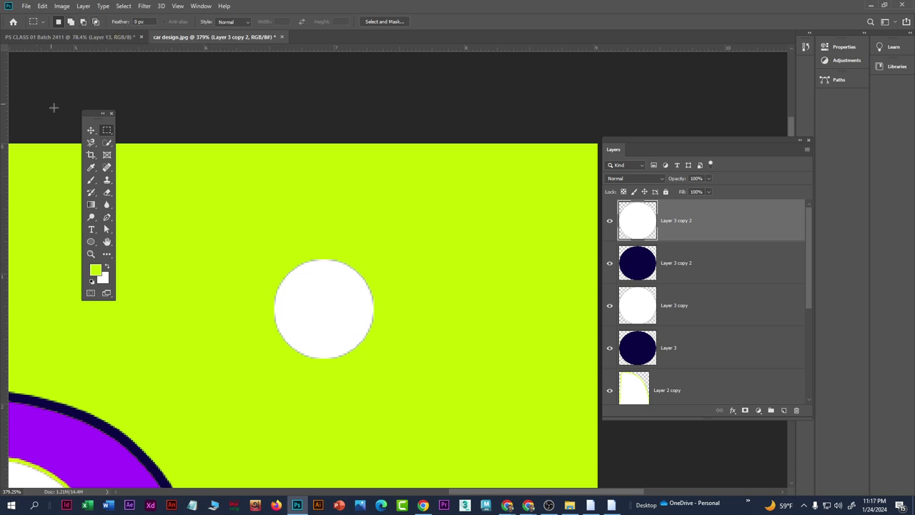
Step: With the Move tool active, zoom out and undo to put the white circle back in the left wheel
click(90, 131)
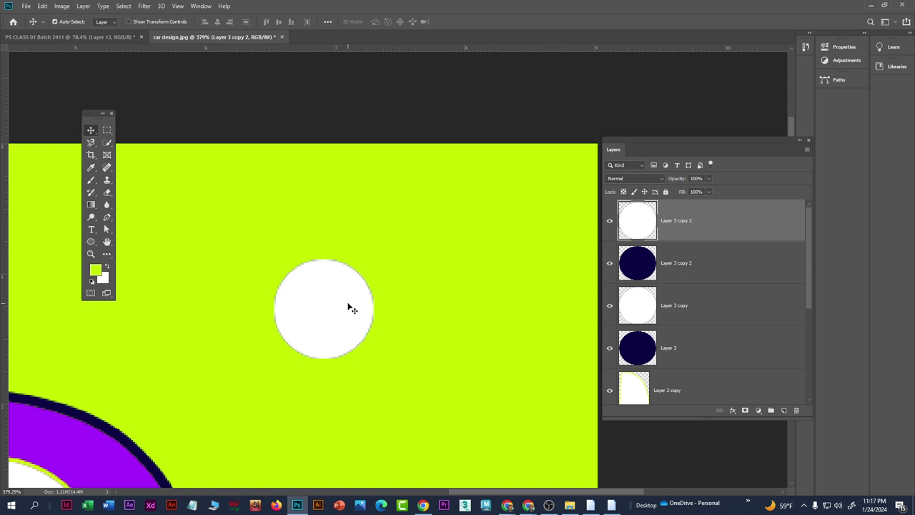
scroll(336, 254, down, 5)
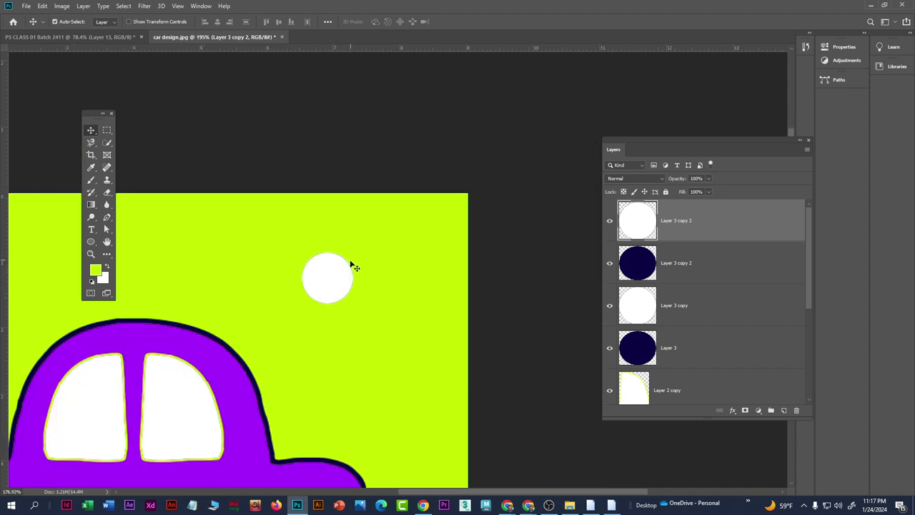
scroll(358, 286, down, 3)
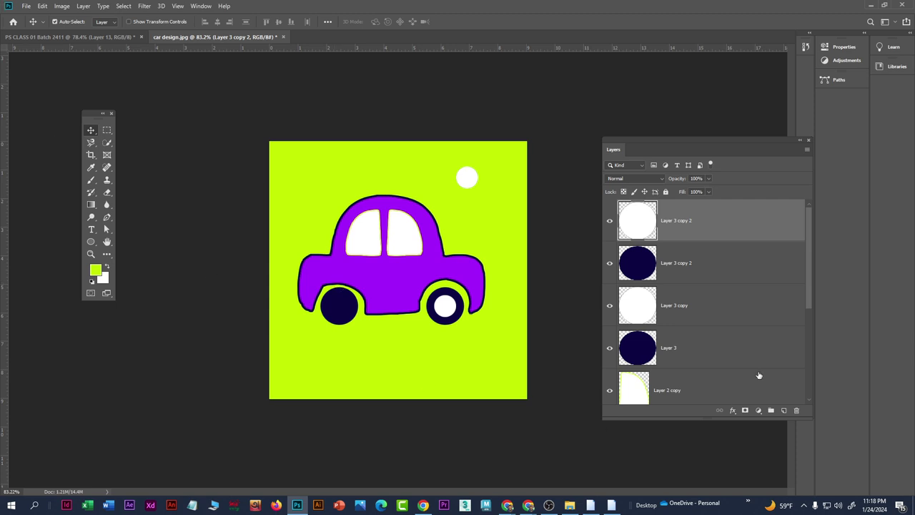
key(ctrl+shift+d)
key(ctrl+z)
key(ctrl+z)
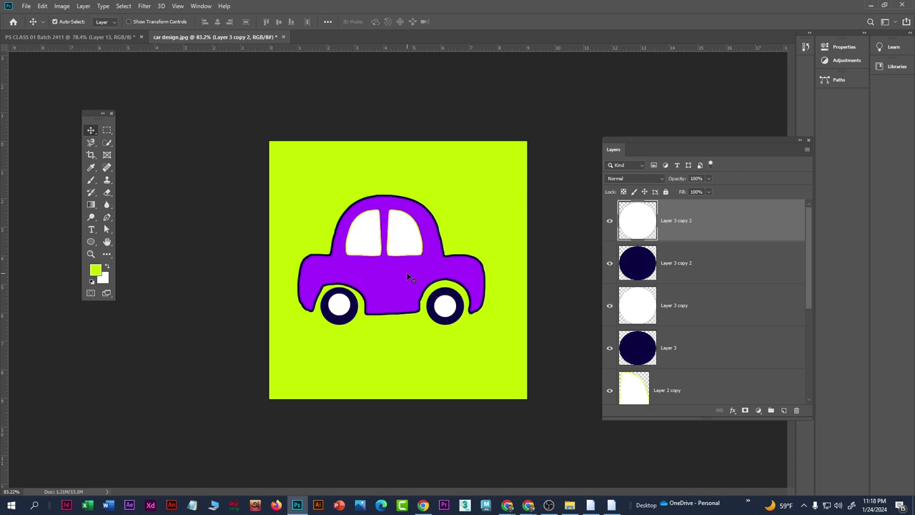
Step: Save the artwork as car design.psd in Photoshop format with maximized compatibility, then check the folder
click(26, 5)
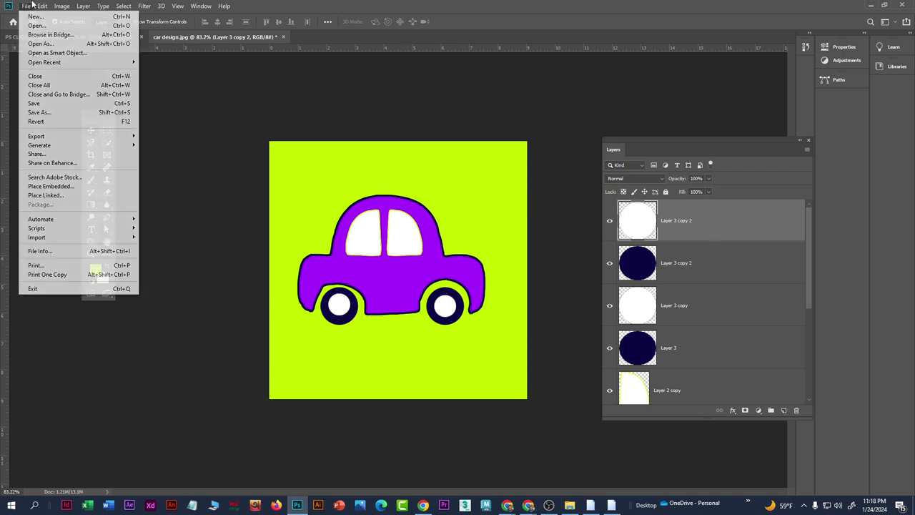
click(63, 112)
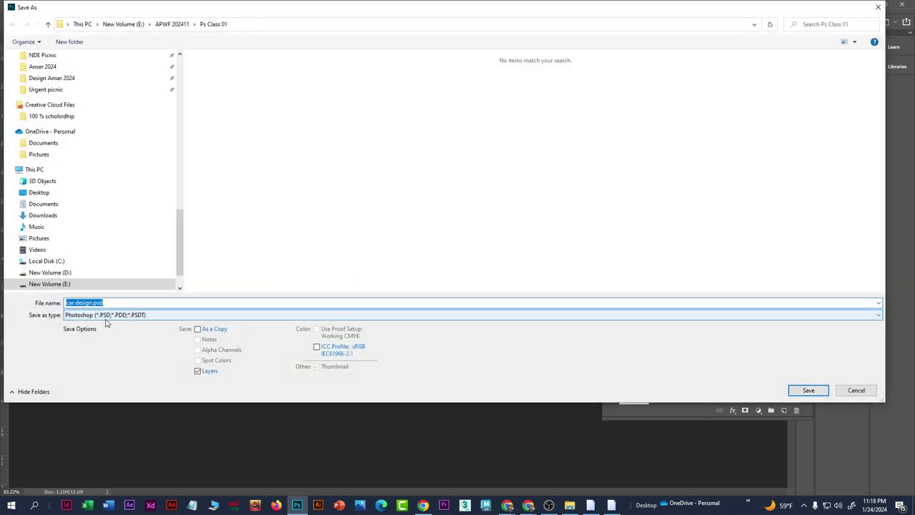
click(116, 315)
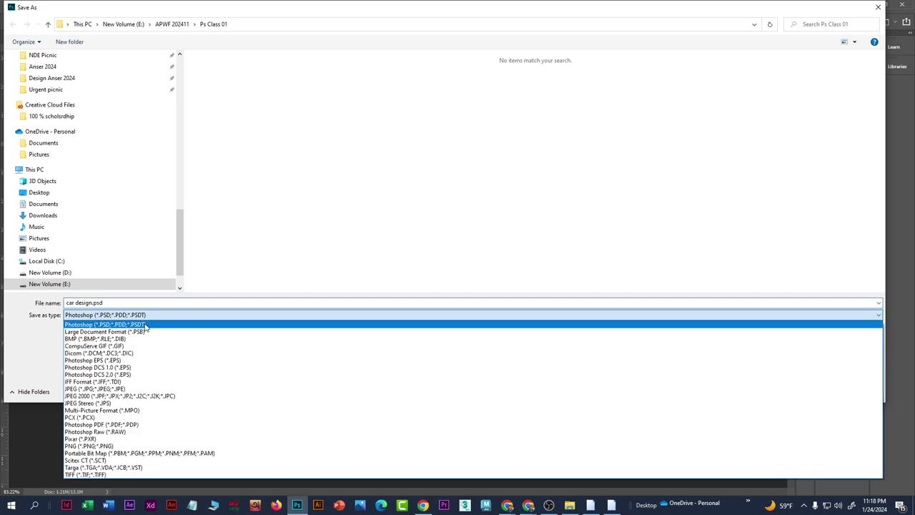
click(105, 324)
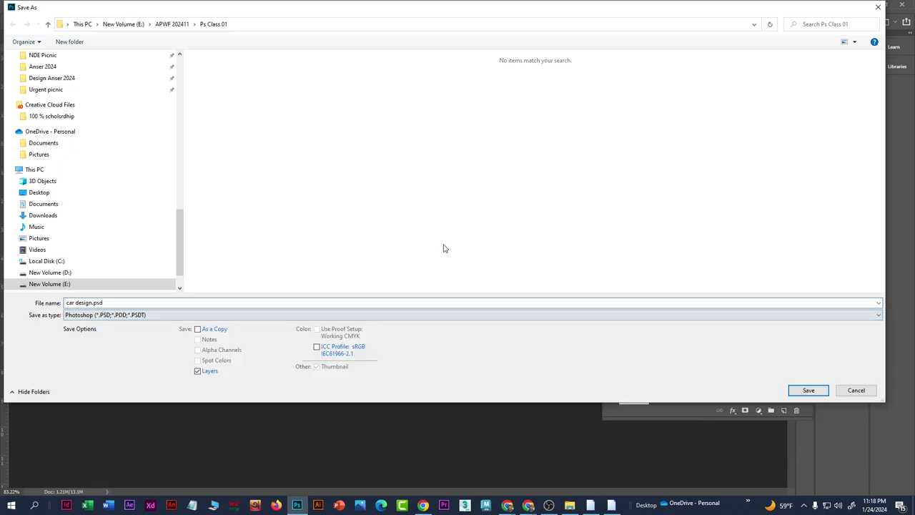
click(809, 390)
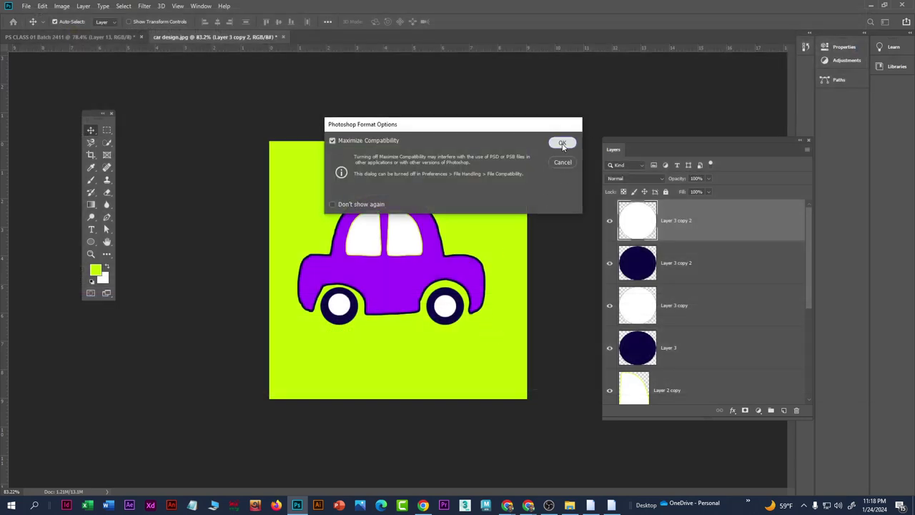
click(562, 143)
click(570, 506)
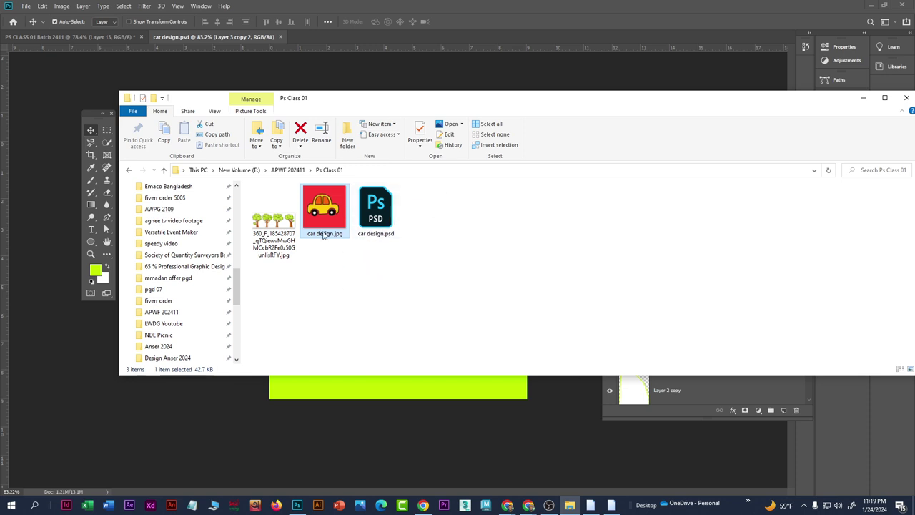
click(864, 100)
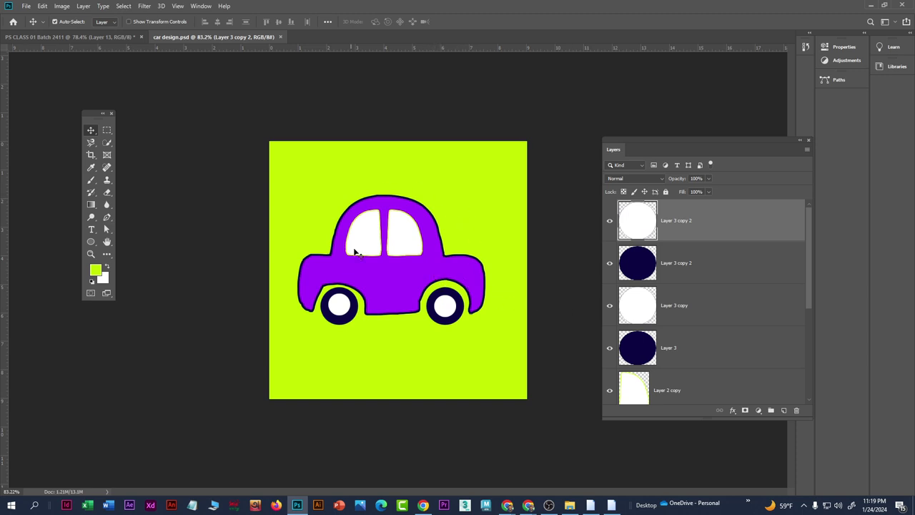
Step: Save a JPEG copy named car design2.jpg, accepting the JPEG quality options
scroll(410, 268, up, 2)
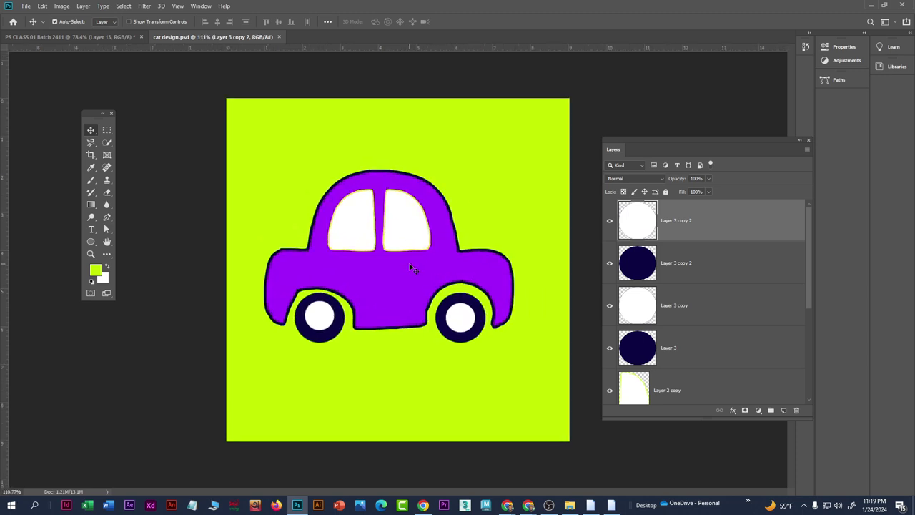
click(26, 5)
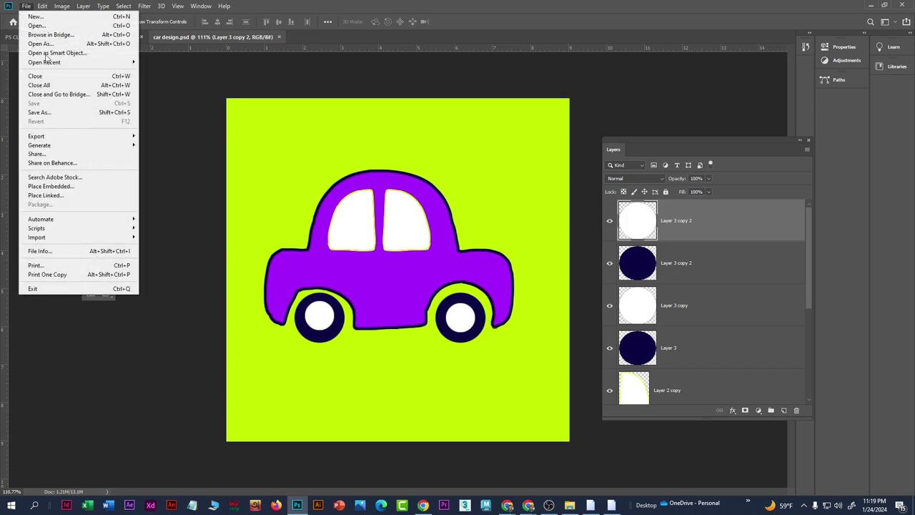
click(72, 112)
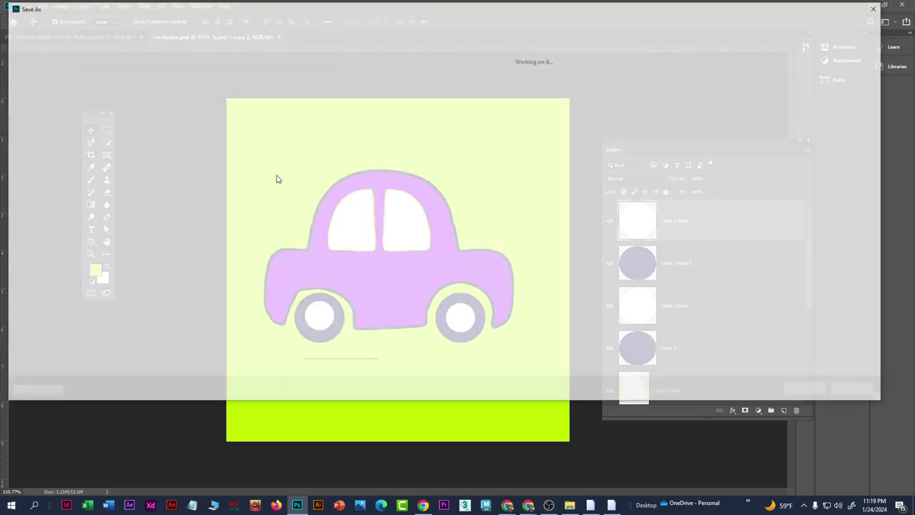
click(165, 315)
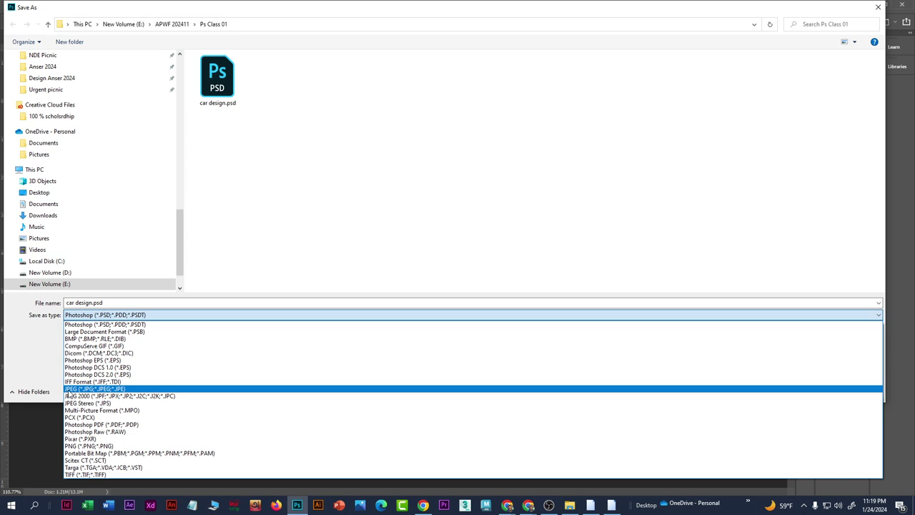
click(69, 390)
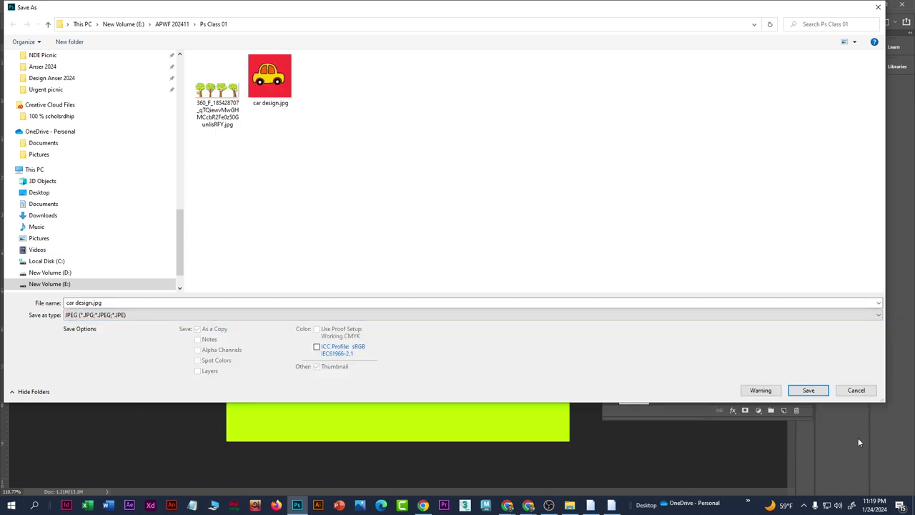
click(317, 316)
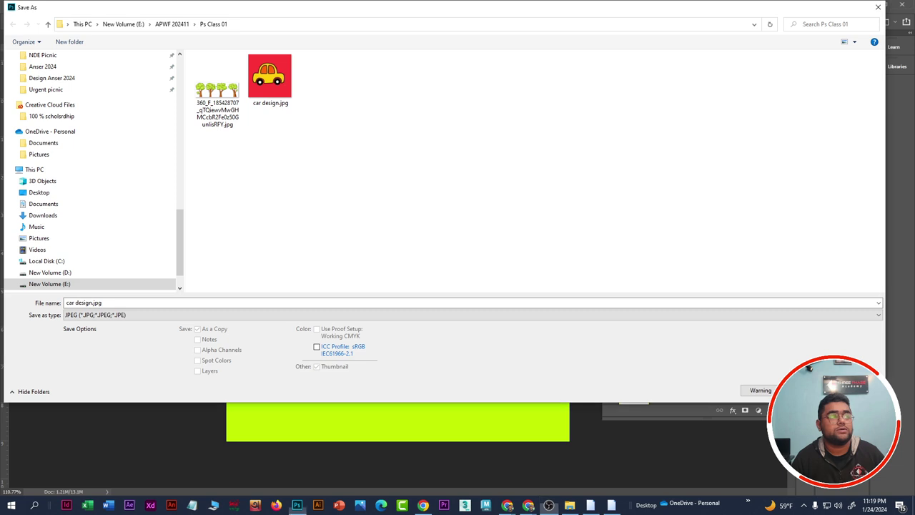
drag(111, 302, 77, 301)
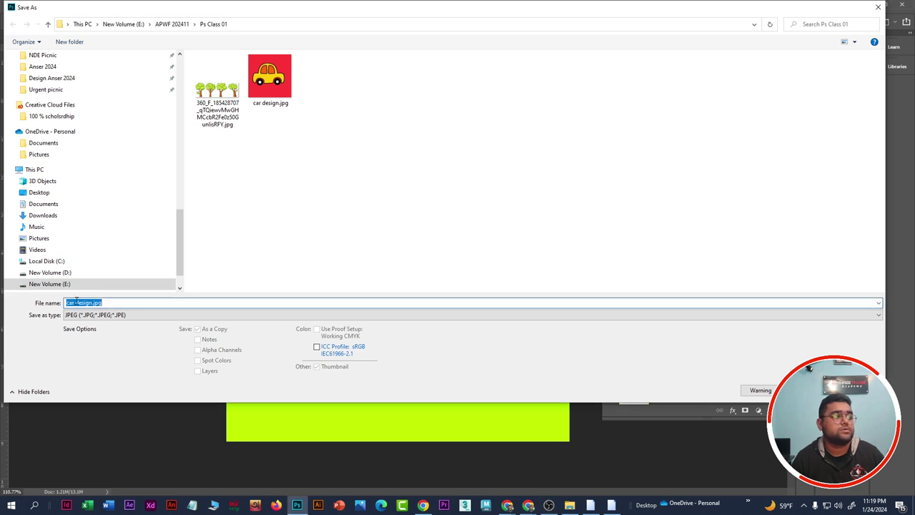
click(91, 303)
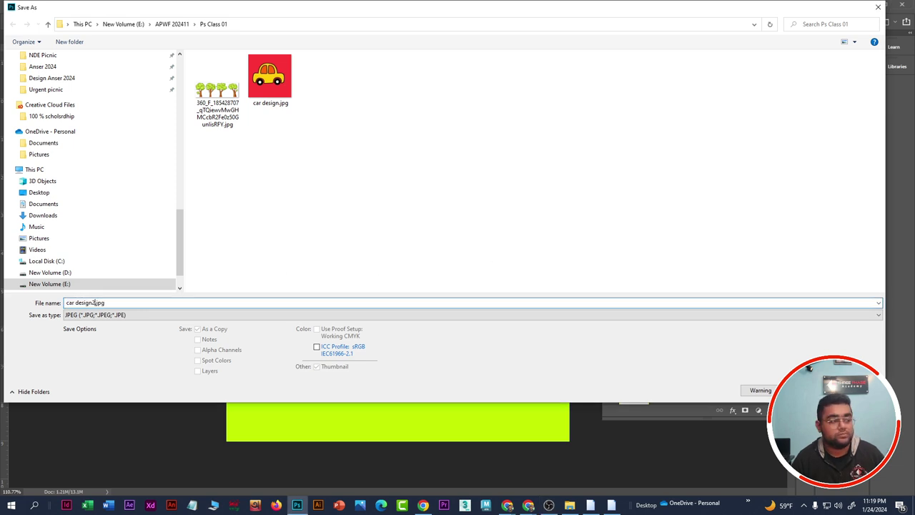
key(Return)
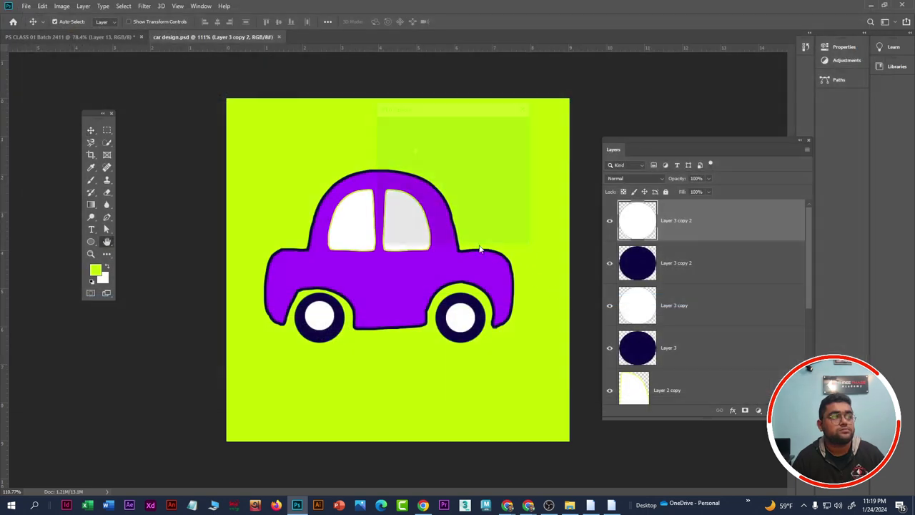
click(508, 125)
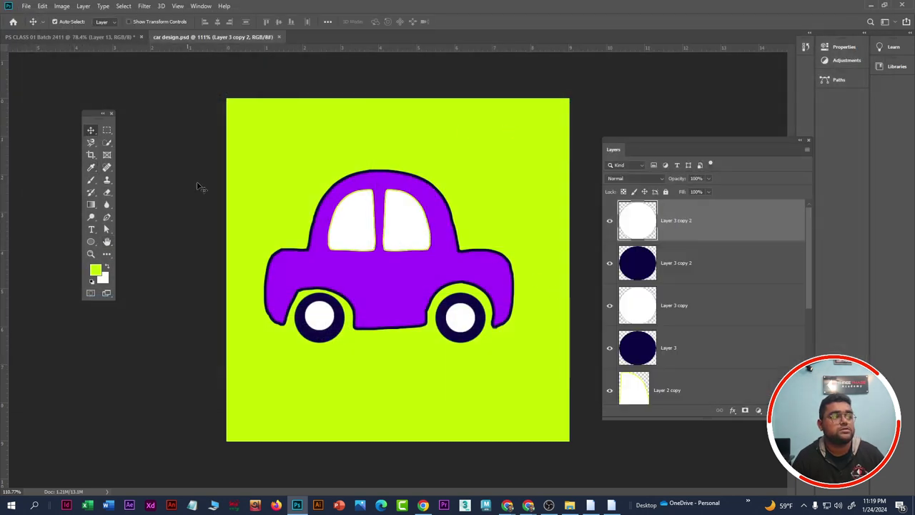
Step: Preview car design2.jpg in the Ps Class 01 folder and review the saved car design files
click(570, 505)
click(427, 230)
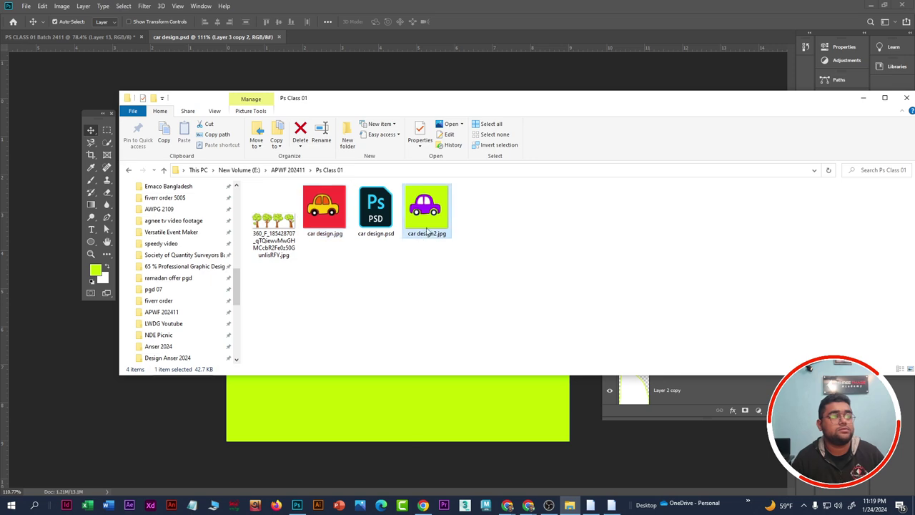
double_click(433, 216)
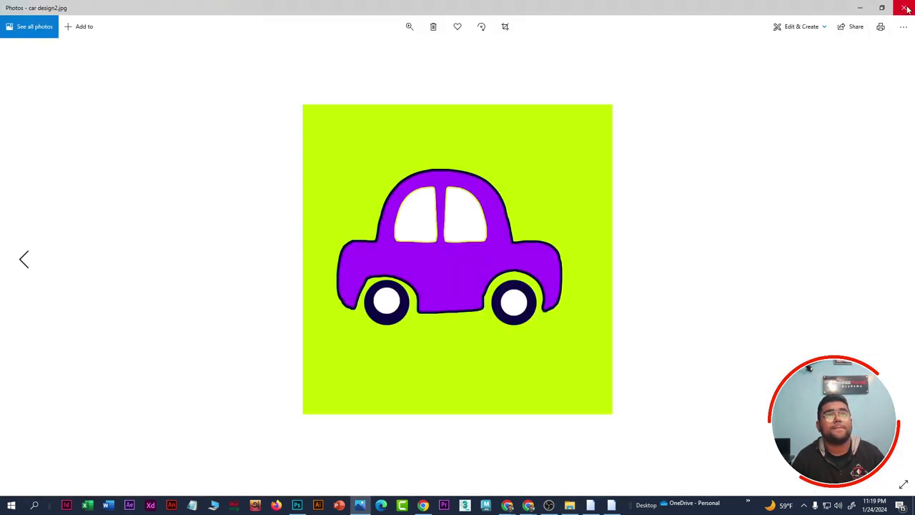
click(910, 6)
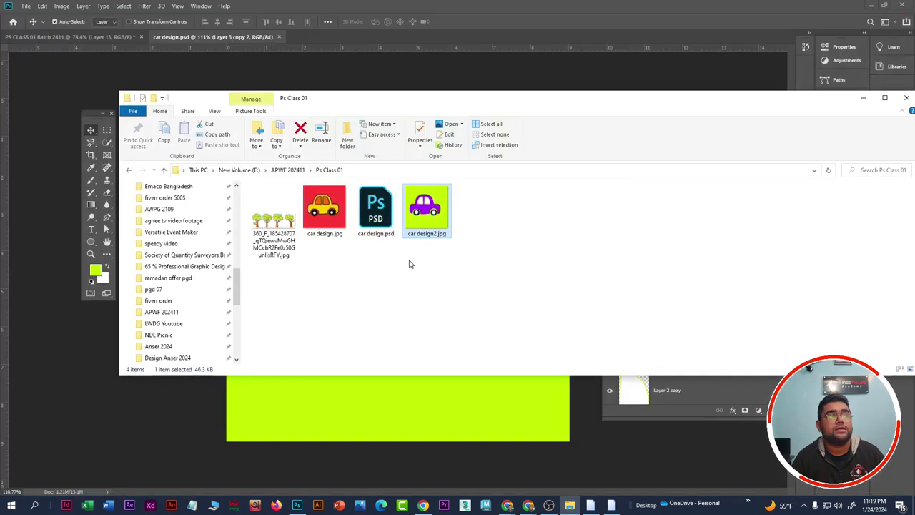
click(379, 215)
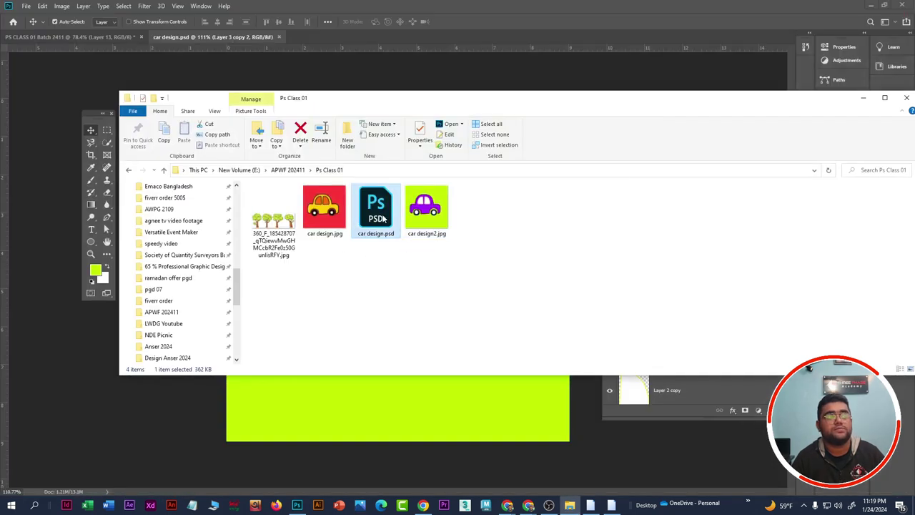
click(414, 275)
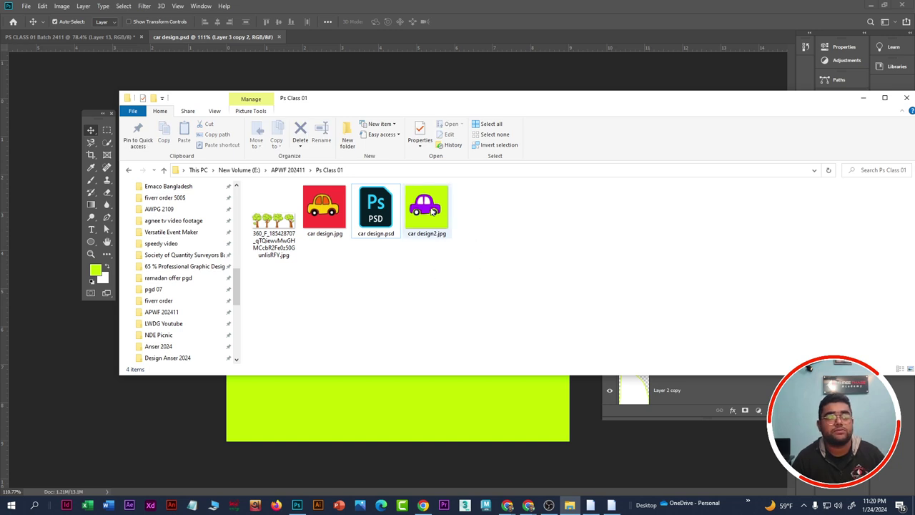
click(433, 211)
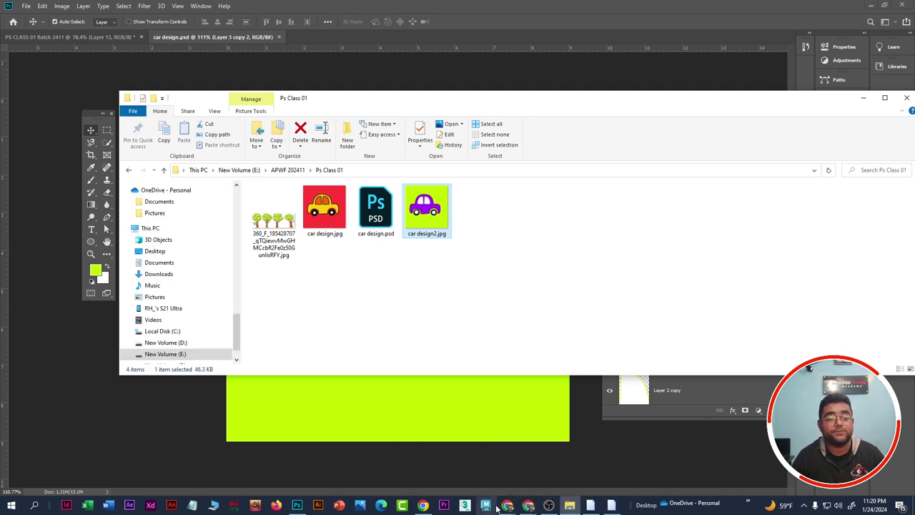
Step: Bring up the Facebook group page and scroll through its feed
mouse_move(509, 508)
click(455, 465)
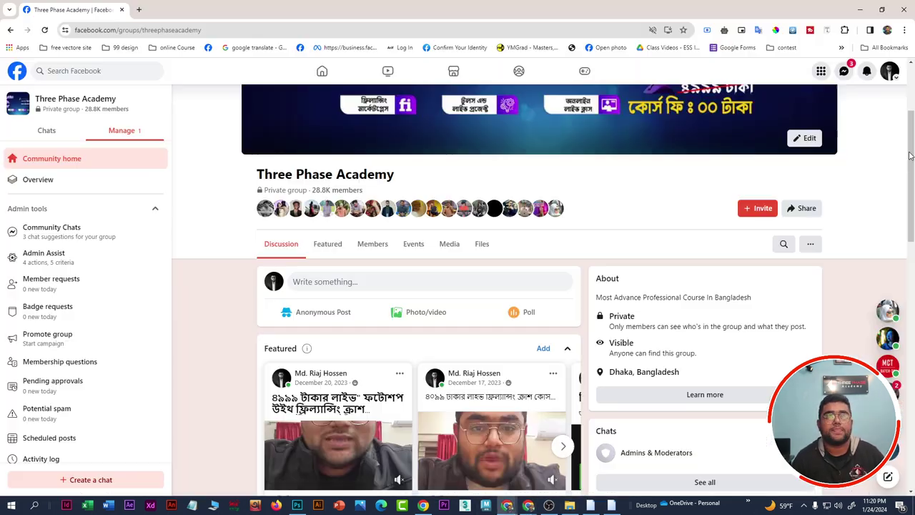
scroll(913, 225, down, 3)
scroll(913, 225, down, 8)
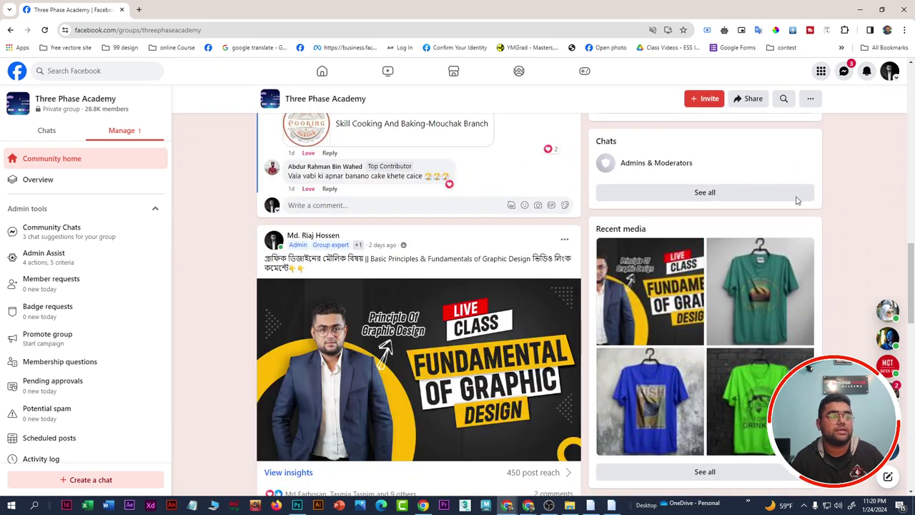
scroll(422, 307, down, 5)
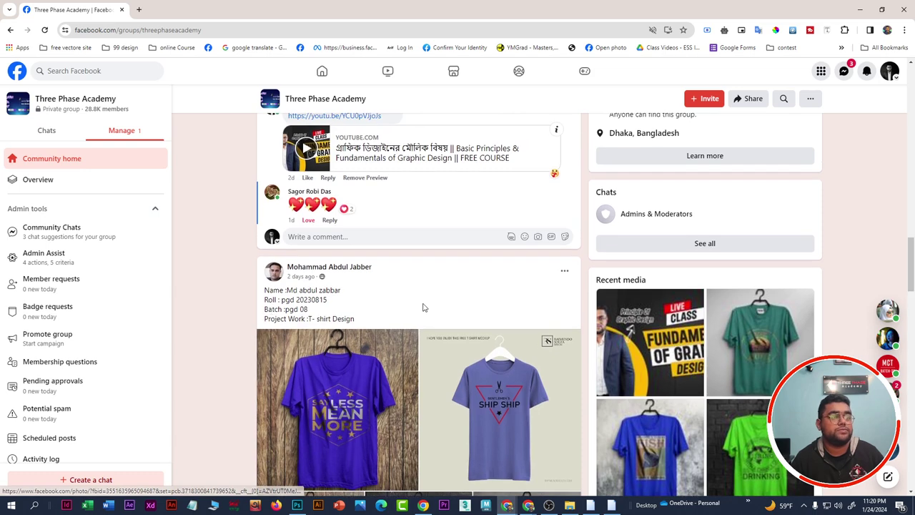
scroll(315, 400, down, 2)
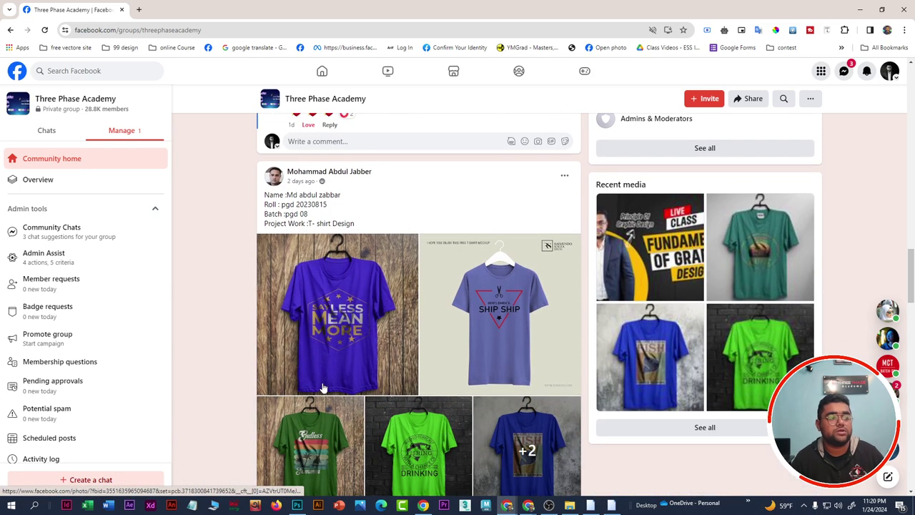
scroll(323, 387, up, 3)
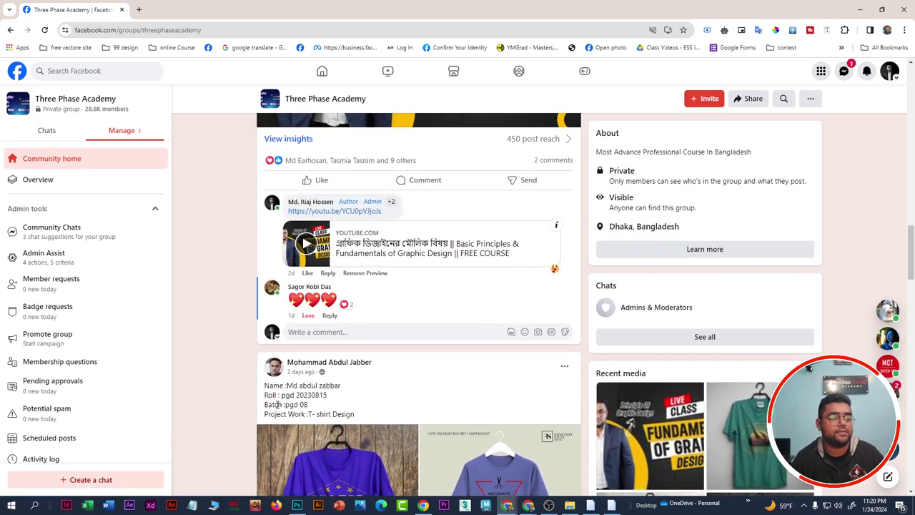
Step: Highlight the roll, batch and 'T- shirt Design' text in a student post, then deselect
drag(264, 400, 336, 405)
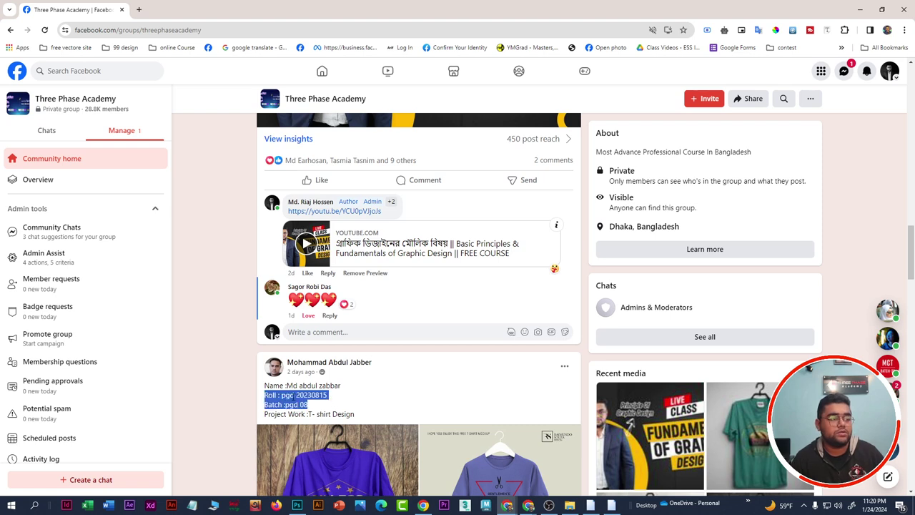
click(297, 394)
drag(275, 396, 294, 395)
click(318, 395)
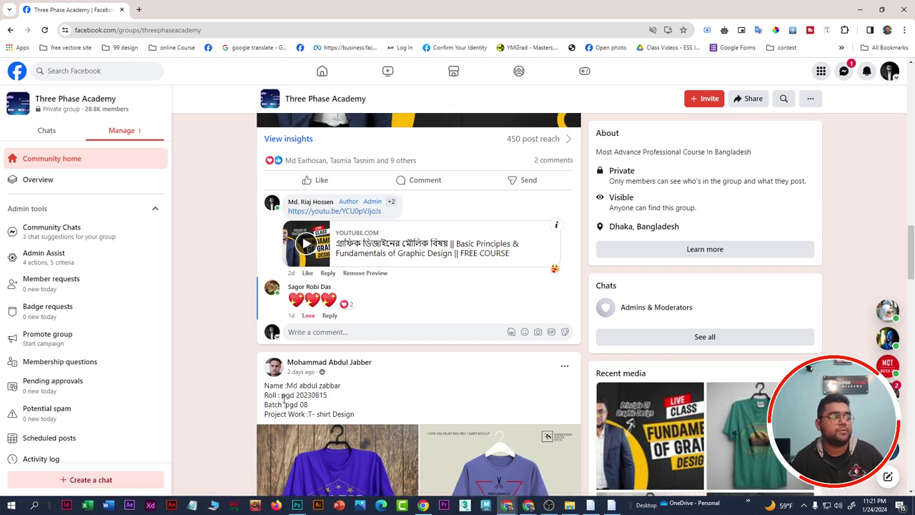
drag(329, 395, 313, 418)
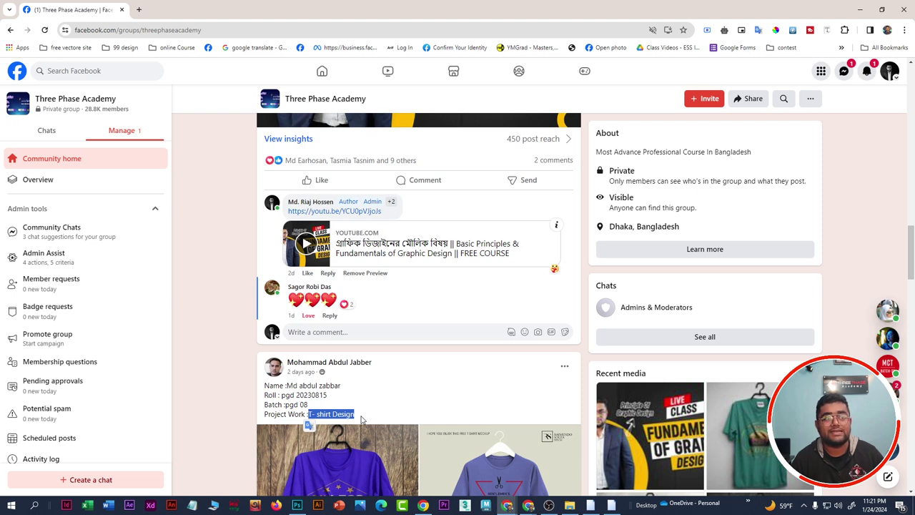
click(281, 423)
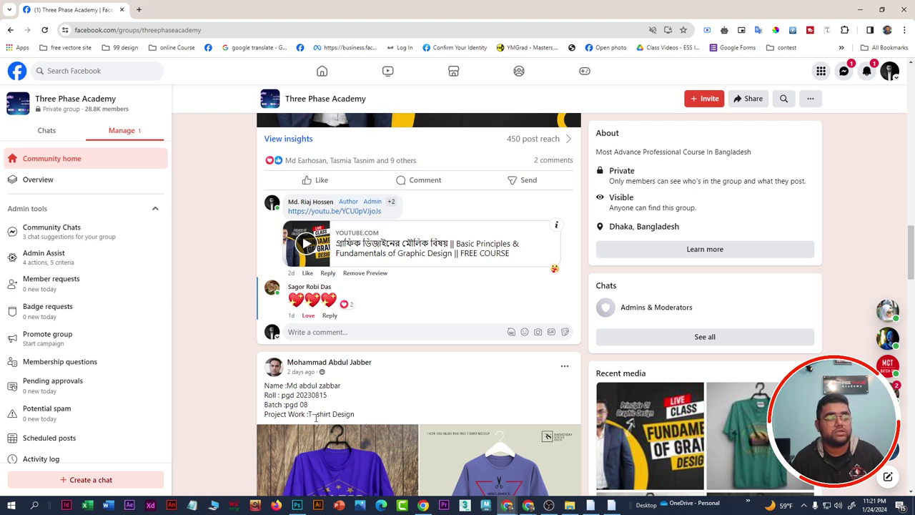
drag(308, 414, 357, 417)
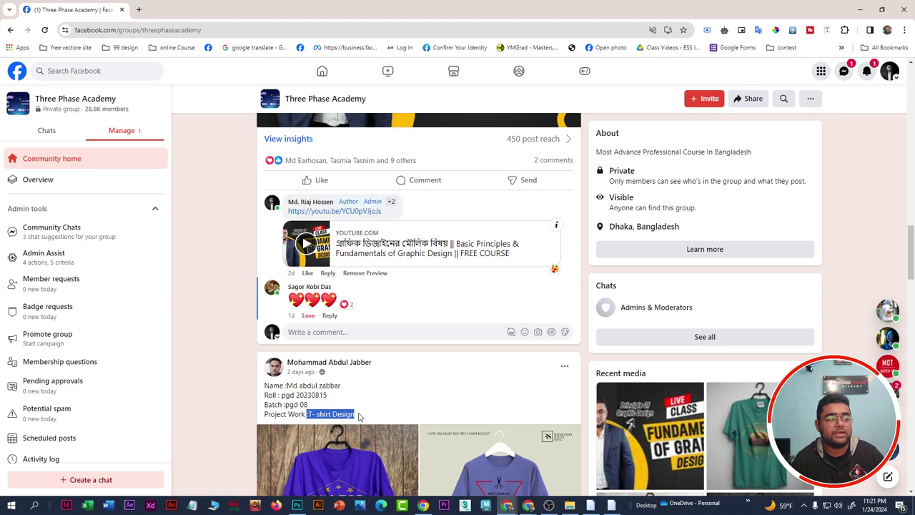
click(288, 402)
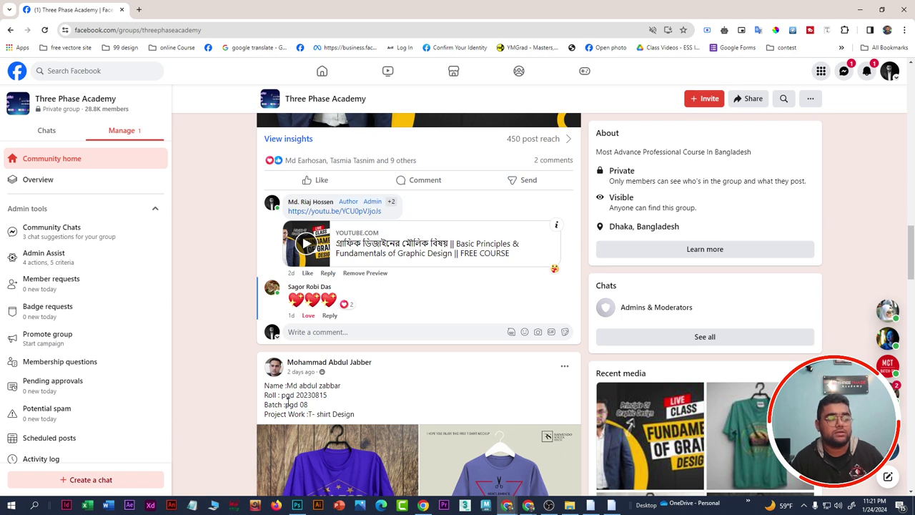
Step: Check the time in the calendar flyout and keep scrolling down the group feed
scroll(393, 390, down, 4)
scroll(392, 390, down, 3)
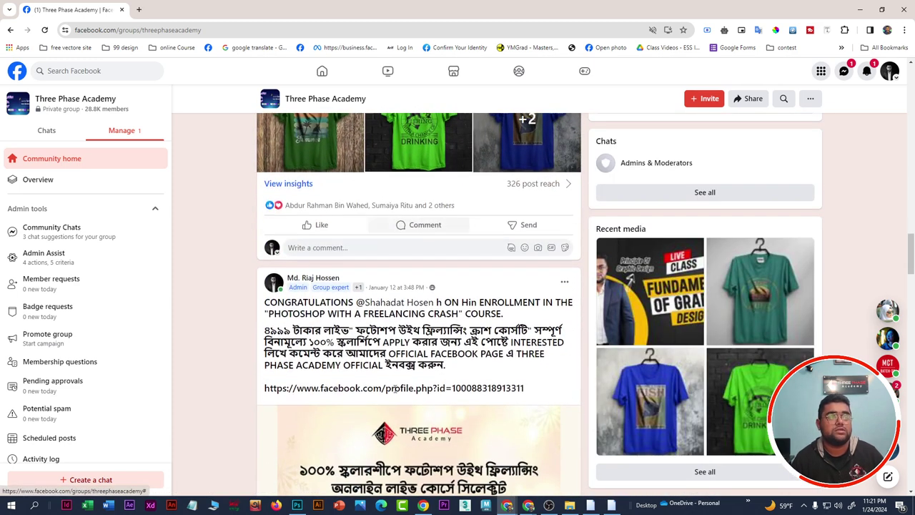
click(871, 509)
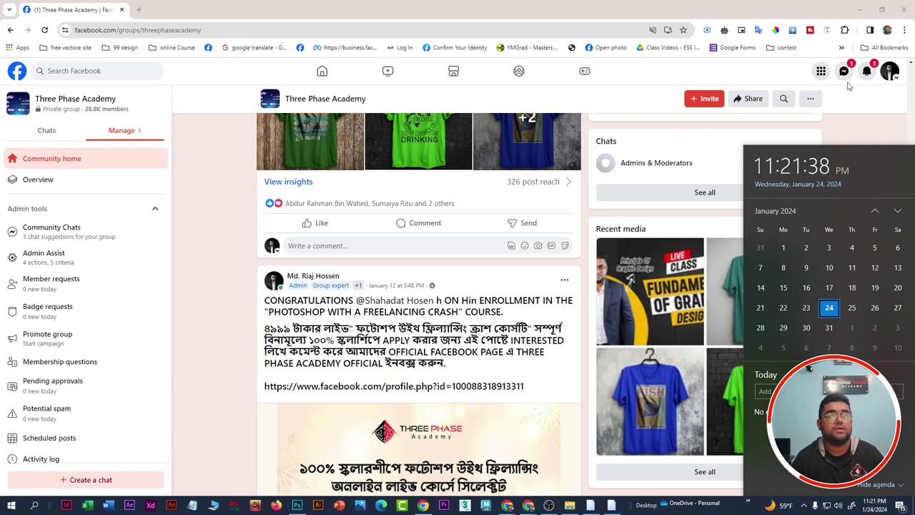
click(866, 505)
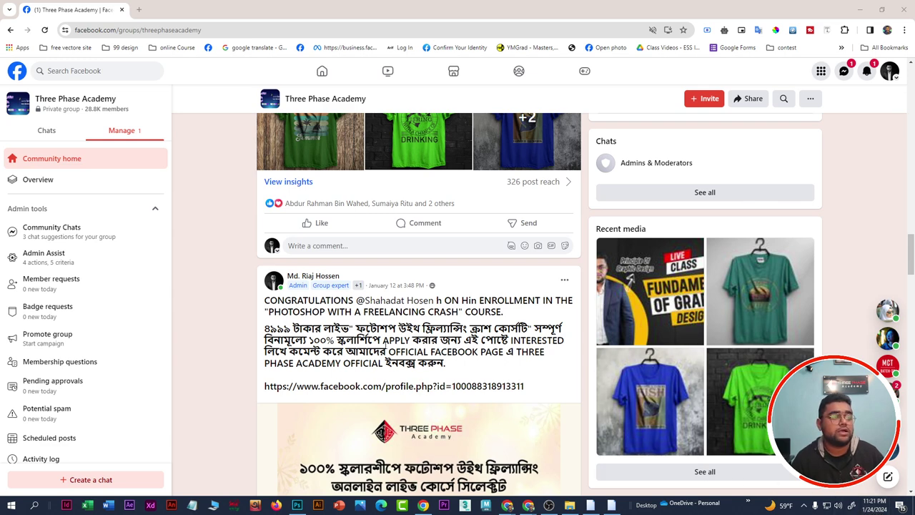
scroll(387, 344, down, 4)
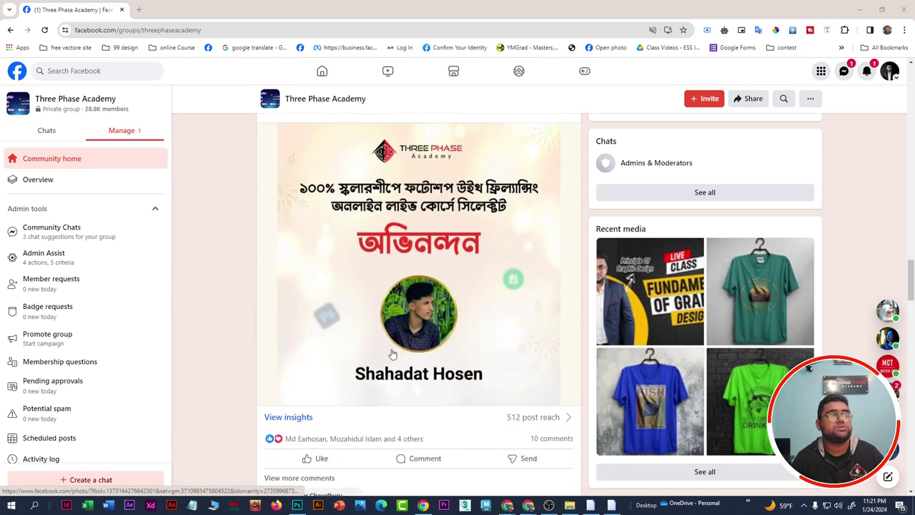
scroll(394, 350, up, 1)
scroll(397, 354, down, 4)
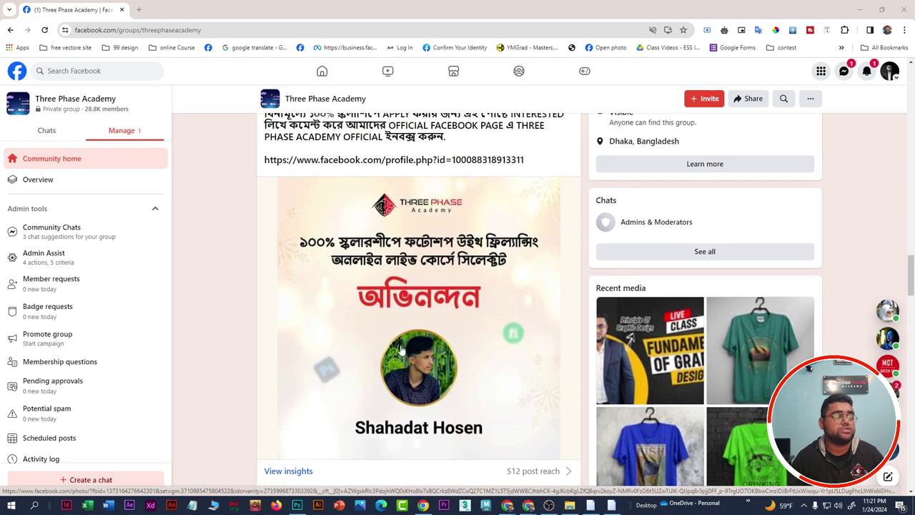
scroll(404, 355, down, 4)
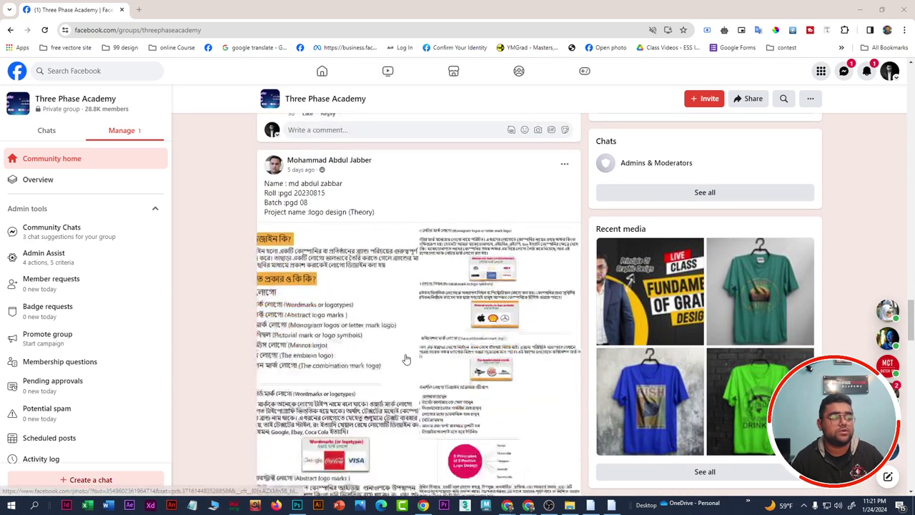
scroll(406, 358, down, 6)
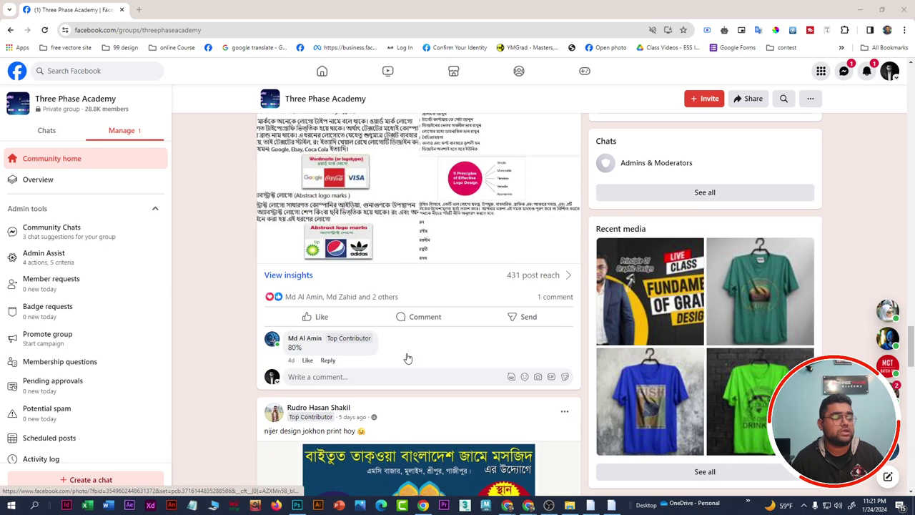
scroll(409, 356, down, 2)
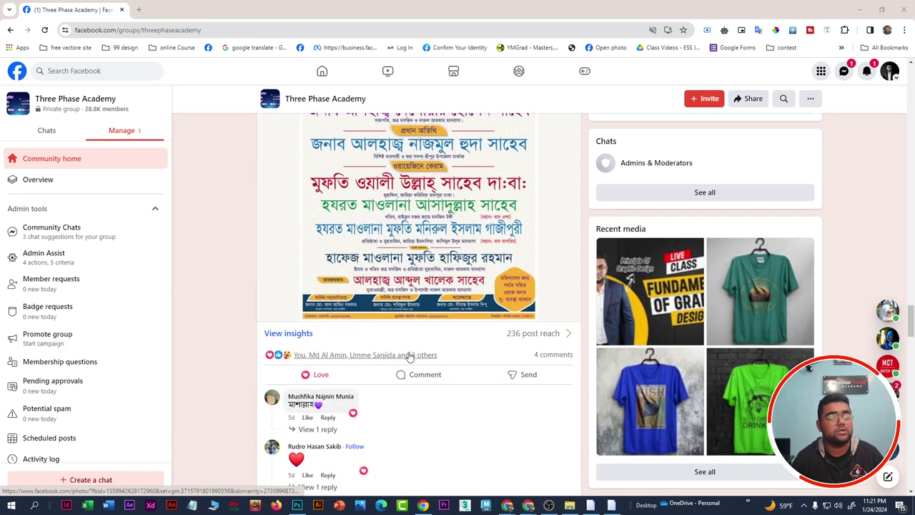
scroll(409, 356, down, 3)
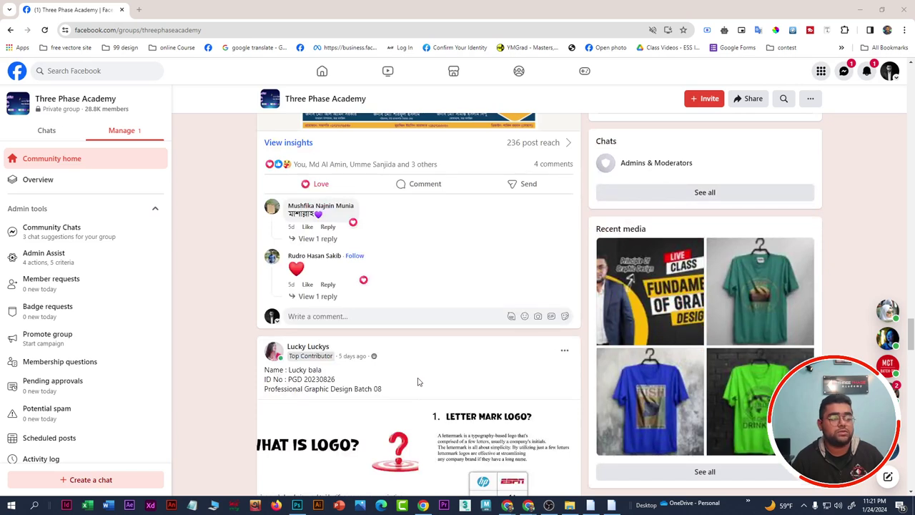
Step: Highlight 'Graphic Design Batch 08' in a post, clear it, and scroll further down
drag(385, 390, 303, 394)
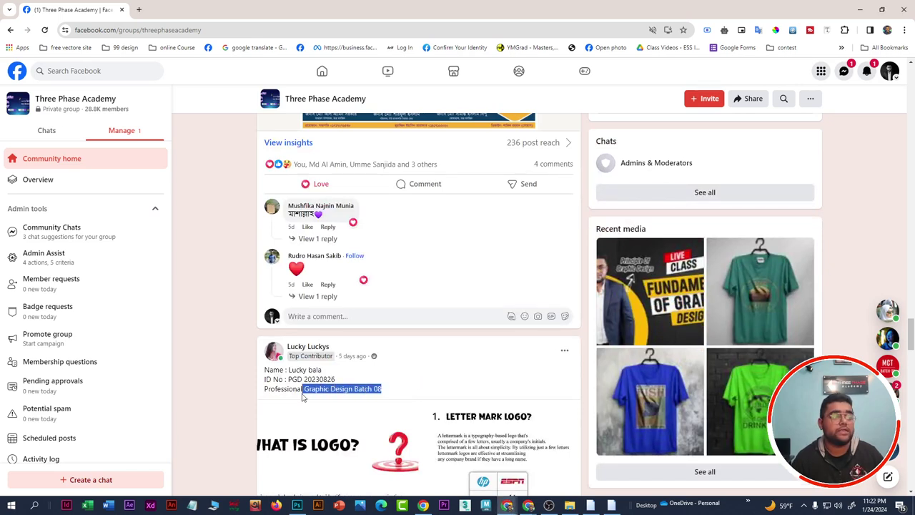
click(436, 388)
scroll(442, 387, down, 10)
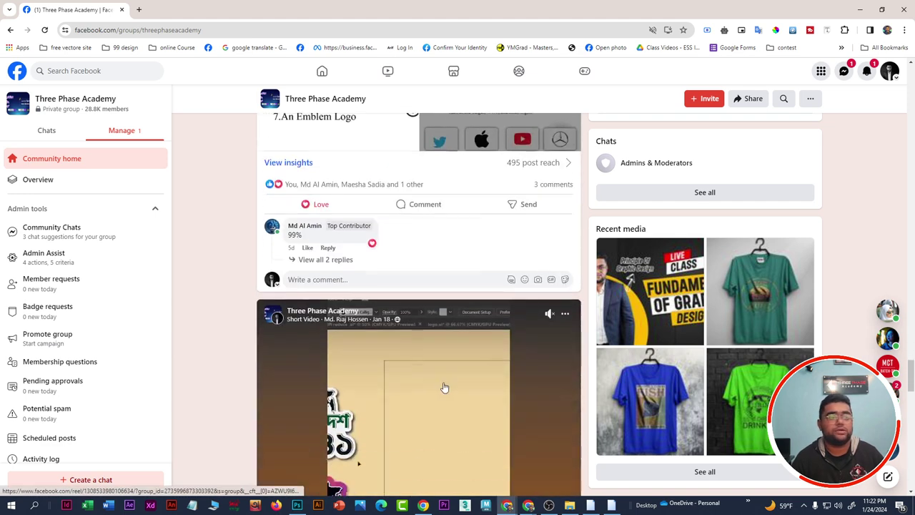
scroll(444, 387, down, 6)
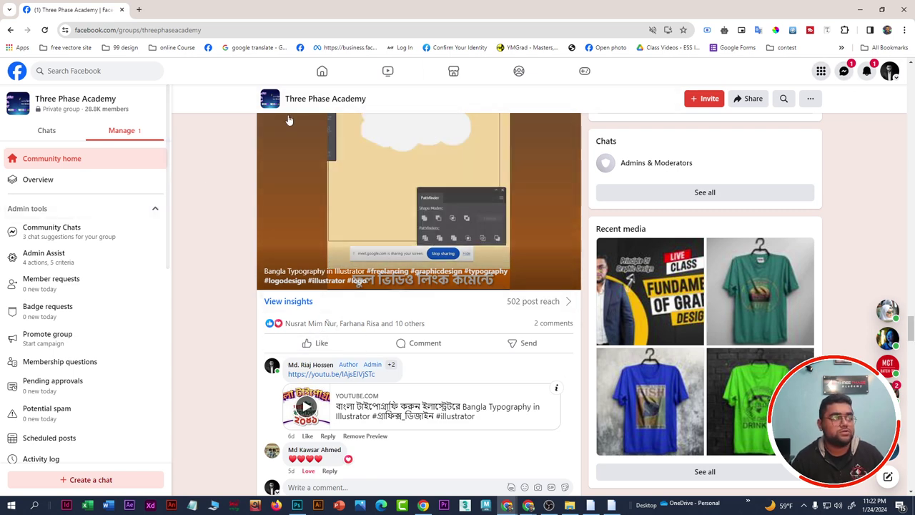
scroll(384, 327, down, 5)
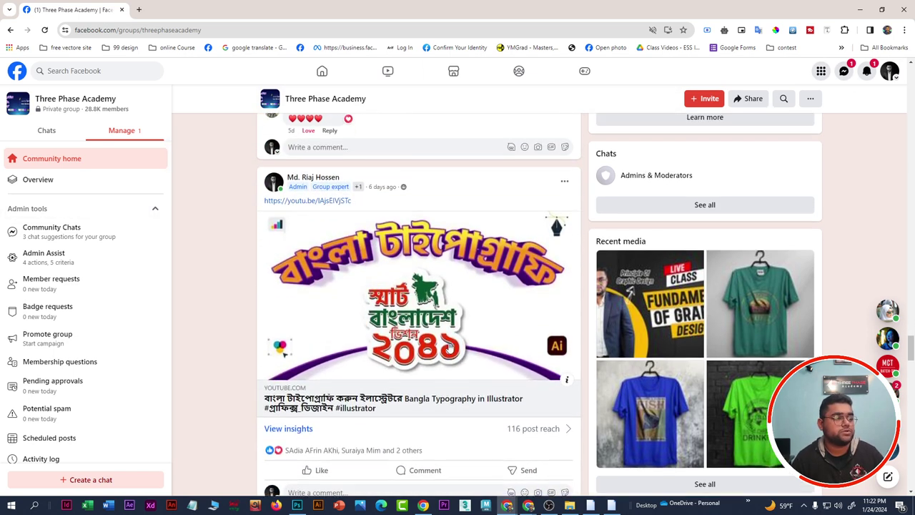
scroll(451, 340, down, 4)
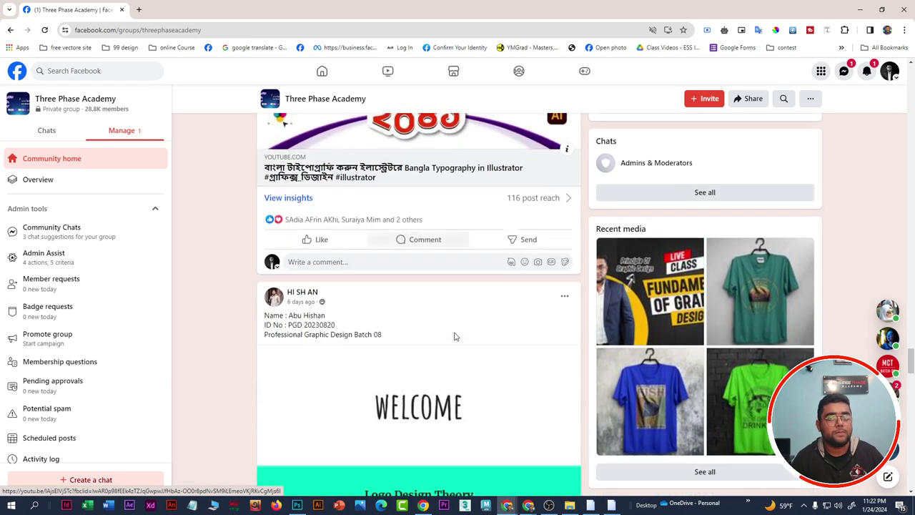
scroll(456, 336, down, 4)
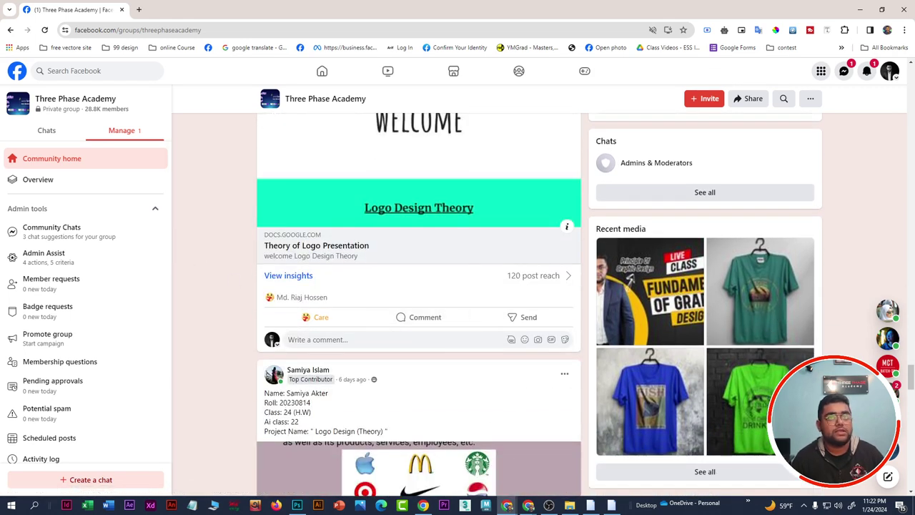
Step: Close car design.psd and the PS CLASS 01 Batch 2411 tree document without saving changes
click(298, 505)
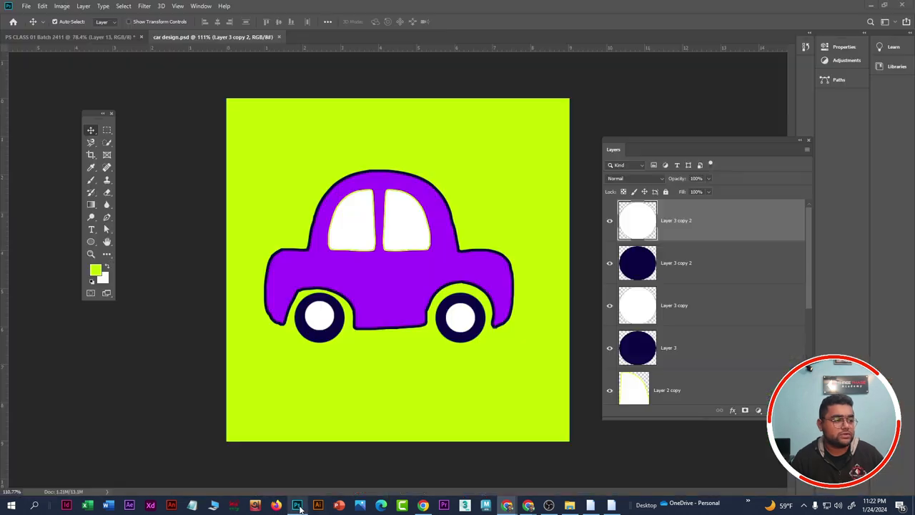
click(278, 37)
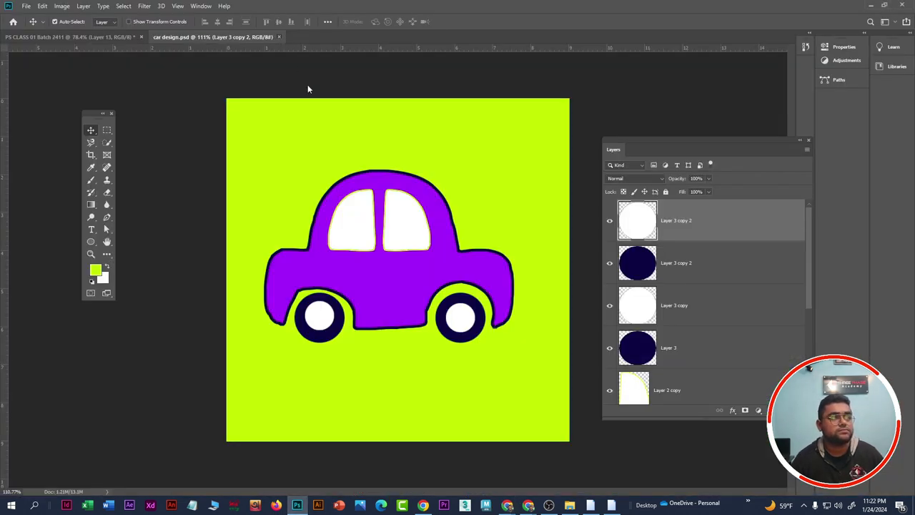
click(141, 37)
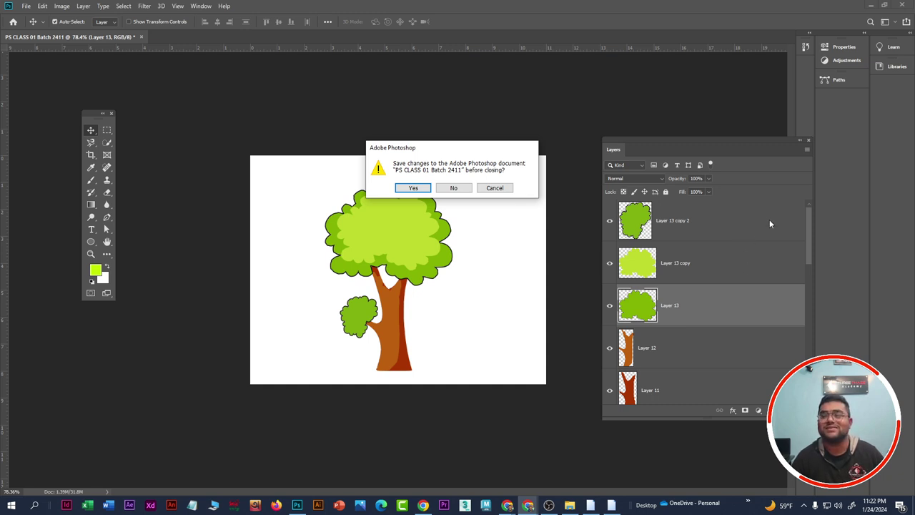
click(457, 188)
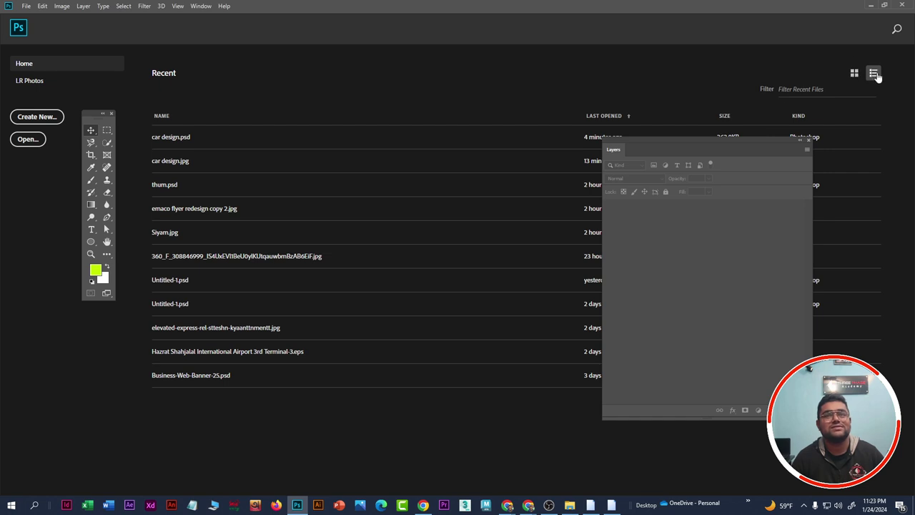
Step: Toggle Recent files between thumbnails and list, and move the Layers and Tools panels aside
click(854, 73)
click(874, 73)
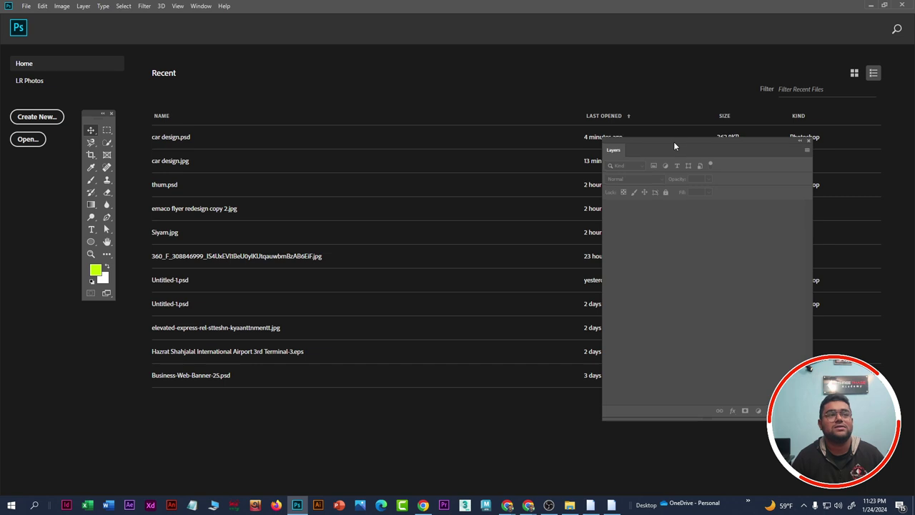
drag(674, 142, 735, 119)
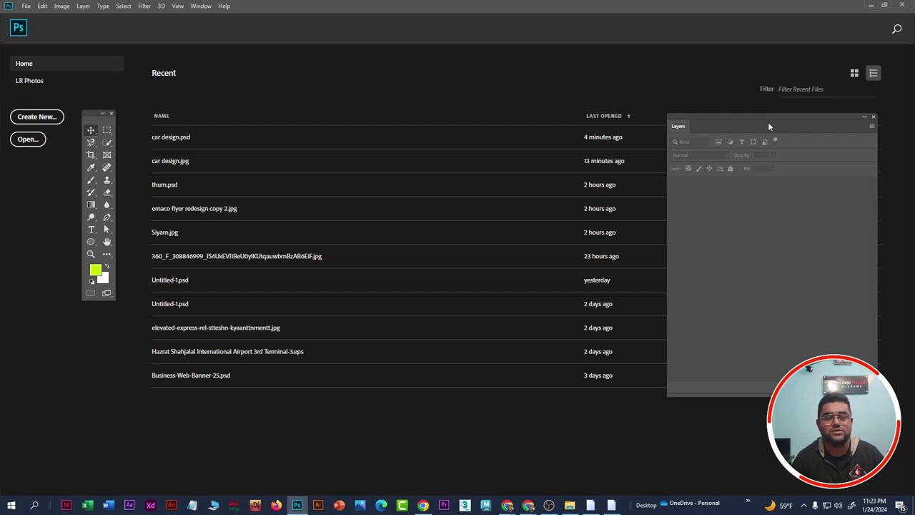
mouse_move(769, 125)
mouse_down()
mouse_move(735, 121)
mouse_move(770, 124)
mouse_up()
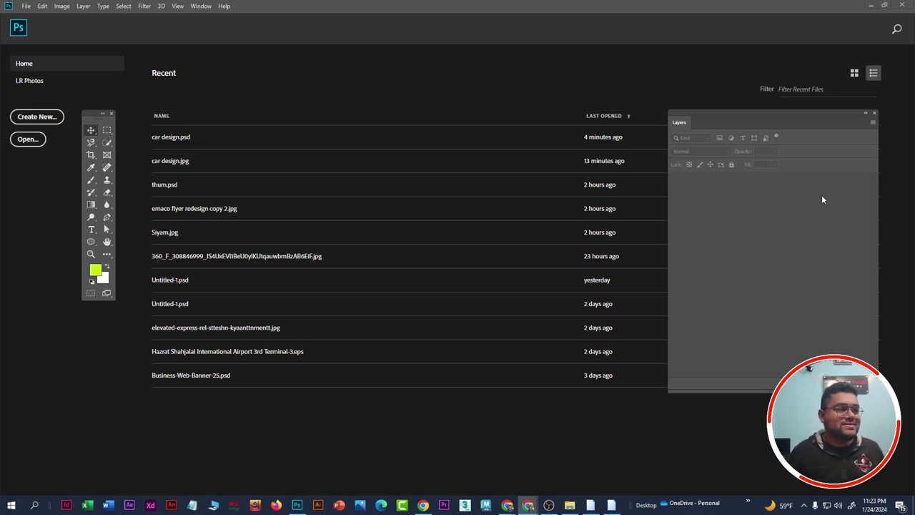
drag(90, 115, 23, 158)
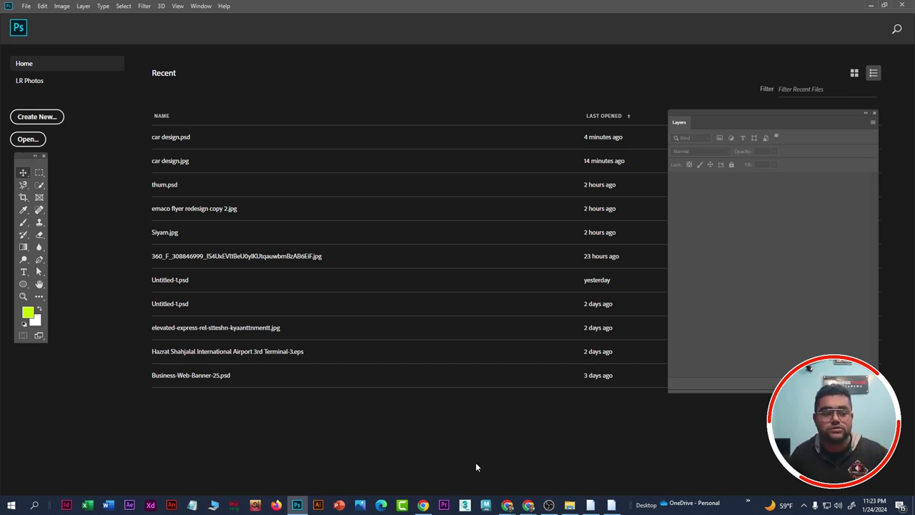
click(509, 506)
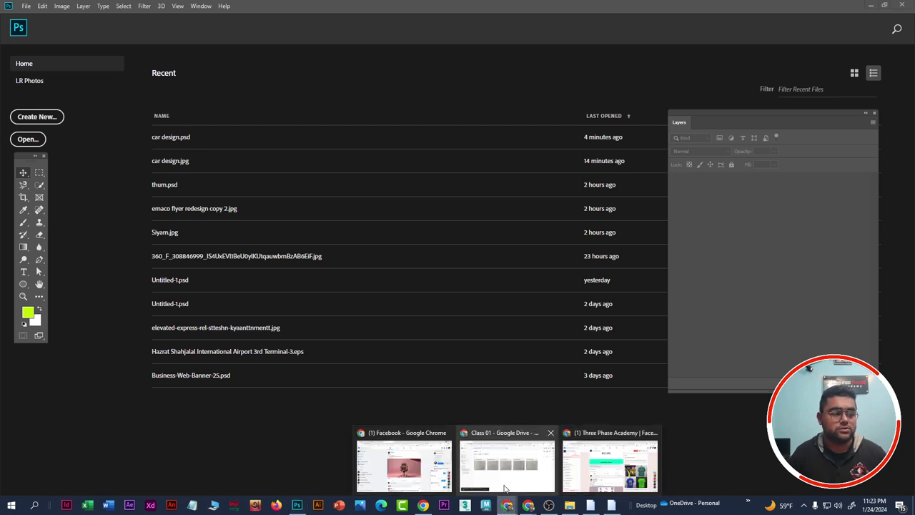
click(506, 483)
click(140, 10)
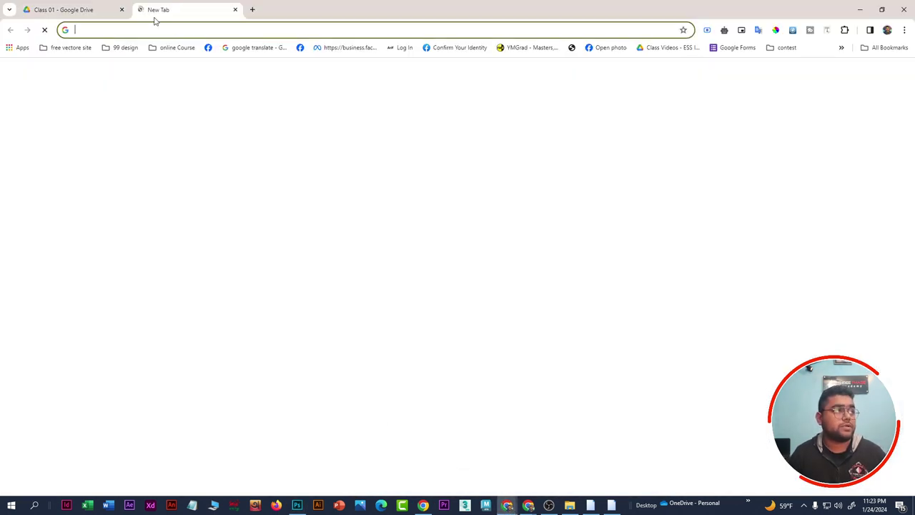
click(236, 10)
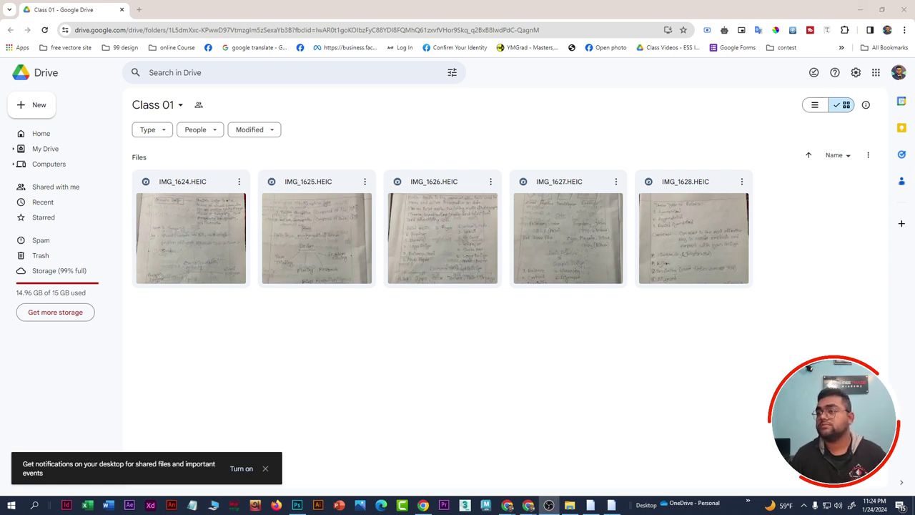
click(296, 506)
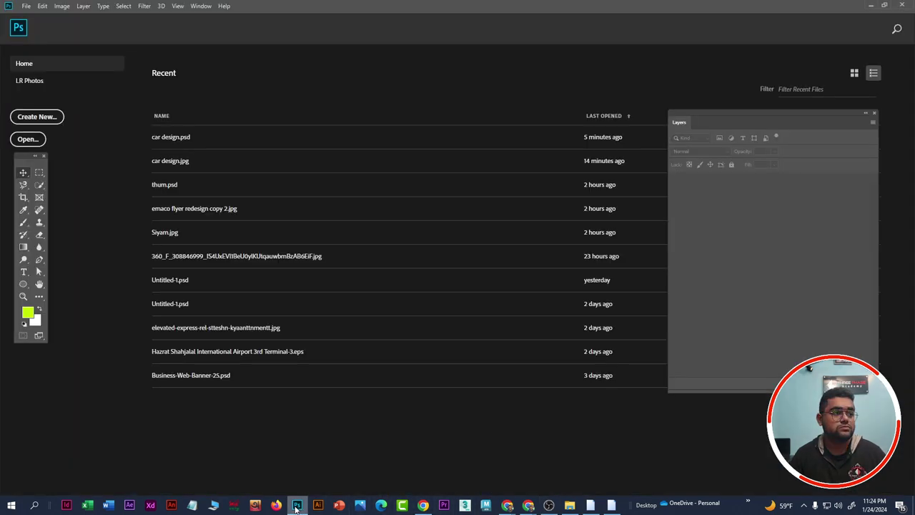
Step: Create a new default document, unlock the Background into Layer 0, and add a new layer
click(34, 117)
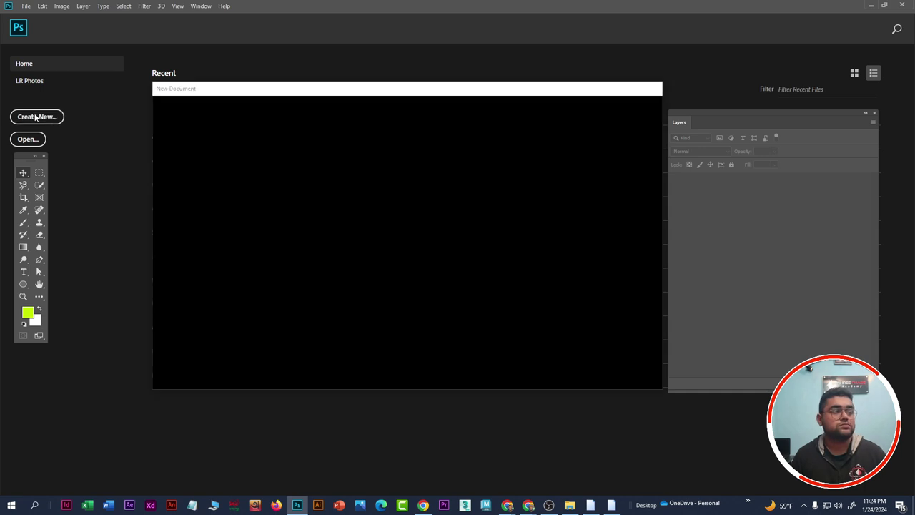
key(Return)
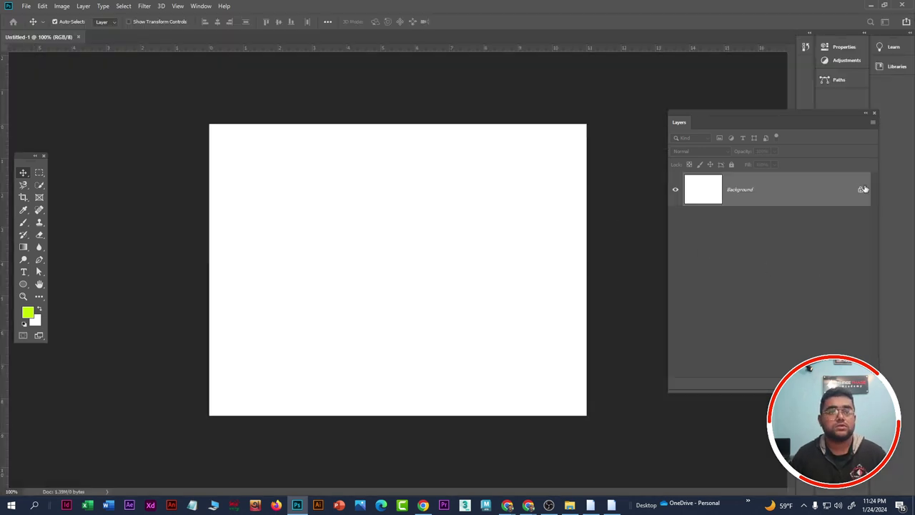
click(864, 189)
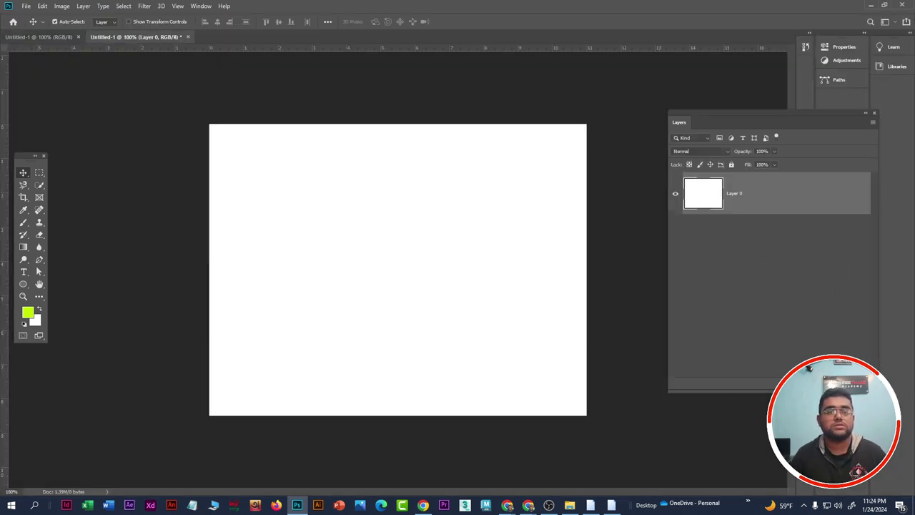
key(ctrl+shift+alt+n)
scroll(475, 138, up, 6)
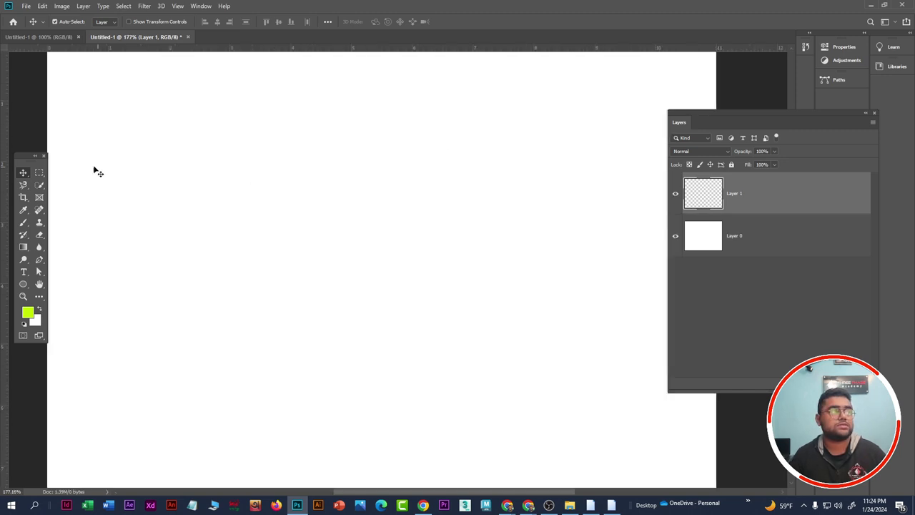
Step: Draw a circular elliptical selection left of the canvas centre
click(35, 175)
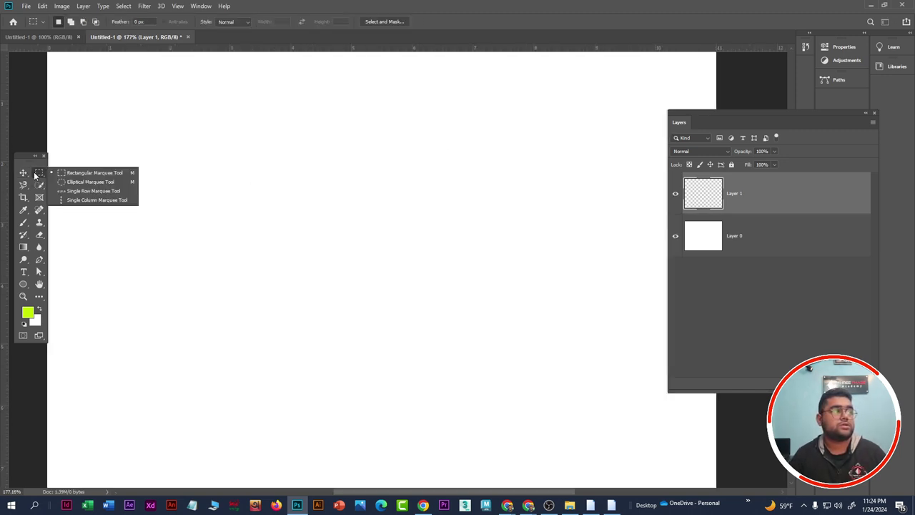
click(37, 172)
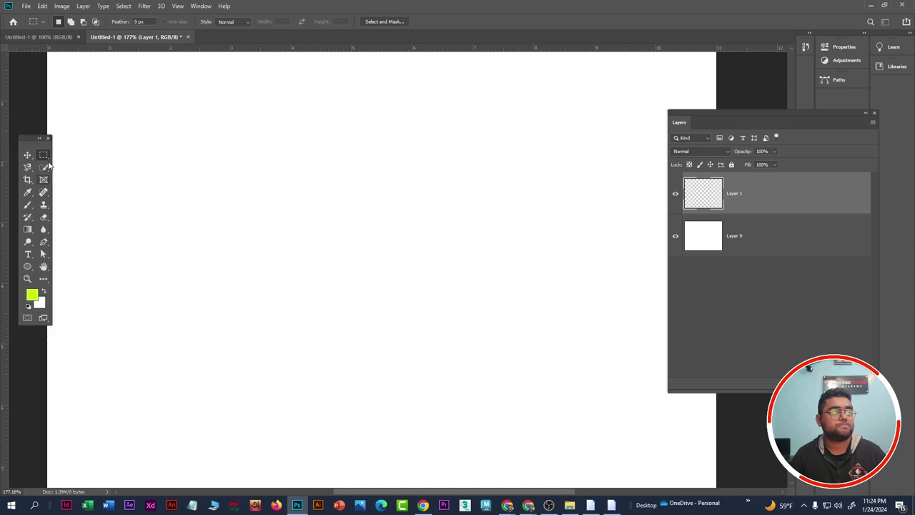
right_click(48, 164)
click(98, 172)
scroll(318, 243, down, 3)
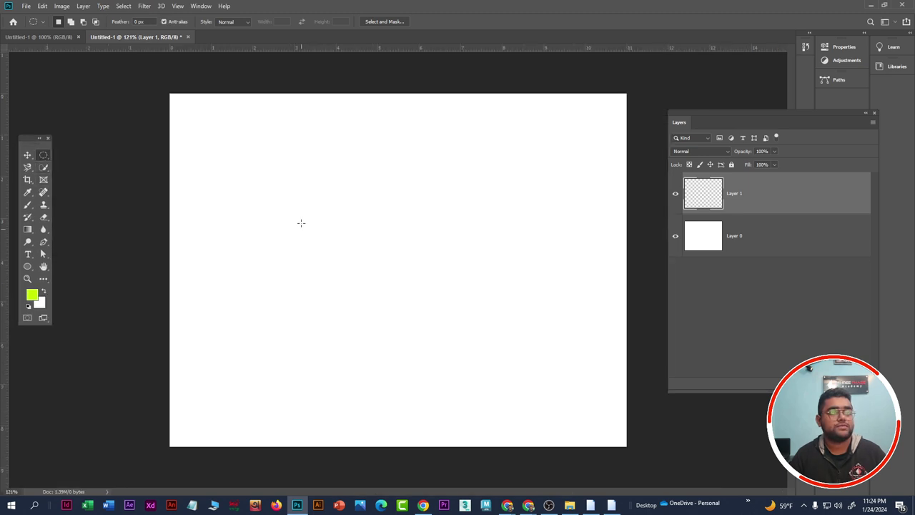
drag(287, 188, 441, 327)
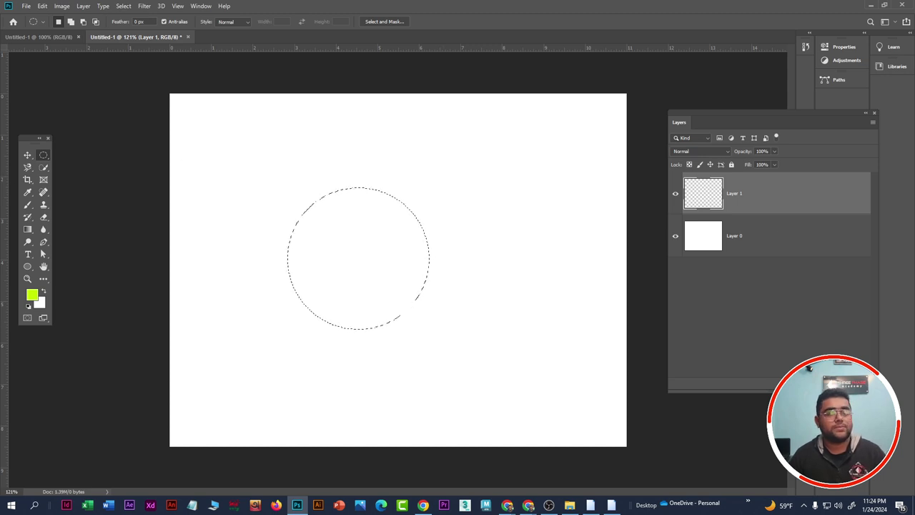
Step: Fill the circle with lime green on its own new layer
key(ctrl+shift+alt+n)
key(alt+BackSpace)
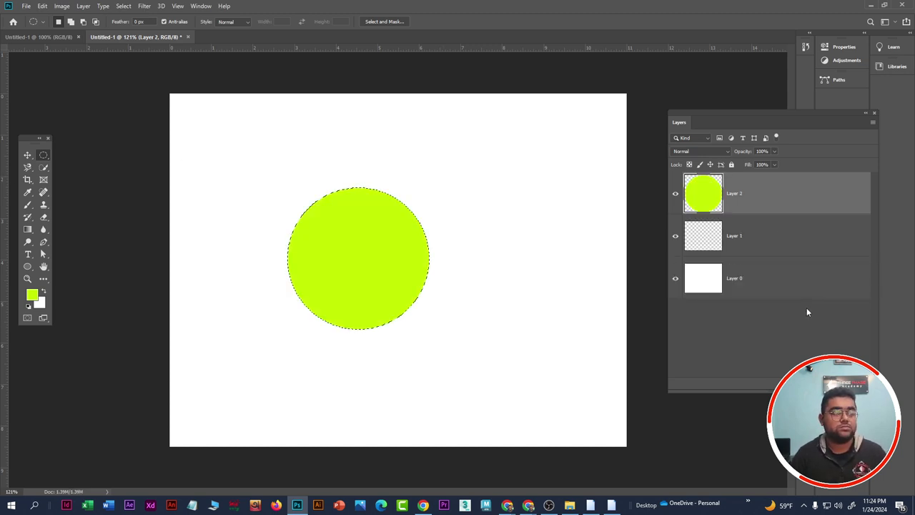
key(ctrl+d)
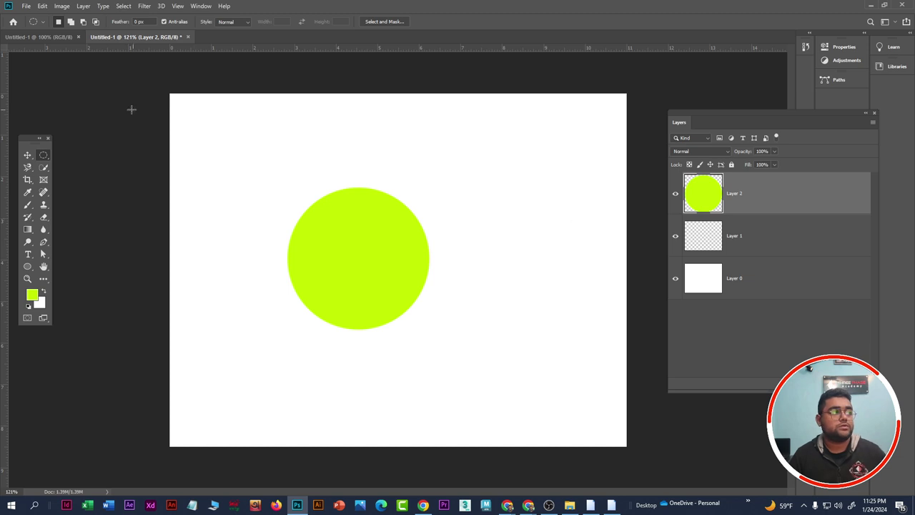
Step: Delete the circle's lower half and move the semicircle toward the canvas centre
click(44, 156)
click(76, 155)
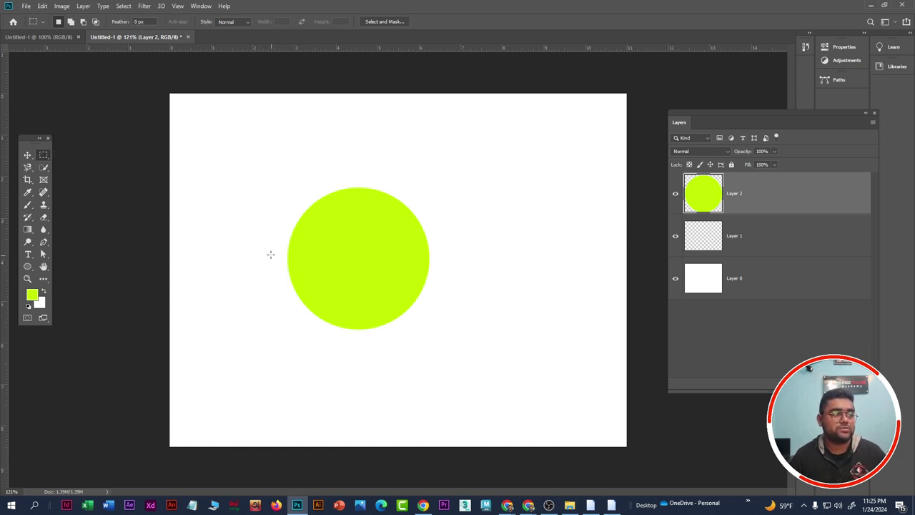
drag(272, 250, 452, 342)
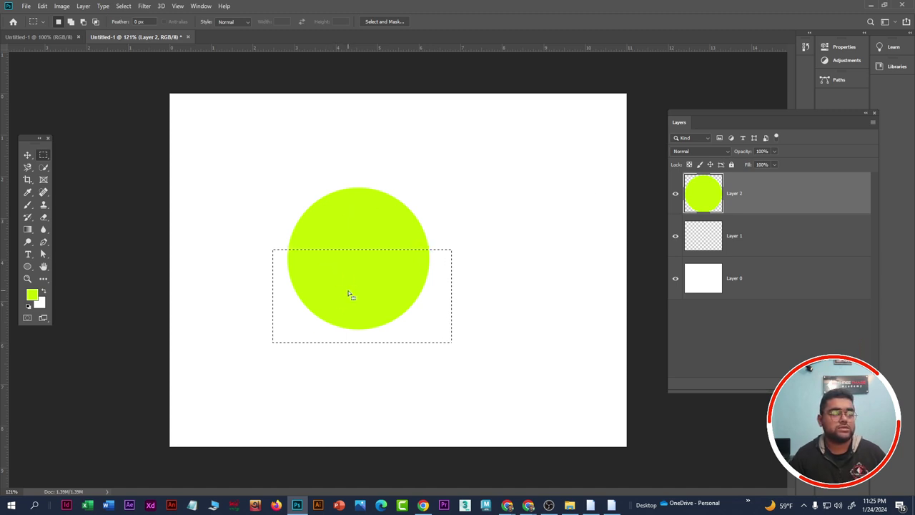
key(Delete)
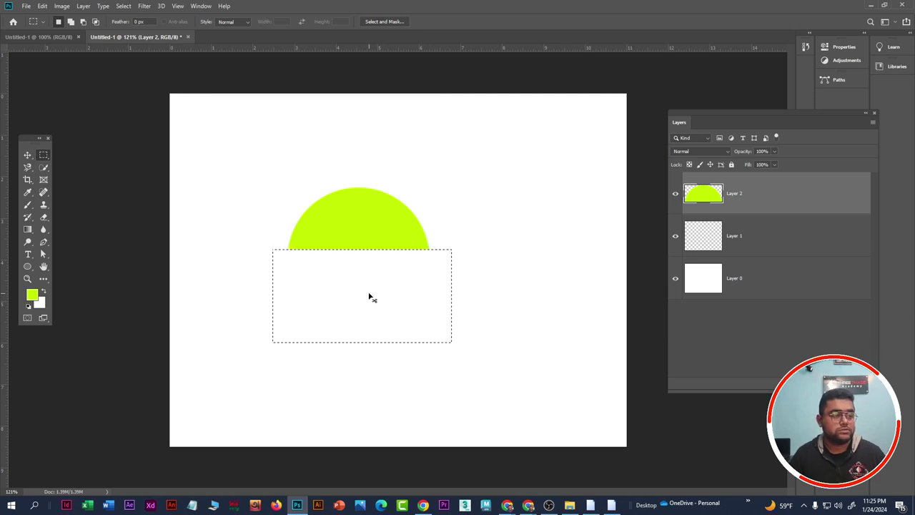
key(ctrl+d)
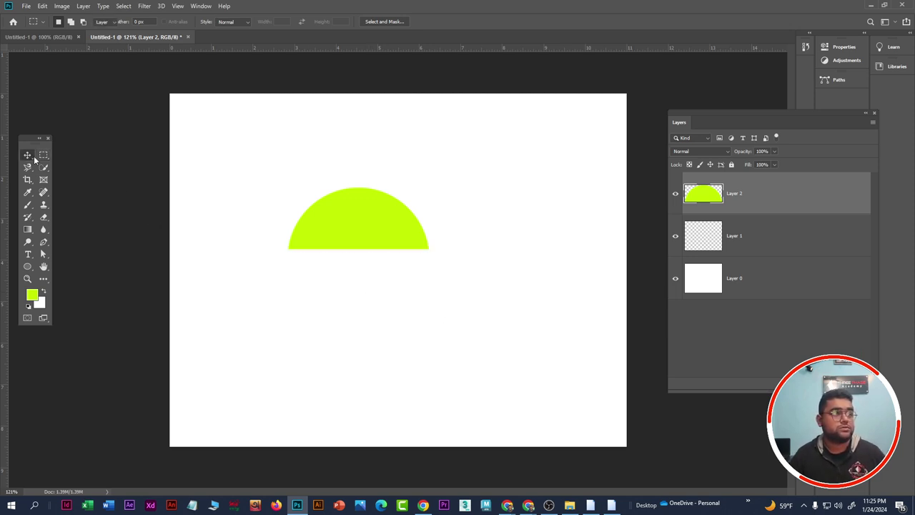
click(27, 155)
drag(358, 239, 382, 249)
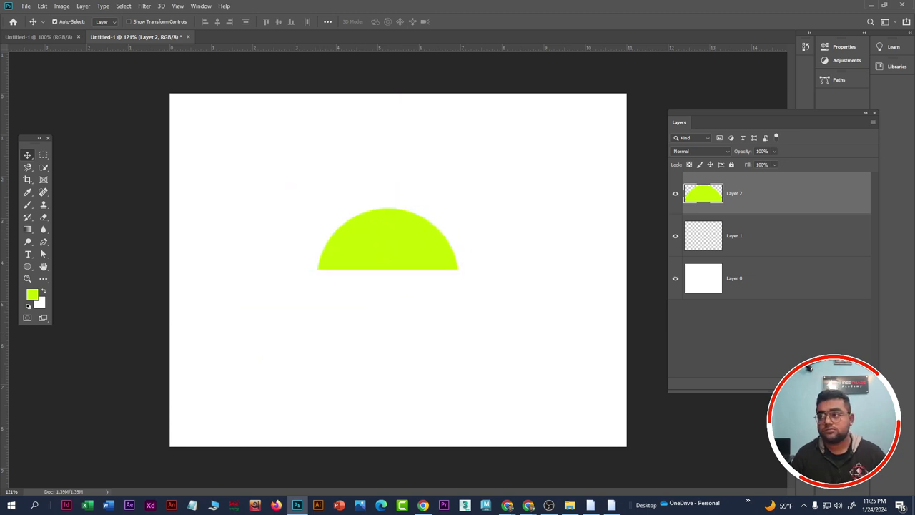